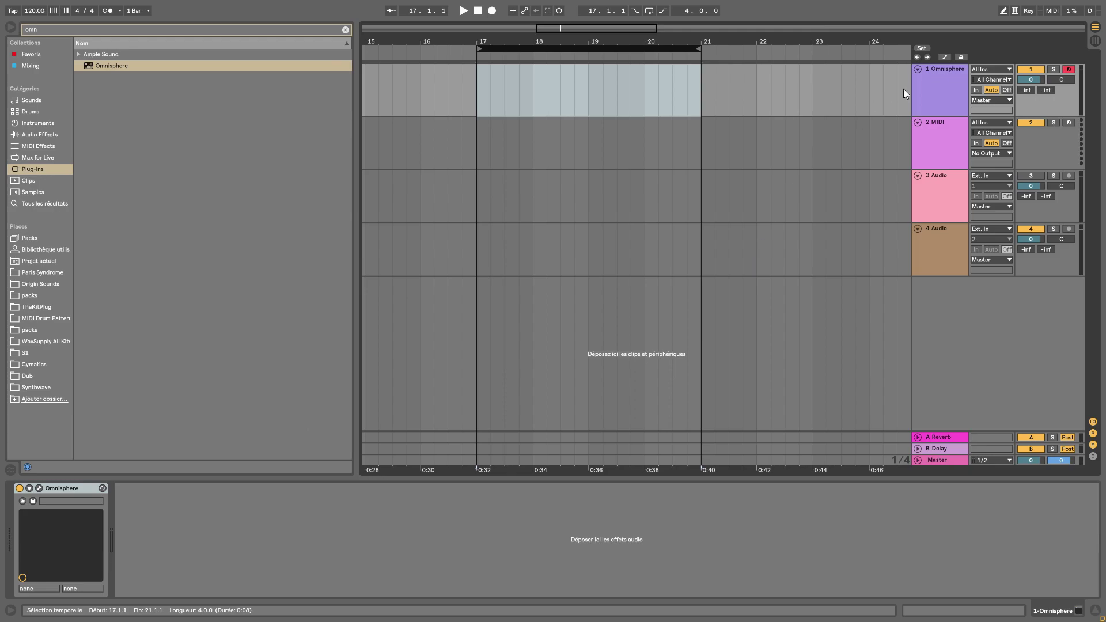
# Increase the Omnisphere track's height in the arrangement and check the patch loaded in its plug-in window
pyautogui.click(948, 69)
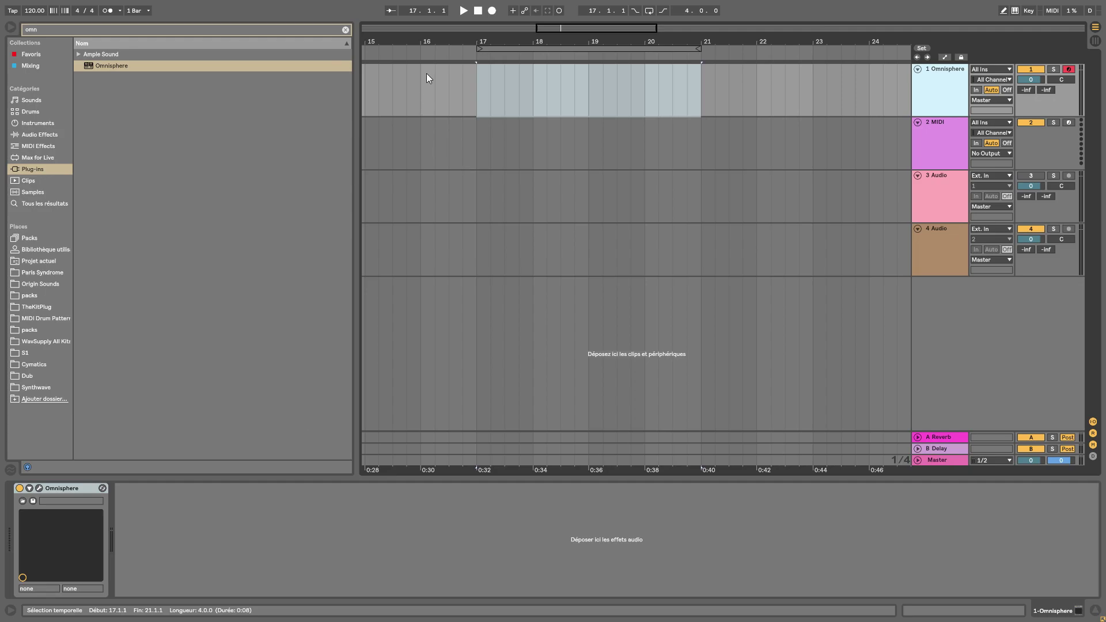
pyautogui.moveTo(475, 43); pyautogui.dragTo(493, 50)
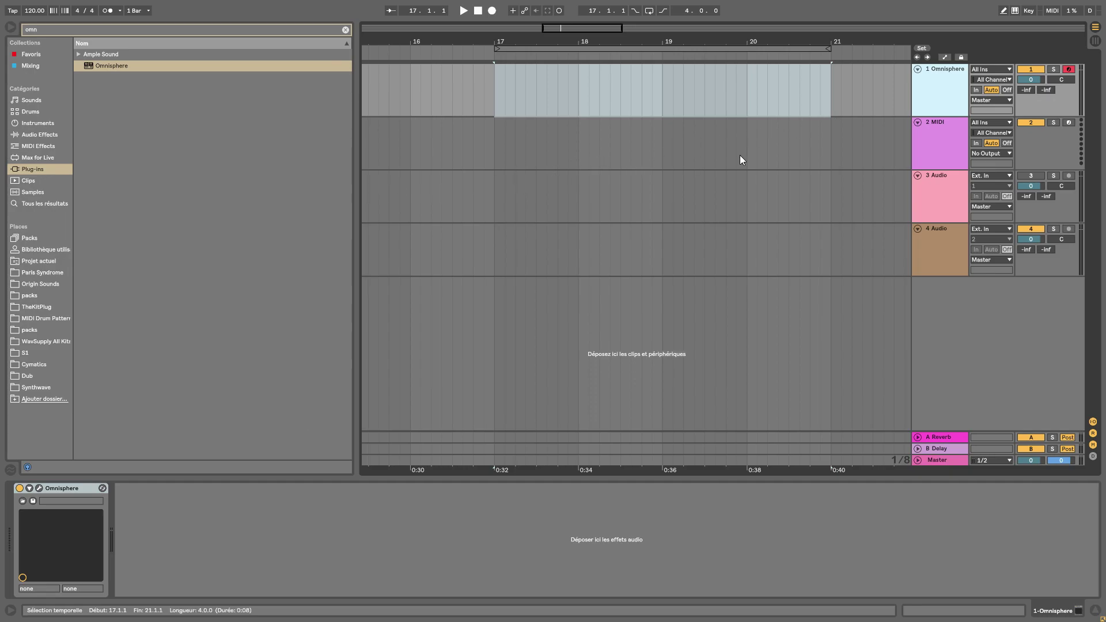
pyautogui.moveTo(927, 117); pyautogui.dragTo(914, 174)
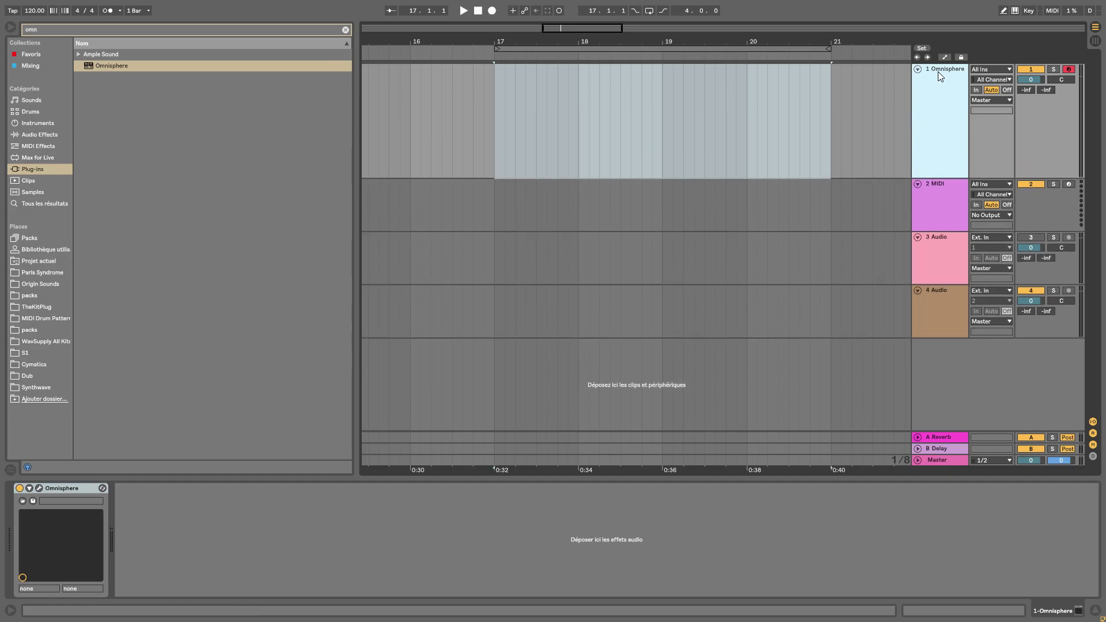
pyautogui.click(39, 488)
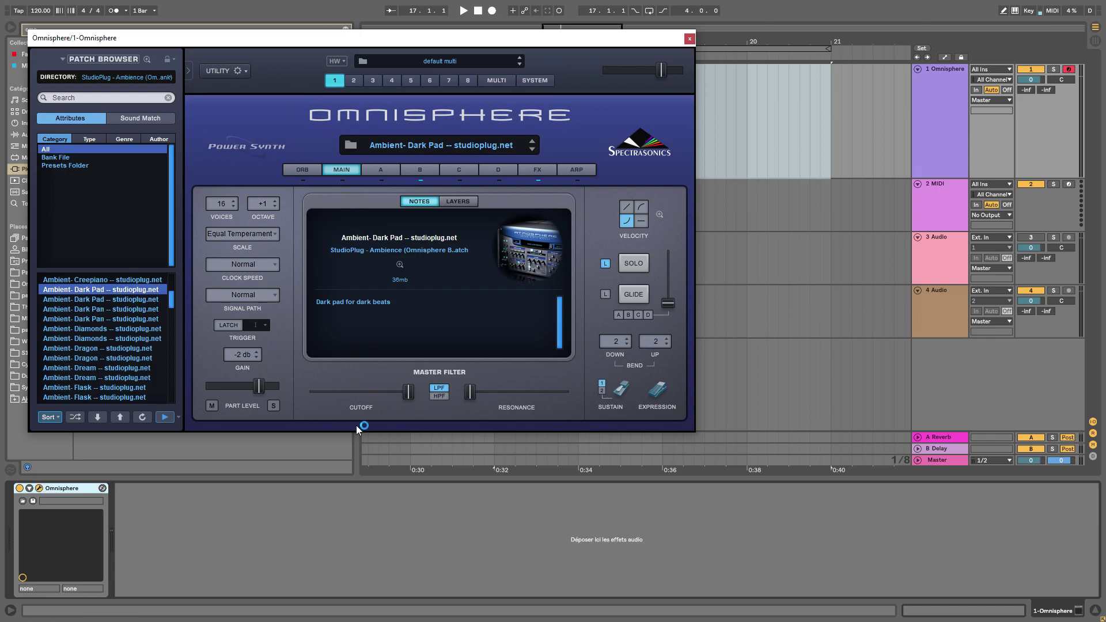
pyautogui.click(687, 39)
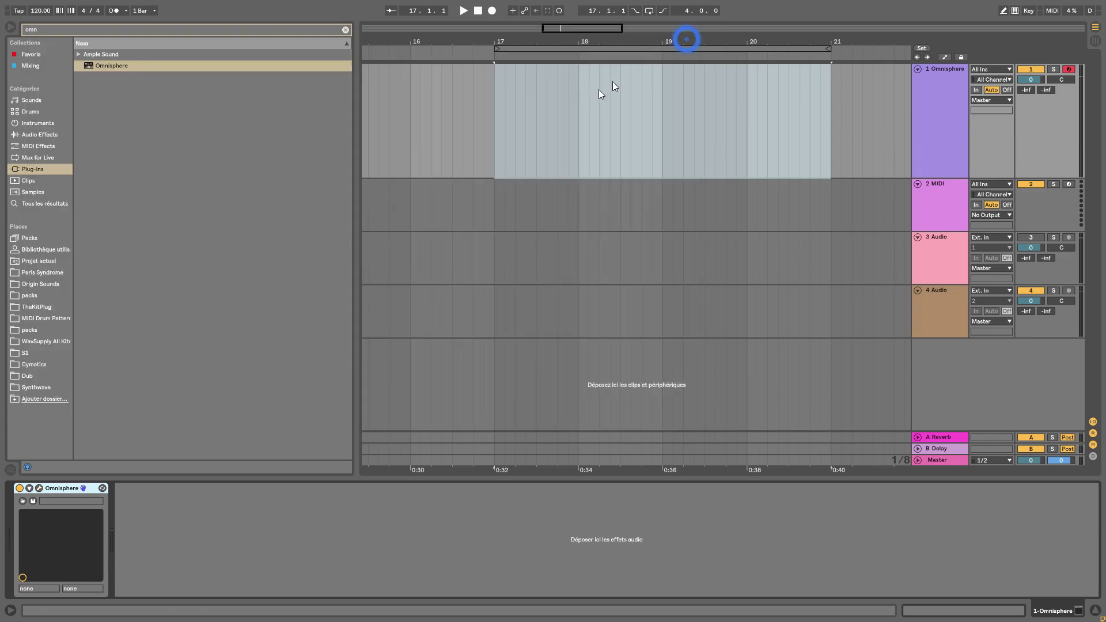
# Search the plug-ins for "scaler", load Scaler_x64 onto the second MIDI track, and close its window
pyautogui.click(346, 30)
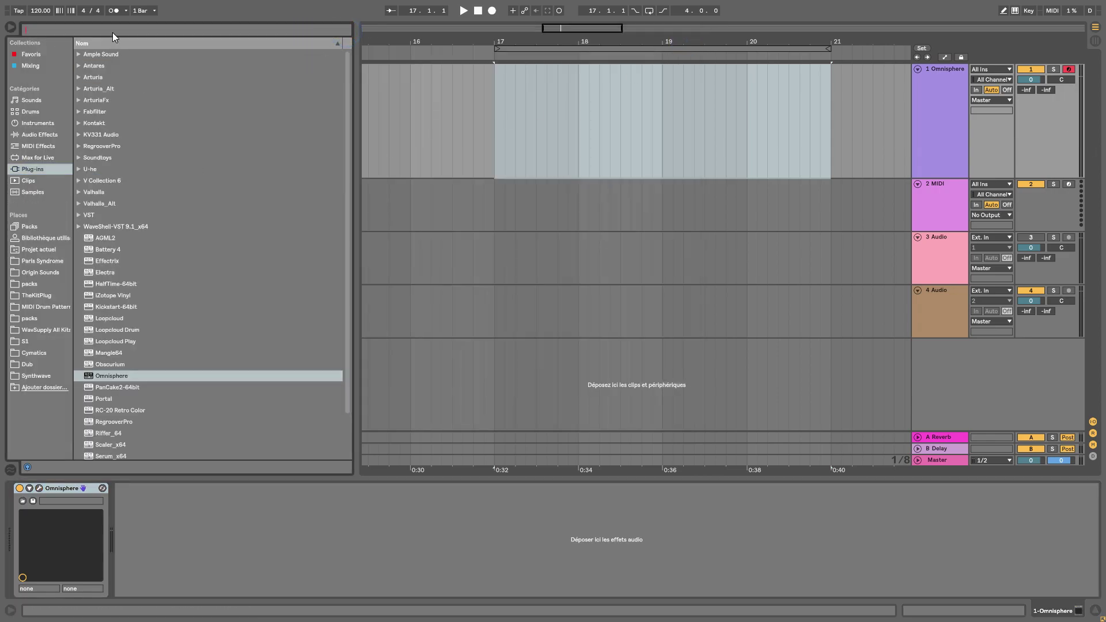
pyautogui.write('sca')
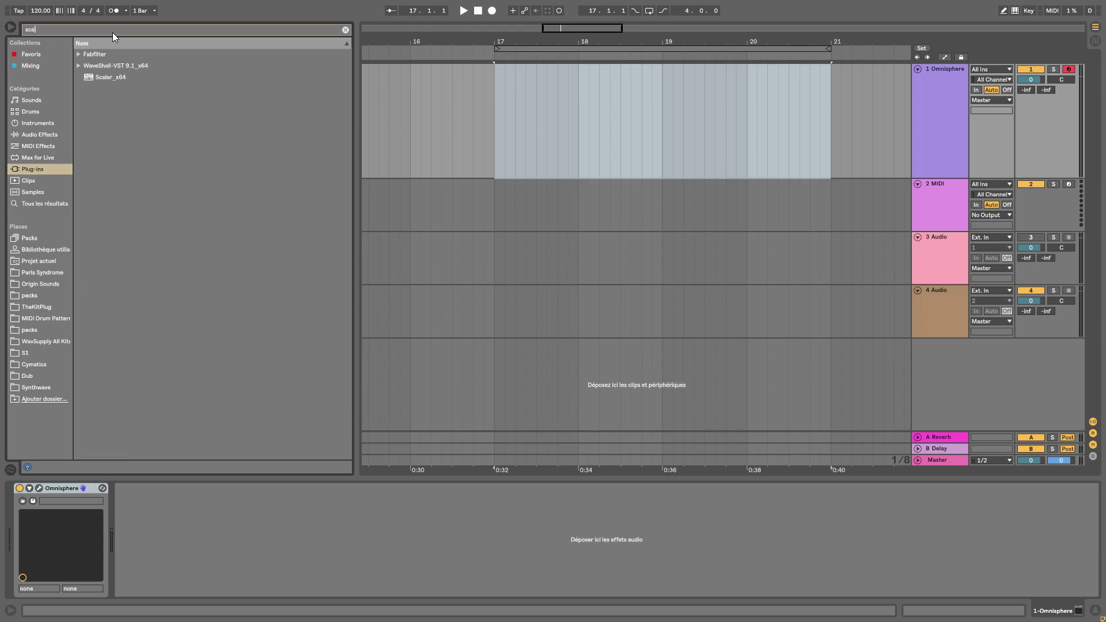
pyautogui.write('ler')
pyautogui.moveTo(89, 54); pyautogui.dragTo(703, 216)
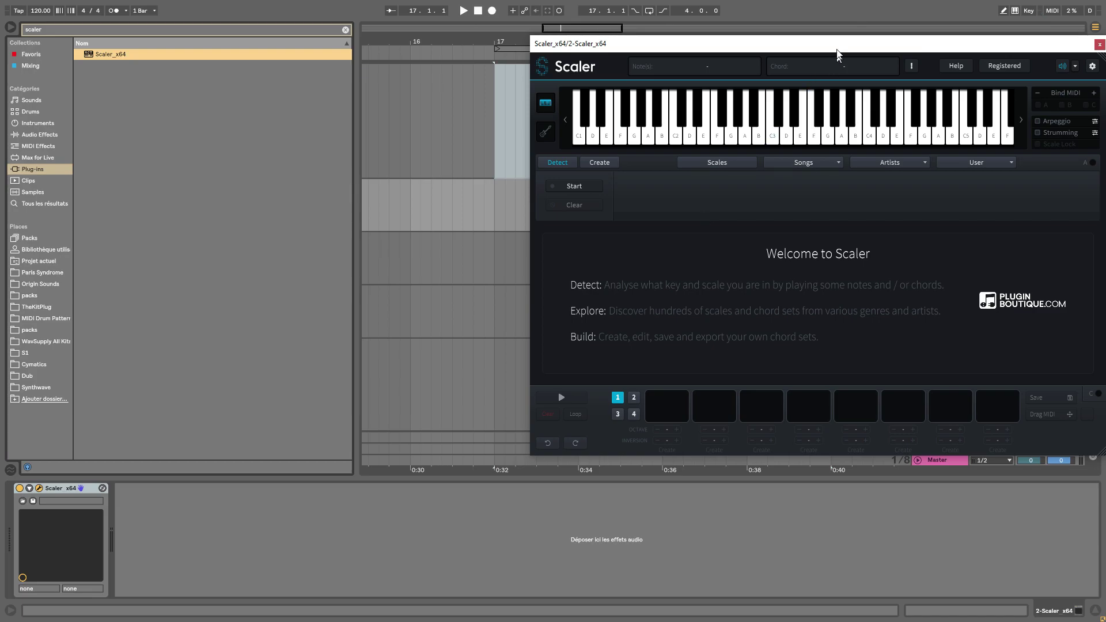
pyautogui.moveTo(837, 47); pyautogui.dragTo(563, 149)
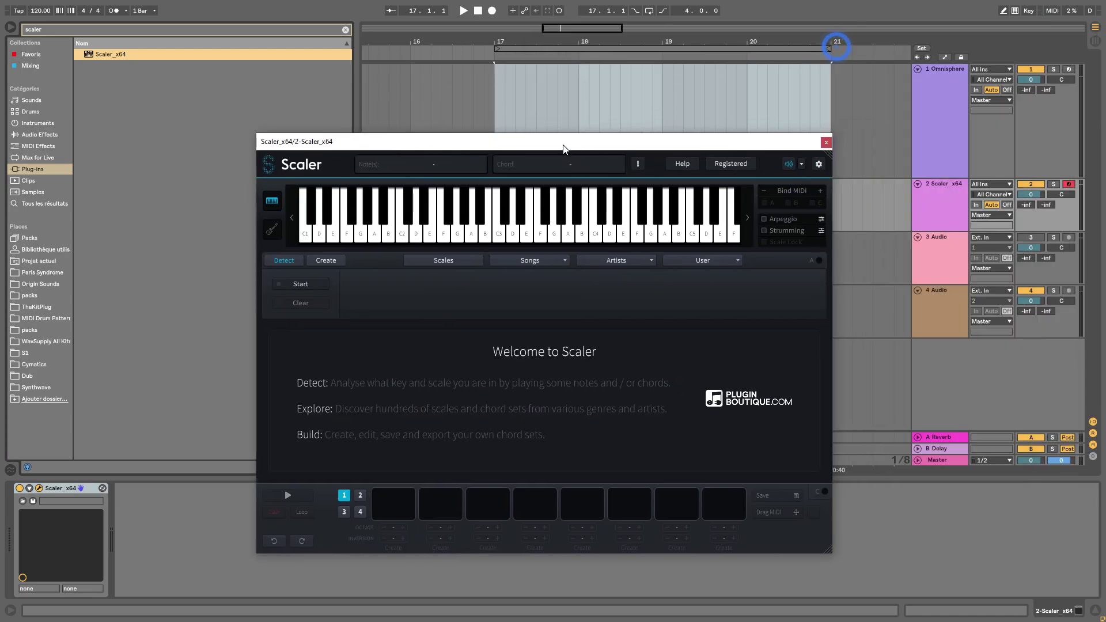
pyautogui.click(826, 142)
# Select bars 17 to 21 across all tracks and turn on looping for that range
pyautogui.moveTo(827, 458); pyautogui.dragTo(736, 187)
pyautogui.moveTo(668, 114); pyautogui.dragTo(496, 89)
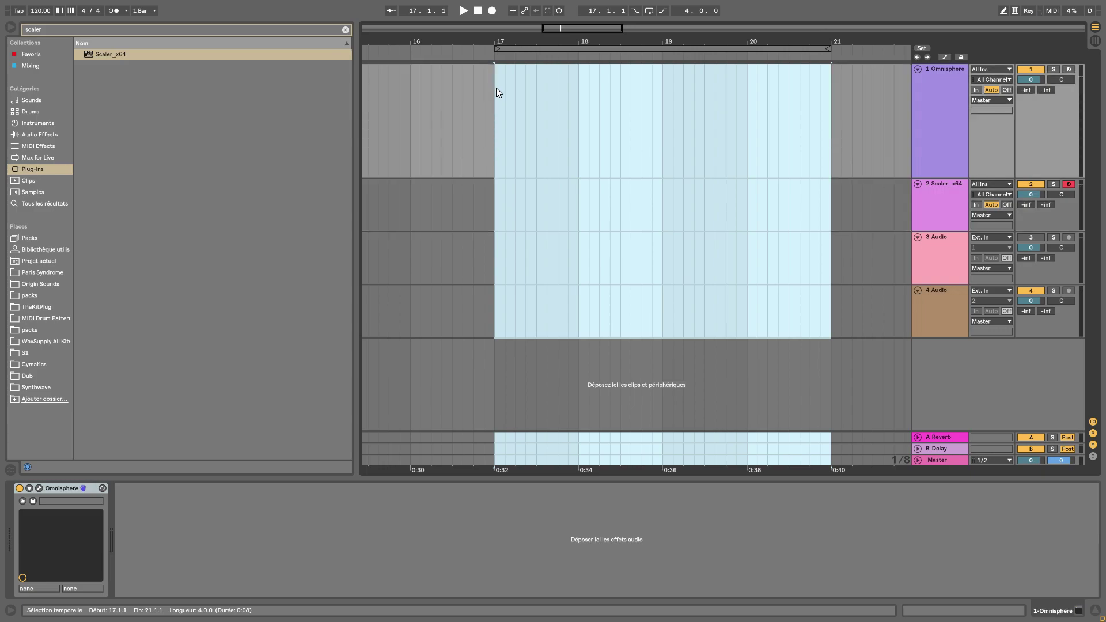
pyautogui.hotkey('ctrl', 'm')
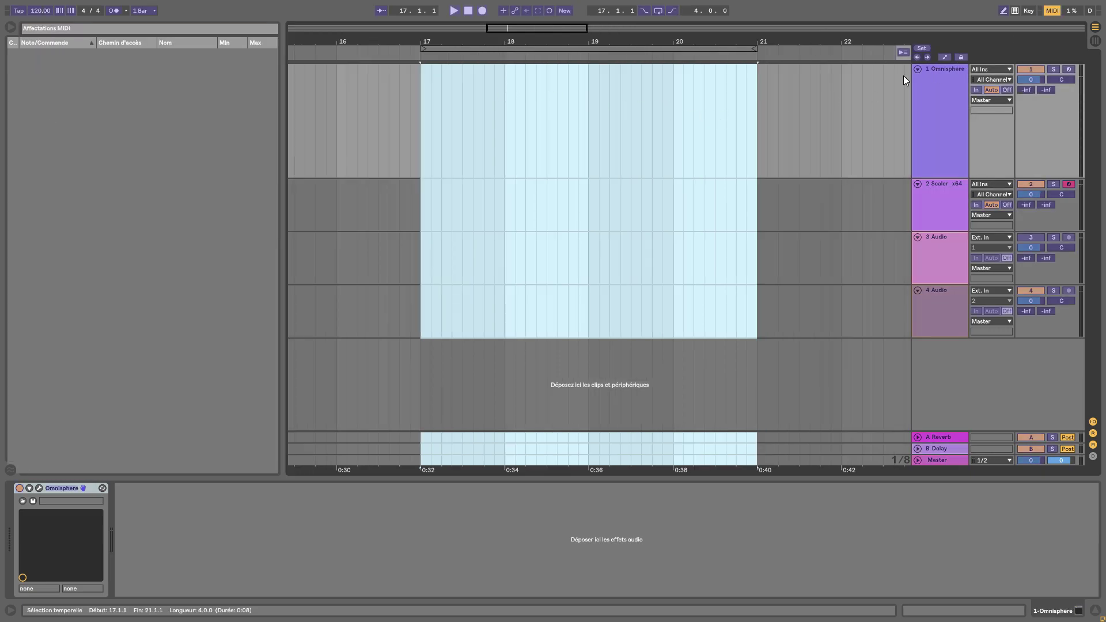
pyautogui.click(851, 98)
pyautogui.moveTo(753, 455); pyautogui.dragTo(421, 50)
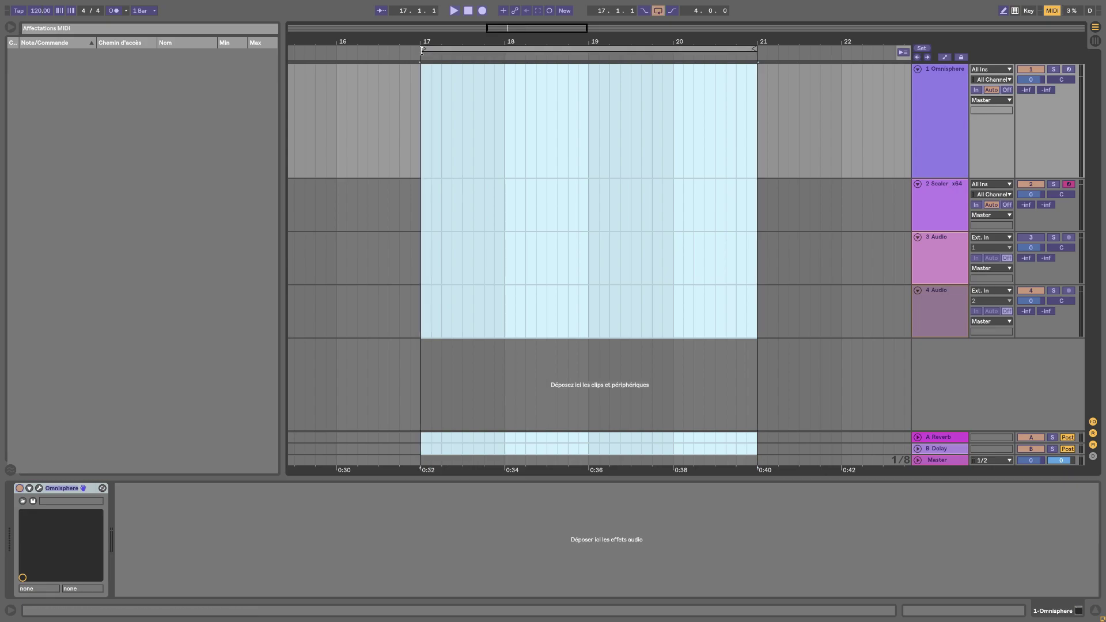
pyautogui.click(1003, 12)
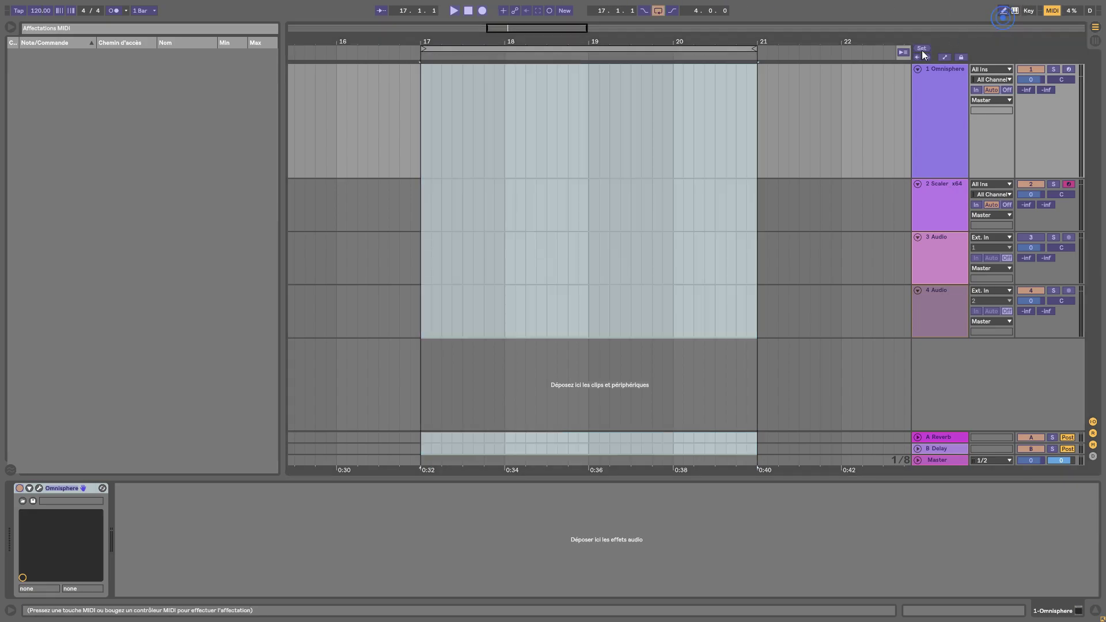
pyautogui.click(725, 144)
pyautogui.click(1003, 13)
pyautogui.click(1002, 14)
pyautogui.hotkey('ctrl', 'm')
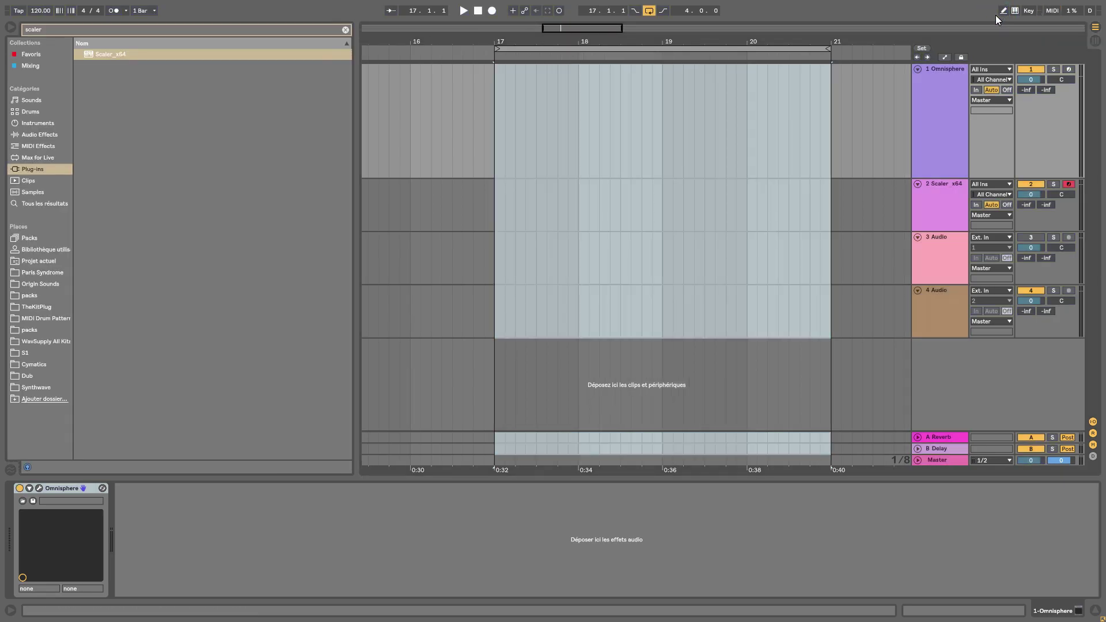
# Insert an empty MIDI clip from bar 17 to bar 21 on the Omnisphere track and enlarge its note editor
pyautogui.moveTo(832, 149); pyautogui.dragTo(494, 144)
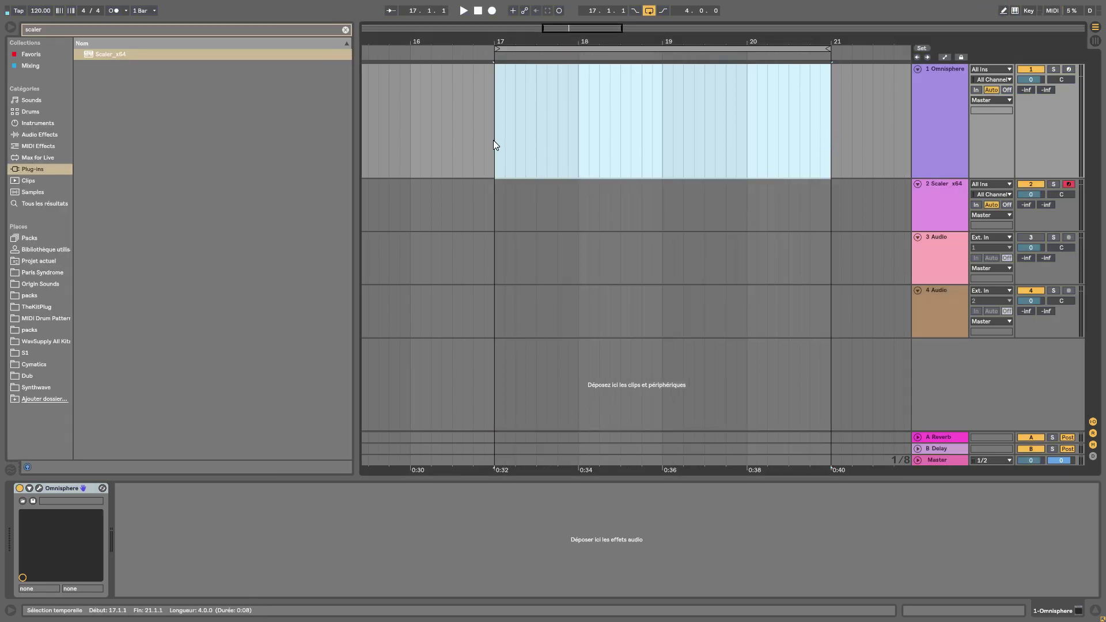
pyautogui.hotkey('ctrl', 'shift', 'm')
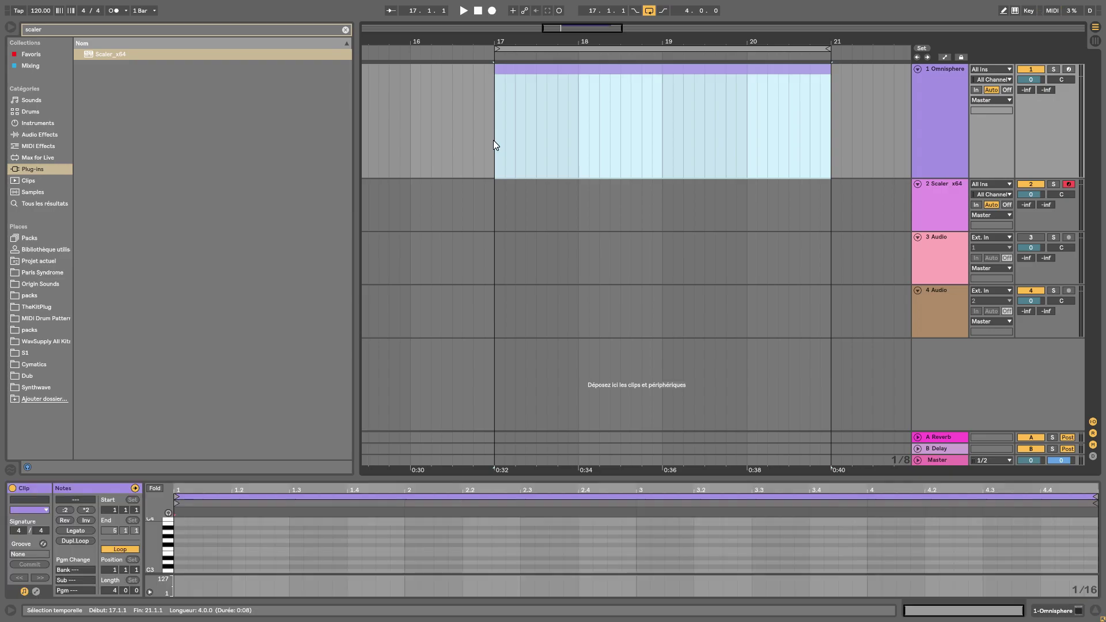
pyautogui.moveTo(445, 478); pyautogui.dragTo(444, 296)
pyautogui.moveTo(144, 465); pyautogui.dragTo(166, 426)
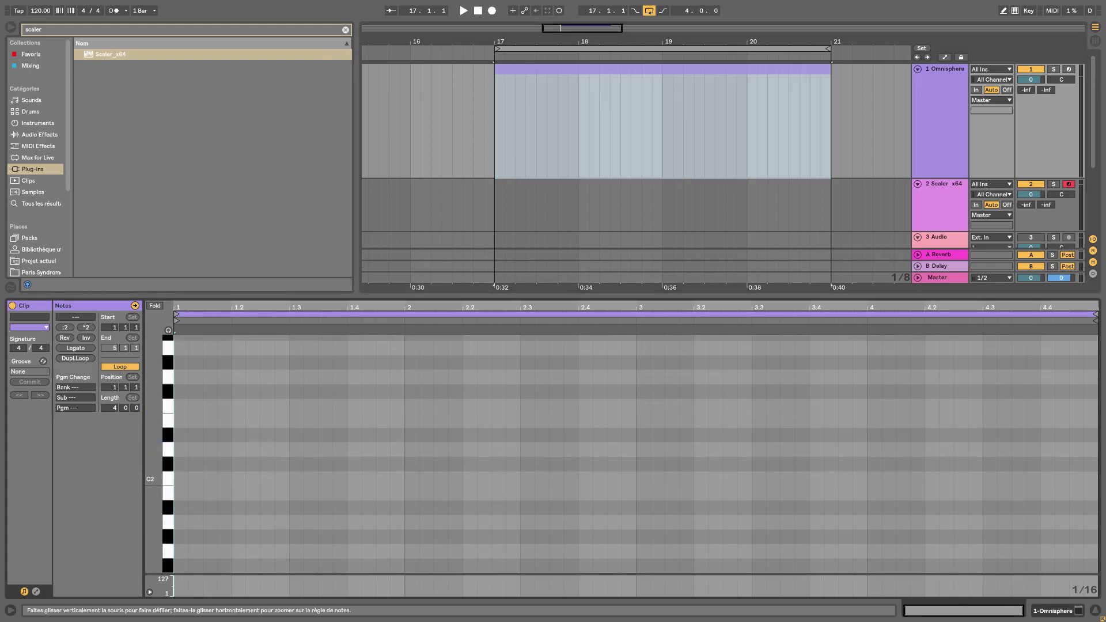
# Place sixteenth notes D2, E2, F2, G2, A2, A#2, C3 and D3 stacked at the start of the clip
pyautogui.doubleClick(180, 452)
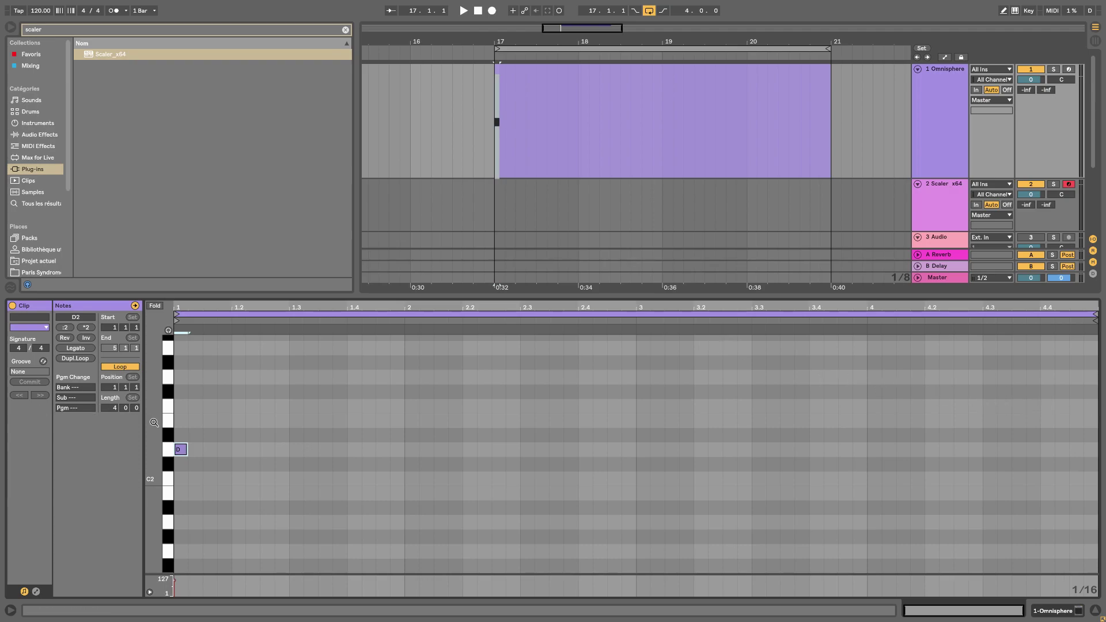
pyautogui.doubleClick(183, 420)
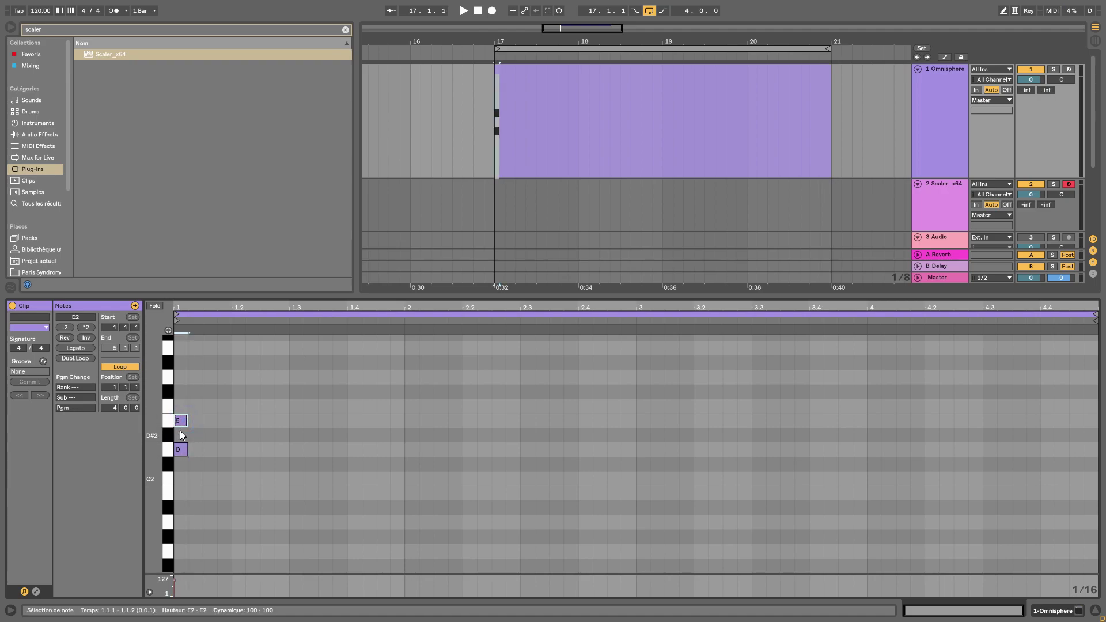
pyautogui.doubleClick(182, 403)
pyautogui.doubleClick(182, 377)
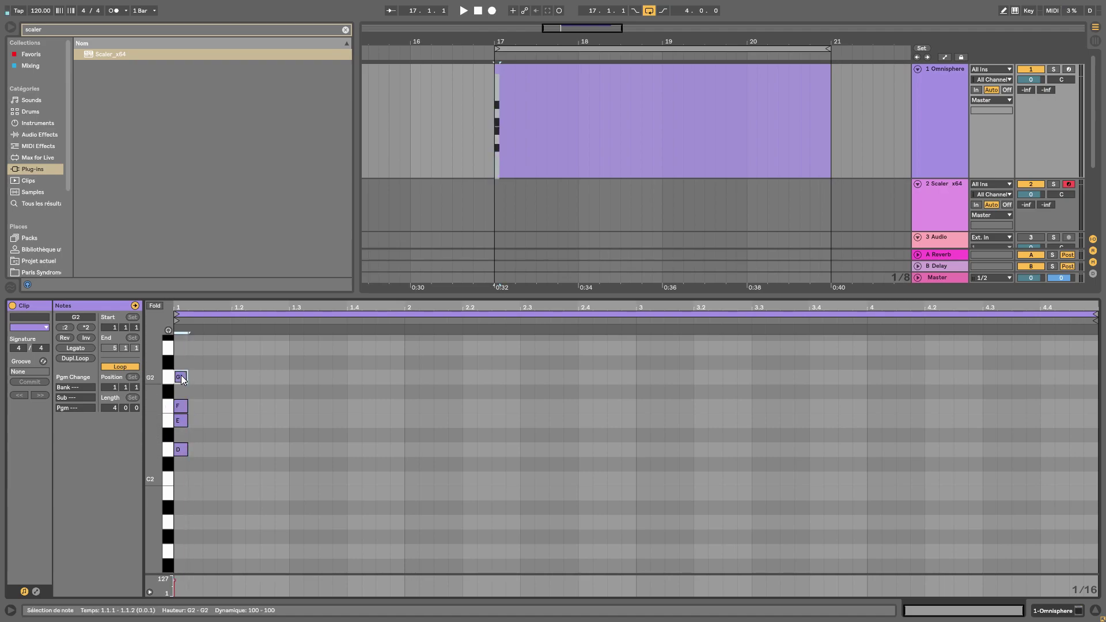
pyautogui.scroll(2, 182, 375)
pyautogui.click(182, 386)
pyautogui.doubleClick(182, 386)
pyautogui.scroll(2, 182, 386)
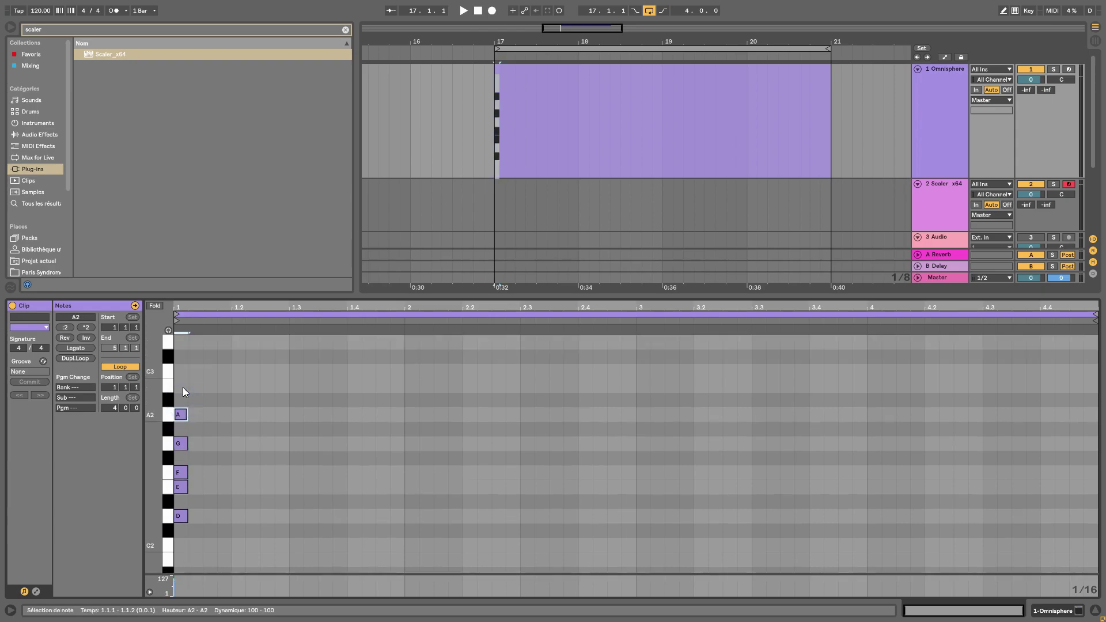
pyautogui.doubleClick(182, 400)
pyautogui.doubleClick(181, 369)
pyautogui.scroll(2, 181, 368)
pyautogui.doubleClick(182, 371)
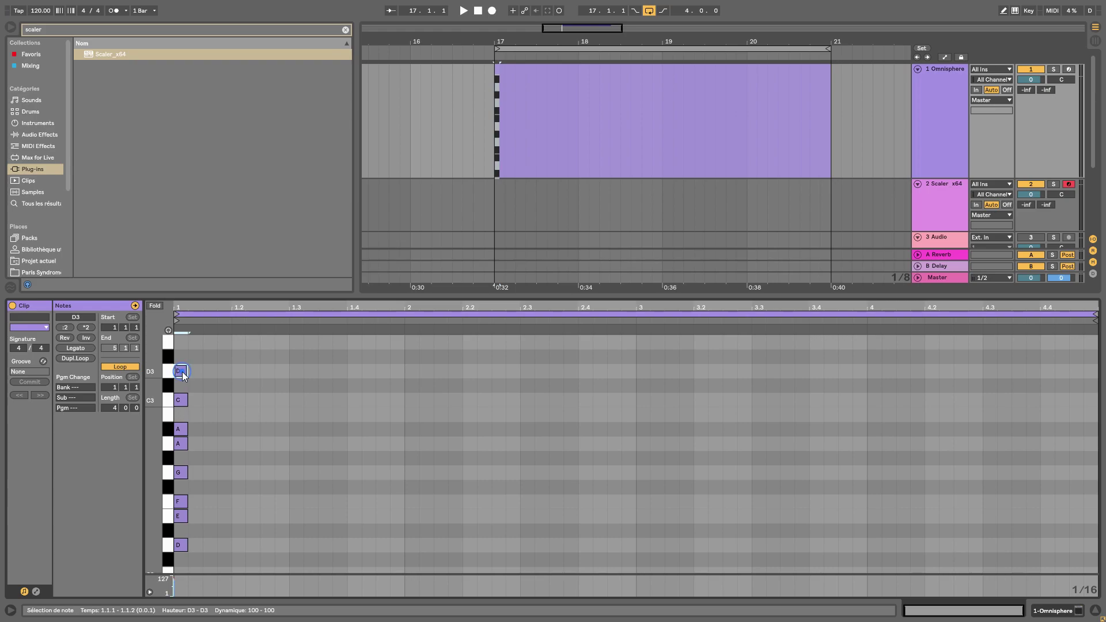
# Duplicate the stacked D2–D3 scale notes one octave up and one octave down to span D1 to D4
pyautogui.scroll(-1, 184, 403)
pyautogui.scroll(2, 167, 523)
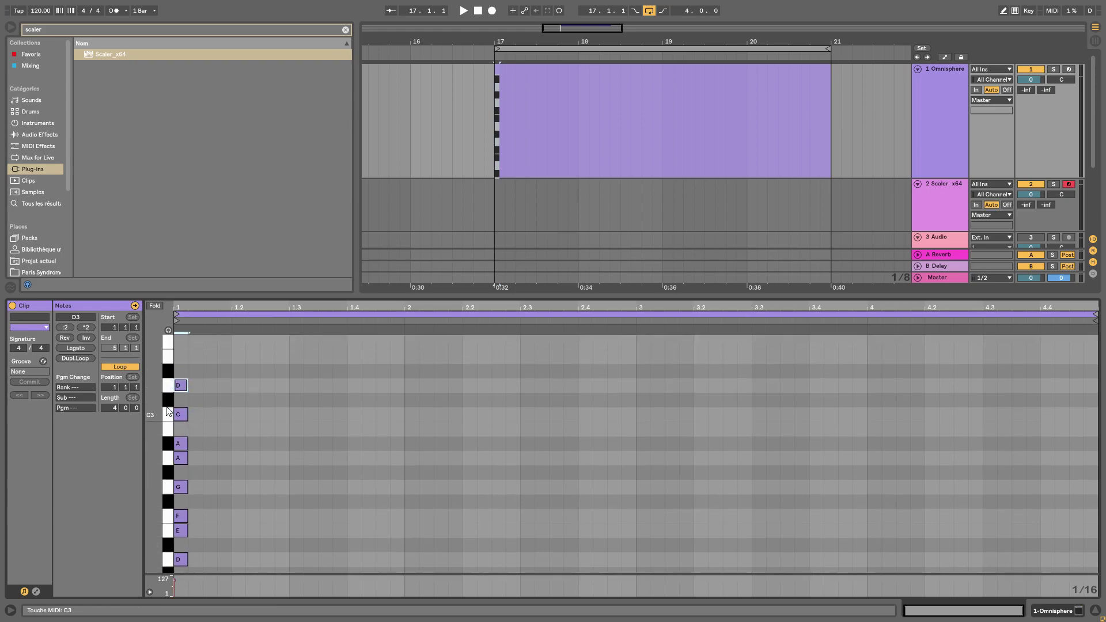
pyautogui.moveTo(148, 455); pyautogui.dragTo(148, 443)
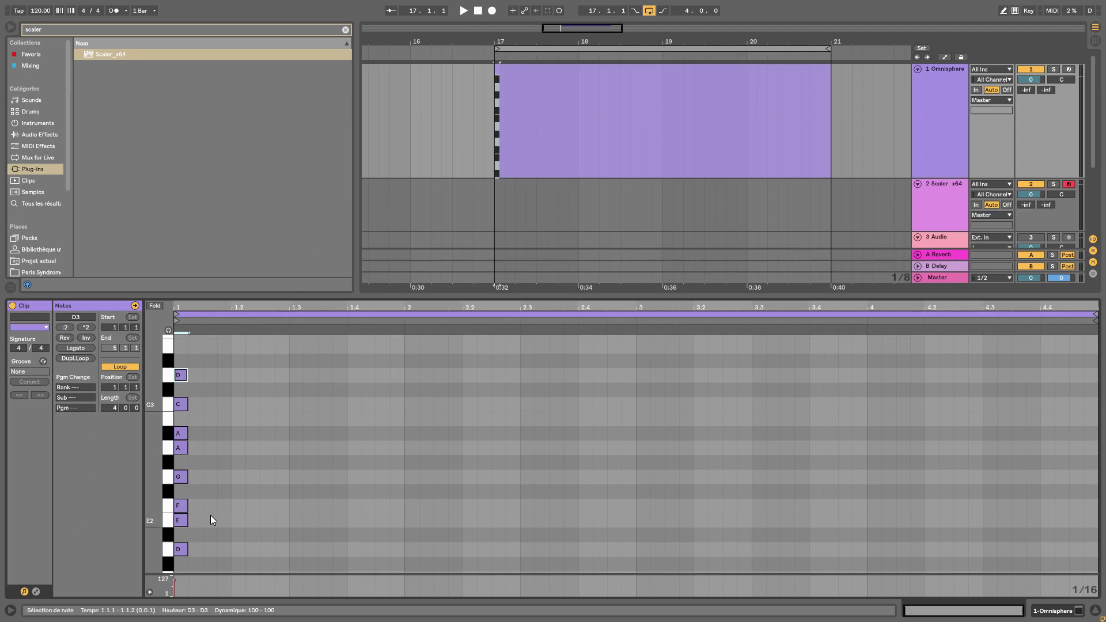
pyautogui.moveTo(192, 561); pyautogui.dragTo(180, 366)
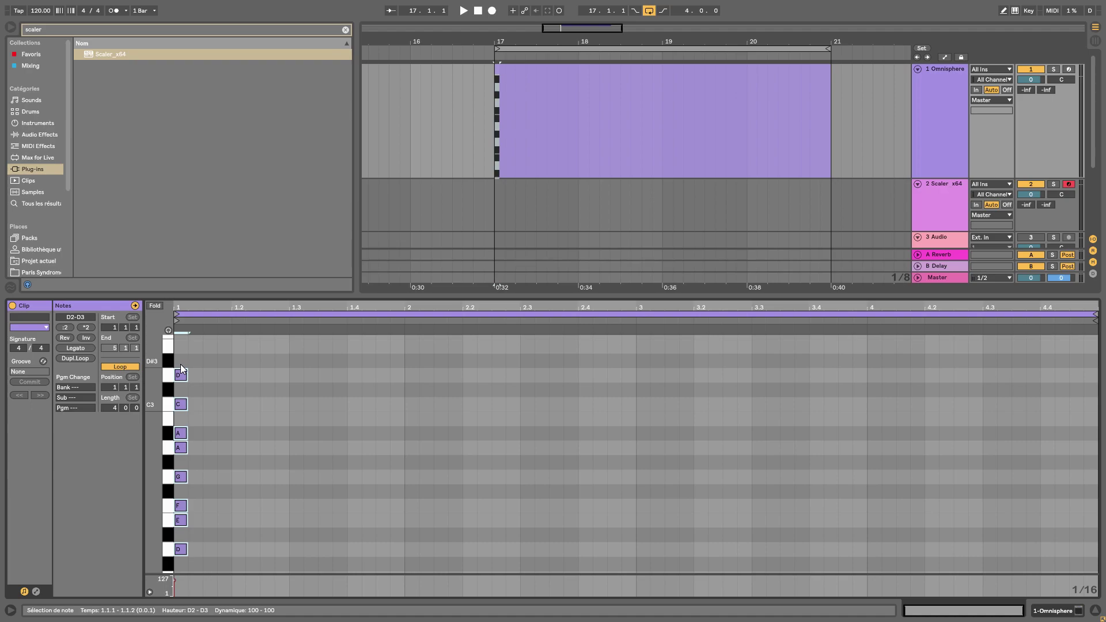
pyautogui.hotkey('shift', 'Up')
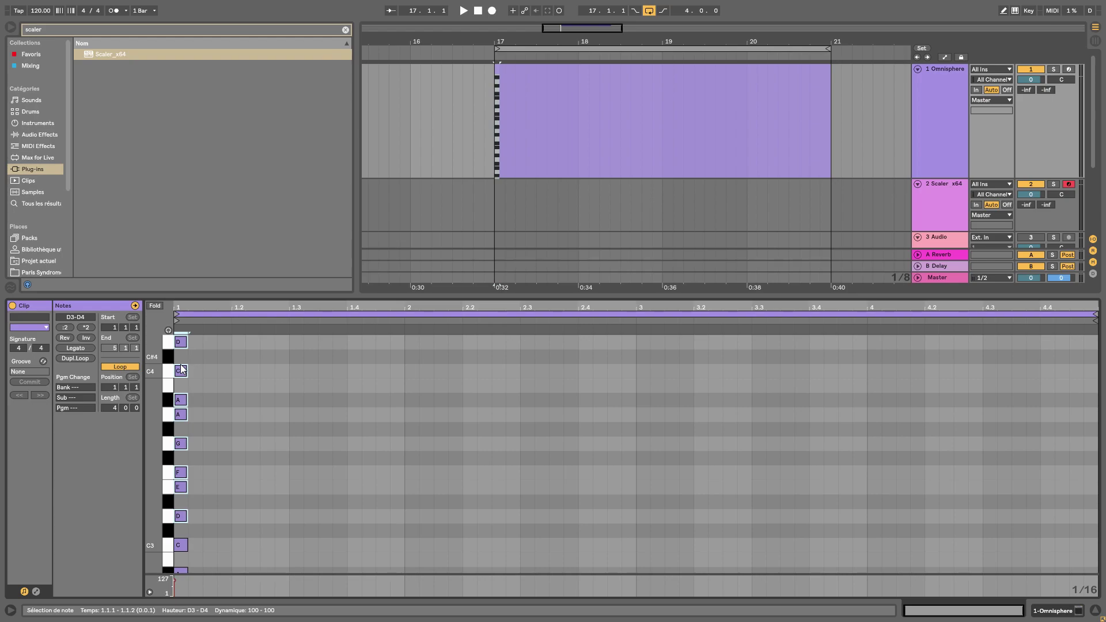
pyautogui.hotkey('shift', 'Down')
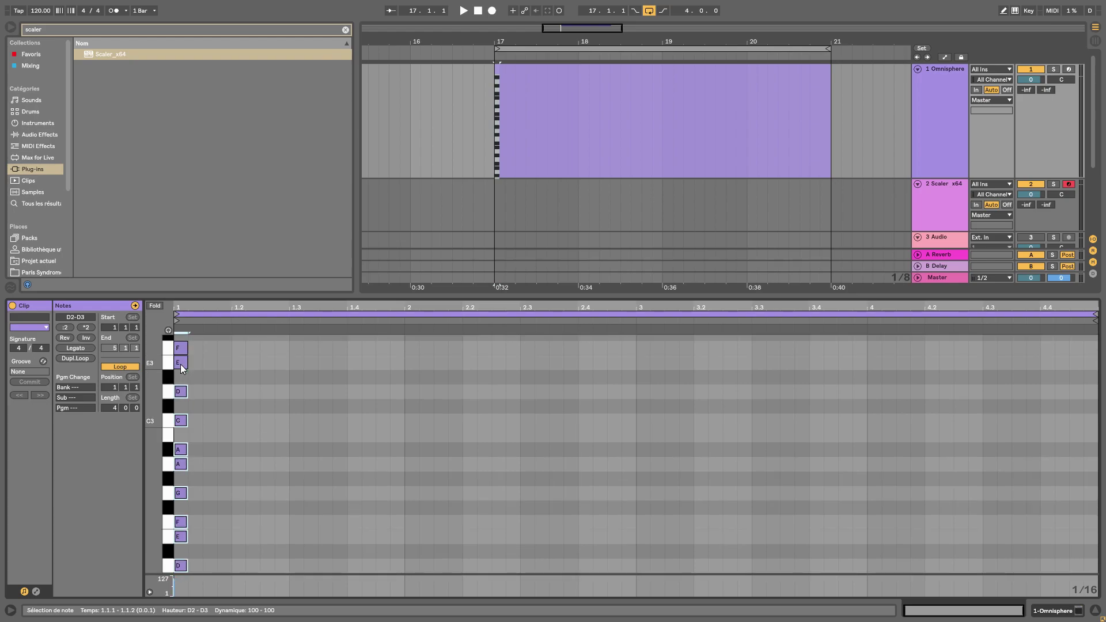
pyautogui.hotkey('shift', 'Down')
# Fold the note editor to the used pitches and move all scale notes one sixteenth before the clip's start
pyautogui.click(153, 309)
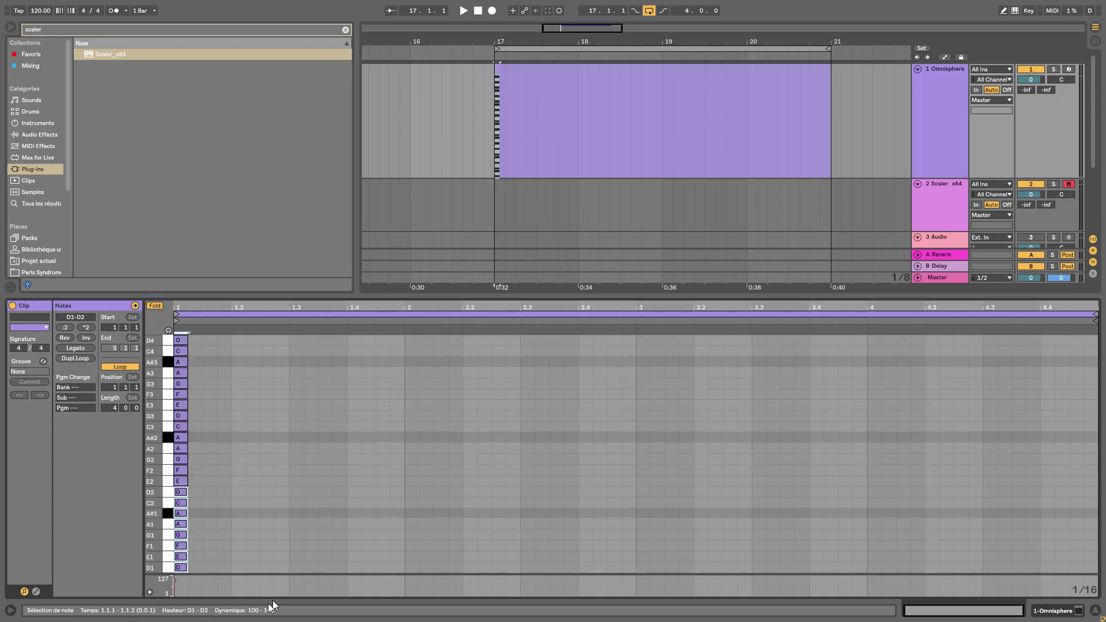
pyautogui.moveTo(201, 565); pyautogui.dragTo(188, 306)
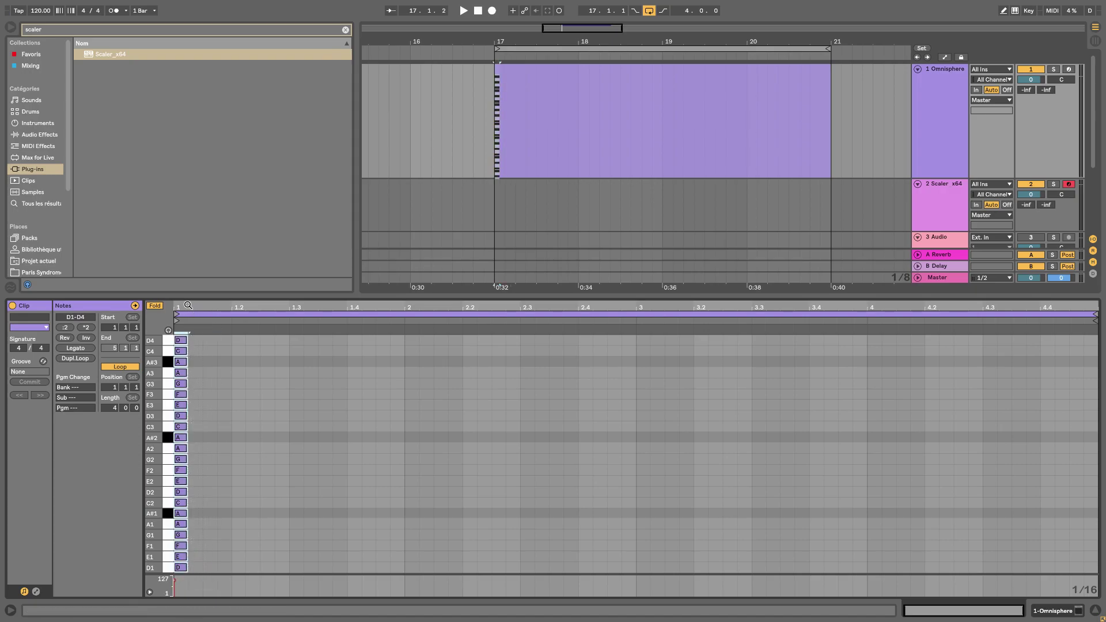
pyautogui.press('Left')
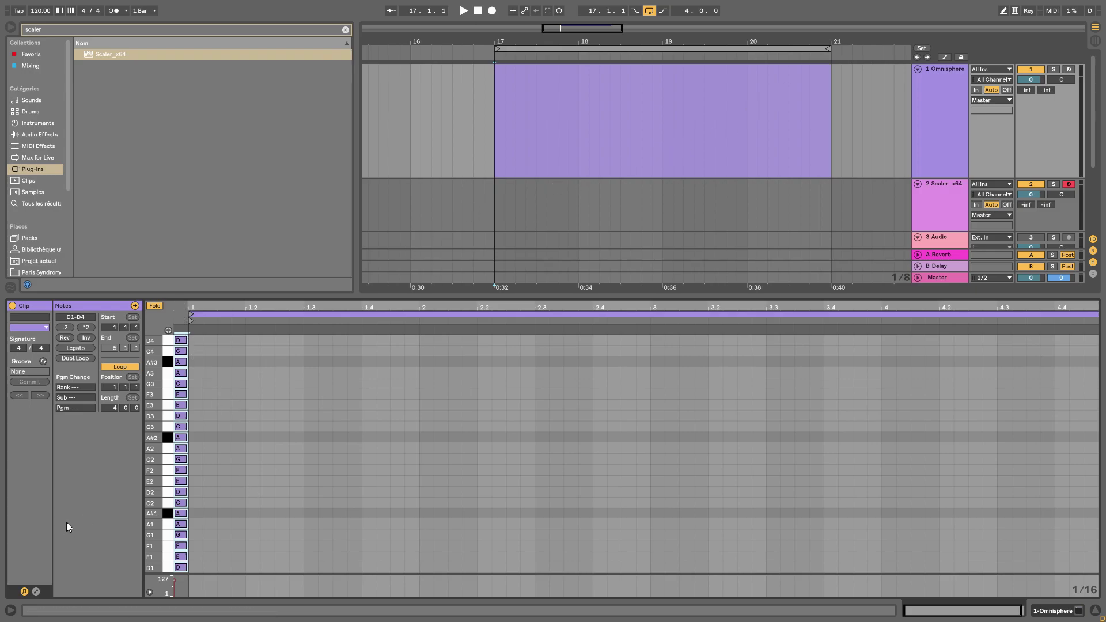
# Add a one-bar D2 note at the start of the clip and play it back
pyautogui.doubleClick(196, 494)
pyautogui.moveTo(203, 492); pyautogui.dragTo(420, 490)
pyautogui.press('space')
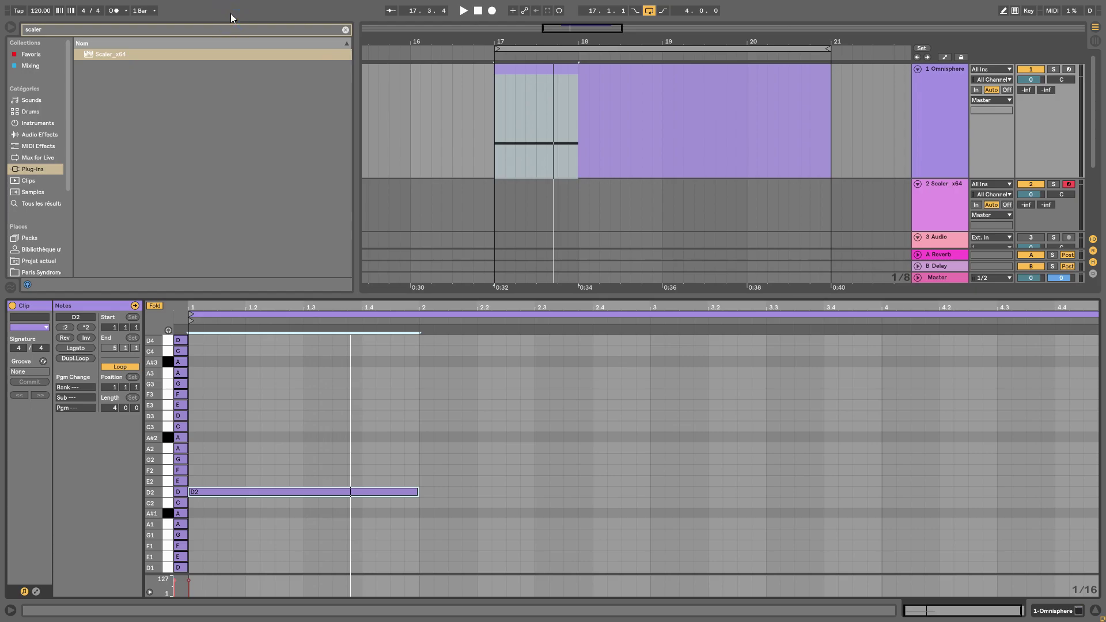
# Leave full-screen view and try to switch the audio output device to Haut-parleurs (Realtek(R) Audio) DX in the preferences
pyautogui.press('F11')
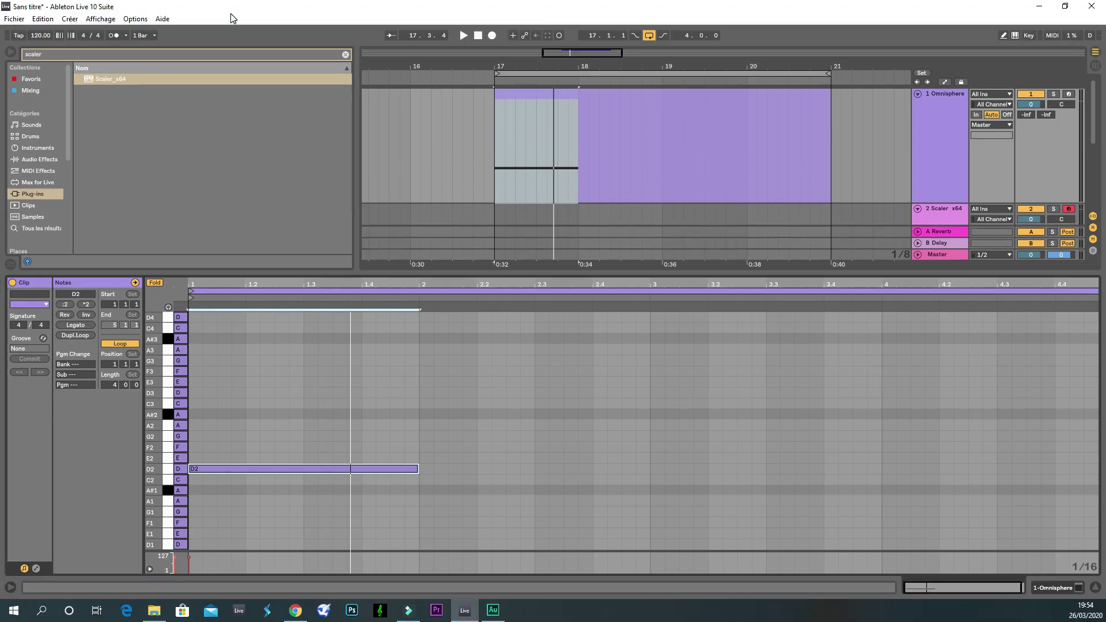
pyautogui.click(135, 19)
pyautogui.click(154, 317)
pyautogui.click(616, 190)
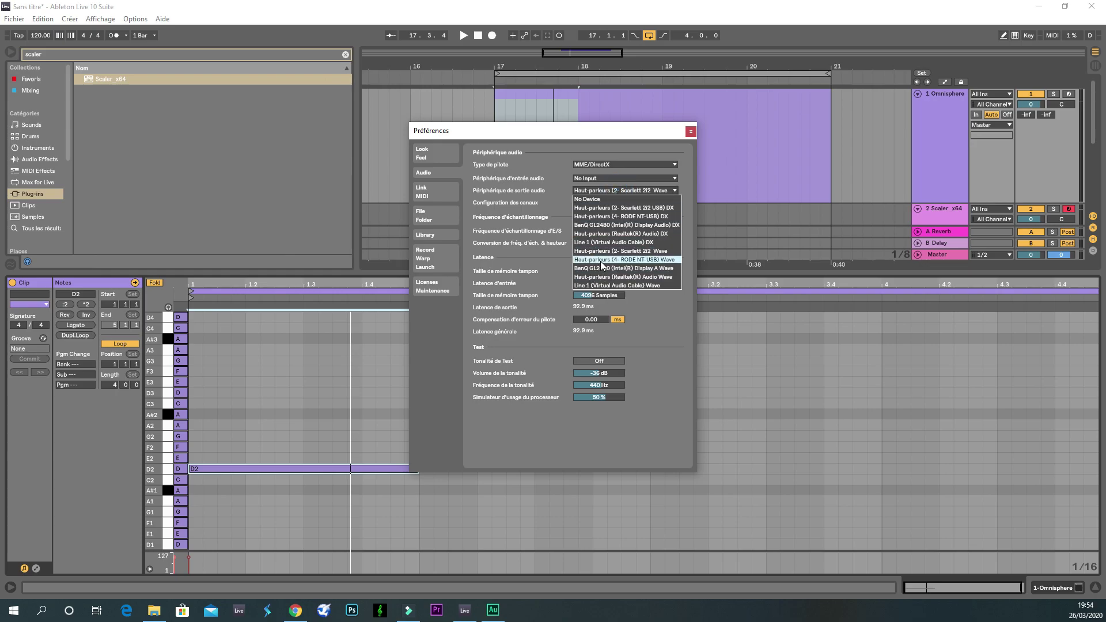
pyautogui.click(599, 233)
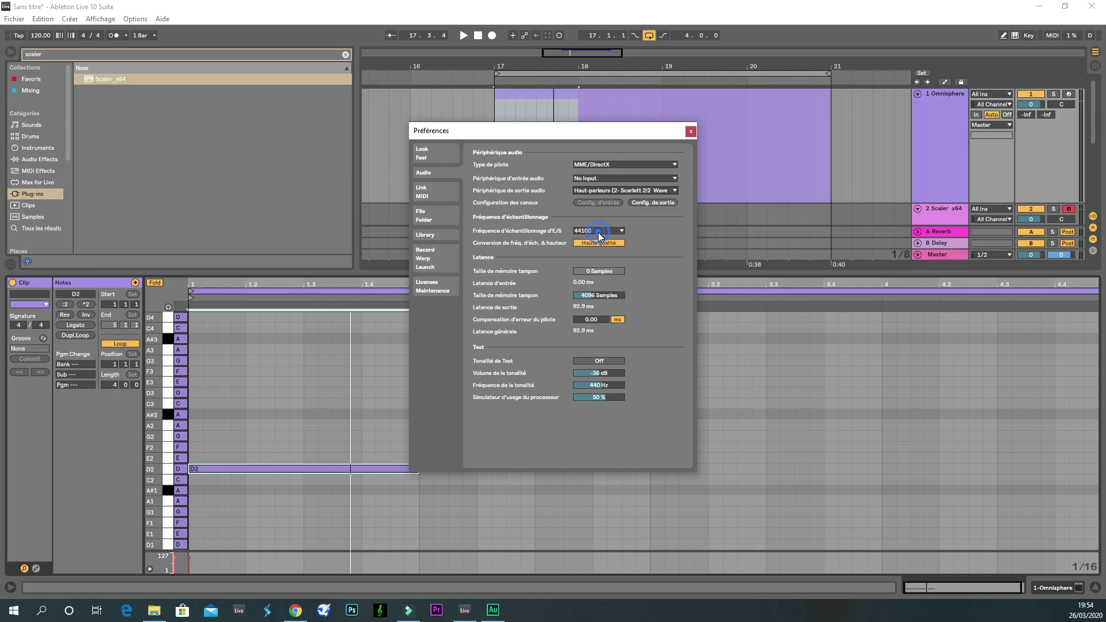
pyautogui.click(557, 327)
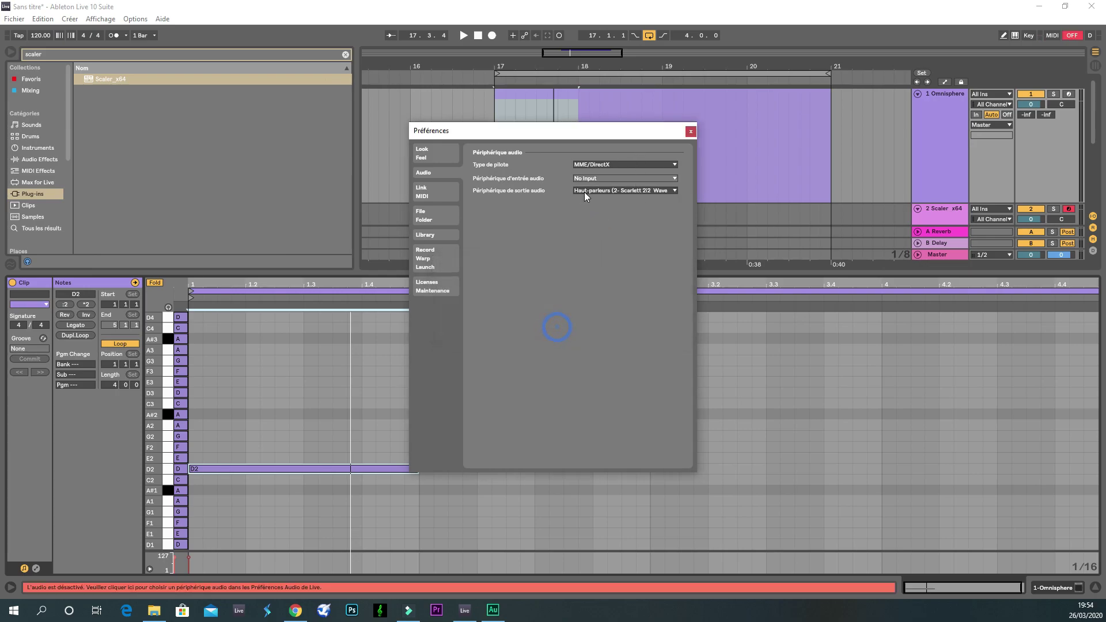
# Set the audio output device to Haut-parleurs (Realtek(R) Audio) Wave, close the preferences and play back the clip
pyautogui.click(596, 191)
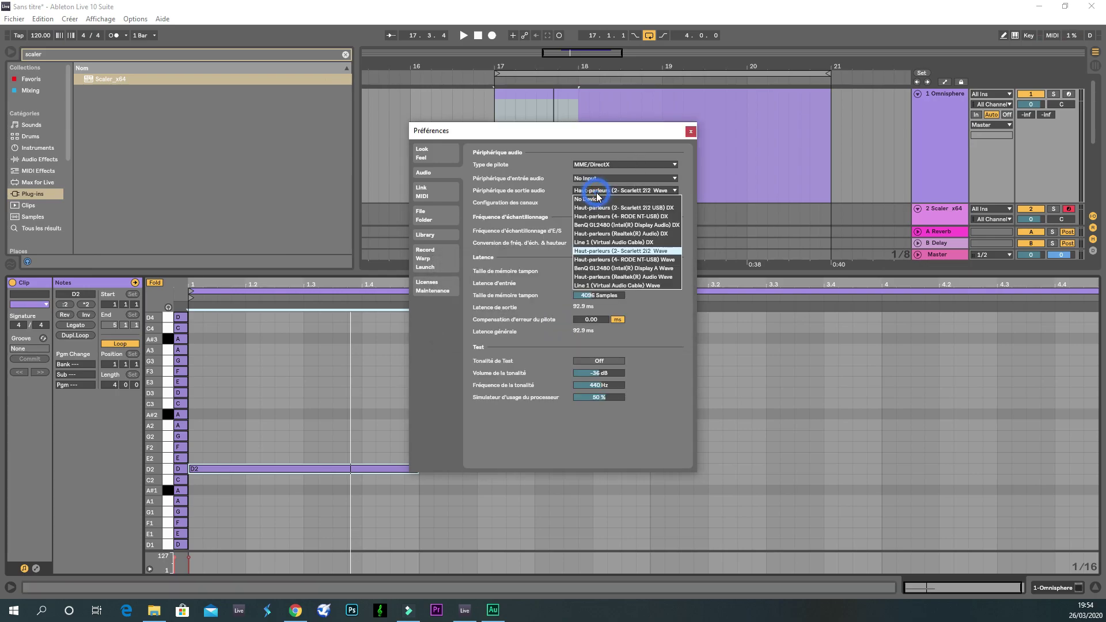
pyautogui.click(597, 277)
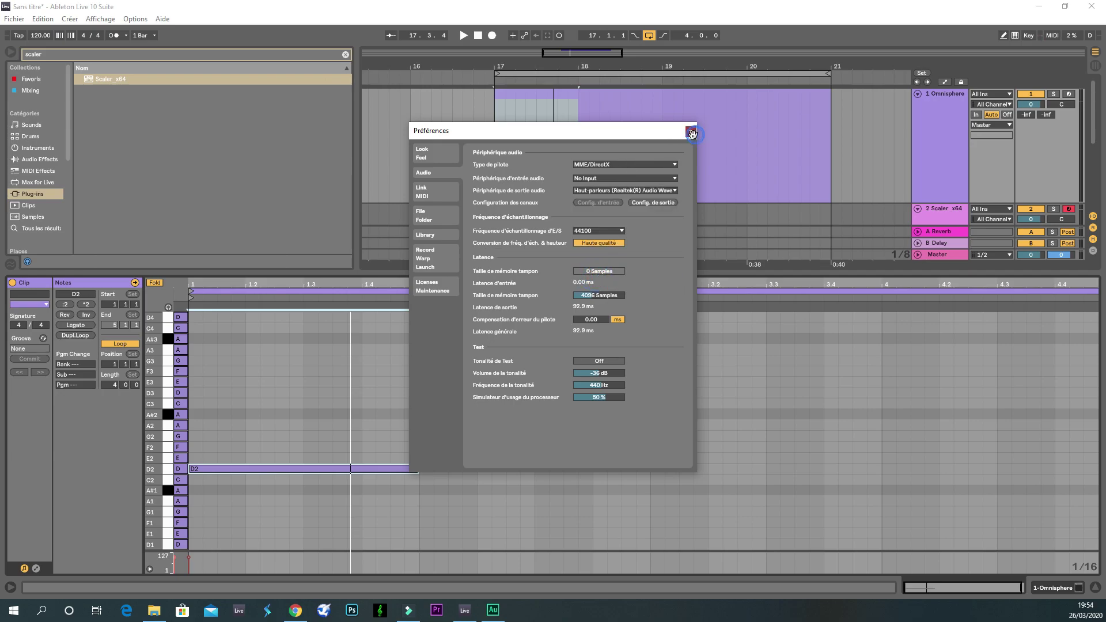
pyautogui.click(692, 134)
pyautogui.click(489, 80)
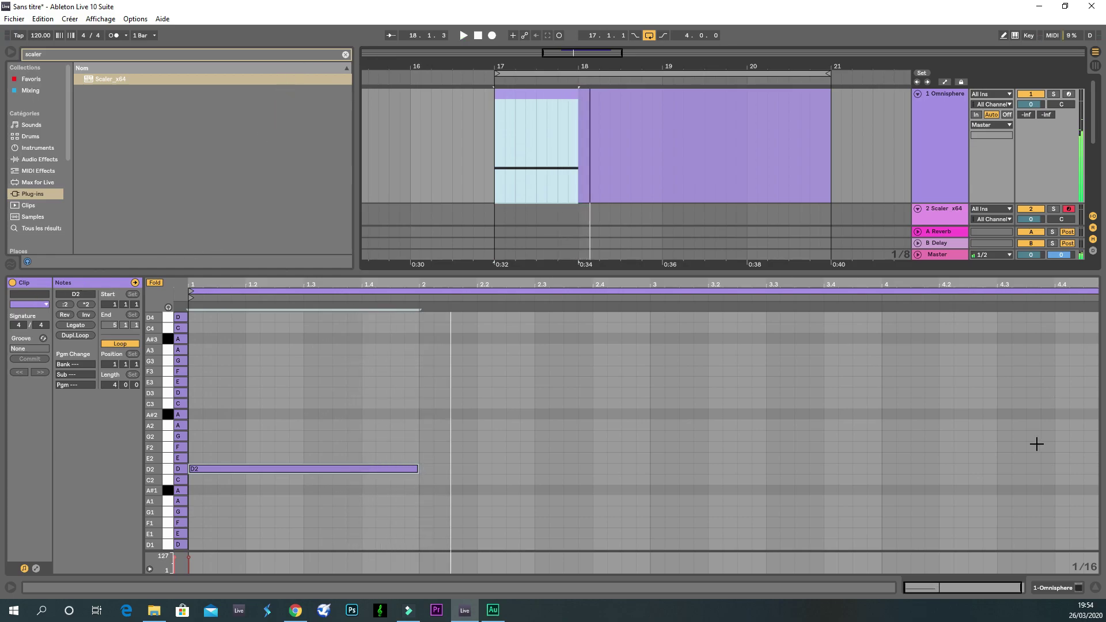
pyautogui.click(1012, 615)
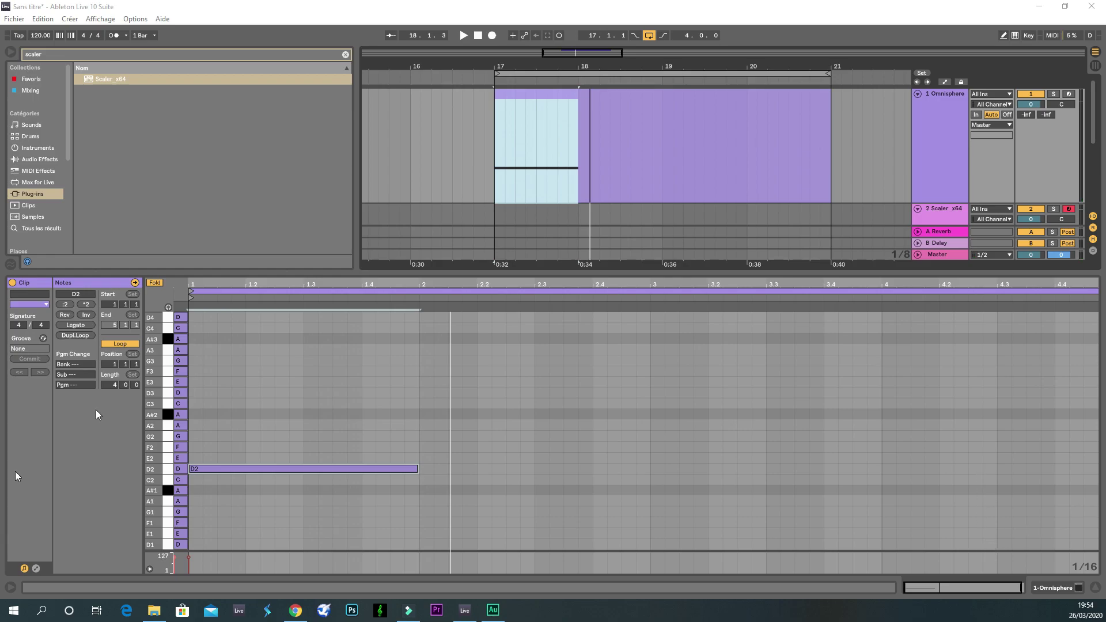
# Reopen the preferences and try again to select Haut-parleurs (Realtek(R) Audio) DX as the audio output device
pyautogui.click(131, 19)
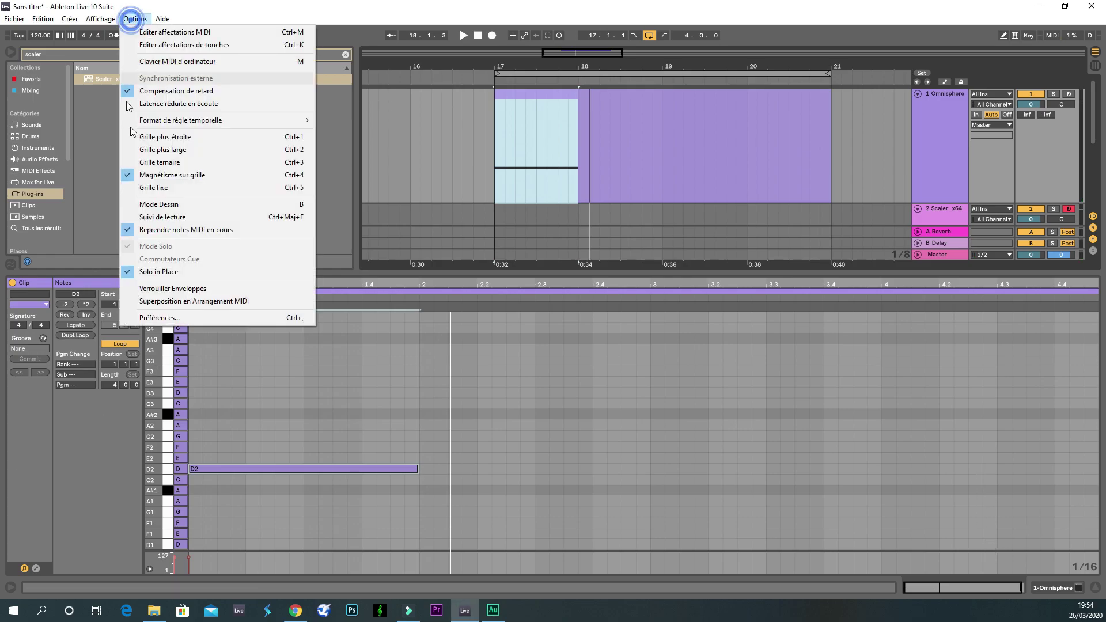
pyautogui.click(165, 317)
pyautogui.click(605, 193)
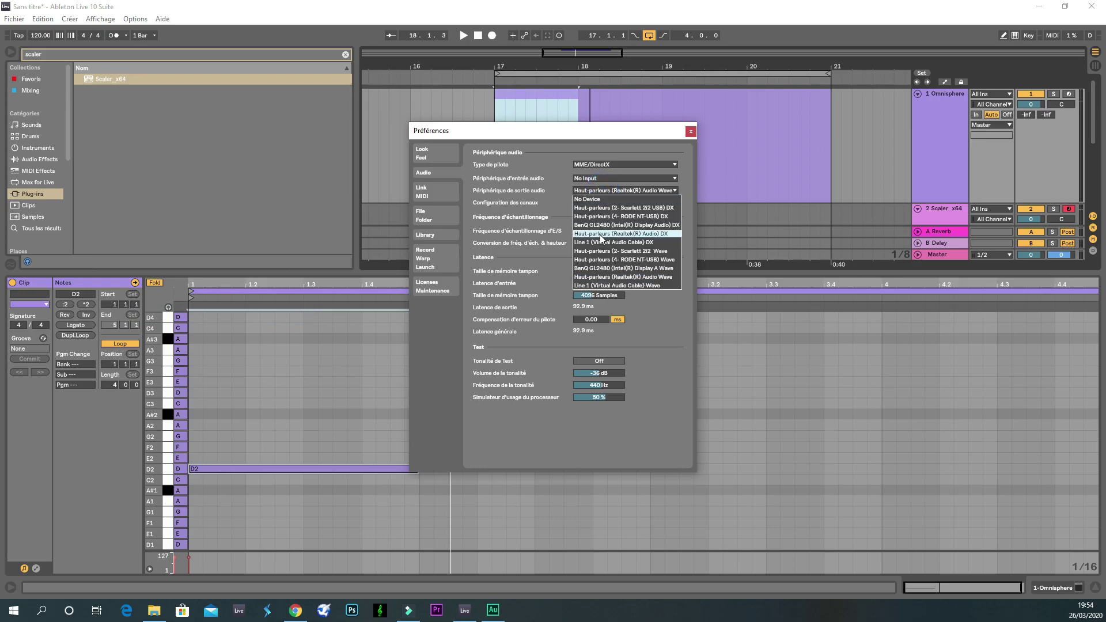
pyautogui.click(600, 234)
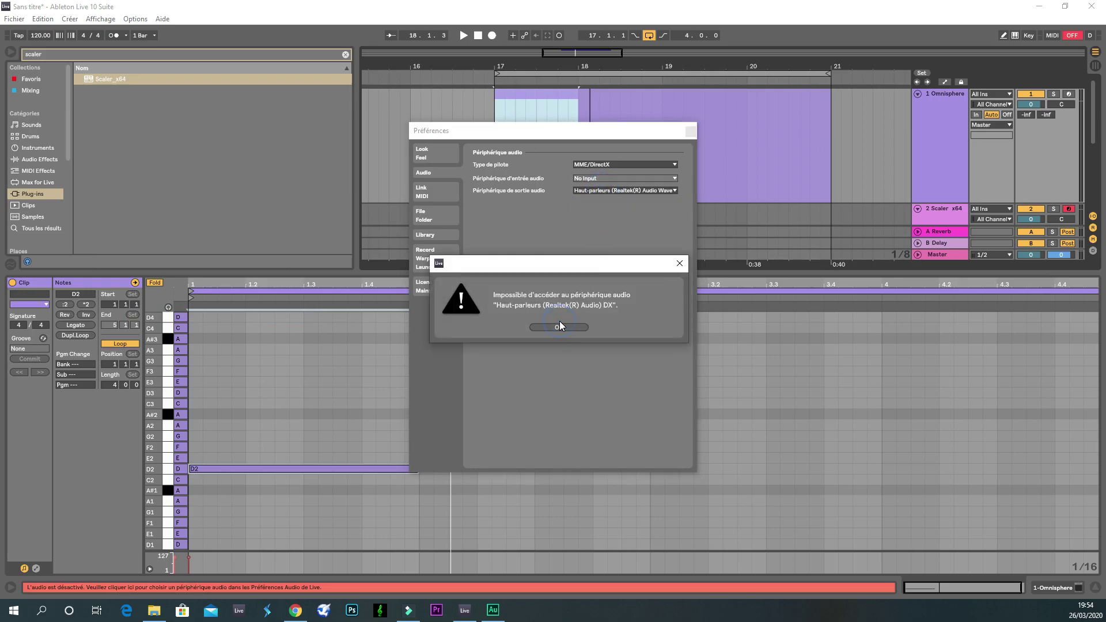
pyautogui.click(559, 324)
pyautogui.click(620, 190)
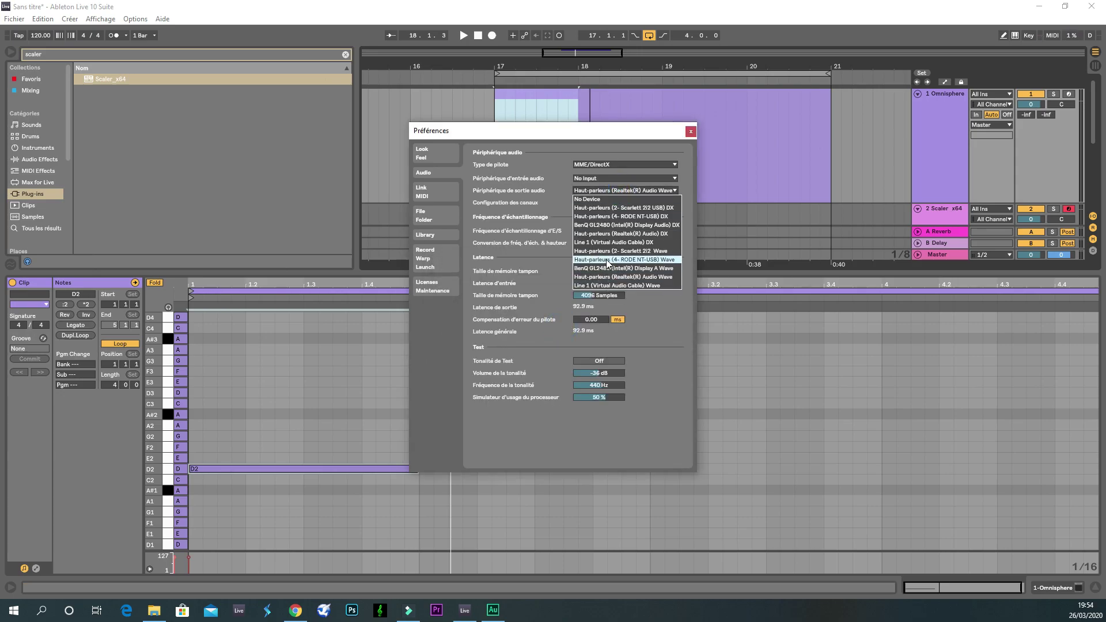
pyautogui.click(612, 242)
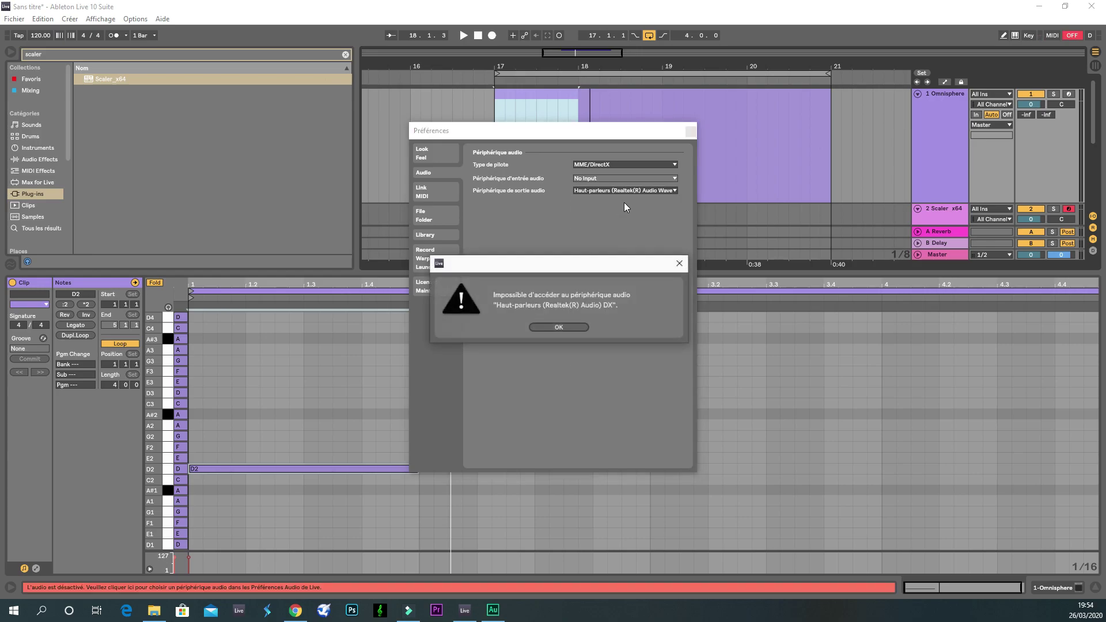
pyautogui.click(559, 327)
# Try to select Haut-parleurs (2- Scarlett 2i2 USB) DX as the audio output device
pyautogui.click(614, 179)
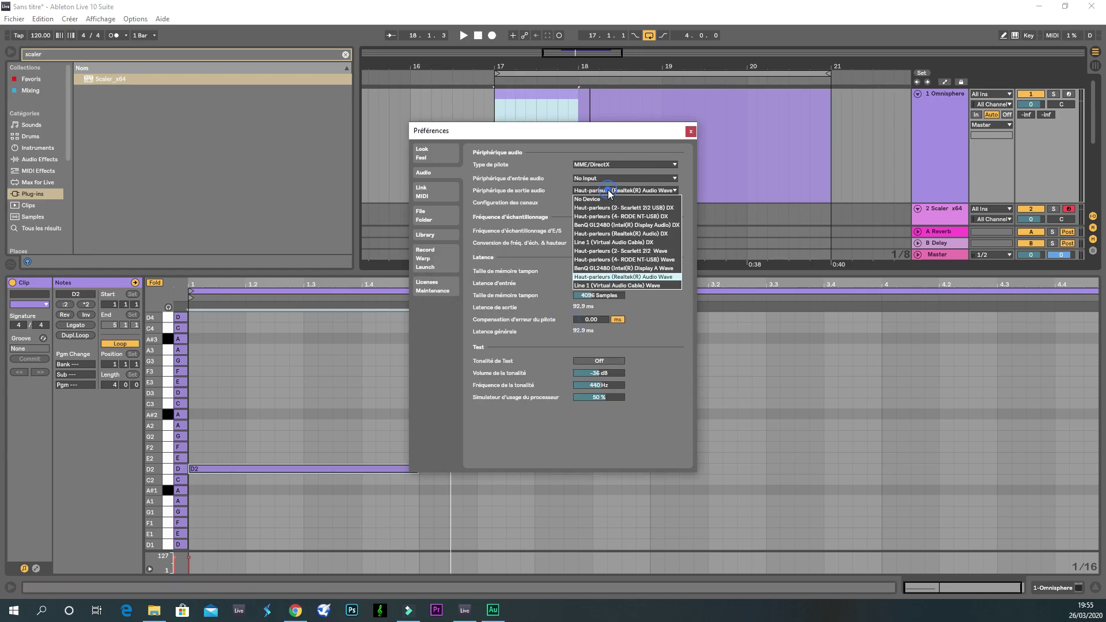
pyautogui.click(611, 208)
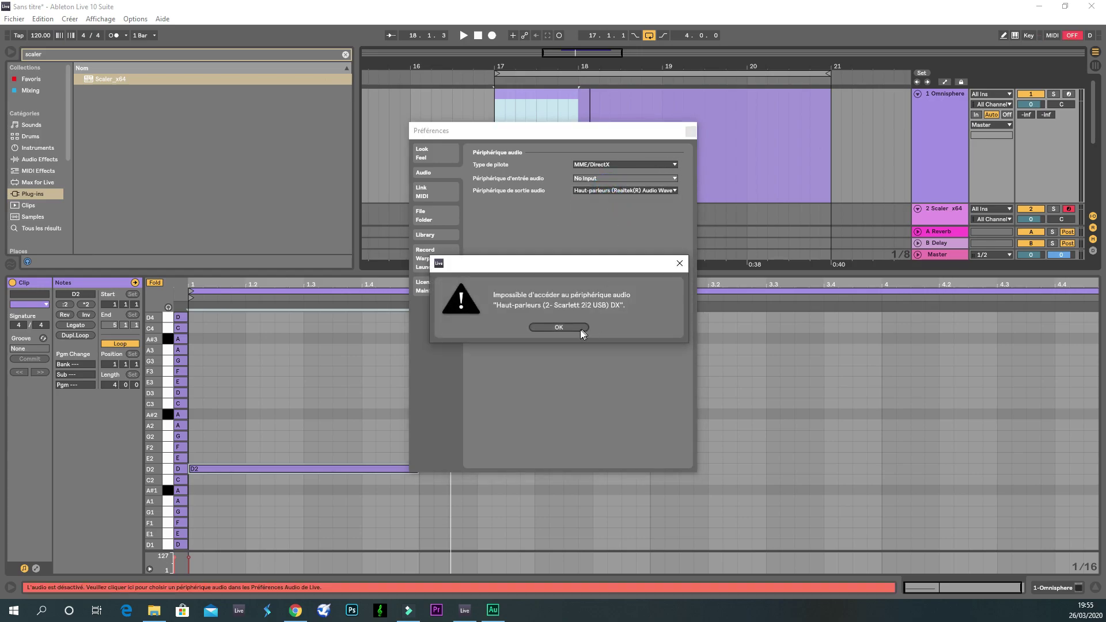
pyautogui.click(582, 328)
# Set the audio output device to Haut-parleurs (2- Scarlett 2i2 Wave), close the preferences and play back the clip
pyautogui.click(603, 191)
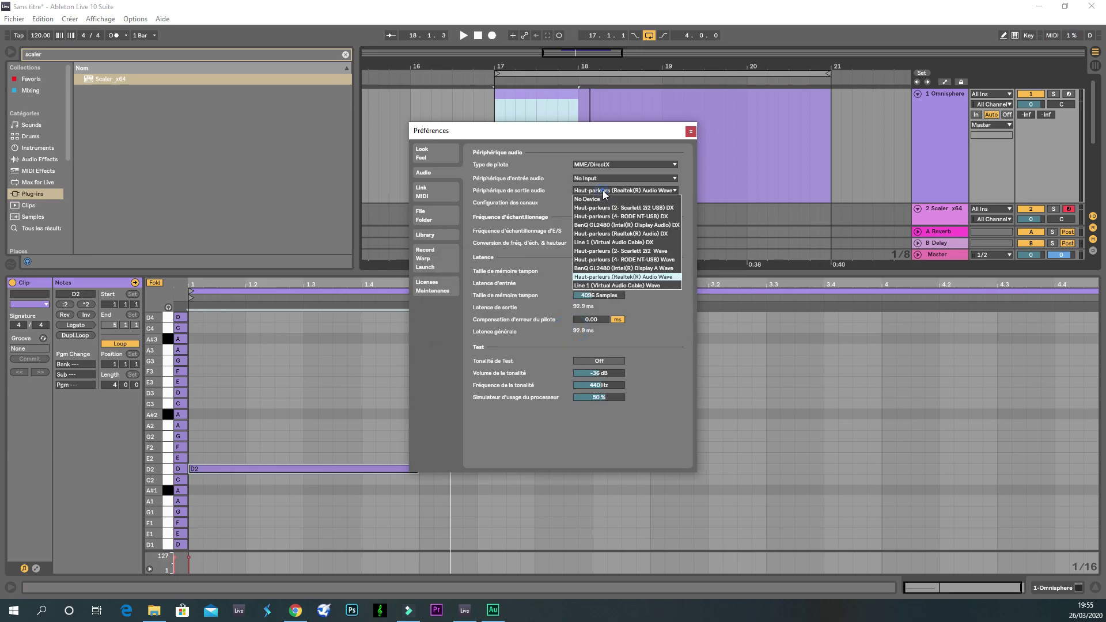
pyautogui.click(593, 252)
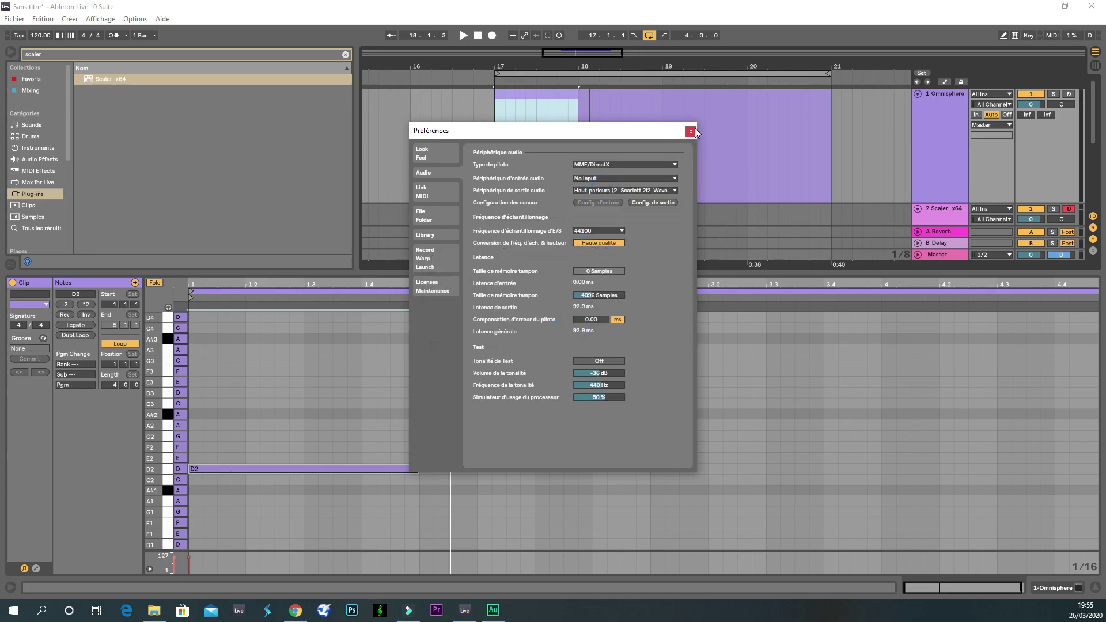
pyautogui.click(691, 130)
pyautogui.press('space')
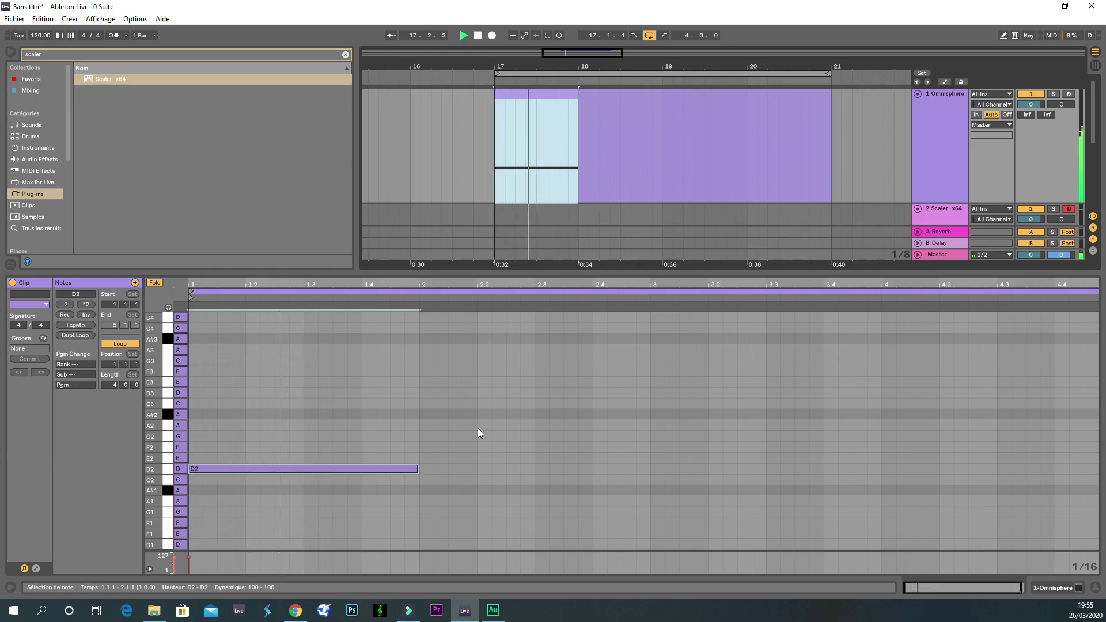
# Add an A#1 note filling bar 2 of the clip and listen to it after the D2 note
pyautogui.doubleClick(425, 490)
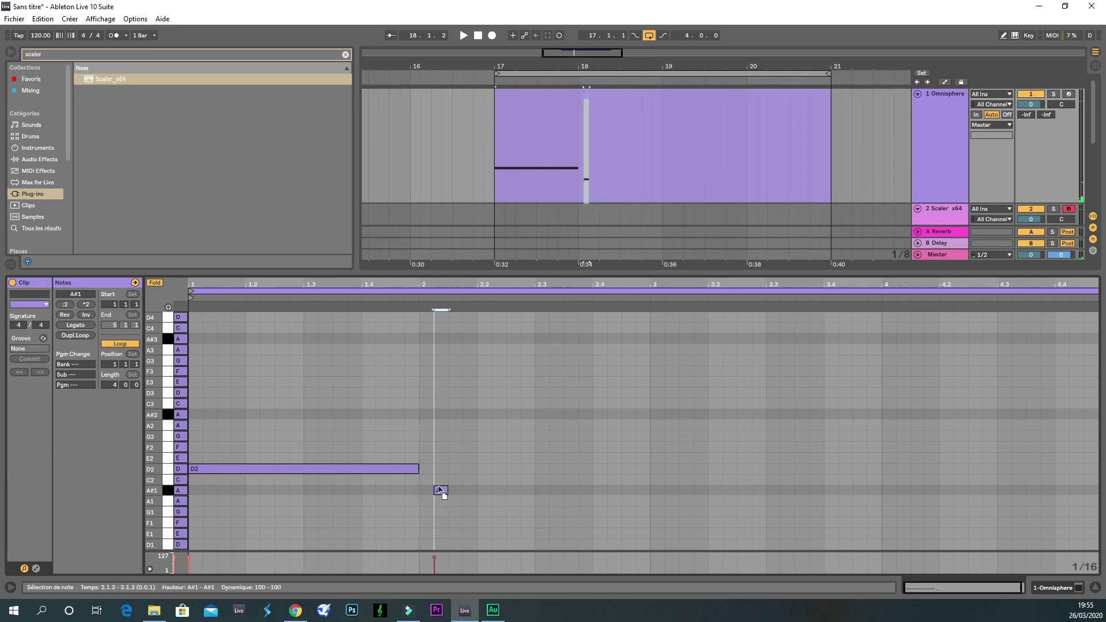
pyautogui.click(433, 491)
pyautogui.moveTo(430, 491); pyautogui.dragTo(649, 490)
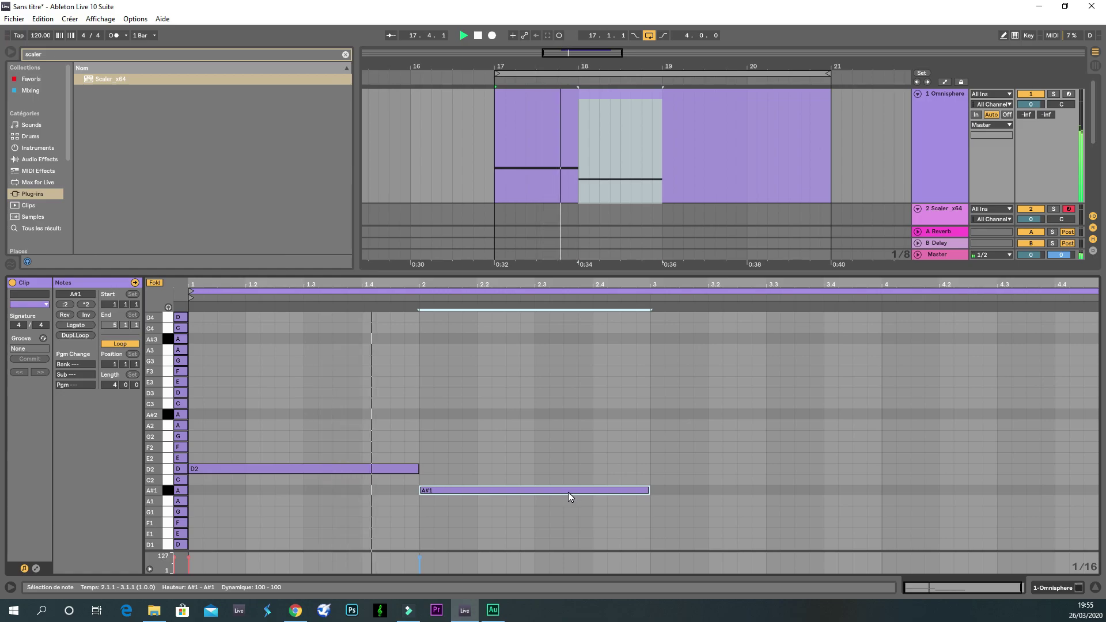
pyautogui.press('space')
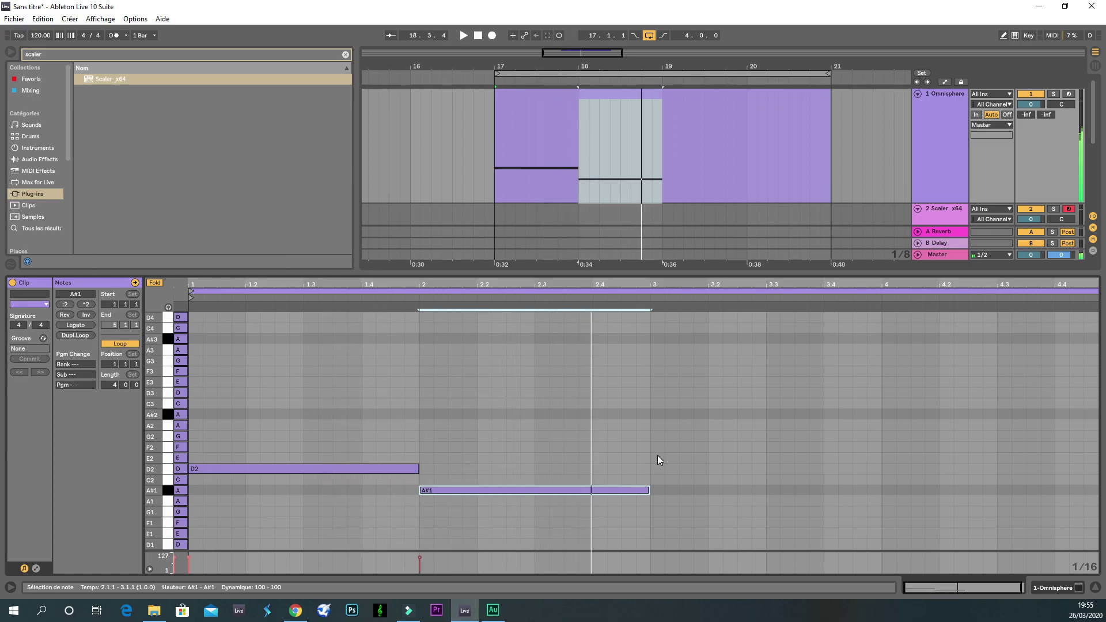
# Move the bar 2 note up to F2 and play back the sequence
pyautogui.click(552, 481)
pyautogui.moveTo(526, 490); pyautogui.dragTo(521, 450)
pyautogui.press('space')
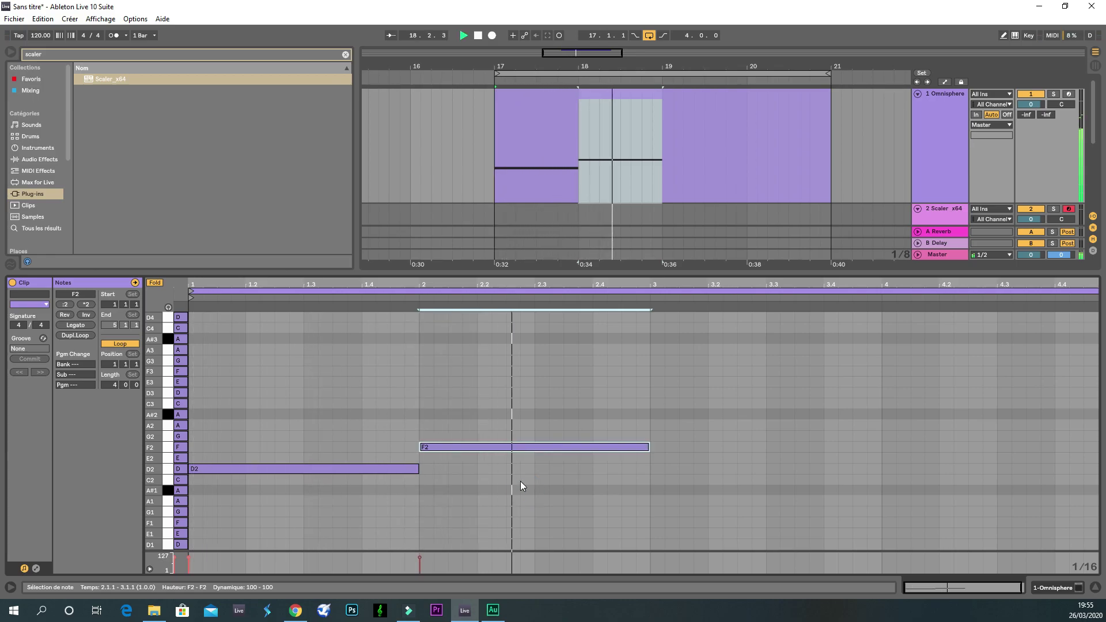
# Add a one-bar G2 note in bar 3 and play back the sequence
pyautogui.doubleClick(653, 437)
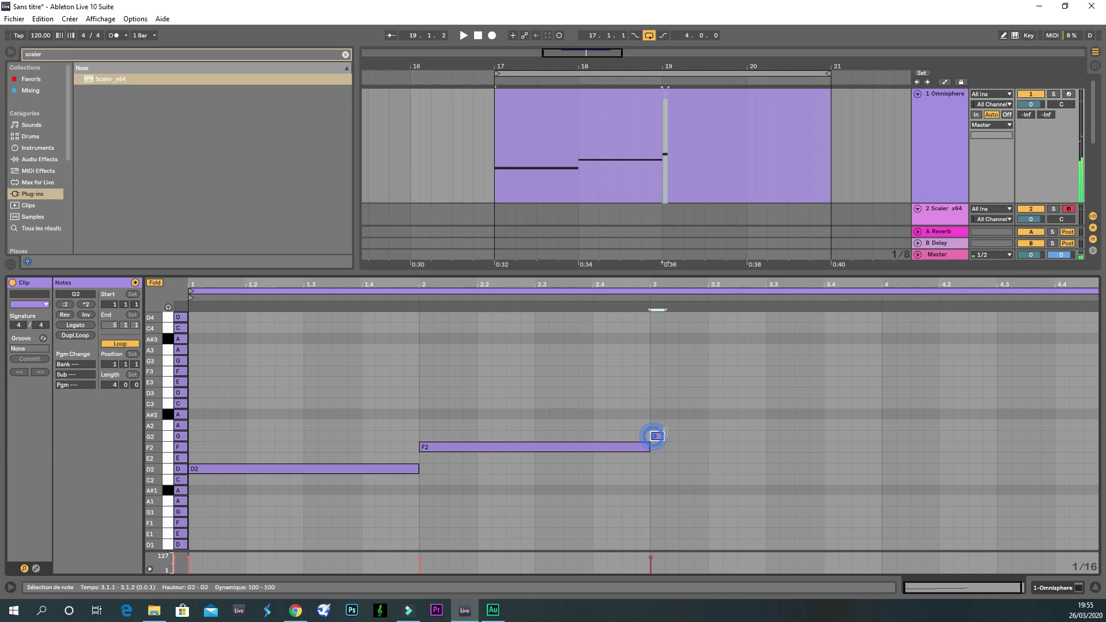
pyautogui.moveTo(665, 436); pyautogui.dragTo(878, 422)
pyautogui.press('space')
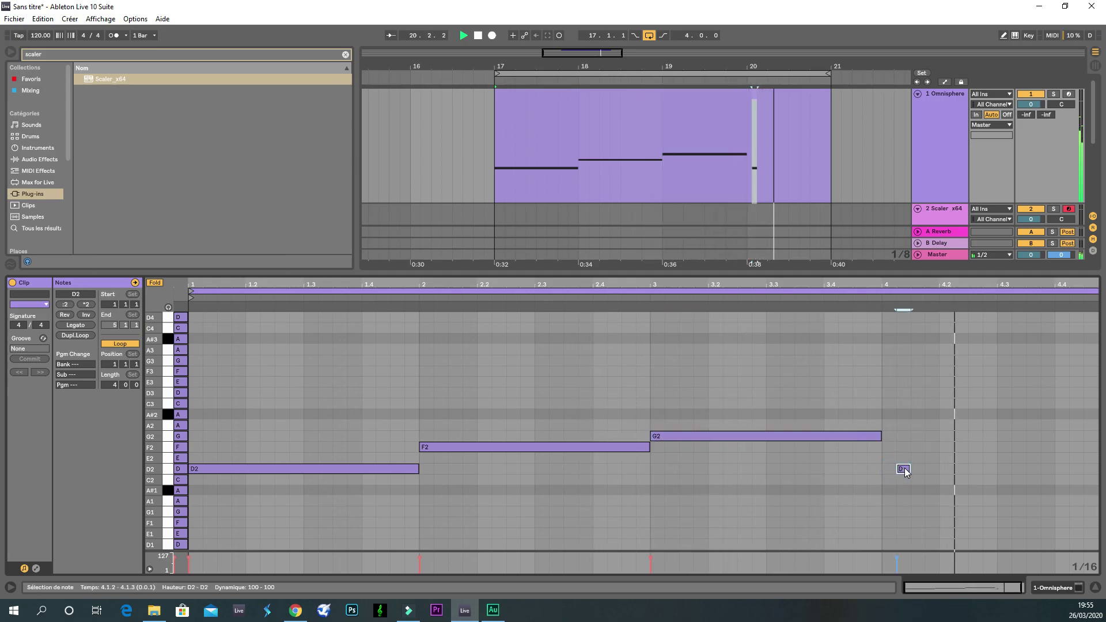
# Add a one-bar C2 note in bar 4 and lower the Omnisphere track's volume to -4.5
pyautogui.doubleClick(894, 480)
pyautogui.moveTo(896, 479); pyautogui.dragTo(1085, 478)
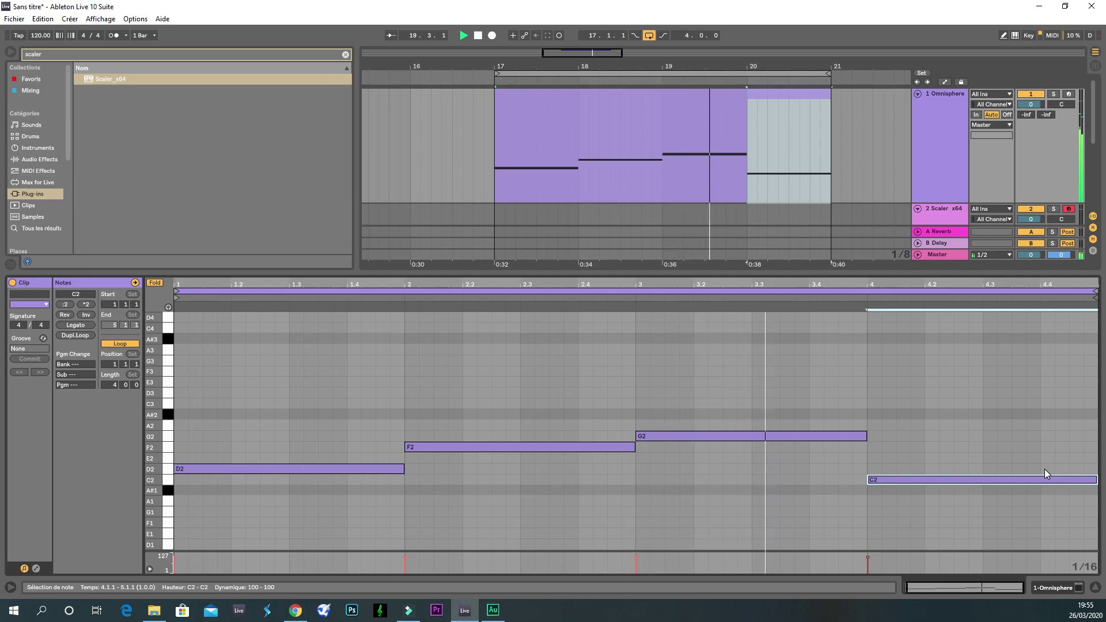
pyautogui.moveTo(1027, 106); pyautogui.dragTo(1028, 115)
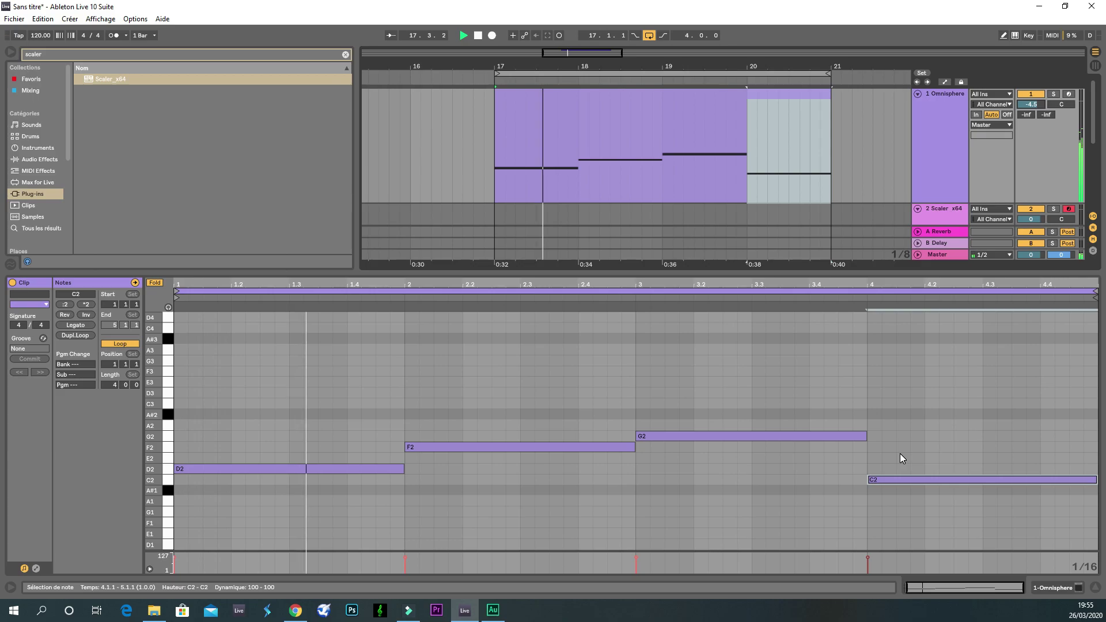
# Shorten the C2 note to the second half of bar 4 and add a half-bar D2 note before it
pyautogui.moveTo(866, 477); pyautogui.dragTo(984, 477)
pyautogui.doubleClick(876, 468)
pyautogui.moveTo(881, 469); pyautogui.dragTo(985, 466)
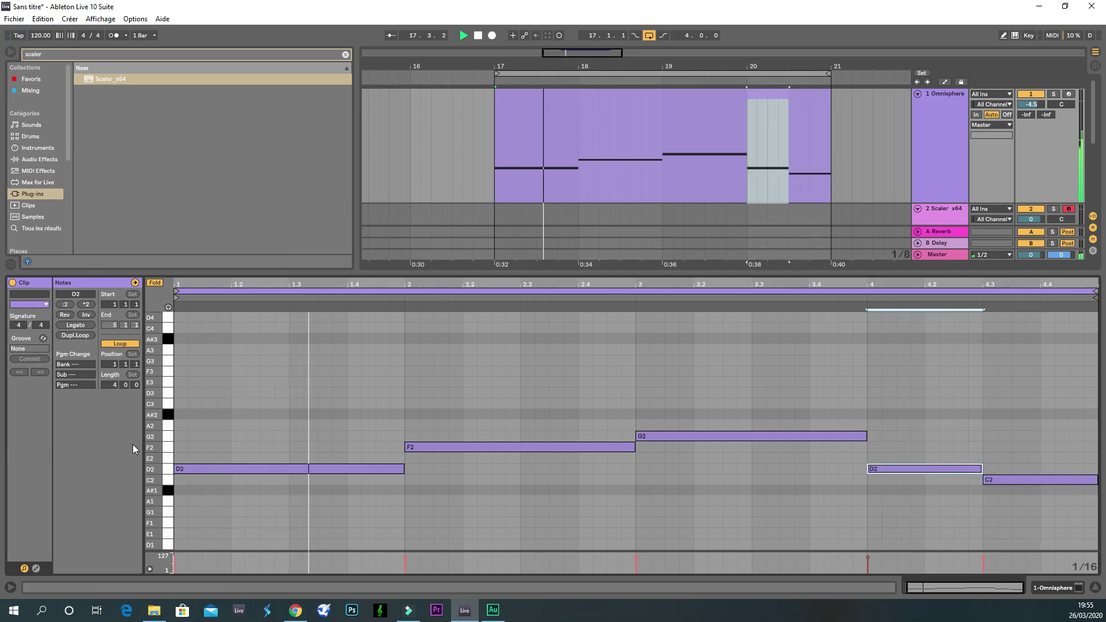
# Copy the bar 1 D2 note up to F2 and A2 to build a three-note chord
pyautogui.moveTo(145, 429); pyautogui.dragTo(152, 429)
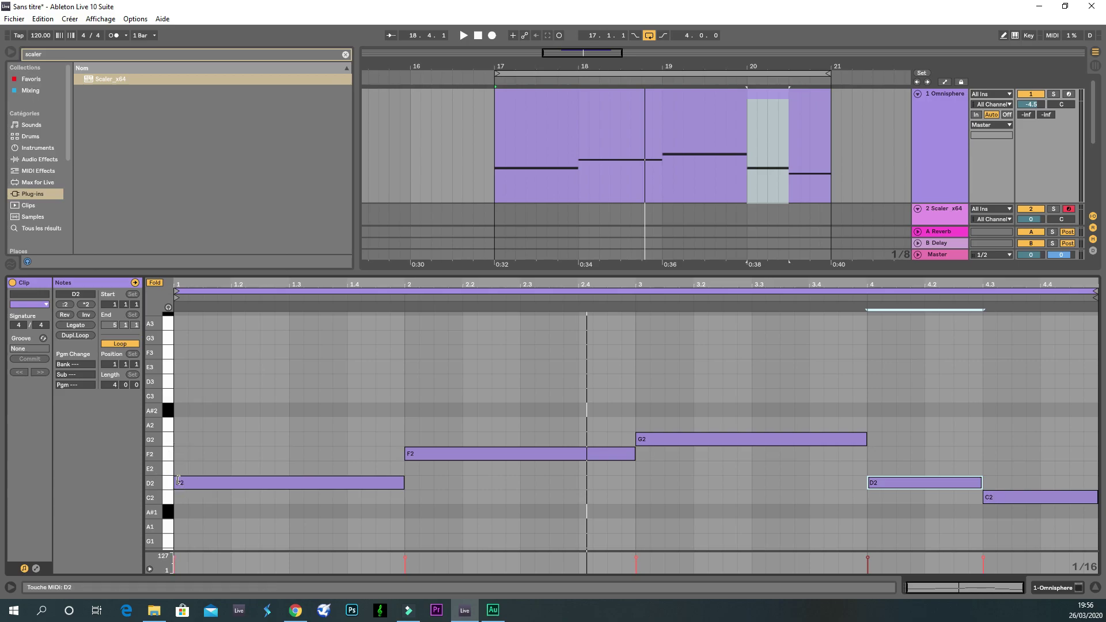
pyautogui.moveTo(213, 481); pyautogui.dragTo(217, 455)
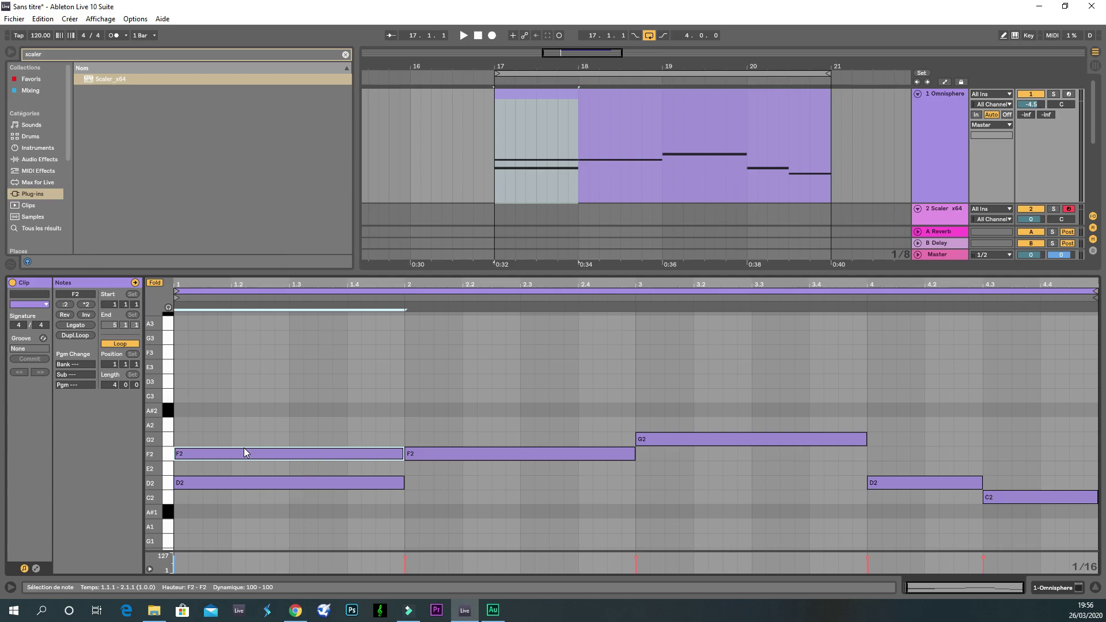
pyautogui.moveTo(240, 452); pyautogui.dragTo(242, 426)
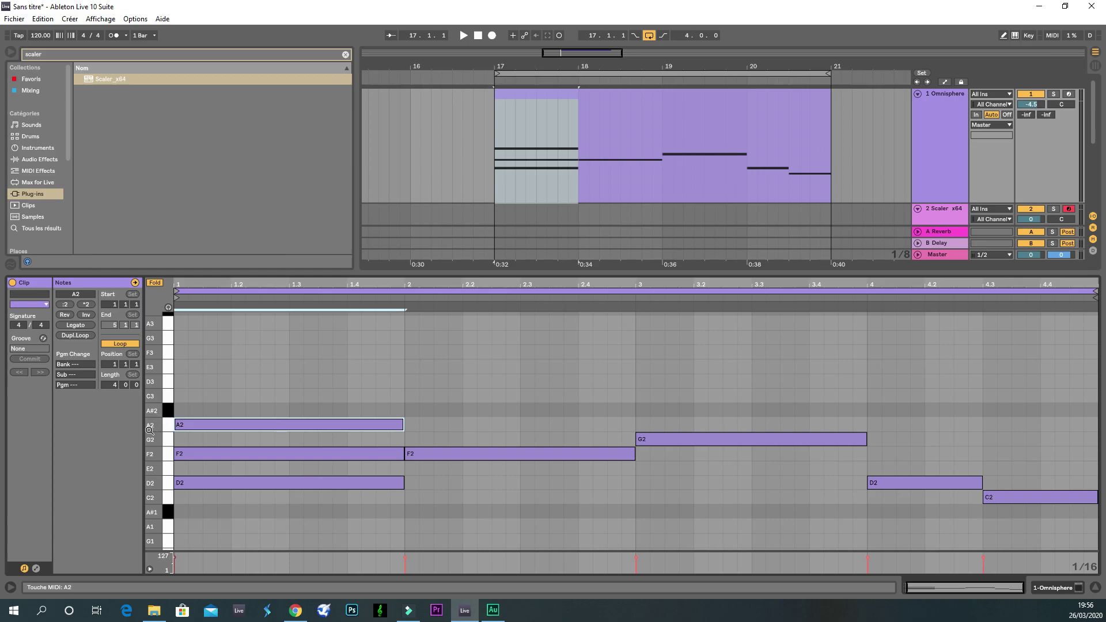
# Copy notes to add A2 and C3 in bar 2, A#2 and D3 in bar 3, and full-bar F2 and A2 in bar 4
pyautogui.moveTo(250, 398); pyautogui.dragTo(873, 457)
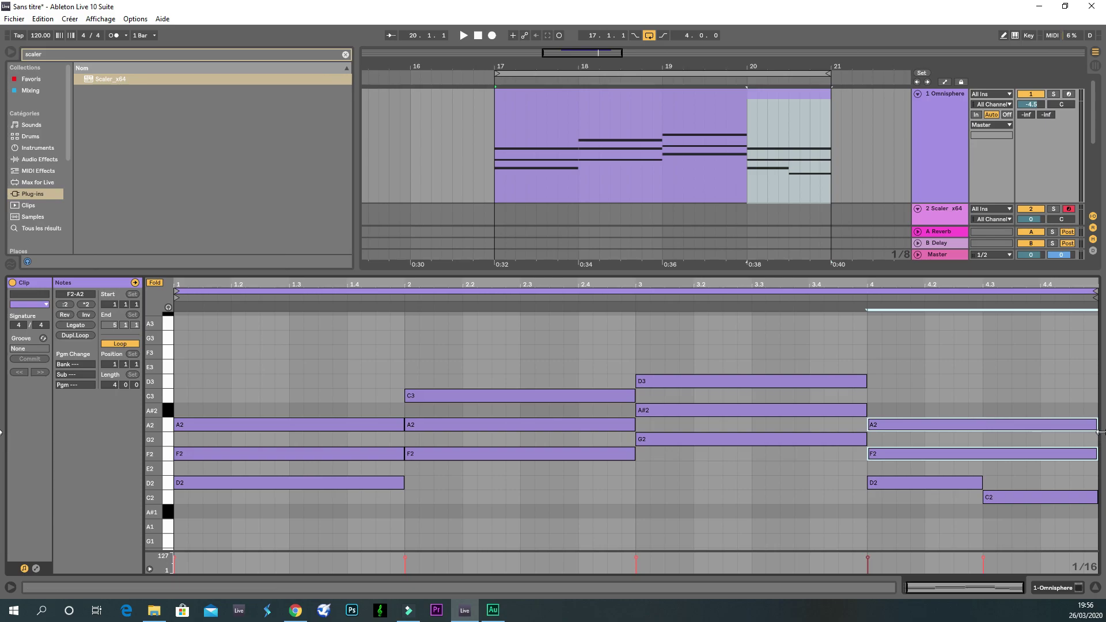
pyautogui.moveTo(1096, 424)
pyautogui.mouseDown()
pyautogui.moveTo(982, 424)
pyautogui.moveTo(1097, 425)
pyautogui.mouseUp()
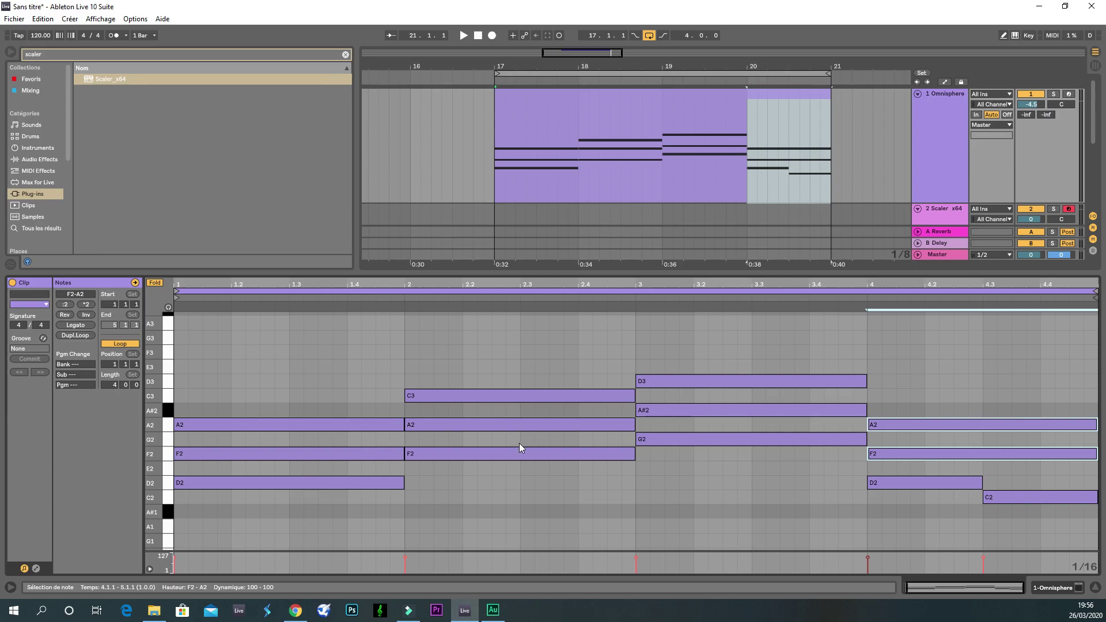
# Play back the four-bar chord progression and review the notes of the bar 2 and bar 3 chords
pyautogui.click(737, 439)
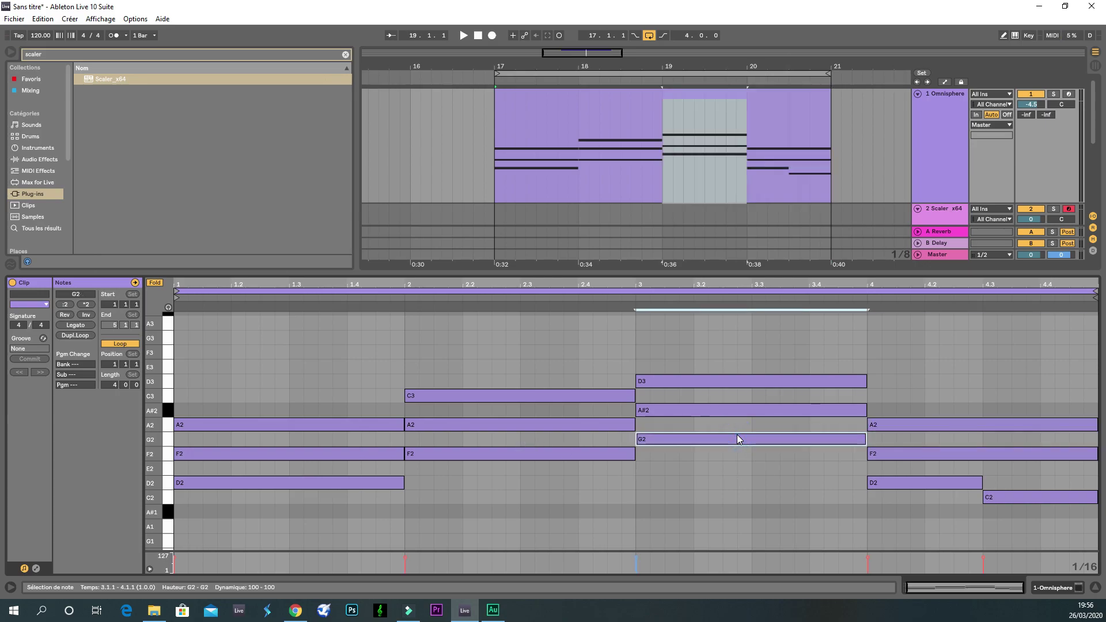
pyautogui.press('space')
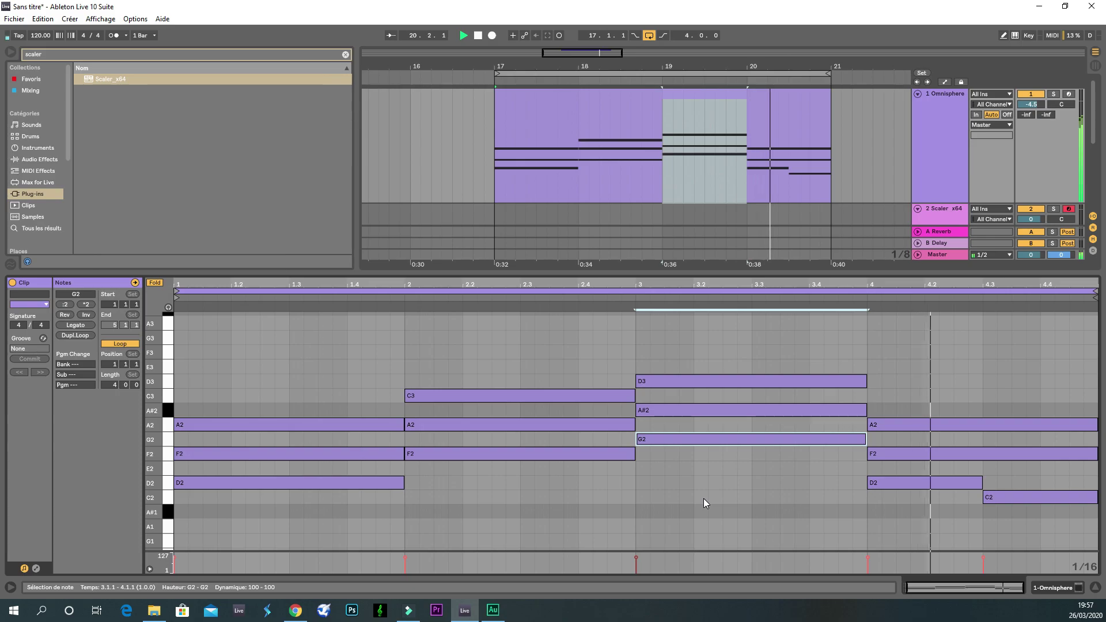
pyautogui.click(470, 396)
pyautogui.click(454, 455)
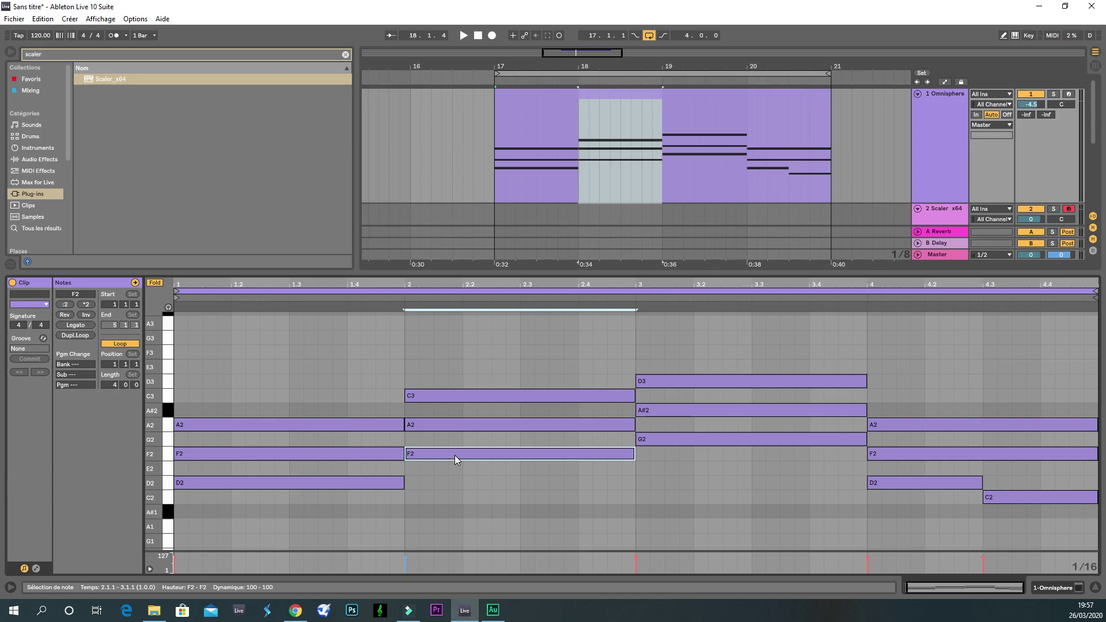
# Add an F1 copy an octave below the bar 2 F2 note, and move the bar 3 G2 note down to G1
pyautogui.hotkey('shift', 'Down')
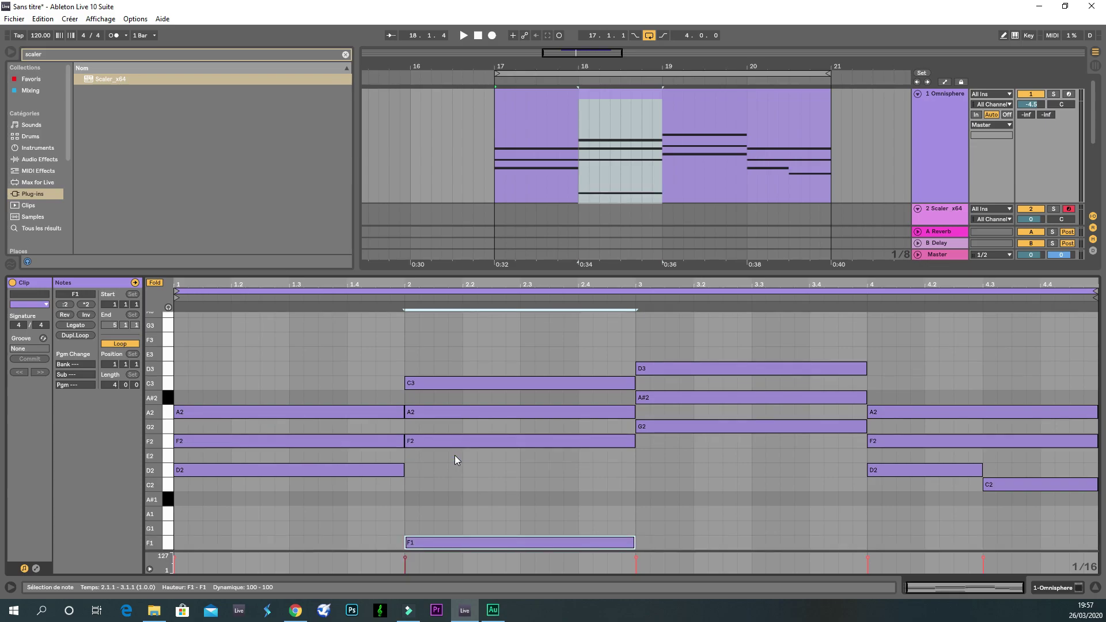
pyautogui.press('space')
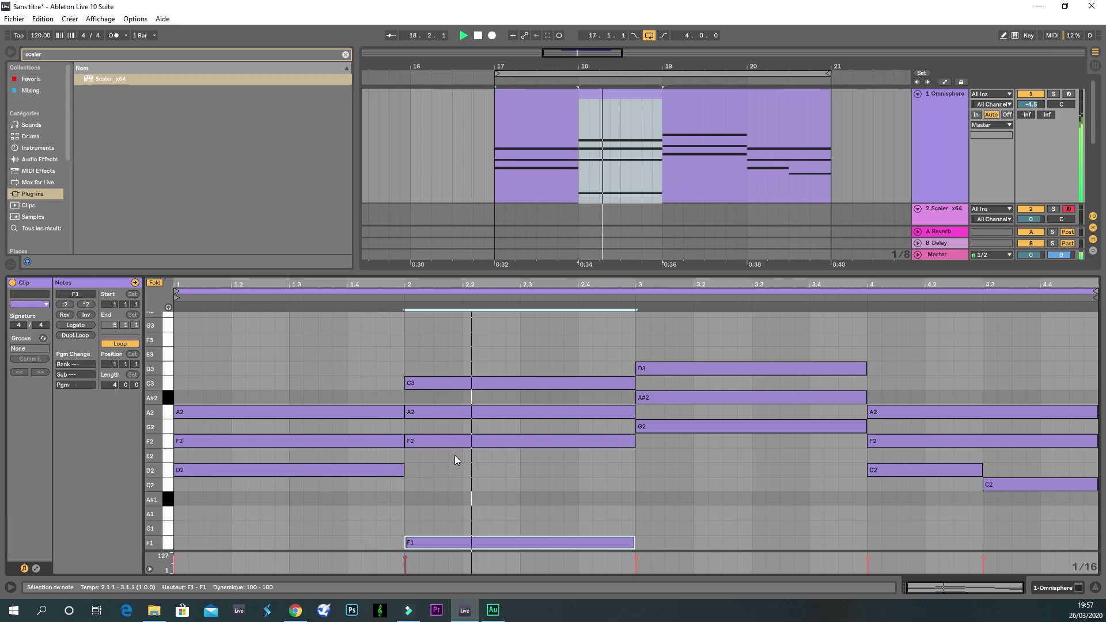
pyautogui.press('space')
pyautogui.click(706, 429)
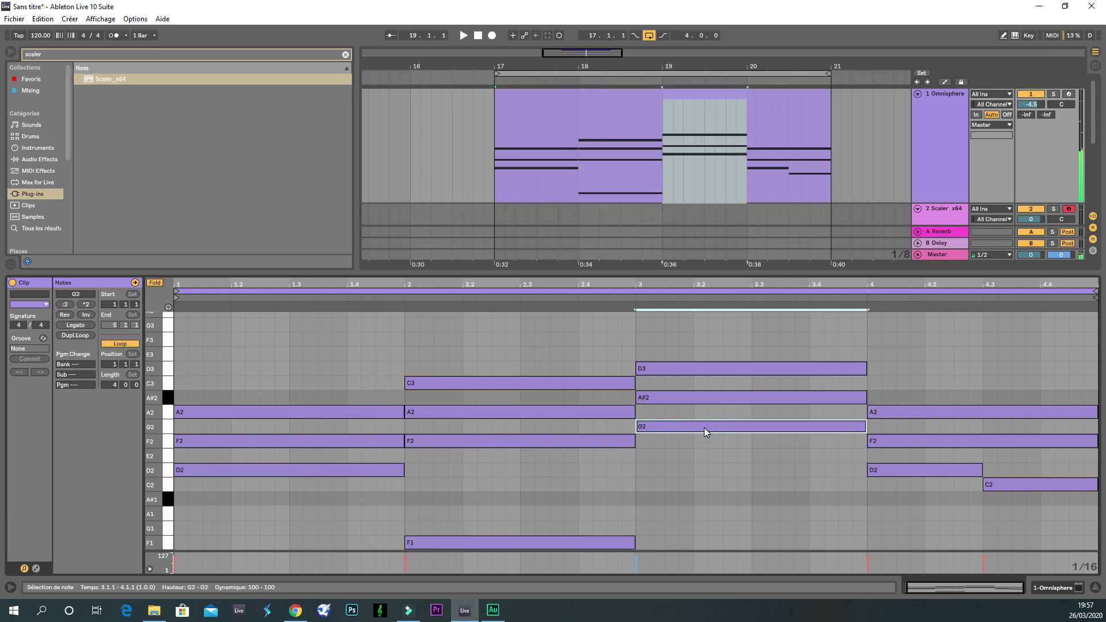
pyautogui.hotkey('shift', 'Down')
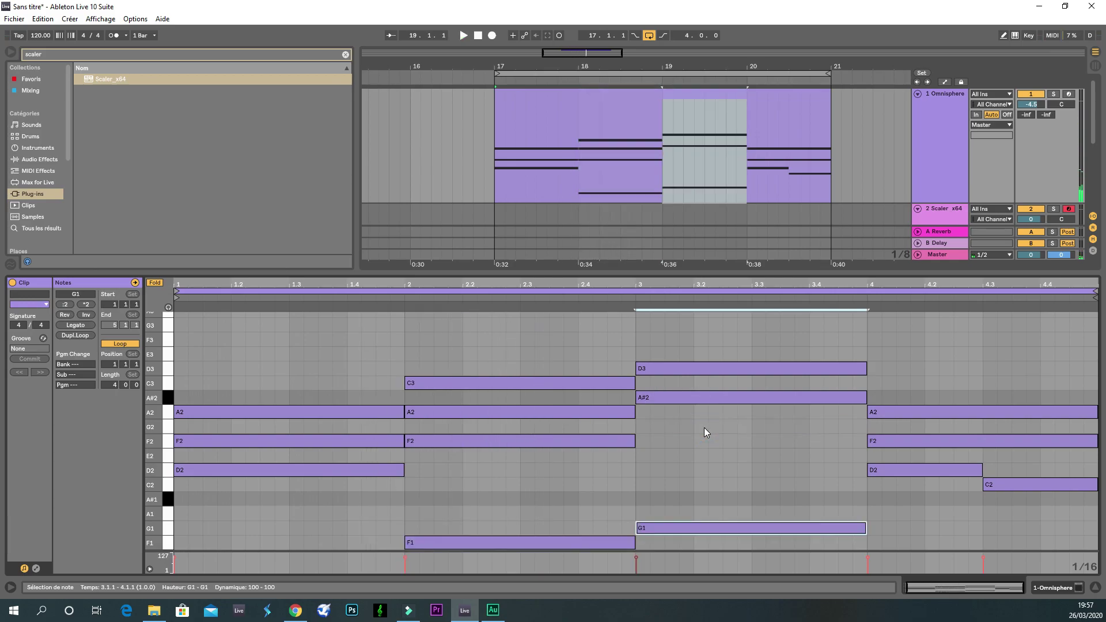
# Copy the bar 1 D2 note down to D1, and bar 4's D2 and C2 notes down to D1 and C1
pyautogui.click(306, 468)
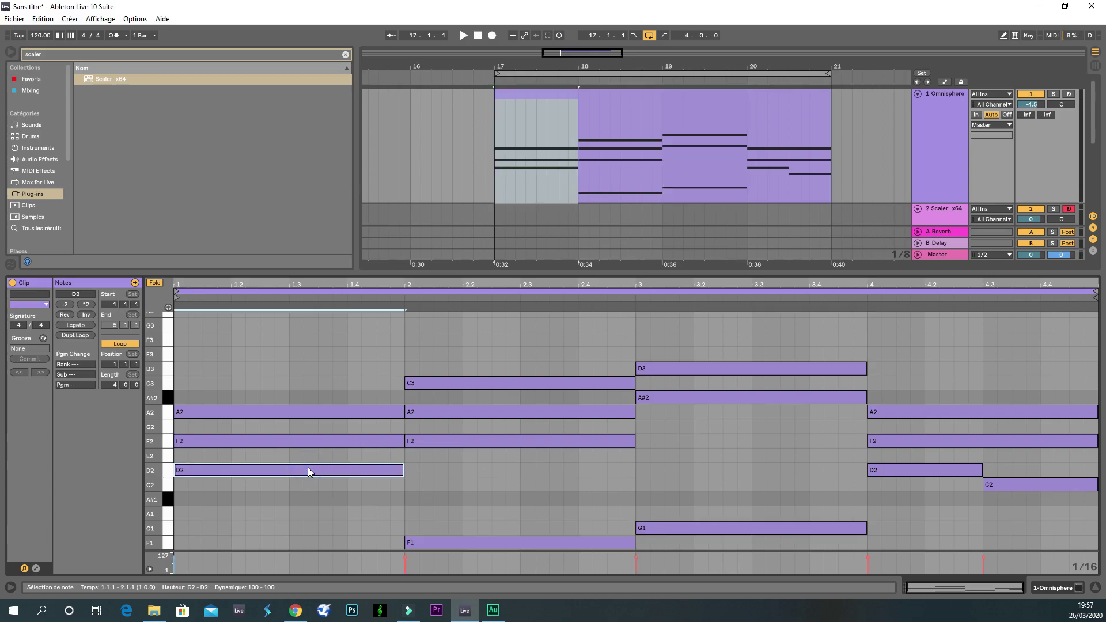
pyautogui.hotkey('shift', 'Down')
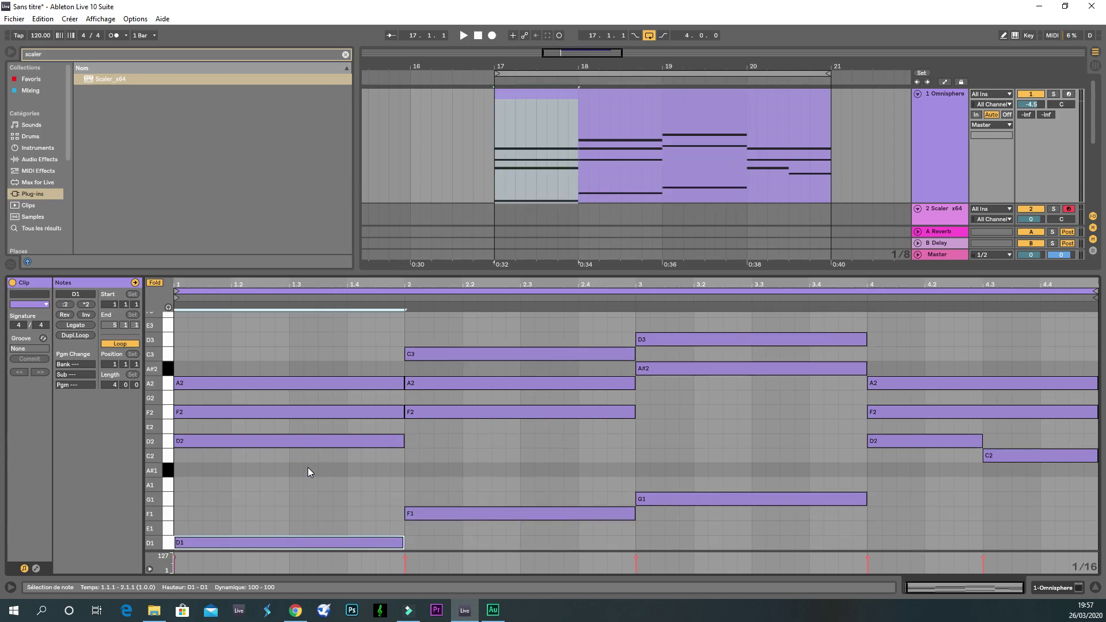
pyautogui.click(956, 444)
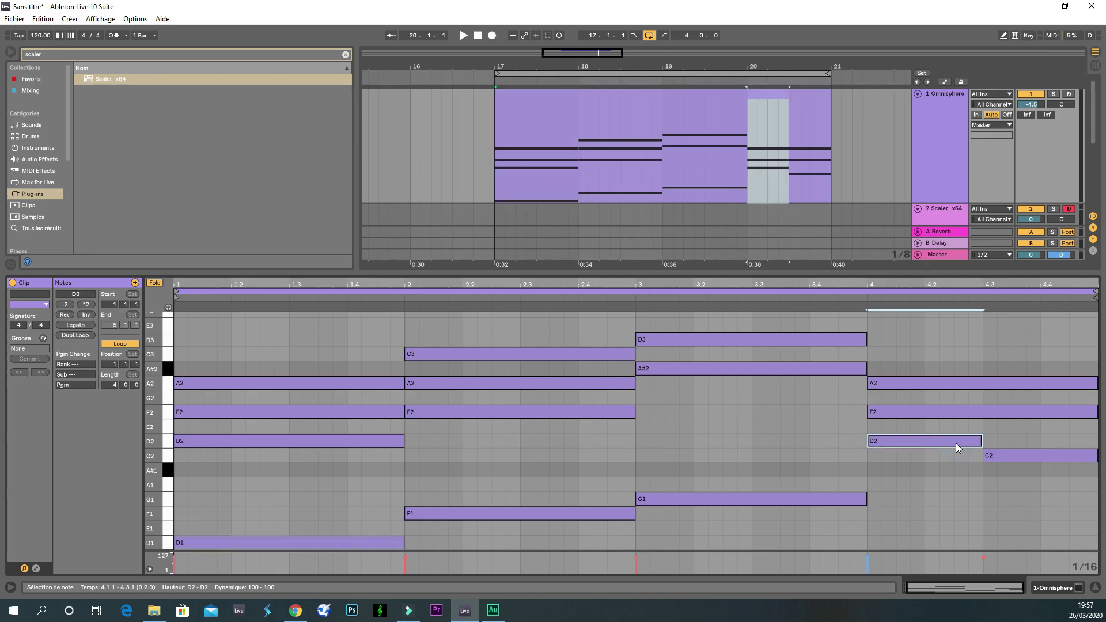
pyautogui.hotkey('shift', 'Down')
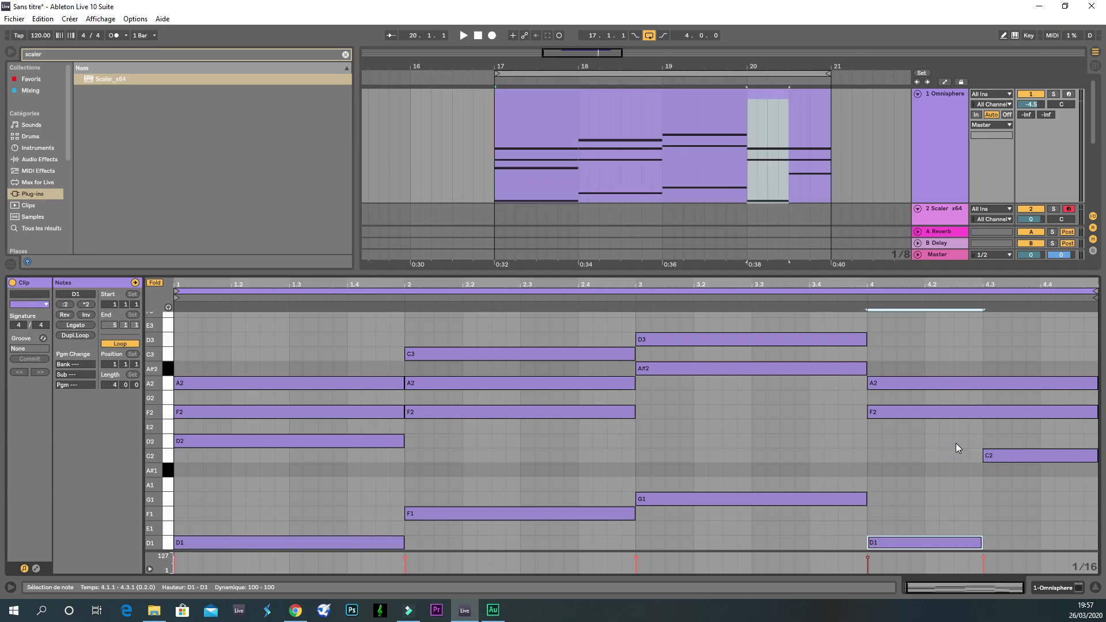
pyautogui.hotkey('ctrl', 'v')
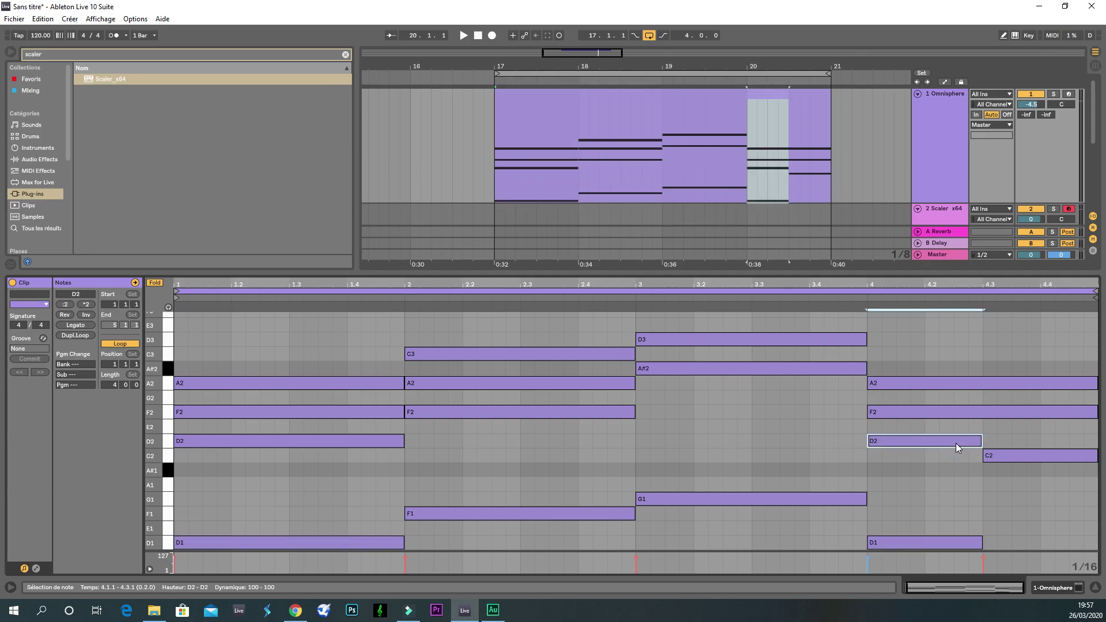
pyautogui.click(999, 454)
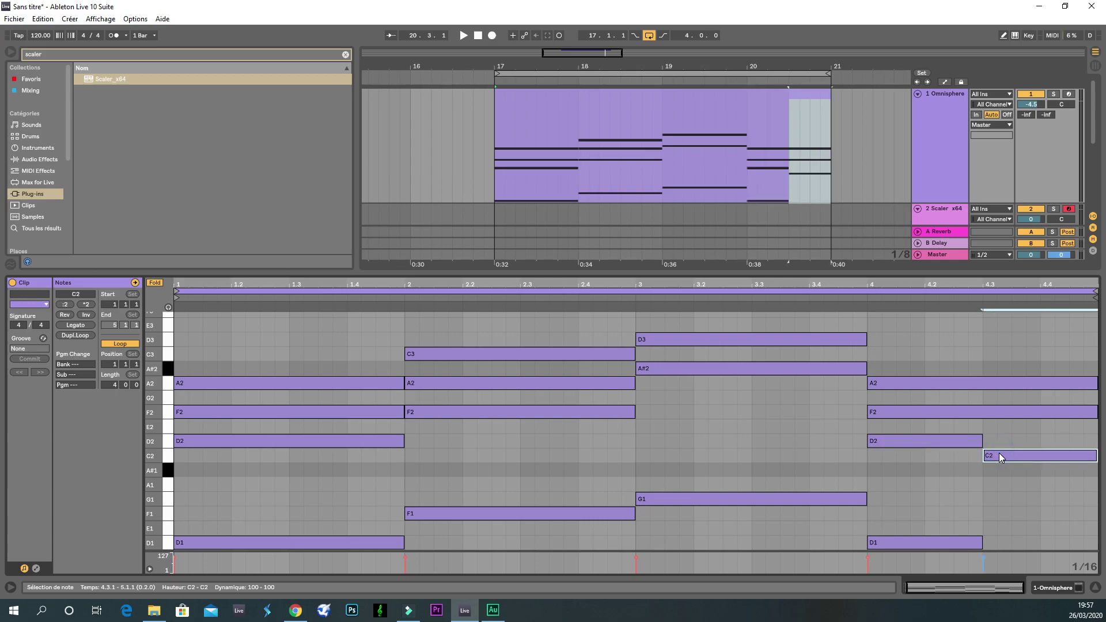
pyautogui.hotkey('shift', 'Down')
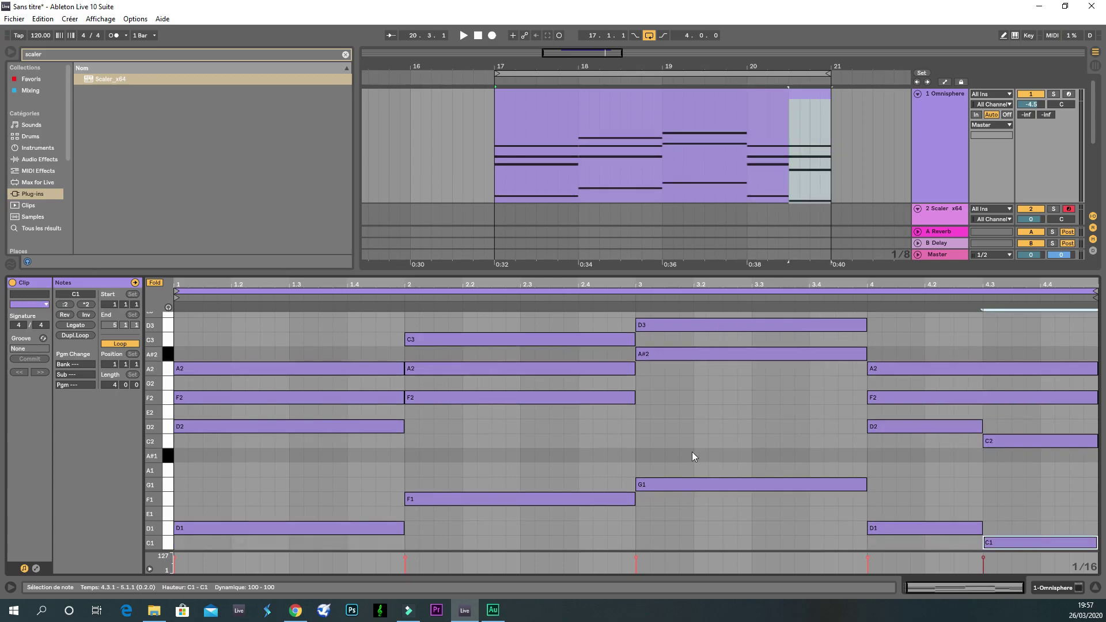
pyautogui.scroll(3, 691, 453)
pyautogui.scroll(-3, 657, 456)
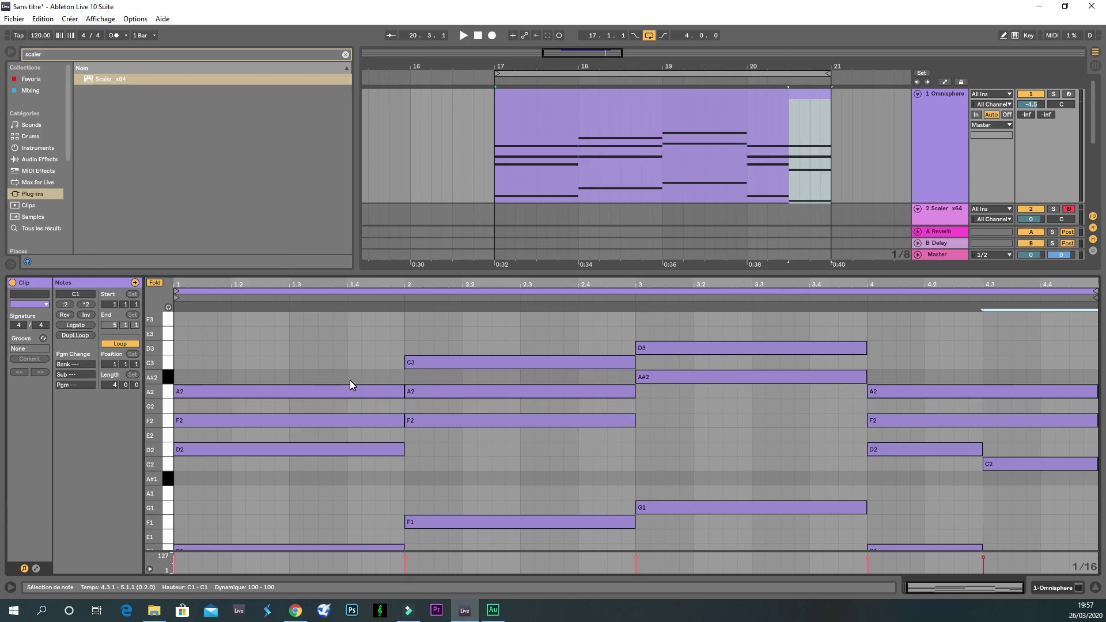
# Move the bar 1 F2 note up to F3 and the bar 2 A2 note up to A3, playing back each change
pyautogui.click(278, 425)
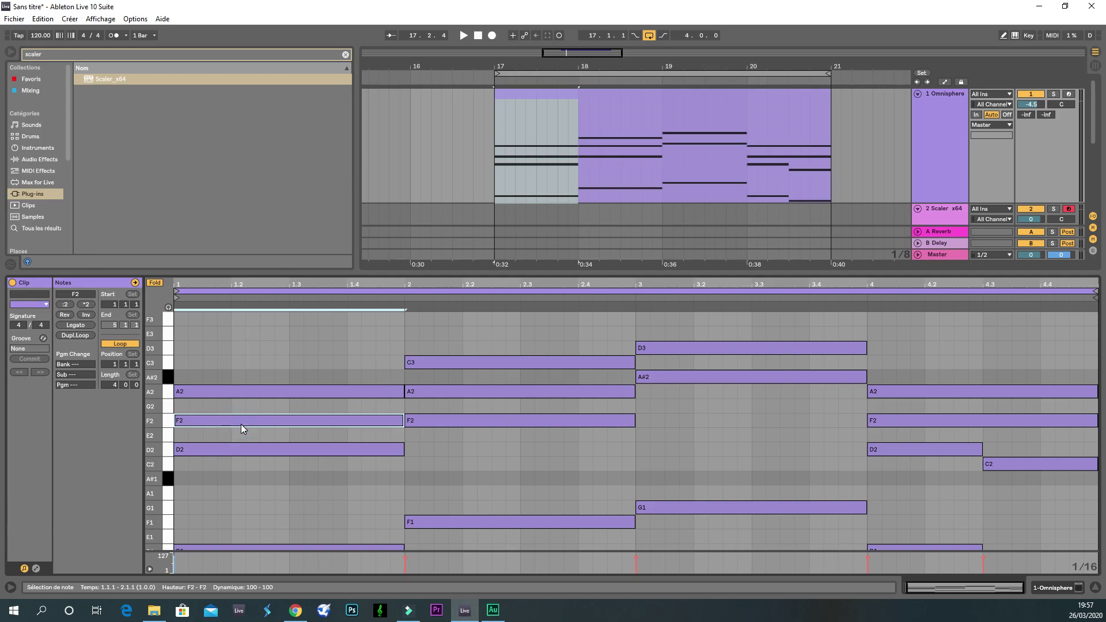
pyautogui.hotkey('shift', 'Up')
pyautogui.press('space')
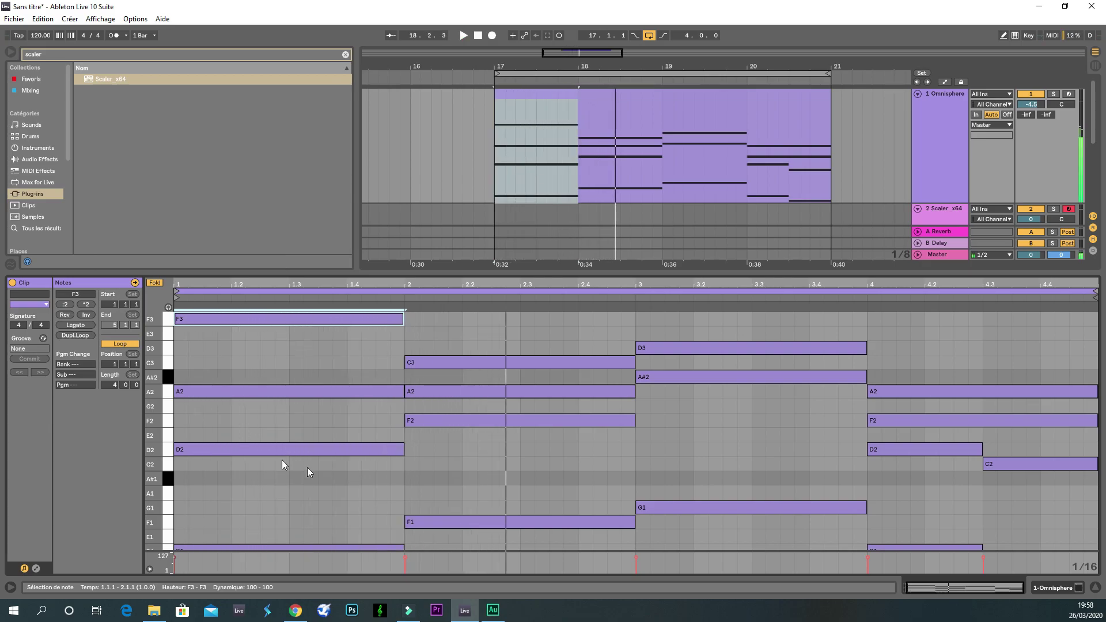
pyautogui.click(426, 396)
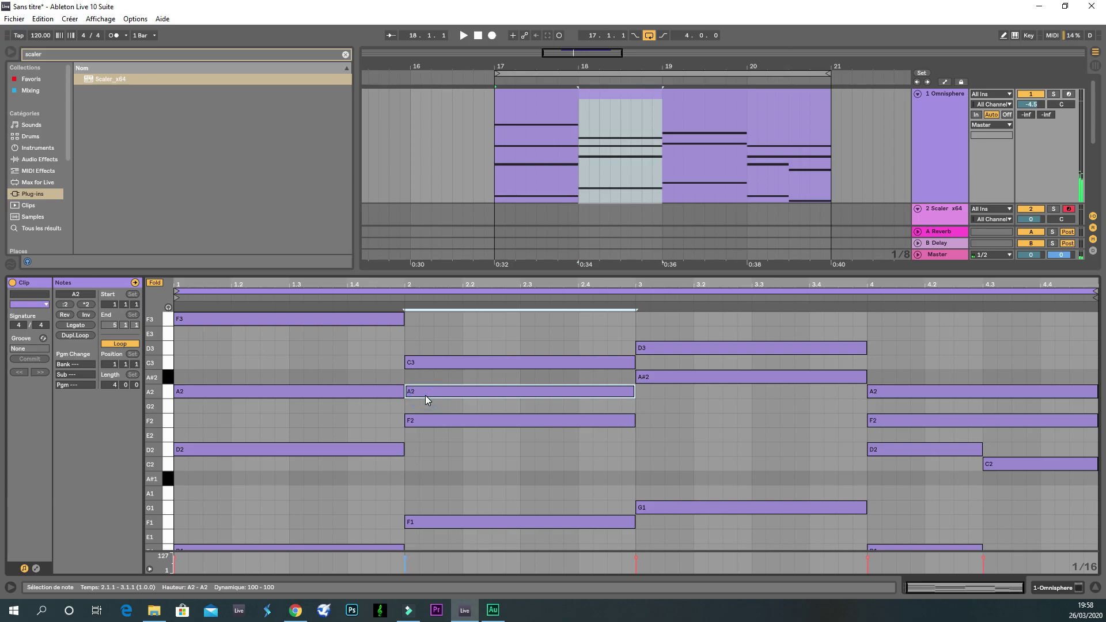
pyautogui.hotkey('shift', 'Up')
pyautogui.press('space')
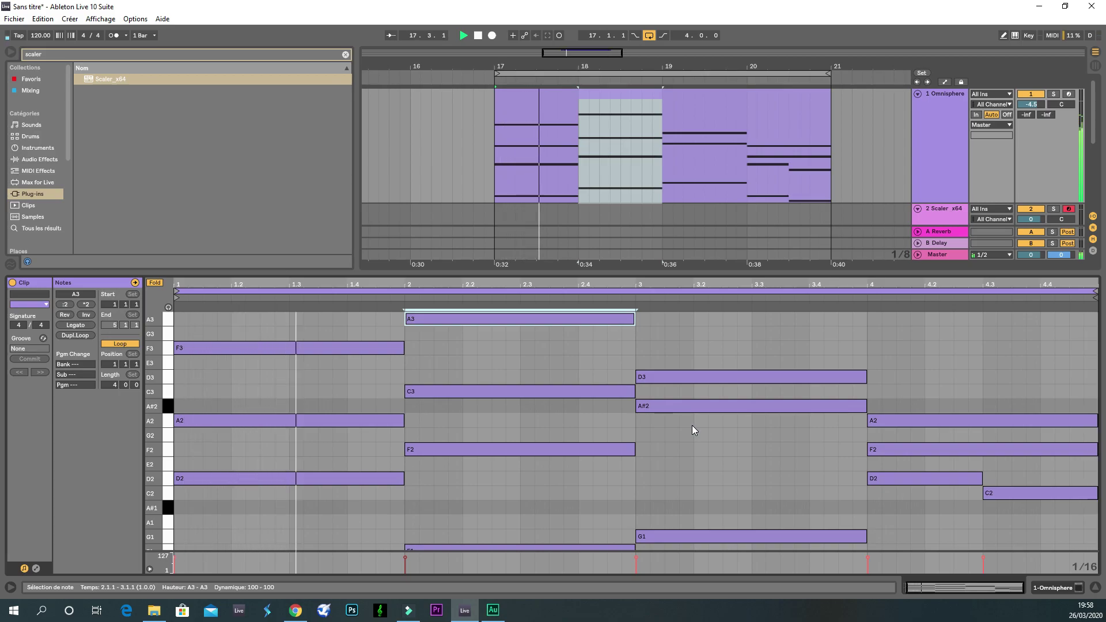
# Try adding an A3 copy an octave above the bar 4 A2 note, and undo it
pyautogui.click(901, 426)
pyautogui.hotkey('ctrl', 'z')
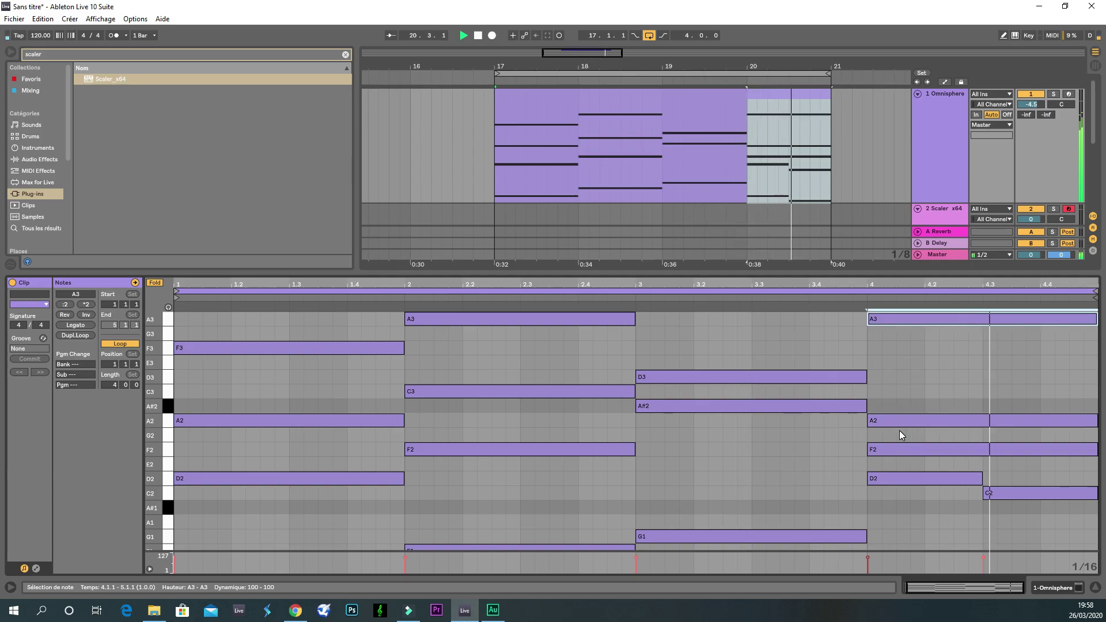
pyautogui.hotkey('ctrl', 'y')
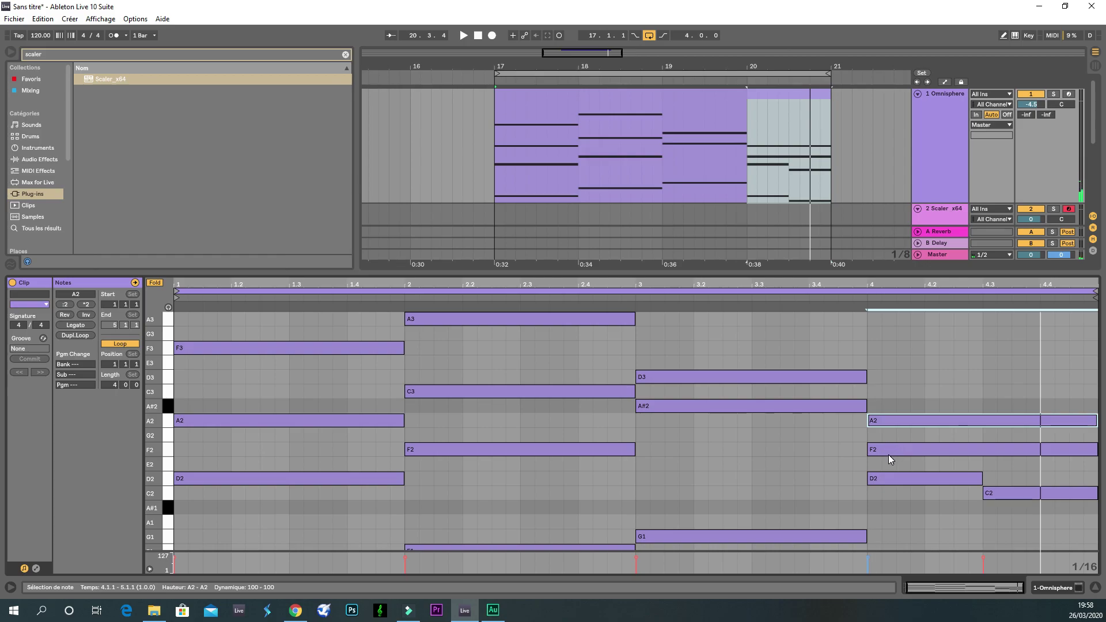
# Copy the bar 4 D2 note up to D3, extend the copy across the full bar, and listen to the progression
pyautogui.click(901, 481)
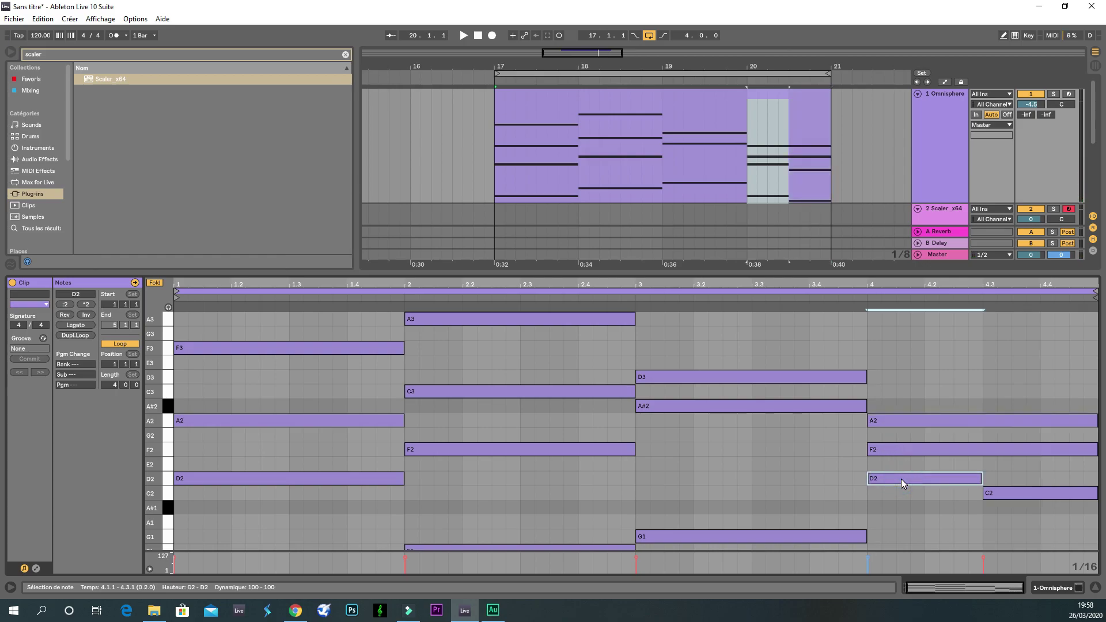
pyautogui.hotkey('ctrl', 'c')
pyautogui.hotkey('ctrl', 'v')
pyautogui.hotkey('shift', 'Up')
pyautogui.hotkey('shift', 'Up')
pyautogui.press('space')
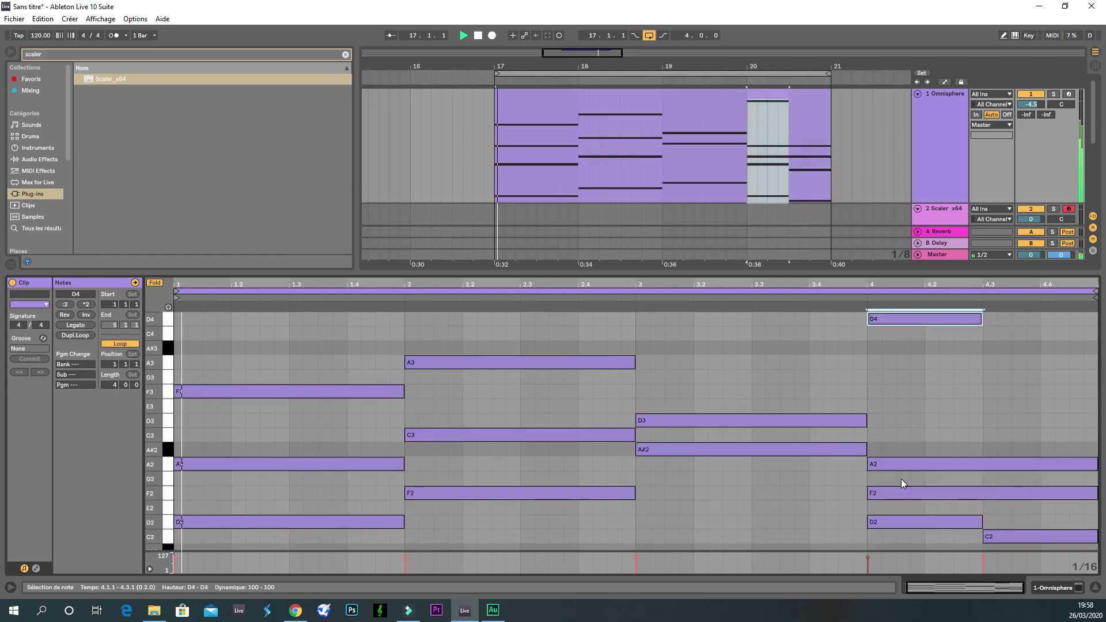
pyautogui.hotkey('shift', 'Down')
pyautogui.moveTo(981, 421); pyautogui.dragTo(1069, 416)
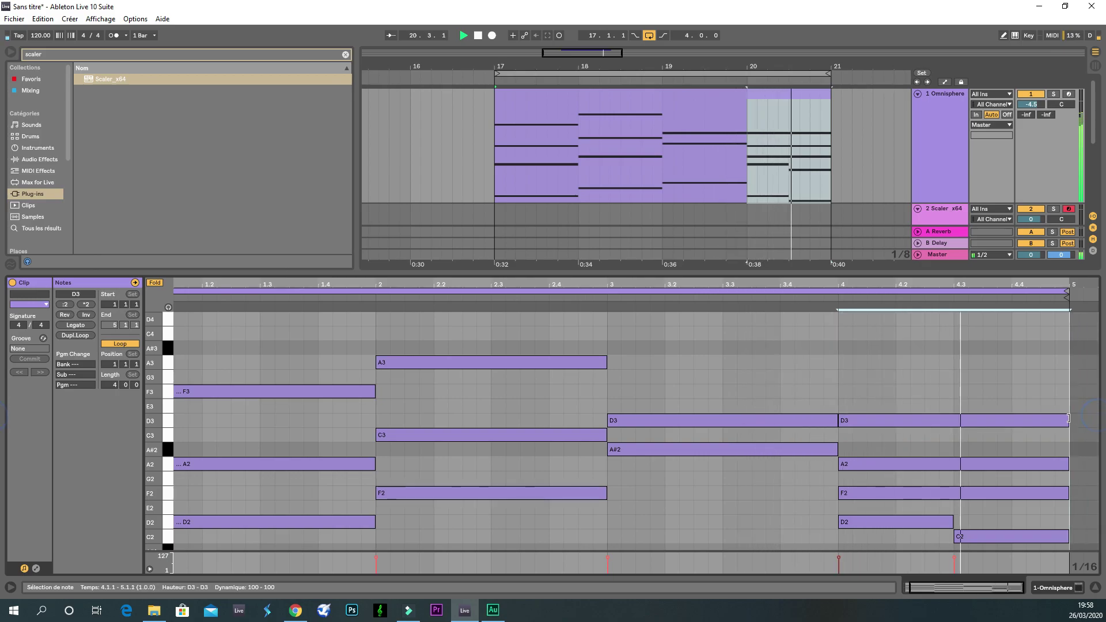
pyautogui.doubleClick(981, 282)
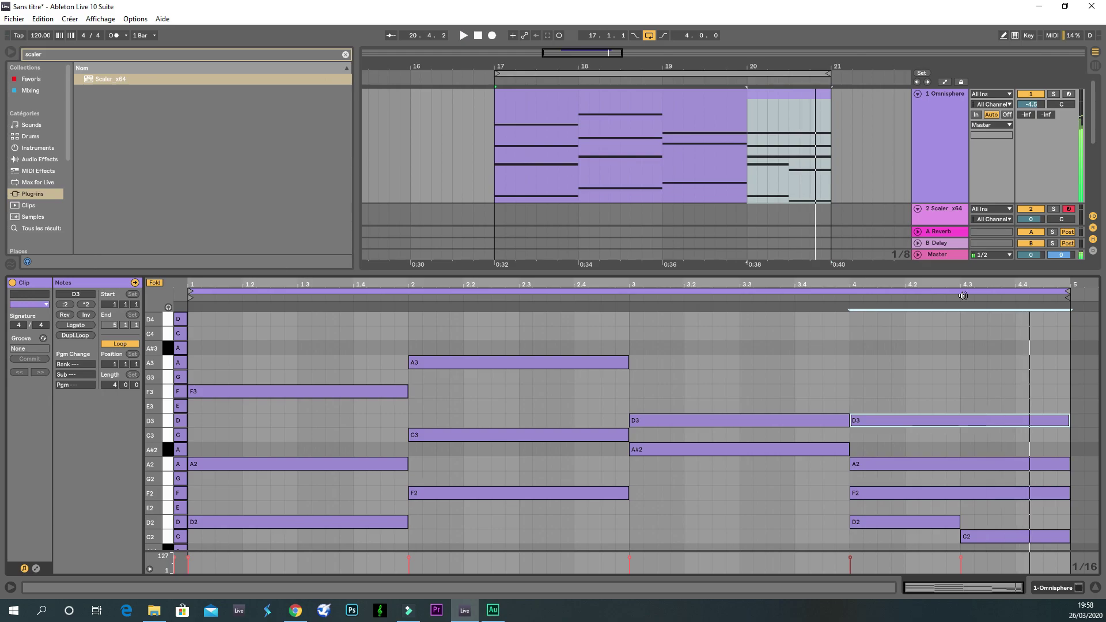
# Open the Omnisphere instrument, load an Ambient- Keys patch, and move its window clear of the arrangement's MIDI clip
pyautogui.click(938, 92)
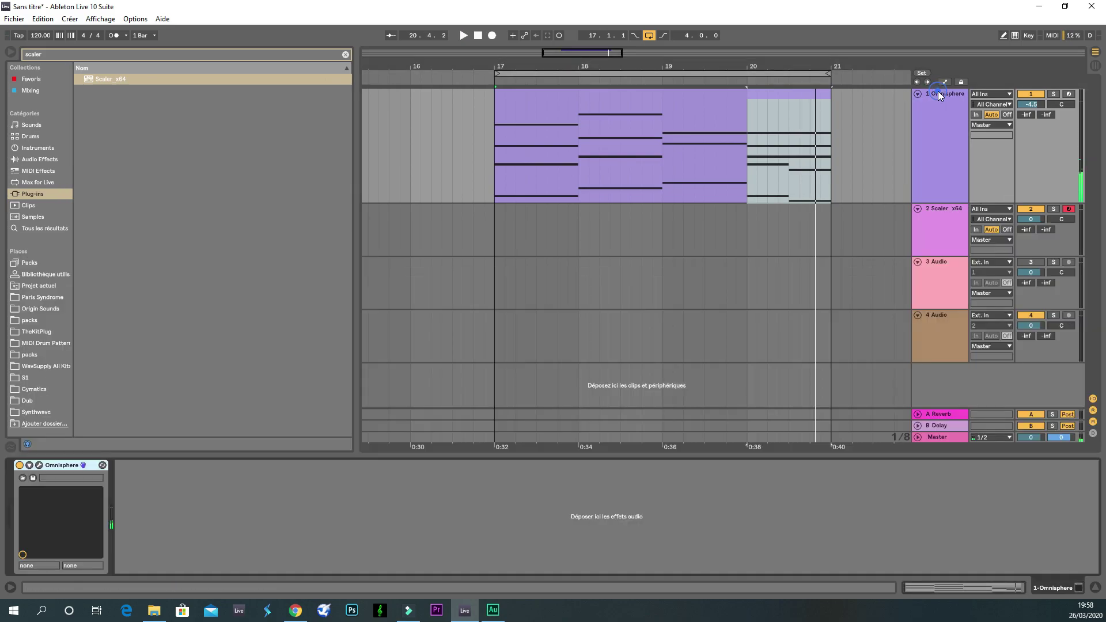
pyautogui.click(39, 465)
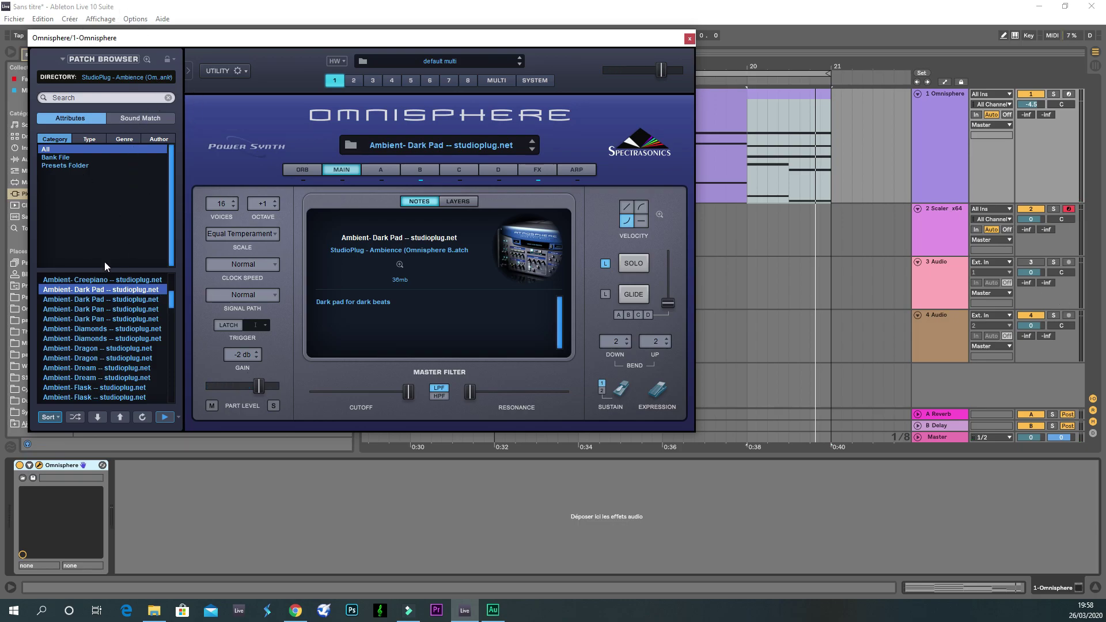
pyautogui.scroll(-4, 109, 328)
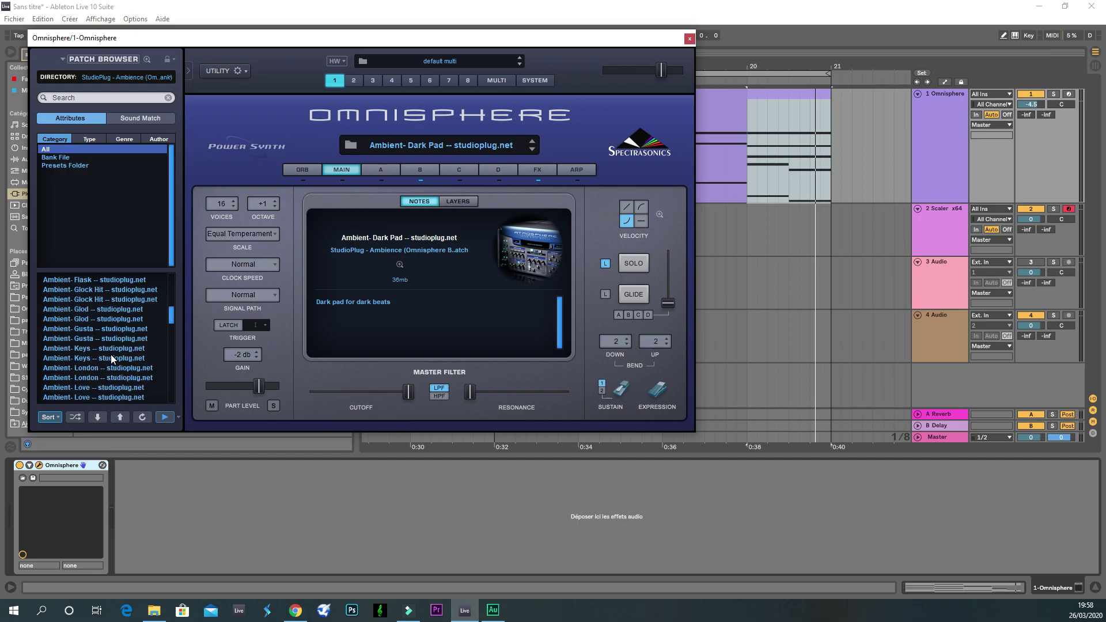
pyautogui.click(102, 359)
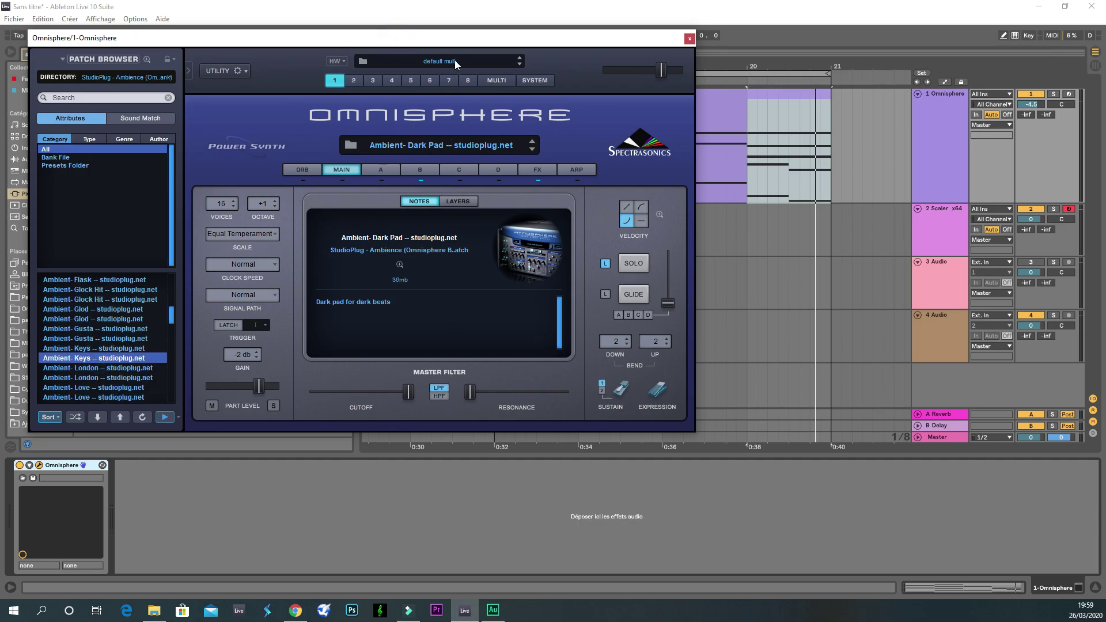
pyautogui.moveTo(455, 47); pyautogui.dragTo(499, 229)
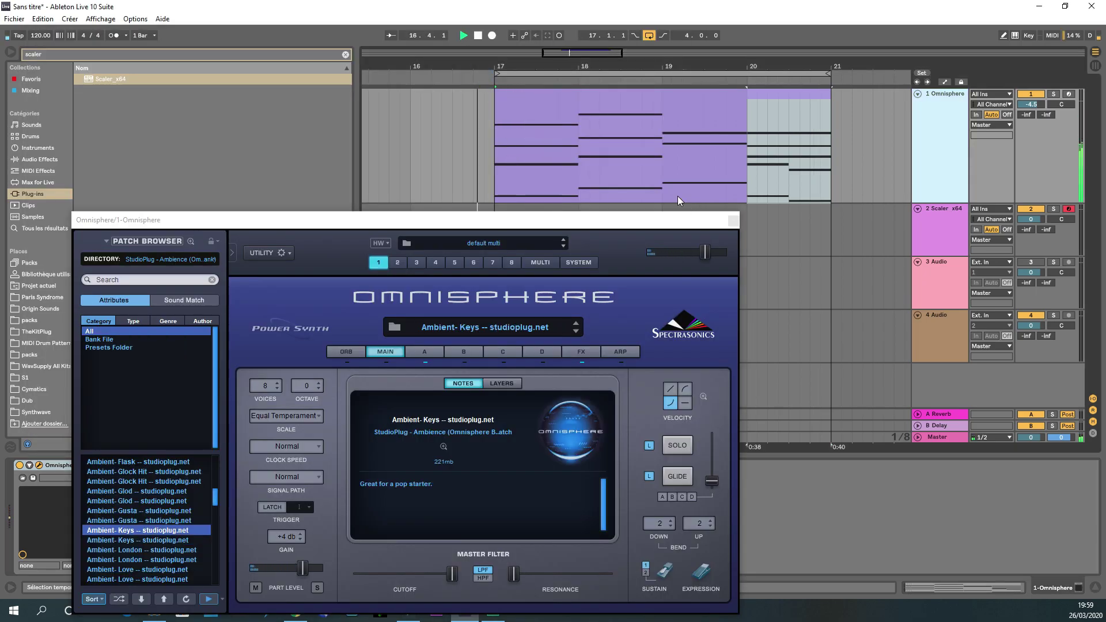
# Audition the Ambient- Keys patches against the chord progression and load the Ambient- London patch
pyautogui.click(140, 540)
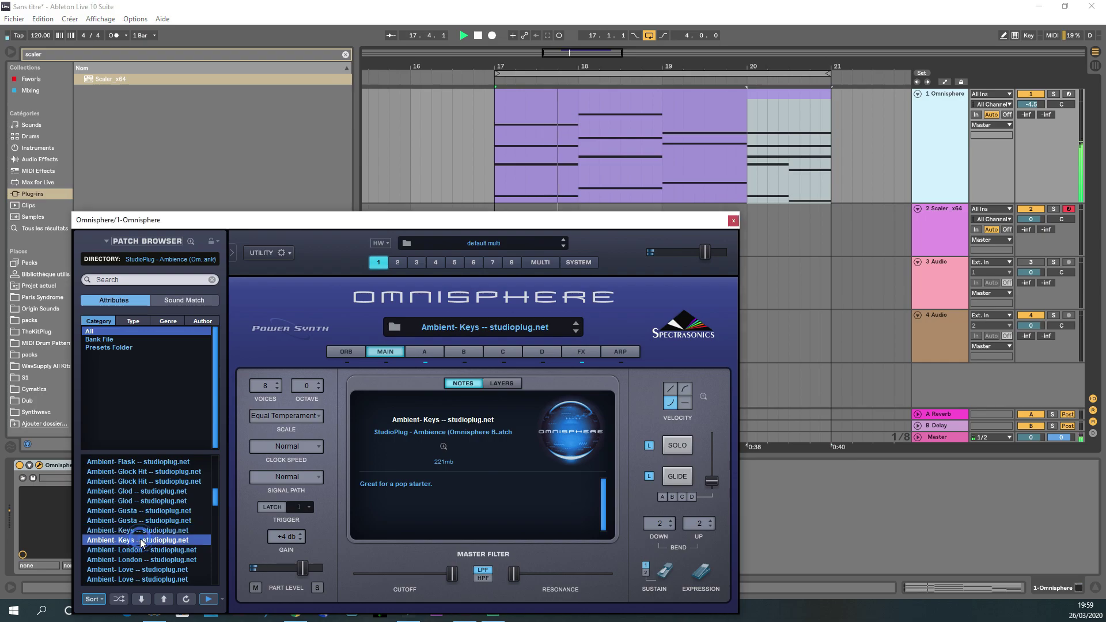
pyautogui.click(148, 531)
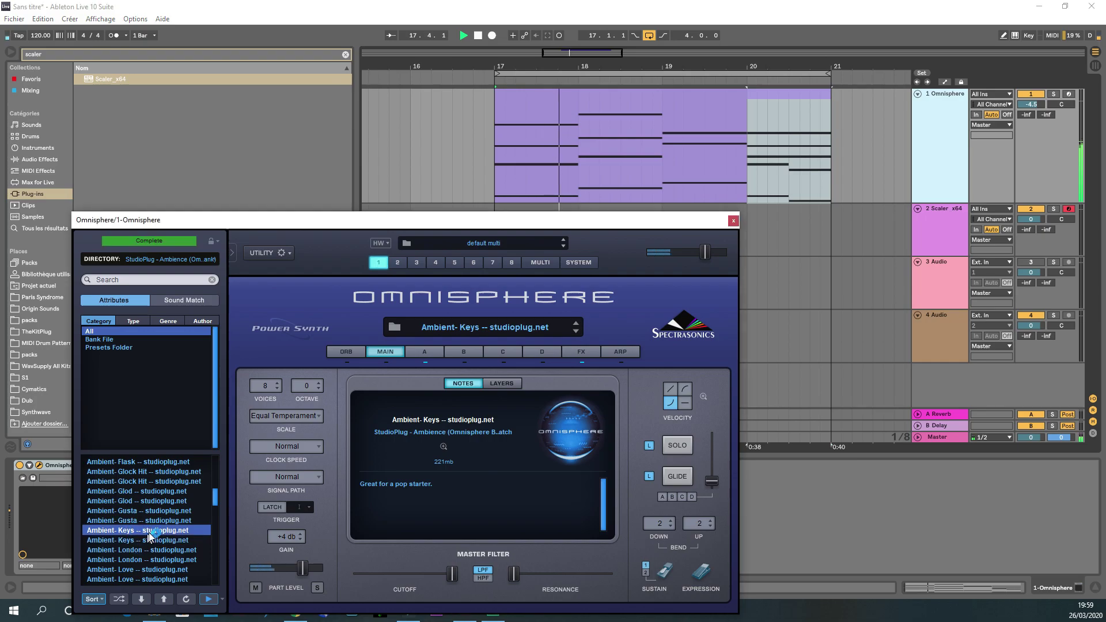
pyautogui.scroll(-3, 161, 530)
pyautogui.click(167, 501)
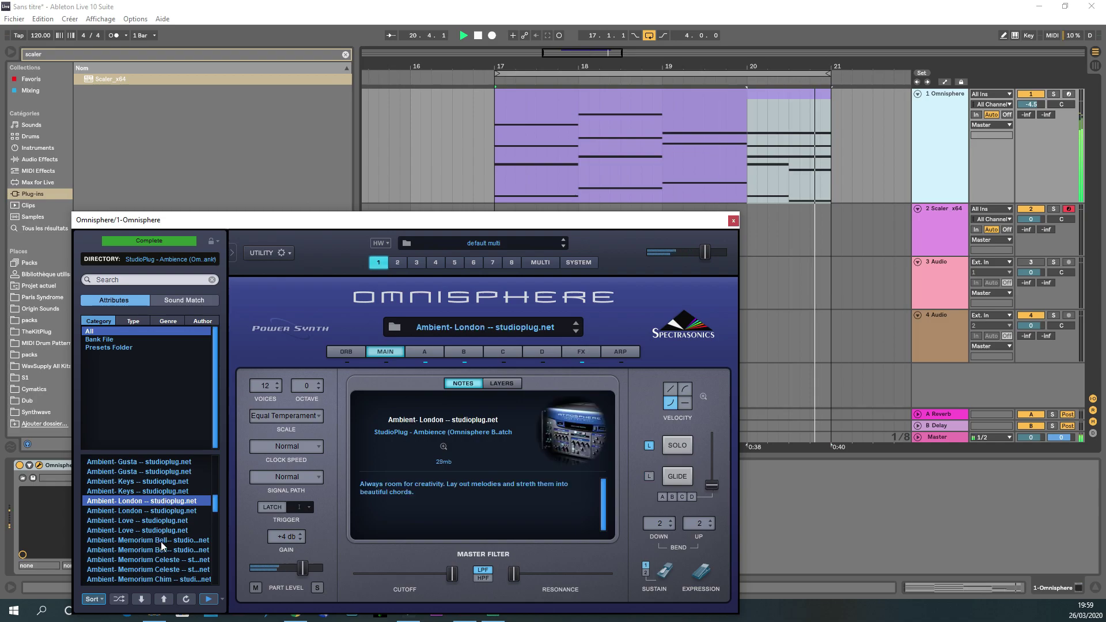
# Lower the Omnisphere track's volume to -9.4 and increase the track's height in the arrangement
pyautogui.moveTo(1031, 110); pyautogui.dragTo(1031, 122)
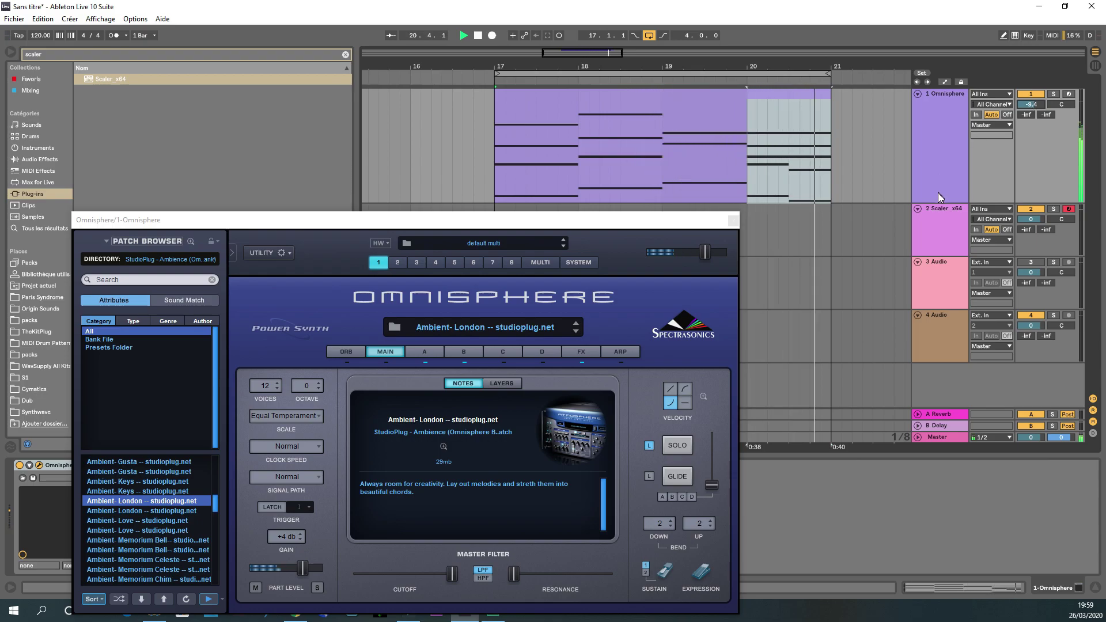
pyautogui.moveTo(932, 203); pyautogui.dragTo(937, 276)
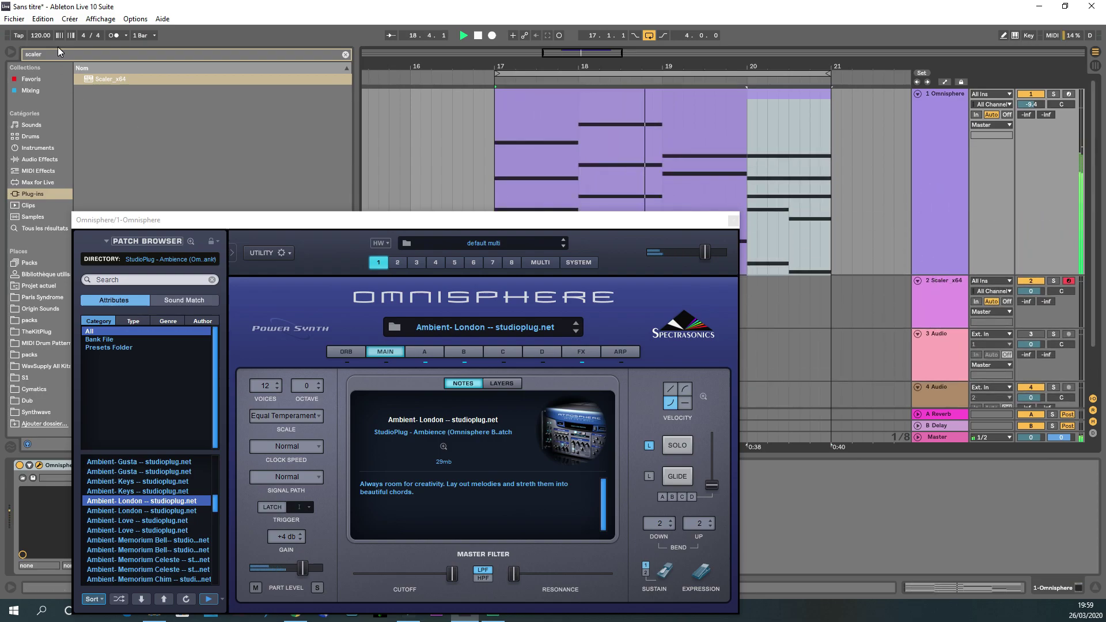
# Set the project tempo to 131 BPM and play back the progression
pyautogui.moveTo(40, 40); pyautogui.dragTo(38, 33)
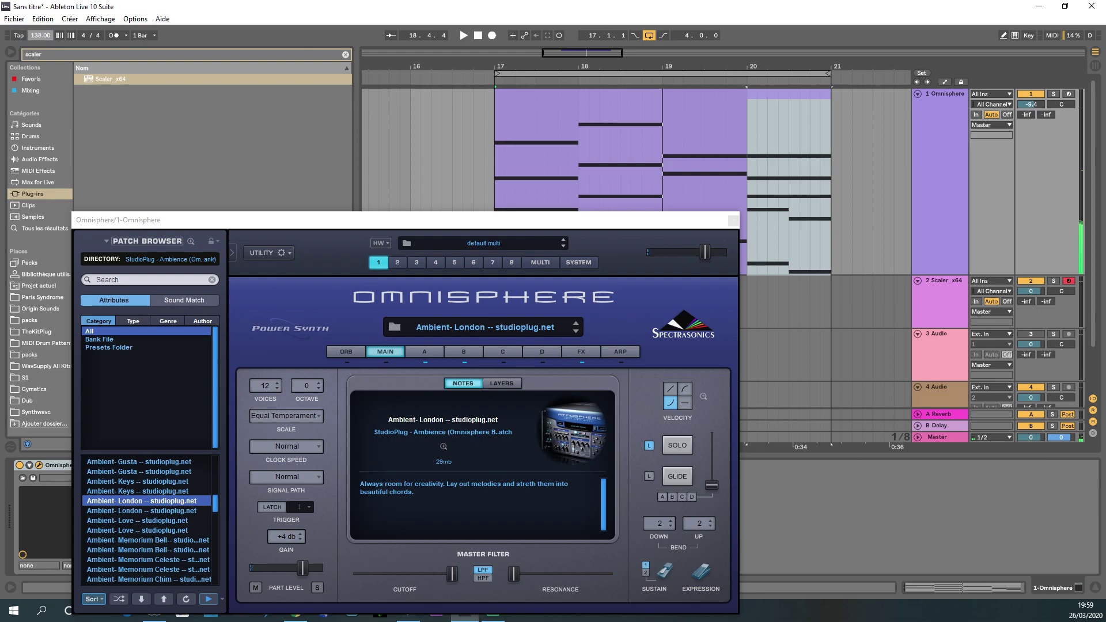
pyautogui.press('space')
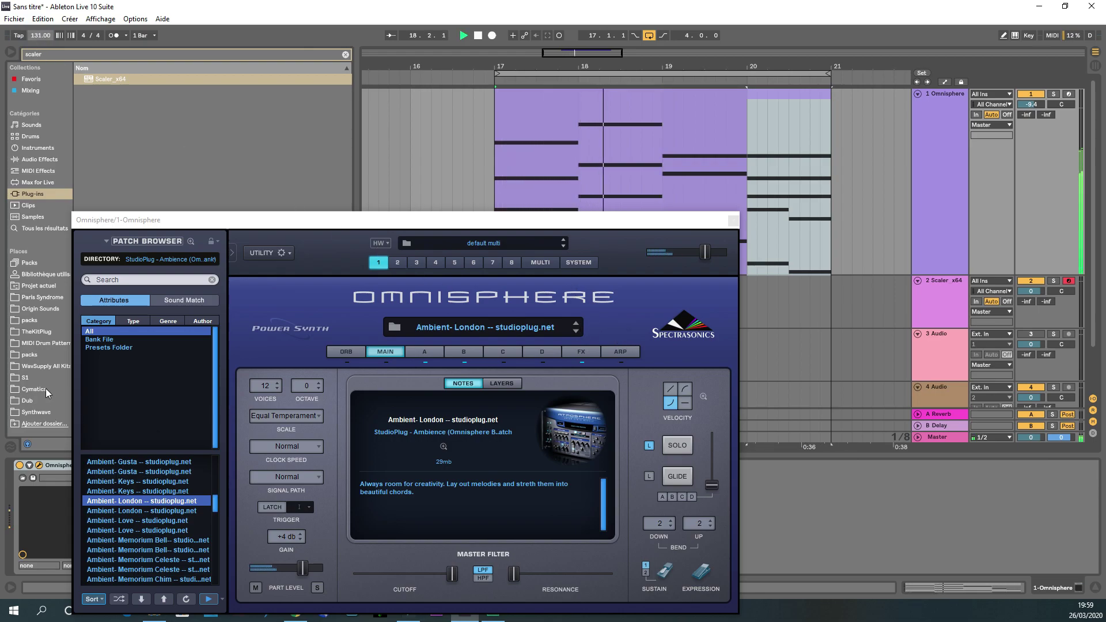
# Load the Ambient- Memorium Bell patch, audition it with the progression, close the instrument window, and increase the Omnisphere track's height
pyautogui.click(155, 544)
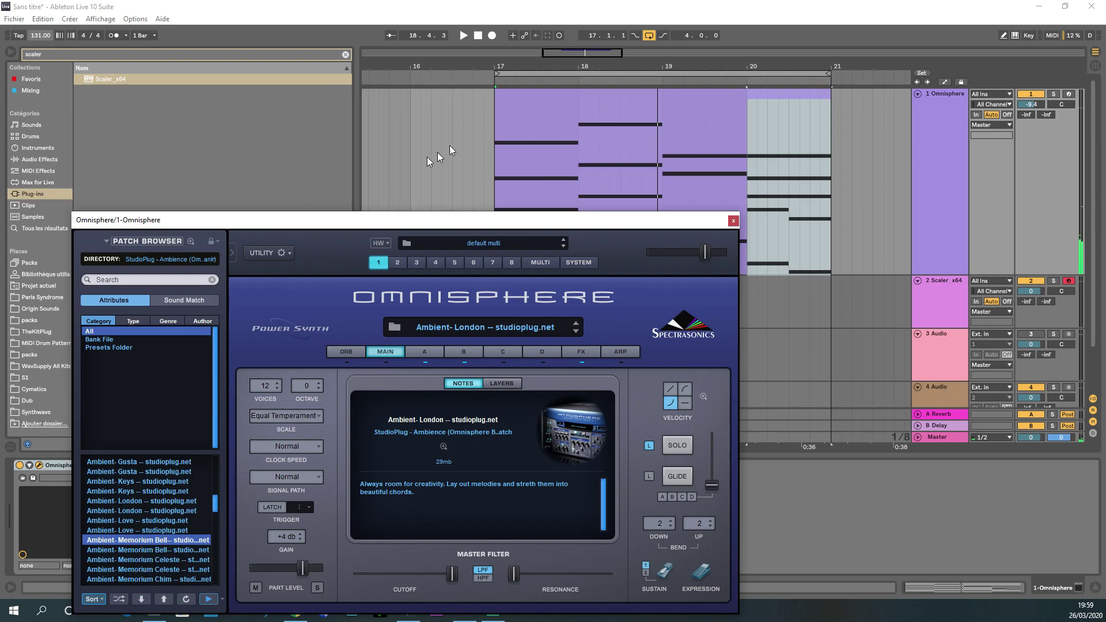
pyautogui.click(496, 87)
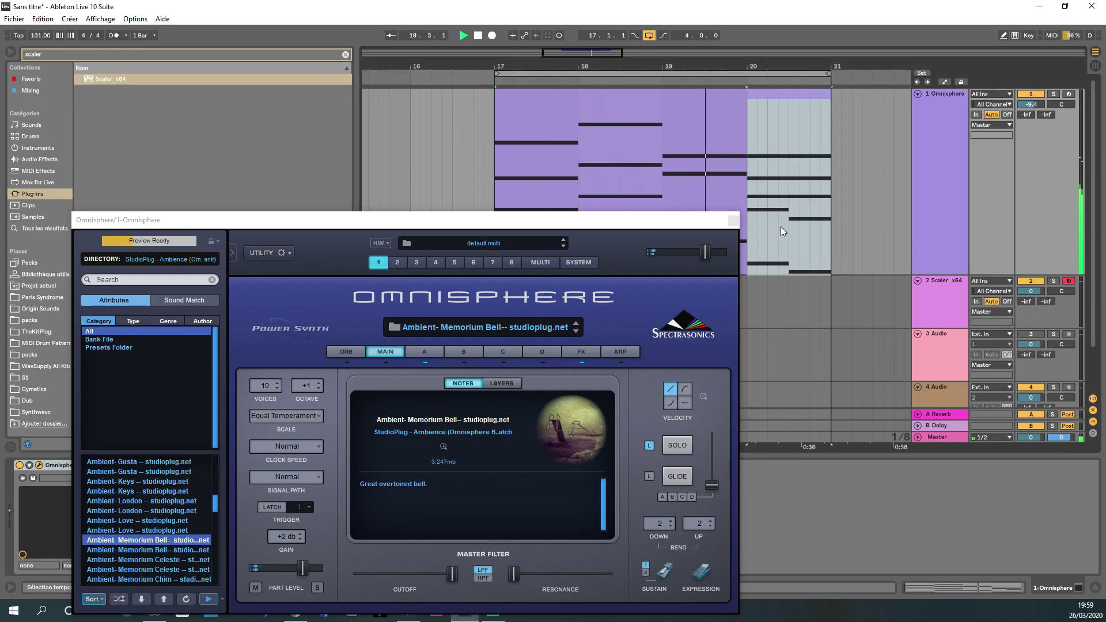
pyautogui.click(732, 220)
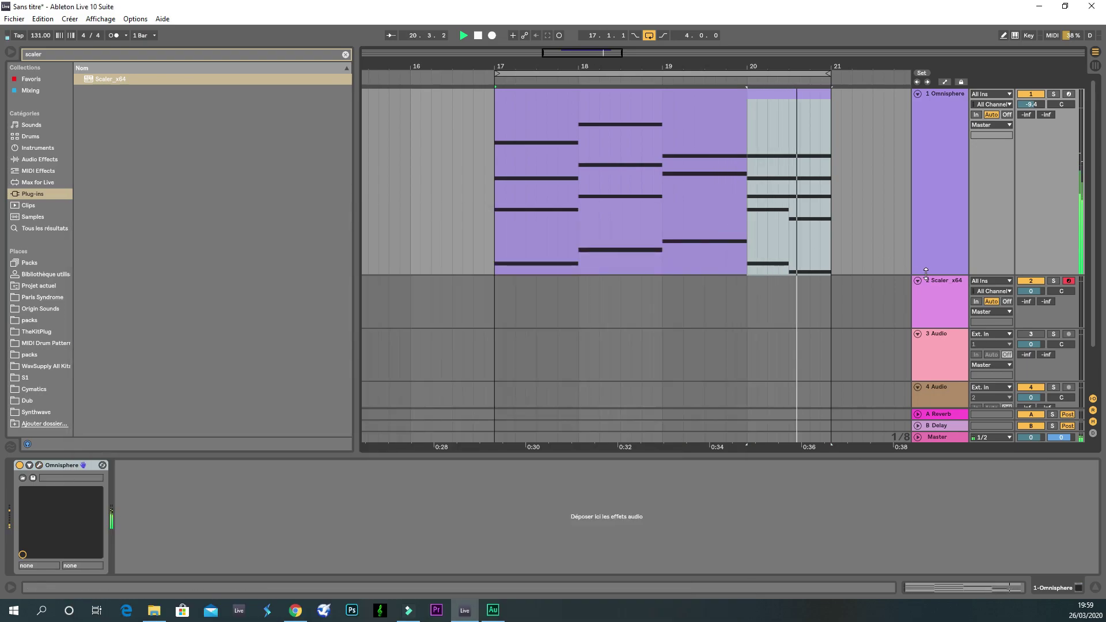
pyautogui.moveTo(926, 275); pyautogui.dragTo(926, 326)
# Open the chord clip for note editing and add short A3, D4 and A#3 notes on the first three beats of bar 1
pyautogui.doubleClick(523, 104)
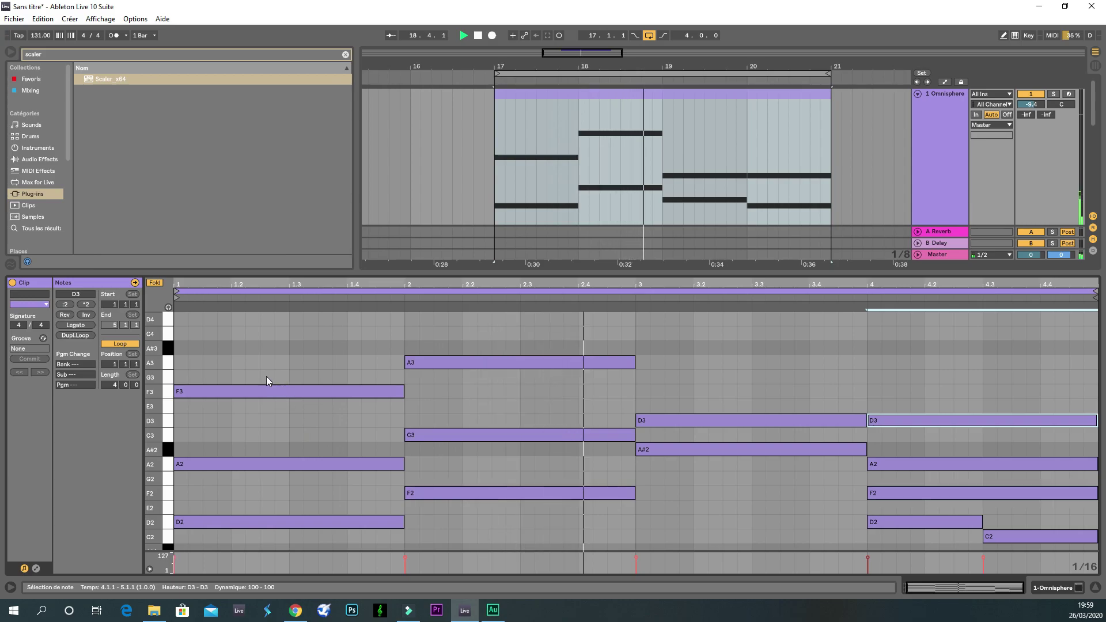
pyautogui.doubleClick(183, 365)
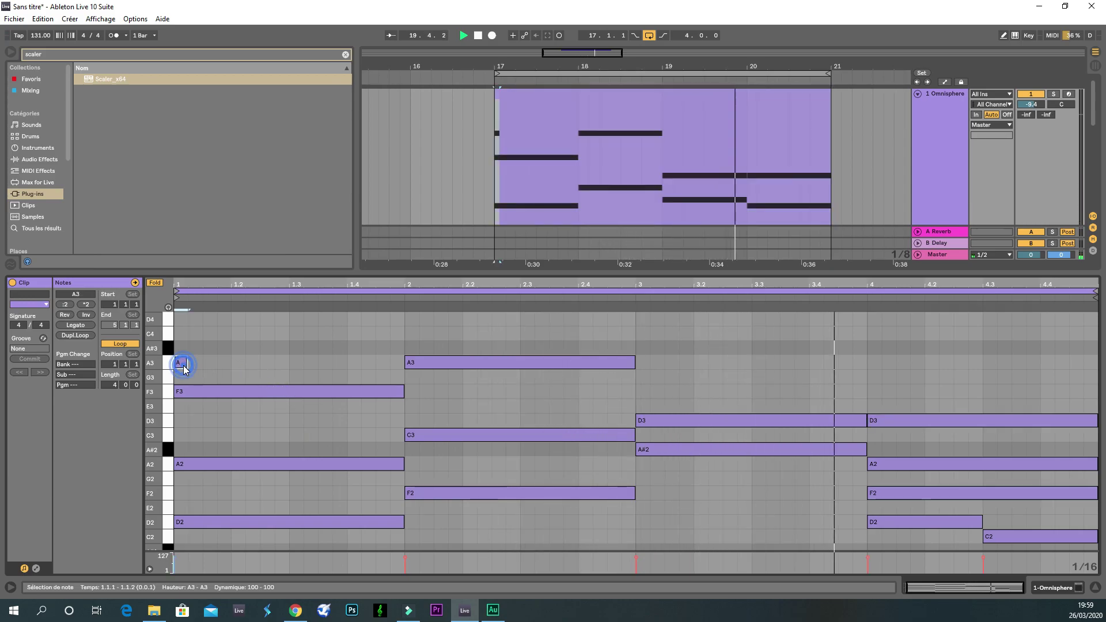
pyautogui.doubleClick(234, 318)
pyautogui.doubleClick(295, 347)
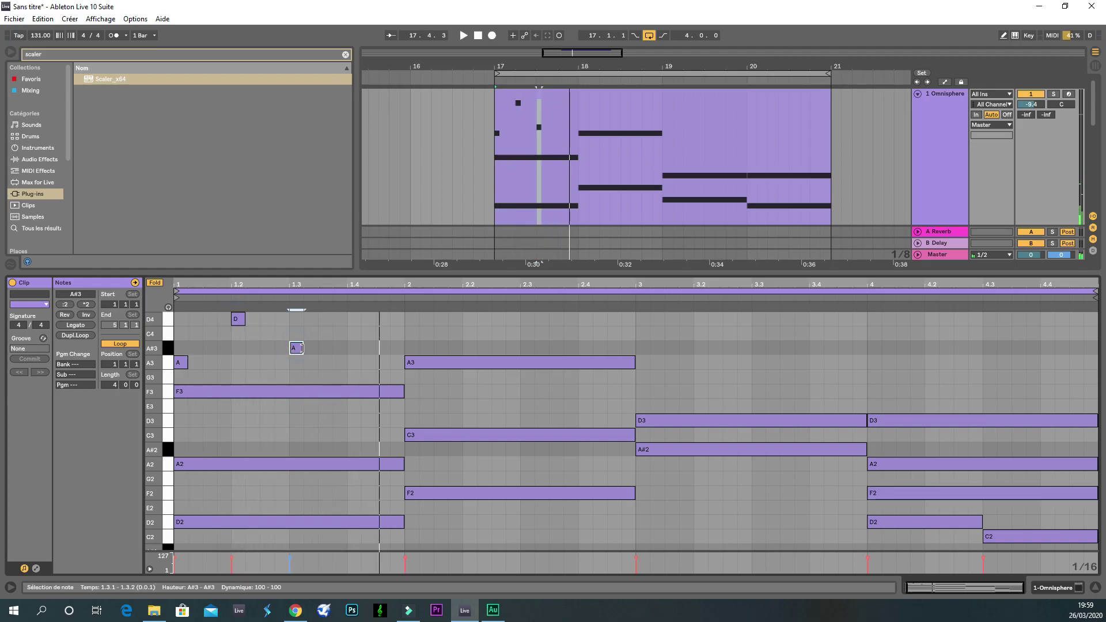
# Transpose the three short melody notes up one octave and add a short C4 note on beat 1.4
pyautogui.click(313, 364)
pyautogui.moveTo(312, 364); pyautogui.dragTo(166, 311)
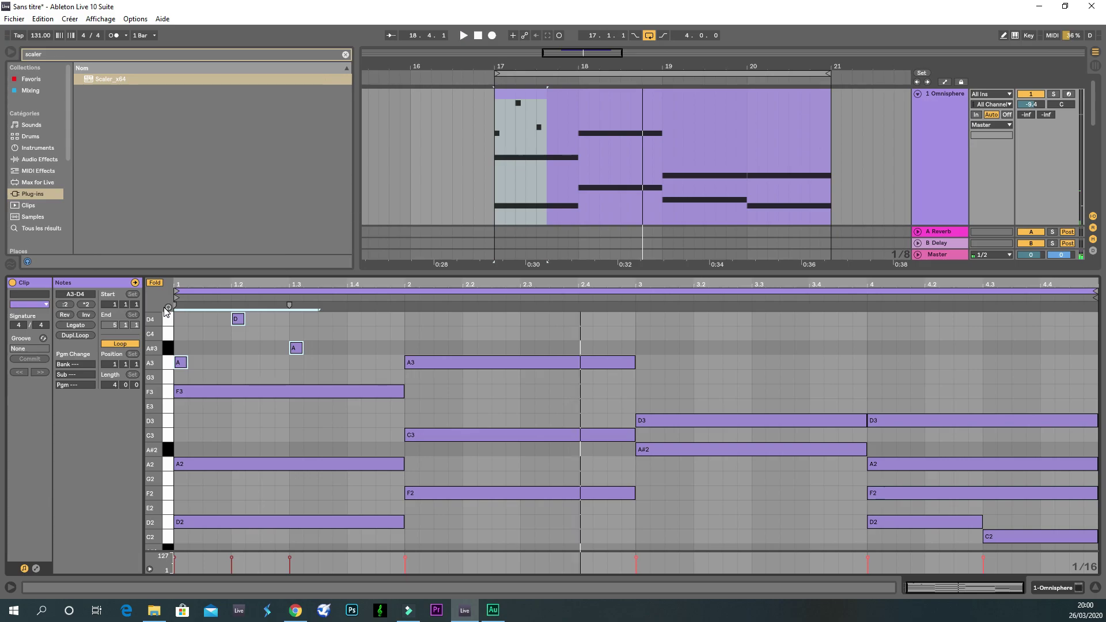
pyautogui.hotkey('shift', 'Up')
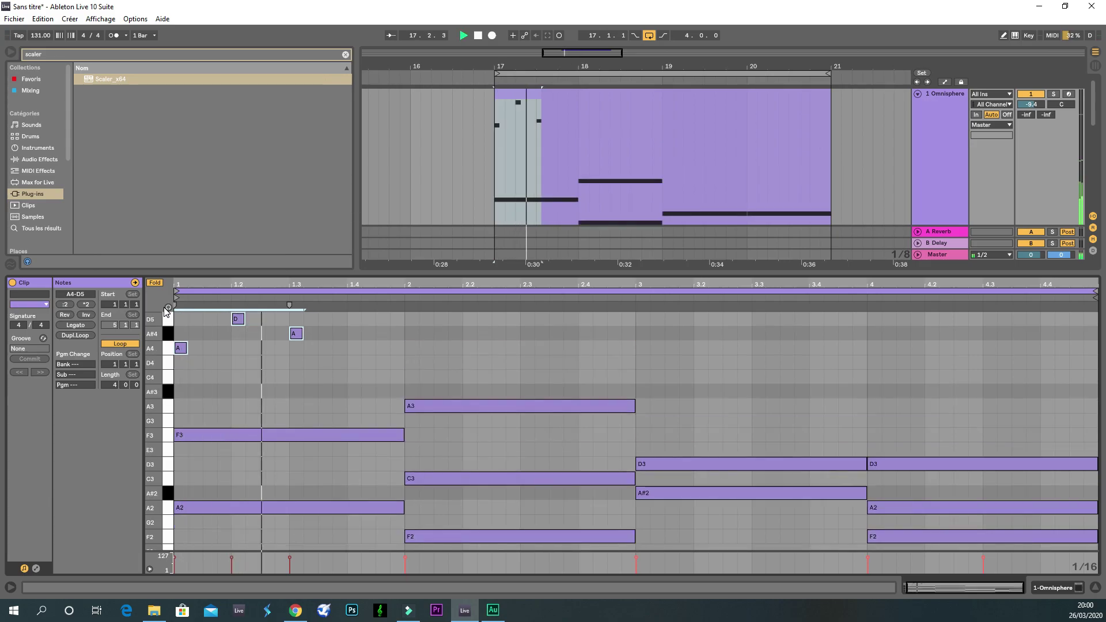
pyautogui.click(322, 358)
pyautogui.doubleClick(350, 378)
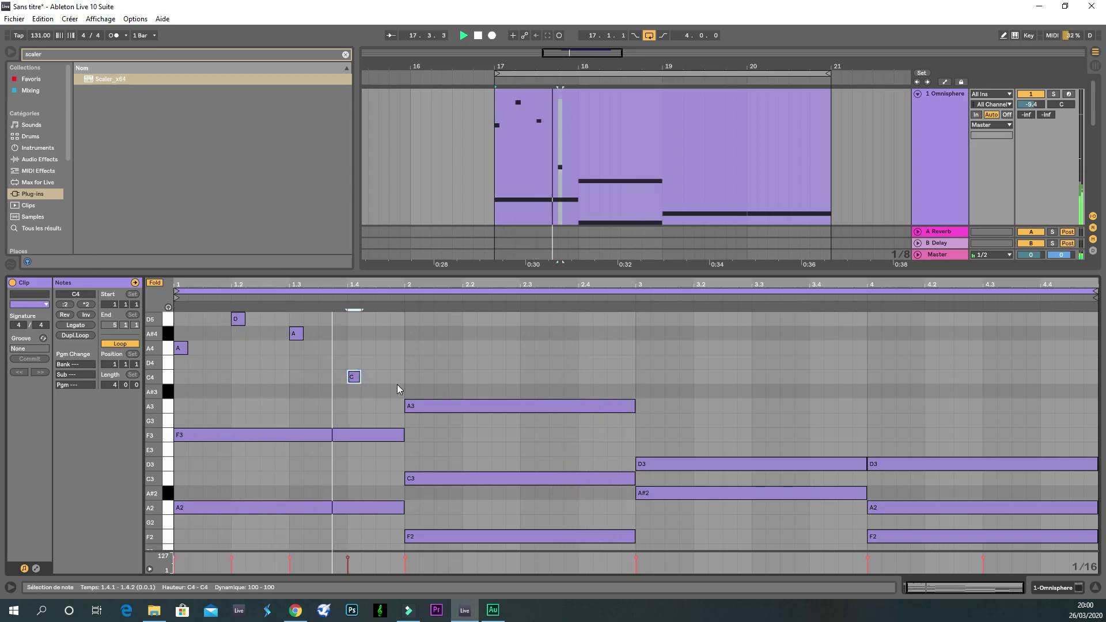
pyautogui.moveTo(396, 385); pyautogui.dragTo(180, 292)
pyautogui.hotkey('ctrl', 'd')
pyautogui.hotkey('ctrl', 'd')
pyautogui.hotkey('ctrl', 'd')
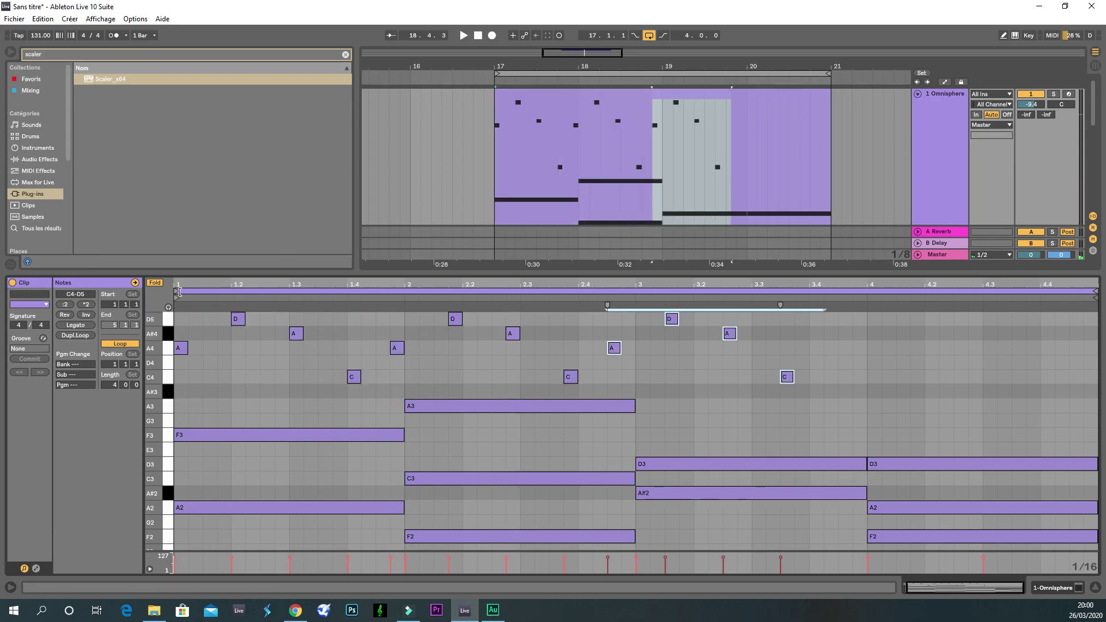
pyautogui.hotkey('ctrl', 'z')
pyautogui.hotkey('ctrl', 'z')
pyautogui.hotkey('ctrl', 'z')
# Add a short D4 melody note, place it on the first beat of bar 2, and play back the clip
pyautogui.click(367, 367)
pyautogui.doubleClick(396, 362)
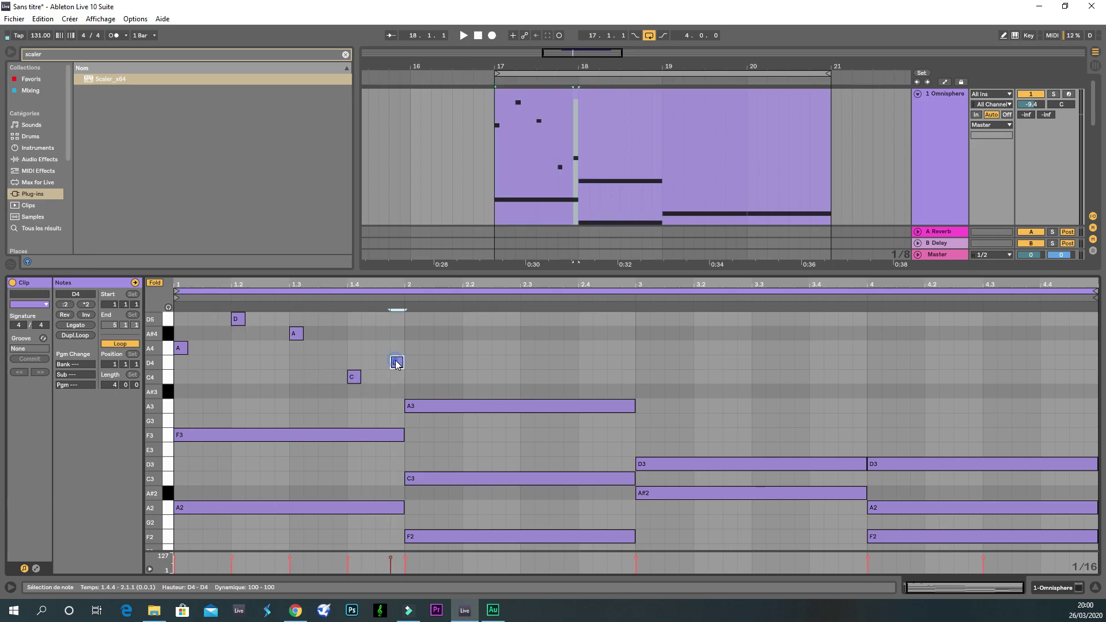
pyautogui.press('space')
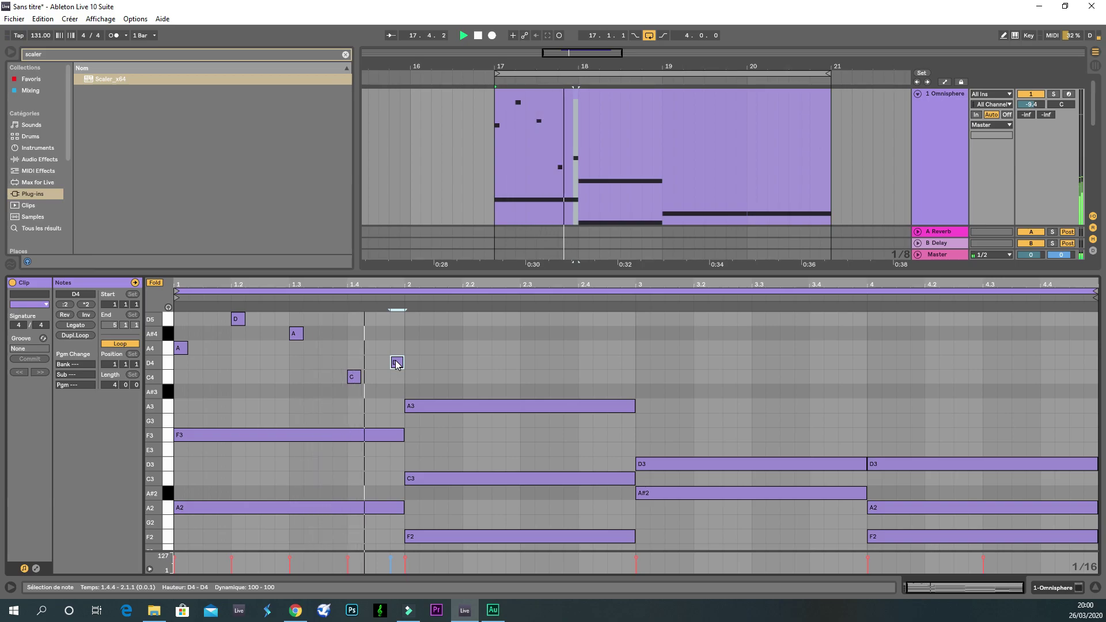
pyautogui.moveTo(403, 360); pyautogui.dragTo(409, 361)
pyautogui.press('space')
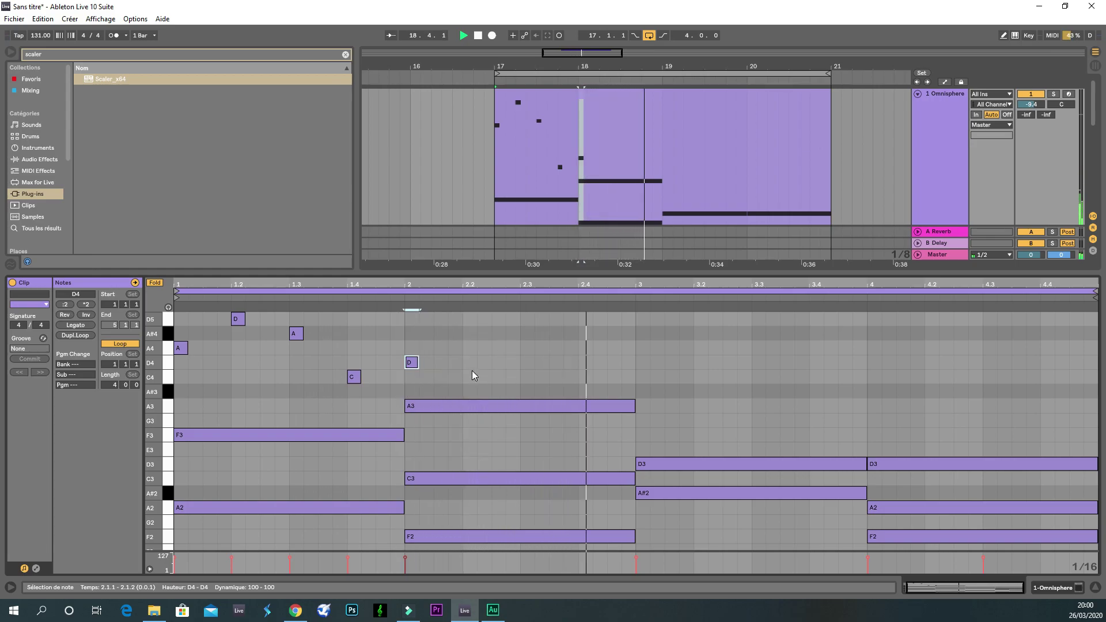
# Copy the D5, A#4 and C4 melody notes from bar 1 to beats 2.2, 2.3 and 2.4, and play back the result
pyautogui.moveTo(397, 381); pyautogui.dragTo(470, 324)
pyautogui.press('space')
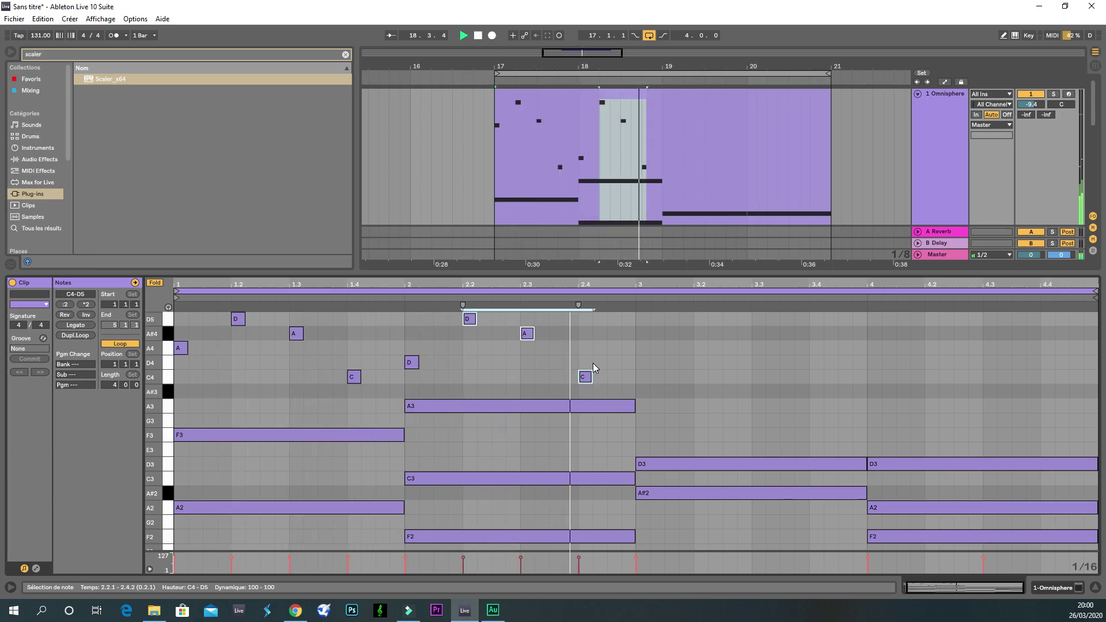
pyautogui.moveTo(679, 377); pyautogui.dragTo(662, 378)
pyautogui.press('space')
# Replace the C4 melody note on beat 2.4 with a short A4 note
pyautogui.click(629, 330)
pyautogui.doubleClick(629, 346)
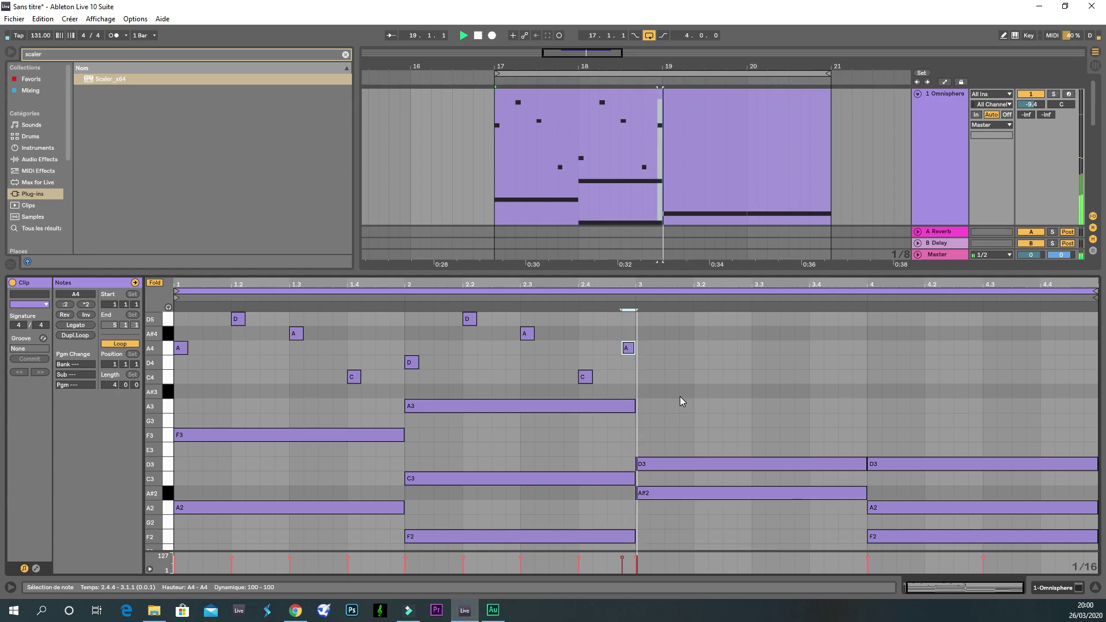
pyautogui.moveTo(628, 348); pyautogui.dragTo(586, 351)
pyautogui.doubleClick(583, 377)
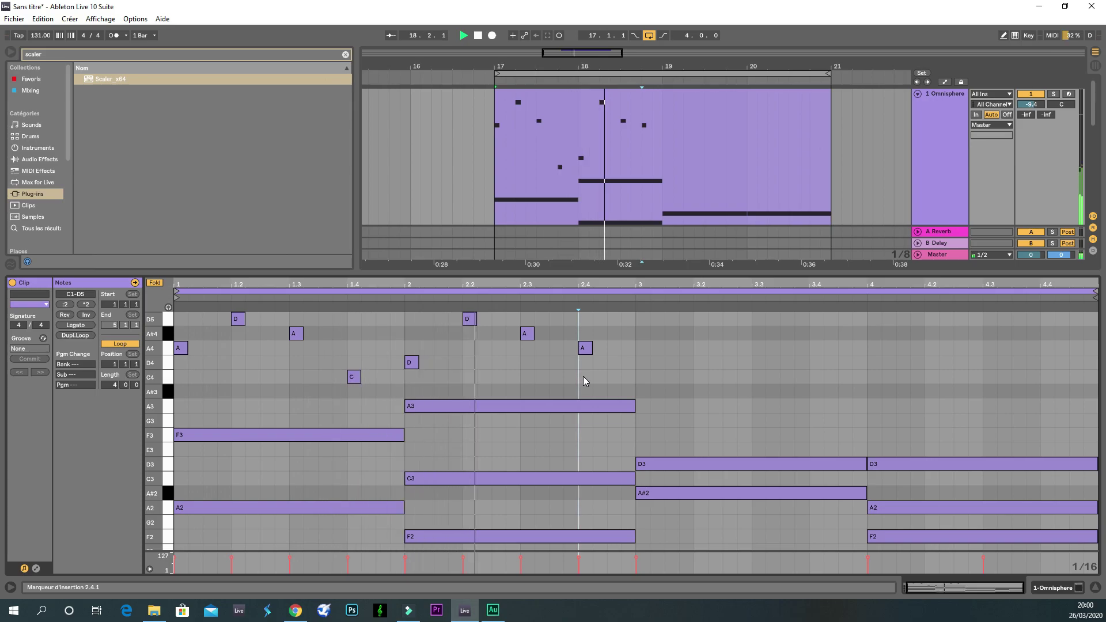
# Select all the short melody notes in bars 1 and 2 and duplicate them into bars 3 and 4
pyautogui.moveTo(628, 391); pyautogui.dragTo(180, 292)
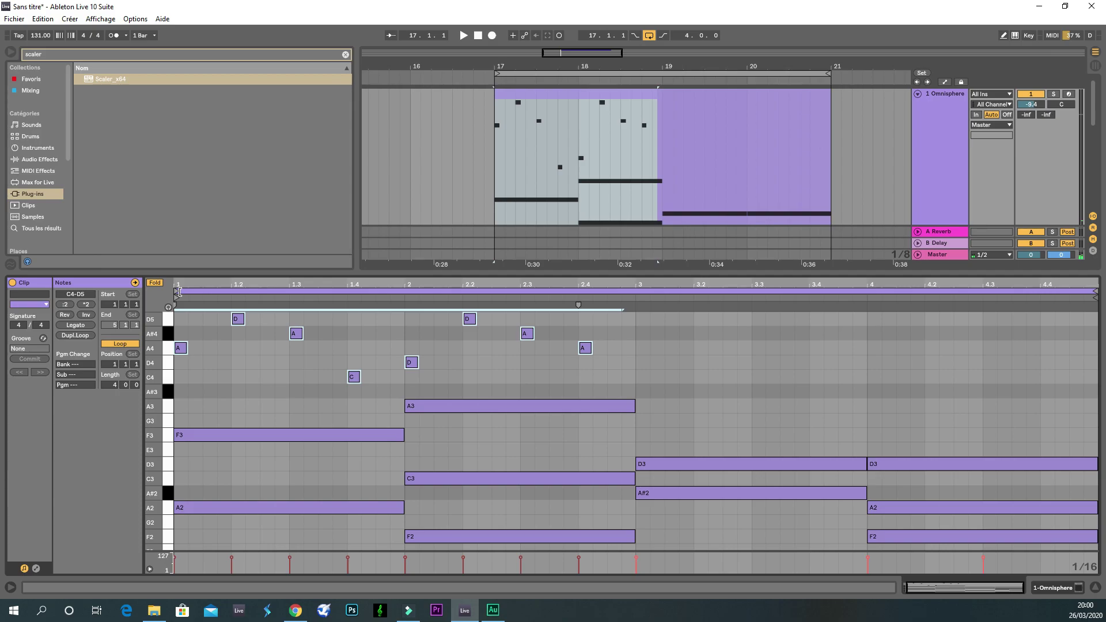
pyautogui.moveTo(637, 387); pyautogui.dragTo(171, 307)
pyautogui.hotkey('ctrl', 'd')
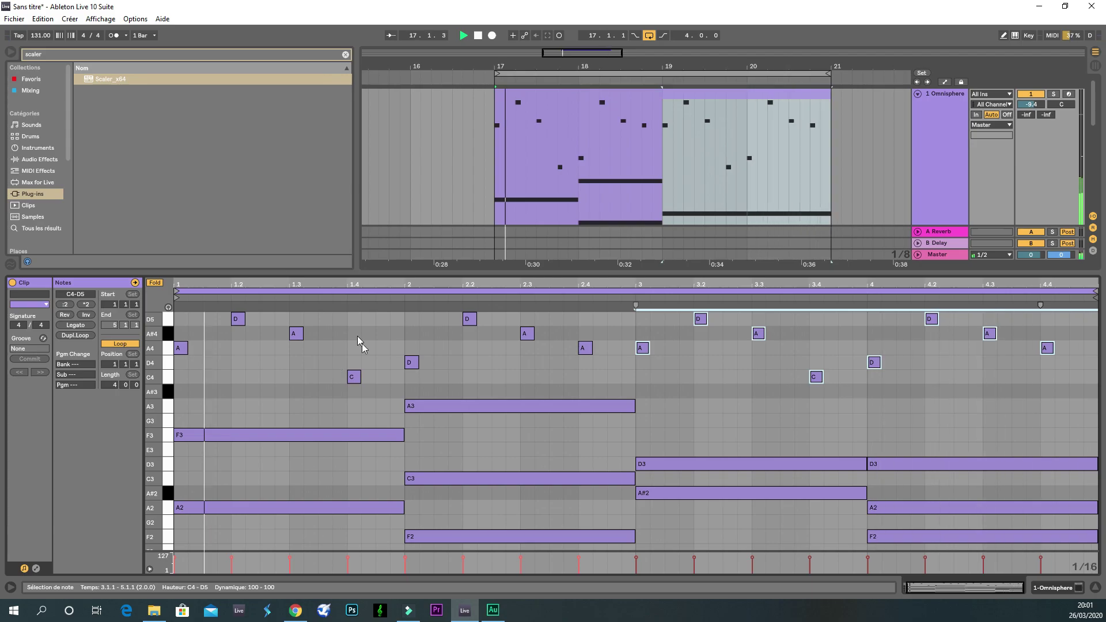
# Hide the note editor, enlarge the Omnisphere track in the arrangement, and insert a new MIDI track below it
pyautogui.moveTo(563, 272); pyautogui.dragTo(564, 536)
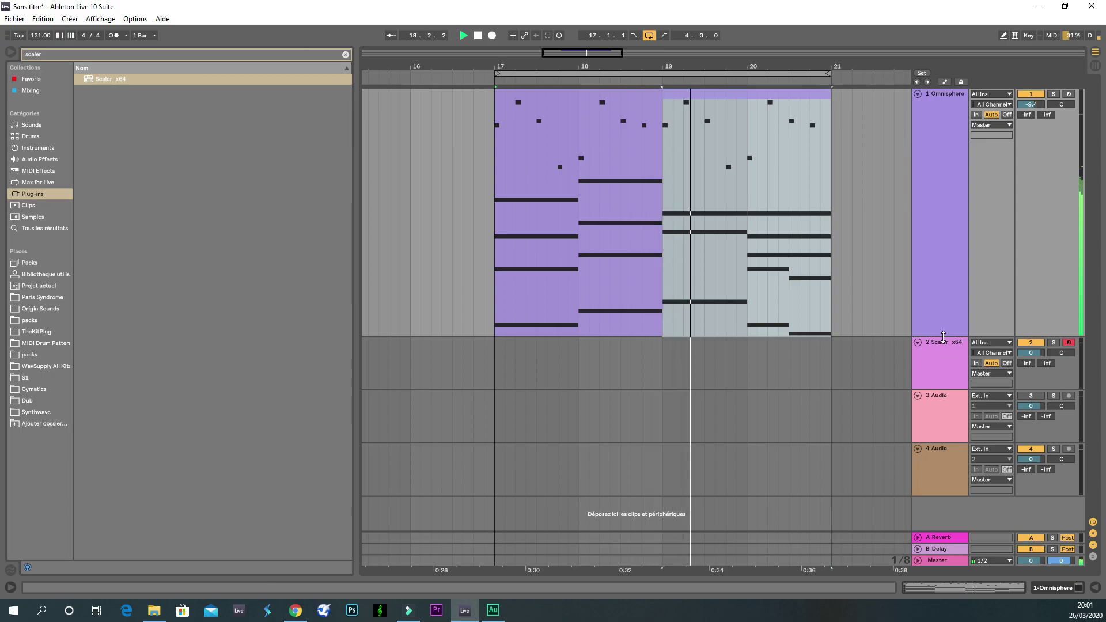
pyautogui.moveTo(943, 336); pyautogui.dragTo(941, 359)
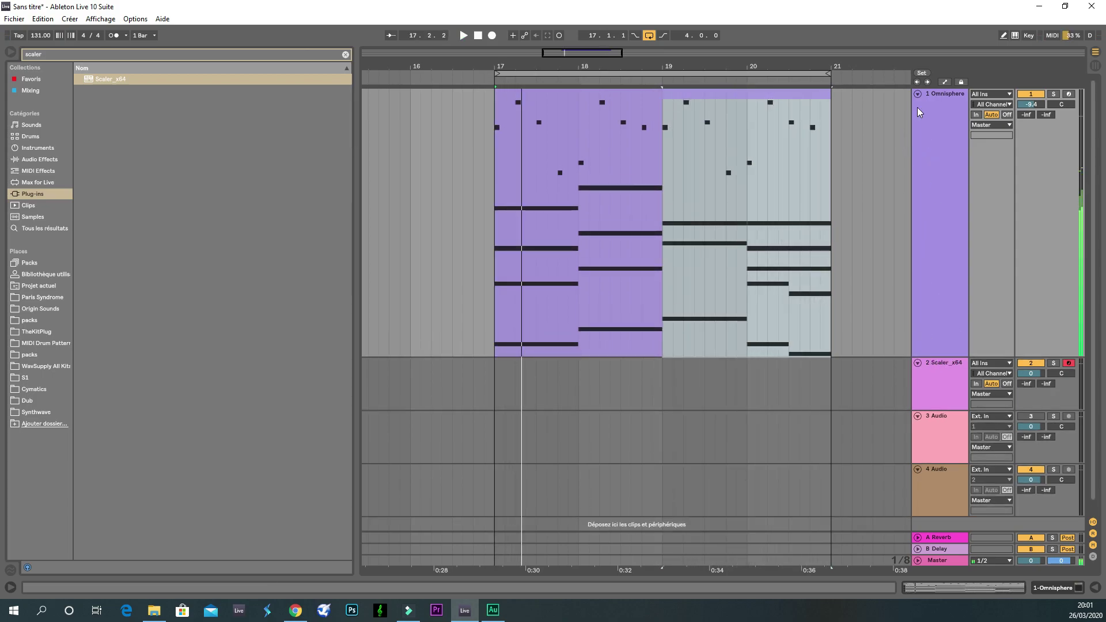
pyautogui.click(942, 97)
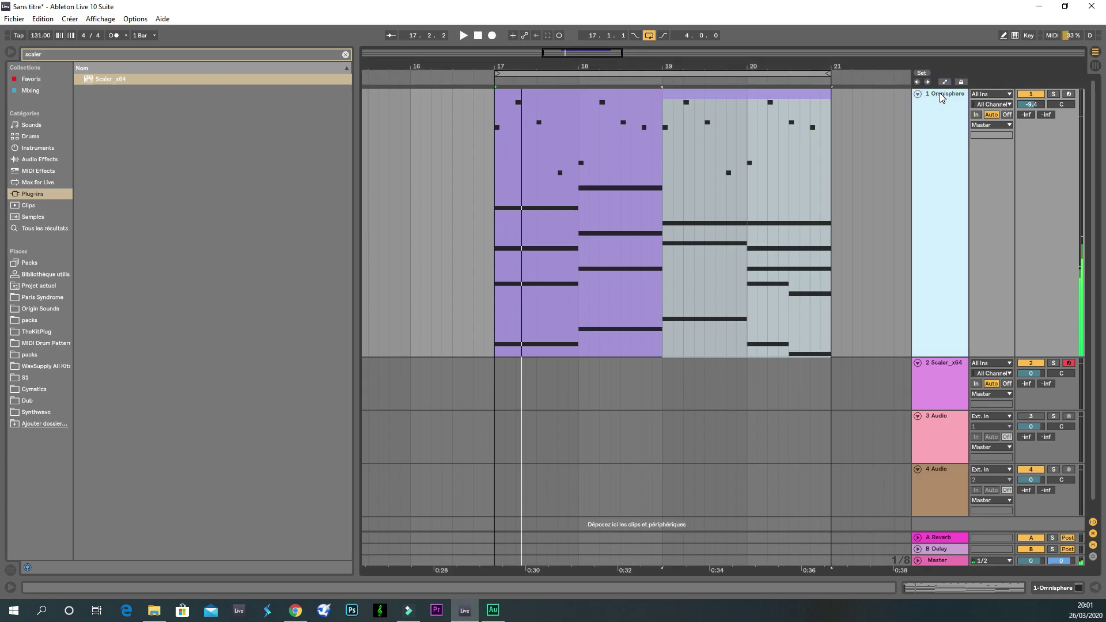
pyautogui.hotkey('ctrl', 'shift', 't')
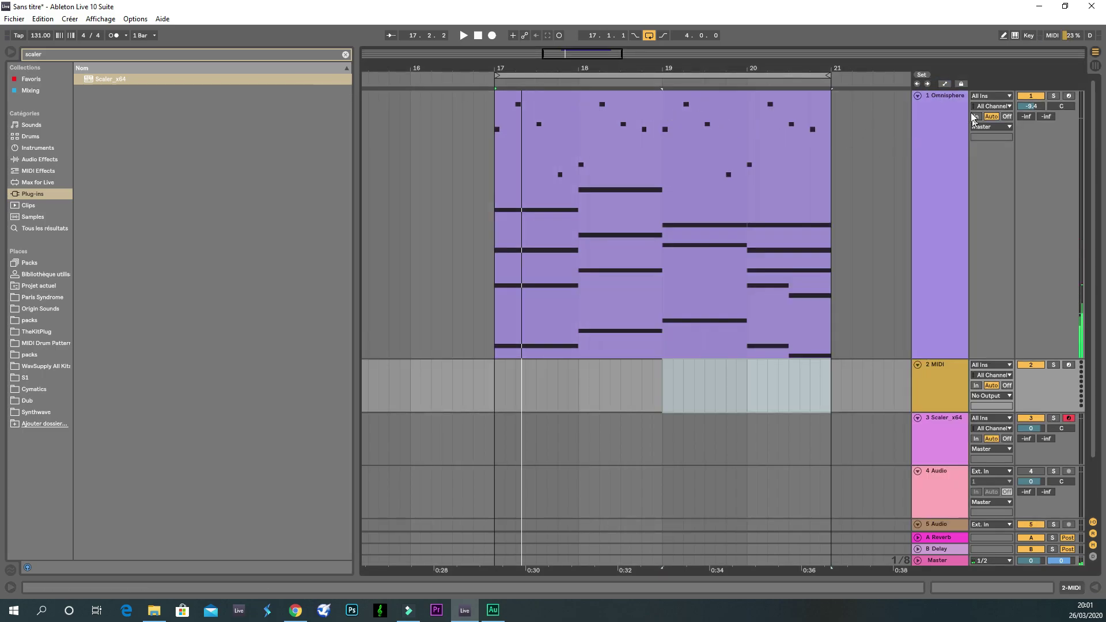
# Clear the plug-in search, load Omnisphere from the Ample Sound folder onto the new MIDI track, and reposition its window
pyautogui.click(345, 55)
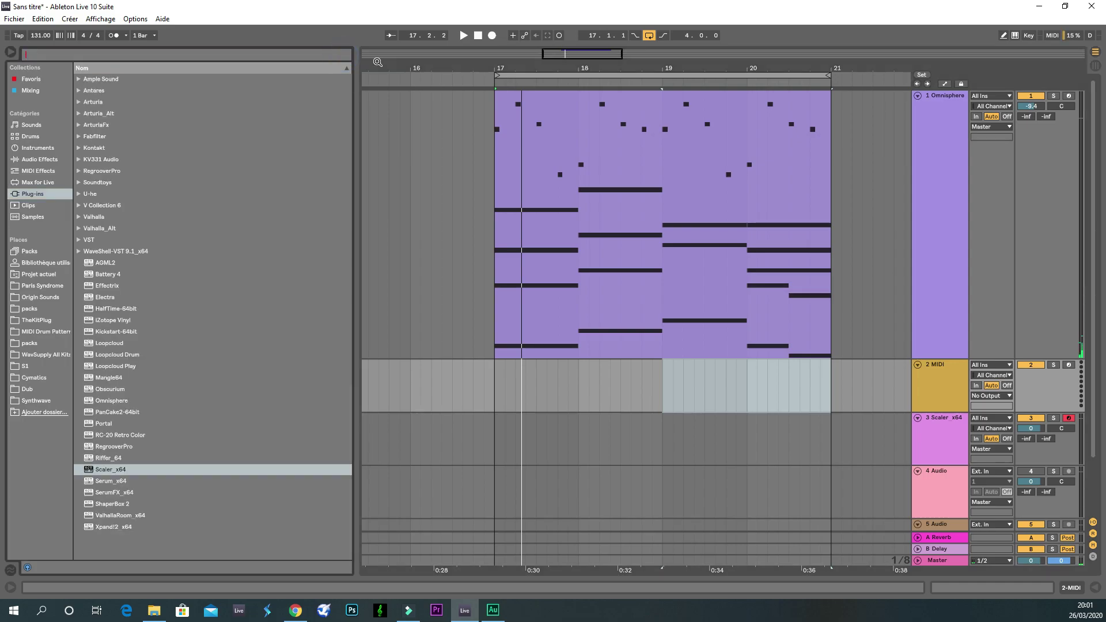
pyautogui.click(78, 80)
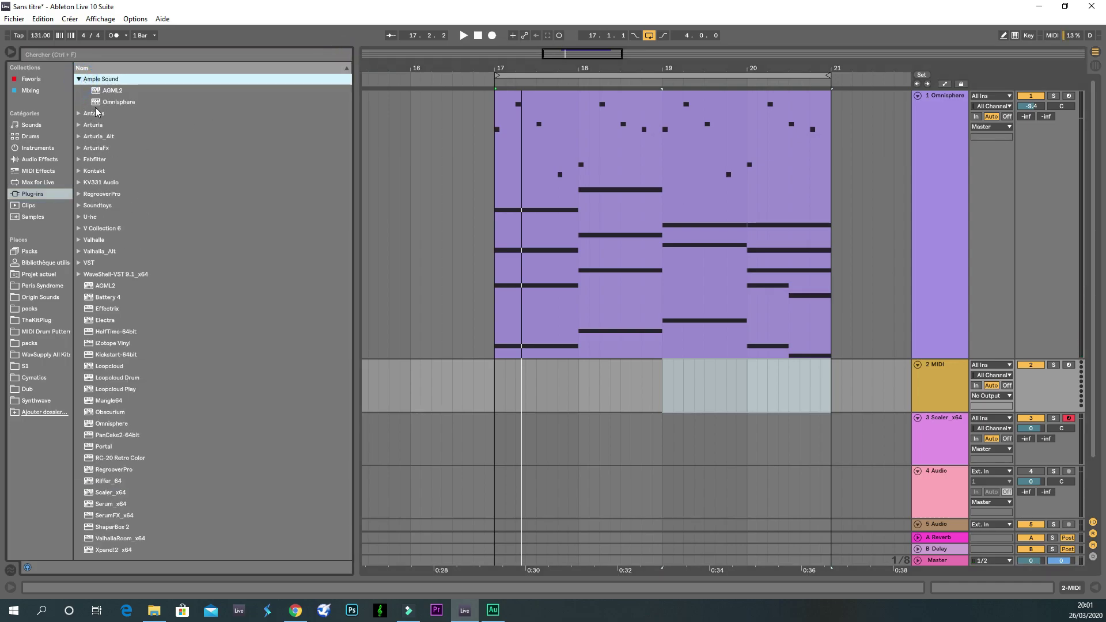
pyautogui.doubleClick(942, 364)
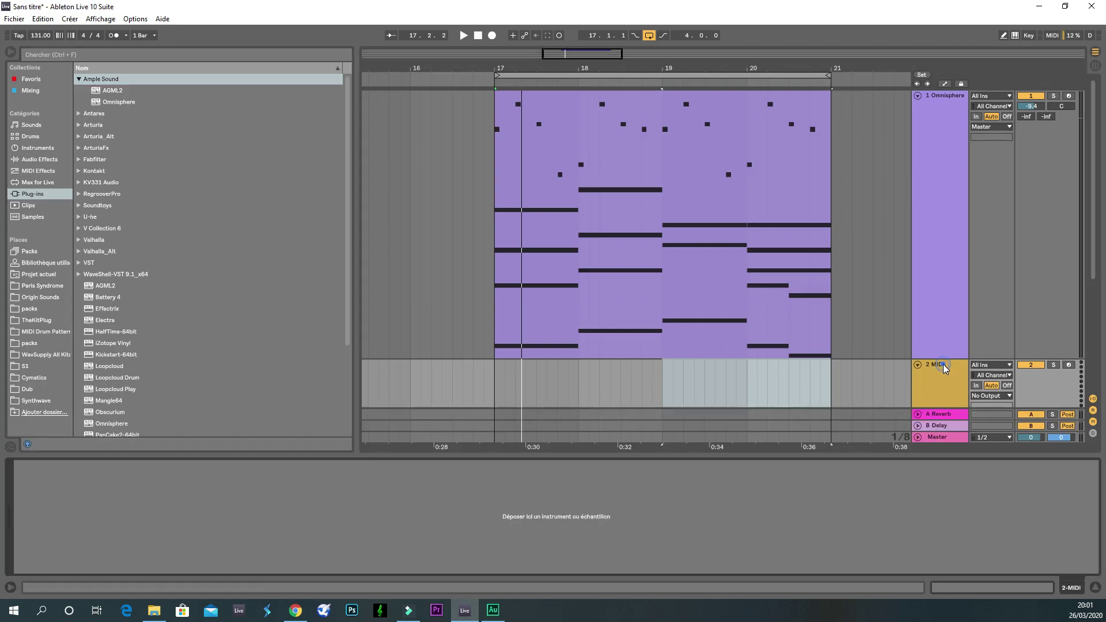
pyautogui.moveTo(113, 104); pyautogui.dragTo(652, 321)
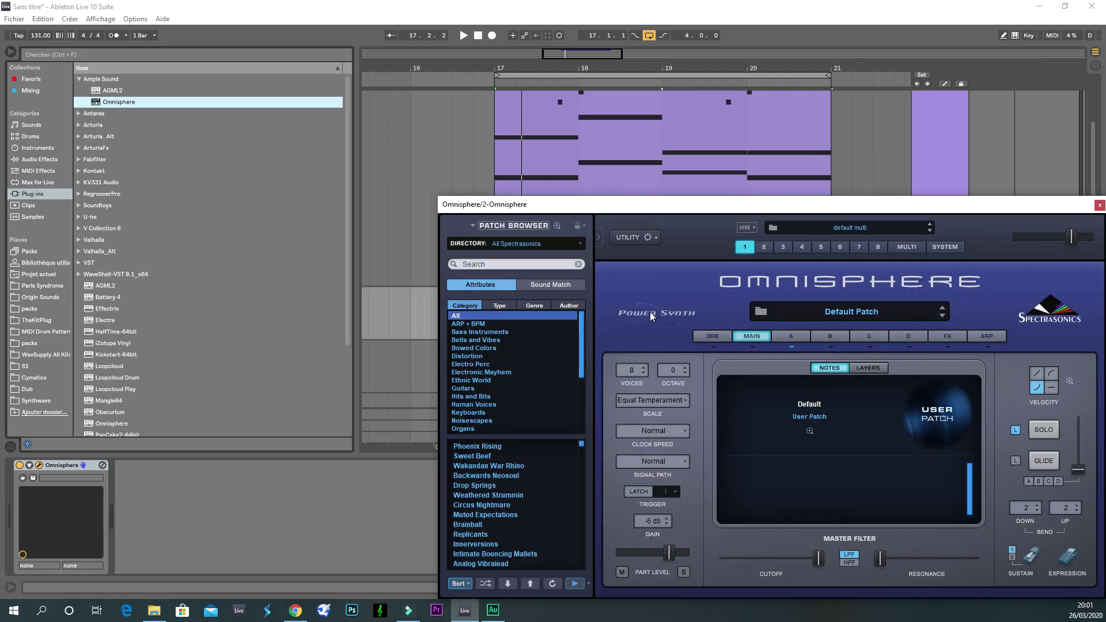
pyautogui.moveTo(793, 210); pyautogui.dragTo(496, 130)
pyautogui.click(768, 18)
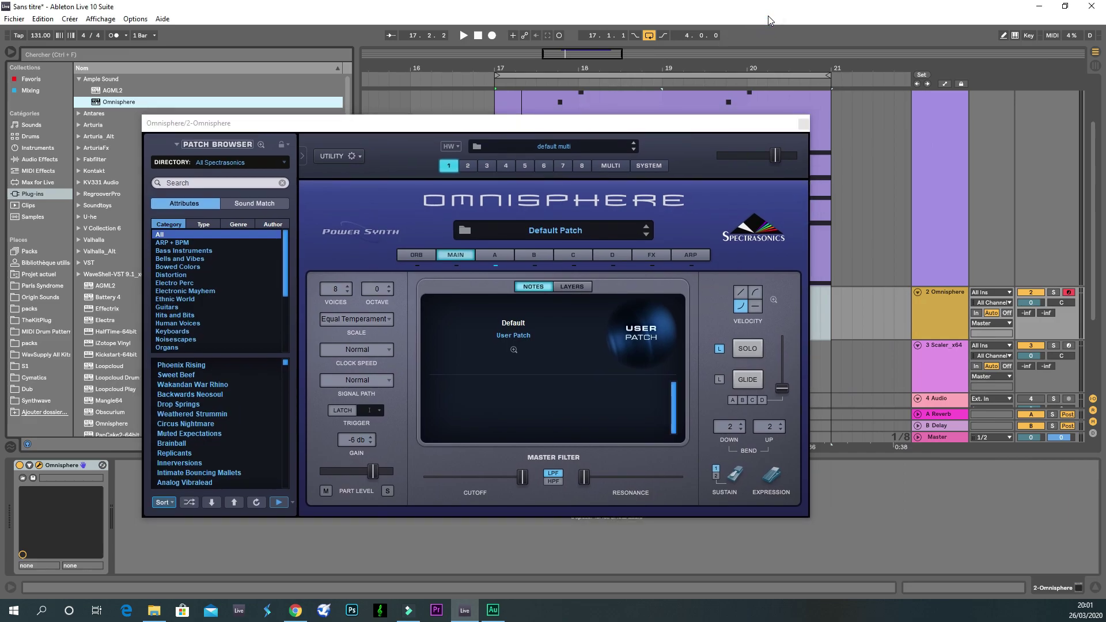
# Switch to full screen and set Omnisphere's patch directory to StudioPlug - Ambience (Omnisphere Bank)
pyautogui.press('F11')
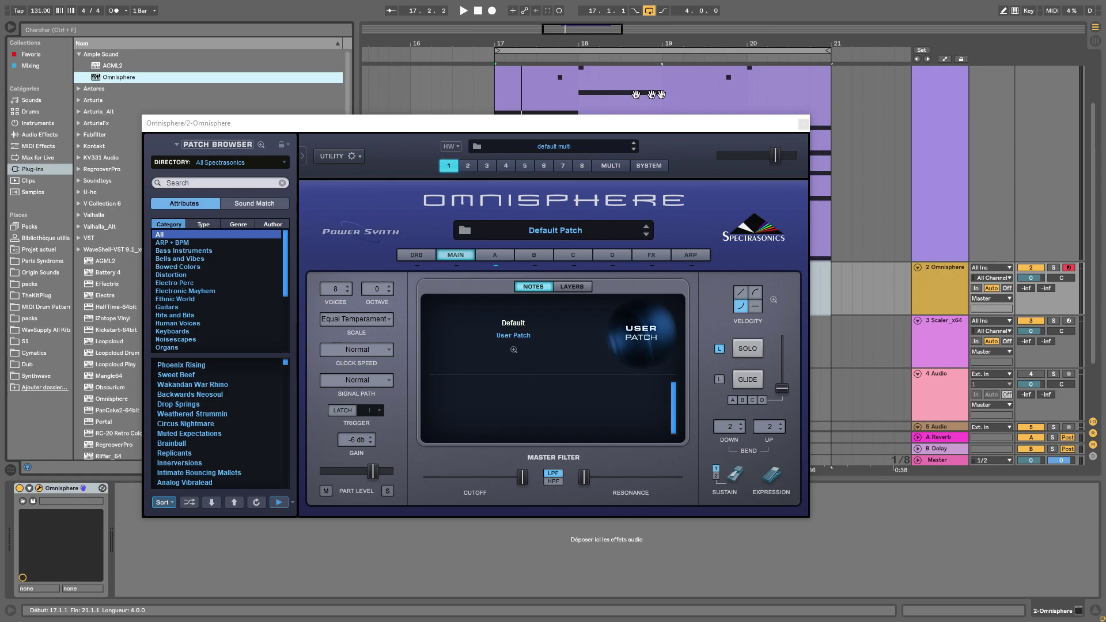
pyautogui.scroll(-4, 187, 268)
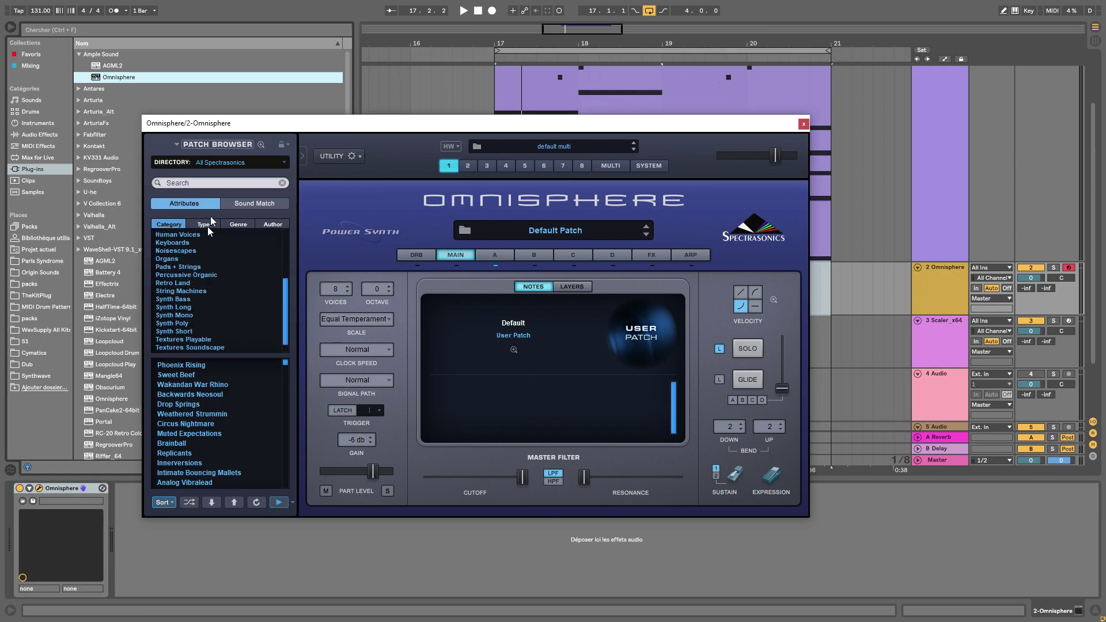
pyautogui.click(218, 163)
pyautogui.moveTo(270, 349)
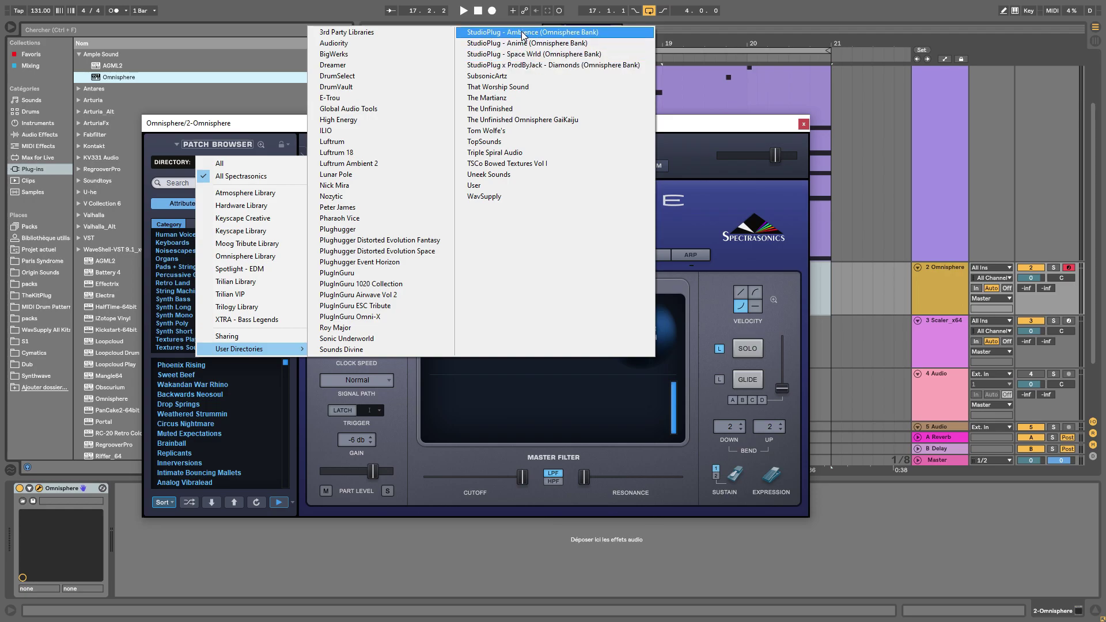
pyautogui.click(524, 34)
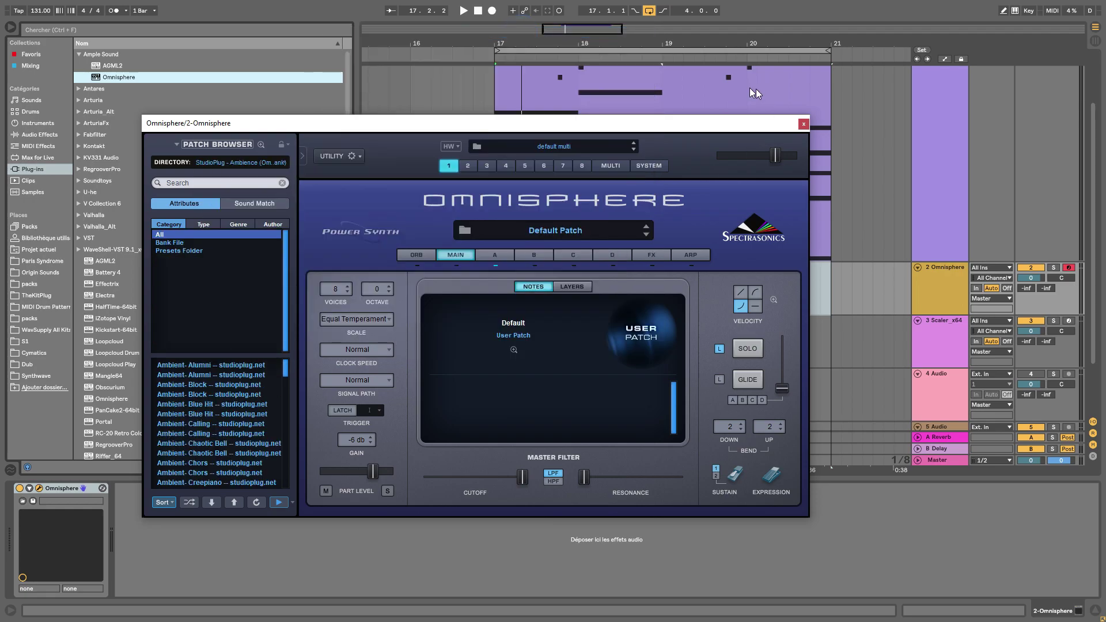
# Copy the four-bar clip from the first Omnisphere track to bar 17 of the second one, and close the instrument window
pyautogui.moveTo(665, 125); pyautogui.dragTo(668, 331)
pyautogui.click(596, 88)
pyautogui.moveTo(601, 99); pyautogui.dragTo(600, 291)
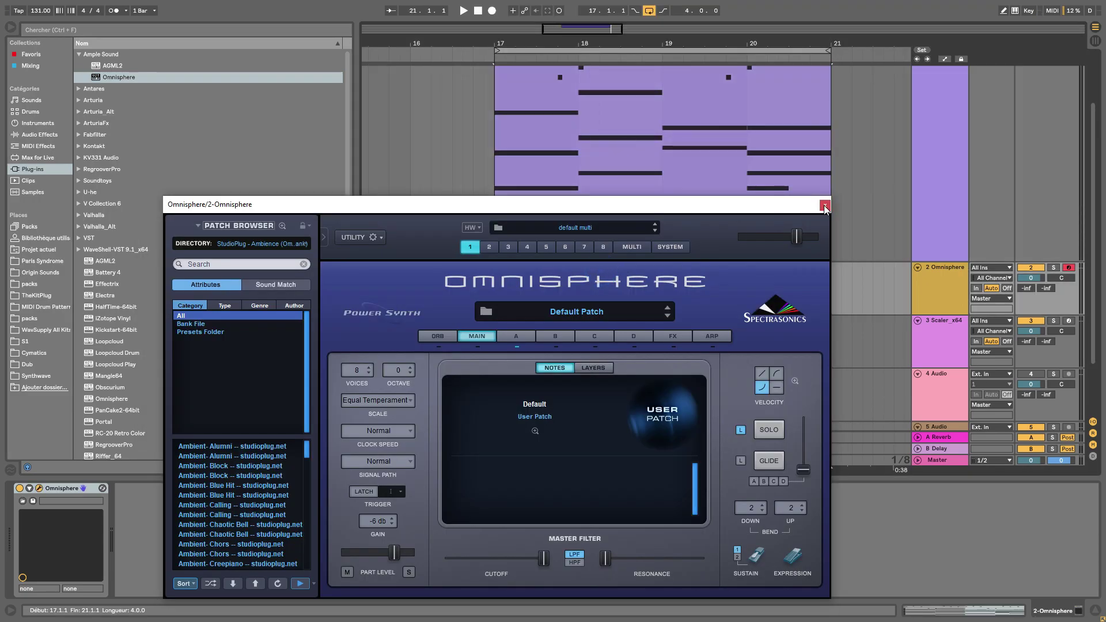
pyautogui.click(825, 206)
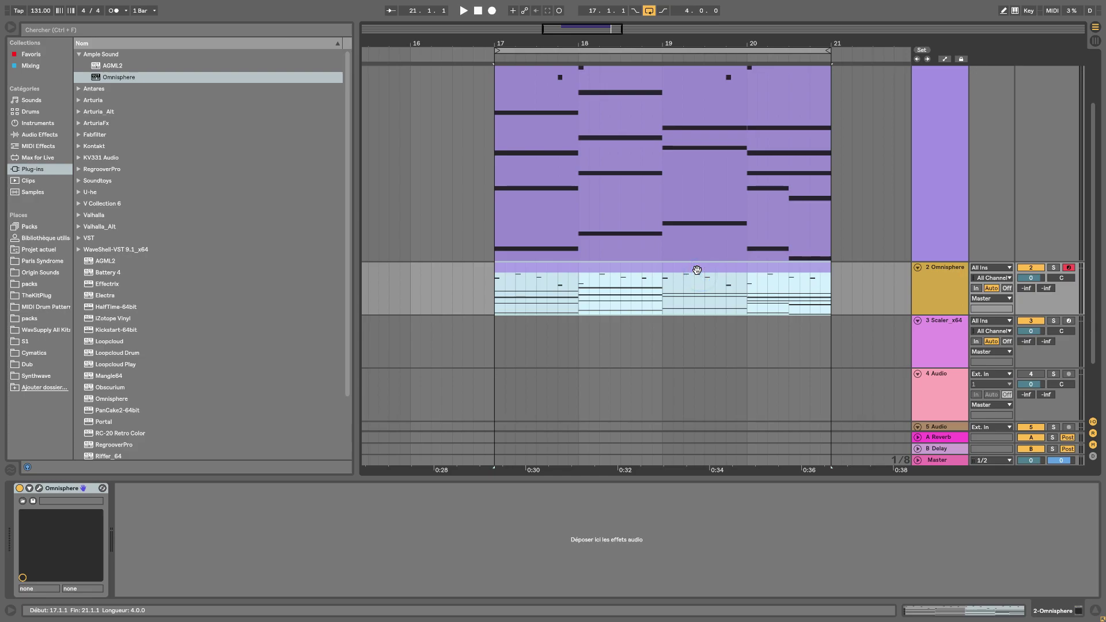
# Duplicate the second Omnisphere track's clip to bar 21 and increase that track's height
pyautogui.hotkey('ctrl', 'd')
pyautogui.moveTo(438, 47); pyautogui.dragTo(573, 9)
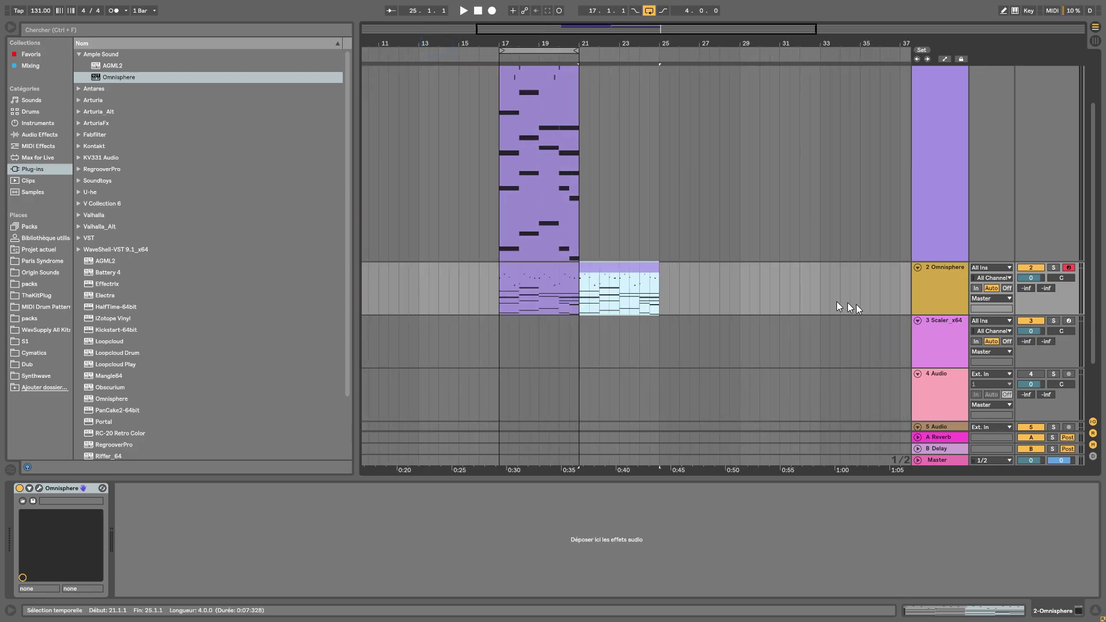
pyautogui.moveTo(942, 314); pyautogui.dragTo(937, 365)
pyautogui.moveTo(512, 45); pyautogui.dragTo(507, 38)
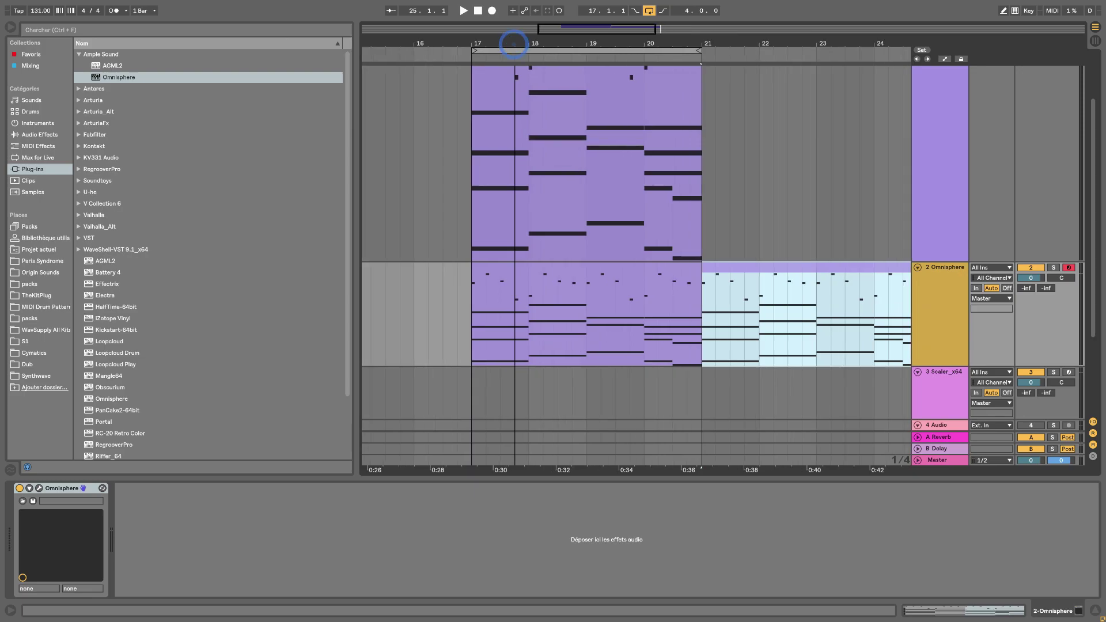
# Delete all the melody notes from the second Omnisphere track's clip at bar 17, keeping only the chord notes
pyautogui.doubleClick(524, 361)
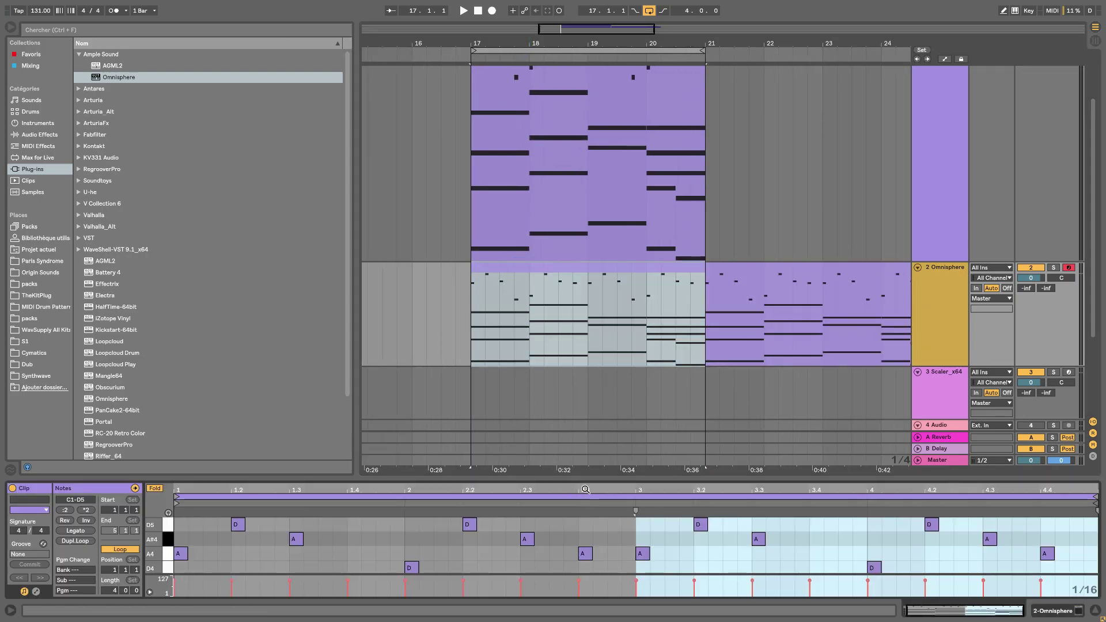
pyautogui.moveTo(584, 480); pyautogui.dragTo(583, 242)
pyautogui.moveTo(1082, 353); pyautogui.dragTo(176, 284)
pyautogui.press('Delete')
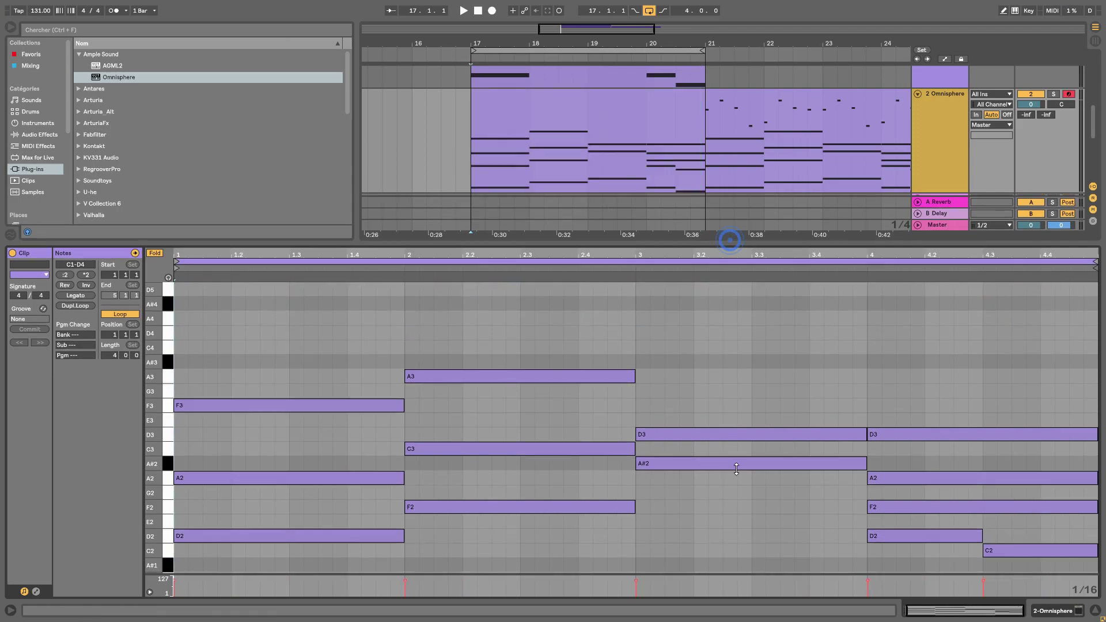
pyautogui.moveTo(731, 239); pyautogui.dragTo(730, 470)
# Open the second track's Omnisphere instrument, solo that track during playback and lower its volume to -26.1 dB
pyautogui.click(953, 139)
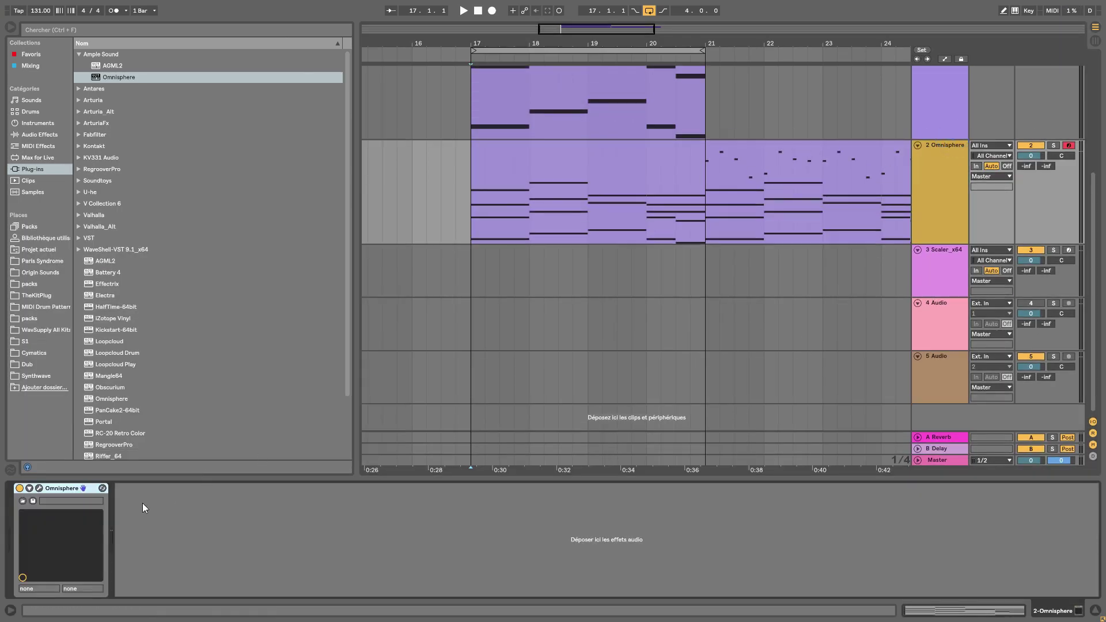
pyautogui.click(39, 488)
pyautogui.press('space')
pyautogui.click(1054, 254)
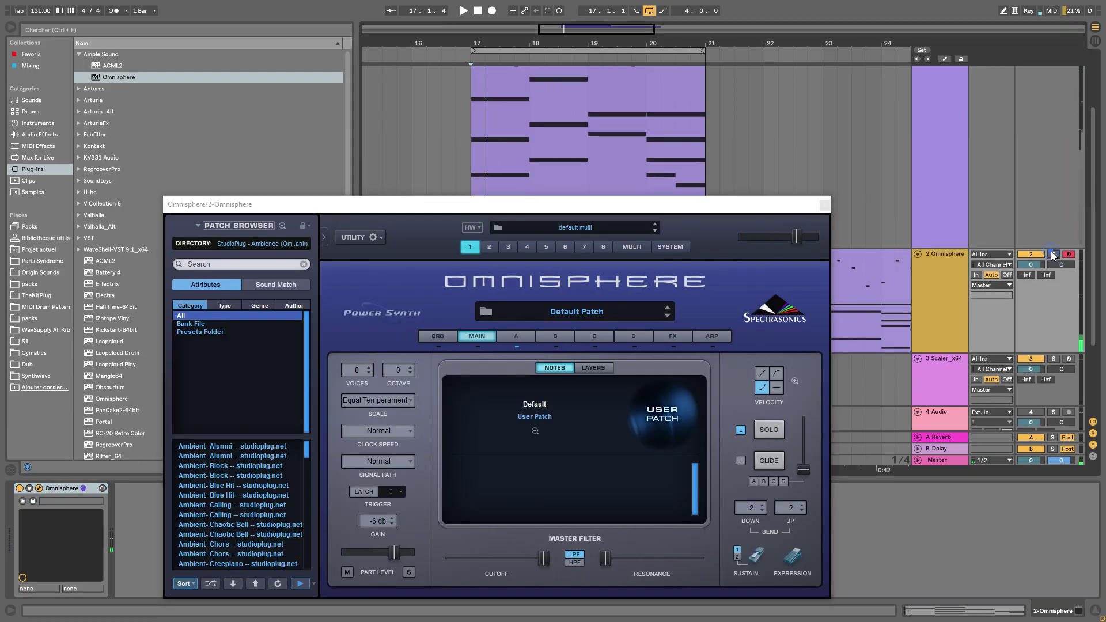
pyautogui.moveTo(1027, 264); pyautogui.dragTo(1026, 276)
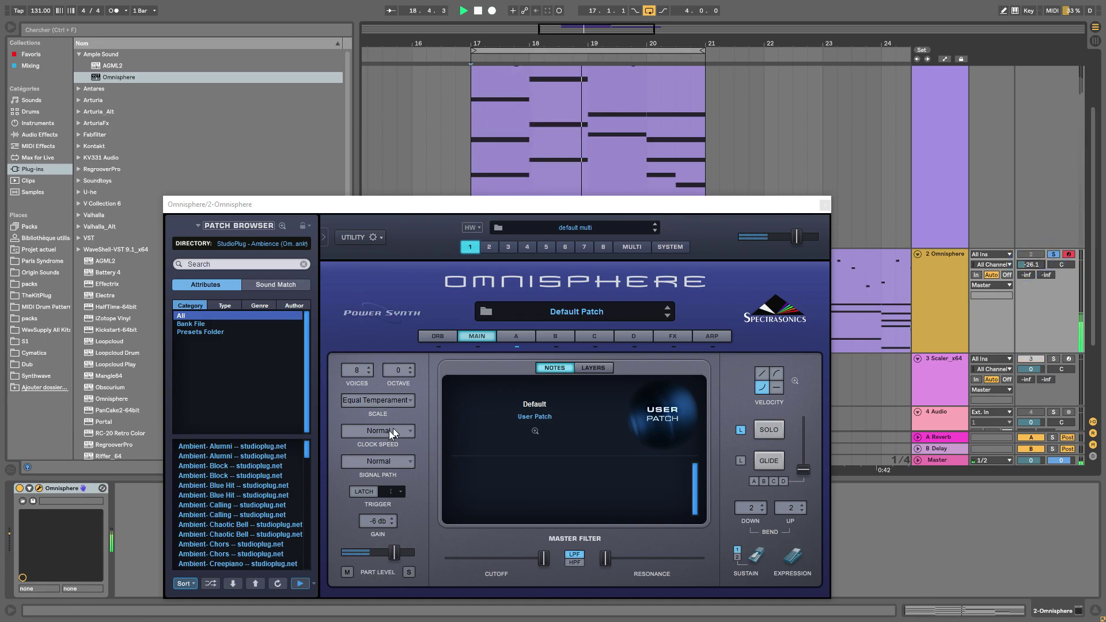
# Load the Ambient- Memorium Hard Piano patch in the second track's Omnisphere and close the instrument window
pyautogui.scroll(-3, 236, 499)
pyautogui.scroll(-8, 235, 498)
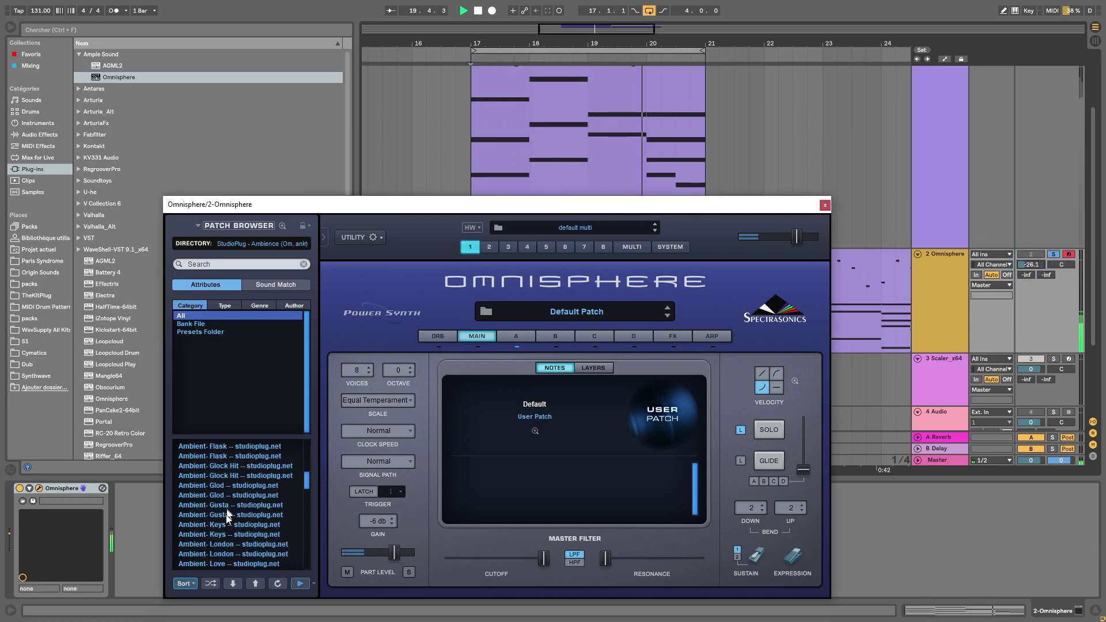
pyautogui.scroll(-2, 227, 529)
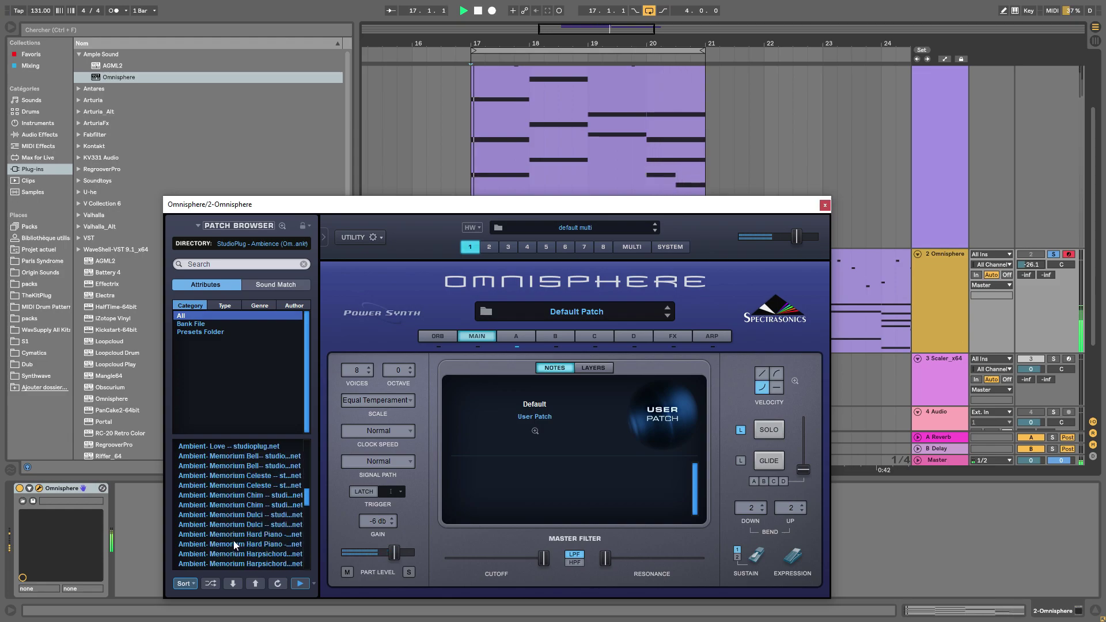
pyautogui.click(233, 543)
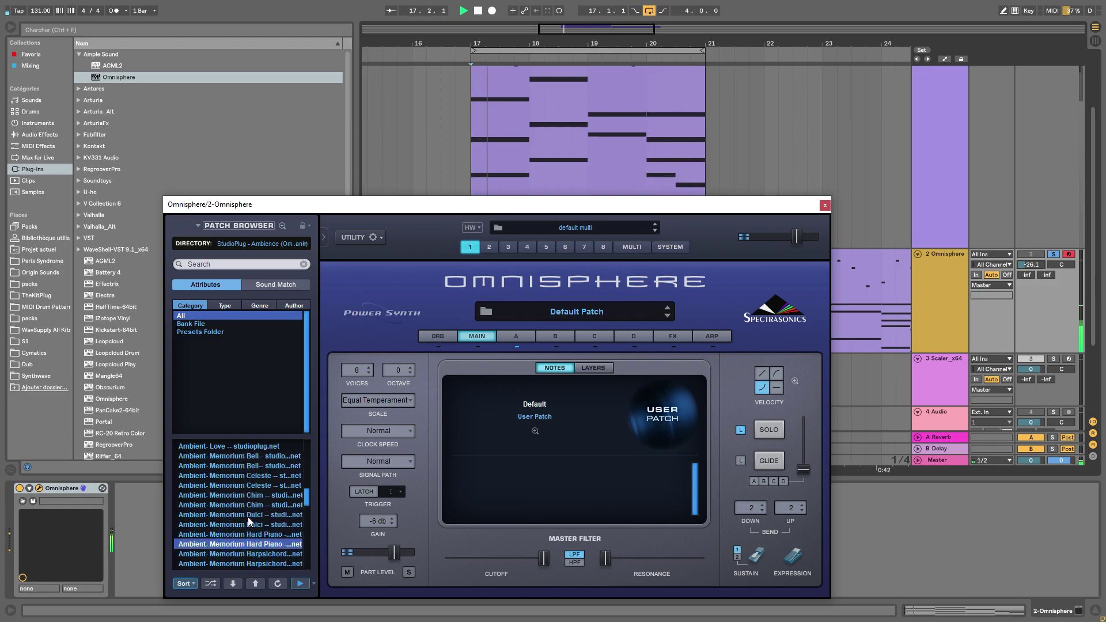
pyautogui.press('Up')
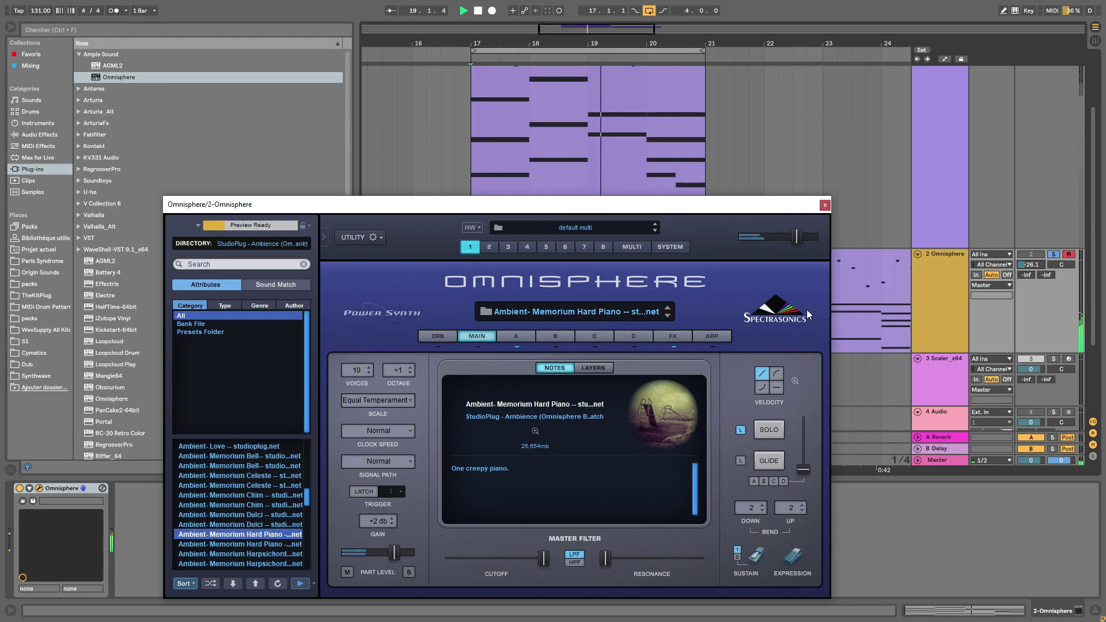
pyautogui.click(825, 205)
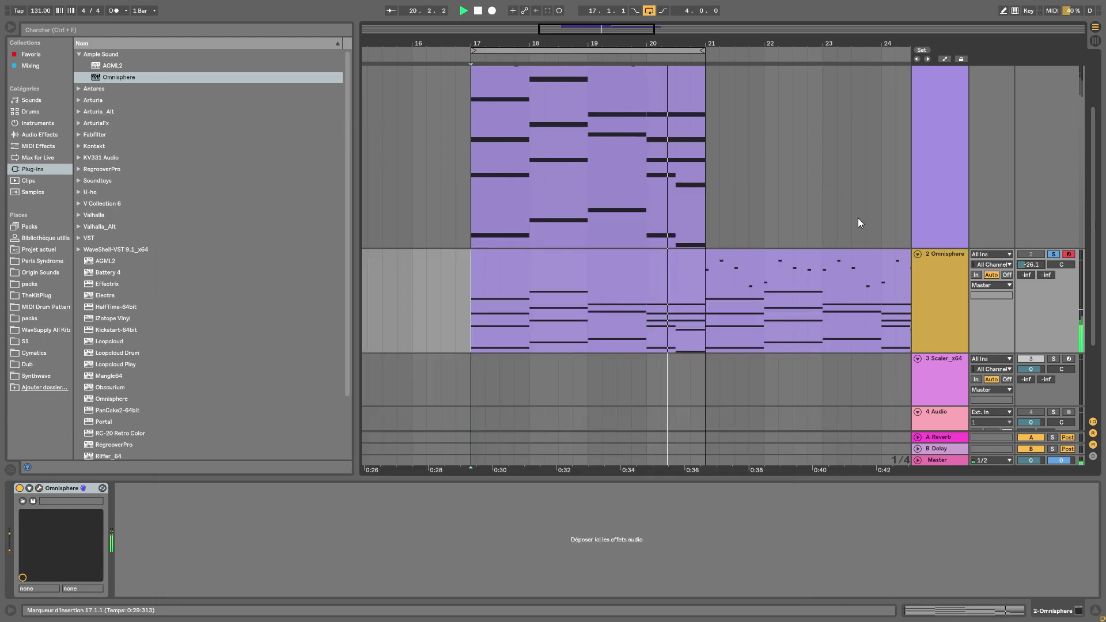
# Turn off solo on the second Omnisphere track and set its volume to -6.2 dB
pyautogui.scroll(3, 930, 229)
pyautogui.click(1054, 340)
pyautogui.moveTo(1029, 351)
pyautogui.mouseDown()
pyautogui.moveTo(1029, 329)
pyautogui.moveTo(1031, 348)
pyautogui.mouseUp()
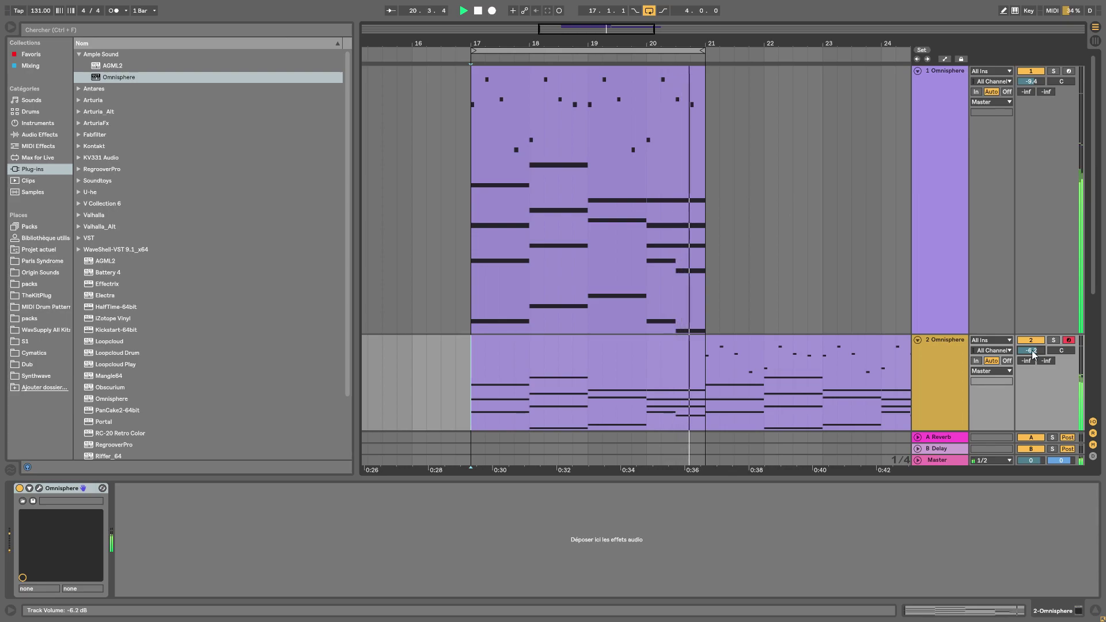
# Fold the first Omnisphere track, shift the second track's clips four bars earlier so the melody clip starts at bar 17, and play the loop
pyautogui.click(917, 340)
pyautogui.click(918, 71)
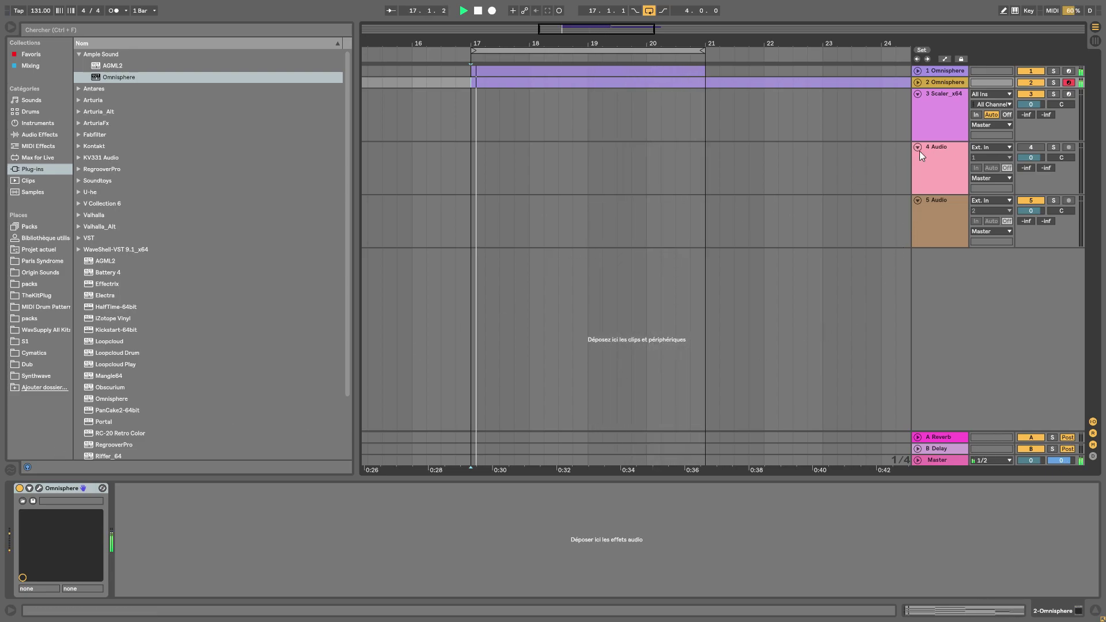
pyautogui.click(917, 83)
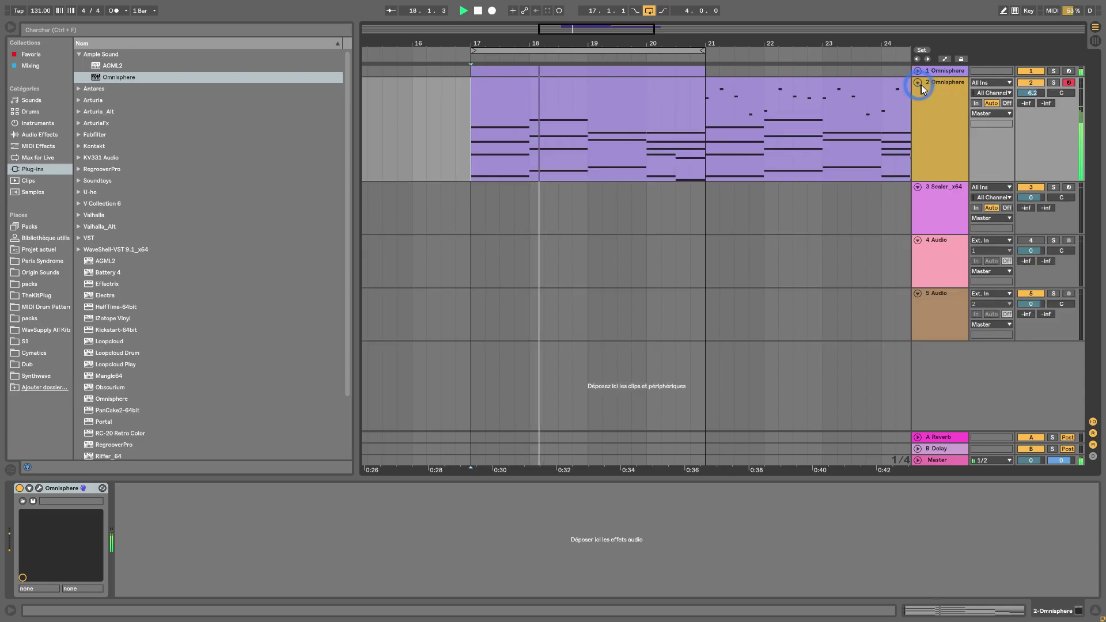
pyautogui.moveTo(803, 89); pyautogui.dragTo(594, 122)
pyautogui.moveTo(567, 43); pyautogui.dragTo(642, 67)
pyautogui.moveTo(651, 107); pyautogui.dragTo(553, 104)
pyautogui.moveTo(766, 105); pyautogui.dragTo(657, 104)
pyautogui.moveTo(666, 48); pyautogui.dragTo(660, 101)
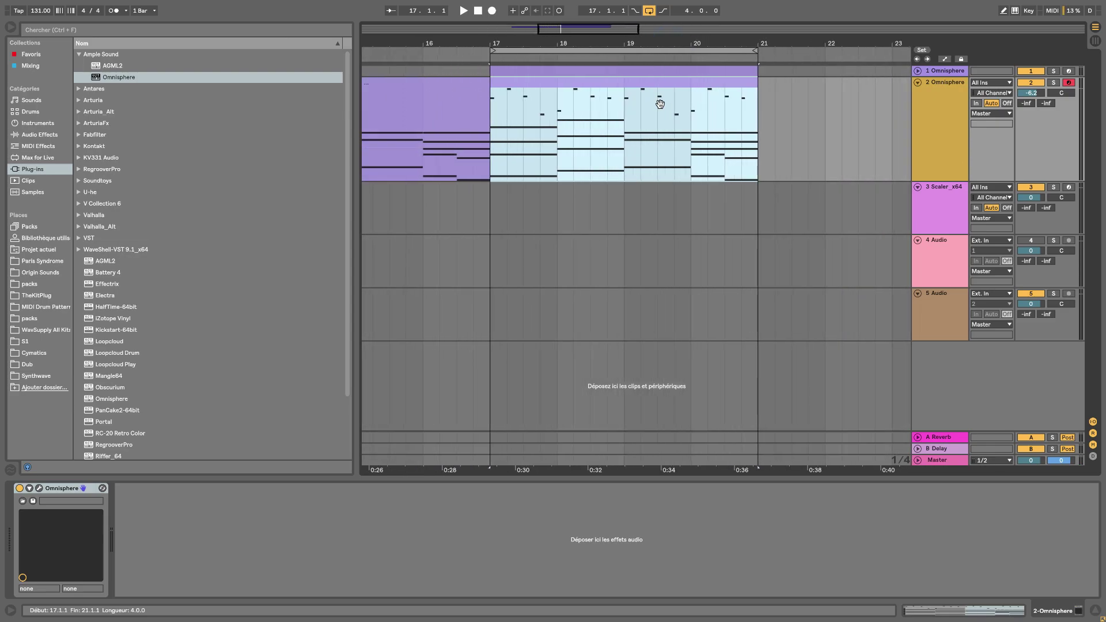
pyautogui.press('space')
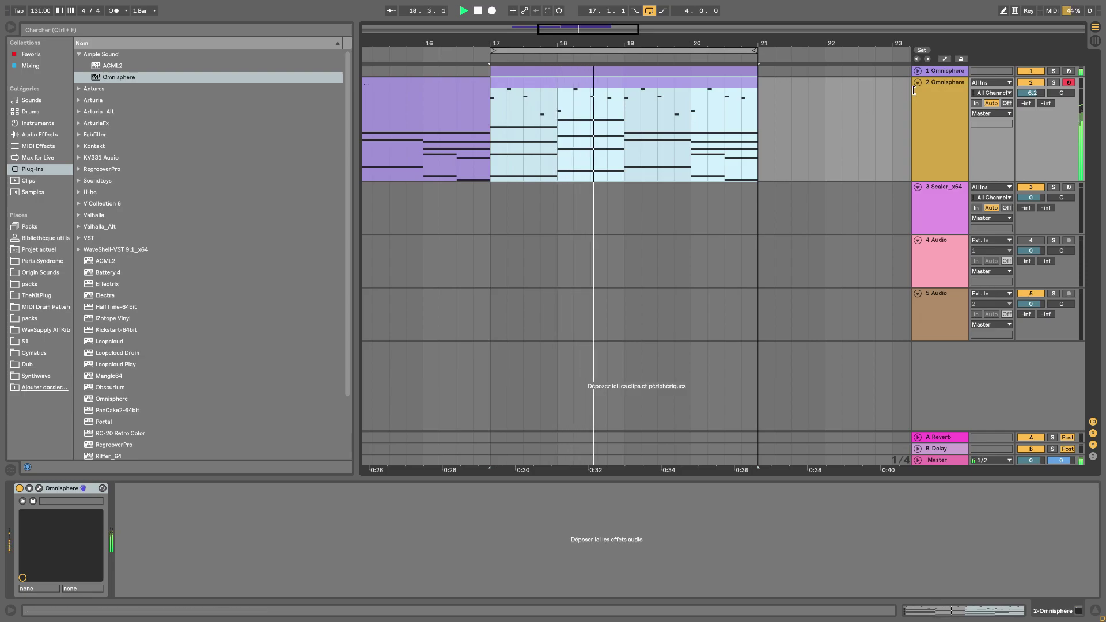
# Create a group from the first Omnisphere track and move the second Omnisphere track into it
pyautogui.click(945, 72)
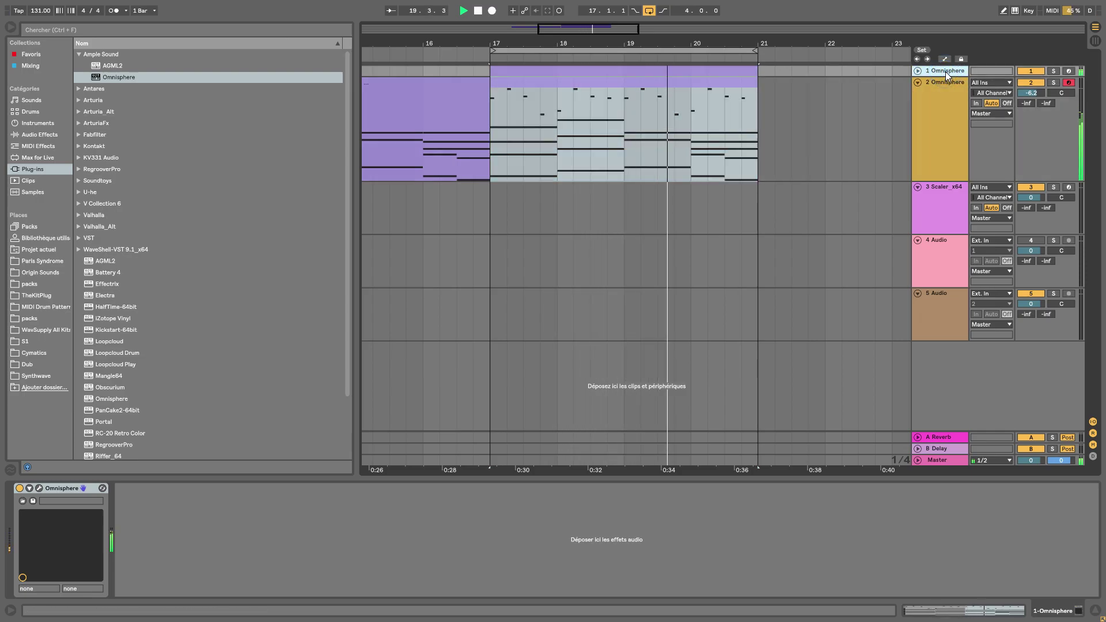
pyautogui.keyDown('shift'); pyautogui.click(936, 120); pyautogui.keyUp('shift')
pyautogui.hotkey('ctrl', 'g')
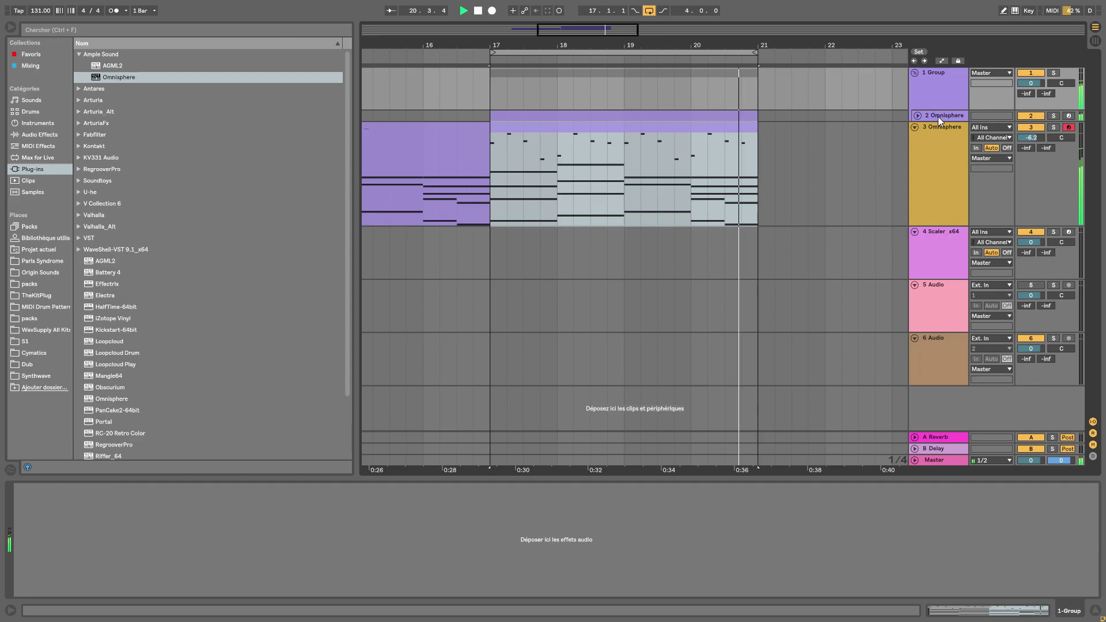
pyautogui.moveTo(941, 122); pyautogui.dragTo(939, 121)
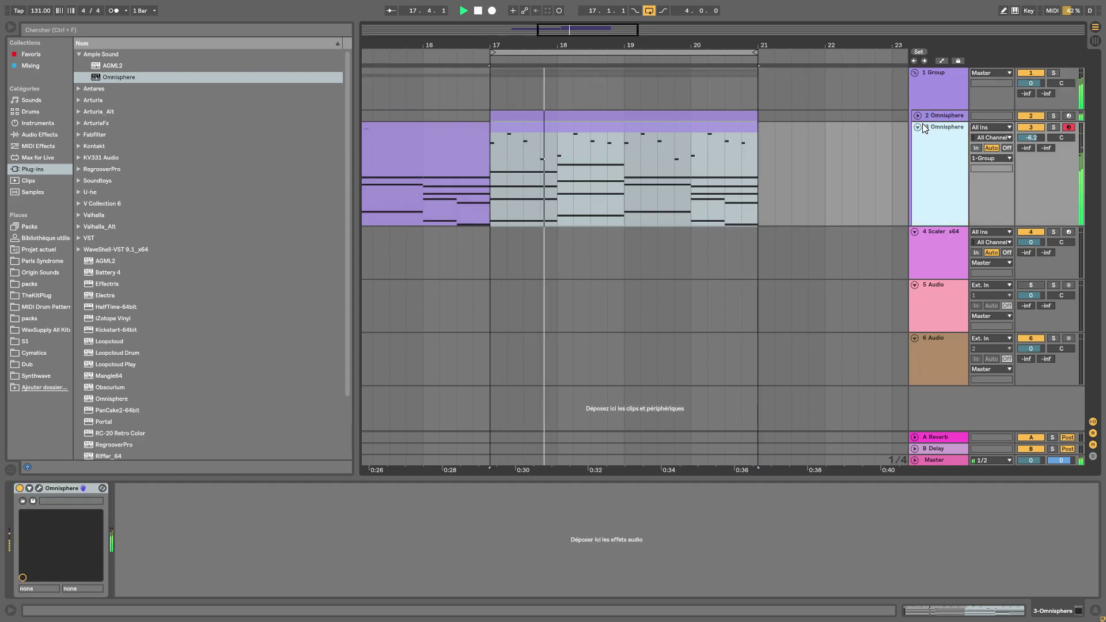
# Freeze the second Omnisphere track, then solo the group and play it briefly
pyautogui.rightClick(936, 132)
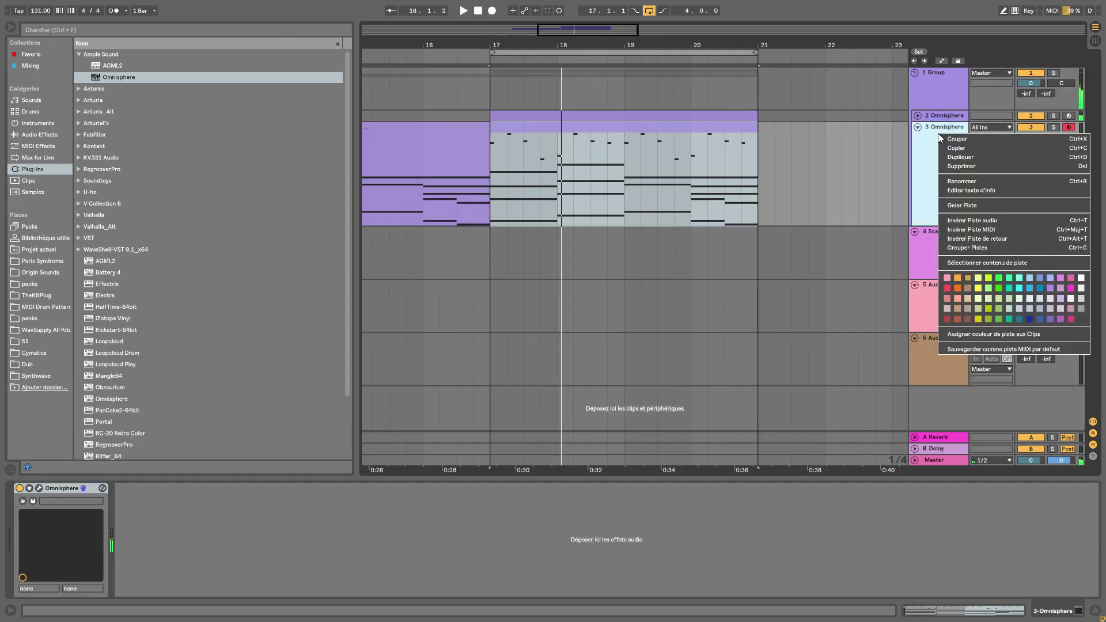
pyautogui.click(947, 206)
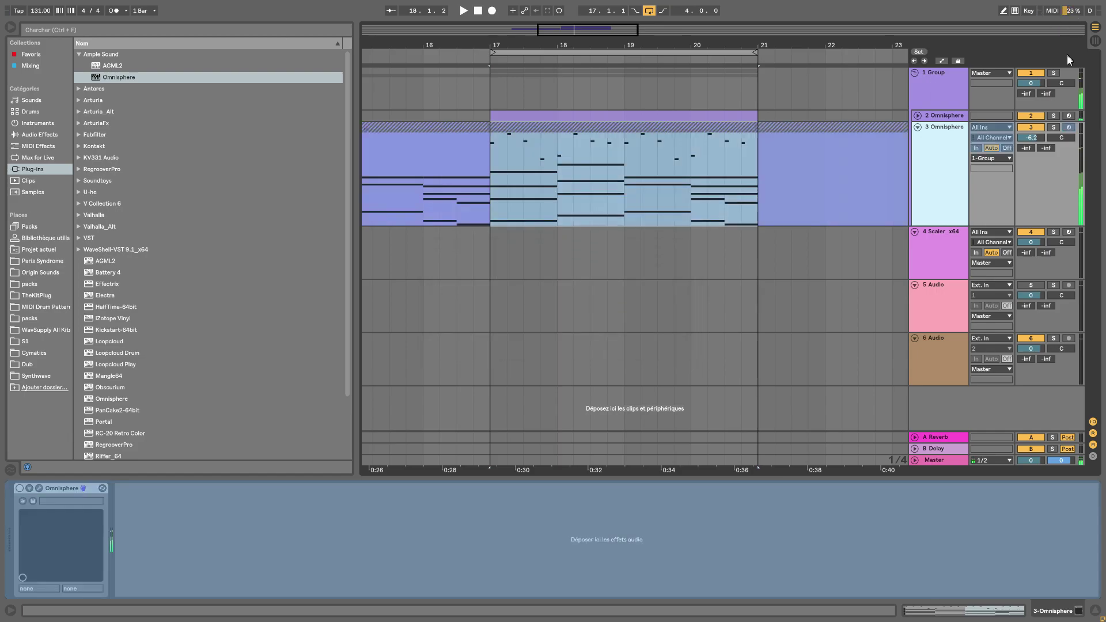
pyautogui.click(1054, 72)
pyautogui.press('space')
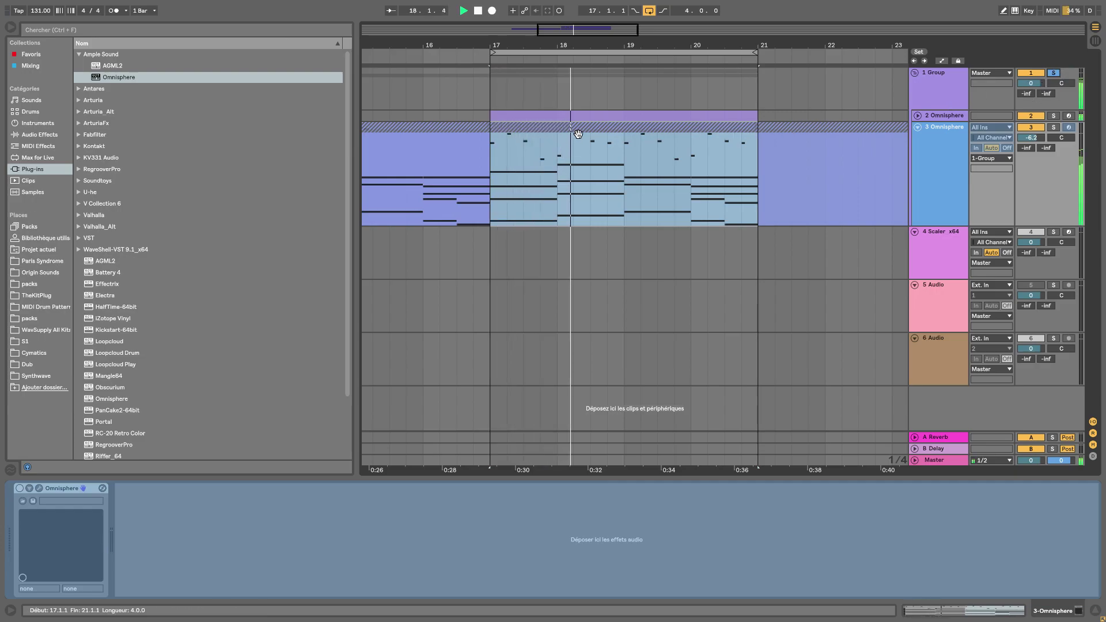
pyautogui.press('space')
# Search the plug-ins for "half", add HalfTime-64bit to the group track, audition it and close its window
pyautogui.click(49, 30)
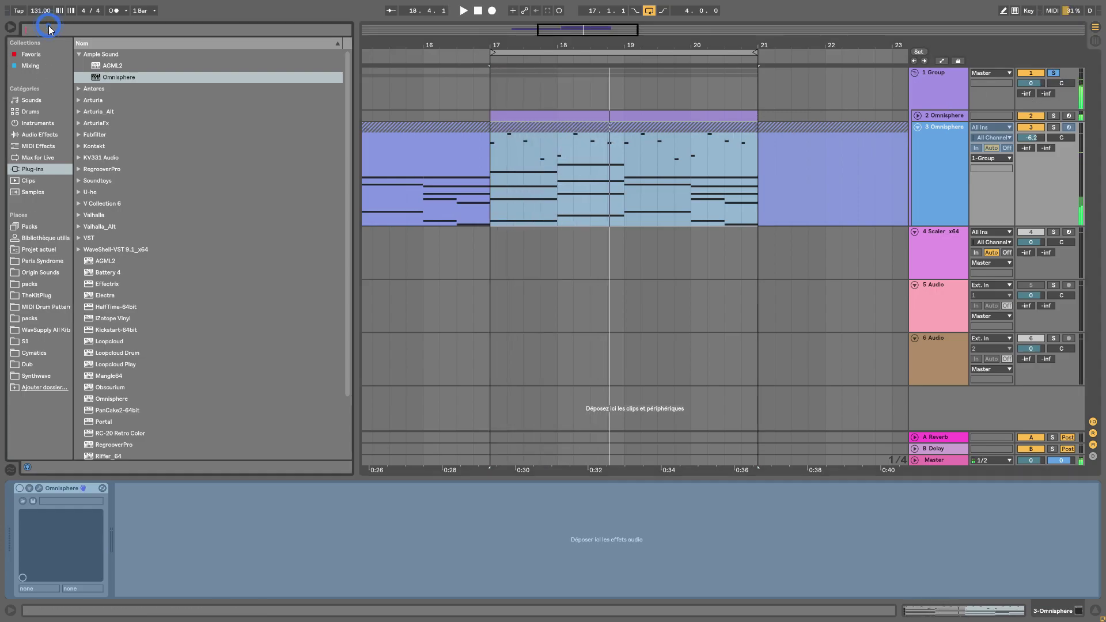
pyautogui.write('half')
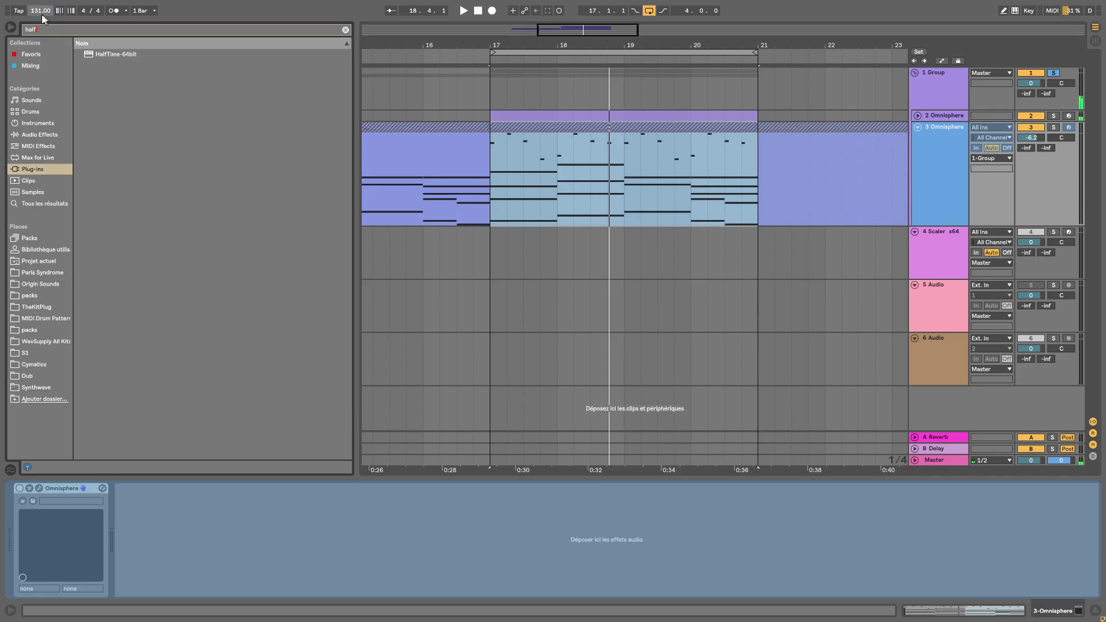
pyautogui.moveTo(103, 53); pyautogui.dragTo(657, 93)
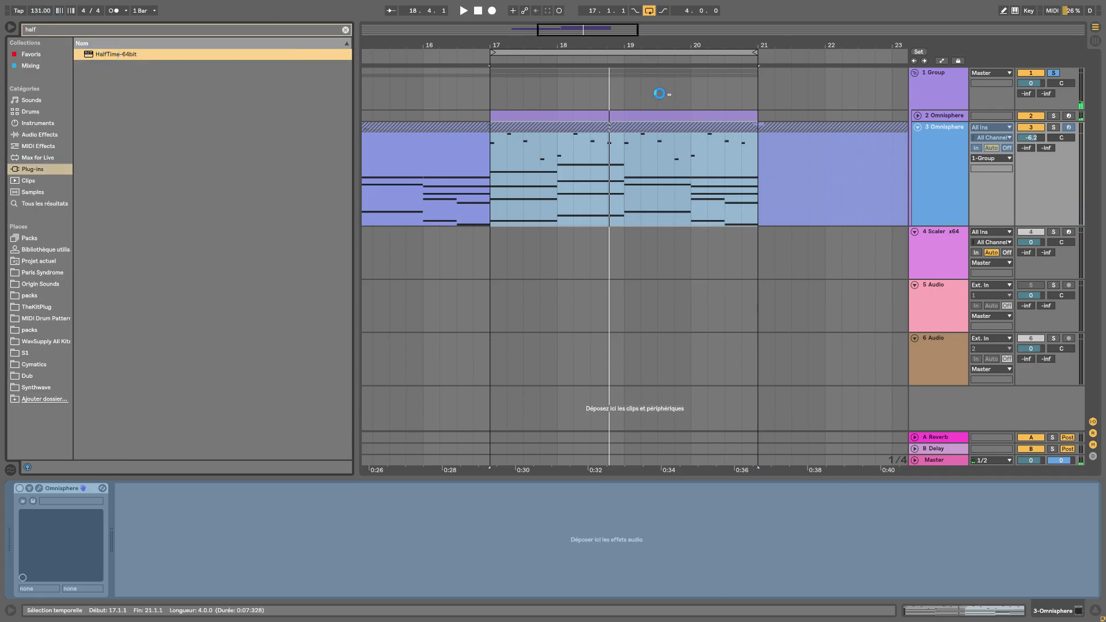
pyautogui.press('space')
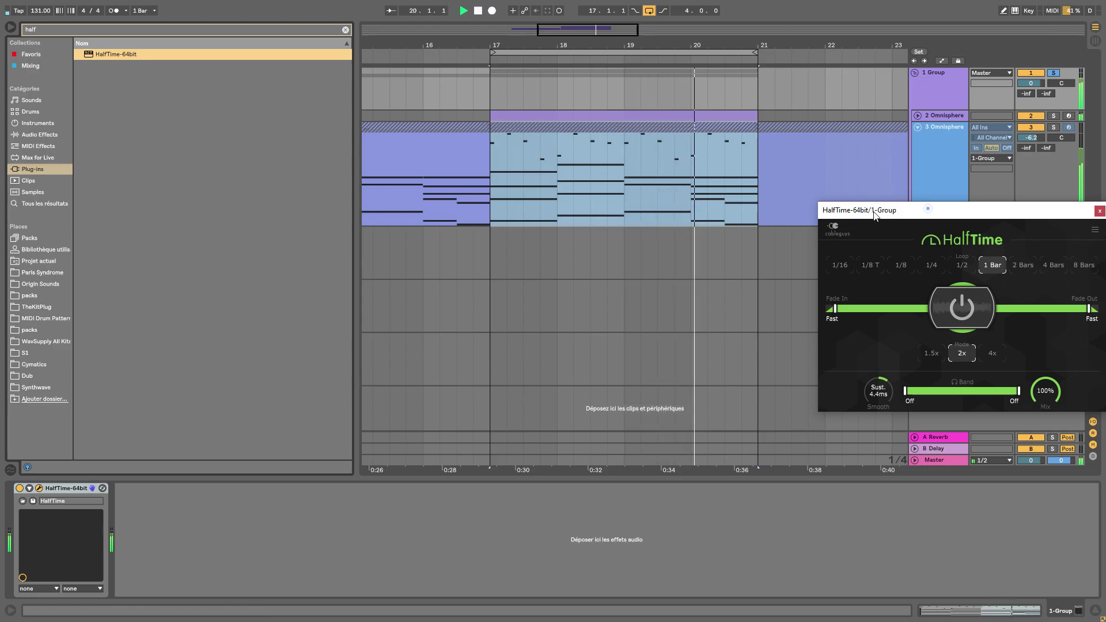
pyautogui.moveTo(920, 216); pyautogui.dragTo(342, 241)
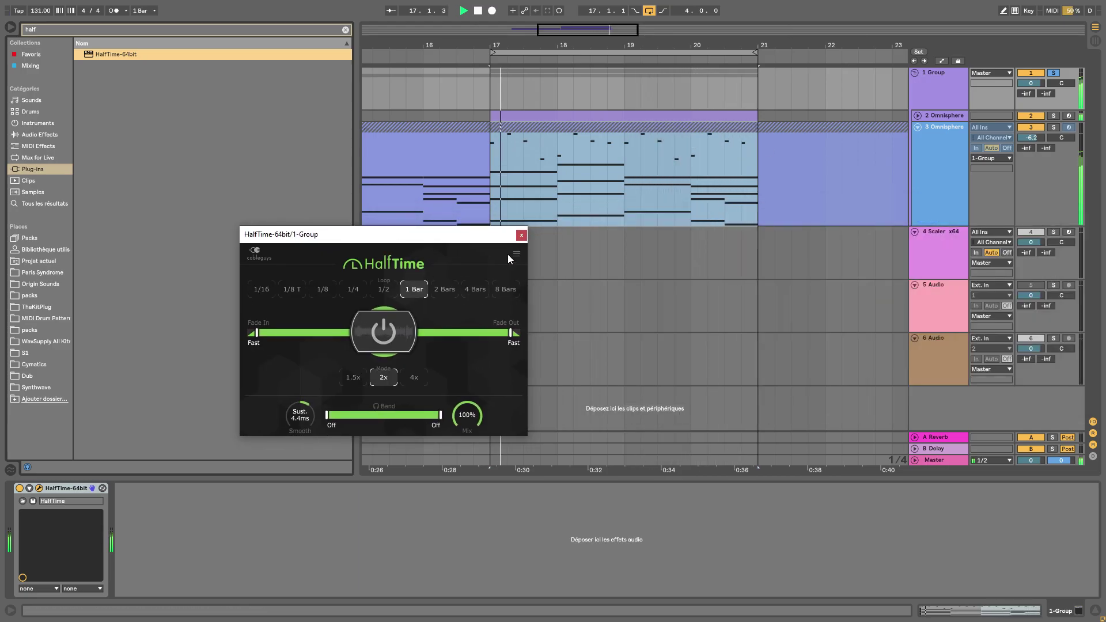
pyautogui.click(522, 235)
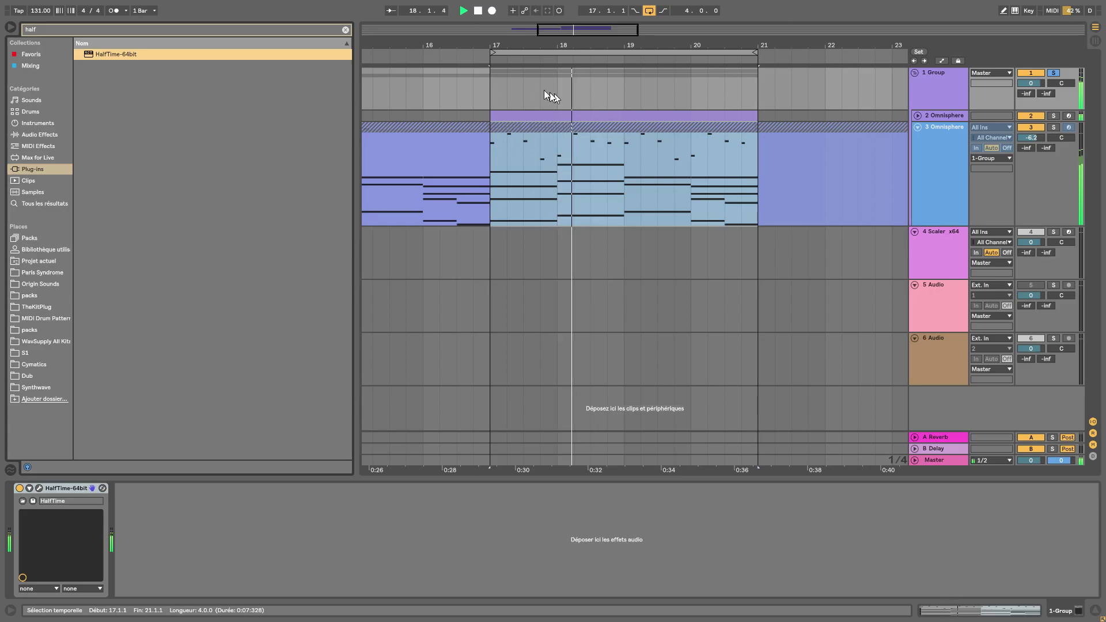
# Clear the plug-in search, add EQ Eight after HalfTime on the group, and set filter 2 as a low cut at 44.5 Hz with Q 0.56
pyautogui.click(345, 30)
pyautogui.click(40, 134)
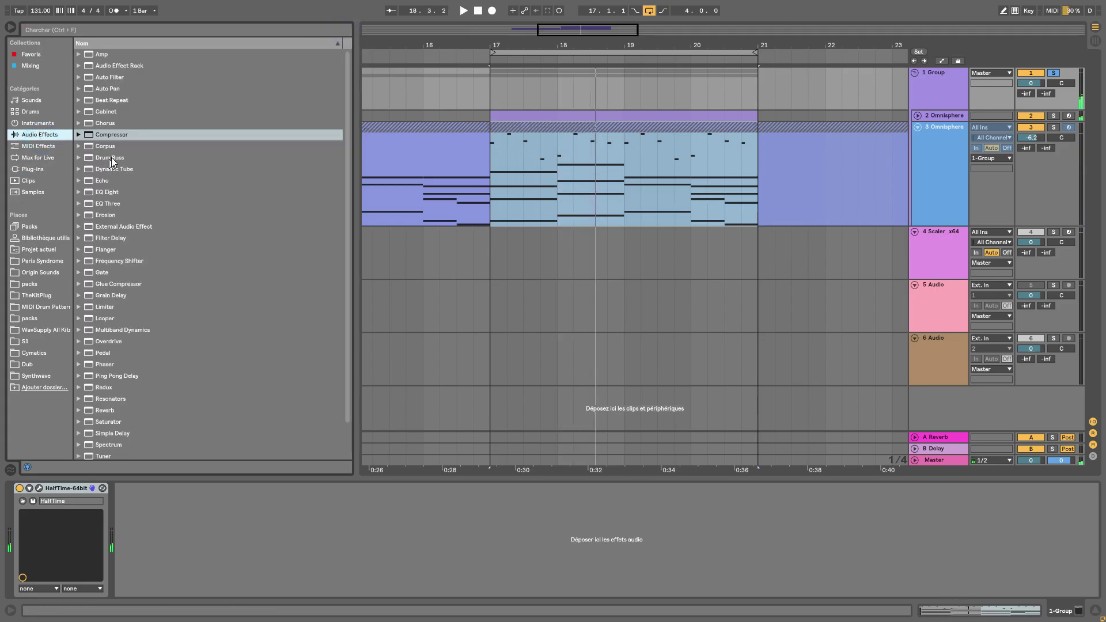
pyautogui.scroll(-3, 162, 138)
pyautogui.scroll(3, 162, 218)
pyautogui.moveTo(103, 192); pyautogui.dragTo(166, 550)
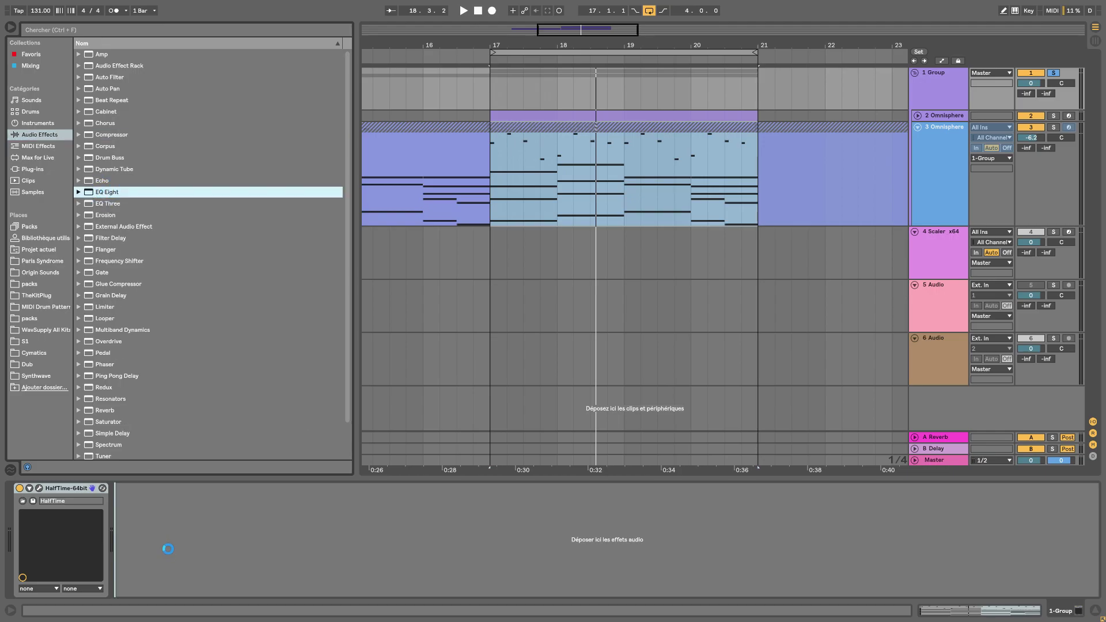
pyautogui.moveTo(157, 545); pyautogui.dragTo(179, 552)
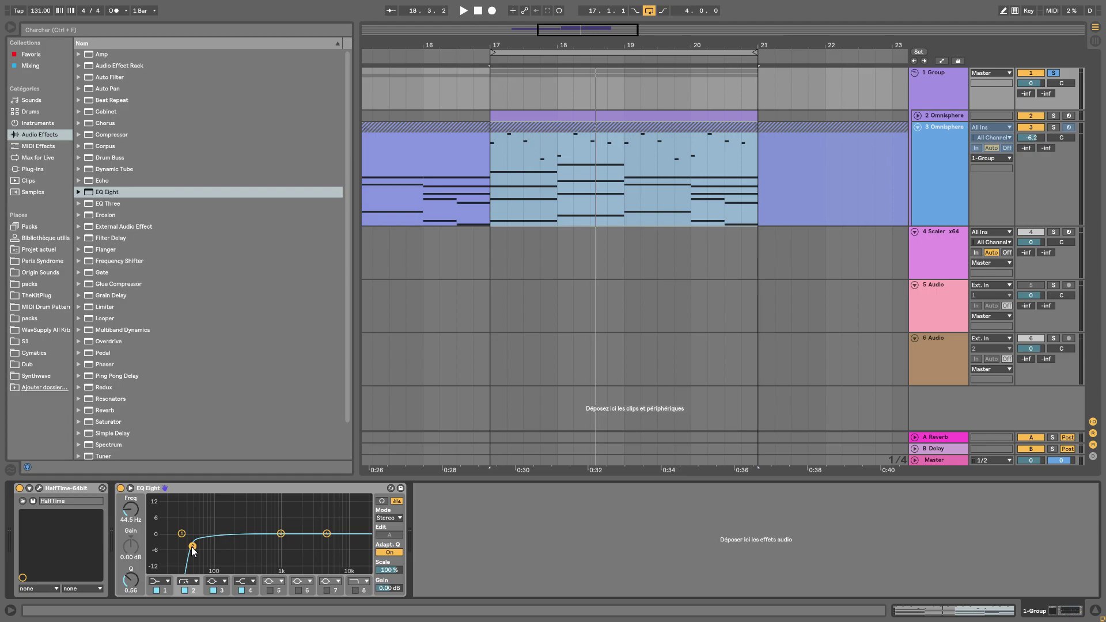
# Add a Reverb after EQ Eight on the group during playback and set its decay time to 1.28 s
pyautogui.press('space')
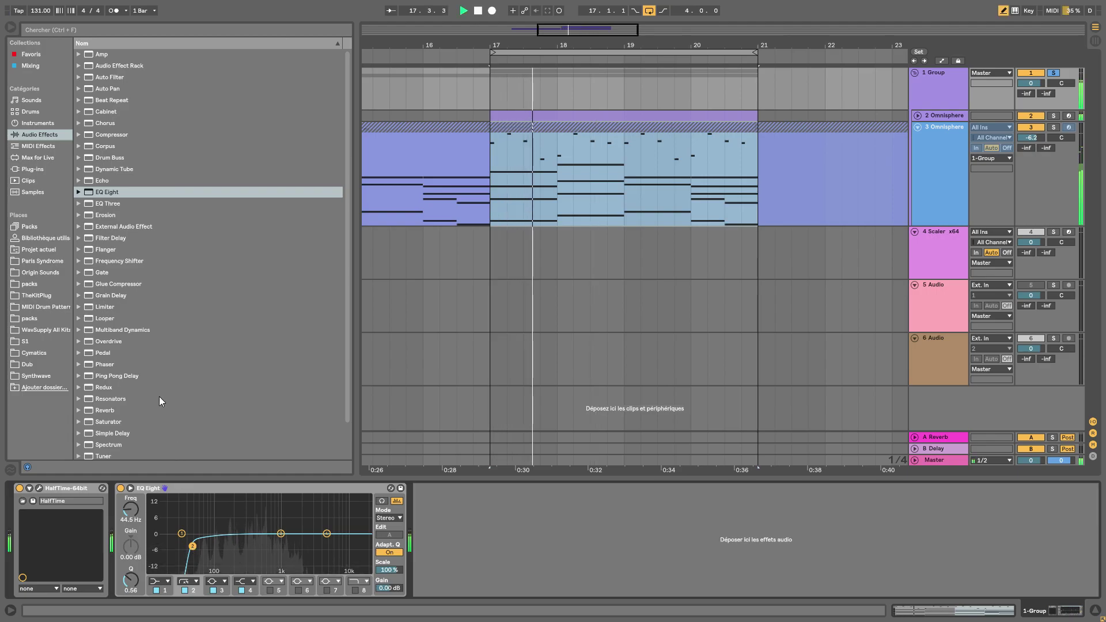
pyautogui.scroll(-2, 149, 416)
pyautogui.moveTo(115, 373); pyautogui.dragTo(466, 568)
pyautogui.moveTo(568, 581); pyautogui.dragTo(568, 579)
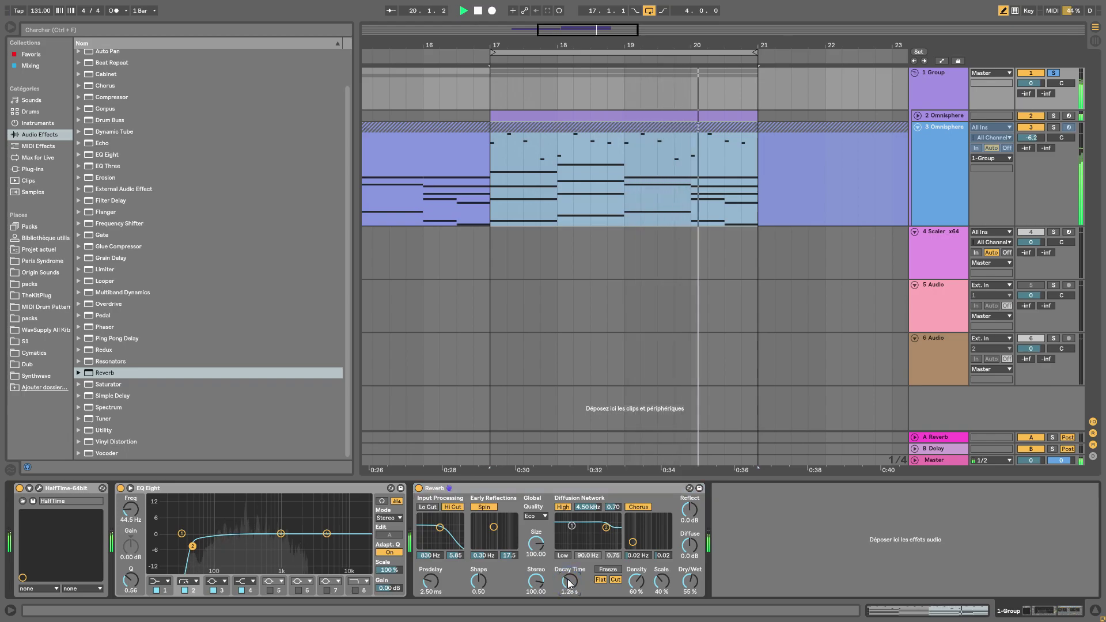
# Search the plug-ins for "rc-20", add RC-20 Retro Color after the Reverb on the group, and set its Noise to 13 %
pyautogui.click(33, 169)
pyautogui.scroll(-3, 100, 202)
pyautogui.click(72, 32)
pyautogui.write('rc-20')
pyautogui.moveTo(110, 54); pyautogui.dragTo(748, 552)
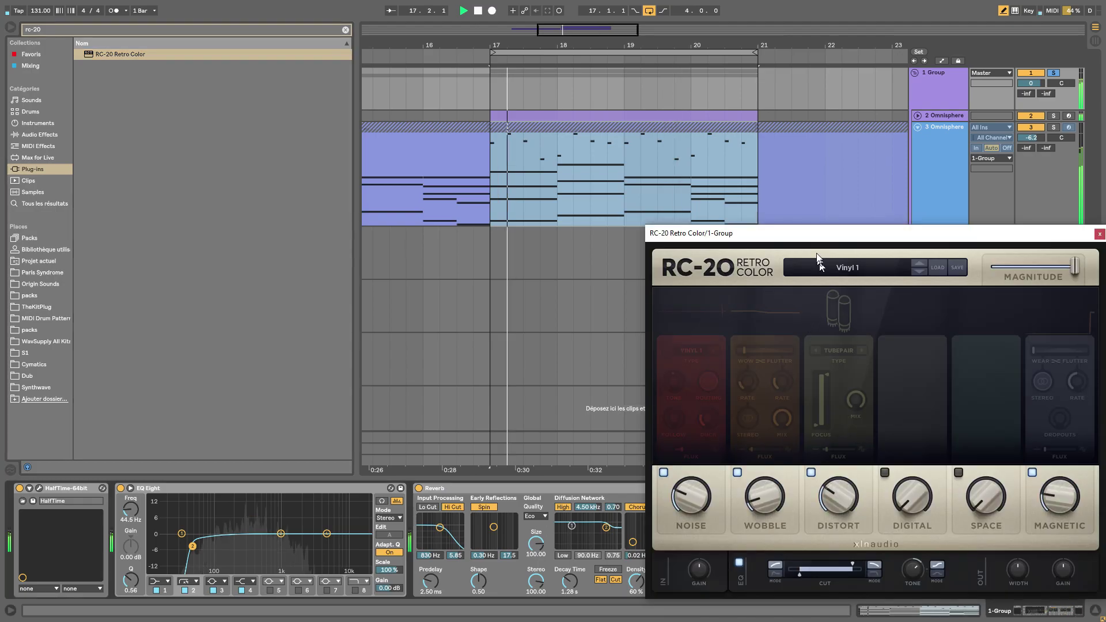
pyautogui.moveTo(720, 235); pyautogui.dragTo(351, 167)
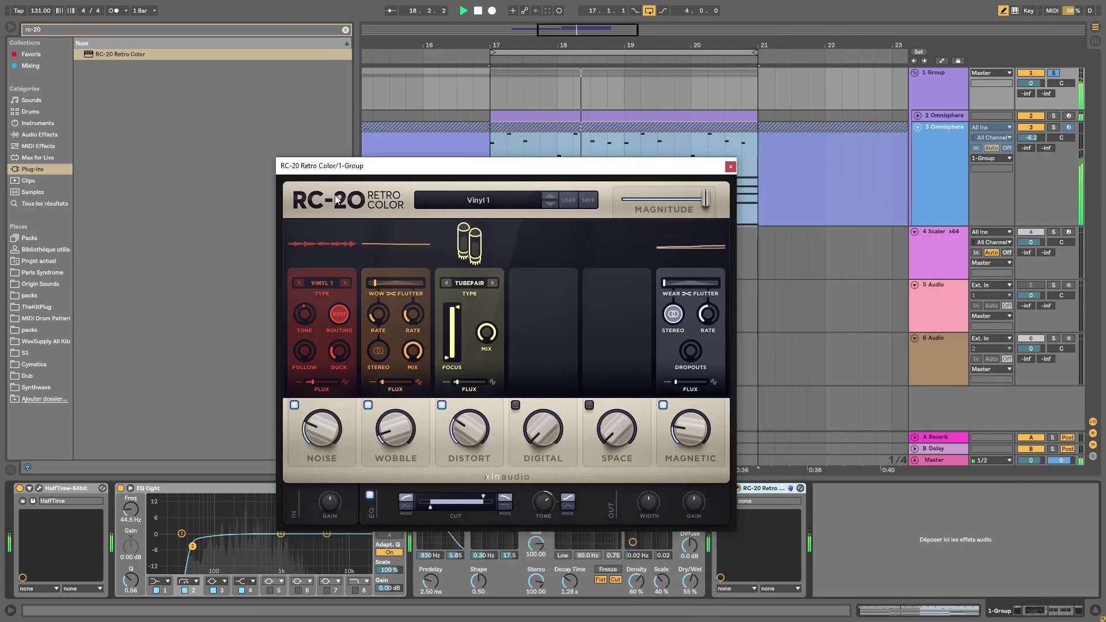
pyautogui.moveTo(321, 434); pyautogui.dragTo(327, 449)
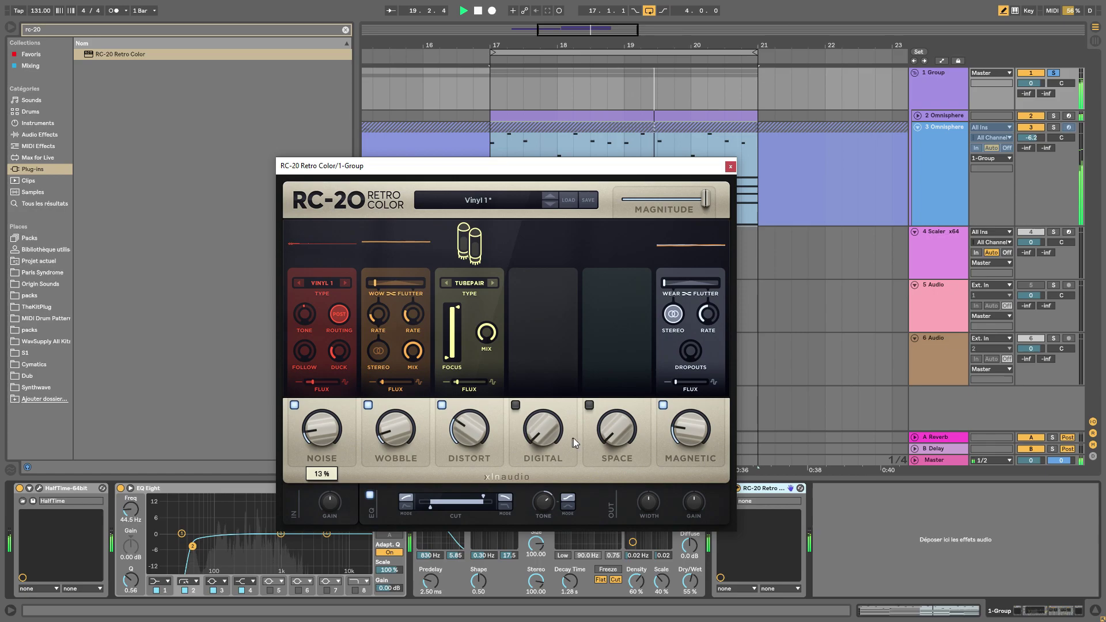
# Turn on RC-20's Space at 24 %, set Wobble to 15 % and Magnetic to 20 %, raise Distort slightly, and close the plug-in window
pyautogui.click(589, 405)
pyautogui.moveTo(617, 429); pyautogui.dragTo(622, 393)
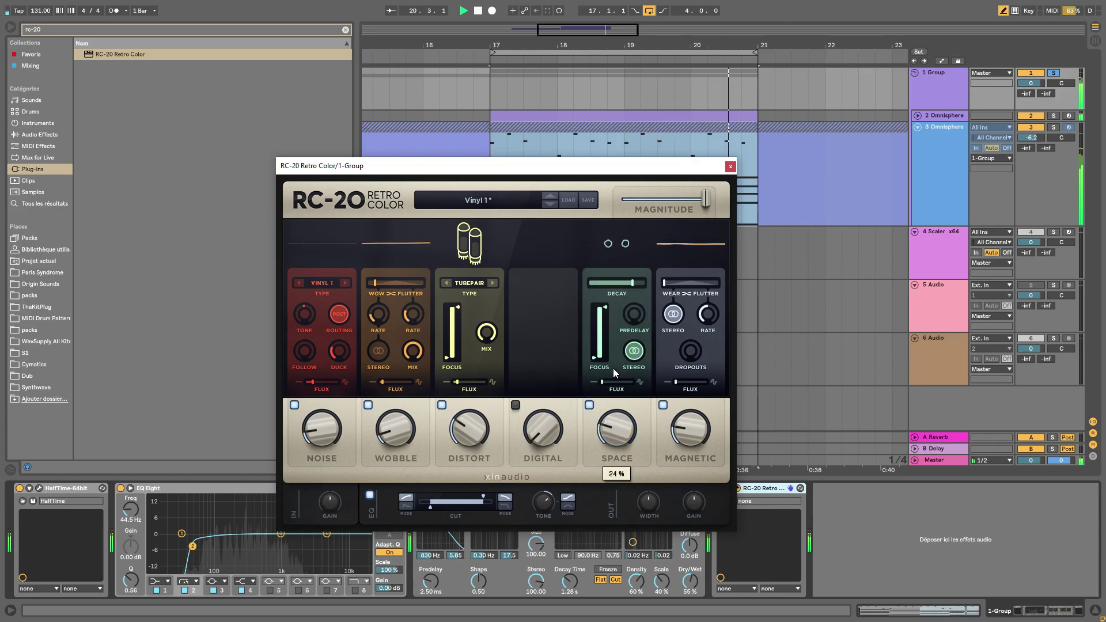
pyautogui.click(392, 432)
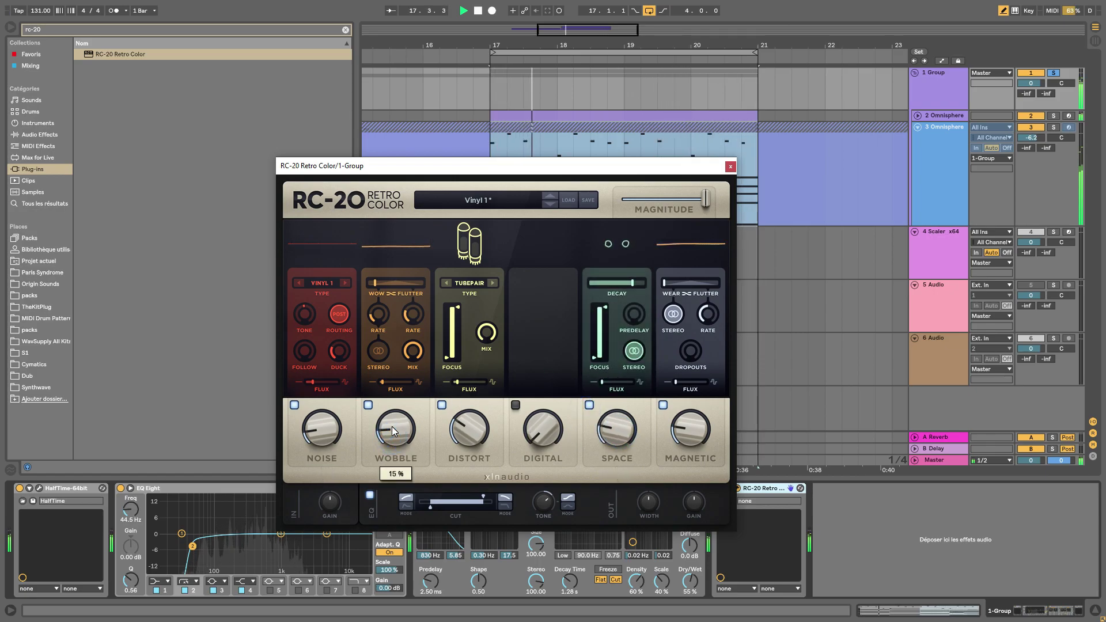
pyautogui.click(469, 419)
pyautogui.click(690, 429)
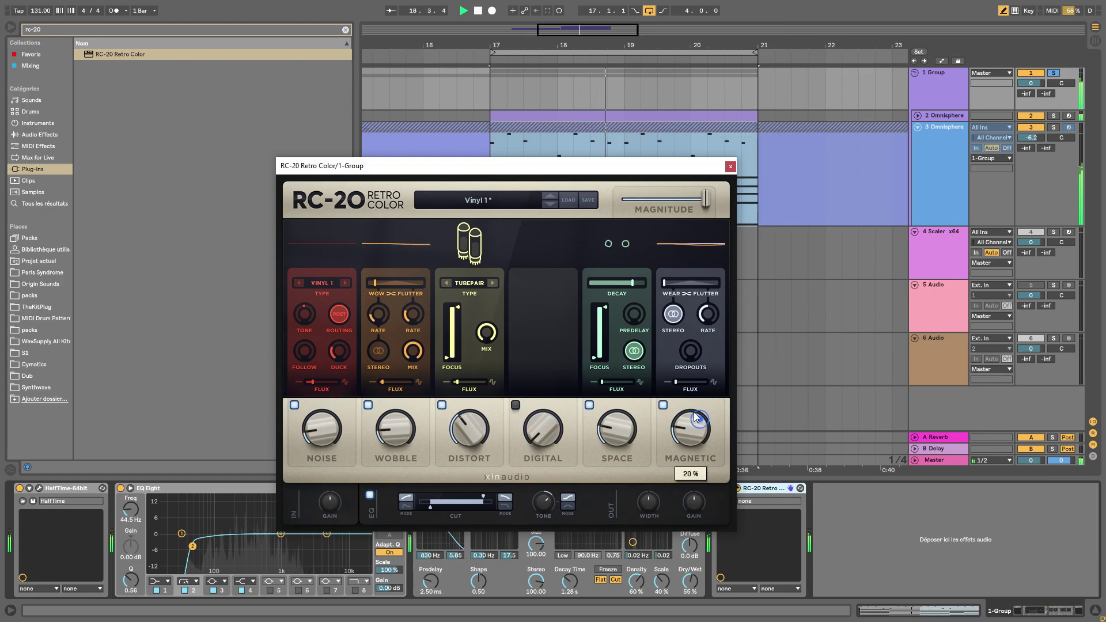
pyautogui.click(729, 166)
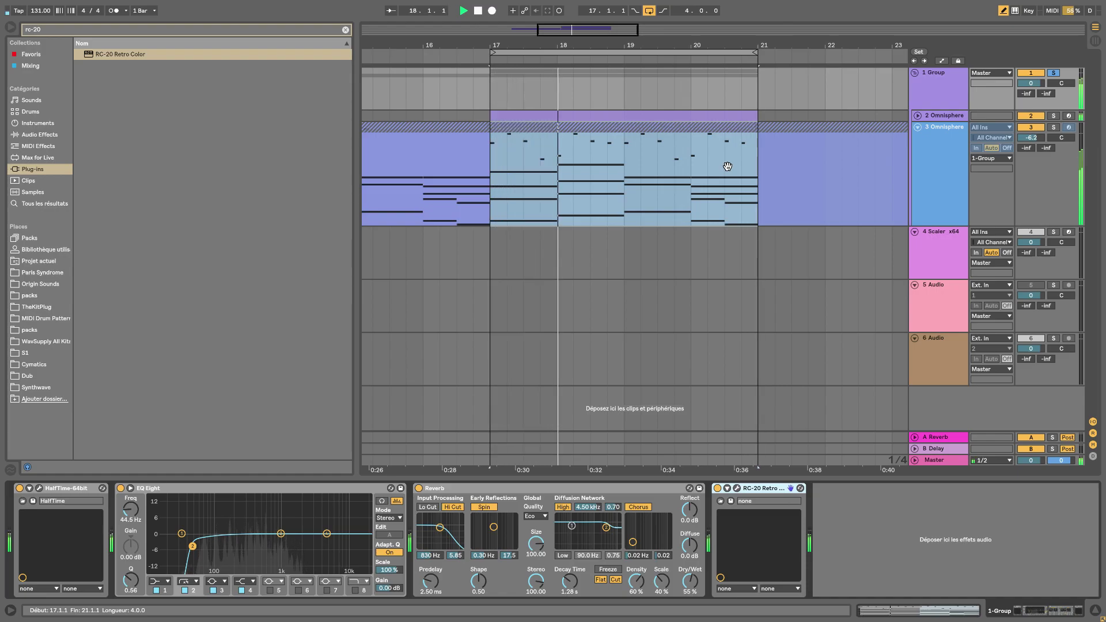
# Stop the loop playback and clear the "rc-20" search from the browser
pyautogui.moveTo(664, 45); pyautogui.dragTo(664, 47)
pyautogui.press('space')
pyautogui.click(346, 28)
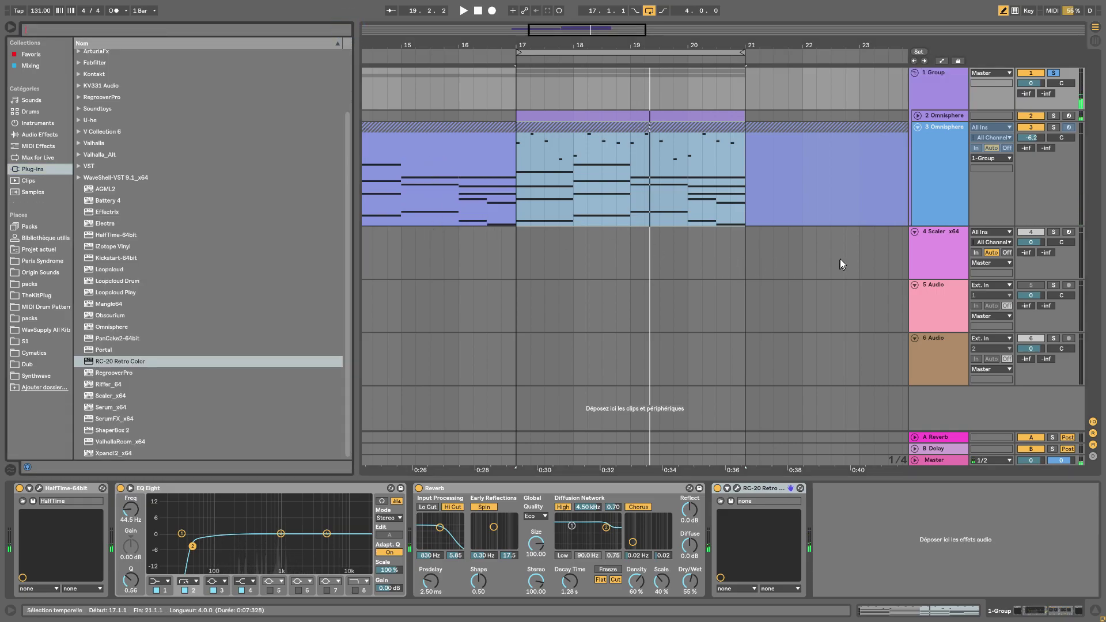
# Collapse the second Omnisphere track, rename the group track as Sample and take it out of solo
pyautogui.click(917, 126)
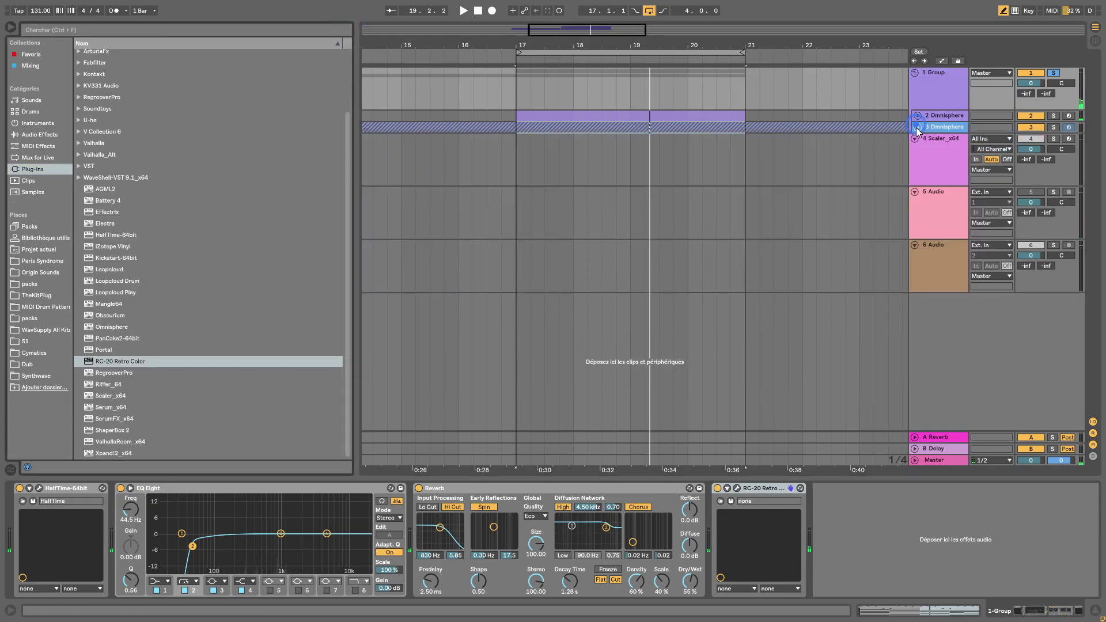
pyautogui.rightClick(932, 76)
pyautogui.click(958, 123)
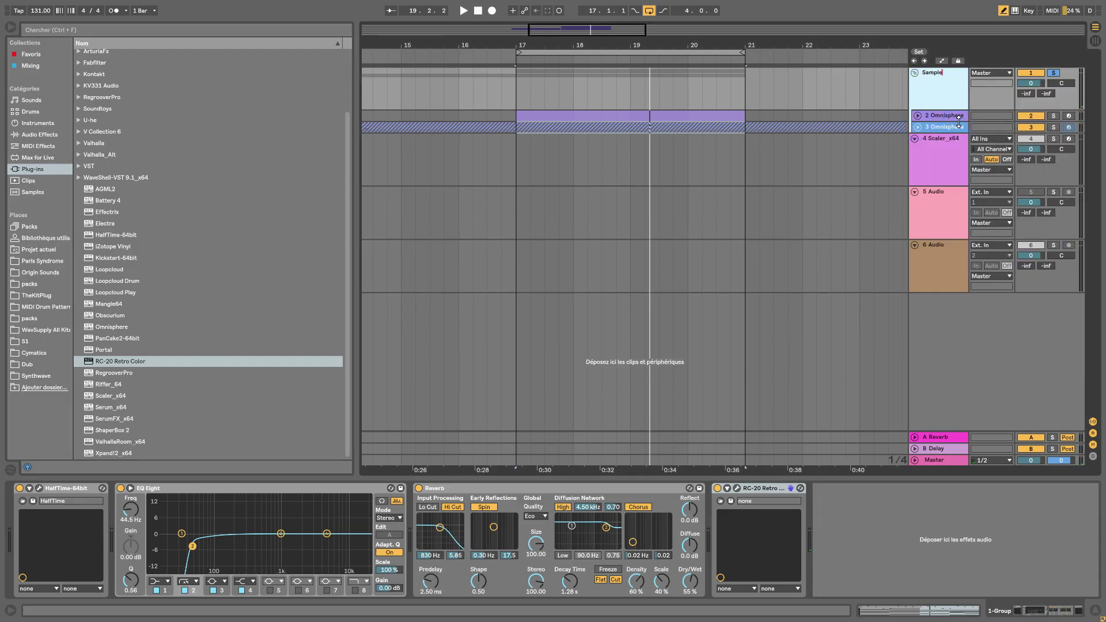
pyautogui.click(1053, 75)
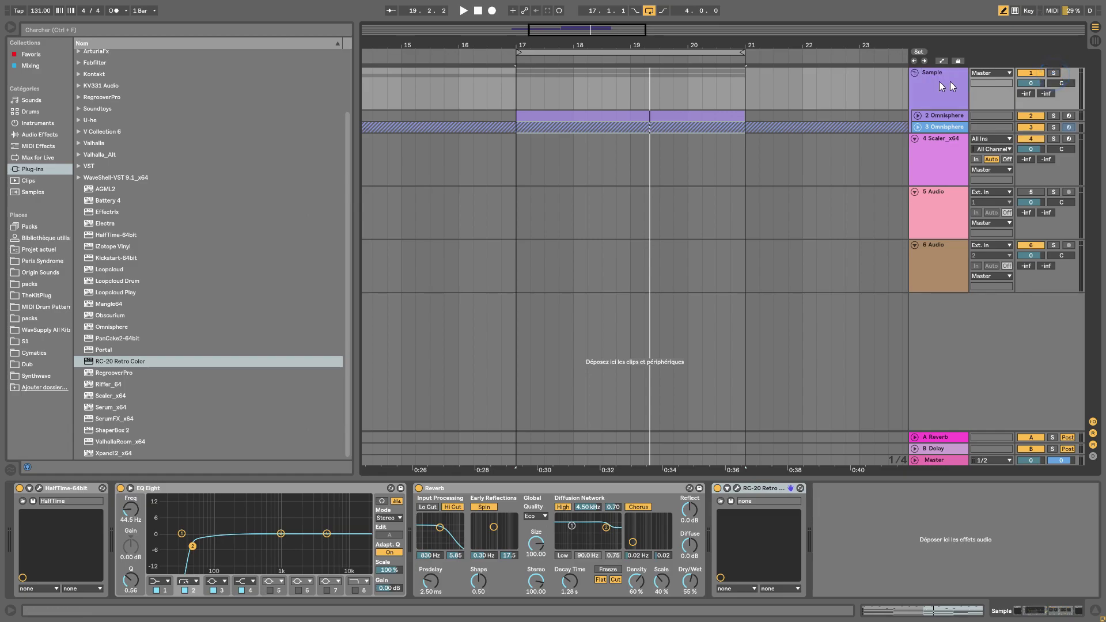
# Search the TheKitPlug folder for "808" and audition the Hermes, LionOrder, Piru and Subzero samples in the Nick Mira - Bodega kit
pyautogui.click(57, 32)
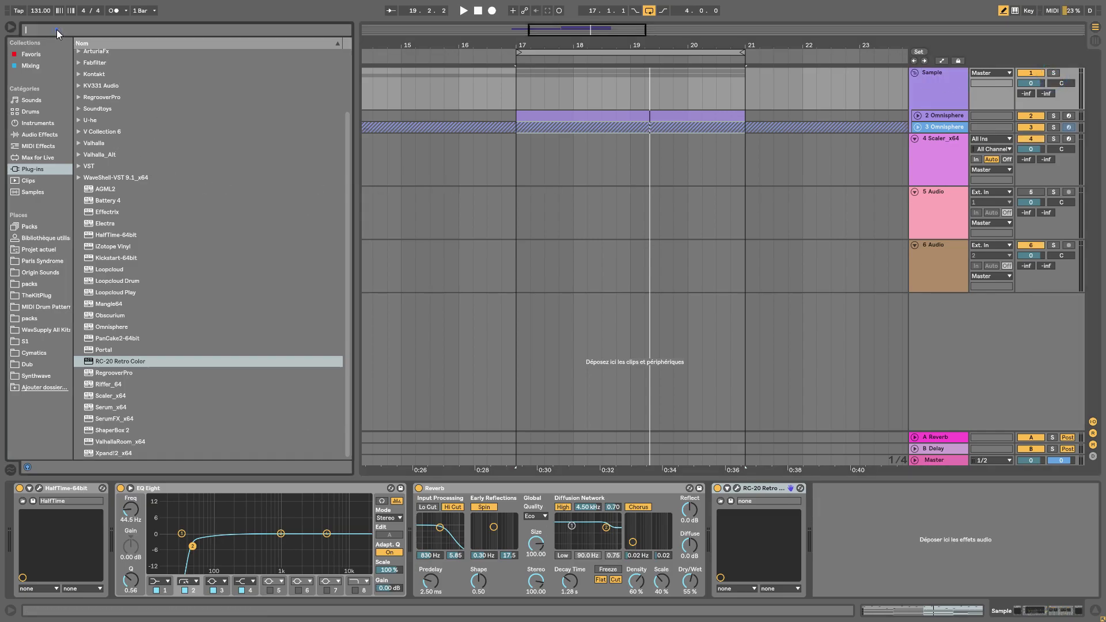
pyautogui.write('808')
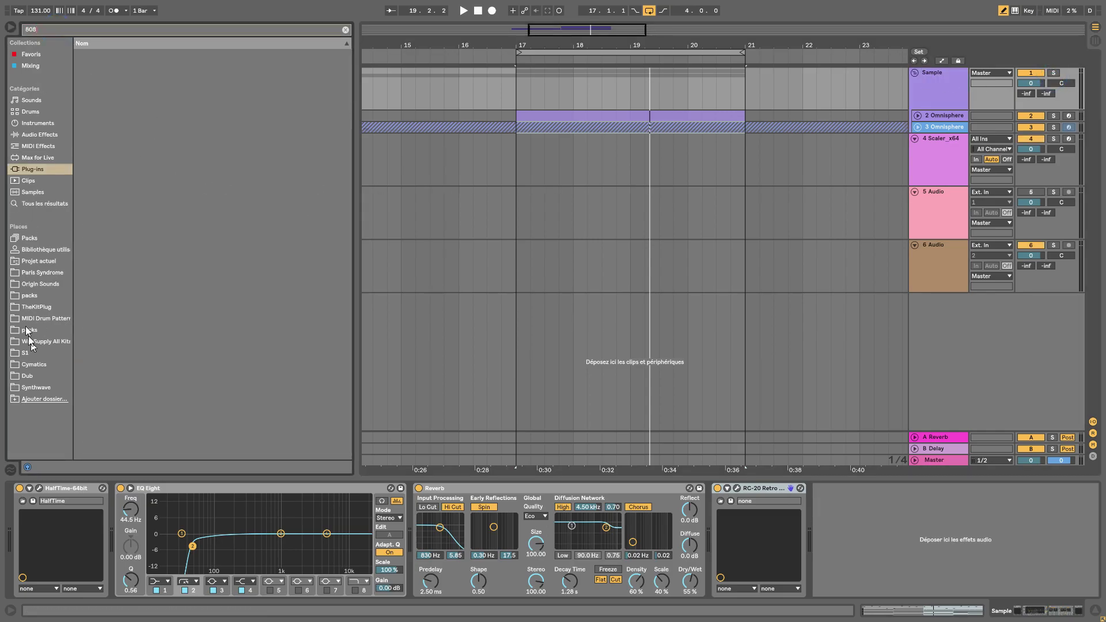
pyautogui.click(28, 307)
pyautogui.click(79, 112)
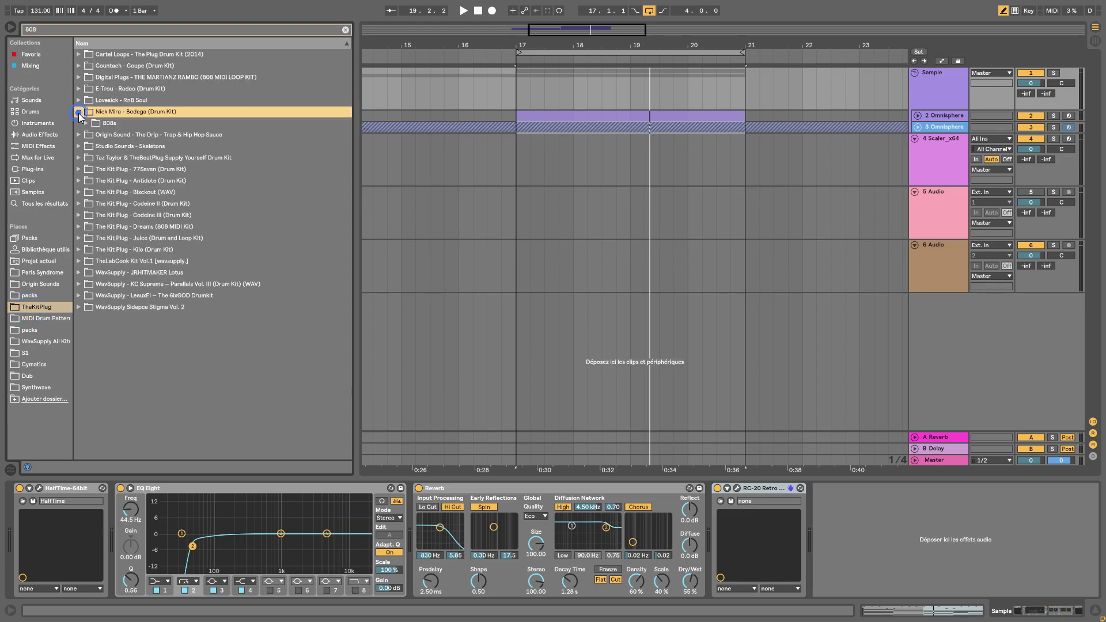
pyautogui.click(86, 123)
pyautogui.click(115, 158)
pyautogui.click(118, 194)
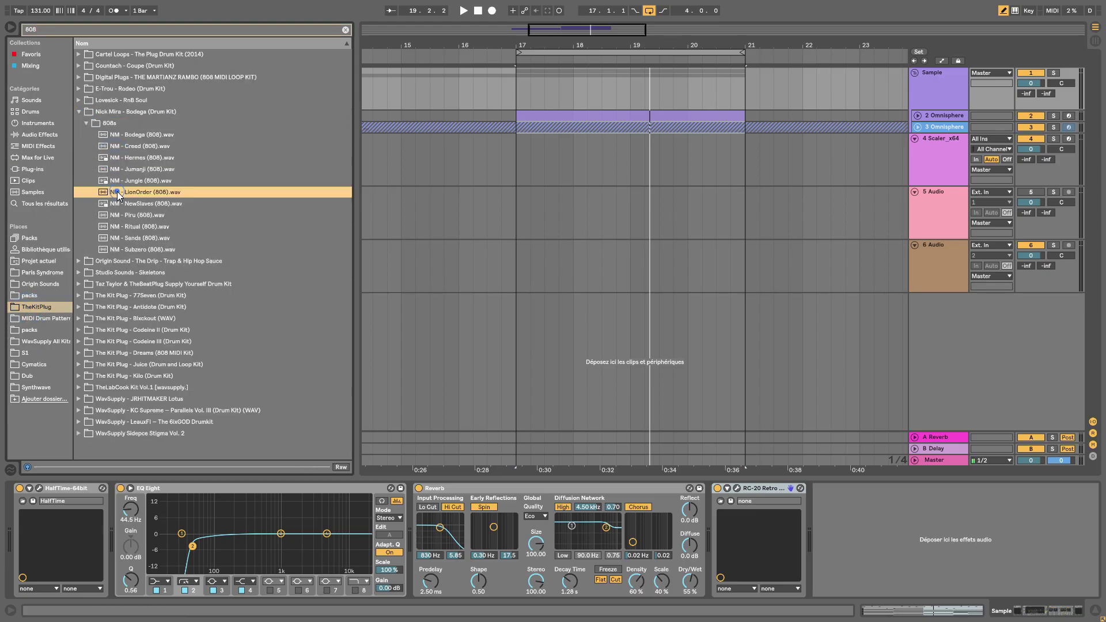
pyautogui.click(107, 215)
pyautogui.click(121, 249)
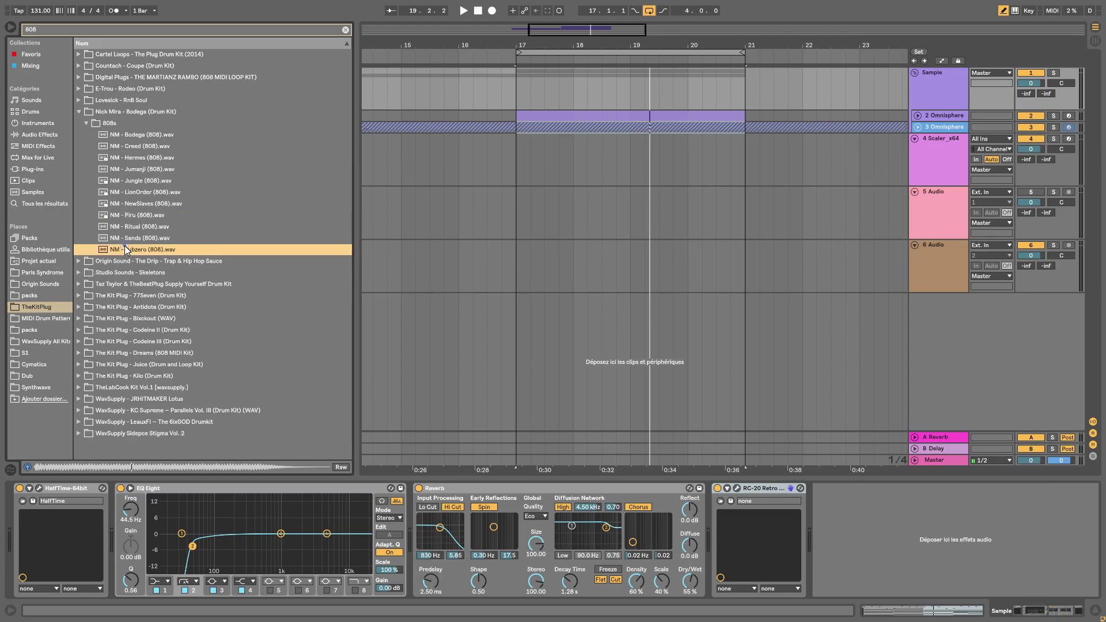
# Open the 808 folder of Origin Sound - The Drip and audition the Headache and Future 808 samples
pyautogui.click(82, 264)
pyautogui.click(86, 135)
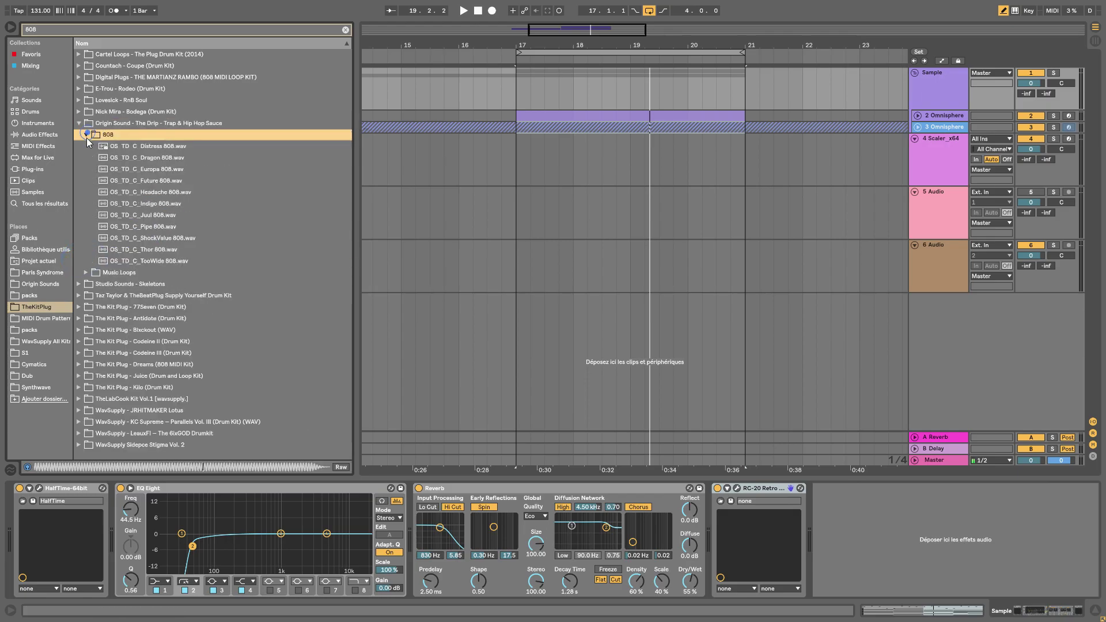
pyautogui.click(117, 193)
pyautogui.click(127, 183)
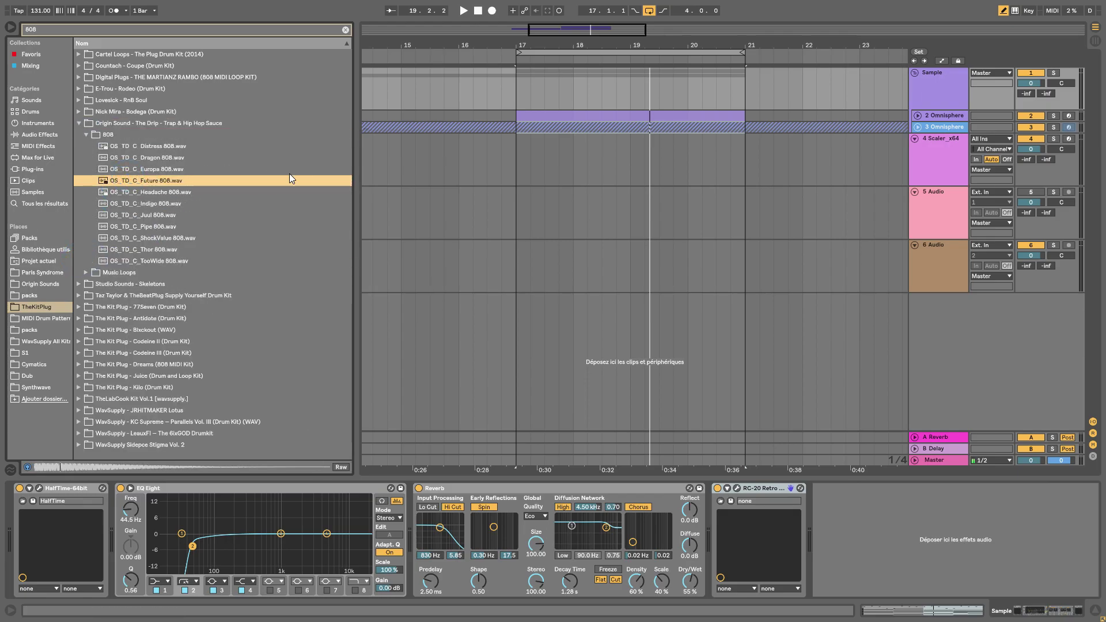
# Play the melody loop from bar 17 and audition the Indigo, Juul and Pipe 808 samples against it
pyautogui.click(512, 60)
pyautogui.click(121, 201)
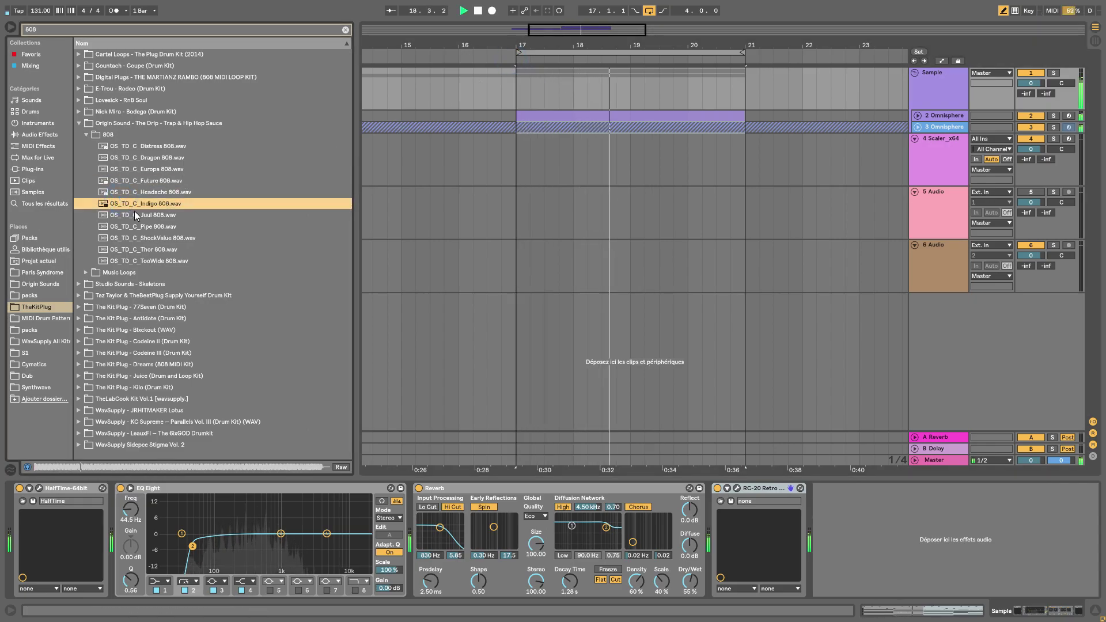
pyautogui.click(135, 214)
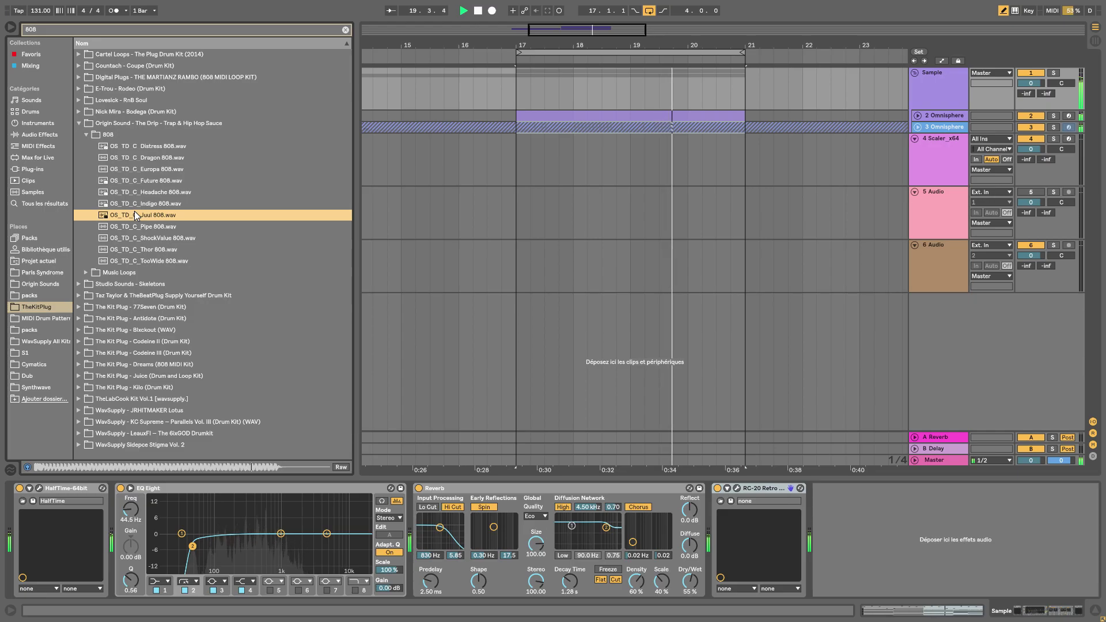
pyautogui.click(133, 225)
pyautogui.click(133, 215)
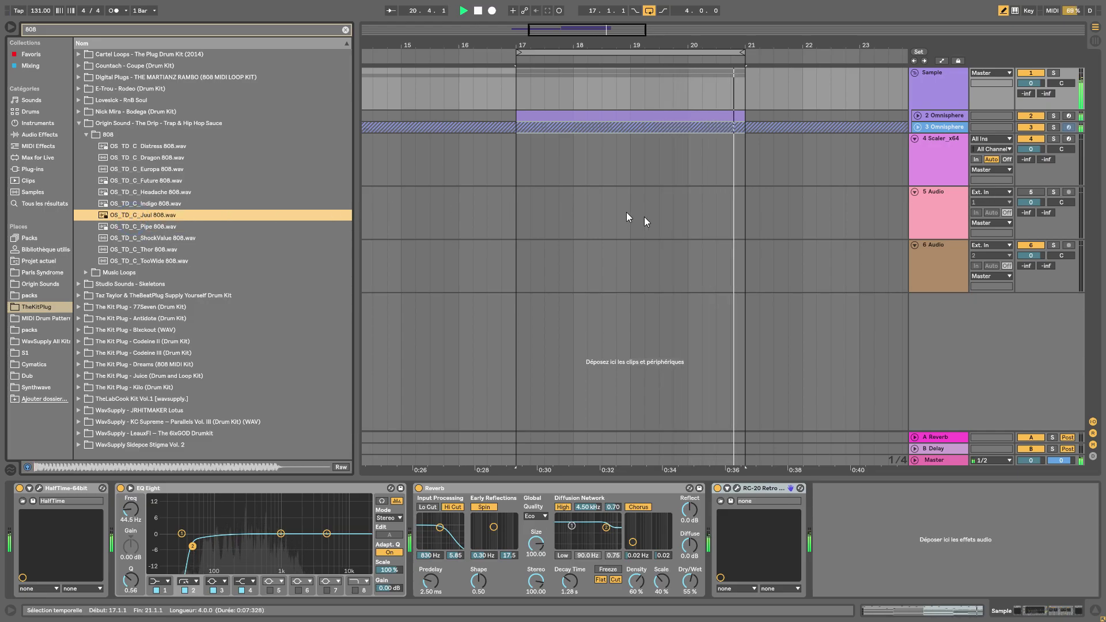
# Insert a MIDI track below the second Omnisphere track and load OS_TD_C_Juul 808.wav onto it as an instrument
pyautogui.click(949, 126)
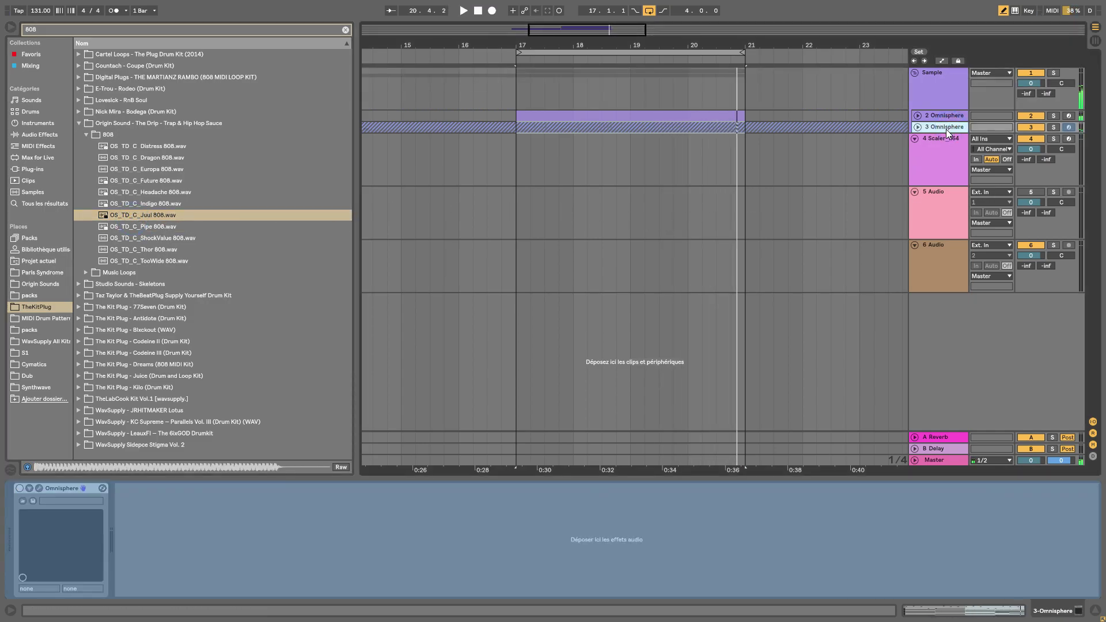
pyautogui.press('super+shift+t')
pyautogui.click(936, 141)
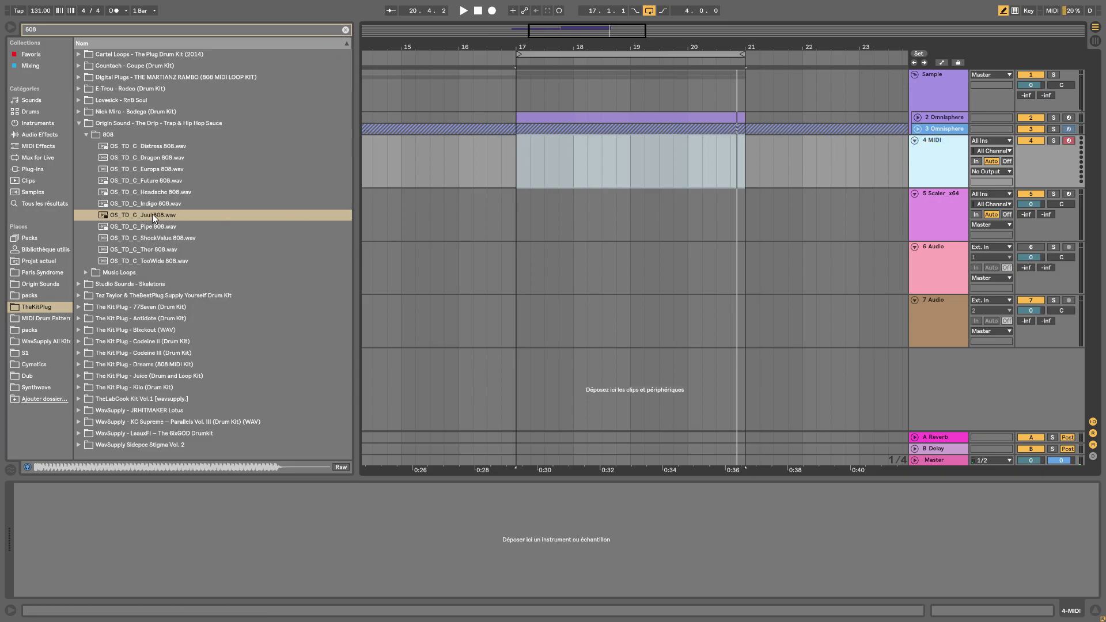
pyautogui.moveTo(154, 219); pyautogui.dragTo(88, 544)
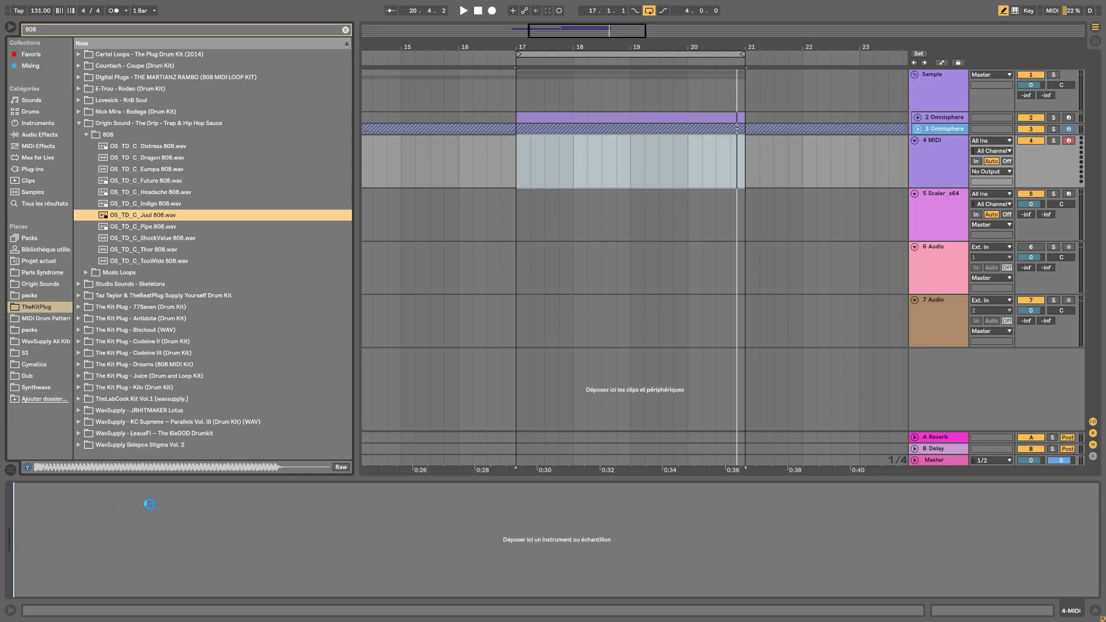
pyautogui.moveTo(150, 504); pyautogui.dragTo(151, 504)
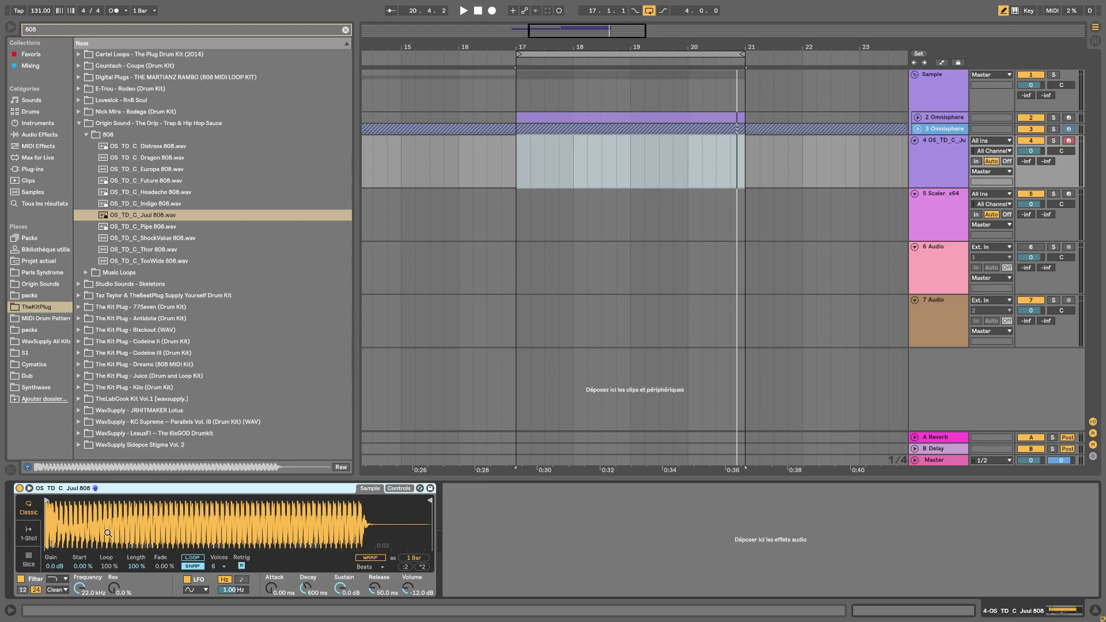
# Convert the Juul 808 Simpler to a Sampler and set its voices to 1
pyautogui.rightClick(191, 491)
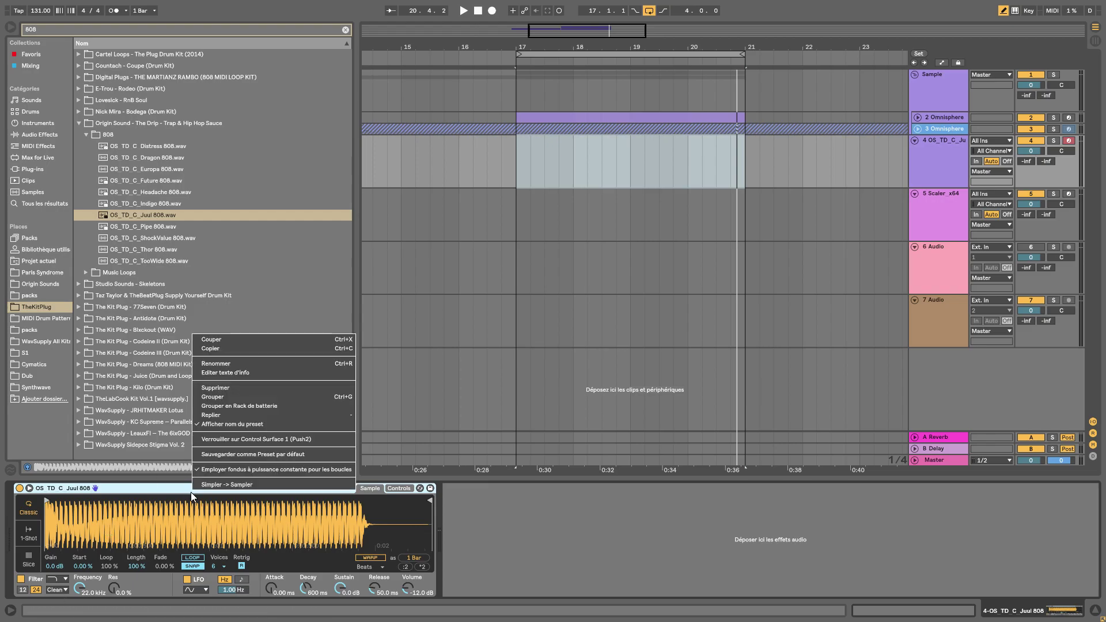
pyautogui.click(221, 485)
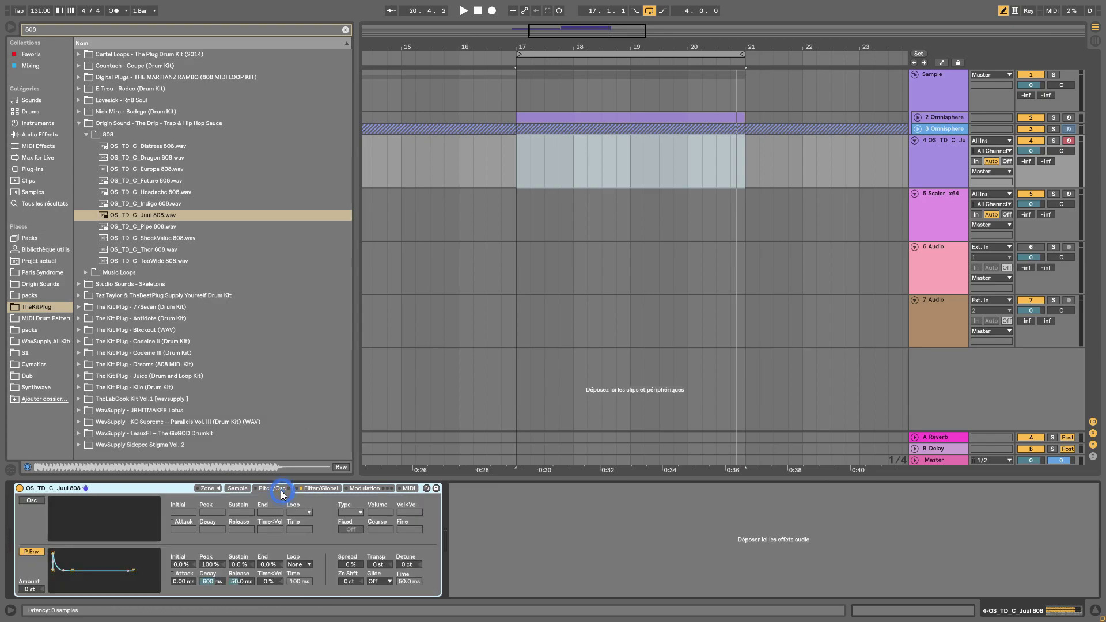
pyautogui.click(315, 489)
pyautogui.click(417, 589)
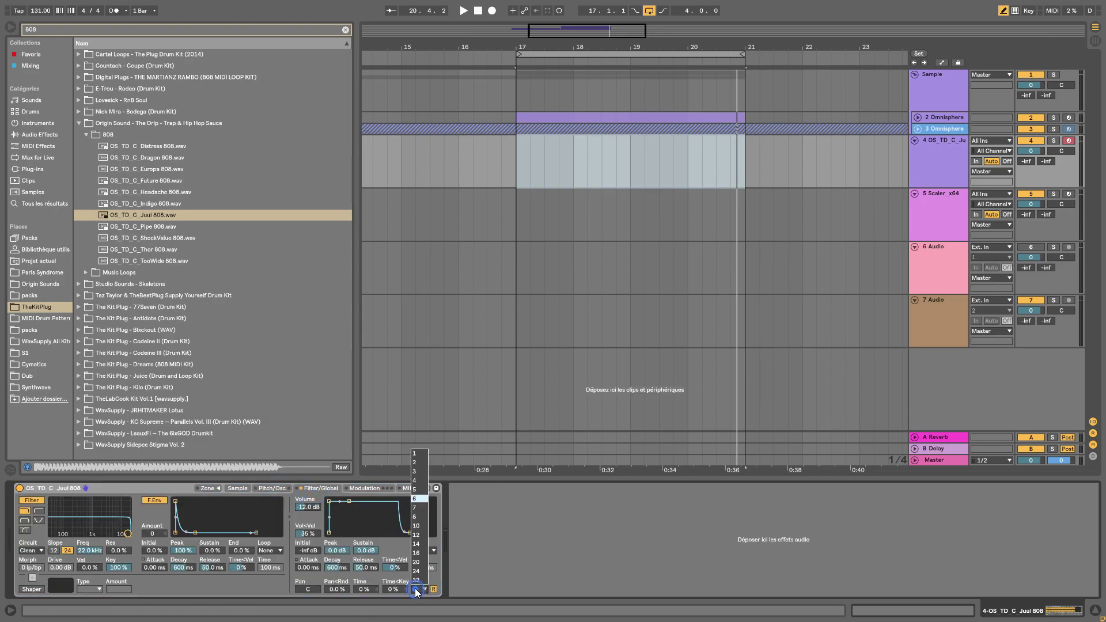
pyautogui.click(420, 455)
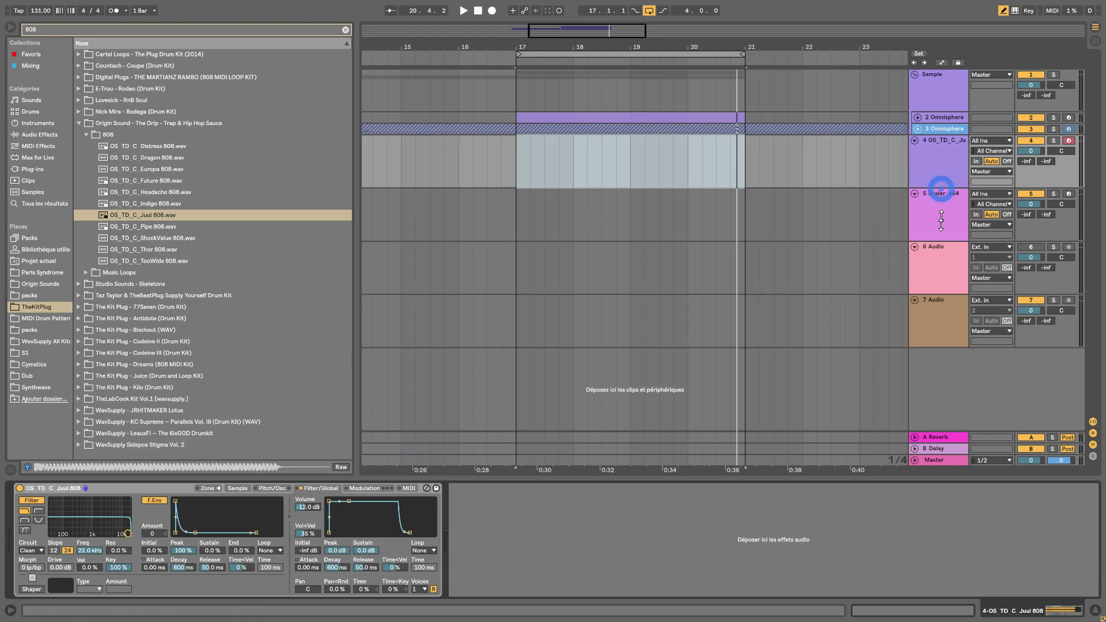
# Enlarge the 808 track and insert an empty MIDI clip on it from bar 17 to bar 21
pyautogui.moveTo(941, 219); pyautogui.dragTo(941, 229)
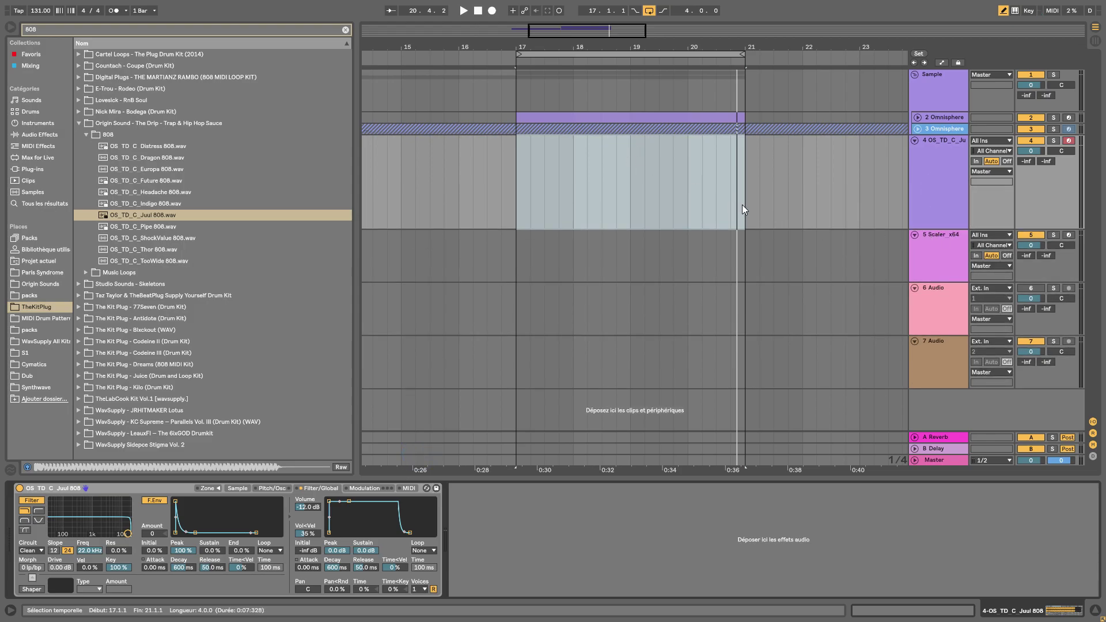
pyautogui.moveTo(742, 205); pyautogui.dragTo(542, 207)
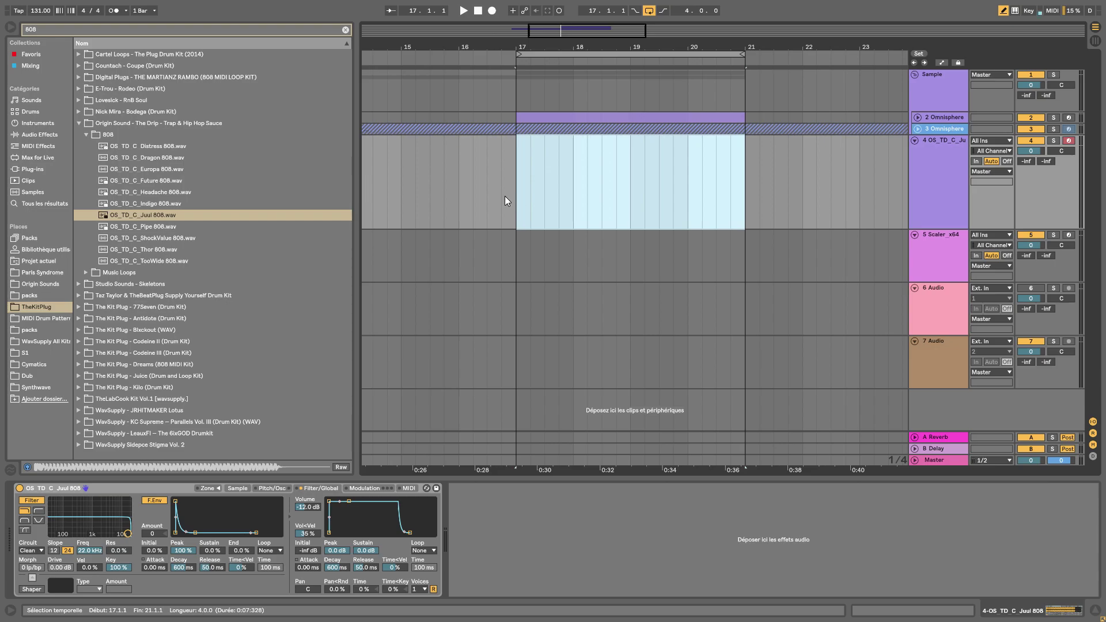
pyautogui.hotkey('ctrl', 'shift', 'm')
# Expand the second Omnisphere track, copy its bar 17–21 clip onto the 808 track, and open the copy in an enlarged note editor
pyautogui.click(917, 129)
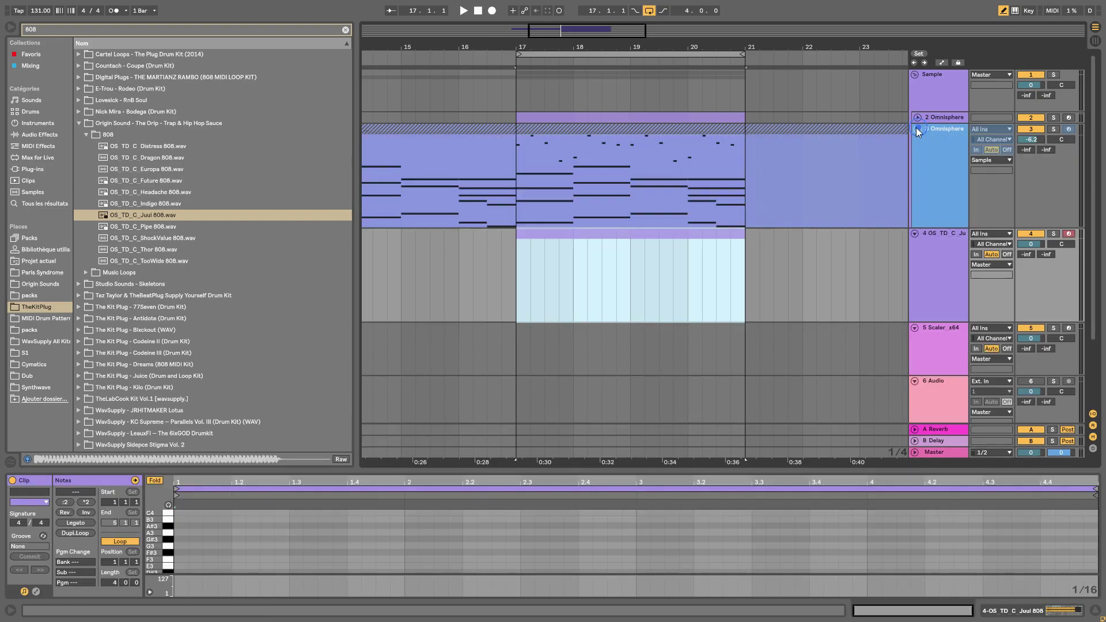
pyautogui.click(610, 140)
pyautogui.moveTo(610, 140); pyautogui.dragTo(615, 266)
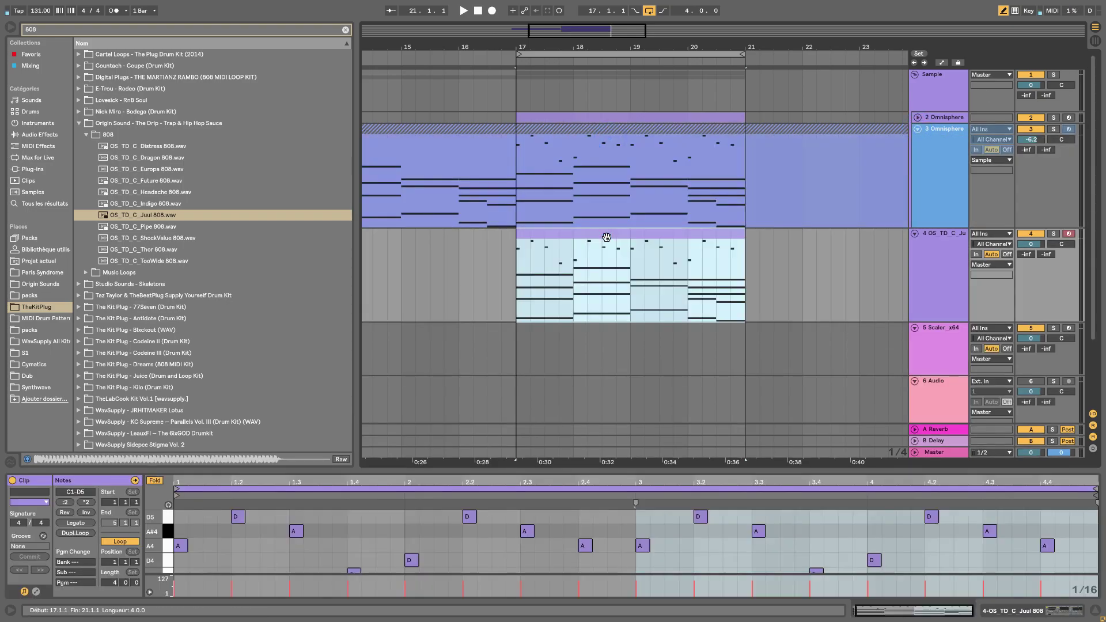
pyautogui.click(606, 237)
pyautogui.moveTo(666, 471); pyautogui.dragTo(756, 73)
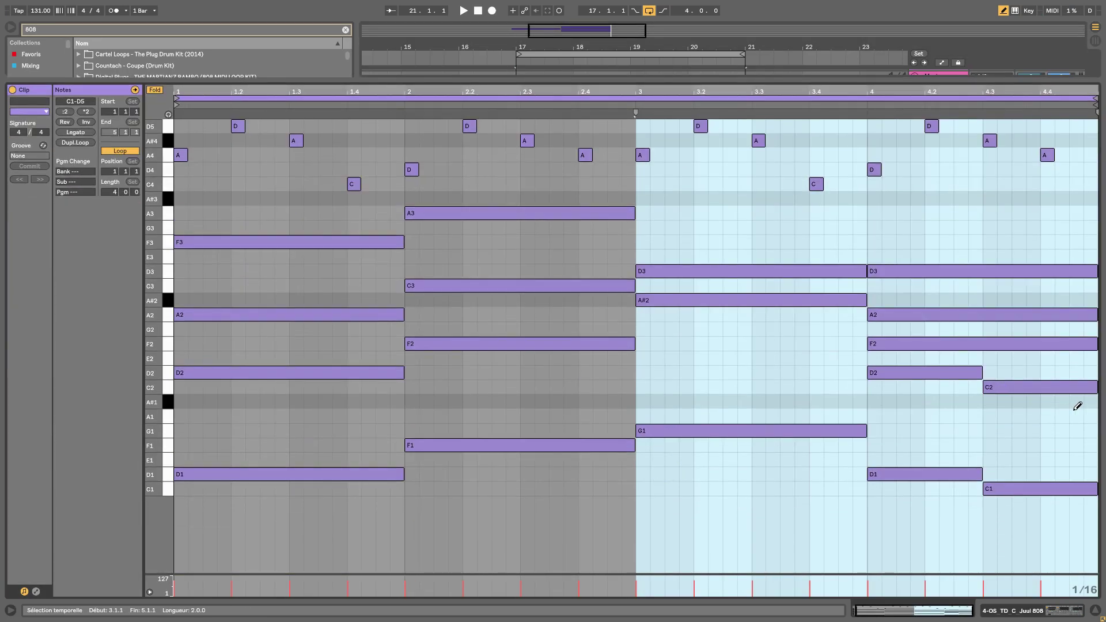
# Delete all notes from C2 to D5 and the stray short G1 near the end of the 808 clip, keeping only the lowest bass line
pyautogui.click(1075, 431)
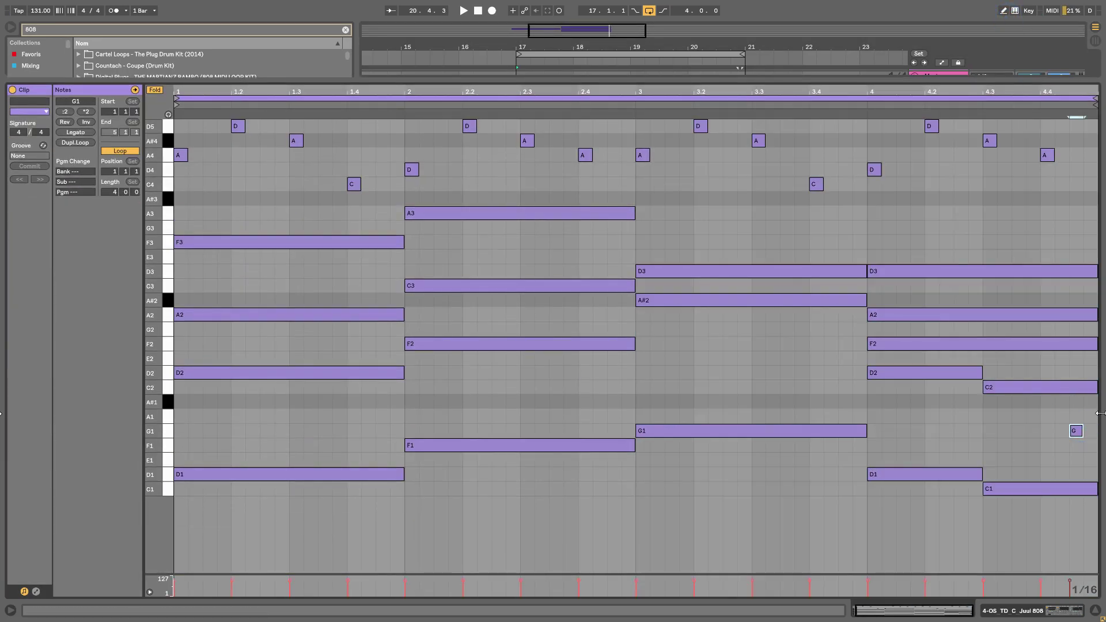
pyautogui.moveTo(1087, 407); pyautogui.dragTo(357, 137)
pyautogui.moveTo(262, 137); pyautogui.dragTo(180, 122)
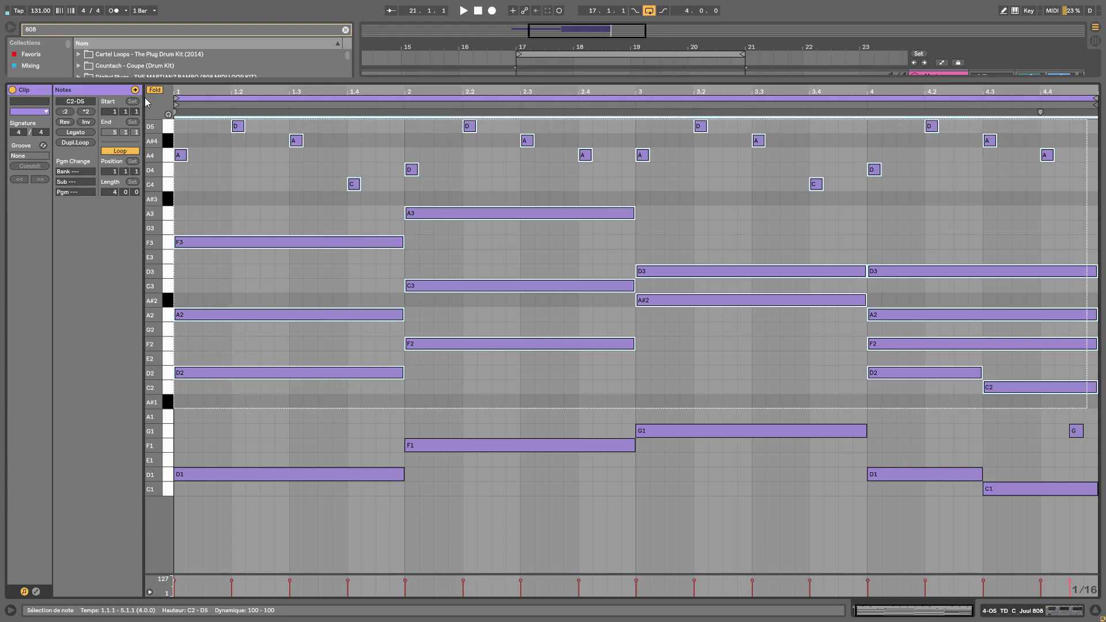
pyautogui.press('Delete')
pyautogui.doubleClick(1075, 431)
# Transpose all remaining notes of the 808 clip up two octaves and start playback
pyautogui.moveTo(1063, 531); pyautogui.dragTo(226, 362)
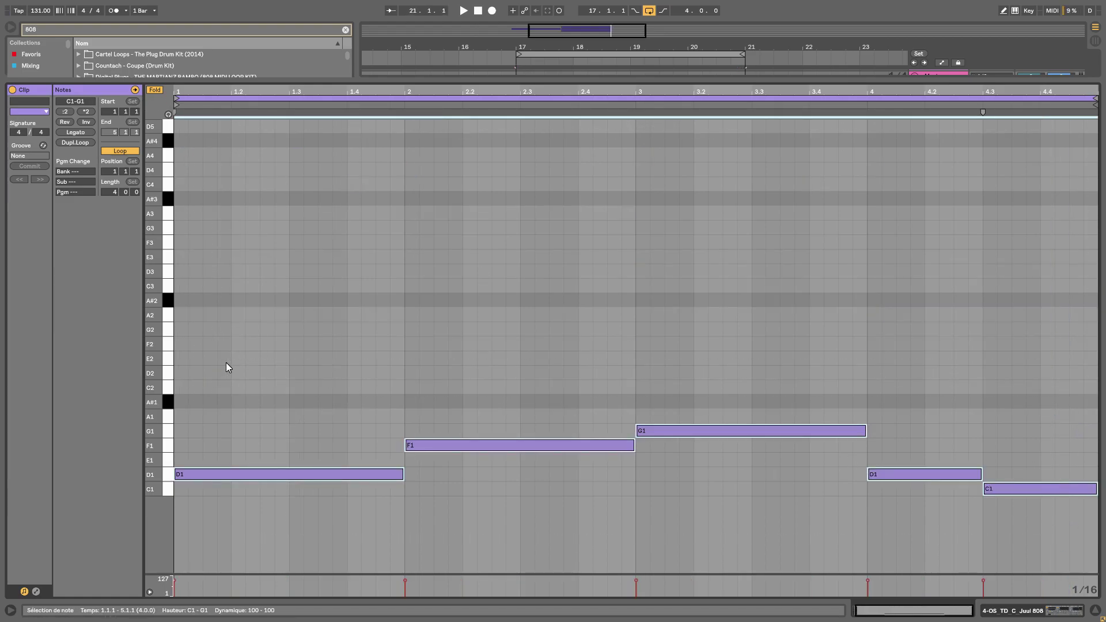
pyautogui.hotkey('shift', 'Up')
pyautogui.hotkey('shift', 'Up')
pyautogui.press('space')
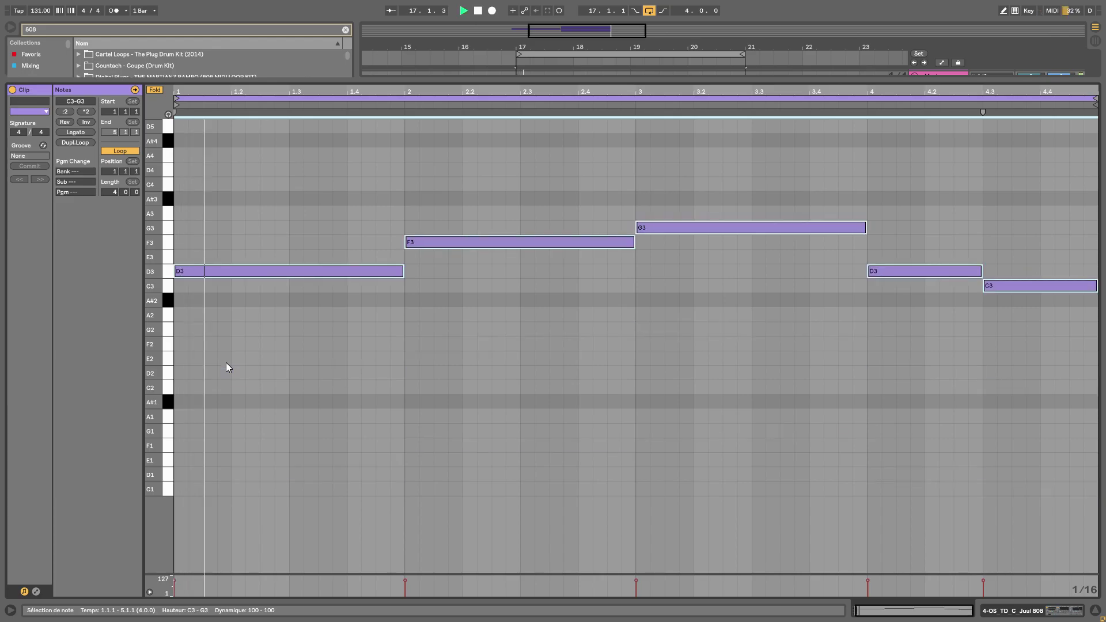
# Enlarge the 808 track in the arrangement and reopen its bar 17–21 clip in a taller note editor
pyautogui.moveTo(560, 79); pyautogui.dragTo(558, 519)
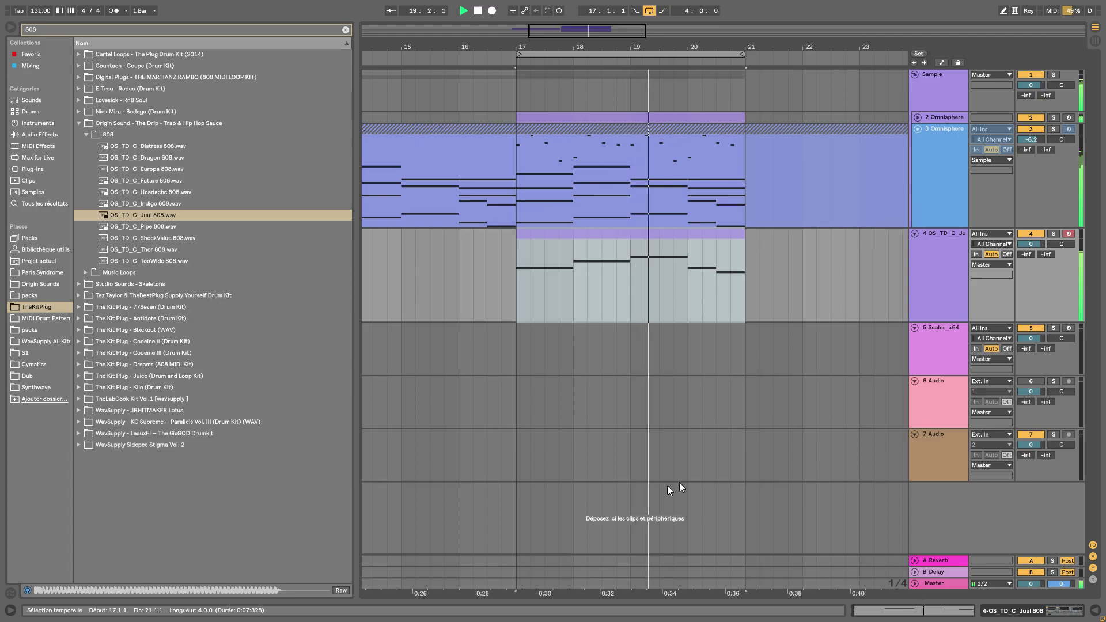
pyautogui.moveTo(940, 323); pyautogui.dragTo(939, 352)
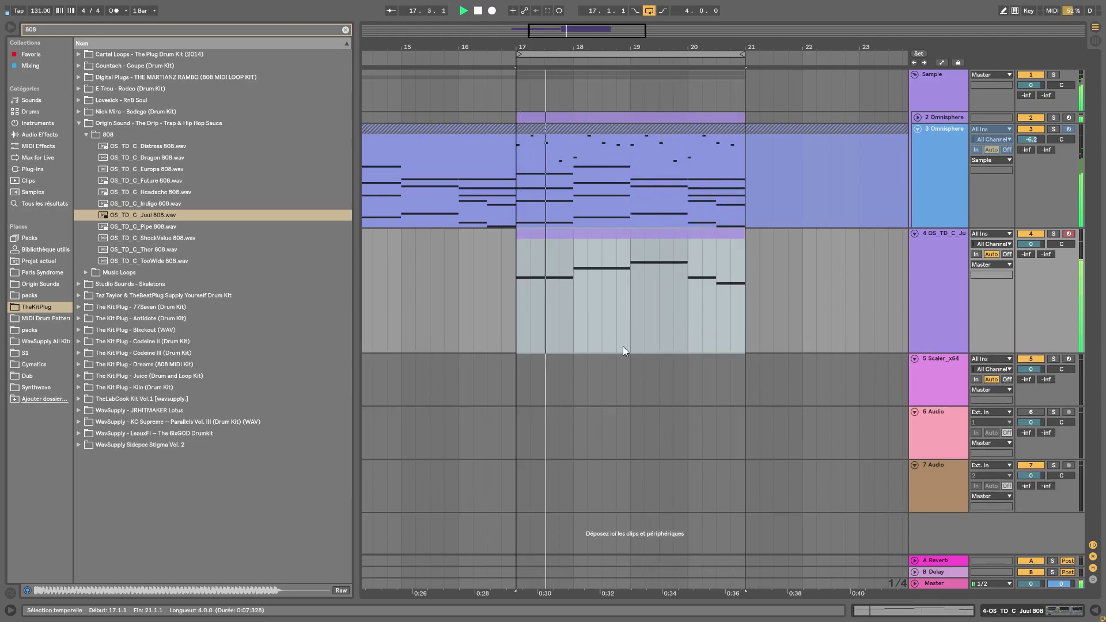
pyautogui.click(586, 230)
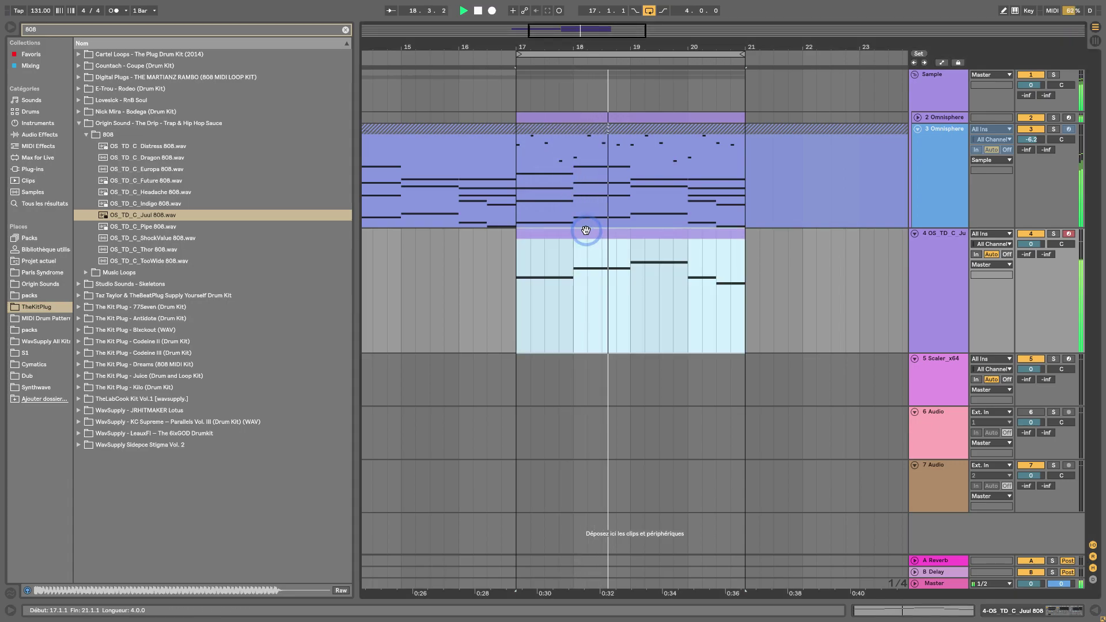
pyautogui.doubleClick(586, 230)
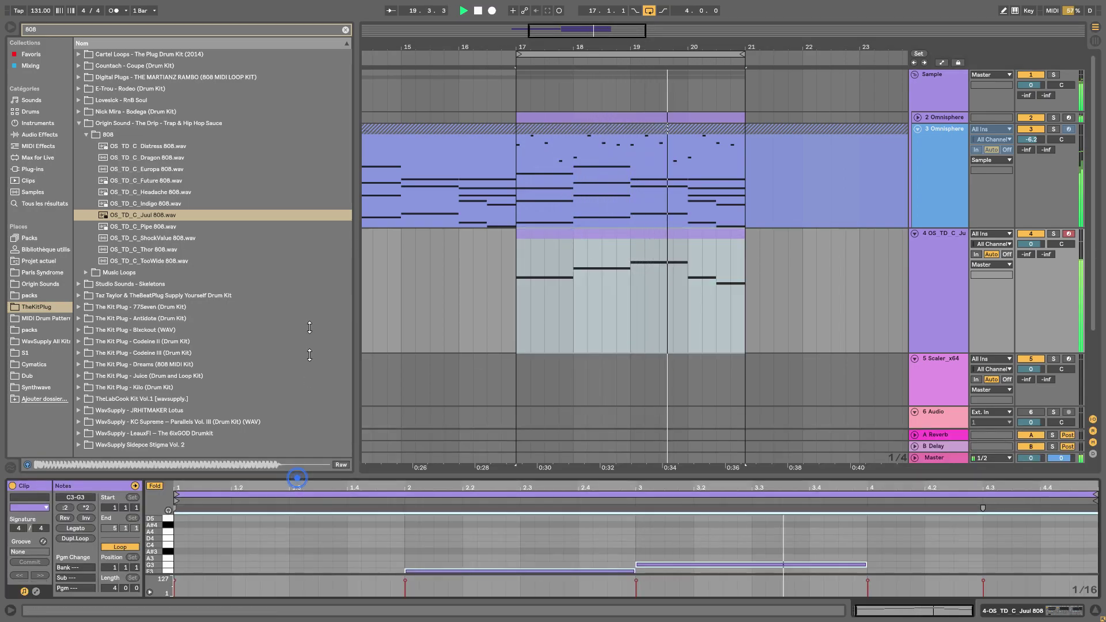
pyautogui.moveTo(297, 478); pyautogui.dragTo(297, 287)
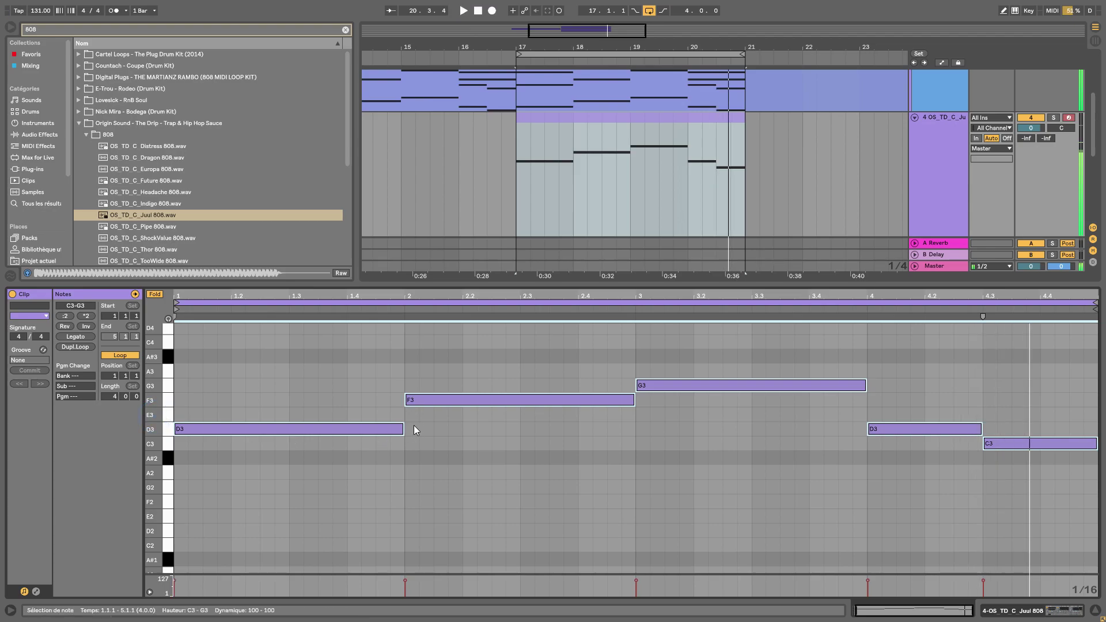
pyautogui.moveTo(403, 428)
pyautogui.mouseDown()
pyautogui.moveTo(207, 427)
pyautogui.moveTo(348, 426)
pyautogui.moveTo(333, 427)
pyautogui.mouseUp()
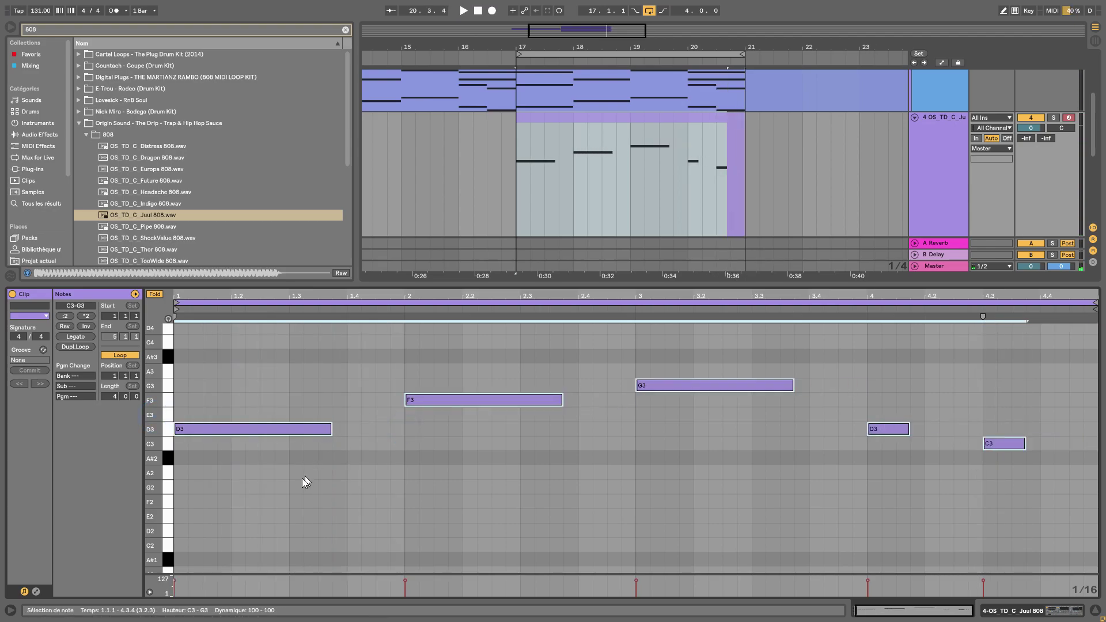
pyautogui.click(315, 460)
pyautogui.hotkey('ctrl', 'z')
pyautogui.click(421, 499)
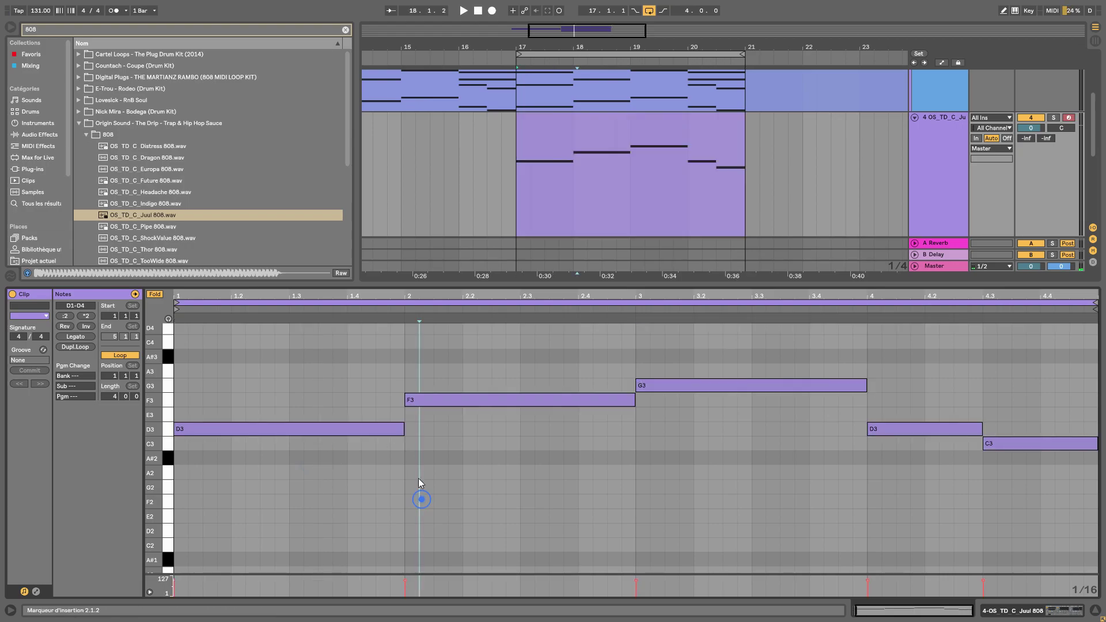
# Shorten the opening D3 of the 808 clip to one beat, place a second one-beat D3 at 1.3.2, and play the pattern
pyautogui.moveTo(405, 428); pyautogui.dragTo(315, 431)
pyautogui.press('space')
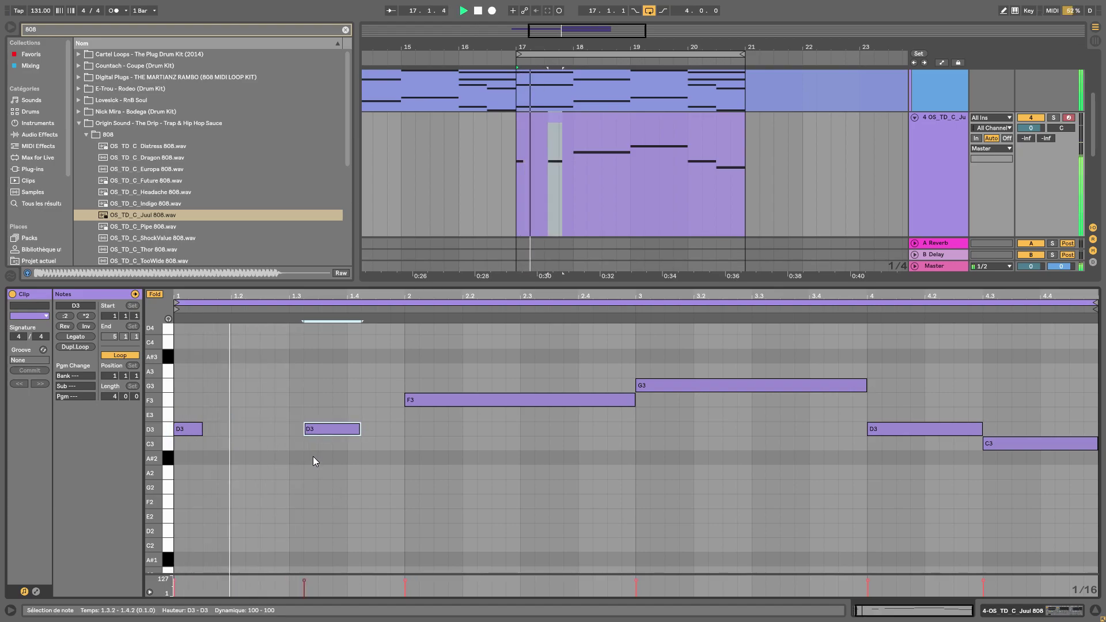
pyautogui.press('space')
pyautogui.moveTo(180, 428); pyautogui.dragTo(235, 430)
pyautogui.press('space')
pyautogui.press('space')
pyautogui.moveTo(275, 296); pyautogui.dragTo(290, 296)
pyautogui.moveTo(195, 429); pyautogui.dragTo(197, 433)
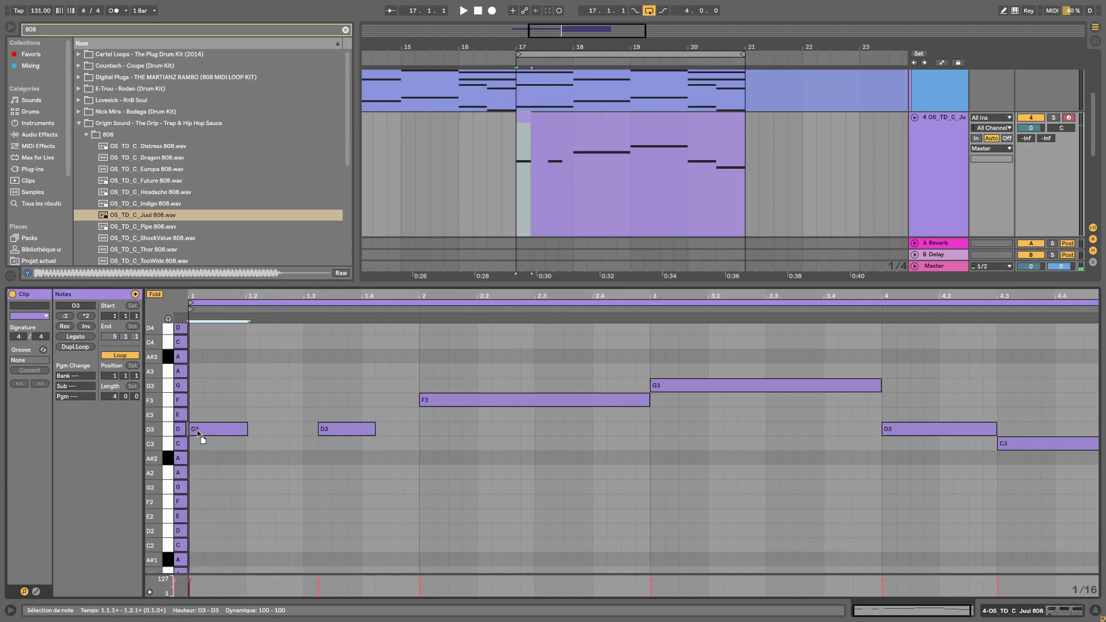
pyautogui.press('space')
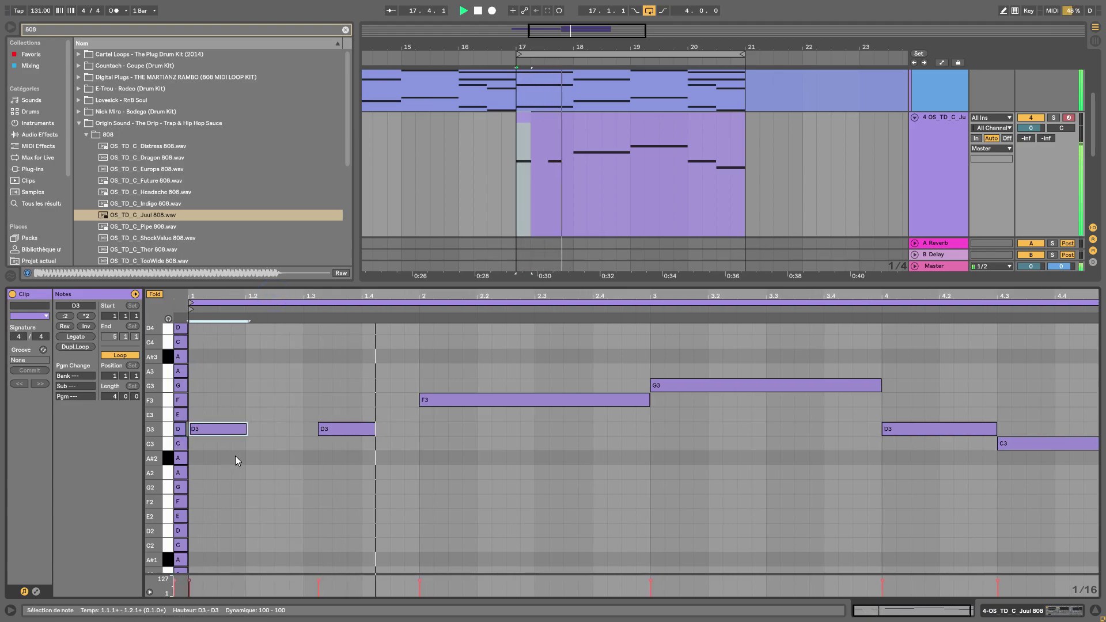
# Move the second D3 to 1.2.3, extend the first D3 up to it, and lengthen the second one to 1.4.3
pyautogui.moveTo(323, 434); pyautogui.dragTo(312, 426)
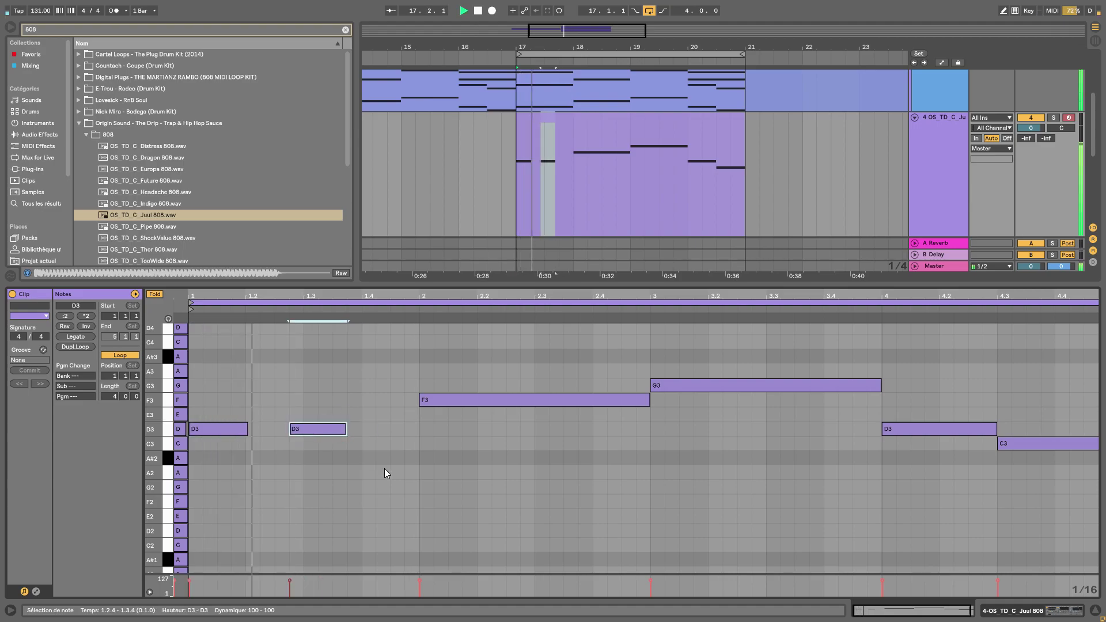
pyautogui.moveTo(244, 429); pyautogui.dragTo(300, 429)
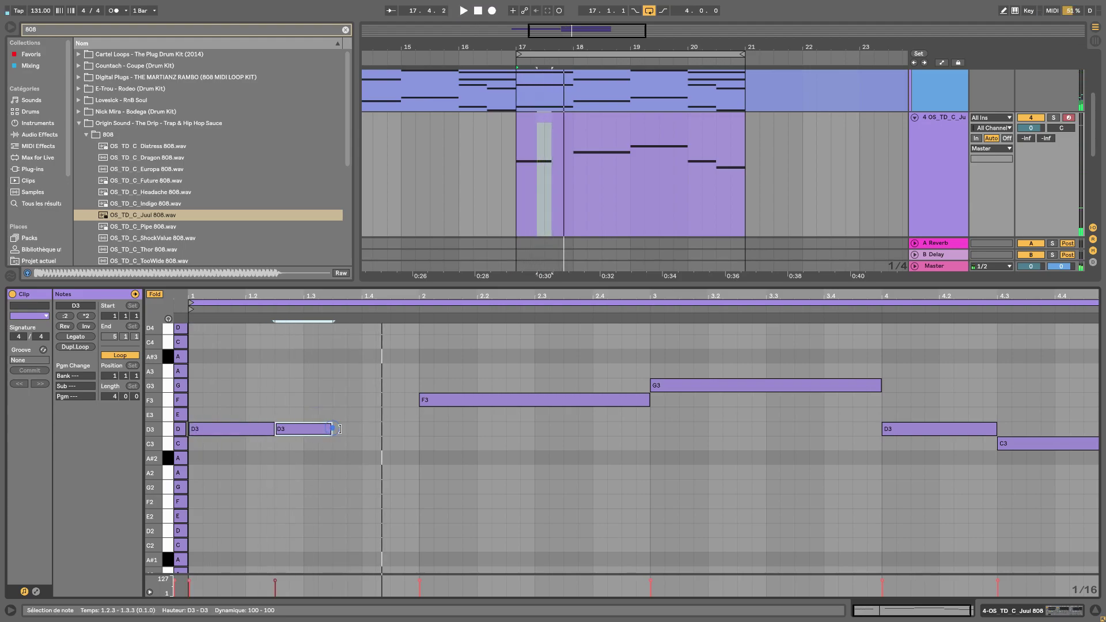
pyautogui.moveTo(337, 429); pyautogui.dragTo(390, 429)
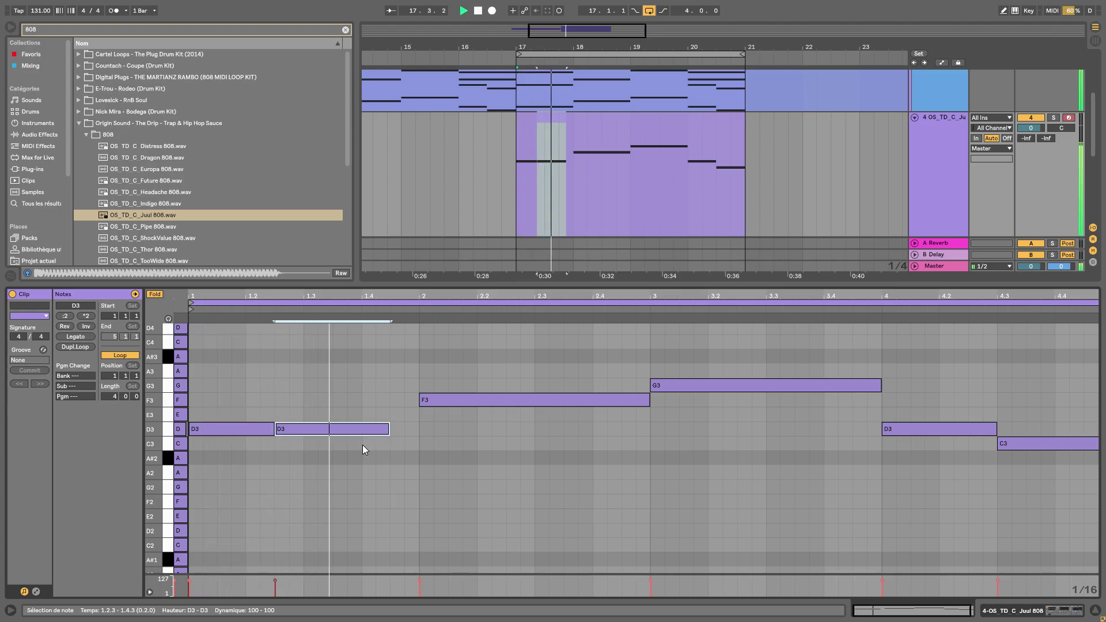
# Add a short third D3 from 1.4.3 to the end of bar 1, and repeat the three-note rhythm on F3, G3 and D3 in bars 2–4
pyautogui.moveTo(323, 431); pyautogui.dragTo(426, 436)
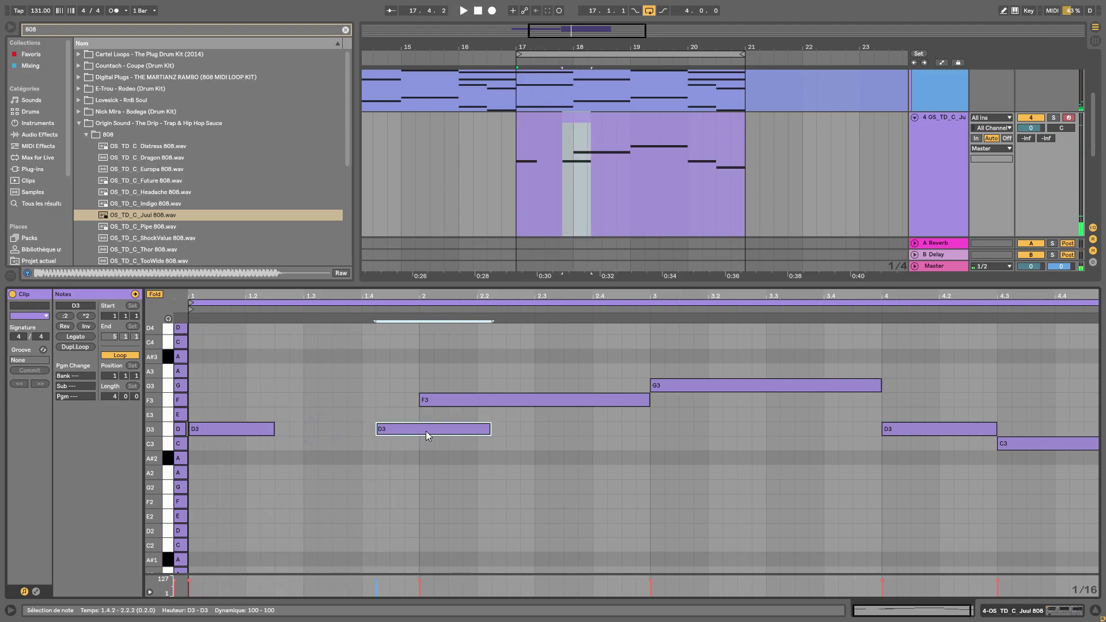
pyautogui.hotkey('ctrl', 'z')
pyautogui.moveTo(324, 430); pyautogui.dragTo(222, 434)
pyautogui.press('space')
pyautogui.press('space')
pyautogui.moveTo(222, 433)
pyautogui.mouseDown()
pyautogui.moveTo(478, 413)
pyautogui.moveTo(454, 408)
pyautogui.moveTo(696, 403)
pyautogui.moveTo(672, 389)
pyautogui.moveTo(893, 431)
pyautogui.mouseUp()
pyautogui.click(975, 479)
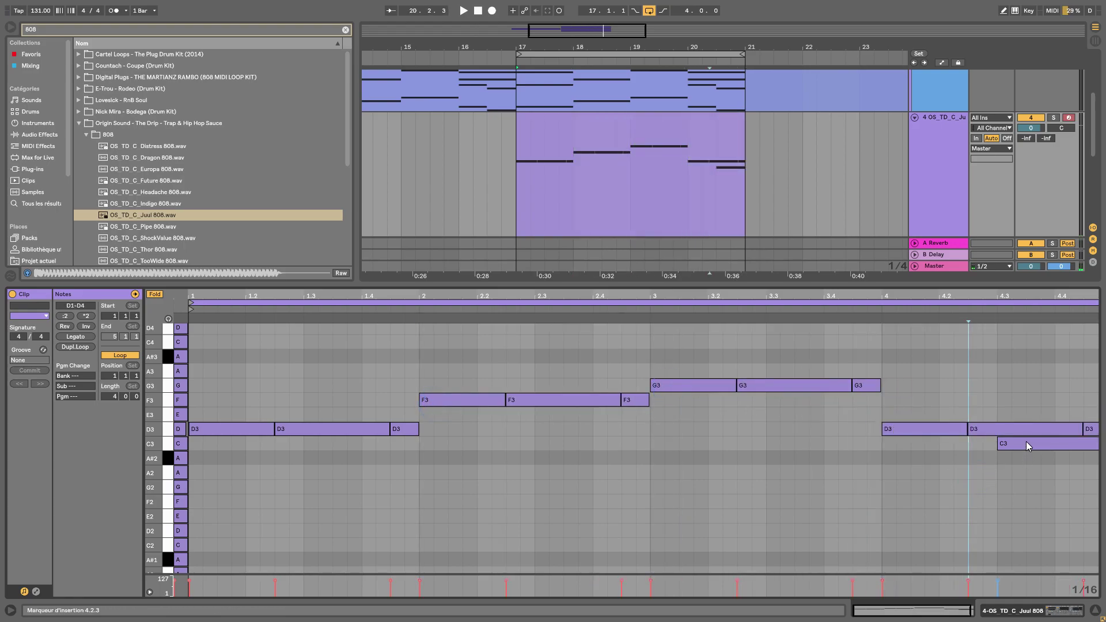
# Delete the old C3 note in bar 4, lower the D3 starting at 4.2.3 to C3, and start playback
pyautogui.click(1063, 441)
pyautogui.moveTo(1019, 430)
pyautogui.mouseDown()
pyautogui.moveTo(1015, 451)
pyautogui.moveTo(1024, 448)
pyautogui.mouseUp()
pyautogui.press('space')
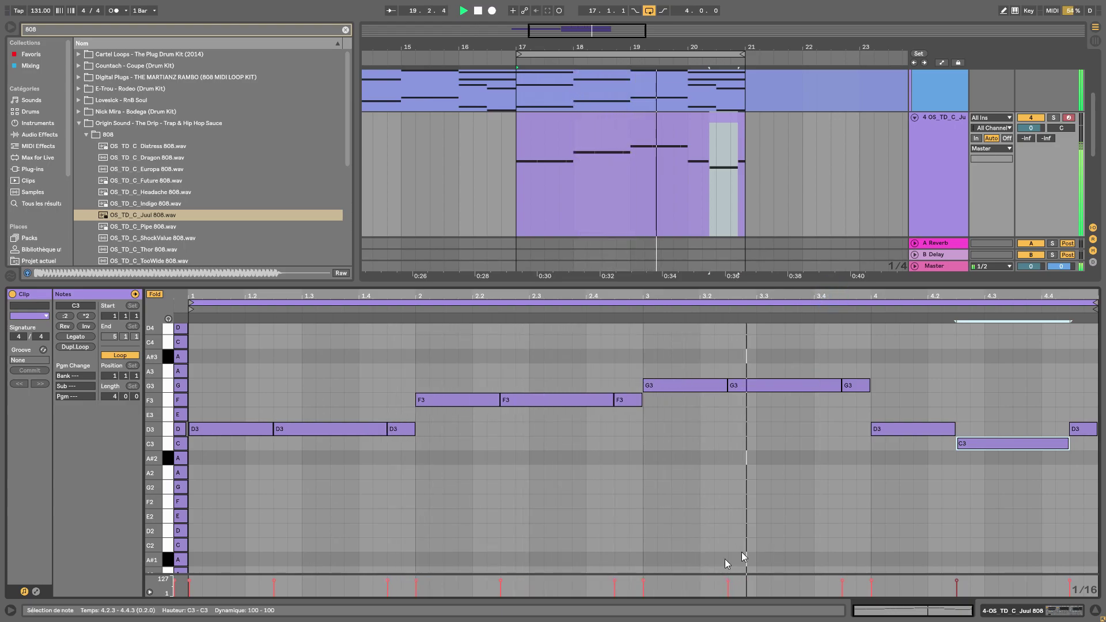
# Split the last D3 of the clip at 4.4.3 into two sixteenth notes and play the bass line
pyautogui.click(640, 400)
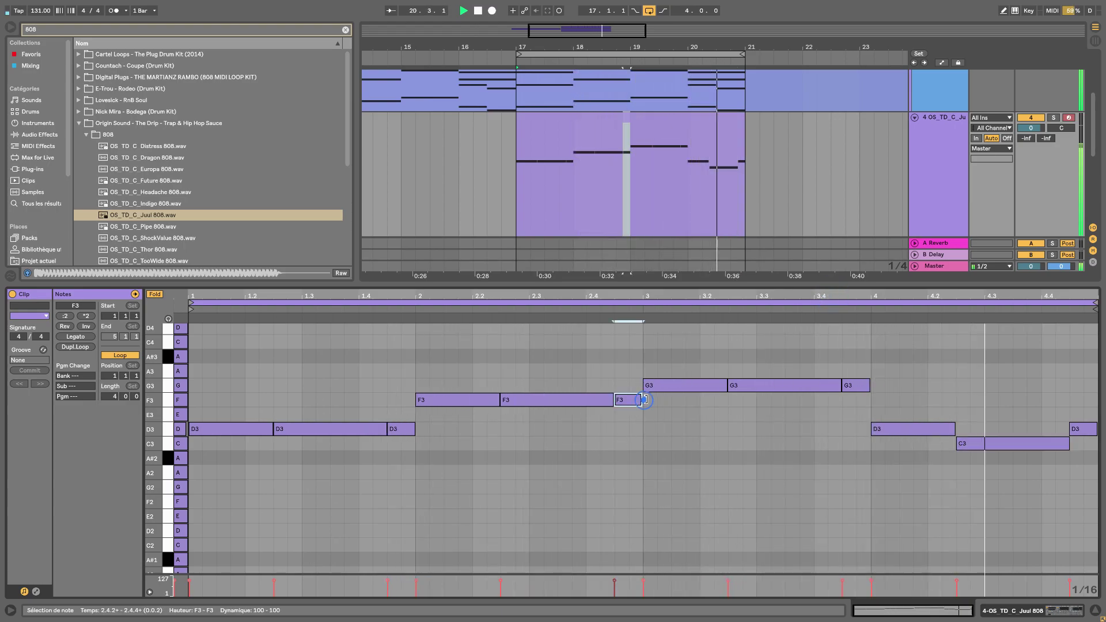
pyautogui.click(1095, 429)
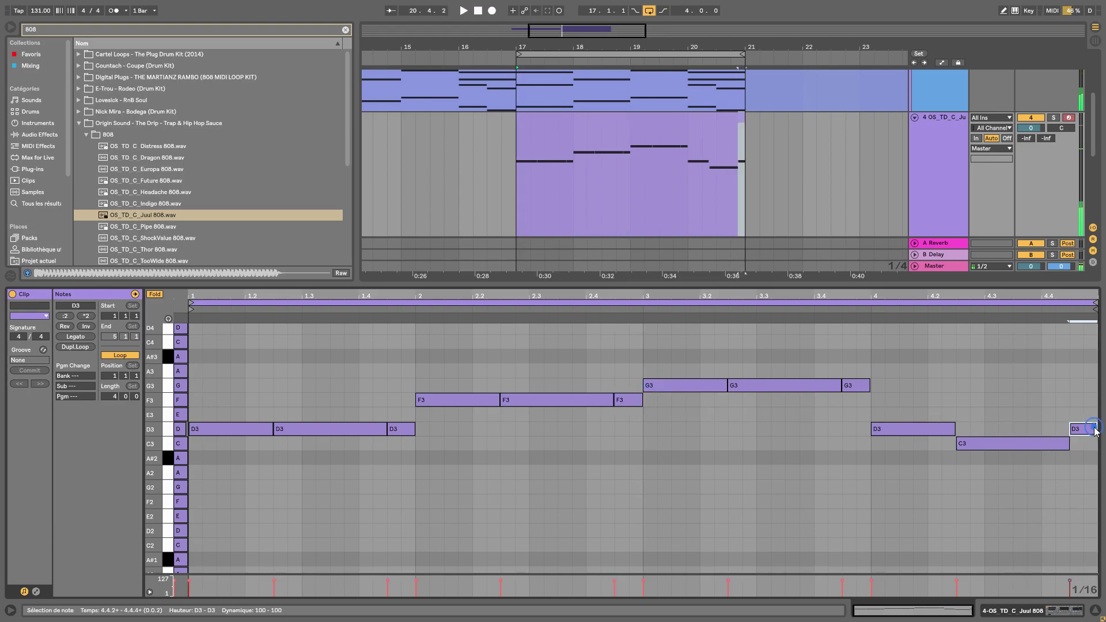
pyautogui.moveTo(1096, 429); pyautogui.dragTo(1083, 429)
pyautogui.hotkey('ctrl', 'd')
pyautogui.press('space')
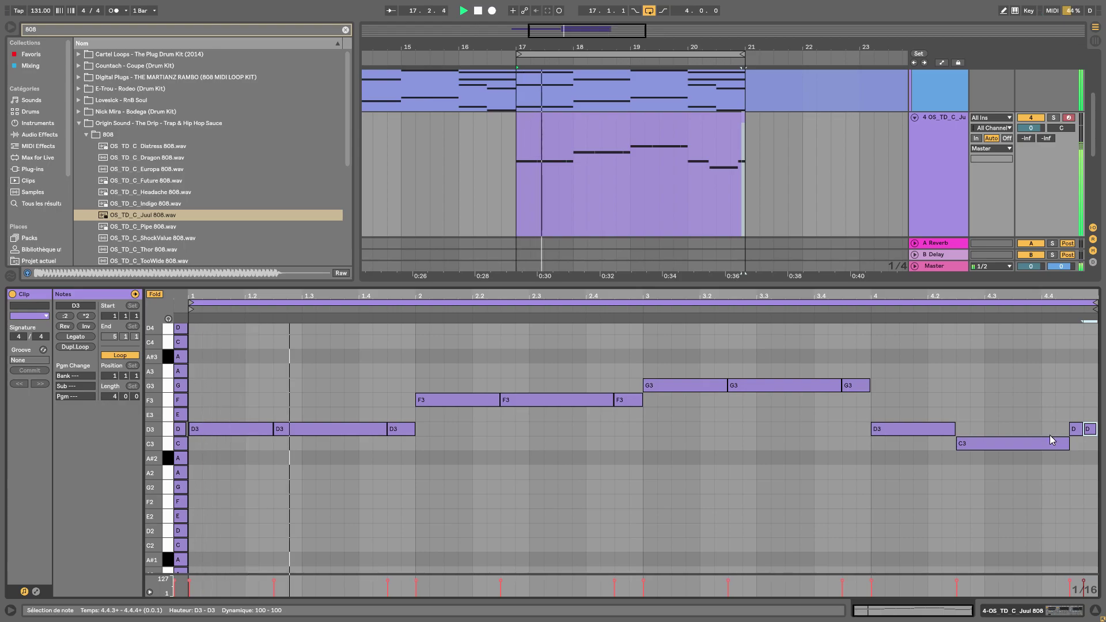
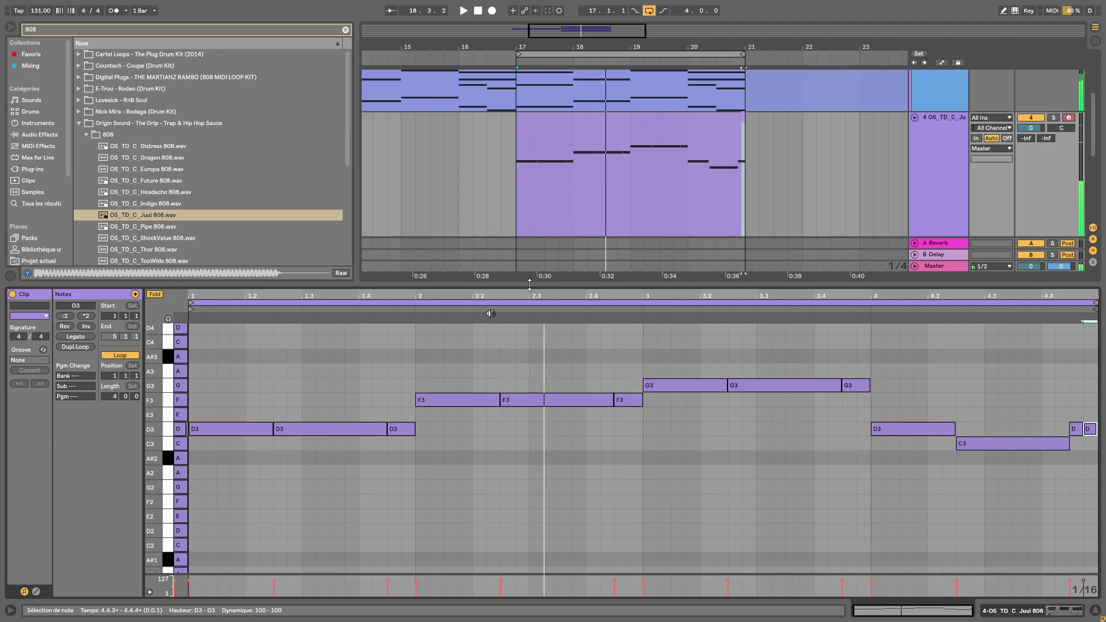
# Set the 808 Sampler's glide mode to Glide and its pitch bend range to 24 semitones
pyautogui.click(985, 614)
pyautogui.click(348, 494)
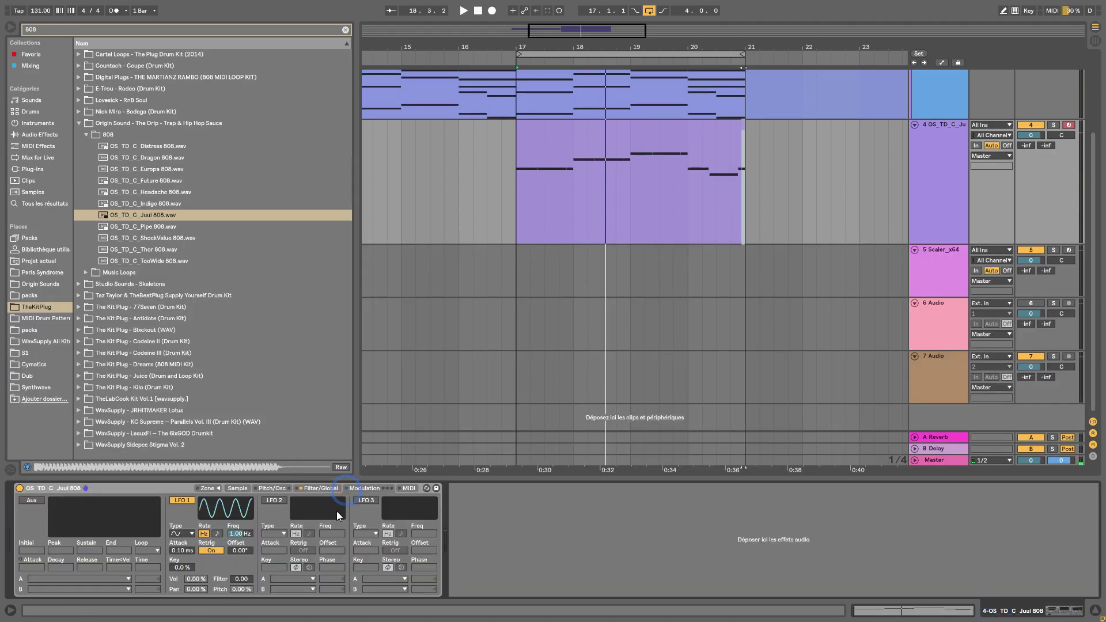
pyautogui.click(269, 489)
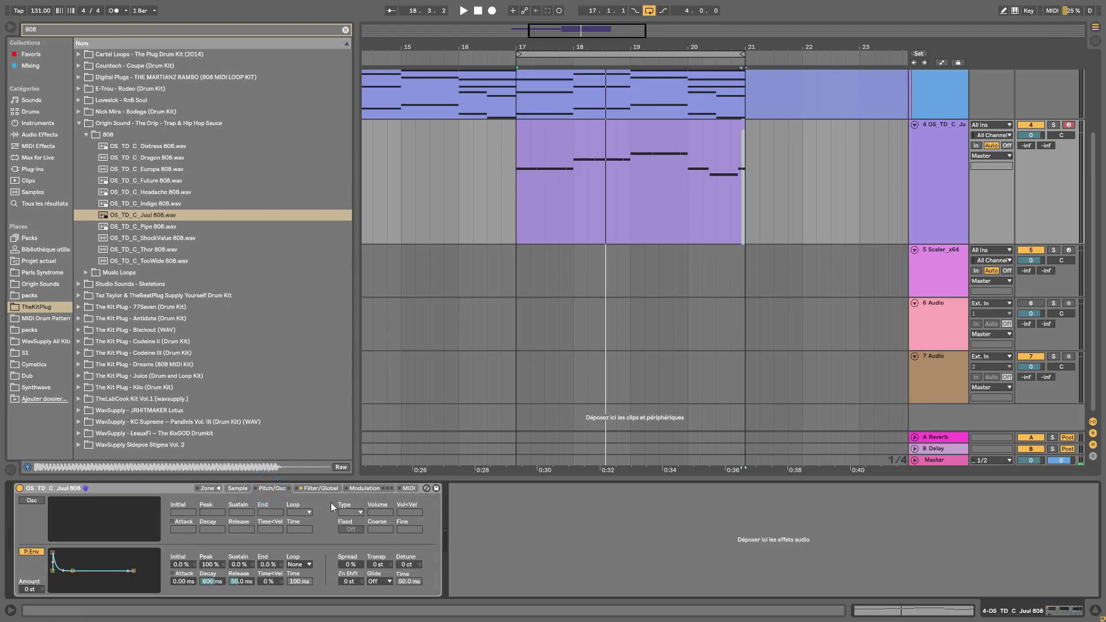
pyautogui.click(377, 582)
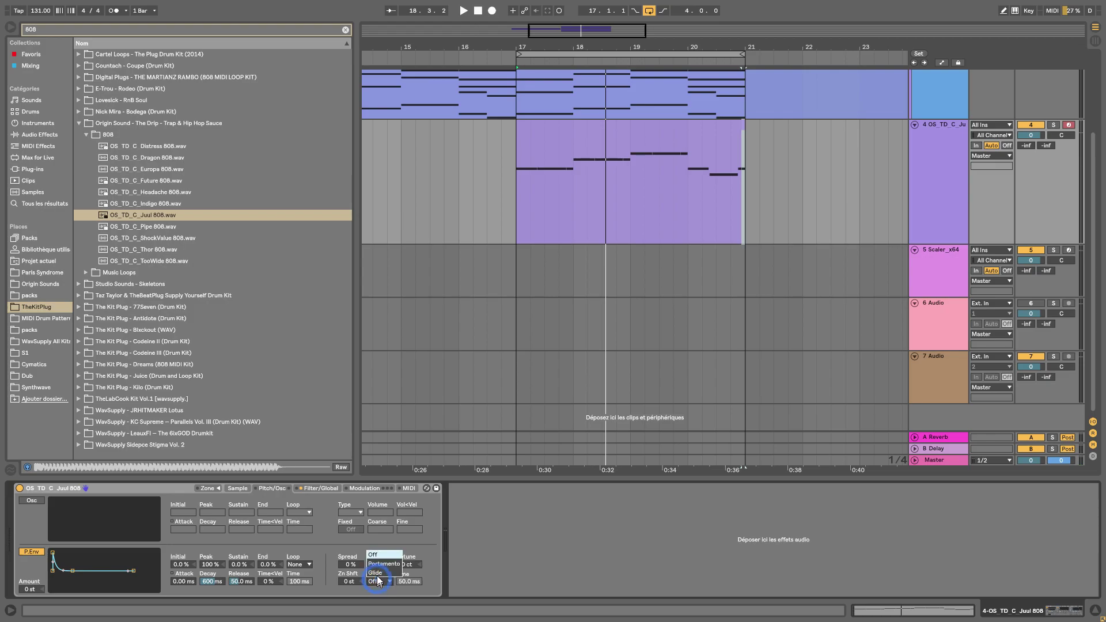
pyautogui.click(376, 573)
pyautogui.click(420, 488)
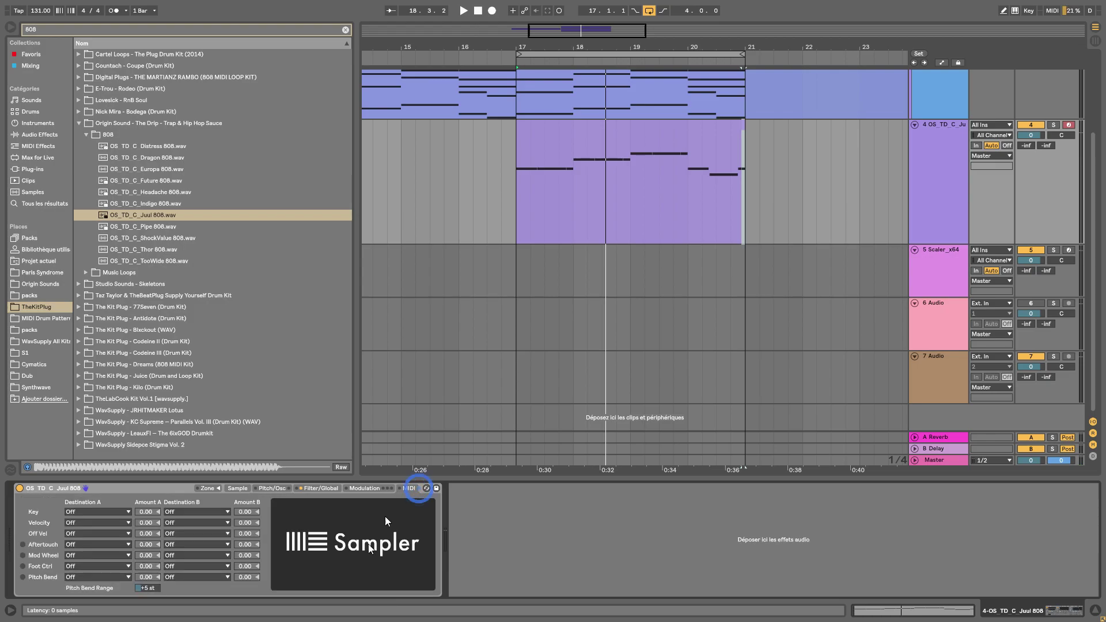
pyautogui.moveTo(146, 593); pyautogui.dragTo(158, 524)
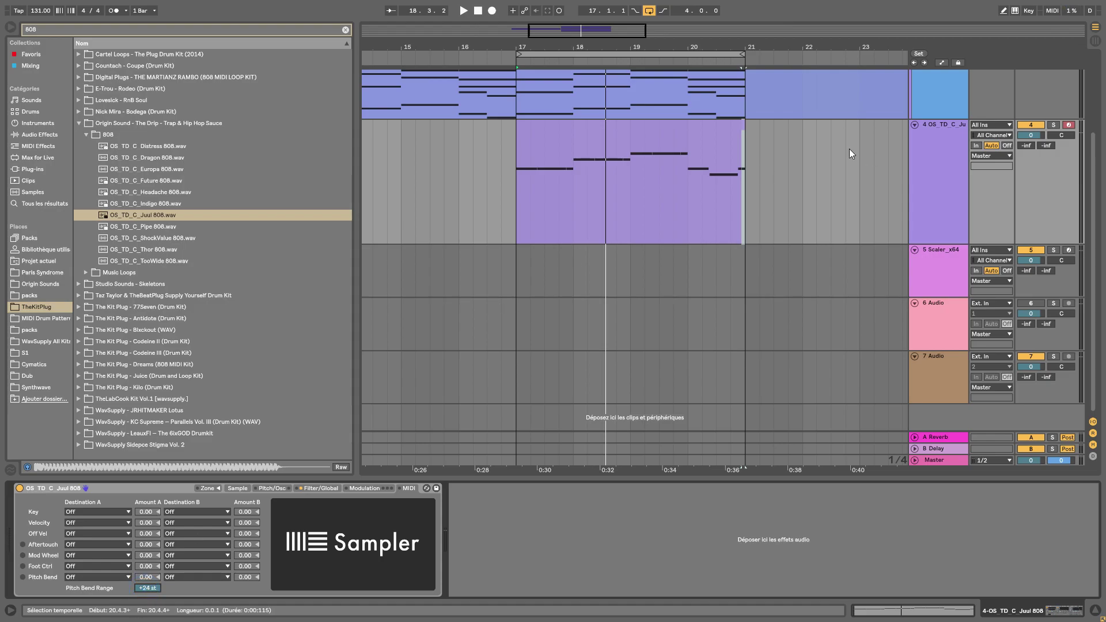
# Reopen the 808 clip and display its Pitch Bend envelope
pyautogui.doubleClick(583, 132)
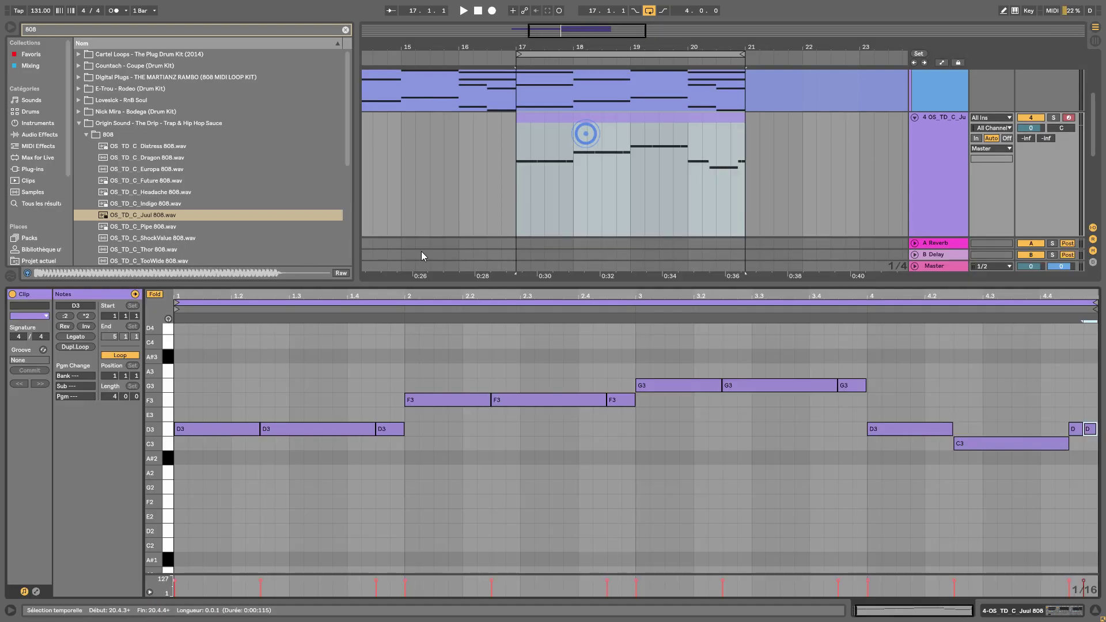
pyautogui.click(35, 592)
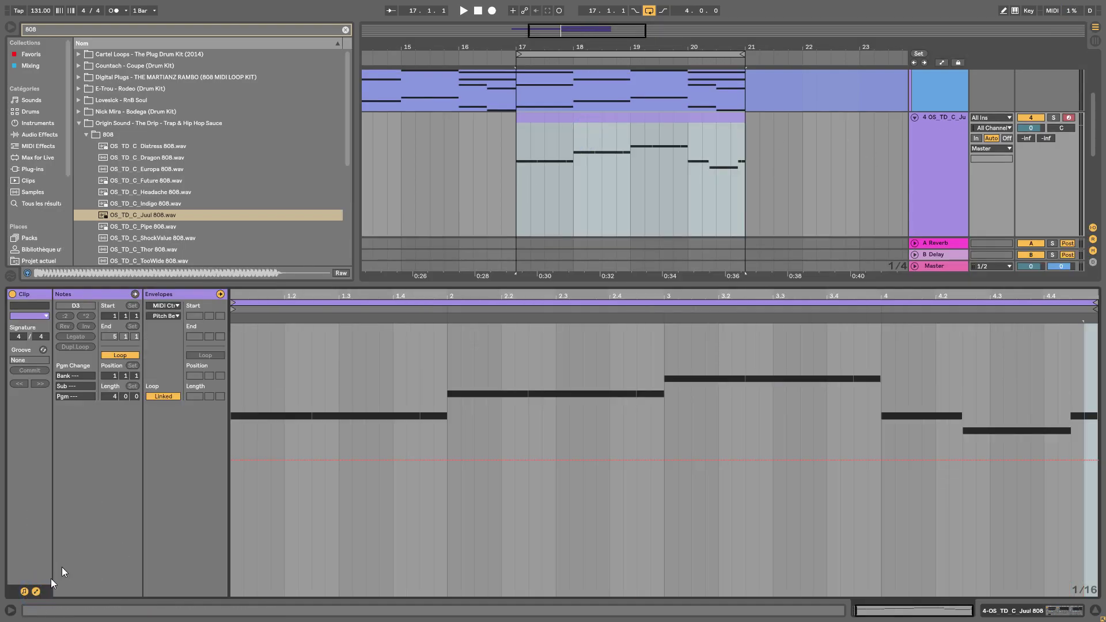
pyautogui.click(168, 317)
# Draw a curved upward pitch bend from 1.4.1 to 1.4.3, peaking at about 6552, and a curved downward bend from 2.4.3 to bar 3
pyautogui.press('space')
pyautogui.moveTo(387, 443)
pyautogui.mouseDown()
pyautogui.moveTo(424, 450)
pyautogui.moveTo(408, 452)
pyautogui.moveTo(416, 347)
pyautogui.mouseUp()
pyautogui.click(407, 352)
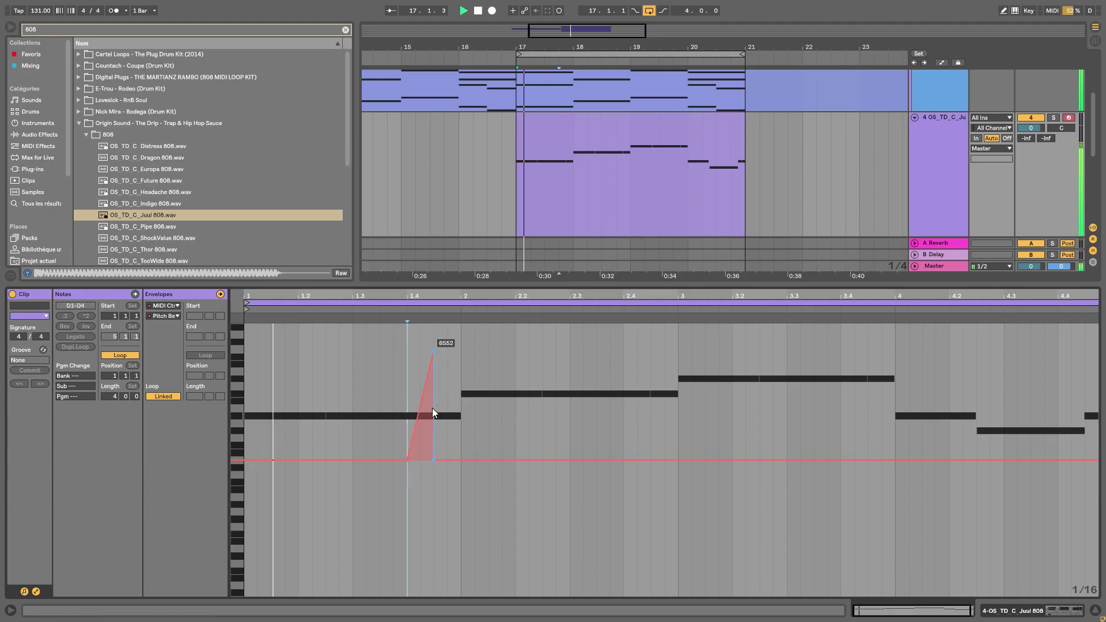
pyautogui.moveTo(419, 409); pyautogui.dragTo(431, 437)
pyautogui.moveTo(663, 442); pyautogui.dragTo(649, 551)
pyautogui.click(649, 552)
pyautogui.moveTo(661, 496)
pyautogui.mouseDown()
pyautogui.moveTo(676, 475)
pyautogui.moveTo(666, 477)
pyautogui.mouseUp()
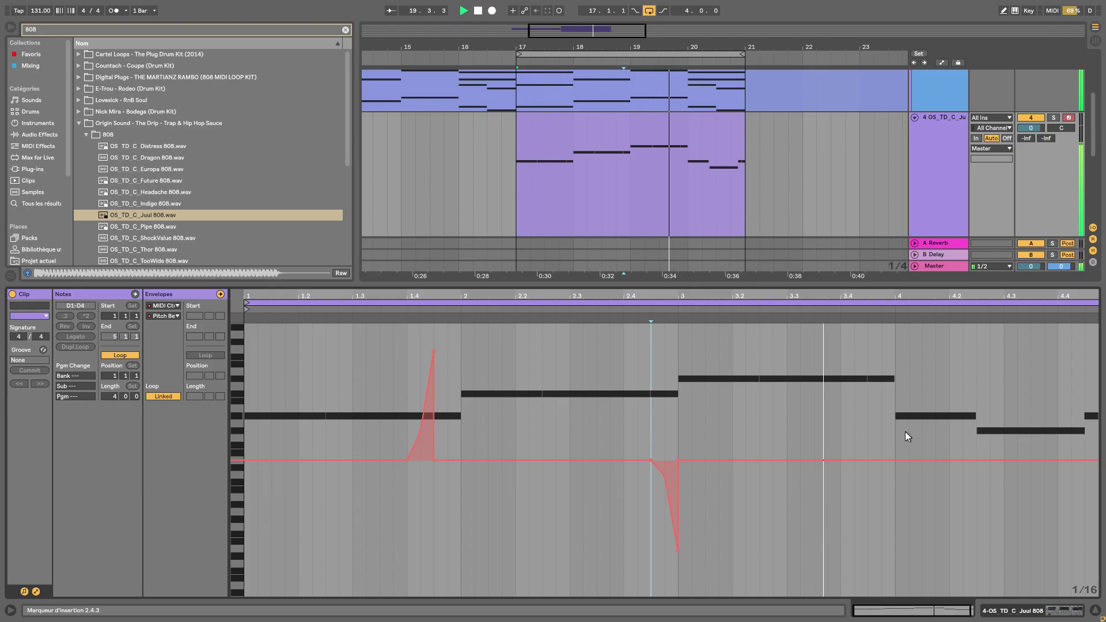
# Copy the pitch bend envelope of bar 1 to bar 3 of the 808 clip and play it
pyautogui.moveTo(458, 431); pyautogui.dragTo(249, 387)
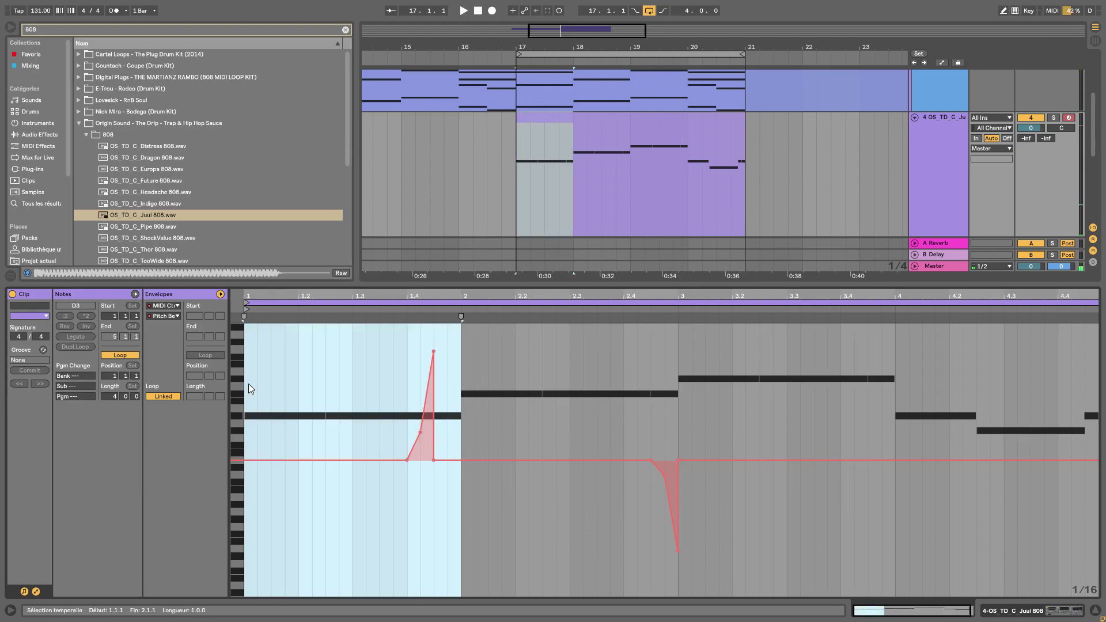
pyautogui.click(679, 435)
pyautogui.hotkey('ctrl', 'v')
pyautogui.press('space')
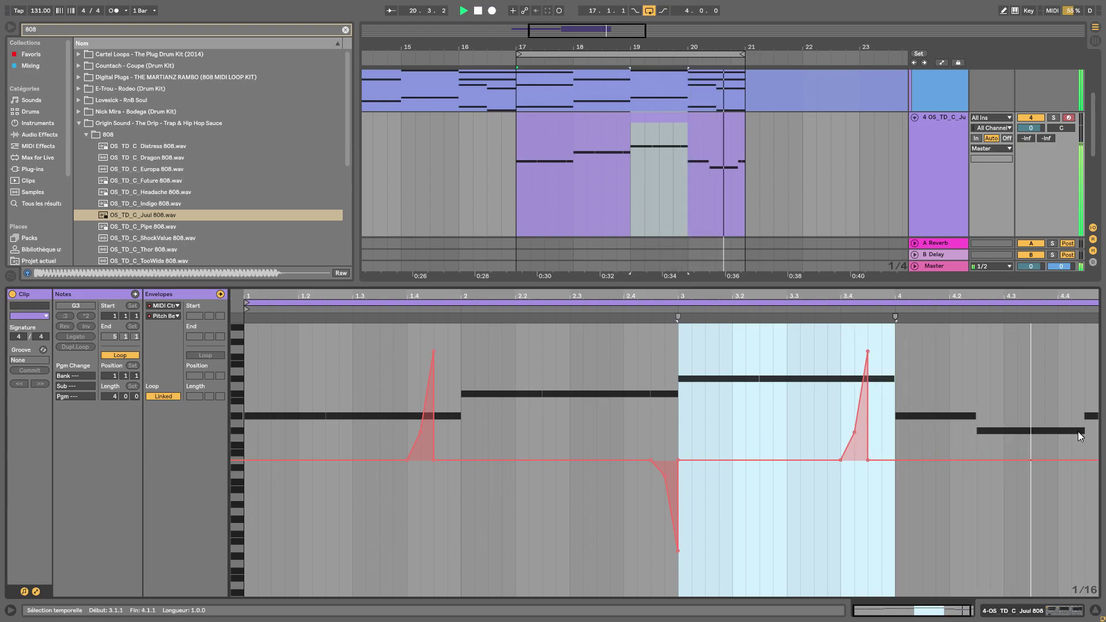
# Try a curved downward pitch bend from 4.3.3 to 4.4.1 with a duplicate right after it, and delete both bends
pyautogui.moveTo(1048, 451); pyautogui.dragTo(1055, 483)
pyautogui.press('space')
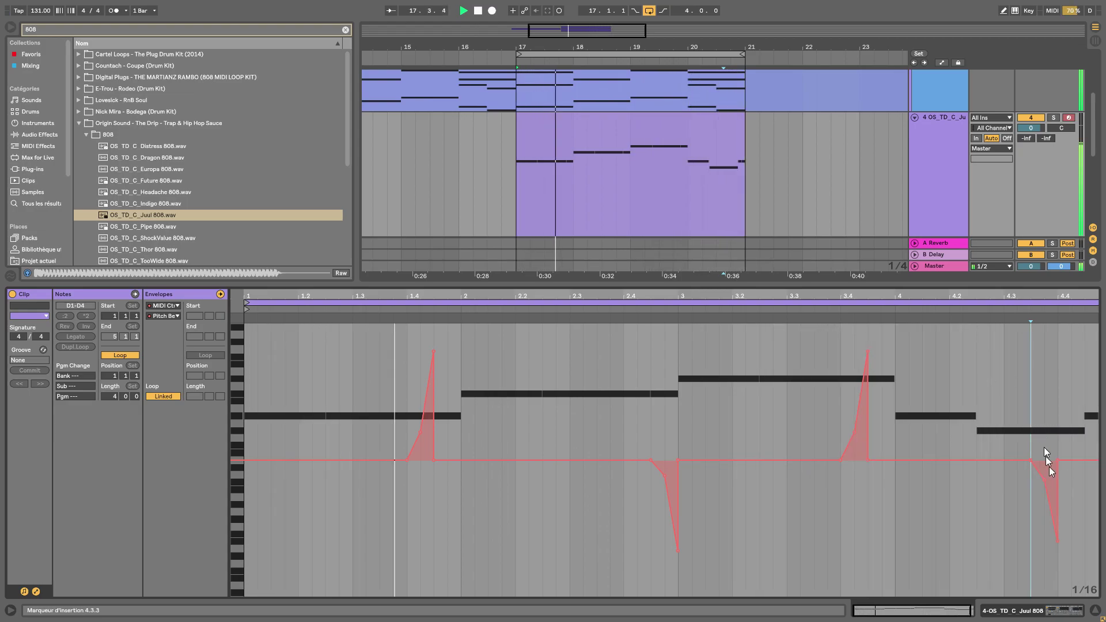
pyautogui.moveTo(1058, 424); pyautogui.dragTo(1028, 427)
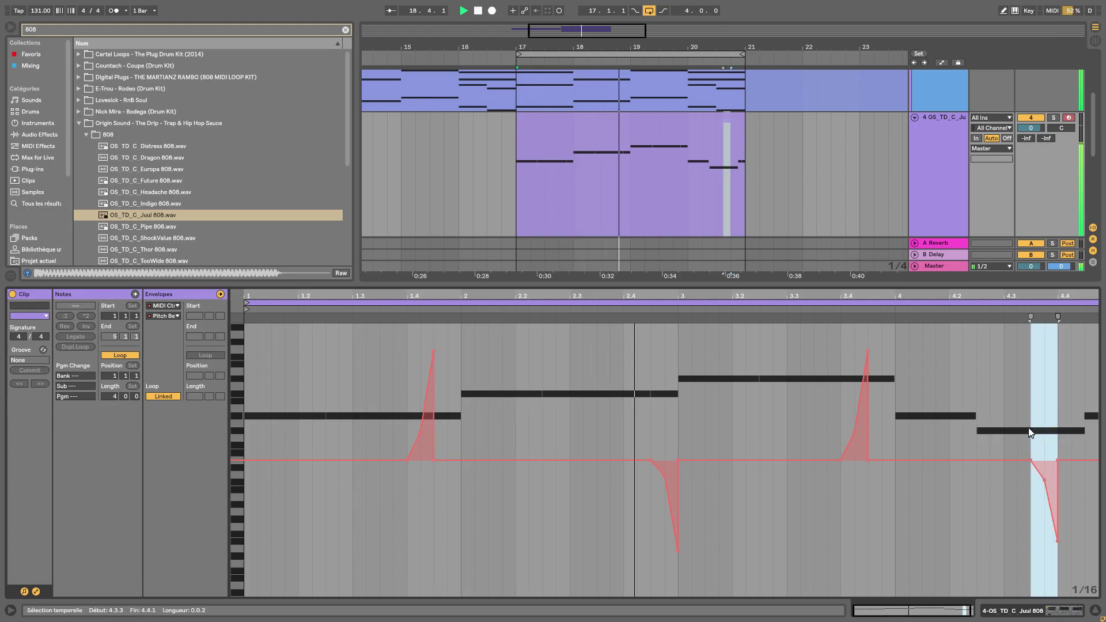
pyautogui.hotkey('ctrl', 'd')
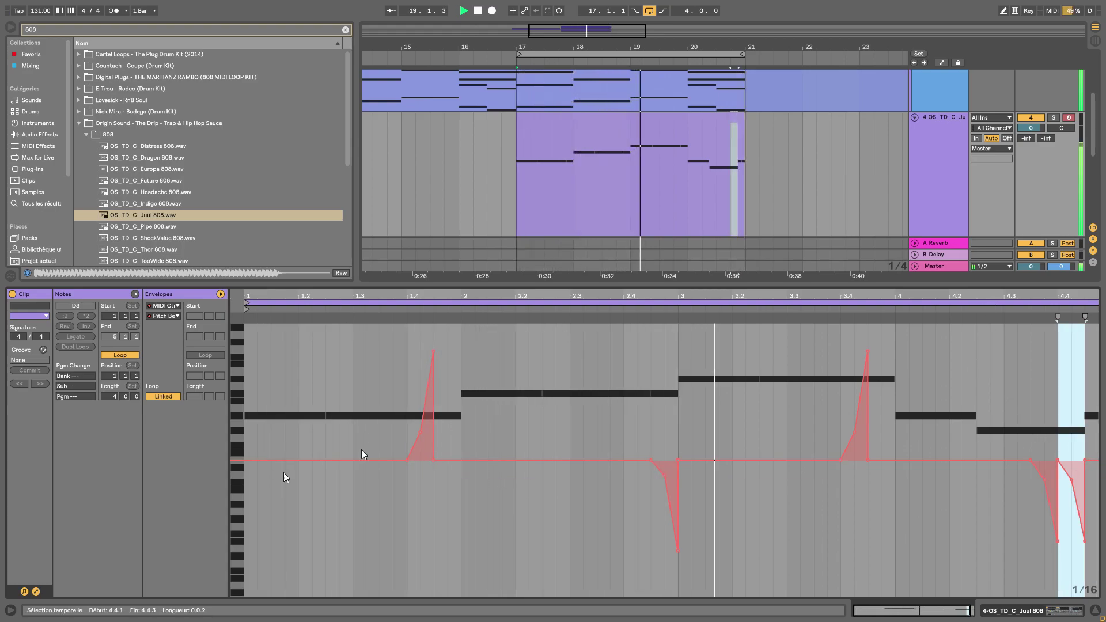
pyautogui.moveTo(1016, 431); pyautogui.dragTo(1100, 447)
pyautogui.press('Delete')
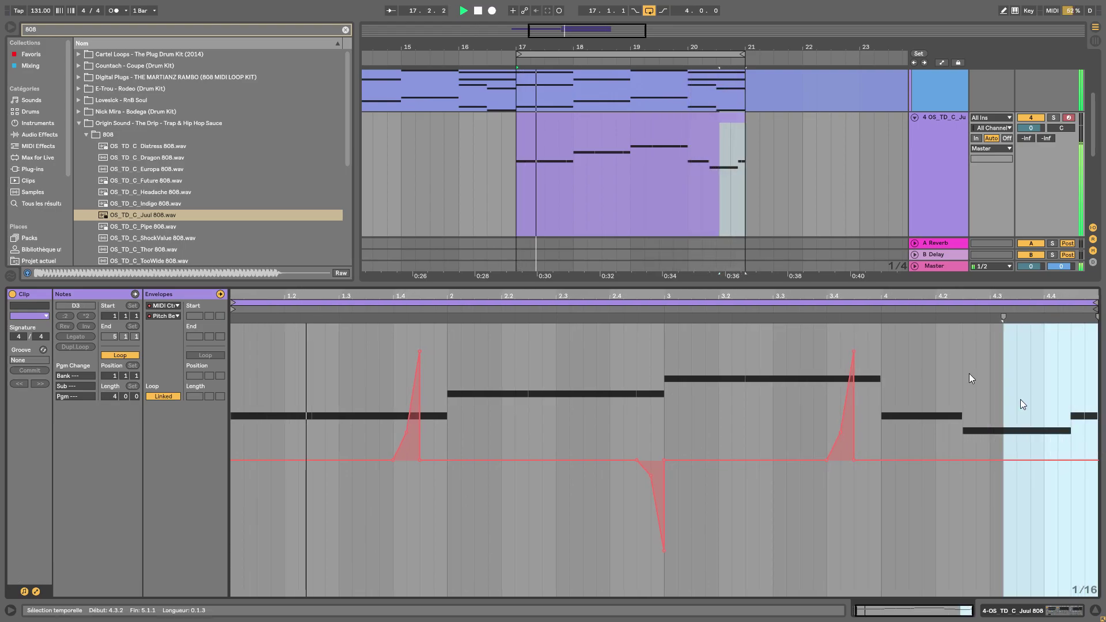
# Close the 808 clip editor with its track folded, and clear the browser search
pyautogui.click(645, 282)
pyautogui.moveTo(640, 309); pyautogui.dragTo(528, 407)
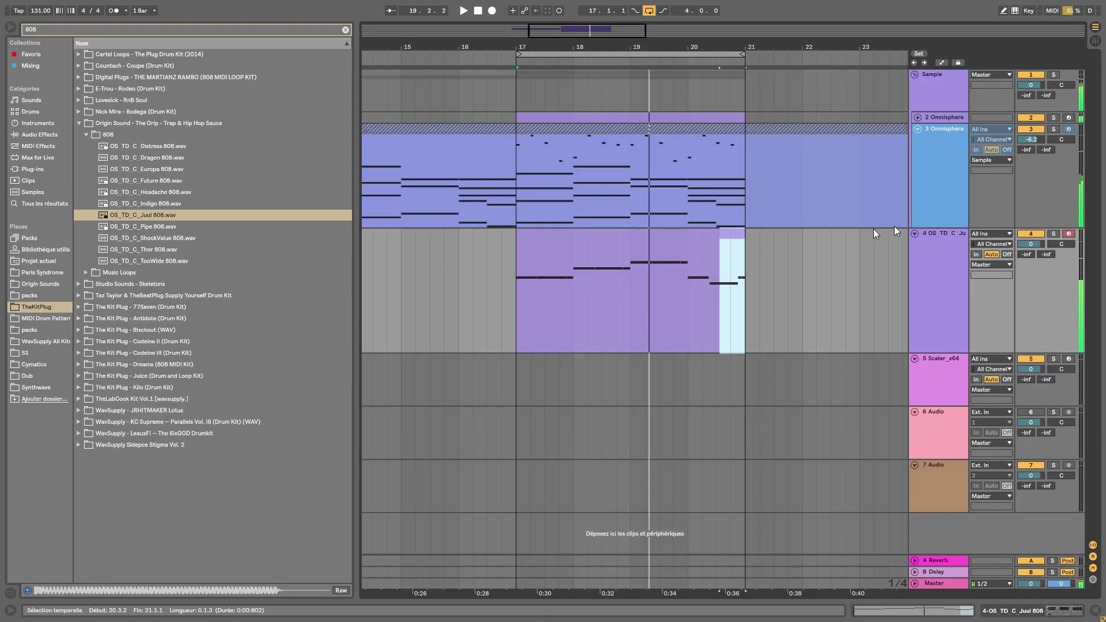
pyautogui.click(913, 234)
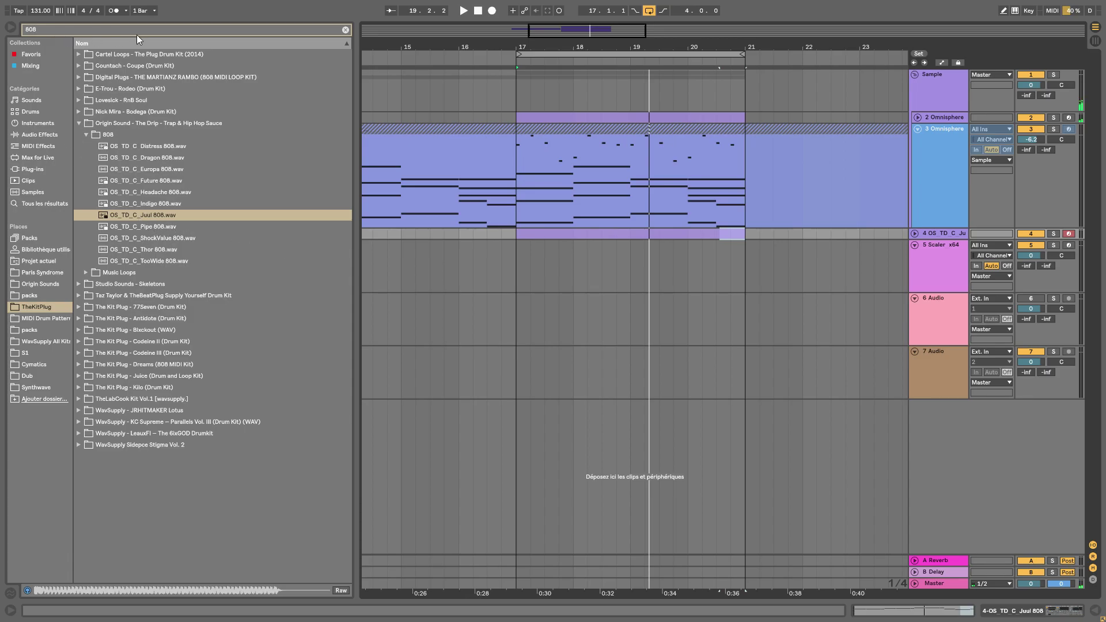
pyautogui.click(345, 31)
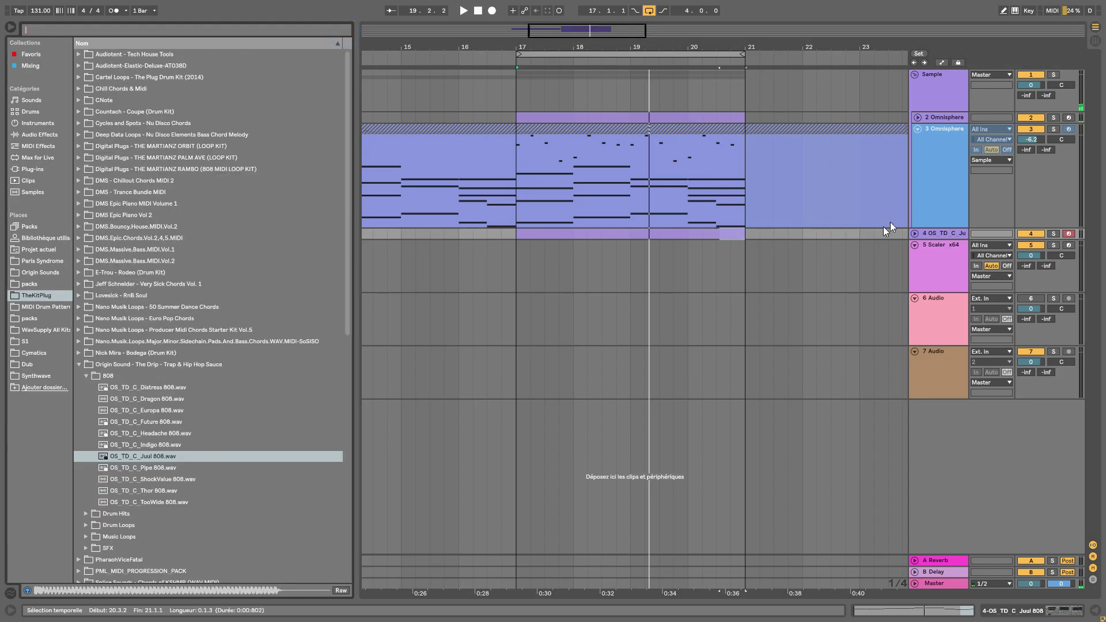
# Turn off the Noise module of RC-20 Retro Color on the Sample group and play the loop
pyautogui.doubleClick(939, 89)
pyautogui.click(40, 489)
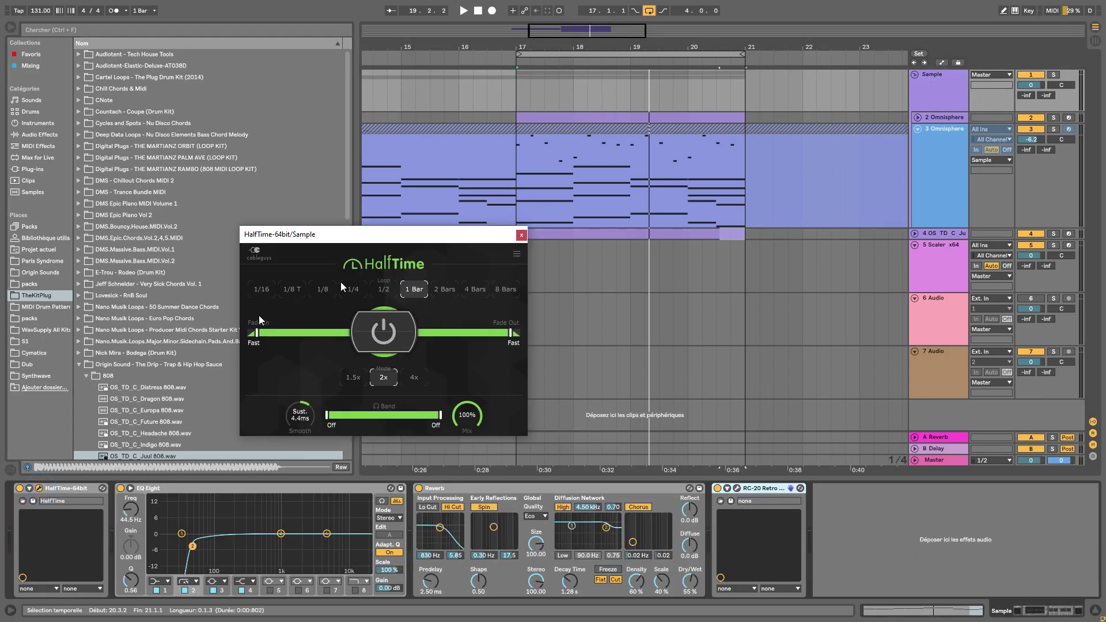
pyautogui.click(40, 489)
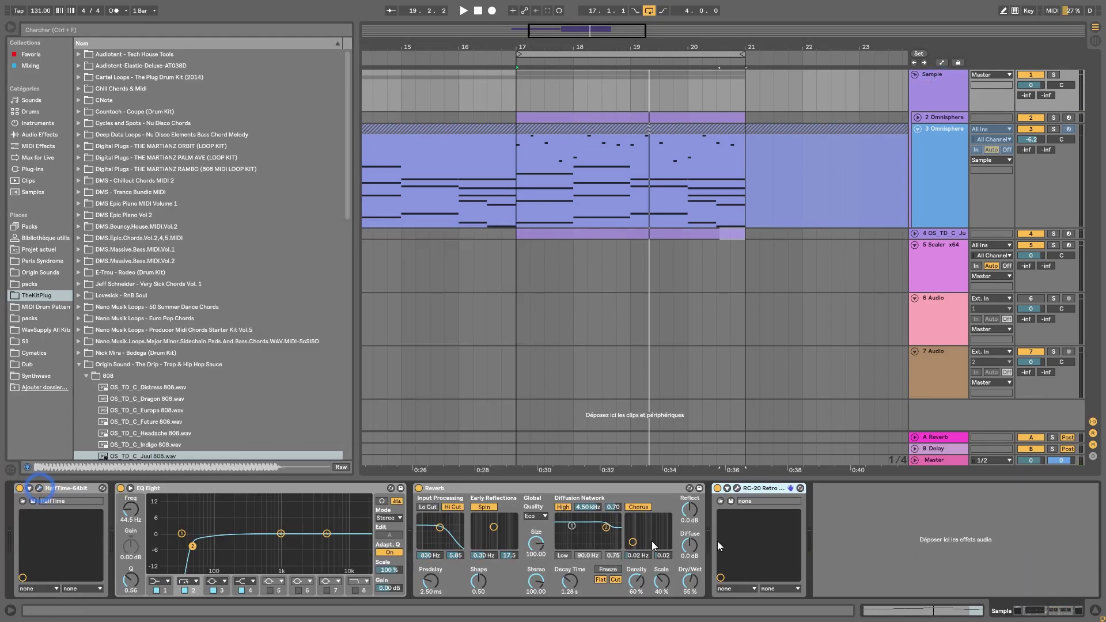
pyautogui.click(737, 488)
pyautogui.click(295, 406)
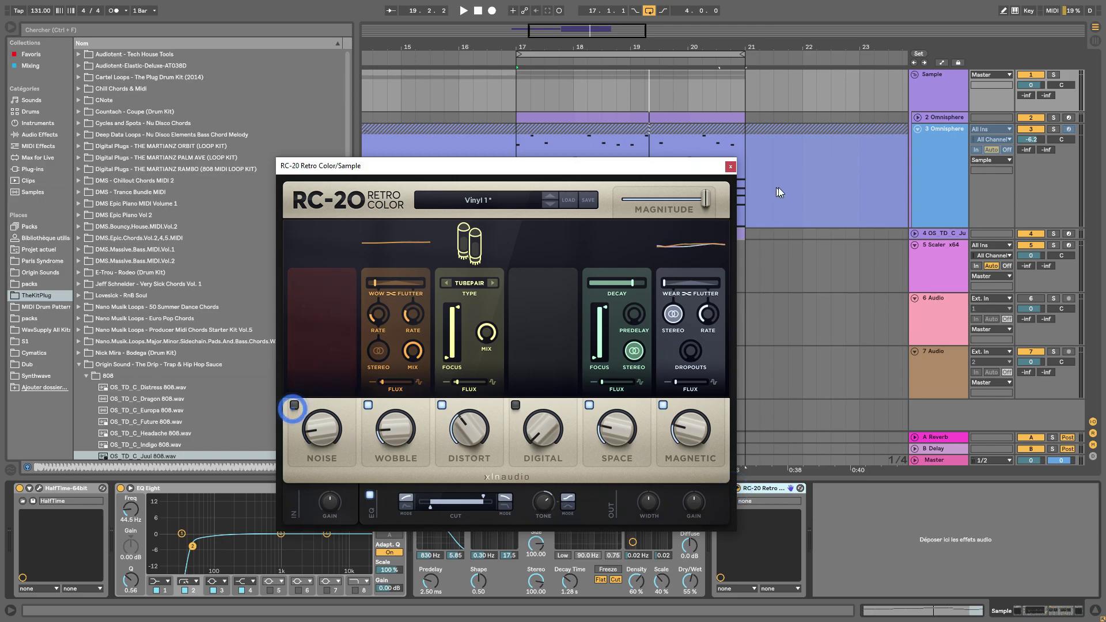
pyautogui.click(729, 168)
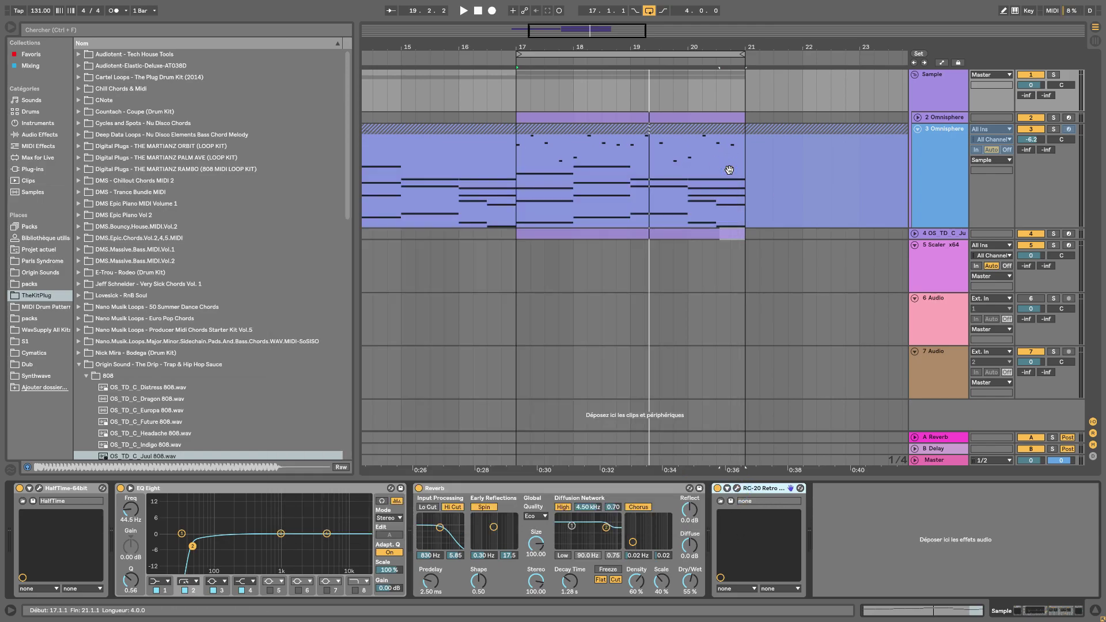
pyautogui.press('space')
pyautogui.click(913, 233)
pyautogui.click(914, 234)
# Search the WavSupply All Kits sample folder for "snare"
pyautogui.hotkey('ctrl', 'f')
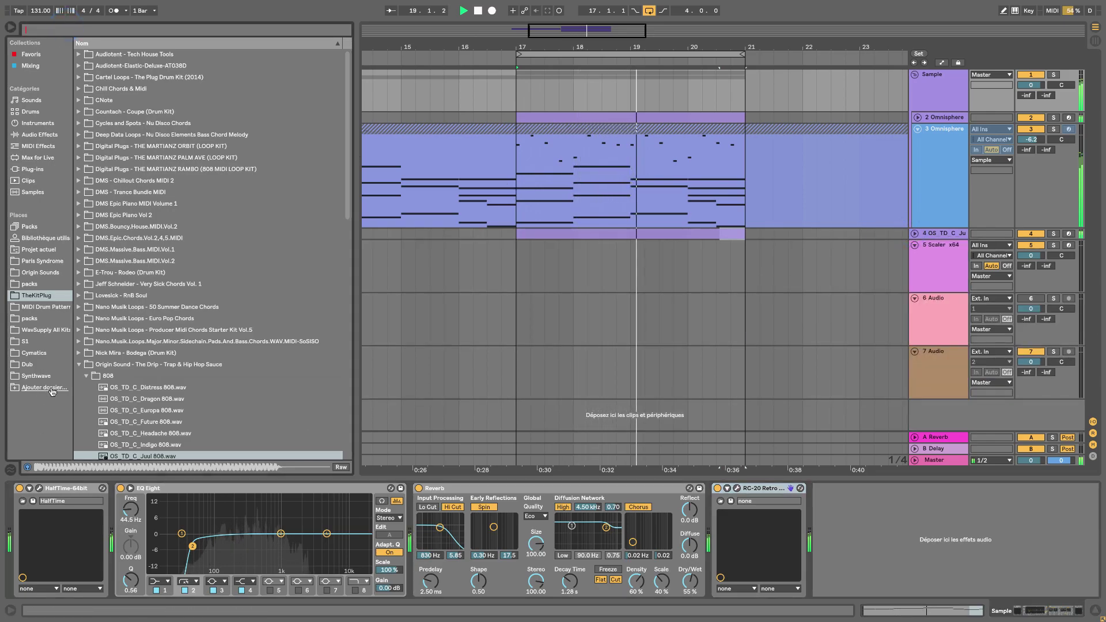
pyautogui.click(537, 368)
pyautogui.click(40, 329)
pyautogui.click(63, 27)
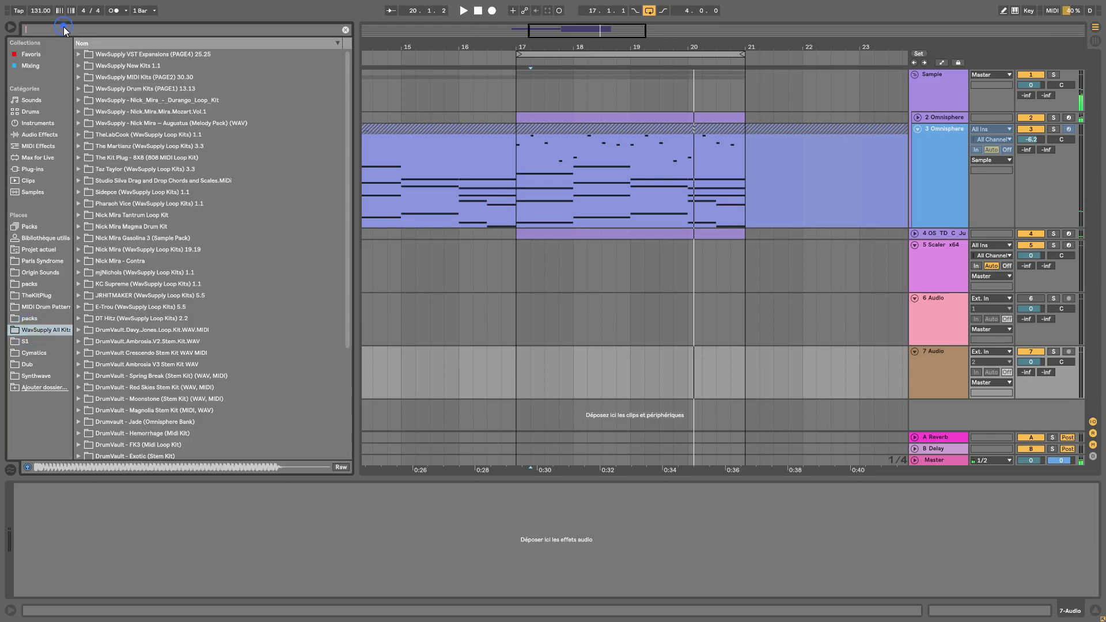
pyautogui.write('snare')
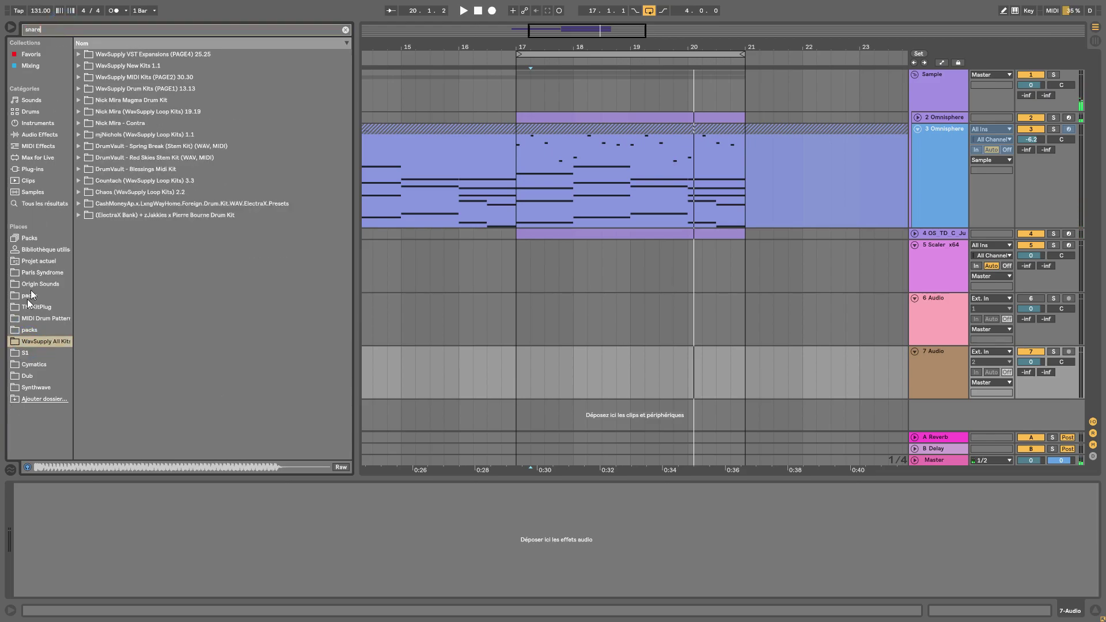
# Browse Origin Sounds to the Snares folder under Origins_New, Origin Sound - Trap Samples - Trap & Hip Hop, Drum Hits
pyautogui.click(41, 282)
pyautogui.scroll(-3, 131, 222)
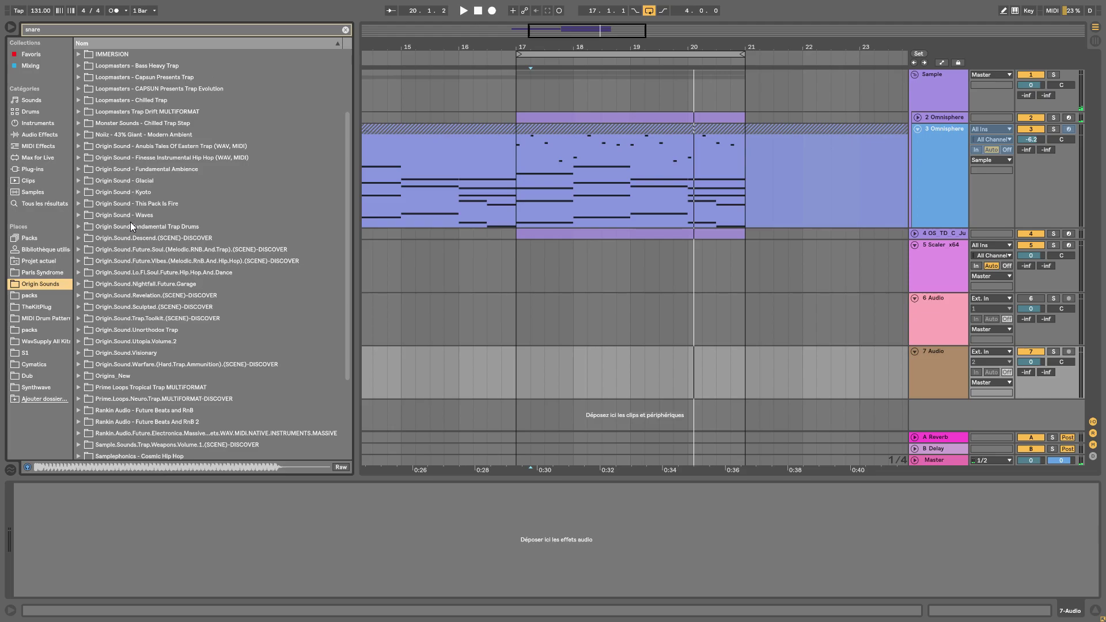
pyautogui.scroll(5, 119, 236)
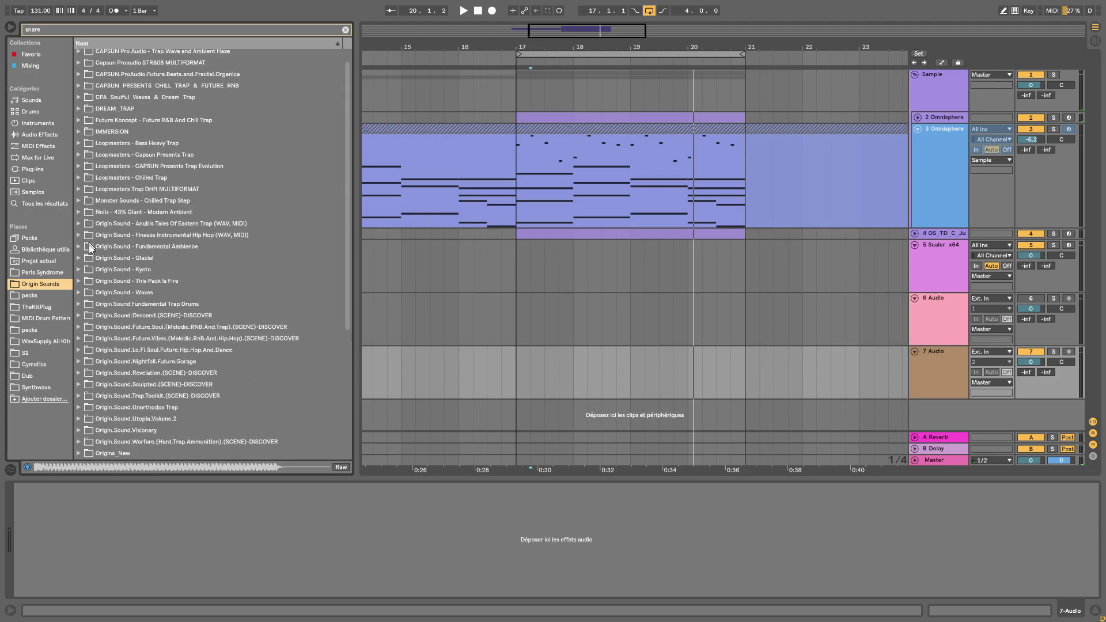
pyautogui.scroll(-4, 81, 220)
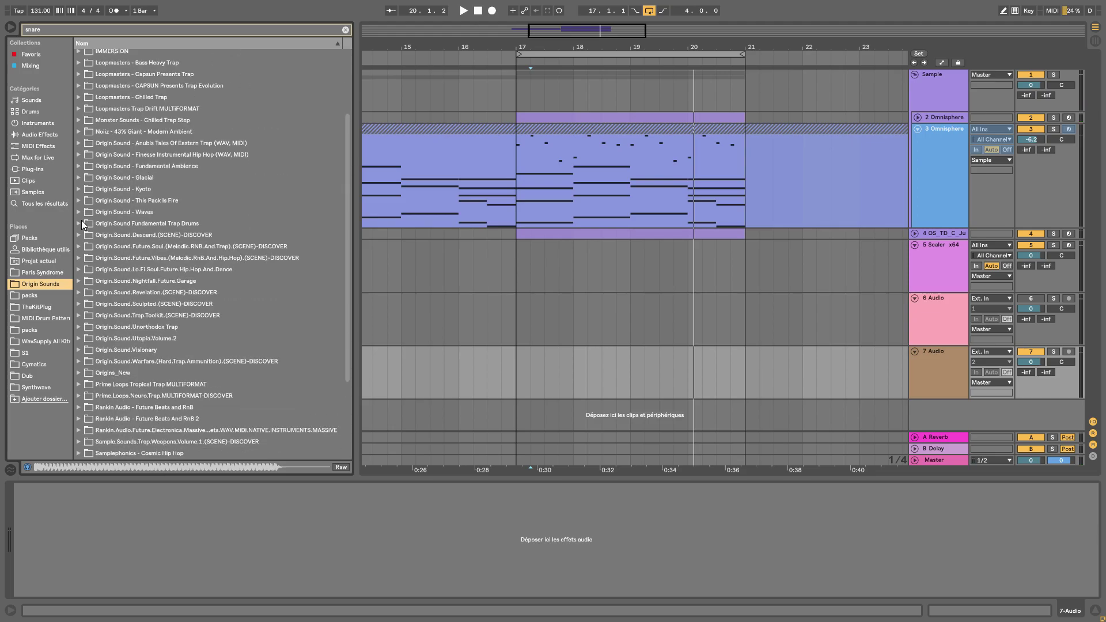
pyautogui.click(81, 314)
pyautogui.scroll(-5, 91, 295)
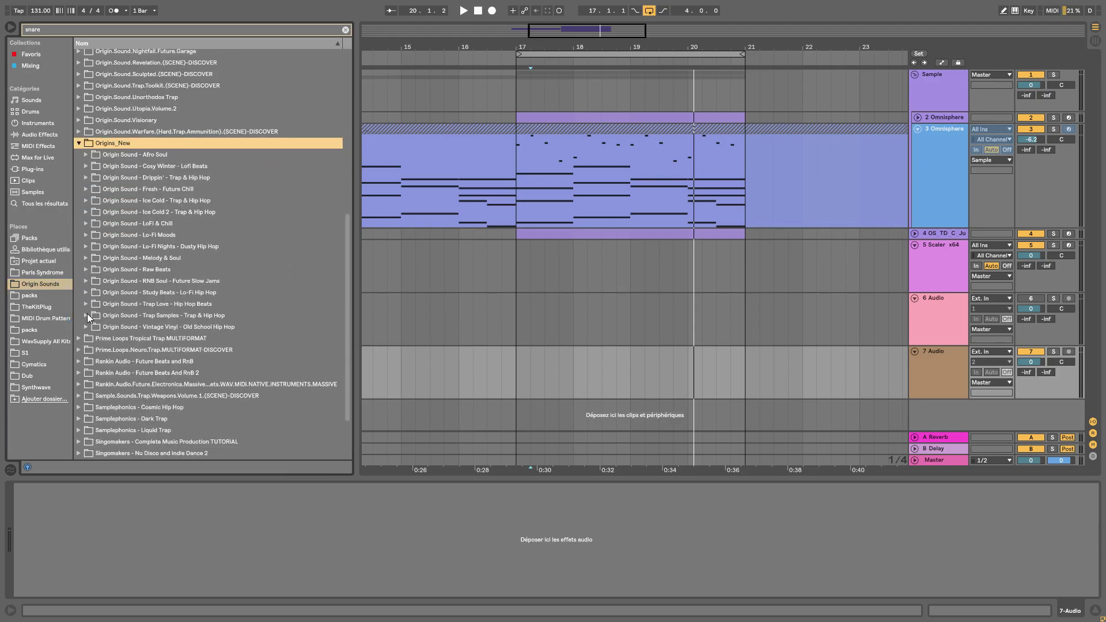
pyautogui.click(87, 316)
pyautogui.click(92, 327)
pyautogui.click(101, 351)
# Audition the snare samples from OS_TS_Classic Snare.wav to OS_TS_Fire Snare.wav
pyautogui.click(123, 374)
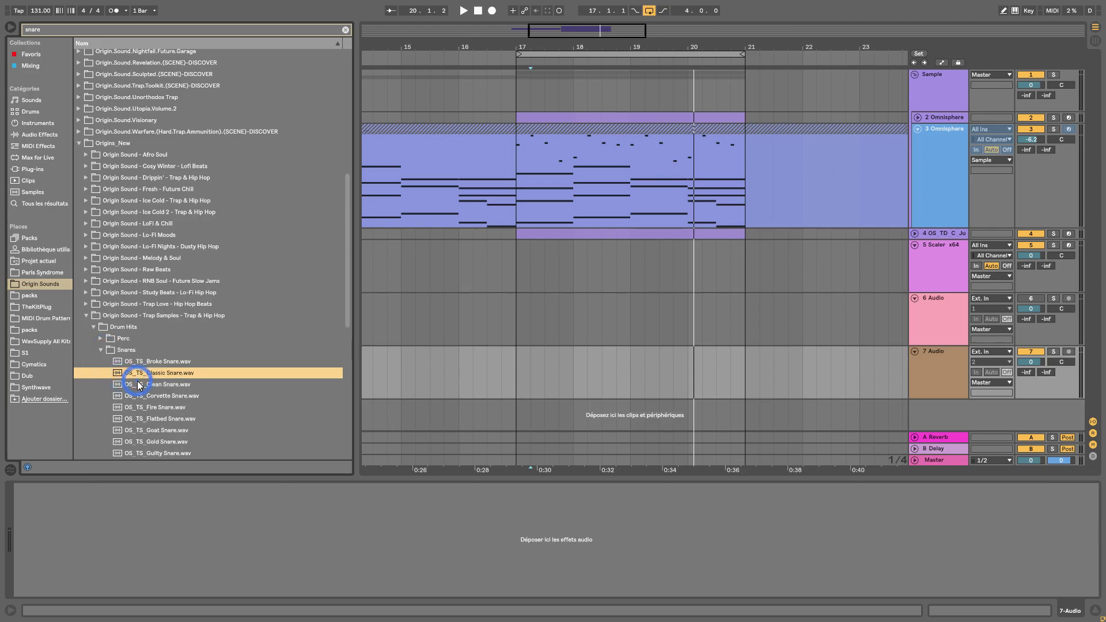
pyautogui.click(137, 384)
pyautogui.press('Down')
pyautogui.press('Down')
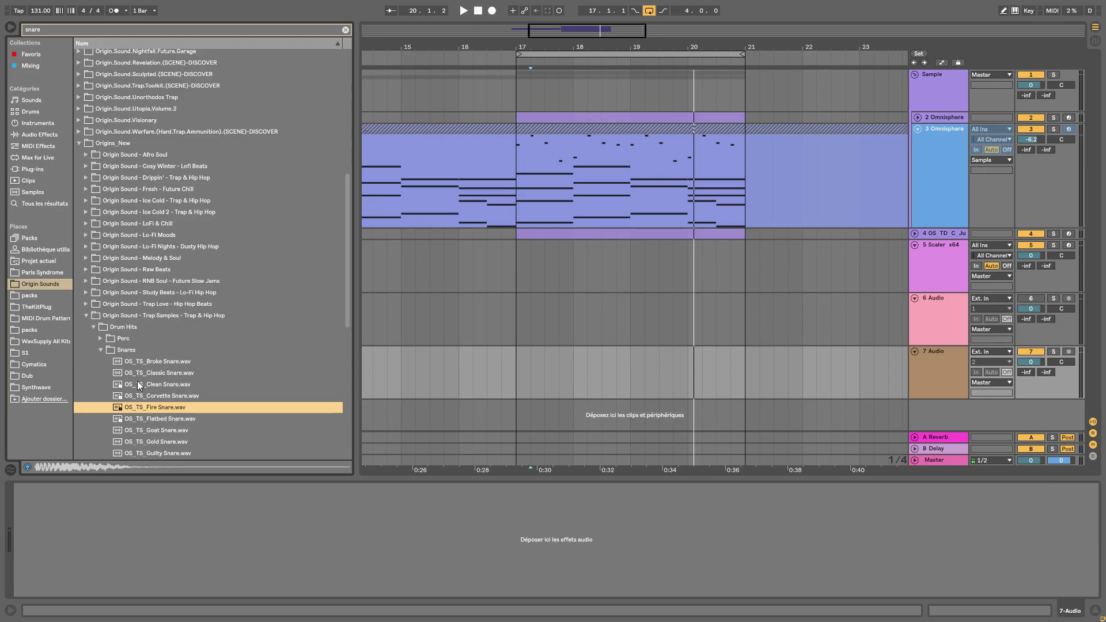
# Place OS_TS_Fire Snare.wav on audio track 6 at 17.3.1 and play the loop
pyautogui.moveTo(140, 405)
pyautogui.mouseDown()
pyautogui.moveTo(128, 419)
pyautogui.moveTo(545, 271)
pyautogui.mouseUp()
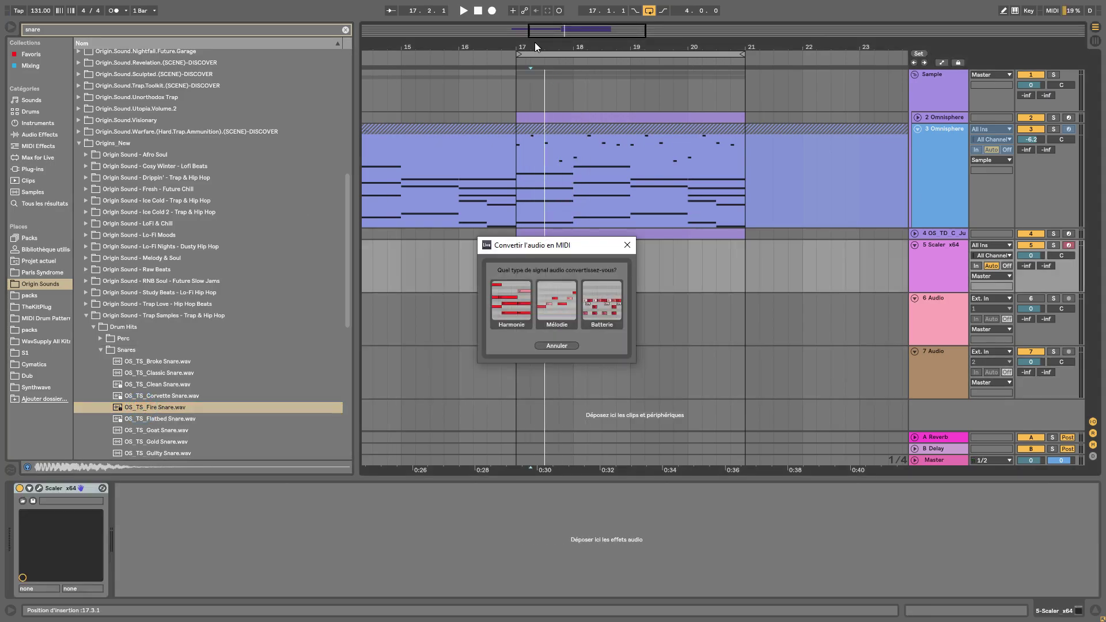
pyautogui.click(557, 346)
pyautogui.moveTo(145, 406)
pyautogui.mouseDown()
pyautogui.moveTo(556, 325)
pyautogui.moveTo(546, 317)
pyautogui.mouseUp()
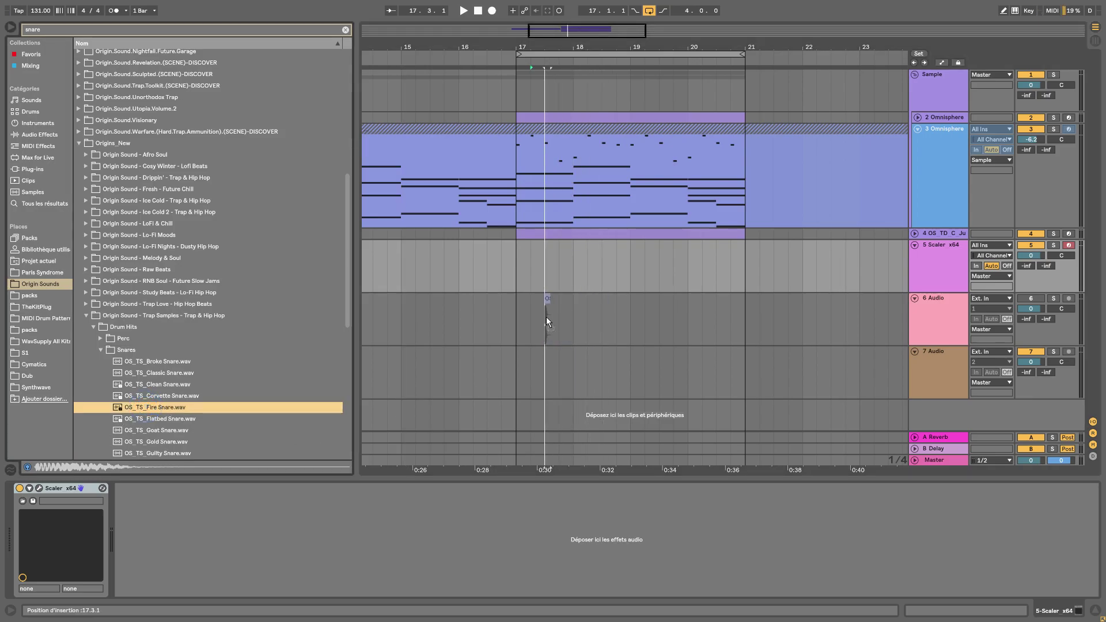
pyautogui.click(497, 60)
pyautogui.moveTo(528, 40); pyautogui.dragTo(529, 42)
pyautogui.moveTo(597, 47); pyautogui.dragTo(616, 31)
pyautogui.press('space')
pyautogui.click(542, 55)
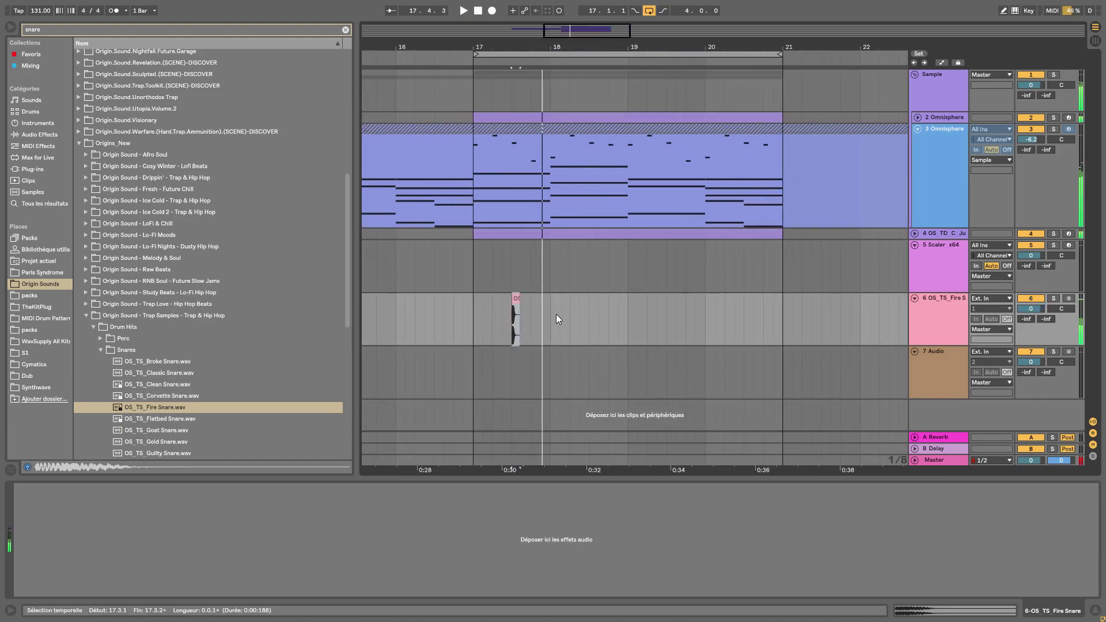
# Duplicate the one-bar snare section from bar 17 across bars 18 to 20, and lower the snare track's volume to -9.2 dB
pyautogui.moveTo(550, 316); pyautogui.dragTo(484, 318)
pyautogui.hotkey('ctrl', 'd')
pyautogui.hotkey('ctrl', 'd')
pyautogui.hotkey('ctrl', 'd')
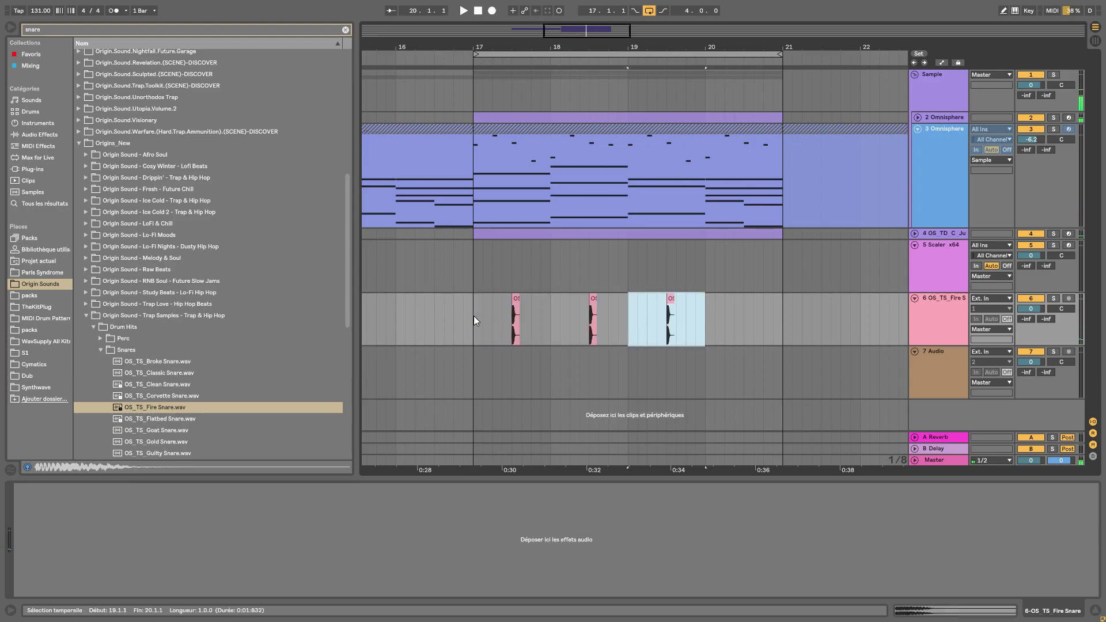
pyautogui.moveTo(1030, 308); pyautogui.dragTo(1030, 323)
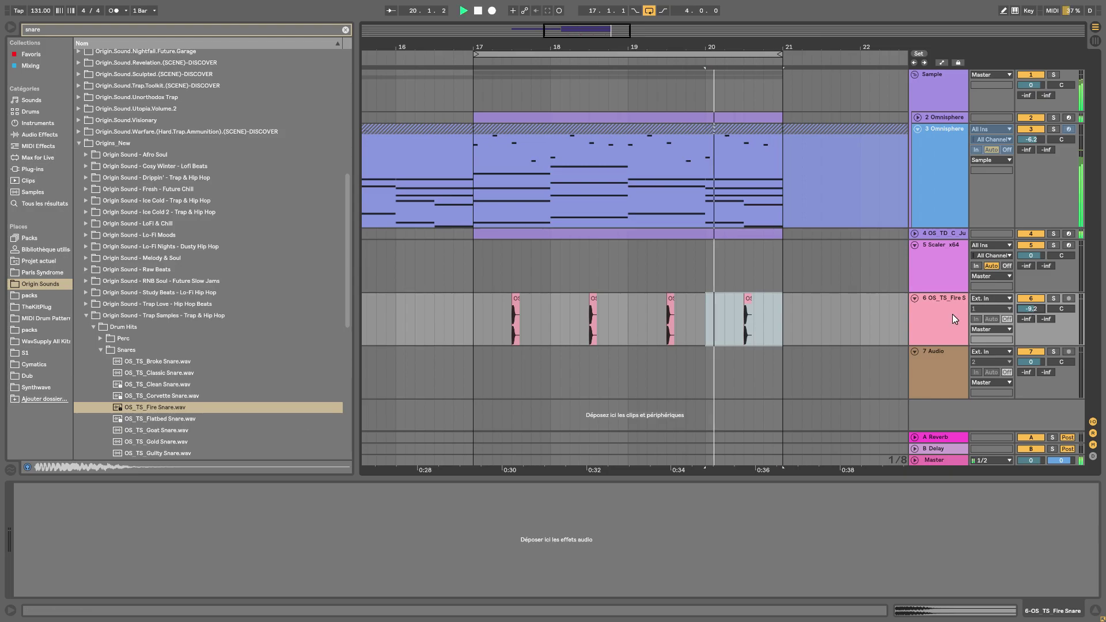
pyautogui.click(914, 299)
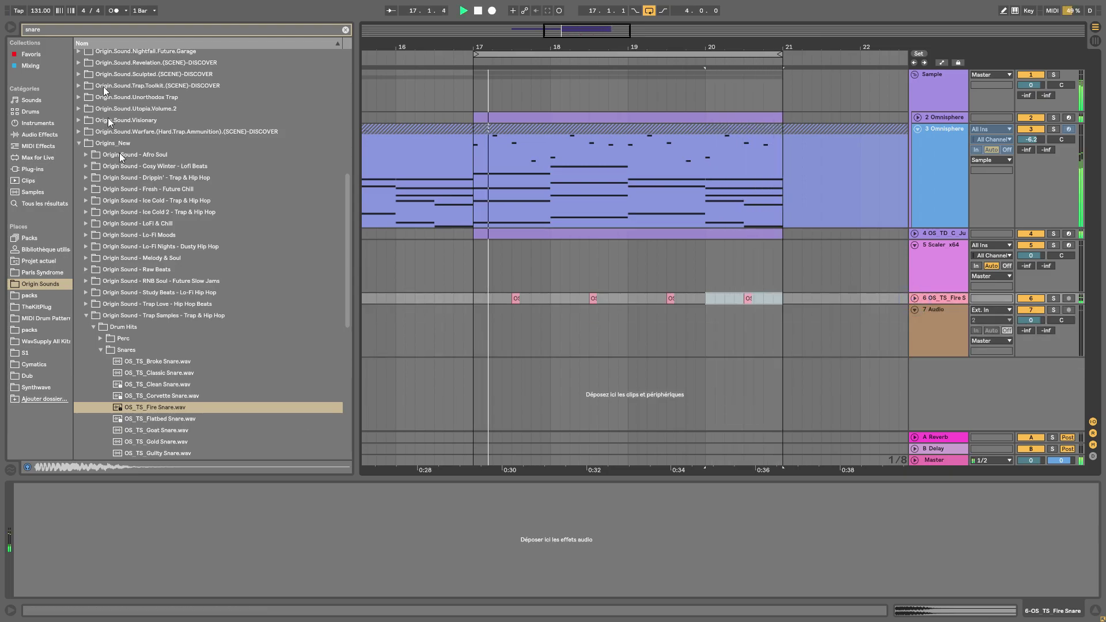
# Search the Origin Sounds folder for "kick" and add a new MIDI track directly above the snare track
pyautogui.click(344, 30)
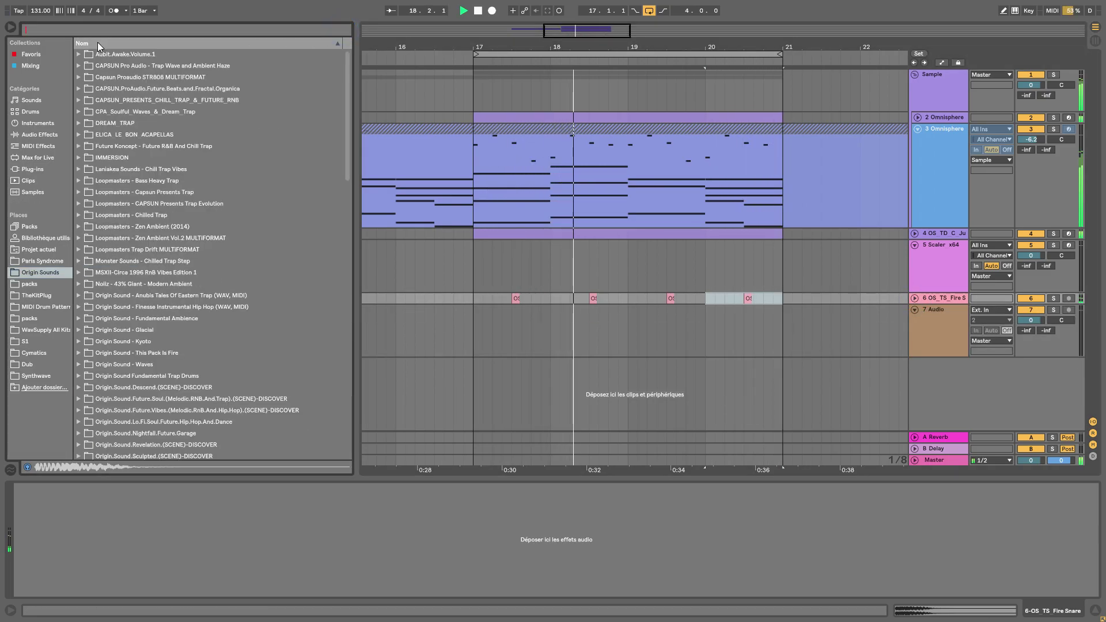
pyautogui.write('kick')
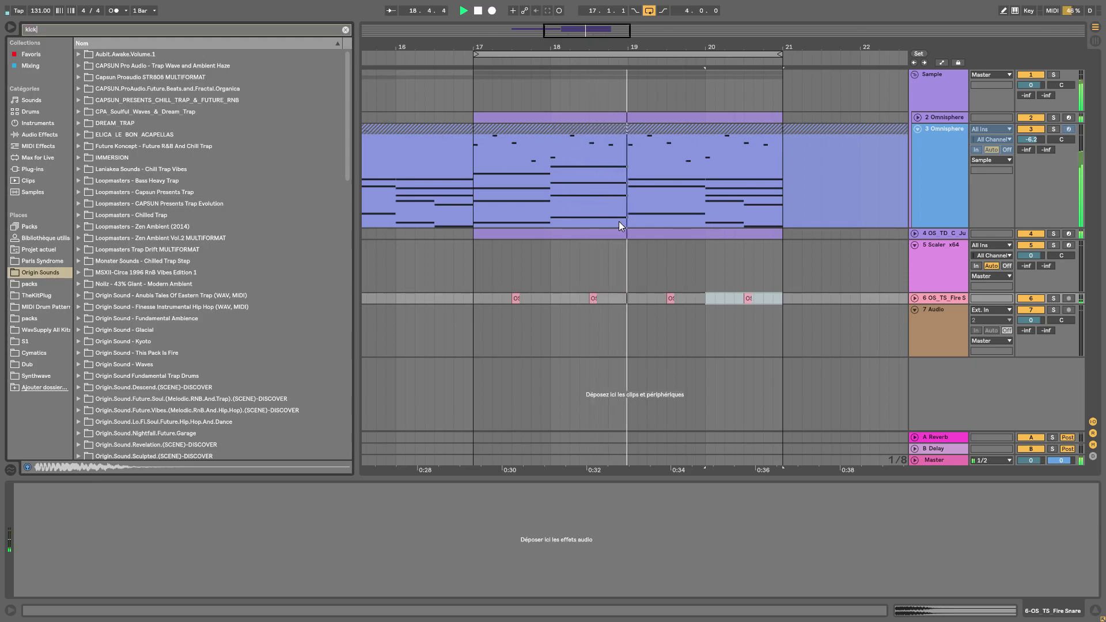
pyautogui.click(936, 325)
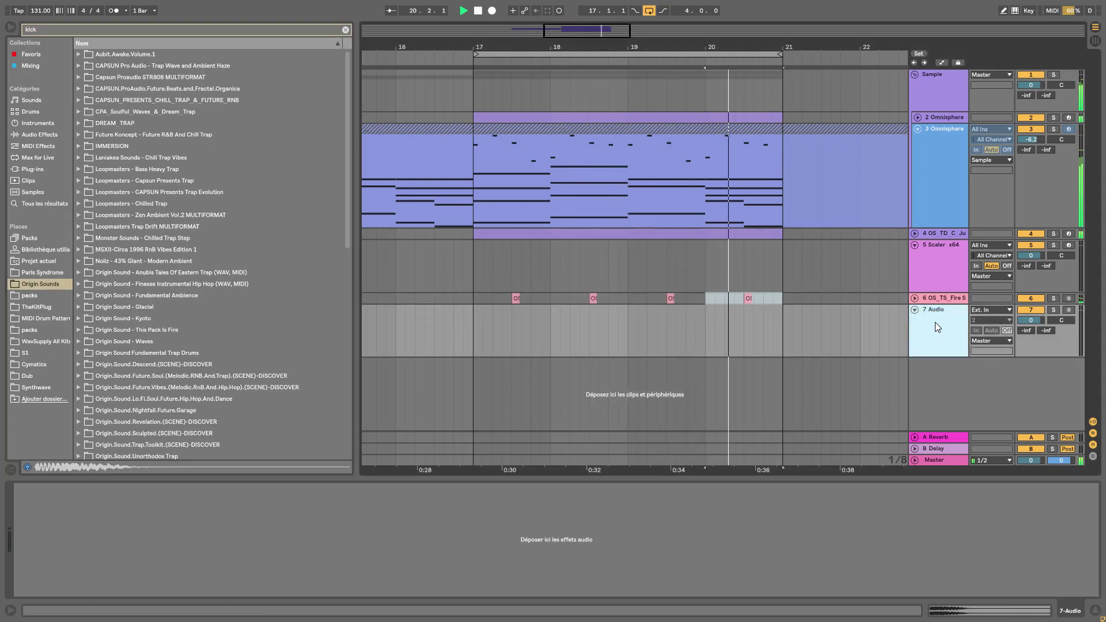
pyautogui.hotkey('ctrl', 'shift', 't')
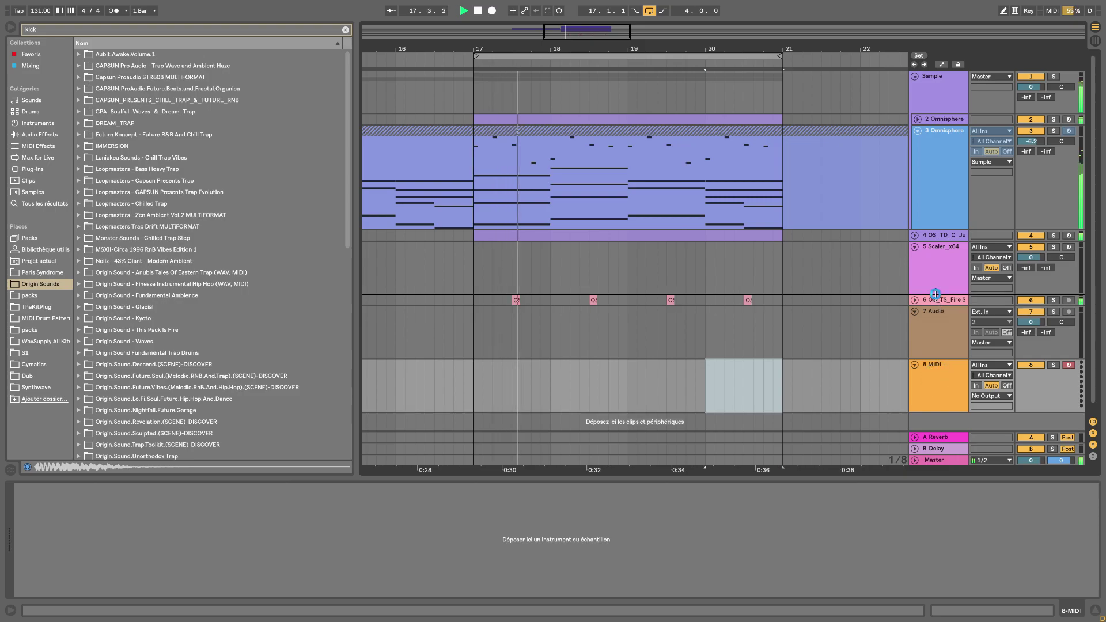
# Locate the Kicks folder under Origin Sound - Trap Samples - Trap & Hip Hop in the browser
pyautogui.scroll(-12, 156, 254)
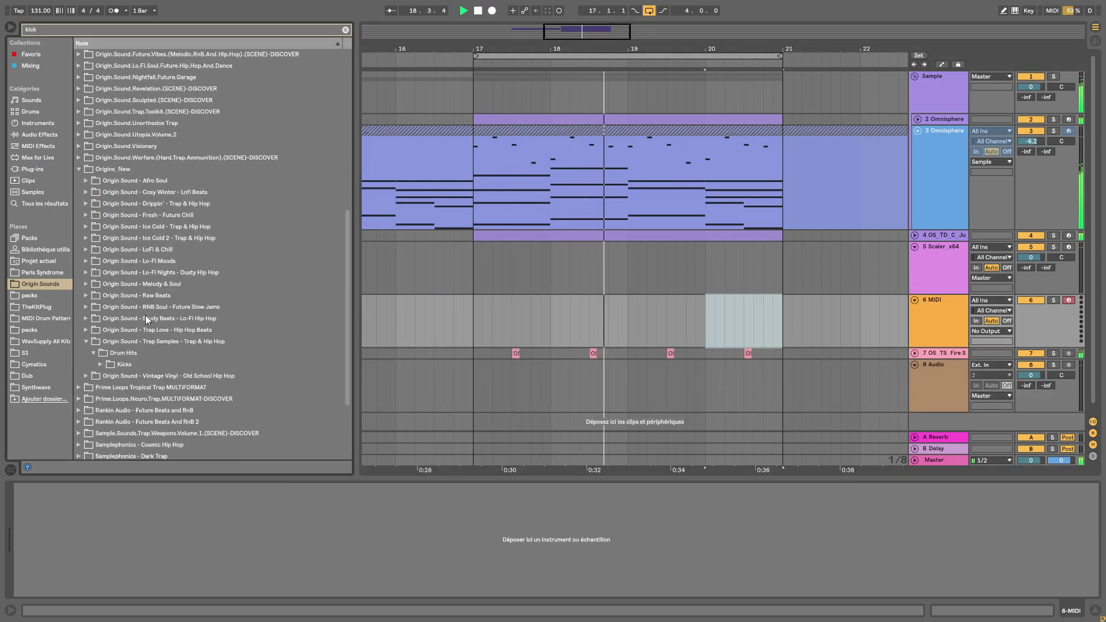
# Audition the kick samples from OS_TS_Fire Kick to OS_TS_Guilty Kick in the Trap Samples pack's Kicks folder against the playing loop
pyautogui.click(101, 259)
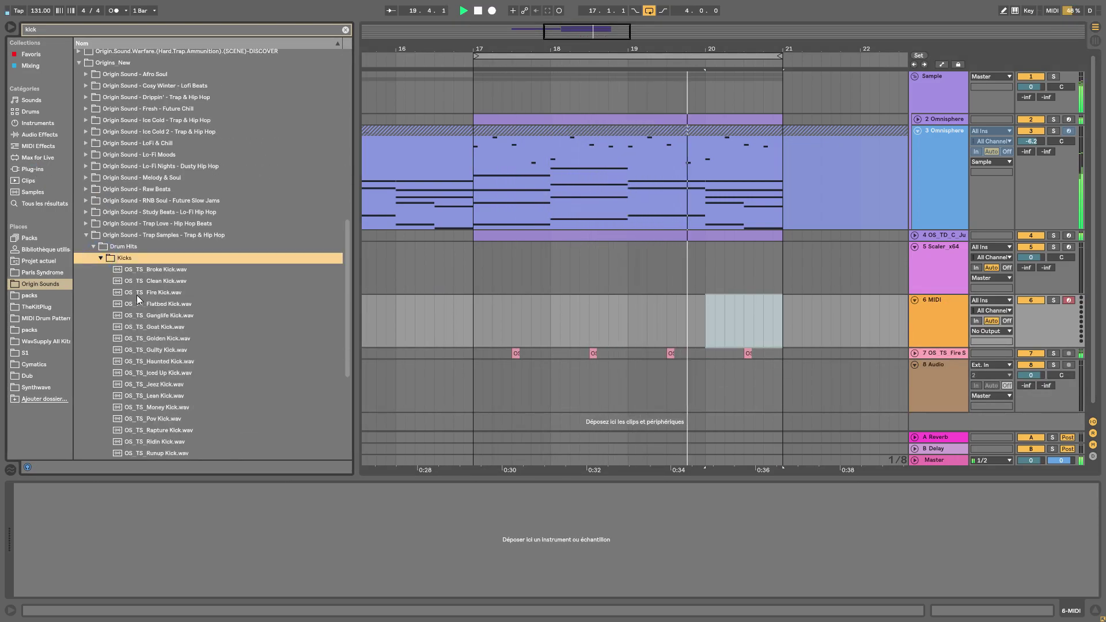
pyautogui.click(137, 294)
pyautogui.click(143, 304)
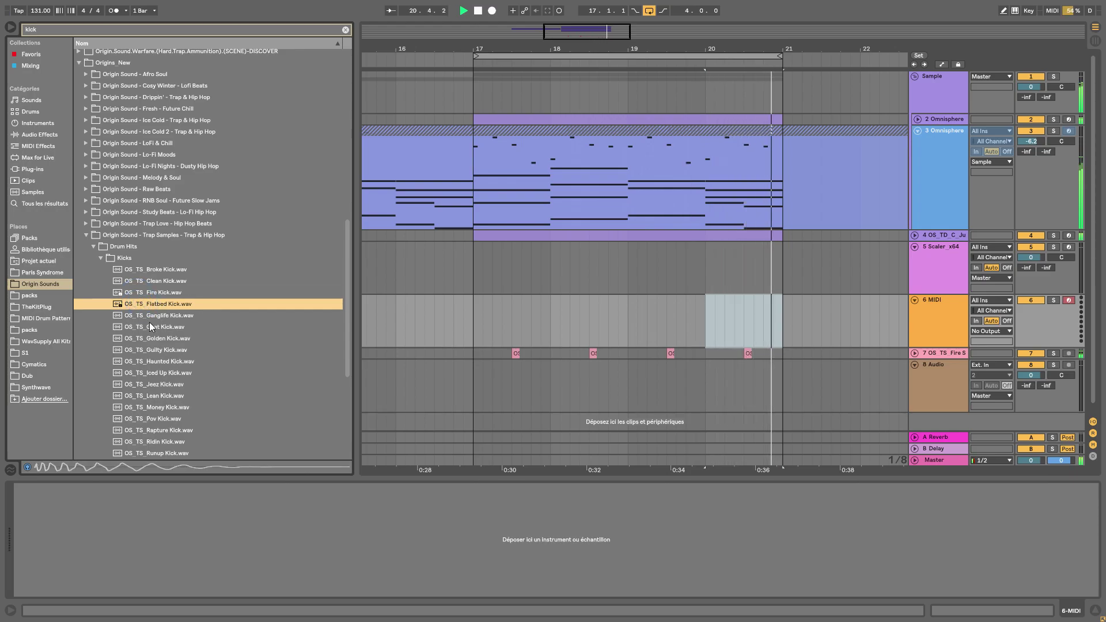
pyautogui.click(150, 323)
pyautogui.click(152, 315)
pyautogui.click(157, 327)
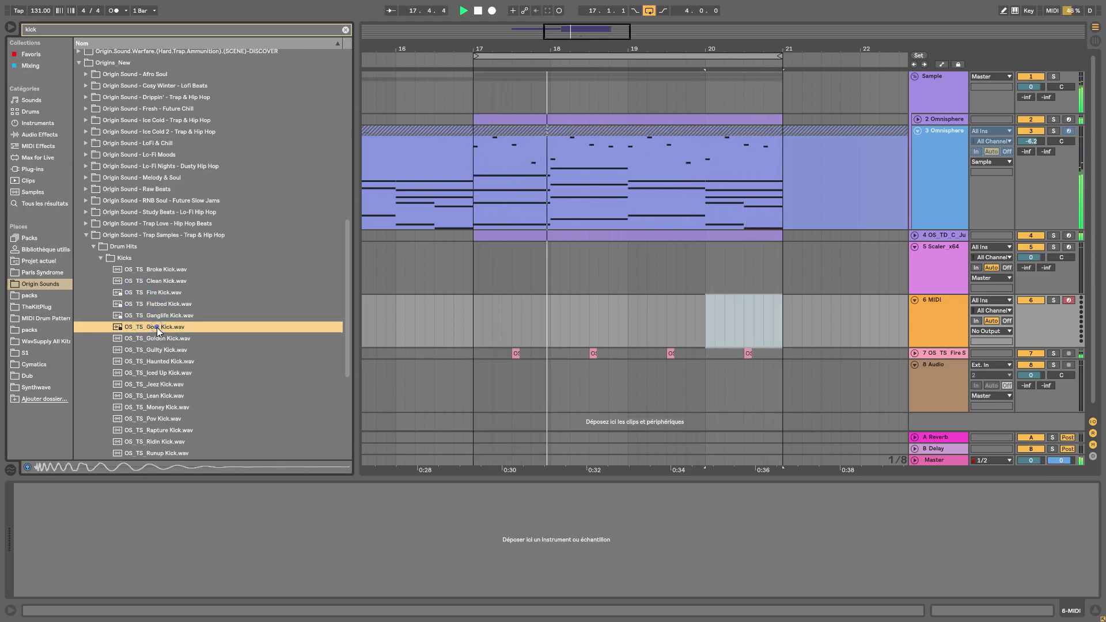
pyautogui.click(157, 336)
pyautogui.click(160, 348)
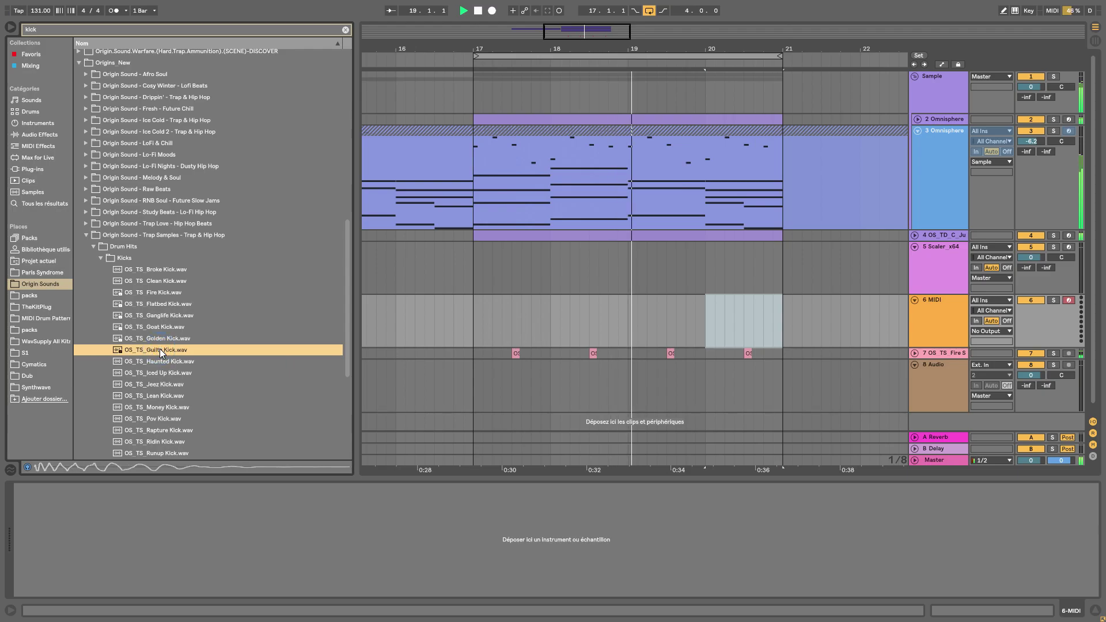
pyautogui.click(160, 342)
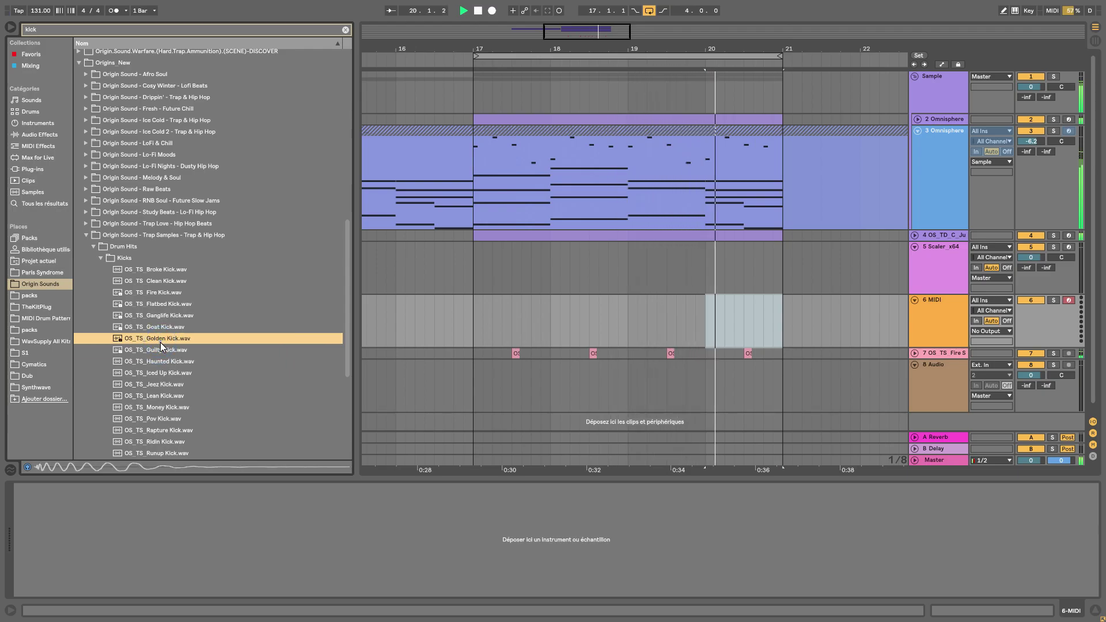
pyautogui.click(157, 325)
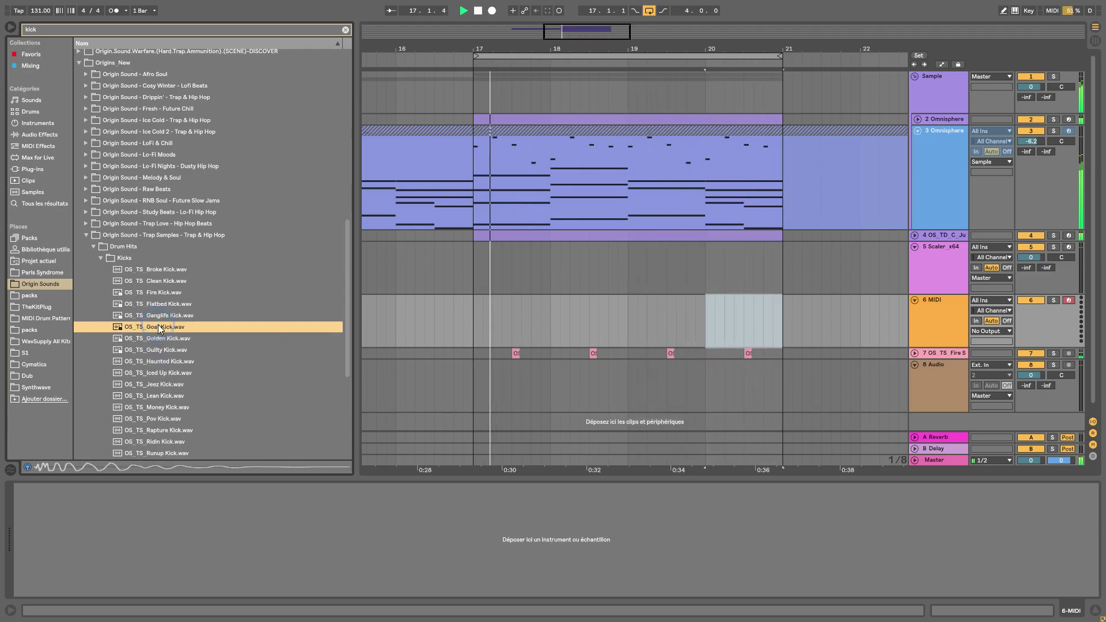
# Load OS_TS_Goat Kick.wav onto the empty MIDI track and create a two-bar MIDI clip from bar 17 to 19
pyautogui.moveTo(157, 326); pyautogui.dragTo(126, 539)
pyautogui.moveTo(624, 333); pyautogui.dragTo(477, 328)
pyautogui.hotkey('ctrl', 'shift', 'm')
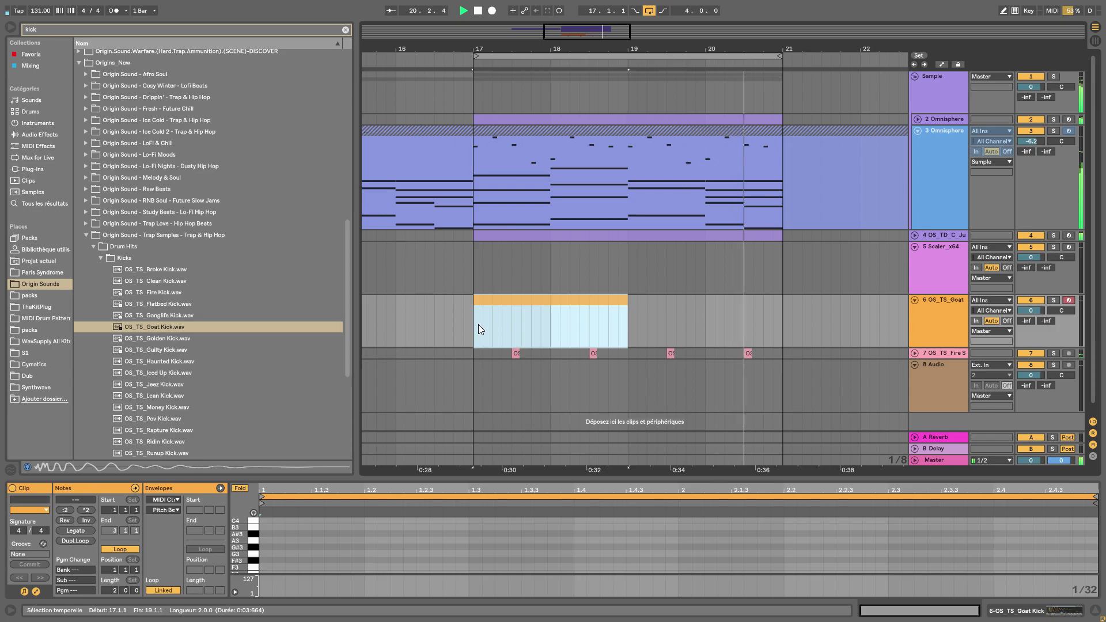
# Add C3 kick notes at 1.1, 1.2 and 1.4 in the clip and deactivate the one at 1.2
pyautogui.moveTo(240, 552); pyautogui.dragTo(580, 543)
pyautogui.doubleClick(264, 542)
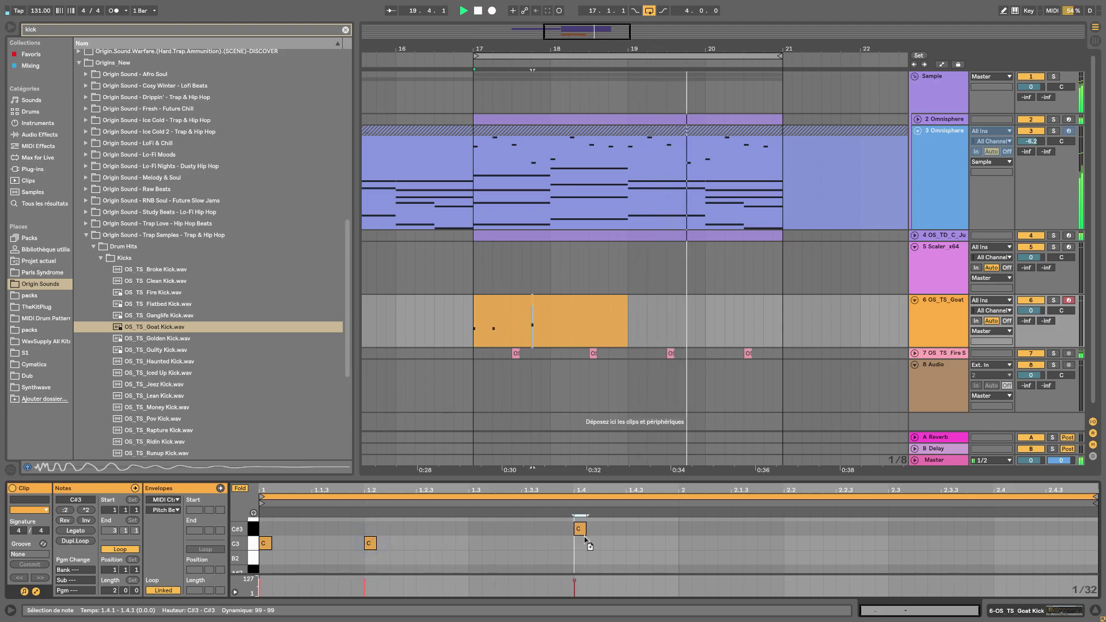
pyautogui.moveTo(427, 546); pyautogui.dragTo(317, 540)
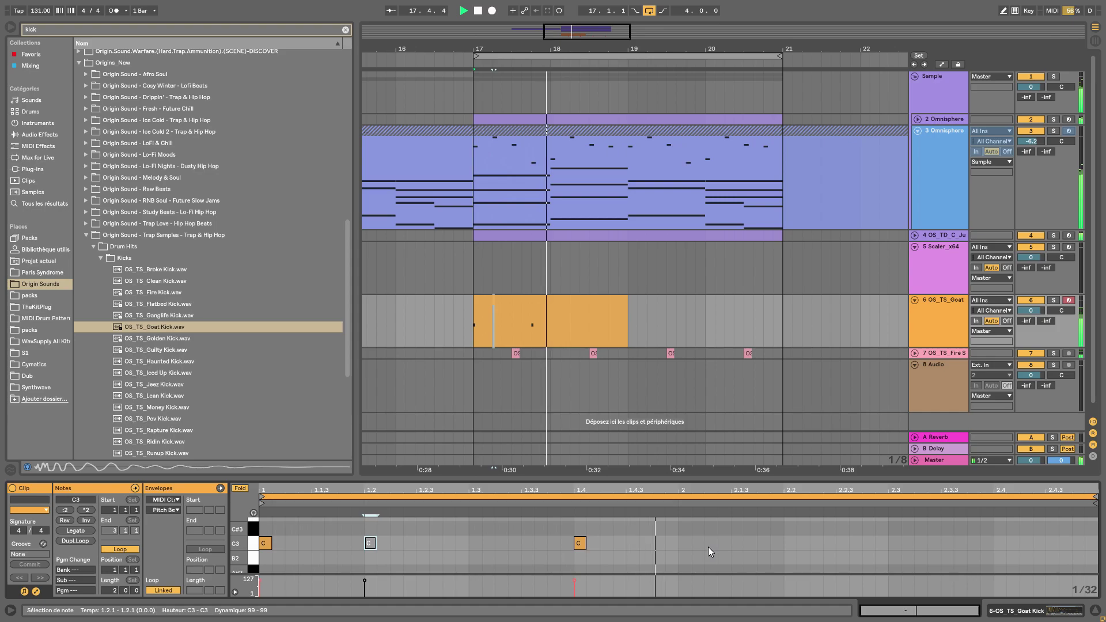
# Add a Limiter audio effect to the Master track and play the loop through it, returning to the arrangement
pyautogui.click(995, 617)
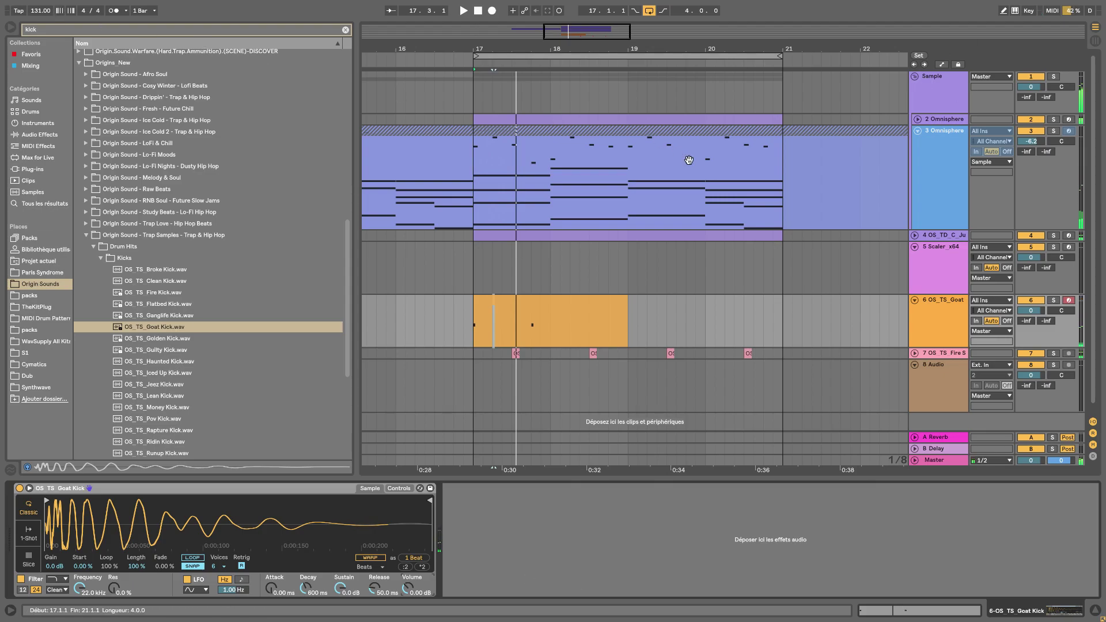
pyautogui.click(1095, 29)
pyautogui.click(1057, 38)
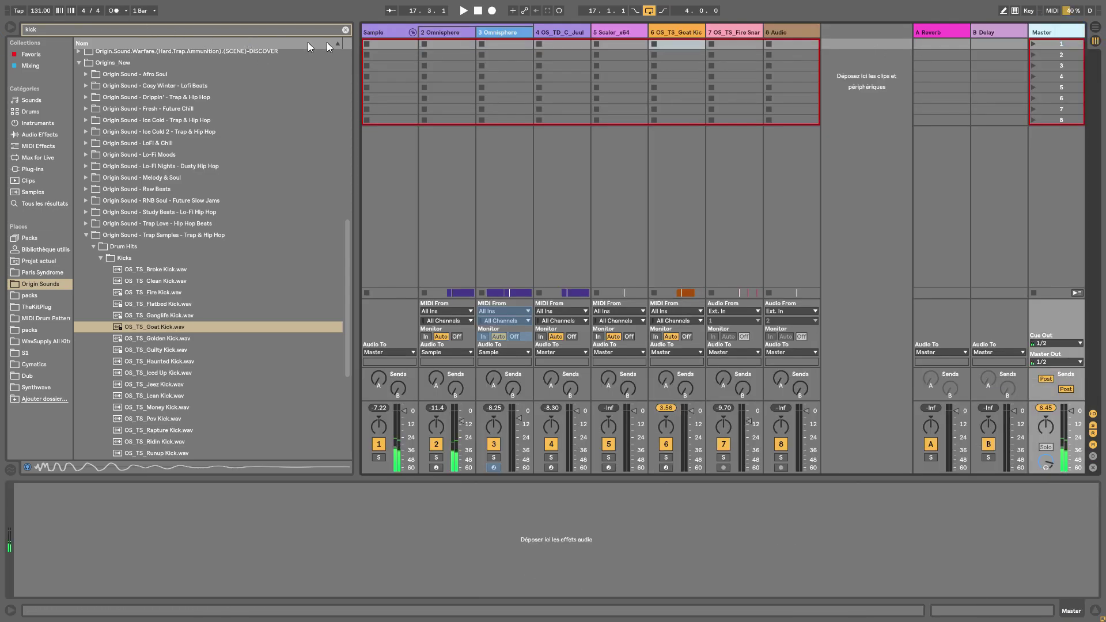
pyautogui.click(346, 29)
pyautogui.click(24, 135)
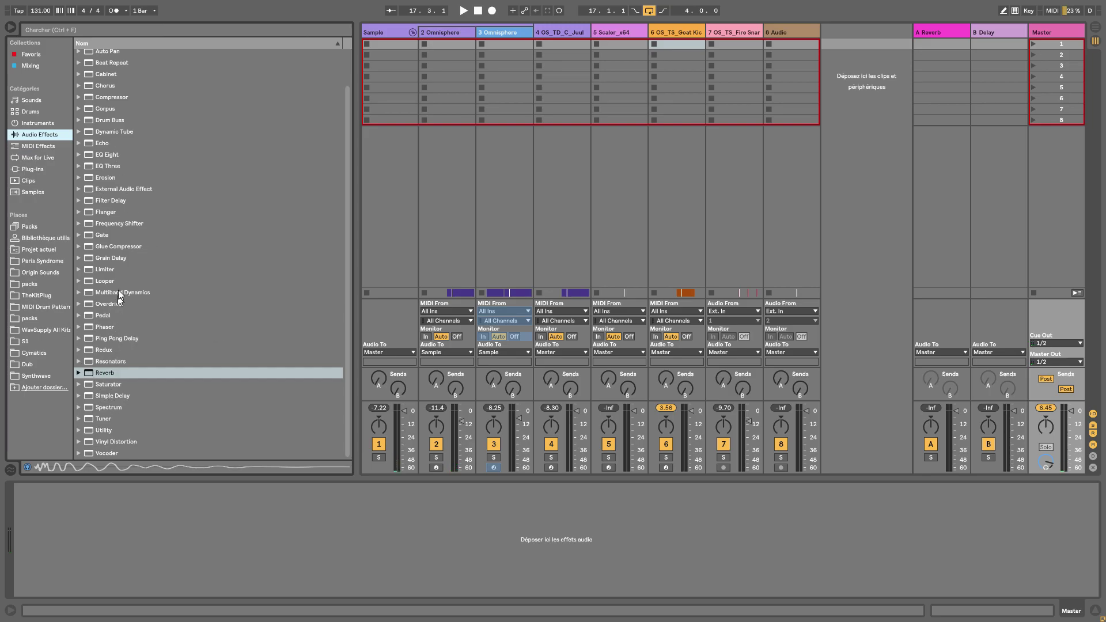
pyautogui.moveTo(118, 270); pyautogui.dragTo(166, 272)
pyautogui.moveTo(1099, 40); pyautogui.dragTo(1100, 44)
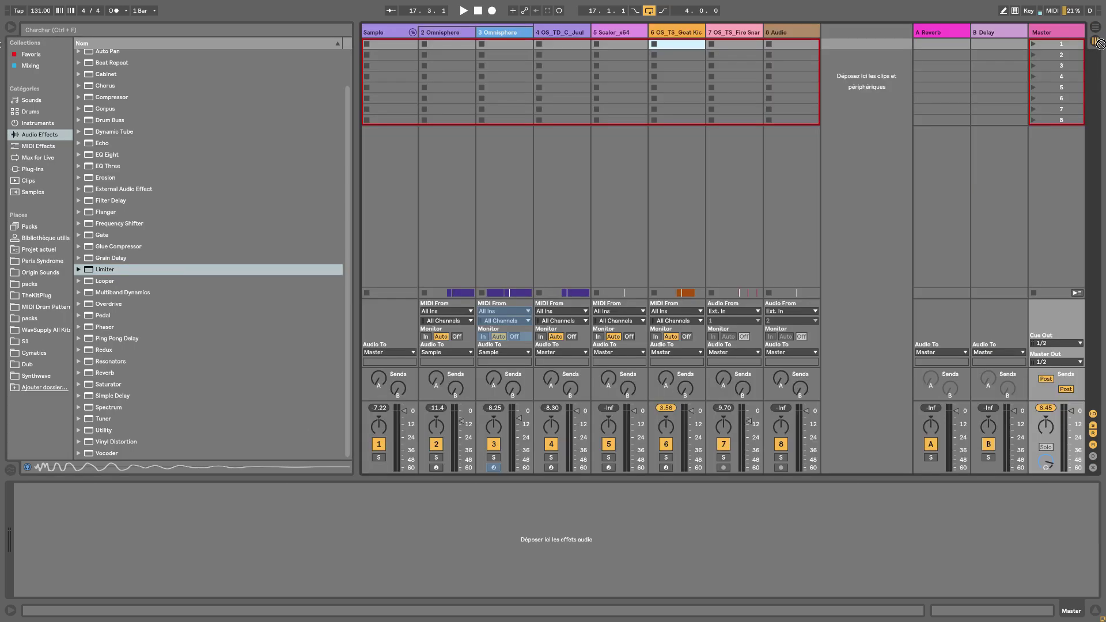
pyautogui.moveTo(306, 516); pyautogui.dragTo(325, 511)
pyautogui.press('space')
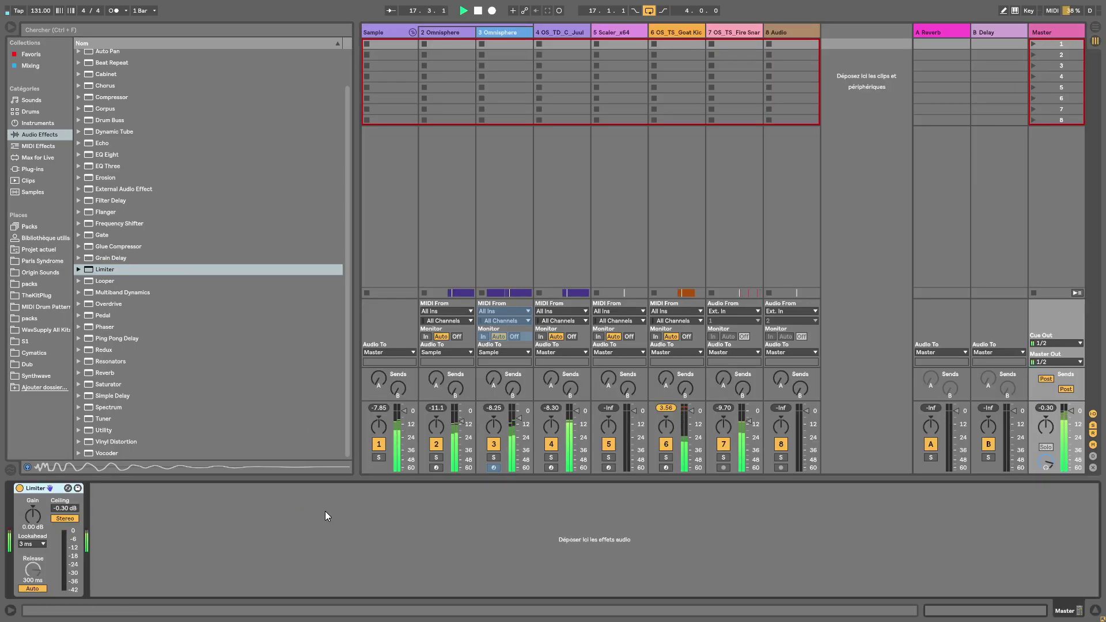
pyautogui.click(1098, 29)
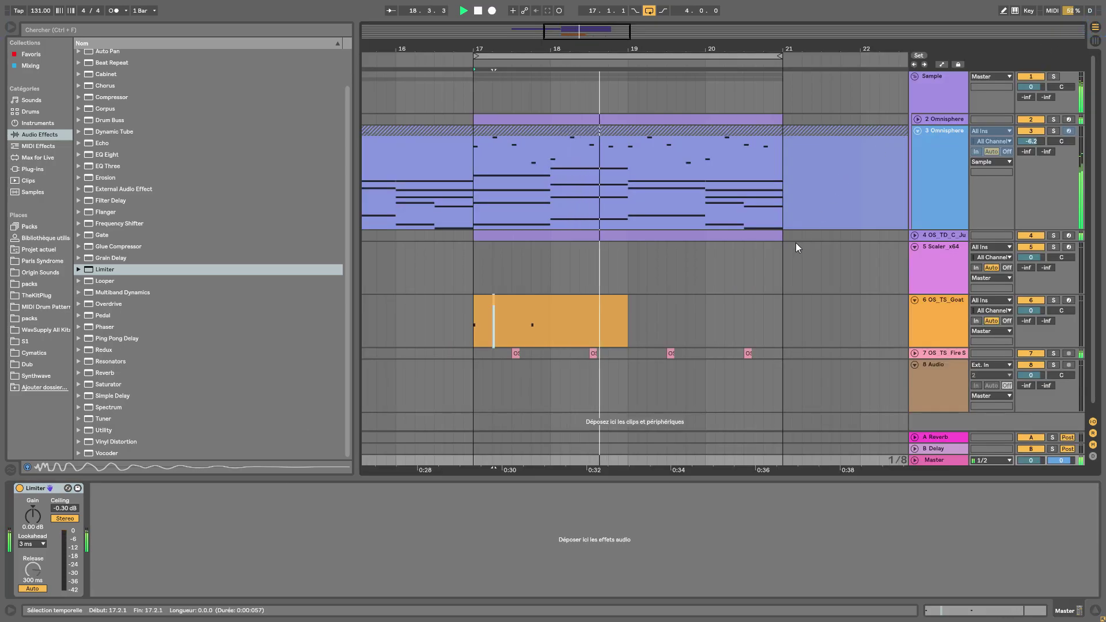
# Unfold the Juul 808 track and move the Goat Kick track directly below it, above Scaler
pyautogui.click(915, 236)
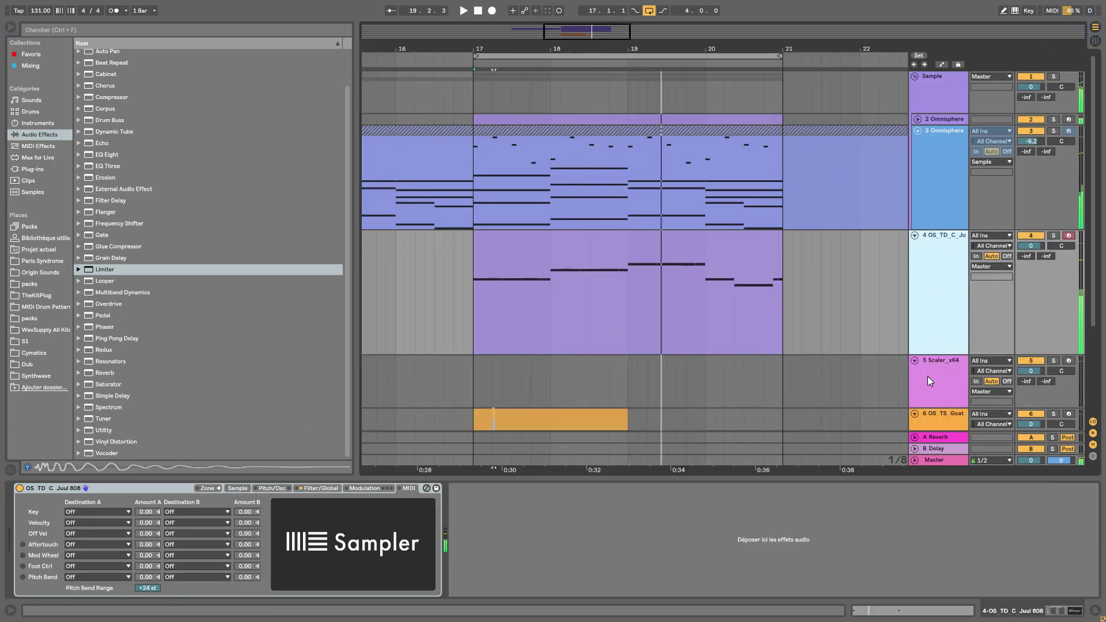
pyautogui.scroll(-3, 928, 375)
pyautogui.click(937, 369)
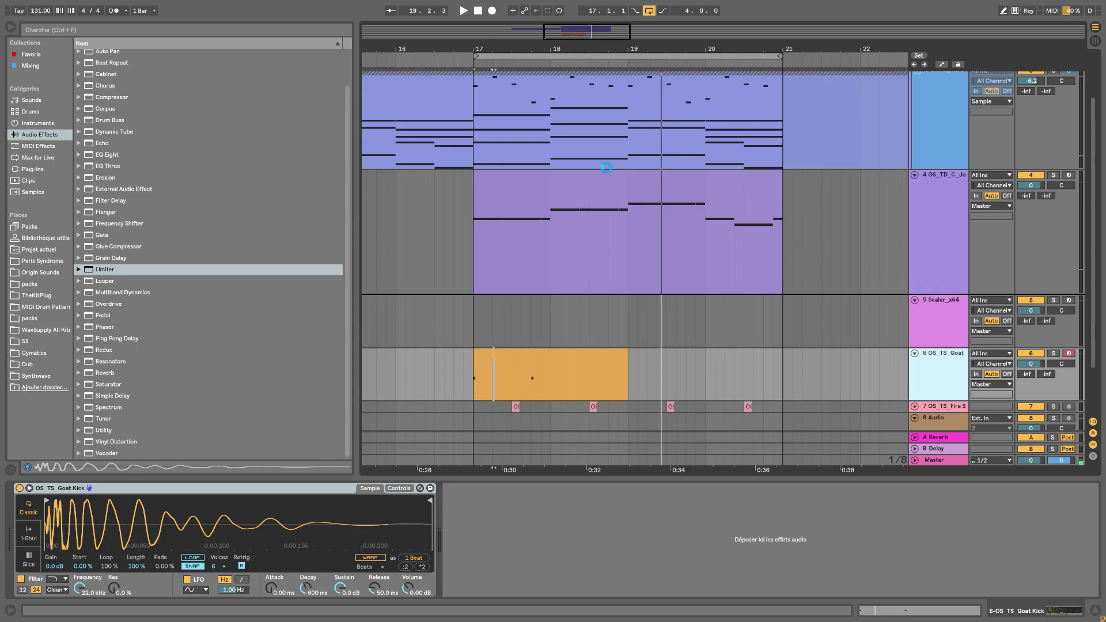
pyautogui.moveTo(492, 45); pyautogui.dragTo(491, 86)
pyautogui.moveTo(933, 293); pyautogui.dragTo(933, 366)
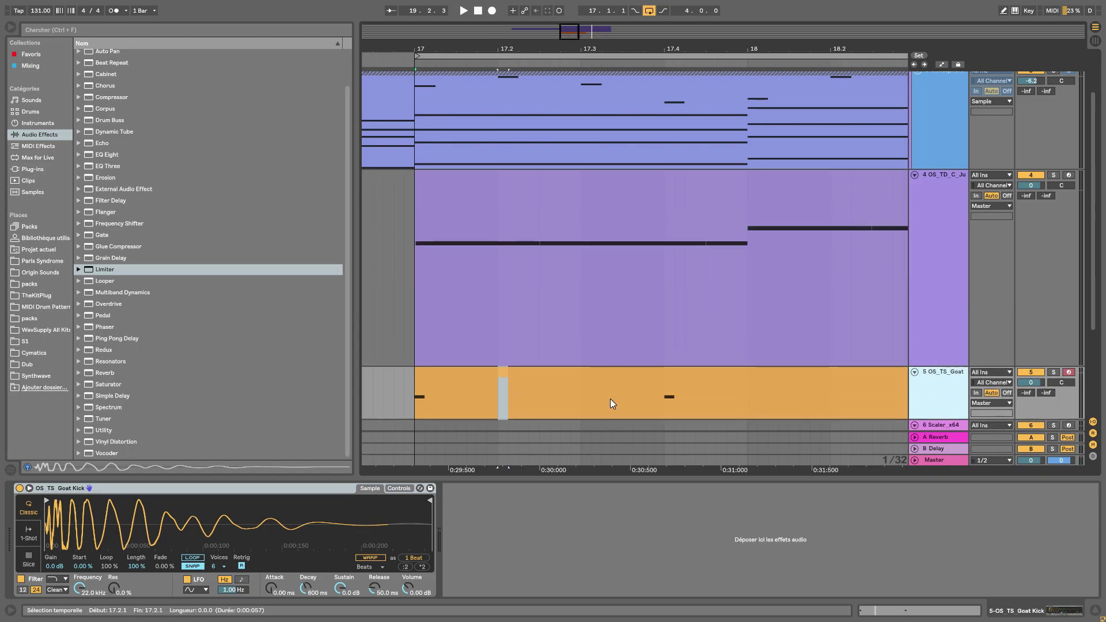
# Move the kick note at 1.4 to 1.2.3 and play back the pattern
pyautogui.click(625, 378)
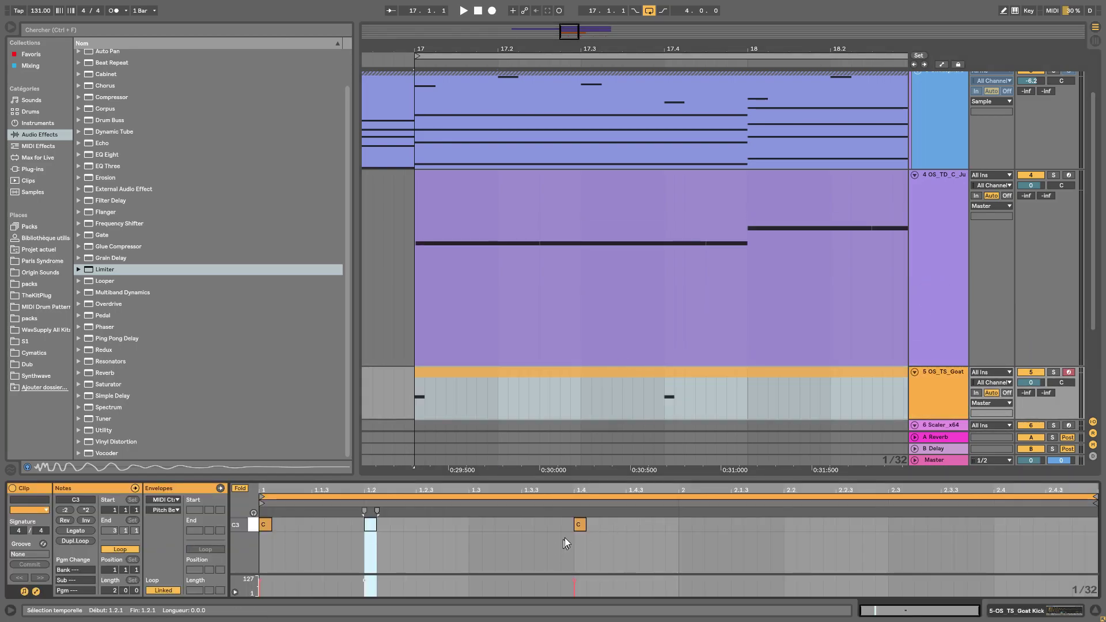
pyautogui.moveTo(583, 528); pyautogui.dragTo(427, 502)
pyautogui.press('space')
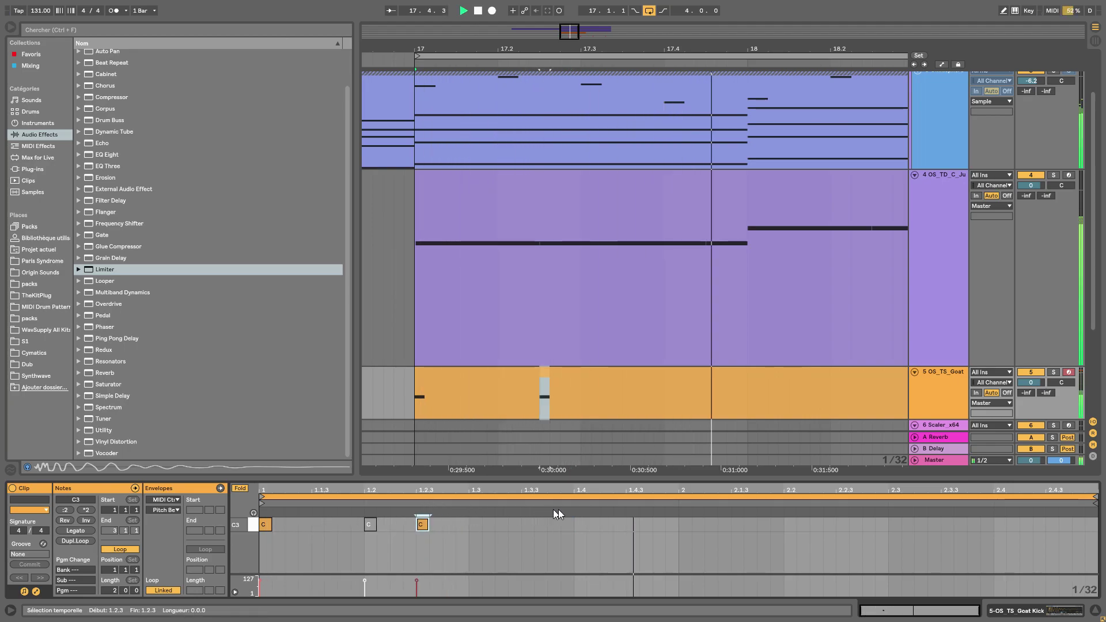
pyautogui.press('space')
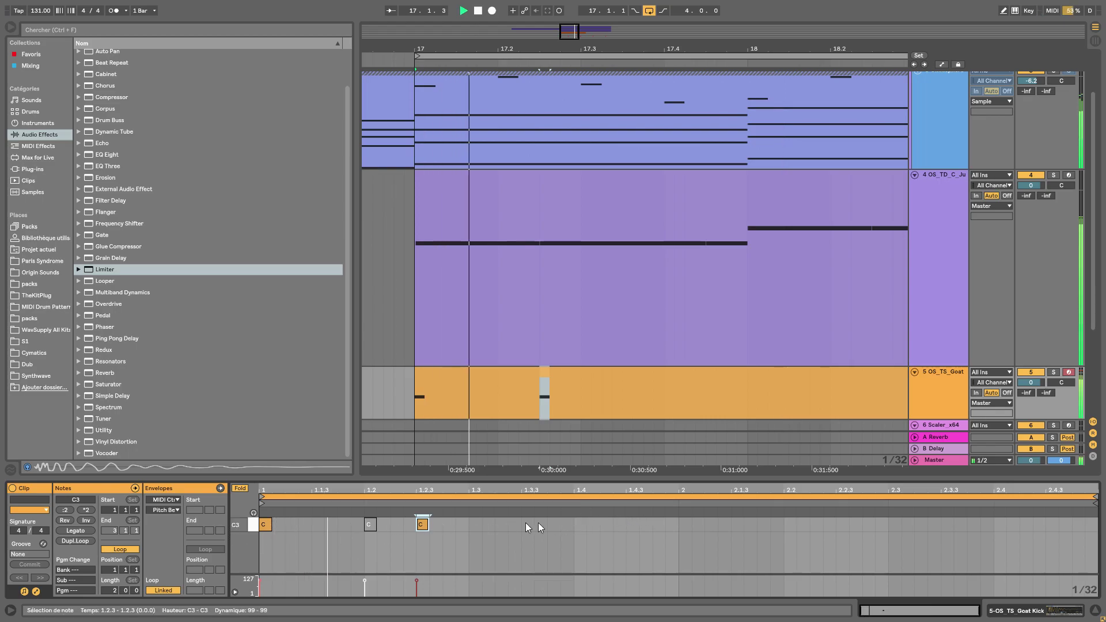
# Copy a kick note to 1.4.3 and shorten the kick clip's loop to one bar, playing the result
pyautogui.moveTo(425, 525); pyautogui.dragTo(266, 510)
pyautogui.moveTo(1093, 497); pyautogui.dragTo(679, 499)
pyautogui.press('space')
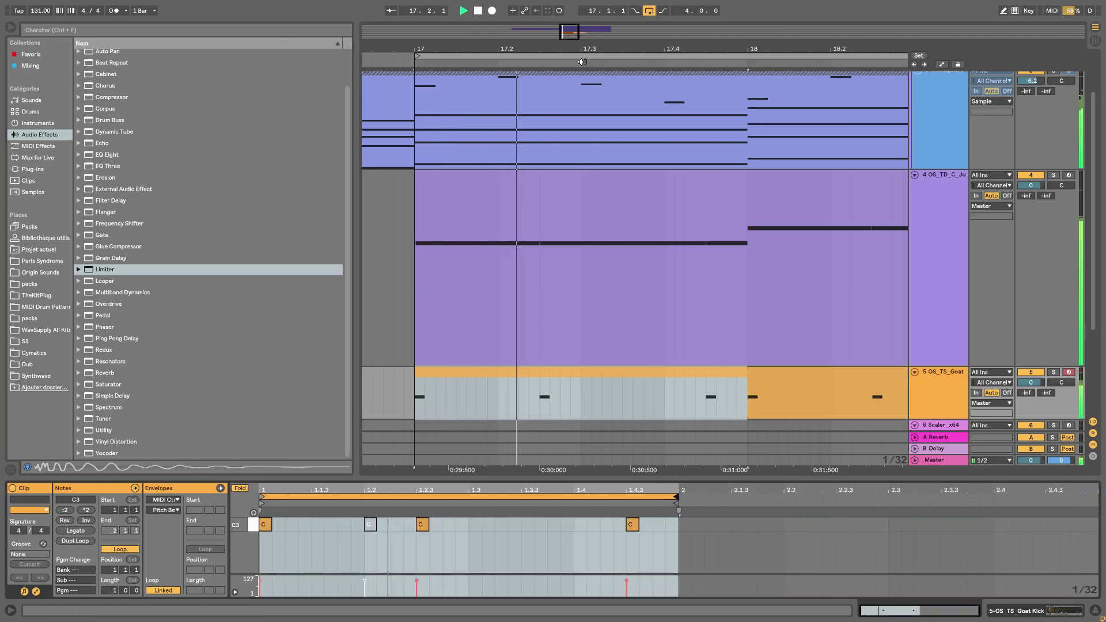
pyautogui.moveTo(568, 32); pyautogui.dragTo(568, 6)
pyautogui.moveTo(598, 47); pyautogui.dragTo(598, 84)
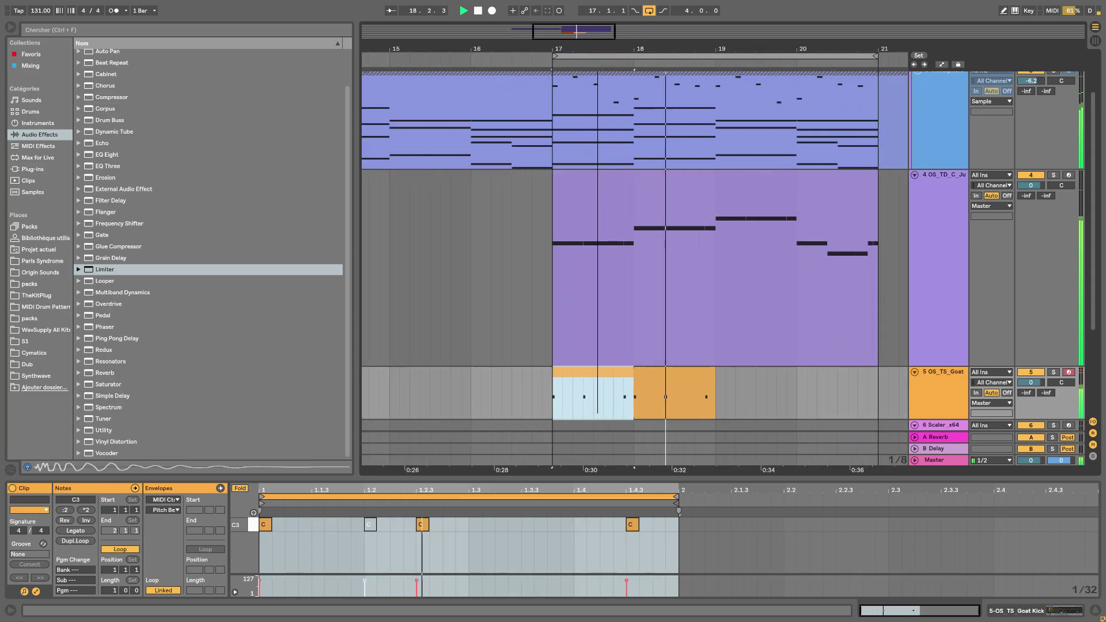
pyautogui.press('space')
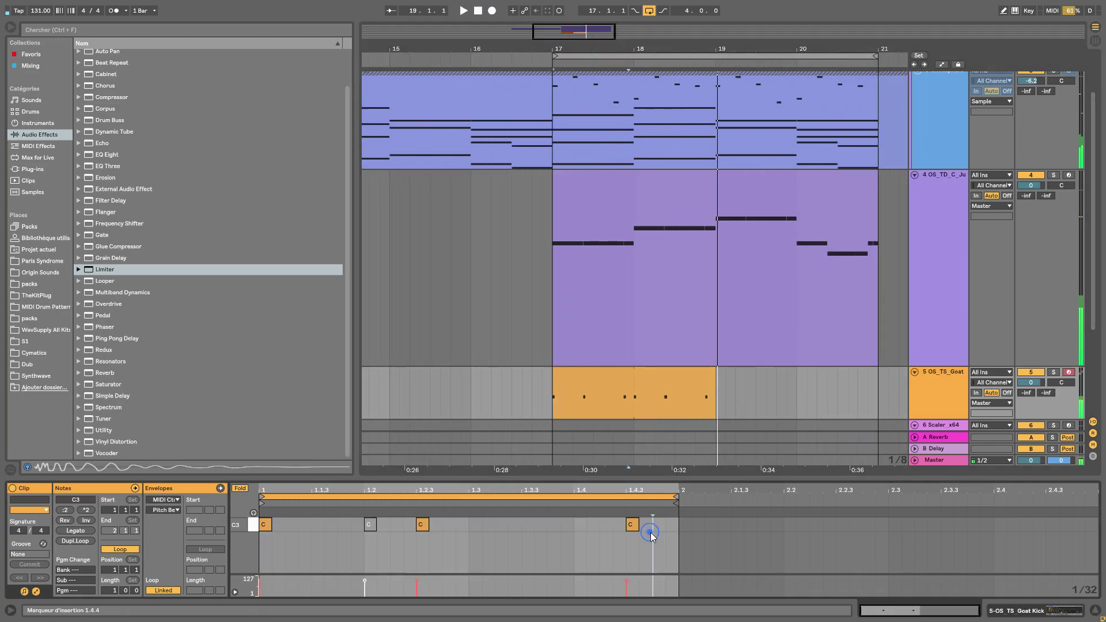
# Extend the kick clip's loop to two bars and duplicate the first bar's notes into the second bar
pyautogui.moveTo(683, 496); pyautogui.dragTo(1034, 485)
pyautogui.moveTo(648, 552); pyautogui.dragTo(269, 527)
pyautogui.hotkey('ctrl', 'd')
# Lengthen all kick notes to about three 1/32 grid steps and shorten the last note to end at 2.4.4
pyautogui.click(1009, 530)
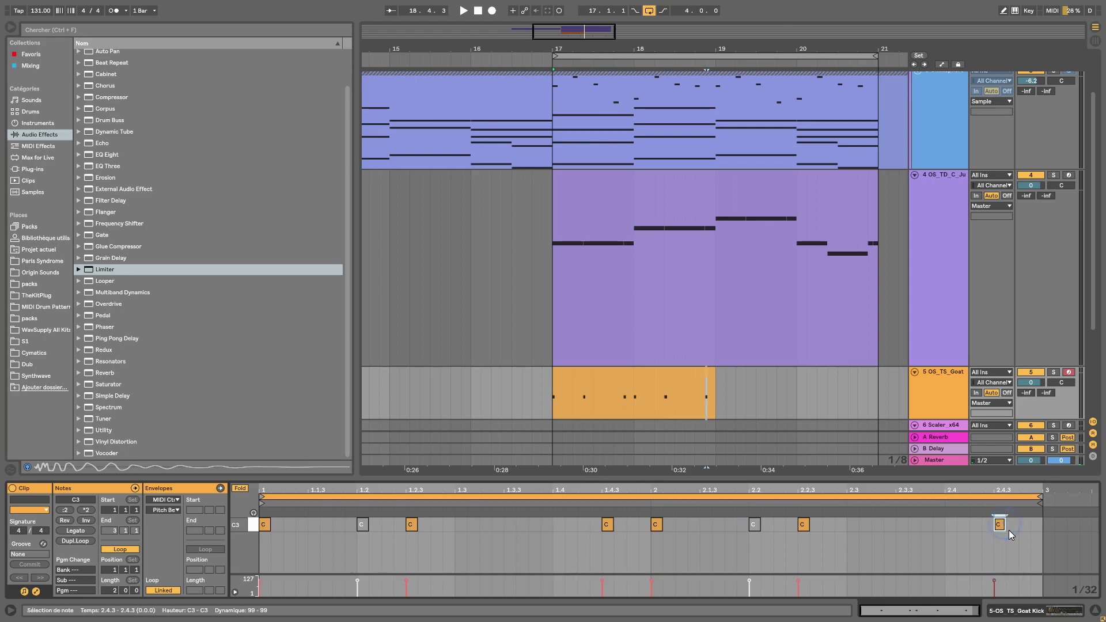
pyautogui.hotkey('ctrl', 'a')
pyautogui.moveTo(808, 526); pyautogui.dragTo(835, 521)
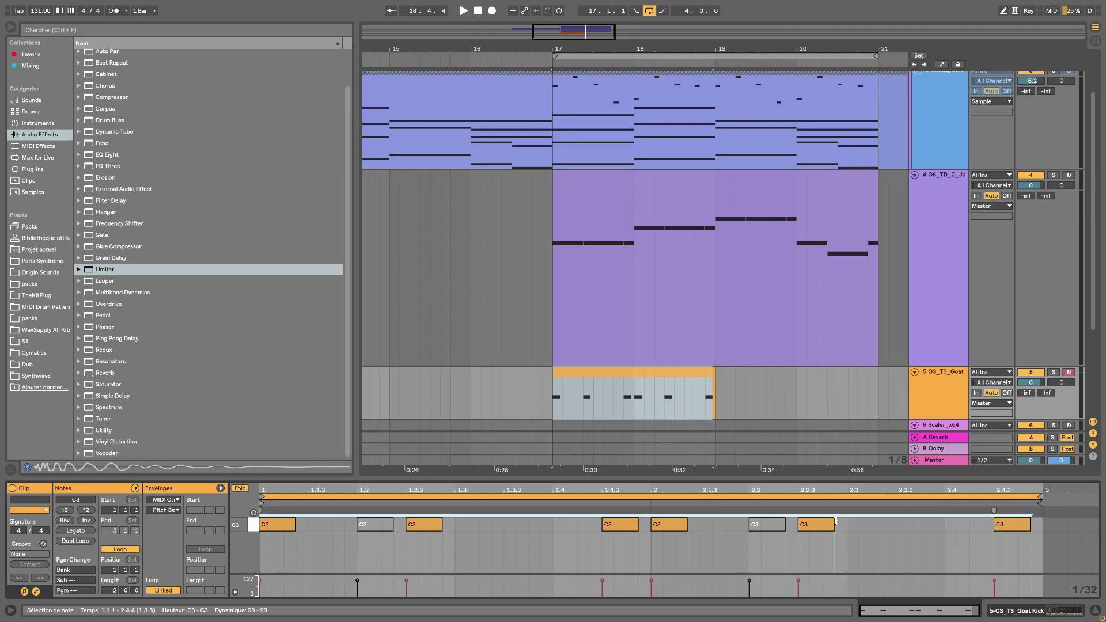
pyautogui.click(970, 547)
pyautogui.moveTo(1031, 522); pyautogui.dragTo(1022, 524)
pyautogui.hotkey('ctrl', 'd')
pyautogui.press('space')
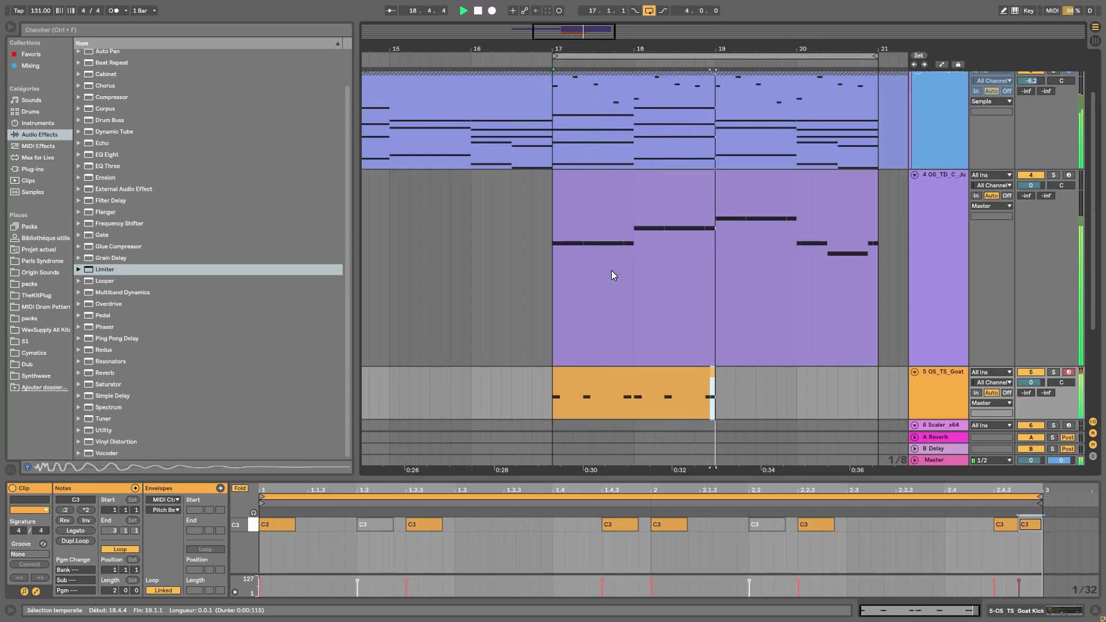
pyautogui.press('space')
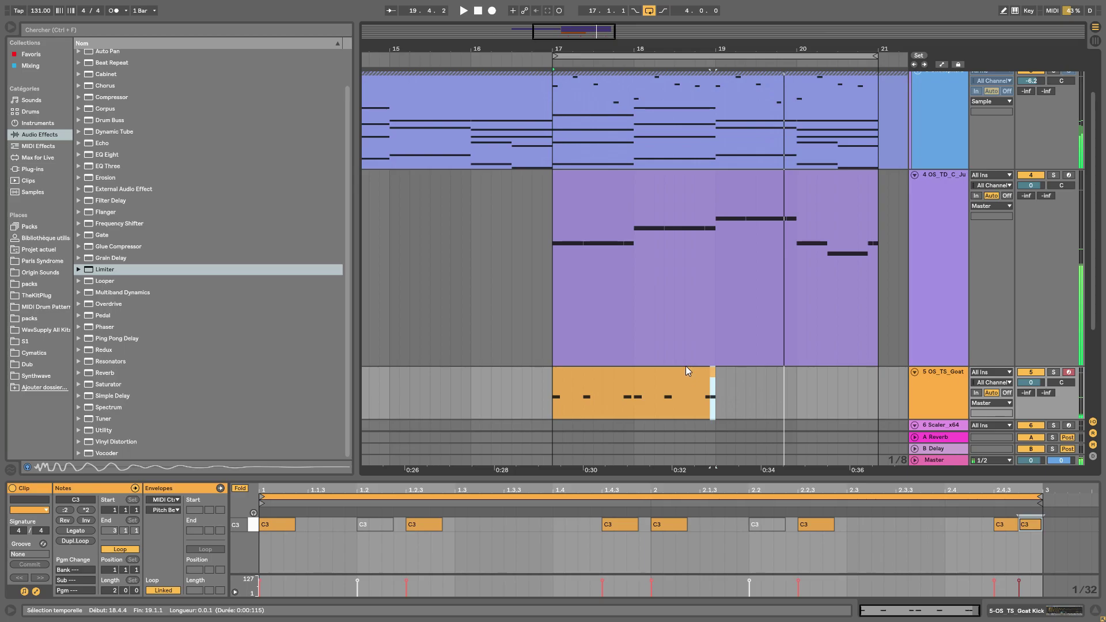
pyautogui.click(1028, 525)
pyautogui.doubleClick(1027, 524)
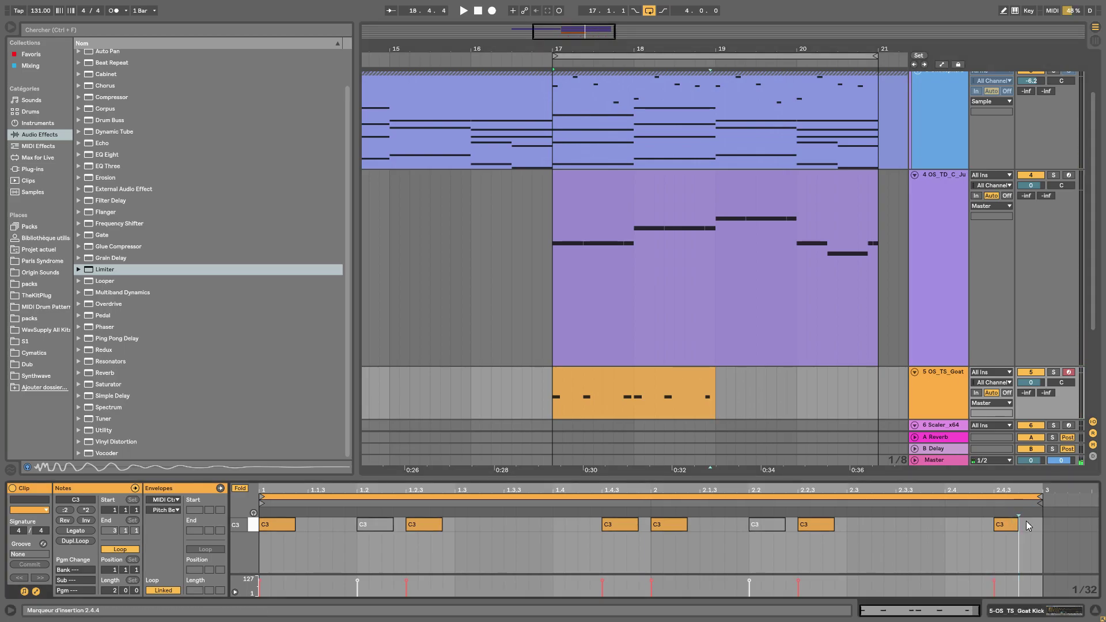
# Move the kick note at 2.2.3 onto 2.2 and duplicate the two-bar kick clip into bars 19 to 21
pyautogui.moveTo(807, 526); pyautogui.dragTo(760, 523)
pyautogui.press('space')
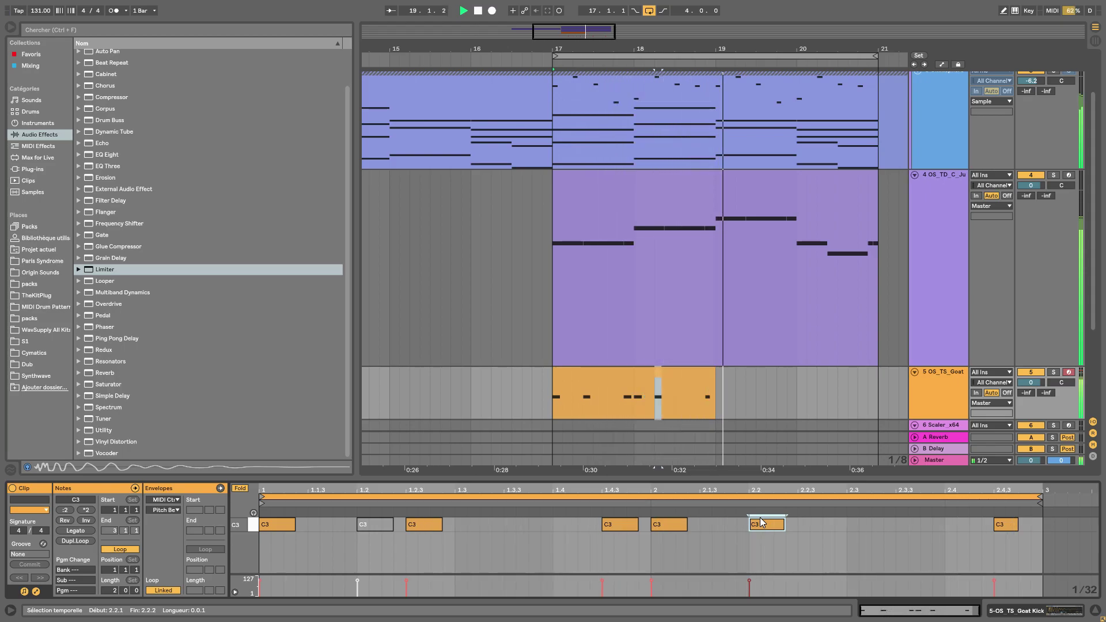
pyautogui.click(601, 384)
pyautogui.hotkey('ctrl', 'd')
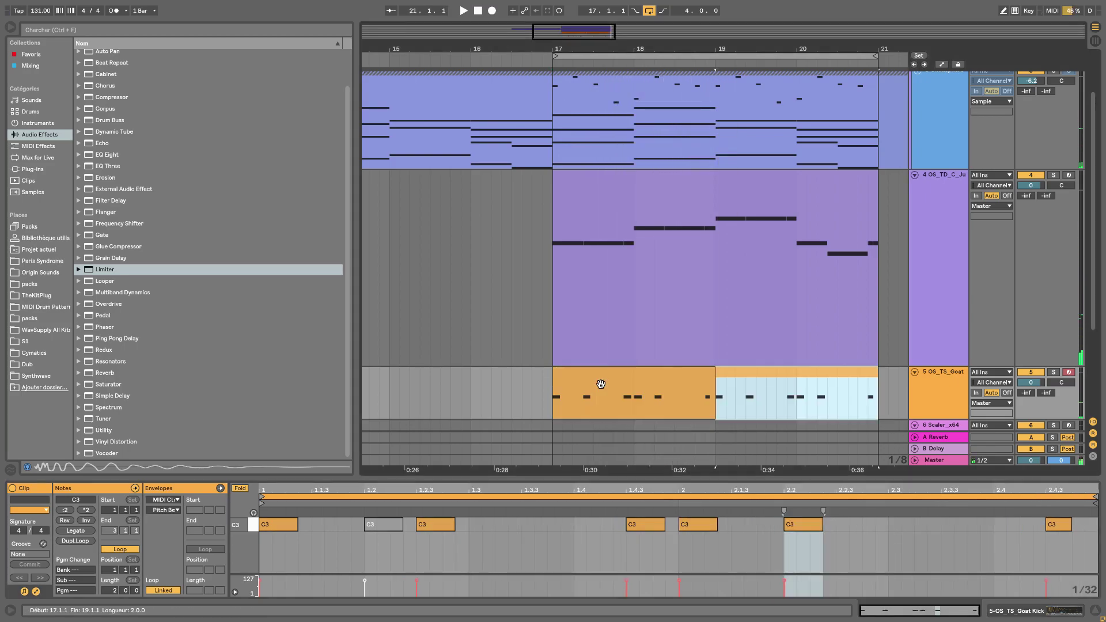
# Add a Compressor audio effect after the sampler on the Goat Kick track
pyautogui.click(938, 378)
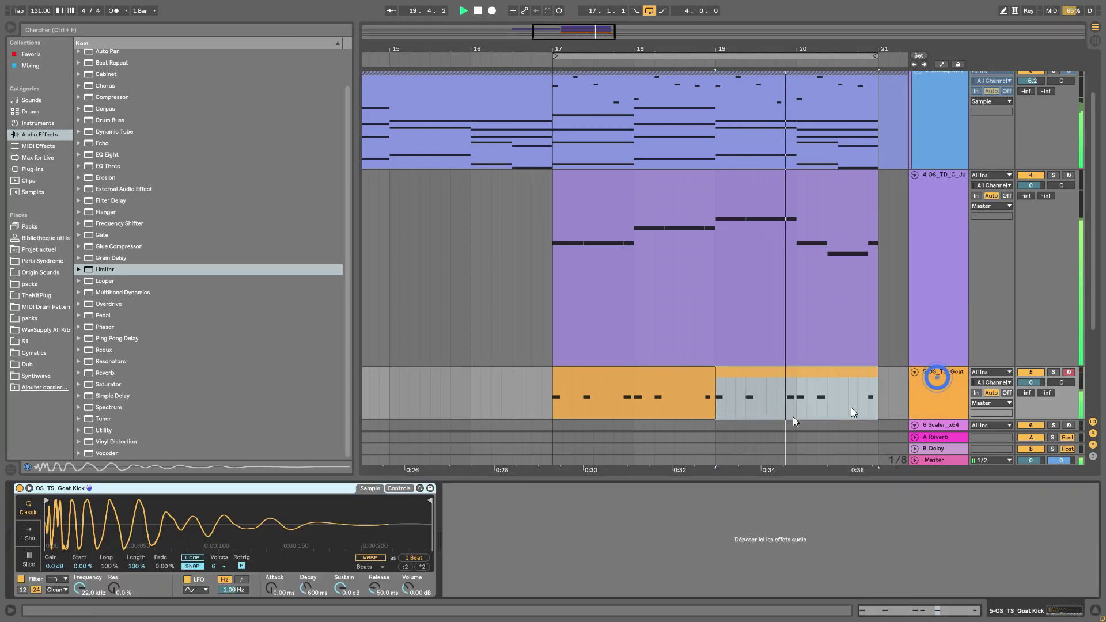
pyautogui.scroll(3, 156, 187)
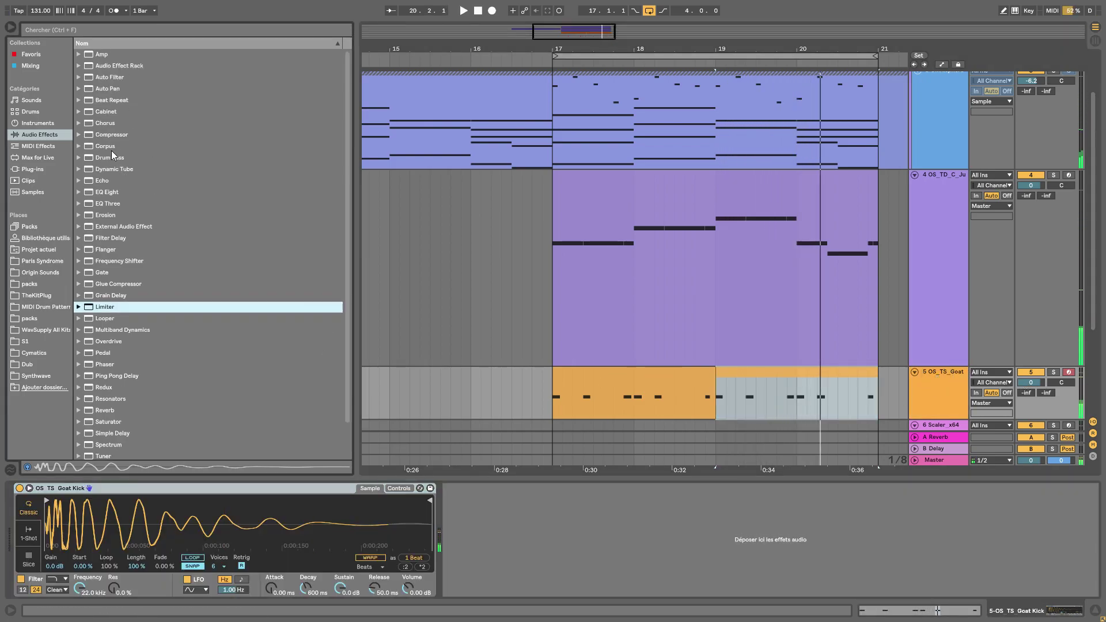
pyautogui.moveTo(109, 134); pyautogui.dragTo(511, 578)
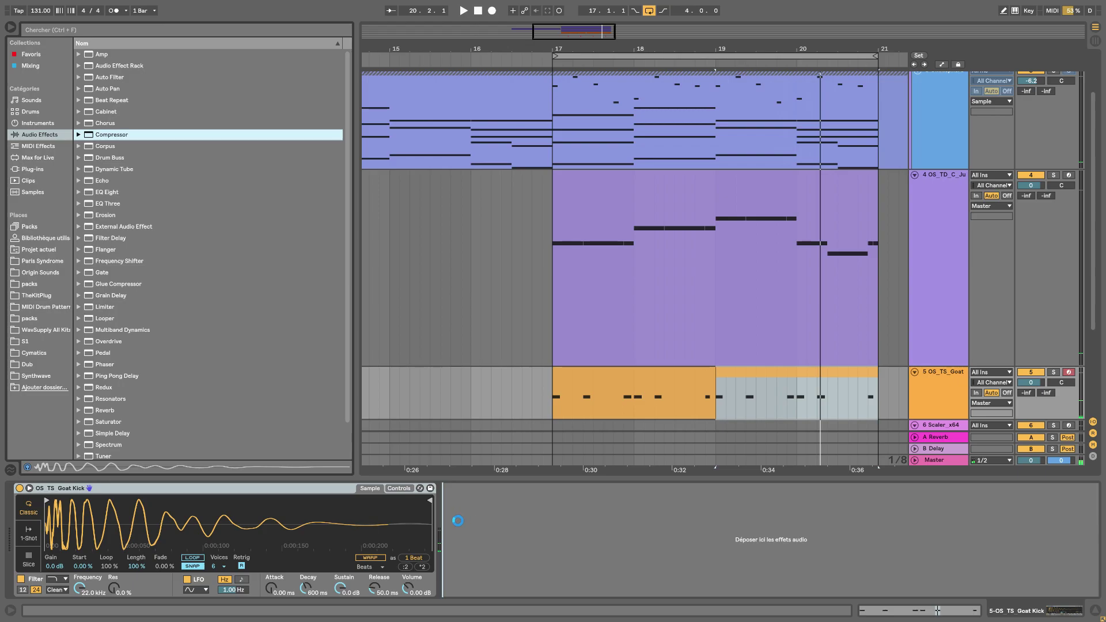
pyautogui.moveTo(460, 525); pyautogui.dragTo(459, 524)
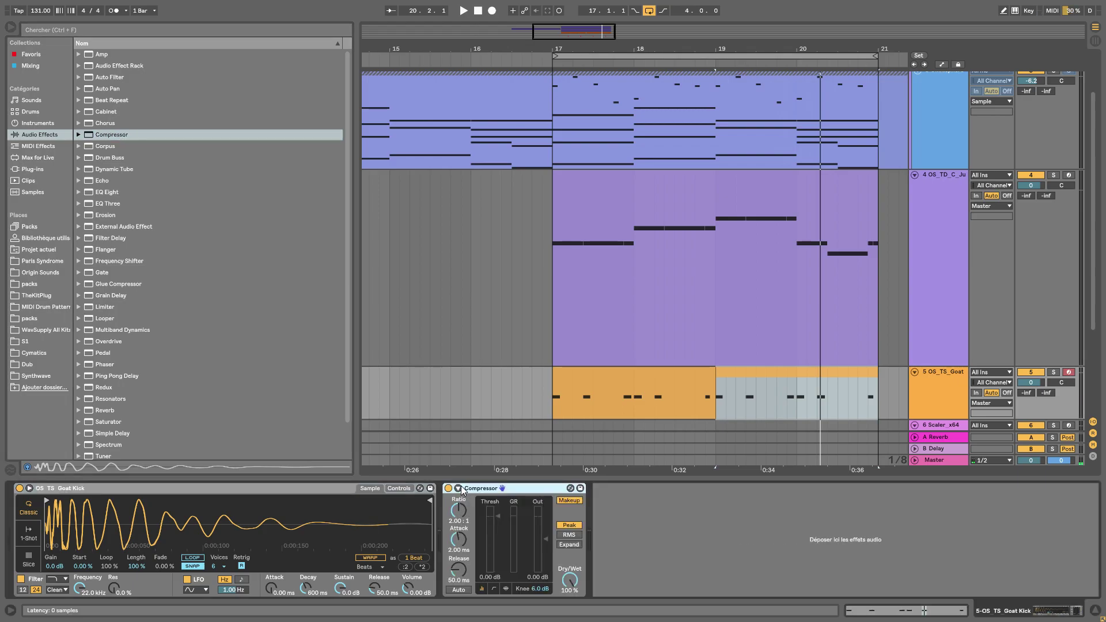
# Move the Compressor to the 808 track and enable its sidechain with audio from 5-OS TS Goat Kick
pyautogui.moveTo(526, 491); pyautogui.dragTo(691, 334)
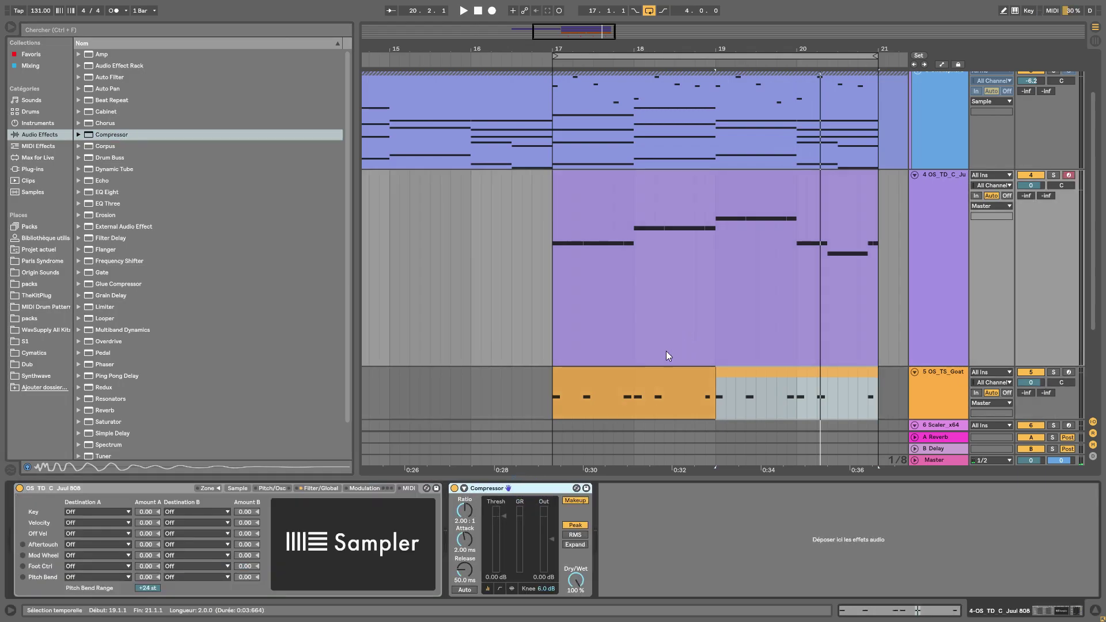
pyautogui.click(464, 489)
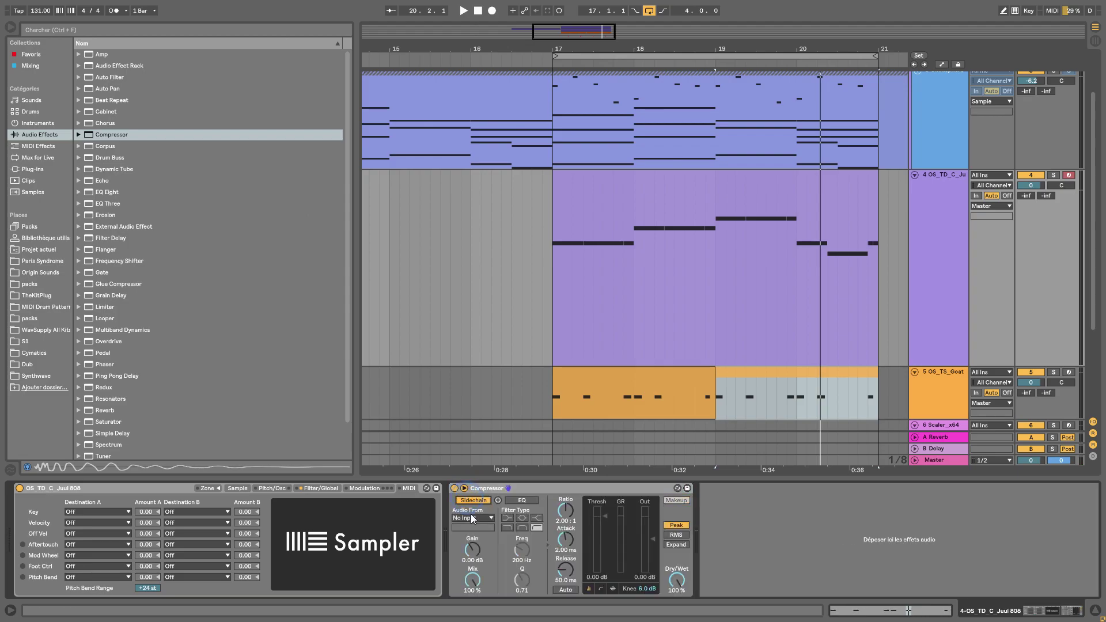
pyautogui.click(471, 518)
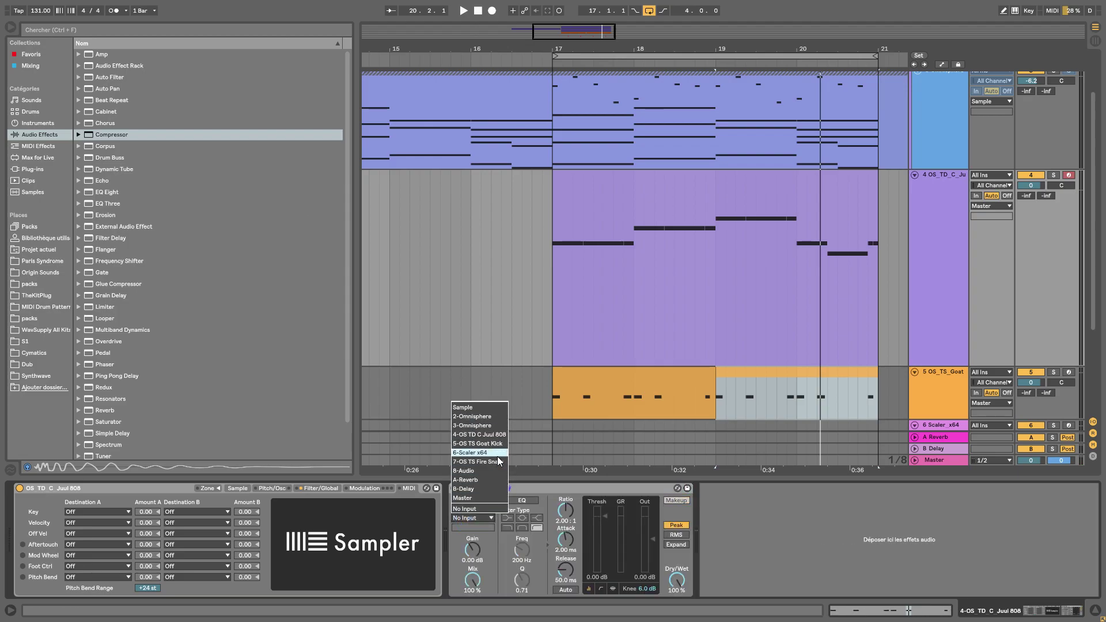
pyautogui.click(486, 444)
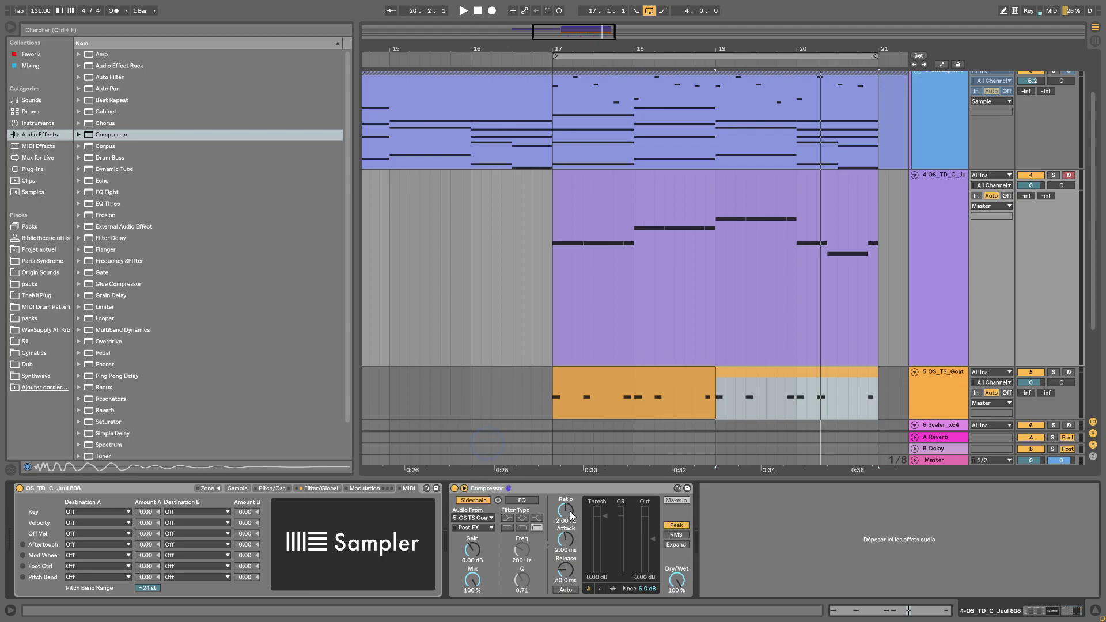
# Set the 808 Compressor's threshold to -16.0 dB and ratio to about 2.86:1, and play the loop
pyautogui.moveTo(601, 515); pyautogui.dragTo(600, 560)
pyautogui.press('space')
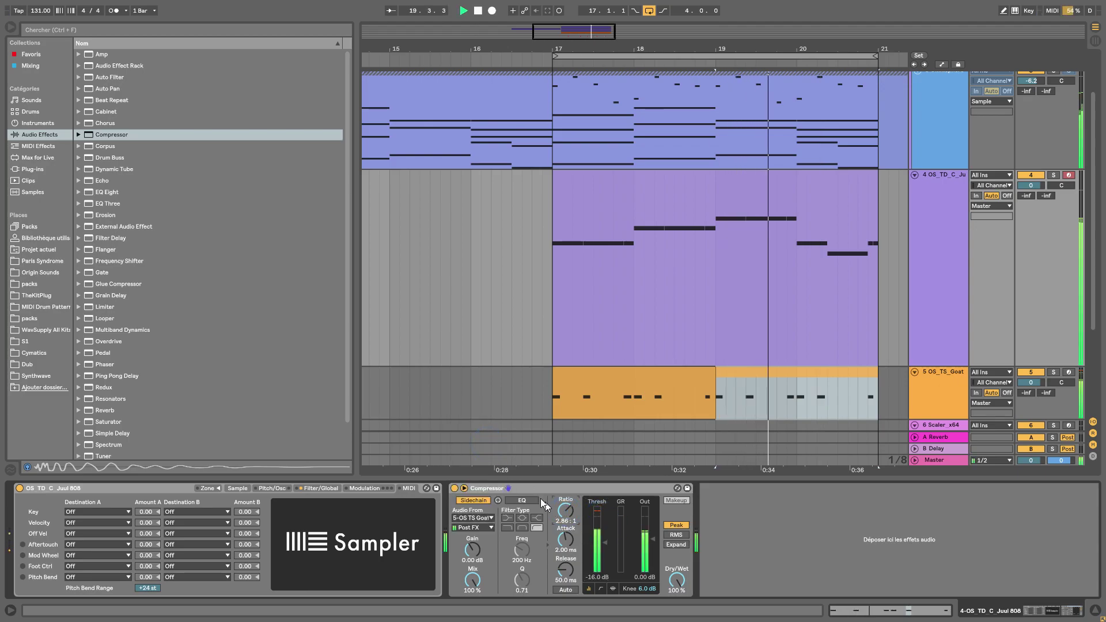
pyautogui.press('space')
# Add a Utility effect with 0% width after the 808's Compressor, play the loop, and fold the 808 track
pyautogui.scroll(-3, 200, 385)
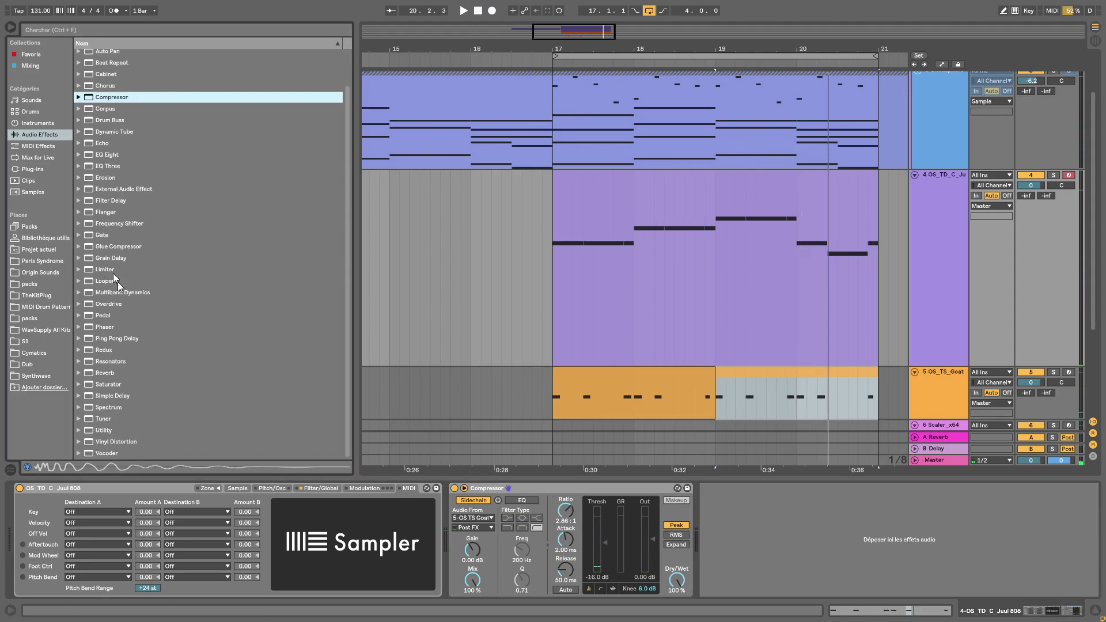
pyautogui.moveTo(99, 432); pyautogui.dragTo(745, 534)
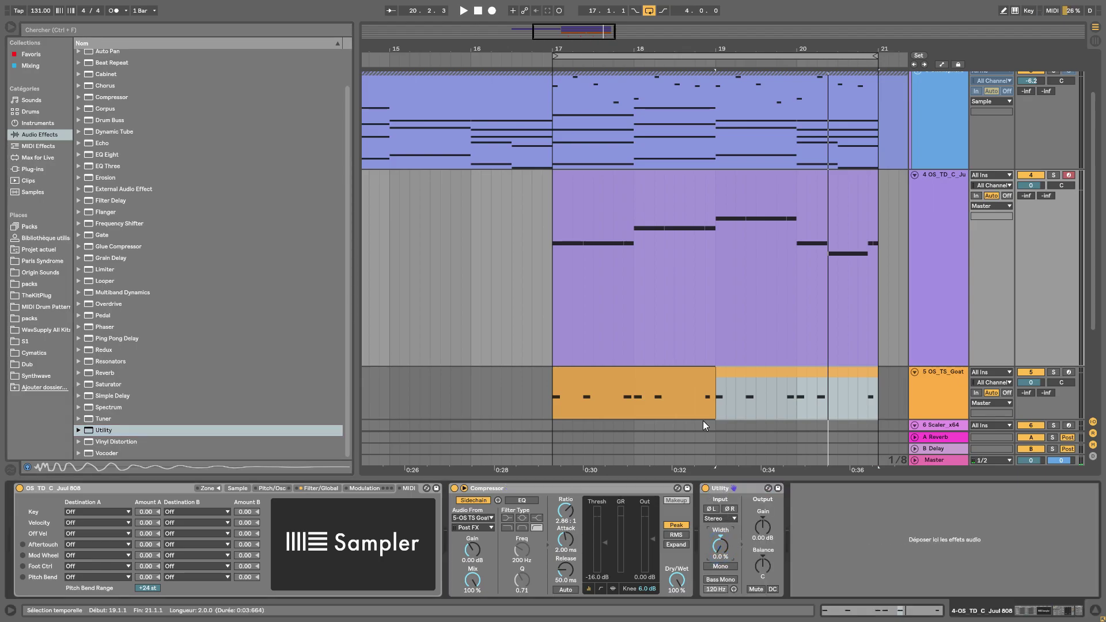
pyautogui.press('space')
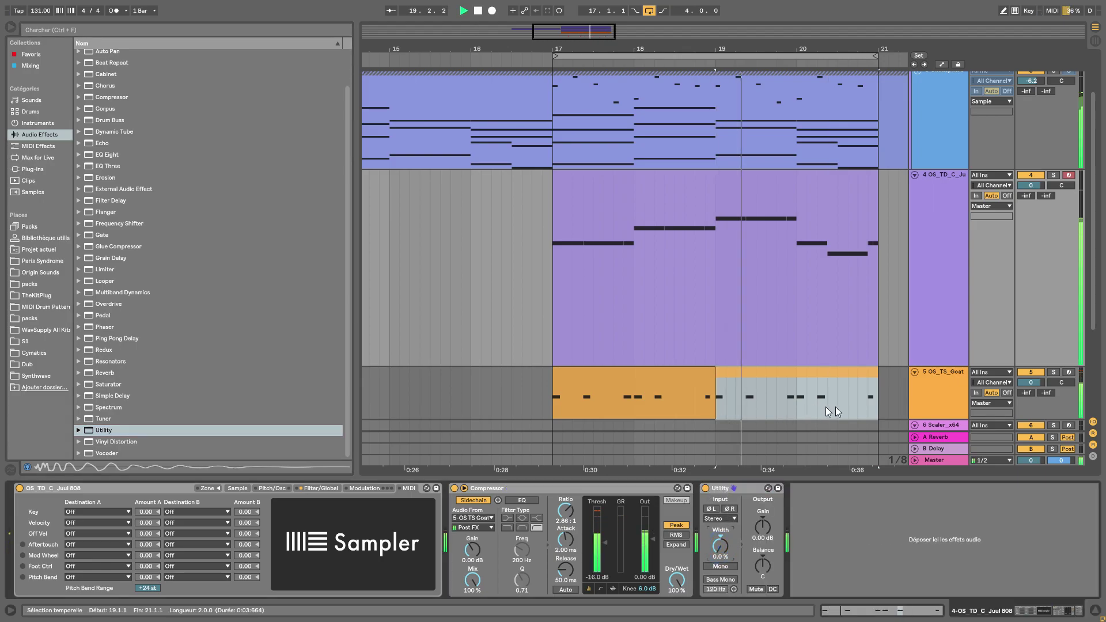
pyautogui.moveTo(833, 479); pyautogui.dragTo(833, 593)
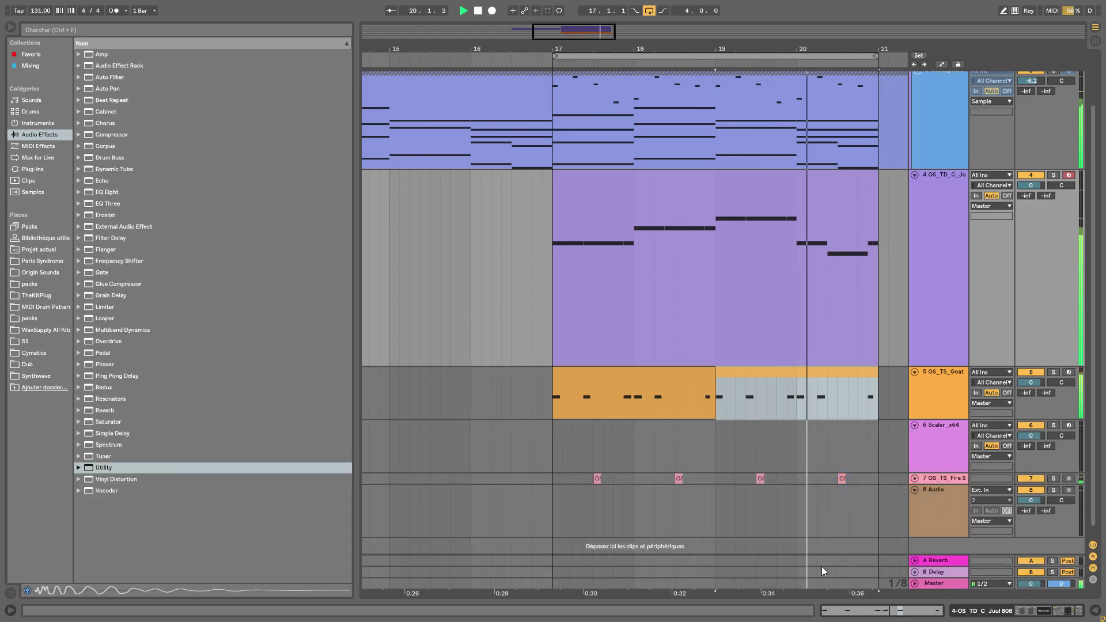
pyautogui.click(914, 175)
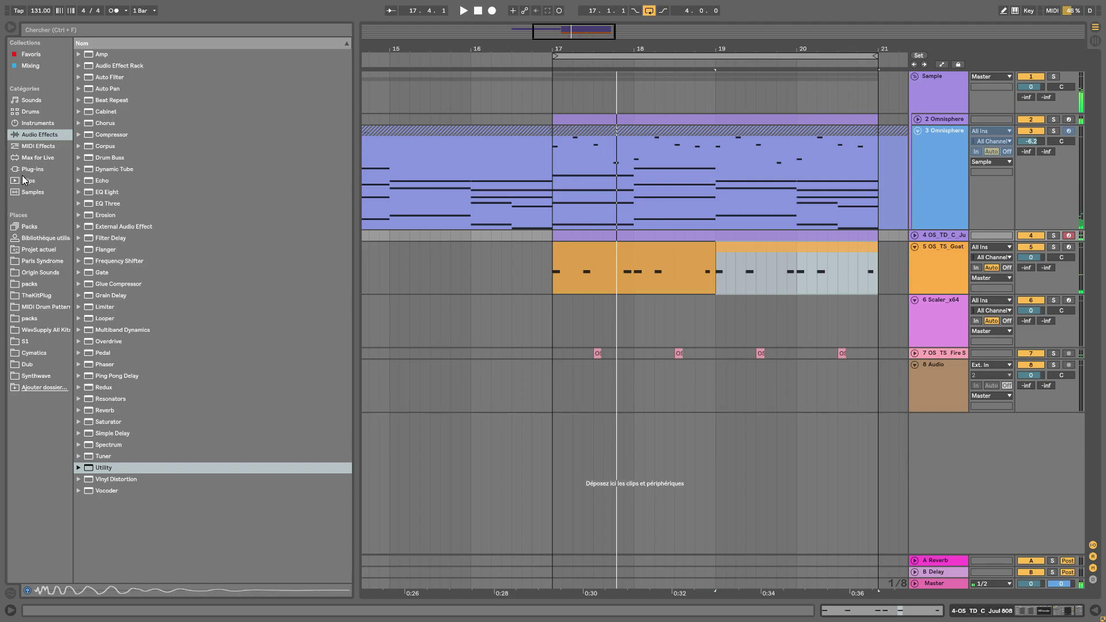
# Search the sample library for "hats" across the packs, S1, Cymatics, Dub, TheKitPlug and MIDI Drum Pattern folders
pyautogui.click(61, 32)
pyautogui.write('hats')
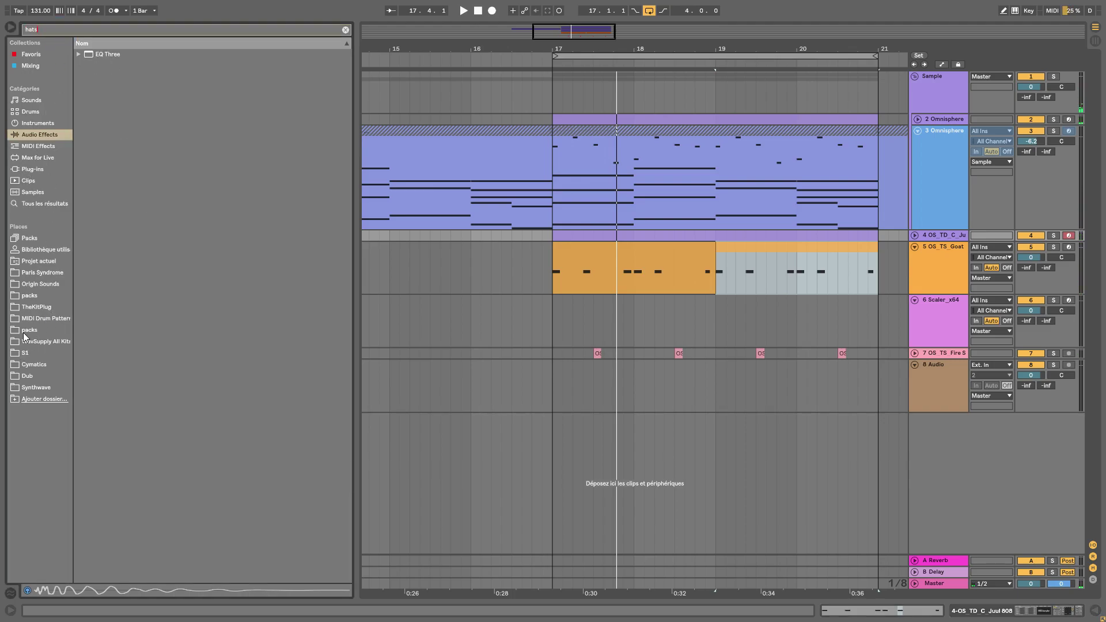
pyautogui.click(30, 330)
pyautogui.click(20, 354)
pyautogui.click(29, 367)
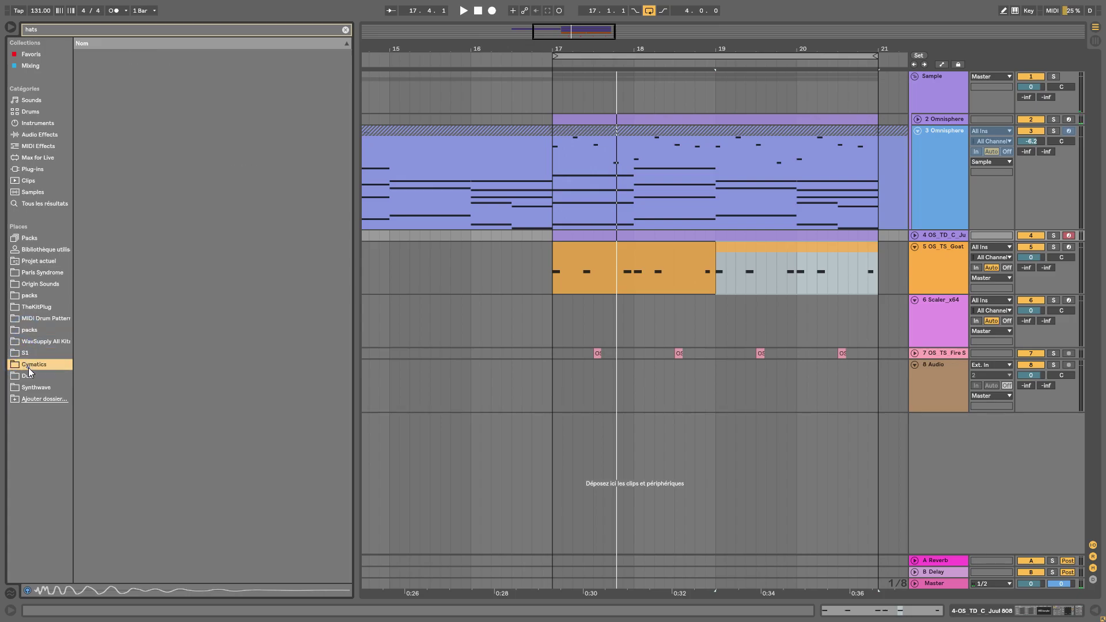
pyautogui.click(27, 377)
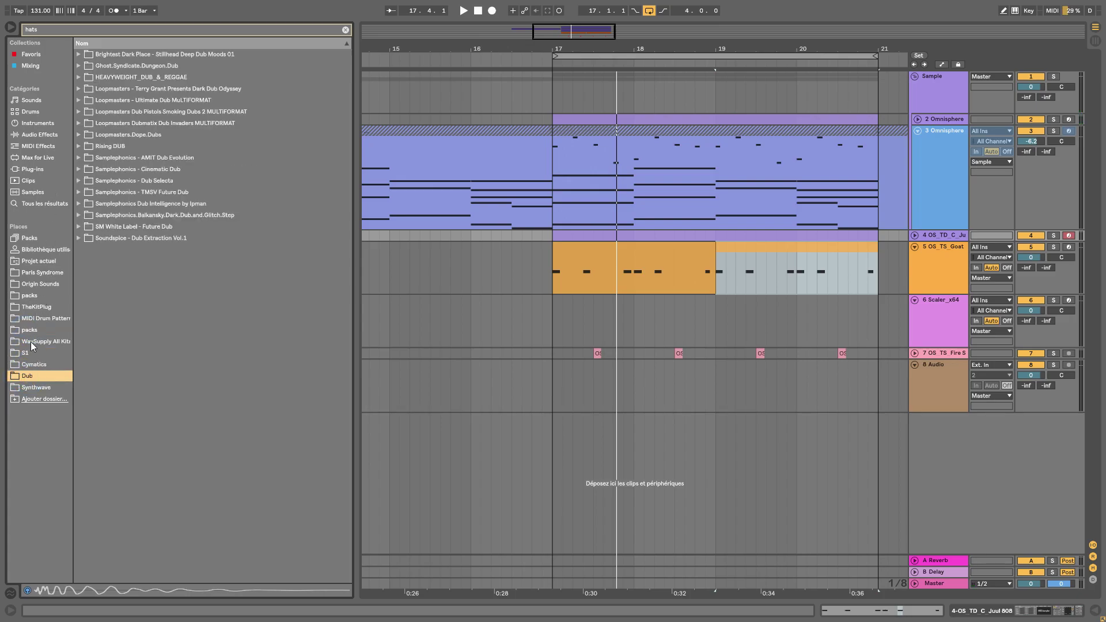
pyautogui.click(32, 376)
pyautogui.click(34, 310)
pyautogui.click(36, 320)
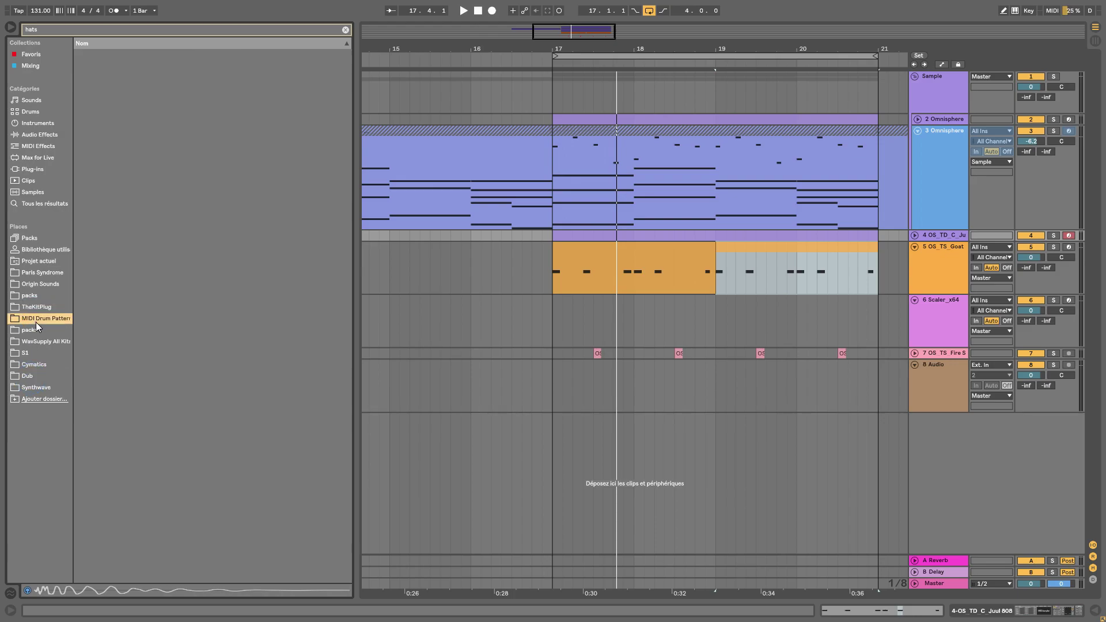
# Look through the Origin Sounds library's Origins_New Afro Soul drum loops for hat samples
pyautogui.click(32, 286)
pyautogui.click(87, 250)
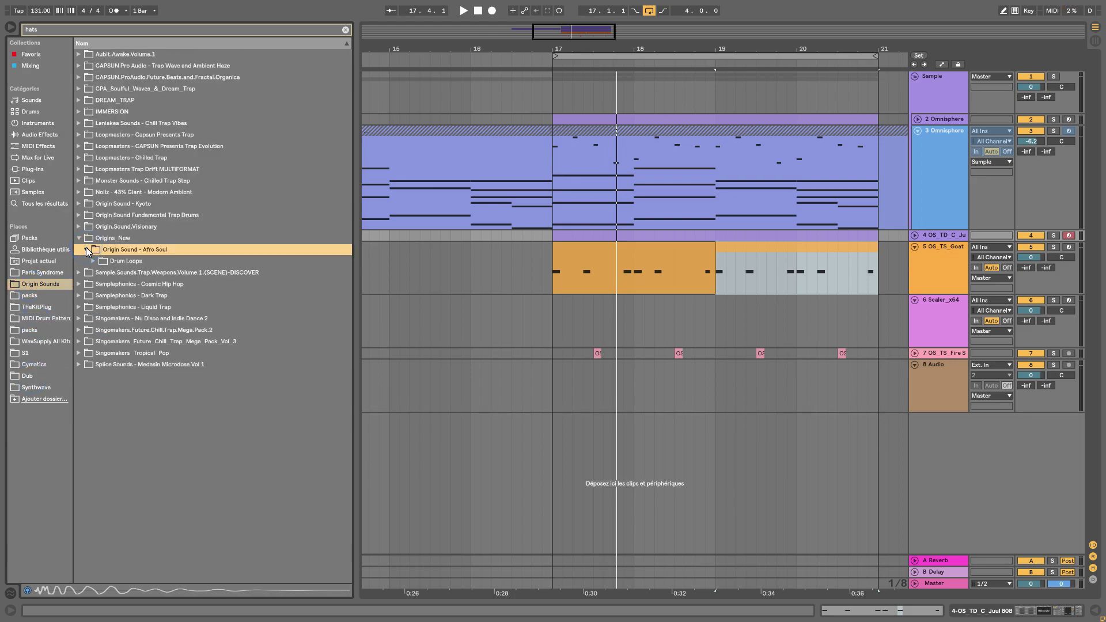
pyautogui.click(86, 251)
pyautogui.click(87, 251)
pyautogui.click(93, 262)
pyautogui.click(101, 273)
# Change the search to "hat" and open the Tops folder in the Ice Cold 2 pack's Drum Hits
pyautogui.click(44, 28)
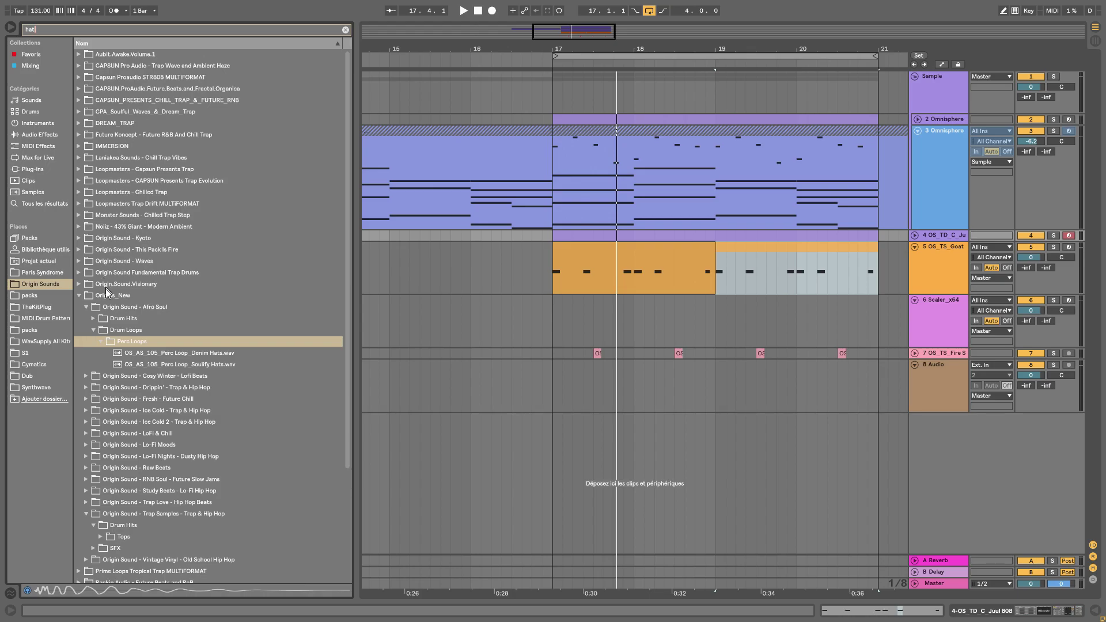
pyautogui.click(94, 316)
pyautogui.click(93, 318)
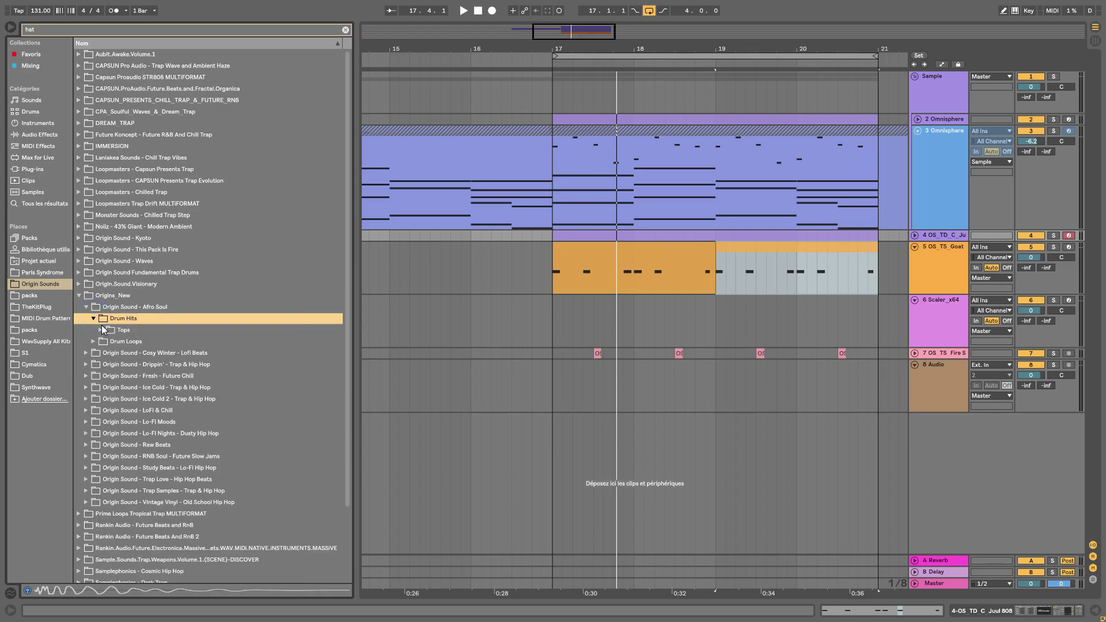
pyautogui.click(87, 397)
pyautogui.click(93, 376)
pyautogui.click(100, 388)
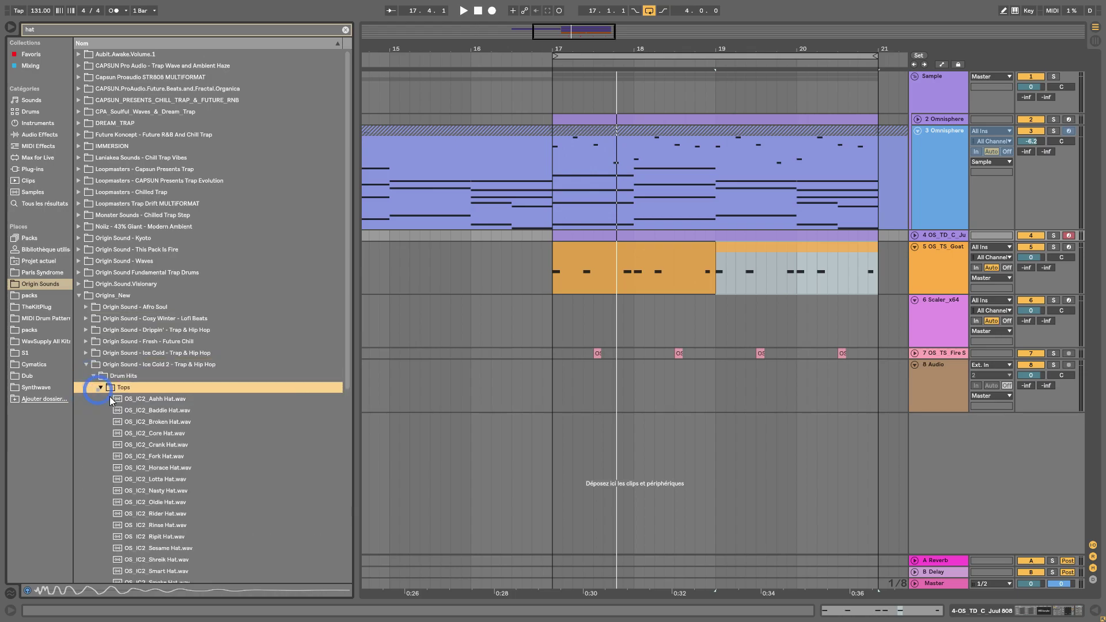
# Audition the Ice Cold 2 hat samples from OS_IC2_Aahh Hat.wav through OS_IC2_Lotta Hat.wav
pyautogui.click(132, 398)
pyautogui.press('Down')
pyautogui.press('Down')
pyautogui.press('Down')
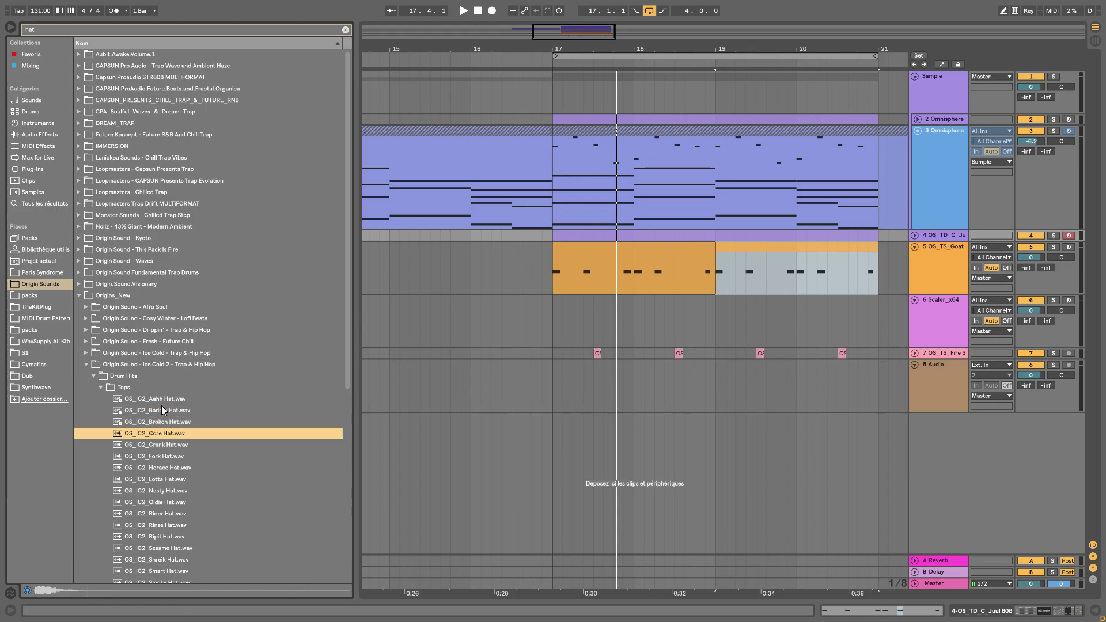
pyautogui.press('Down')
pyautogui.press('Down')
pyautogui.press('Down')
pyautogui.press('Down')
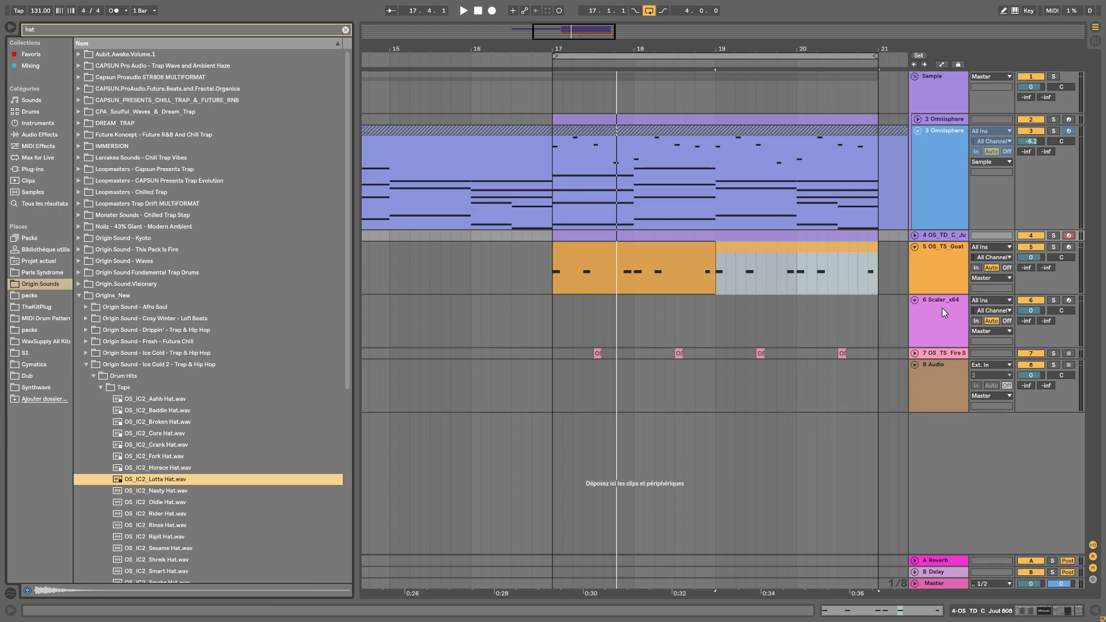
# Insert a MIDI track below the Goat Kick track and load OS_IC2_Lotta Hat.wav into it as a sampler instrument
pyautogui.click(926, 262)
pyautogui.hotkey('ctrl', 'shift', 't')
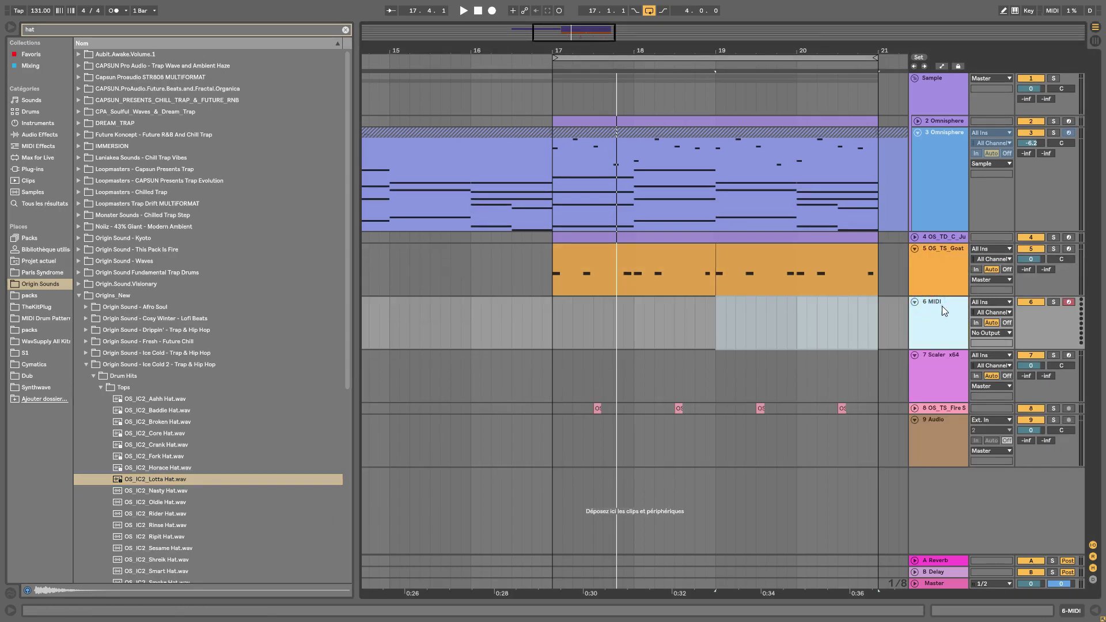
pyautogui.doubleClick(941, 306)
pyautogui.scroll(-4, 271, 399)
pyautogui.moveTo(165, 387); pyautogui.dragTo(123, 554)
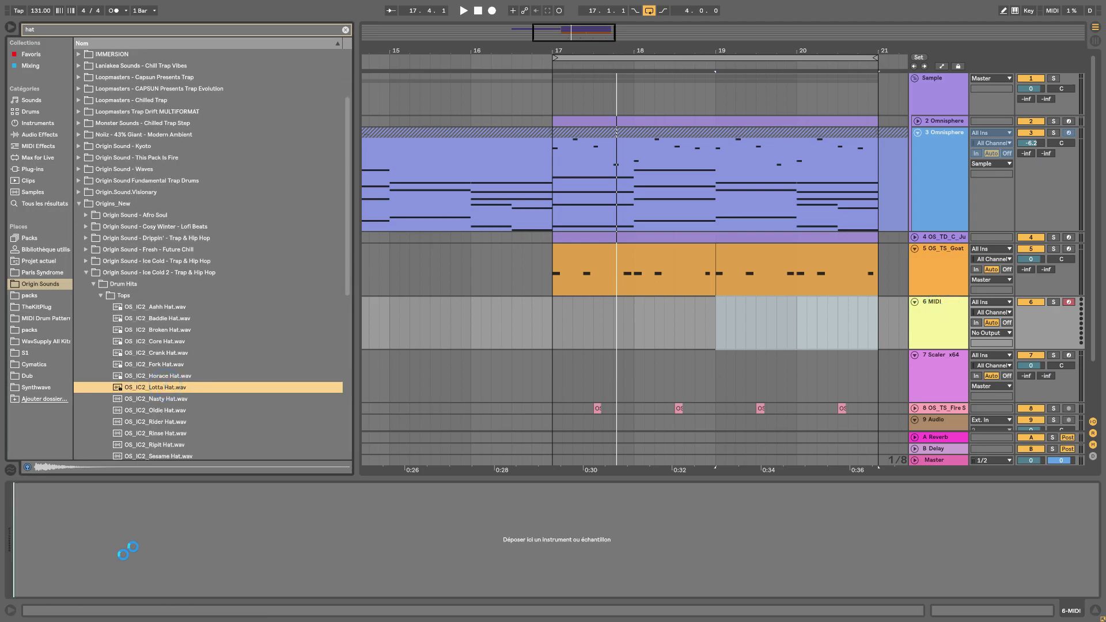
# Create a two-bar MIDI clip from bar 17 to 19 on the hat track and set its note grid to 1/8
pyautogui.moveTo(715, 337); pyautogui.dragTo(564, 329)
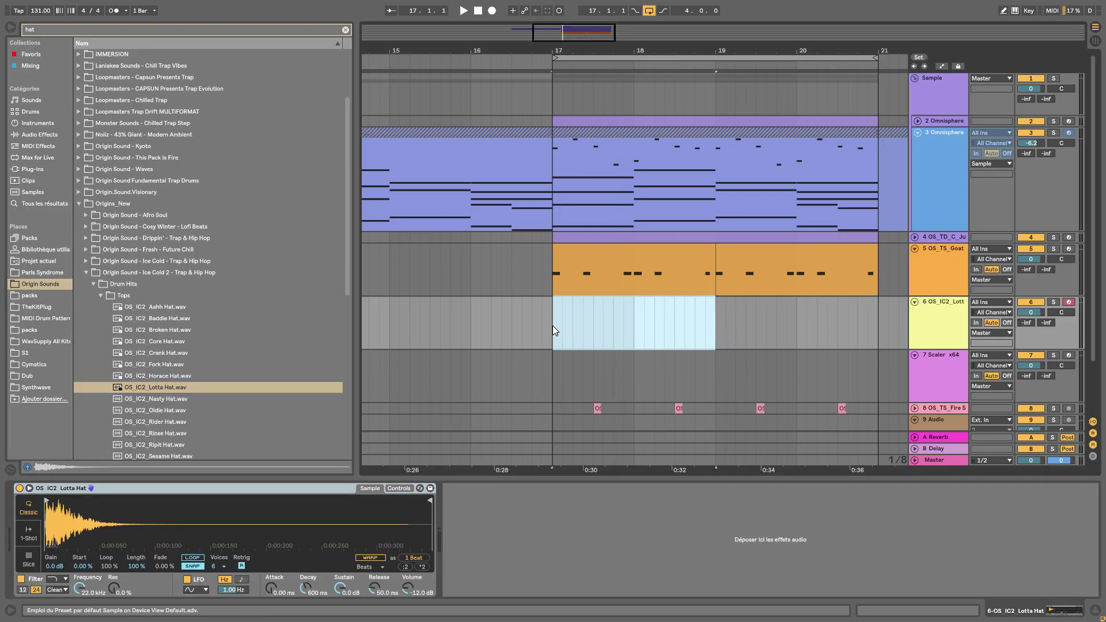
pyautogui.hotkey('ctrl', 'shift', 'm')
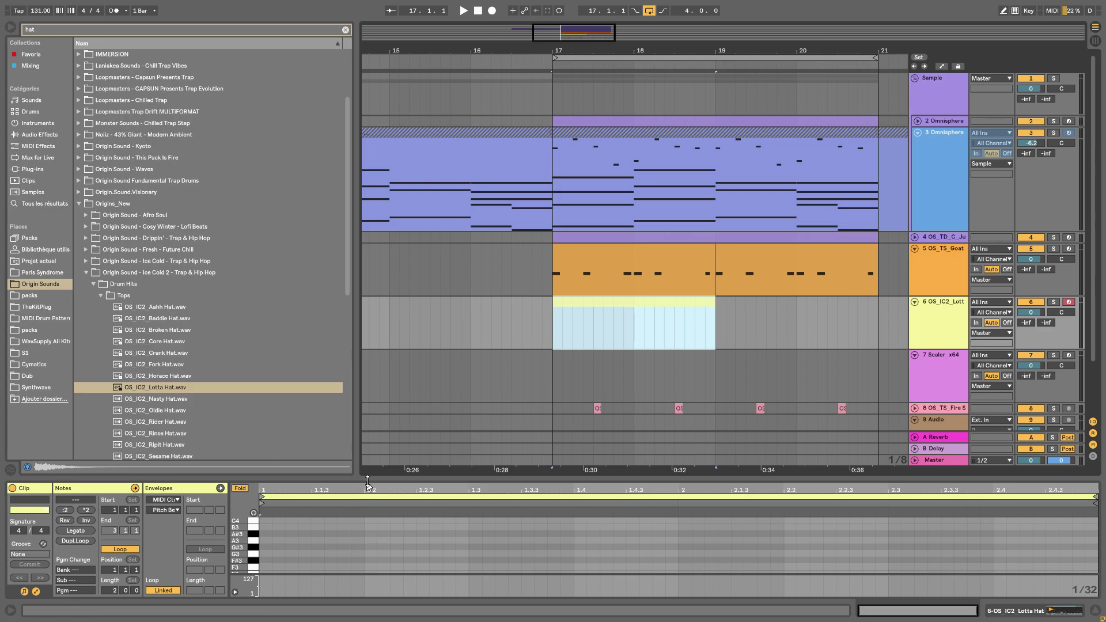
pyautogui.moveTo(367, 482); pyautogui.dragTo(366, 345)
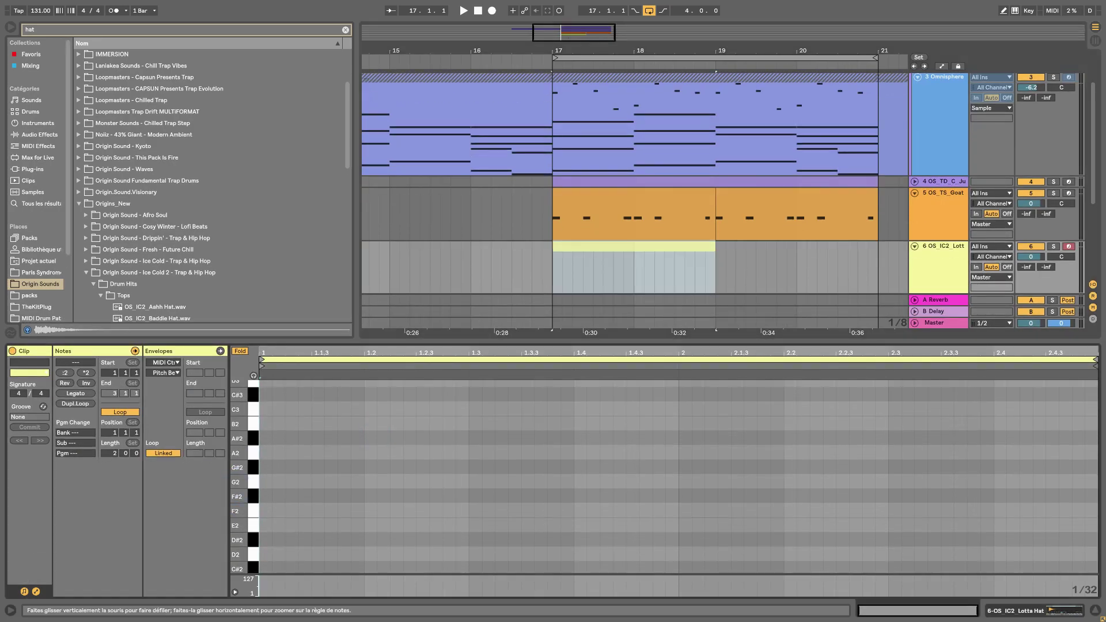
pyautogui.scroll(2, 262, 443)
pyautogui.rightClick(298, 440)
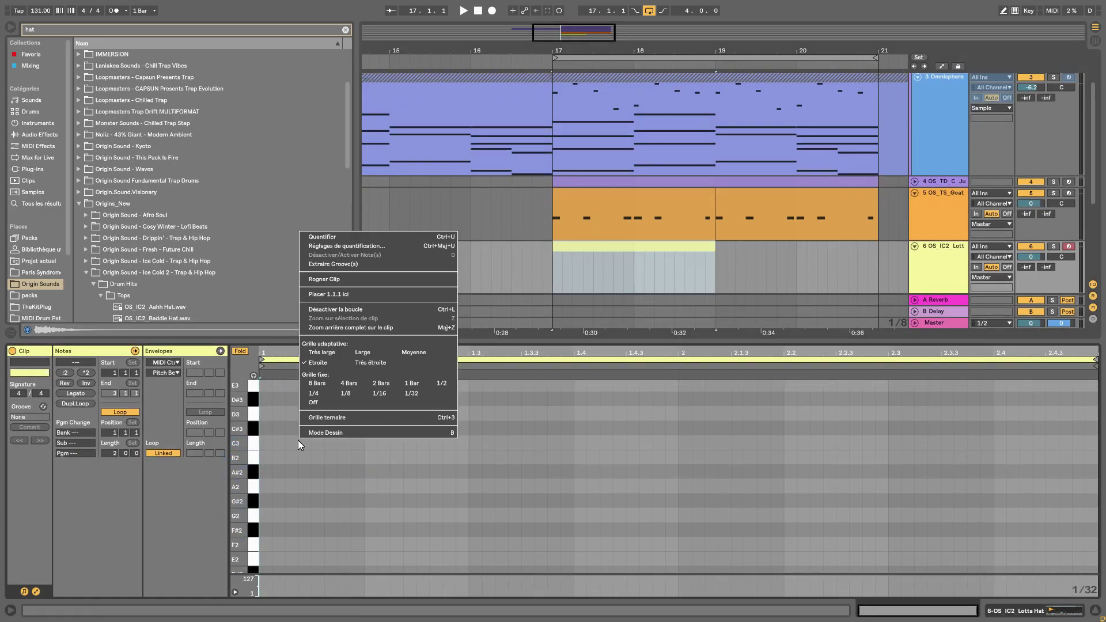
pyautogui.click(345, 393)
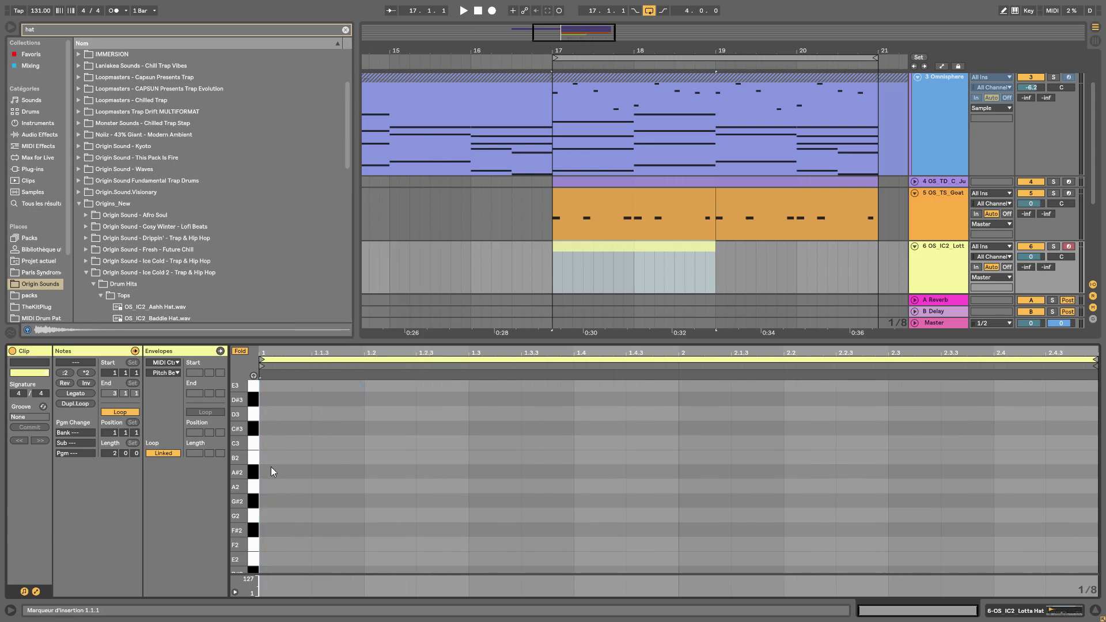
# Place an eighth-note C3 at the clip start, duplicate it to 1.1.3, and lower the second note's velocity
pyautogui.doubleClick(286, 443)
pyautogui.hotkey('ctrl', 'f')
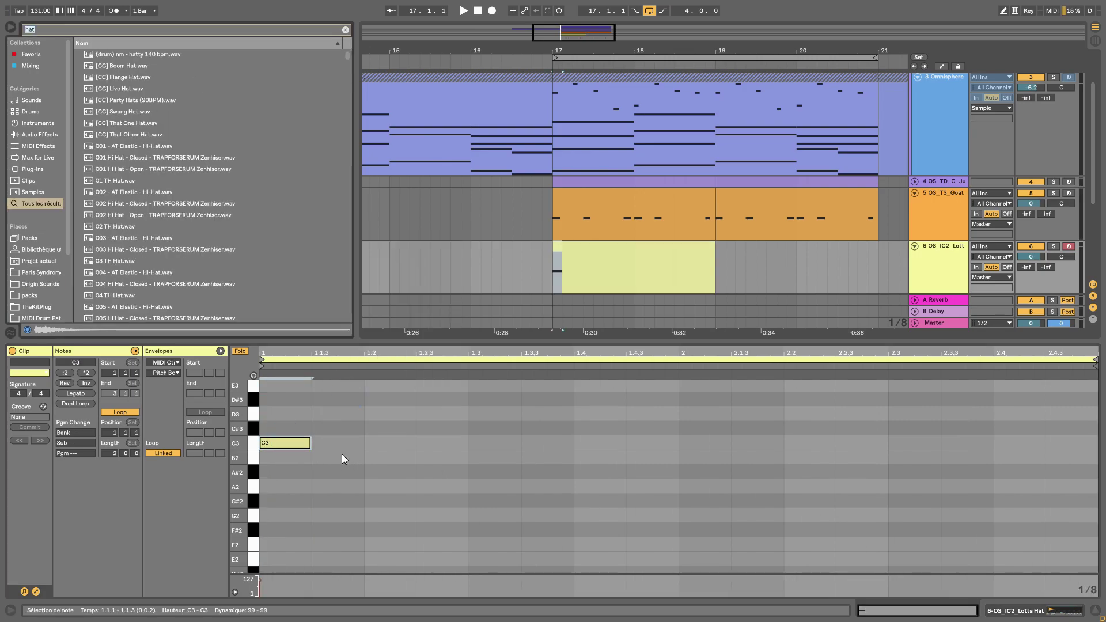
pyautogui.click(294, 443)
pyautogui.hotkey('ctrl', 'd')
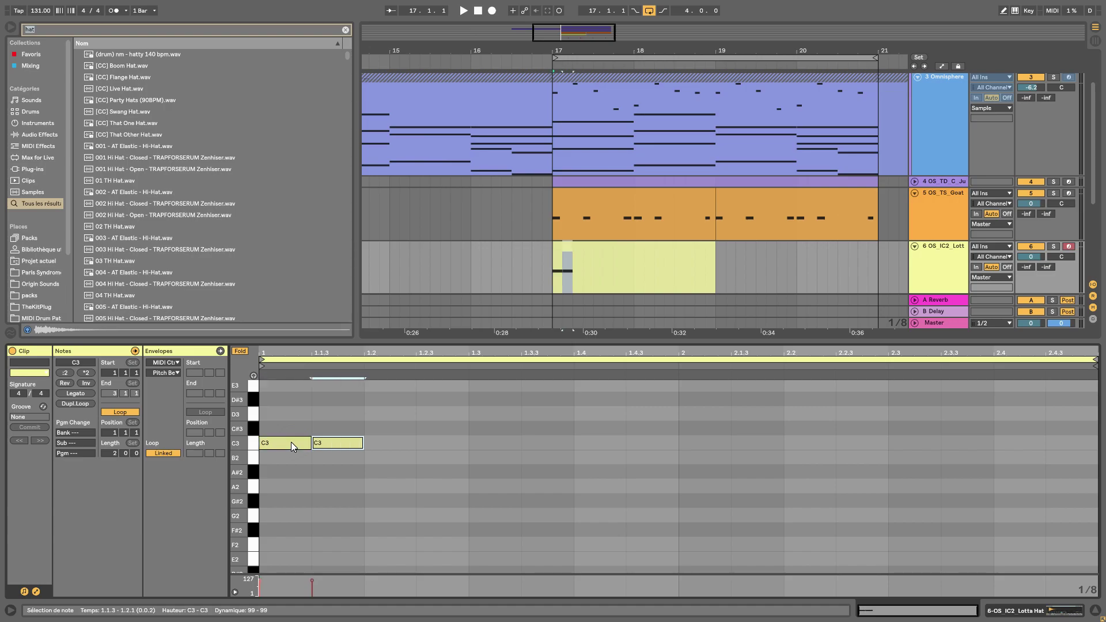
pyautogui.moveTo(311, 580); pyautogui.dragTo(311, 586)
# Duplicate the pair of C3 notes repeatedly to fill the hat clip with eighth notes up to 2.4.3
pyautogui.moveTo(342, 486); pyautogui.dragTo(292, 429)
pyautogui.hotkey('ctrl', 'd')
pyautogui.hotkey('ctrl', 'd')
pyautogui.hotkey('ctrl', 'd')
pyautogui.hotkey('ctrl', 'd')
pyautogui.hotkey('ctrl', 'd')
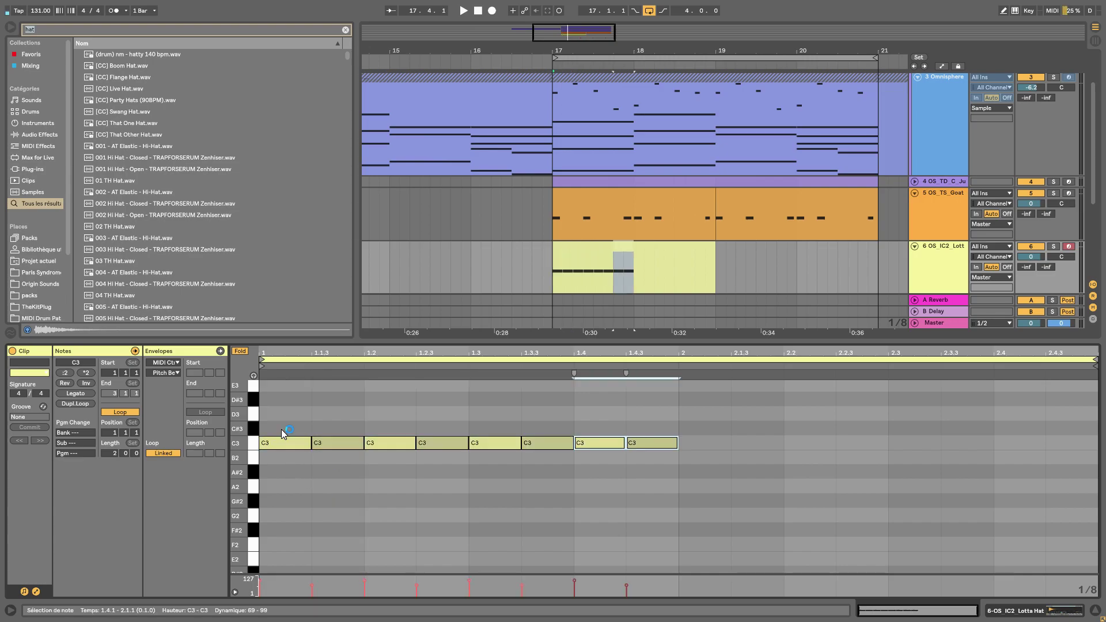
pyautogui.click(281, 430)
pyautogui.moveTo(882, 491); pyautogui.dragTo(748, 443)
pyautogui.hotkey('ctrl', 'd')
# Increase the hat track's height, duplicate the two-bar hat clip into bars 19 to 21, and play the loop
pyautogui.press('space')
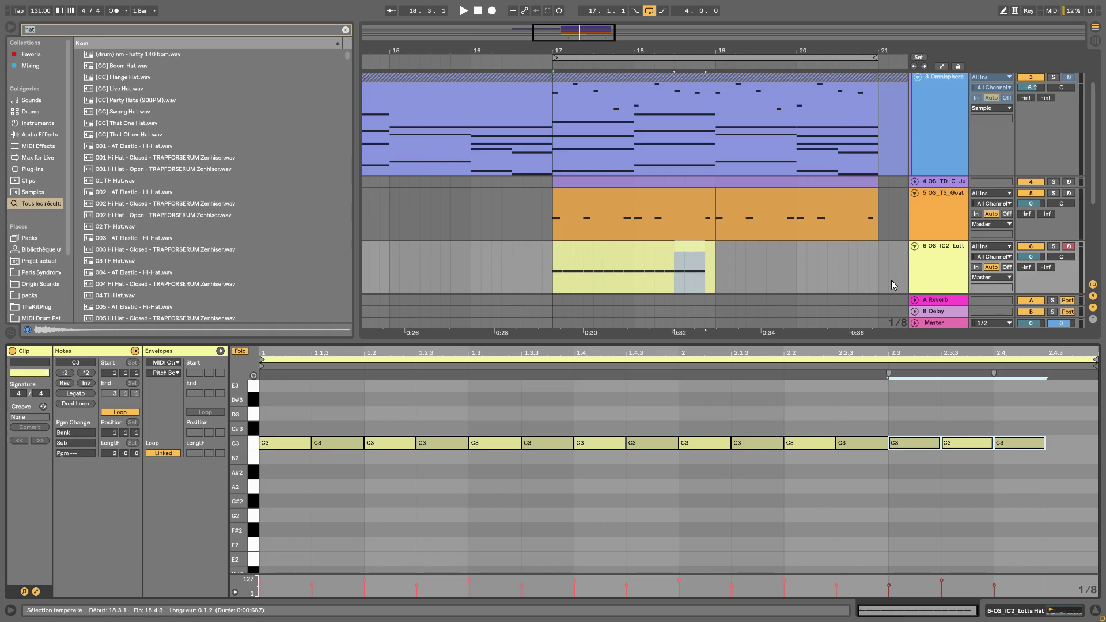
pyautogui.hotkey('ctrl', 'alt', 'l')
pyautogui.moveTo(938, 348); pyautogui.dragTo(939, 441)
pyautogui.press('space')
pyautogui.click(661, 302)
pyautogui.hotkey('ctrl', 'd')
pyautogui.press('space')
# Add the missing C3 eighth note at 2.4.3 so both hat clips have a complete two-bar pattern
pyautogui.doubleClick(841, 315)
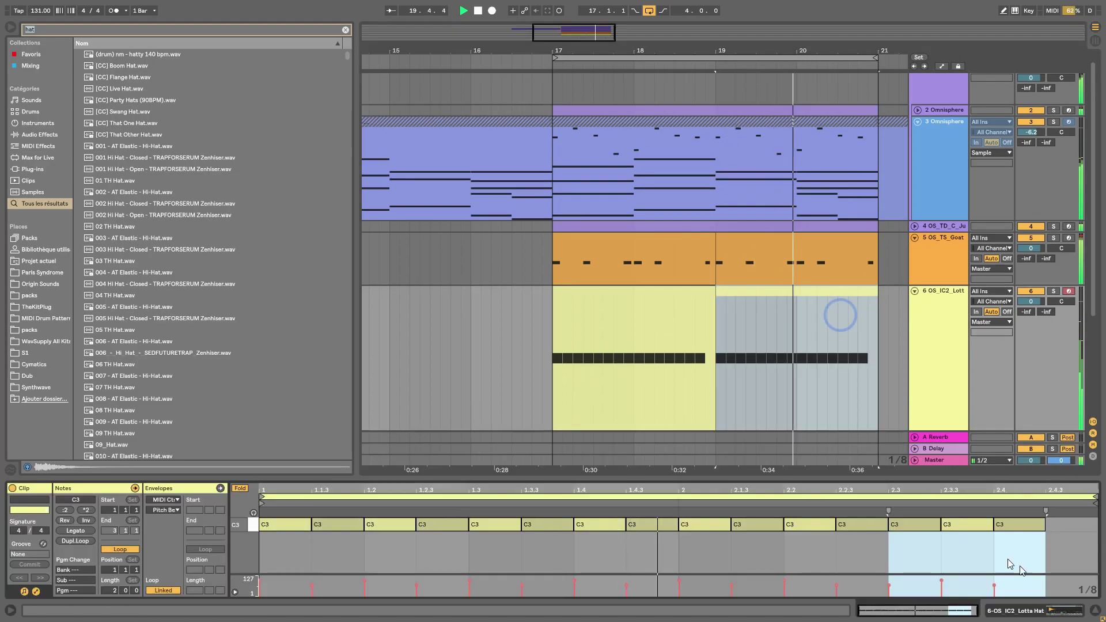
pyautogui.click(1055, 525)
pyautogui.click(780, 313)
pyautogui.click(653, 329)
pyautogui.doubleClick(651, 327)
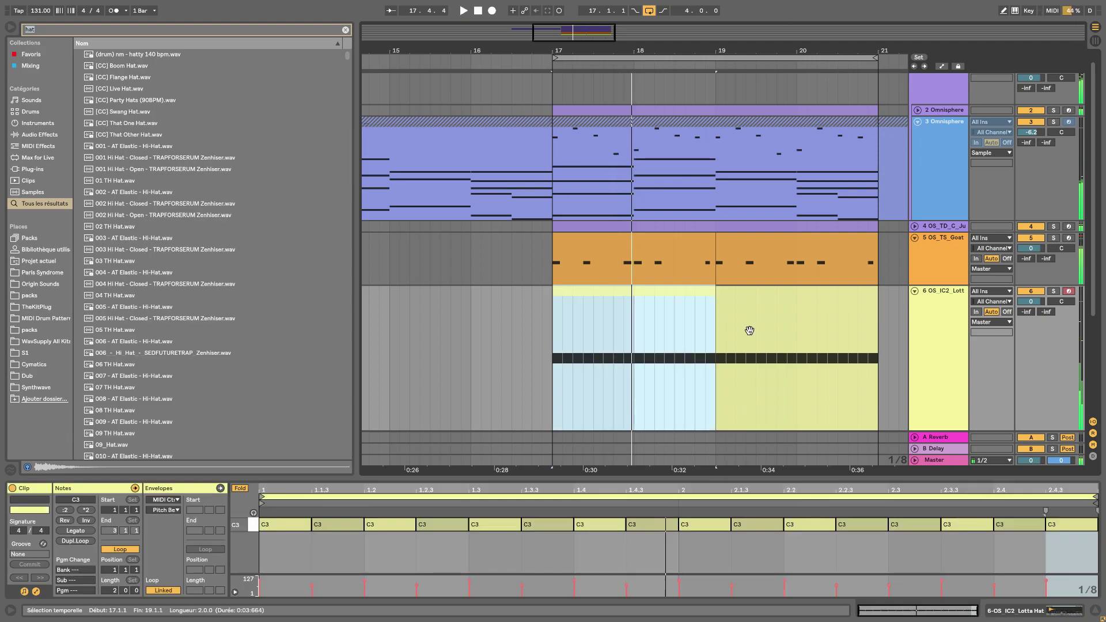
# Enlarge the note editor and consolidate the two hat clips in bars 17 to 21 into one four-bar clip
pyautogui.moveTo(600, 481); pyautogui.dragTo(576, 330)
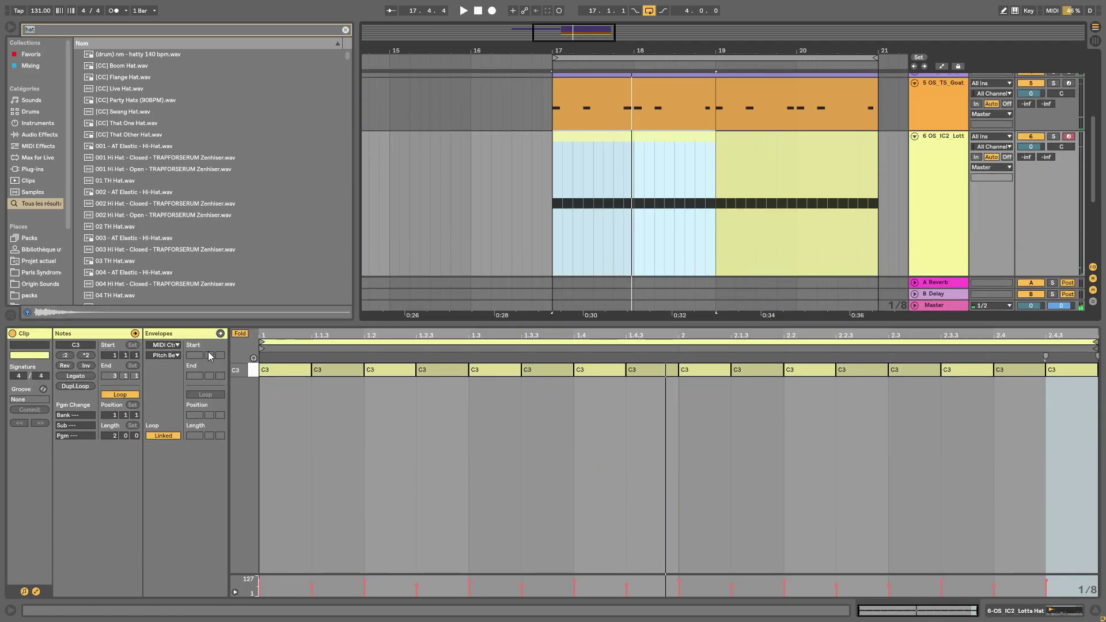
pyautogui.click(243, 337)
pyautogui.moveTo(232, 409)
pyautogui.mouseDown()
pyautogui.moveTo(232, 386)
pyautogui.moveTo(232, 427)
pyautogui.moveTo(232, 416)
pyautogui.mouseUp()
pyautogui.moveTo(877, 237); pyautogui.dragTo(550, 239)
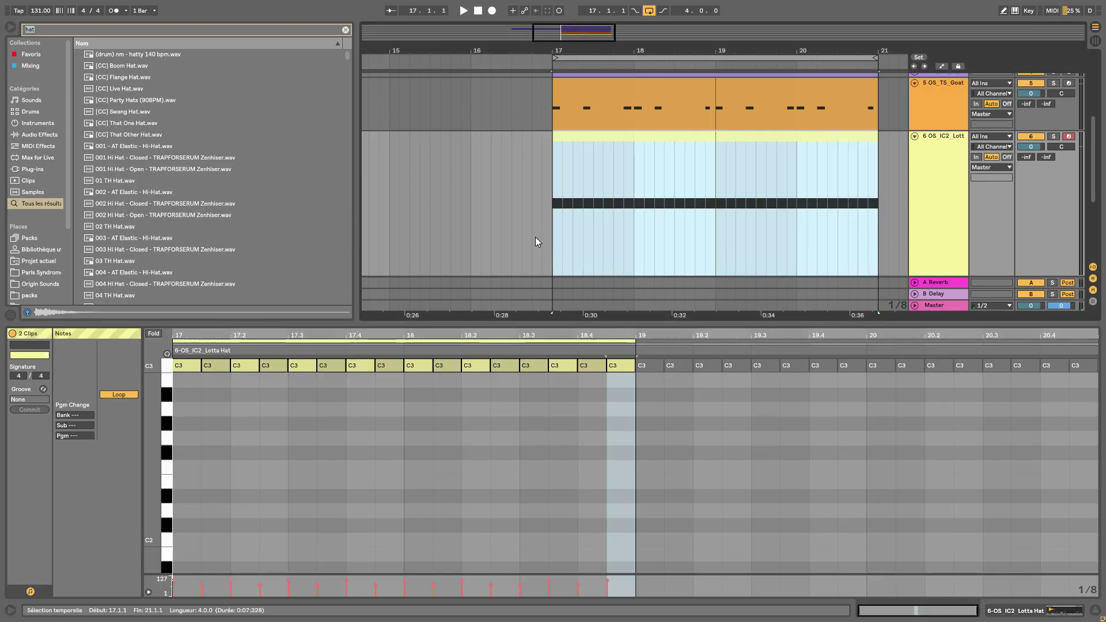
pyautogui.hotkey('ctrl', 'j')
pyautogui.scroll(6, 481, 469)
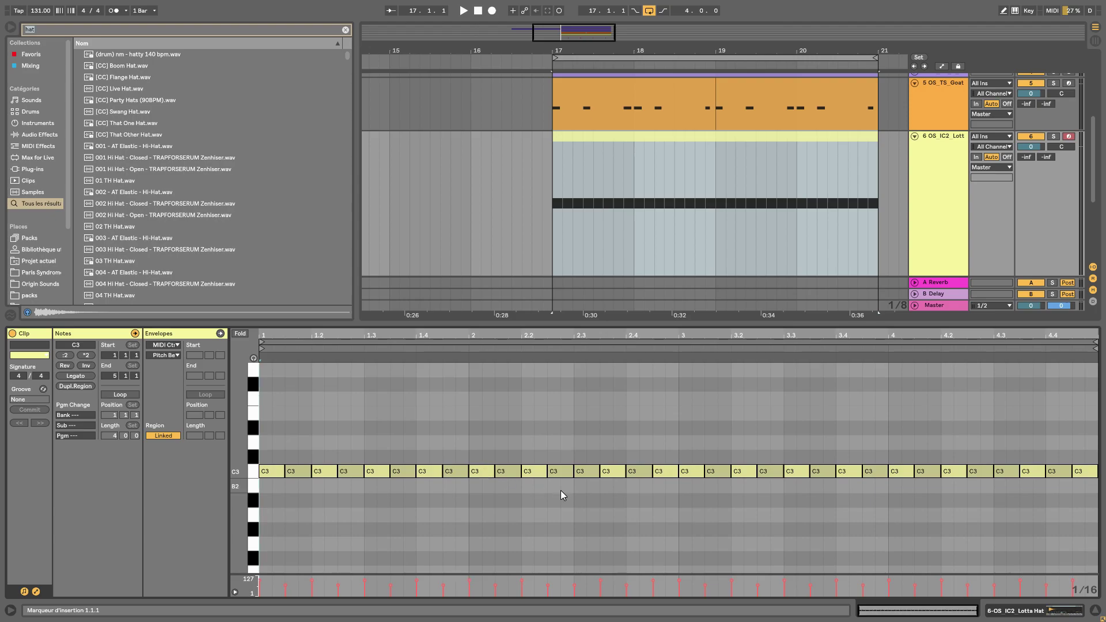
# Replace the C3 eighth notes at 1.4.3 and throughout beat 2.4 with consecutive sixteenth notes, and play the loop
pyautogui.doubleClick(462, 470)
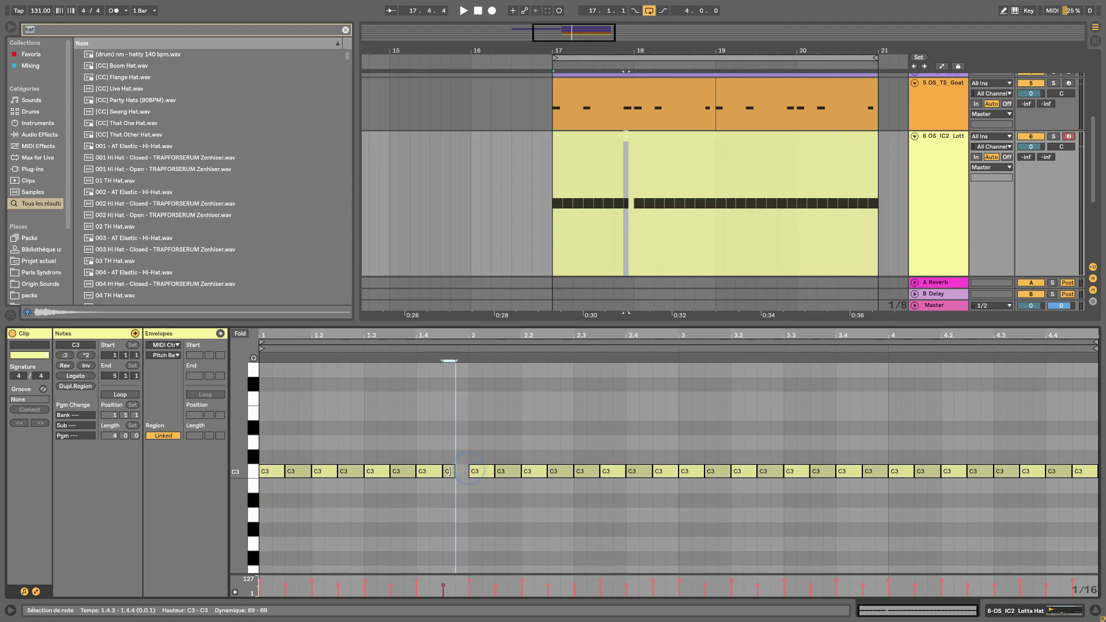
pyautogui.press('space')
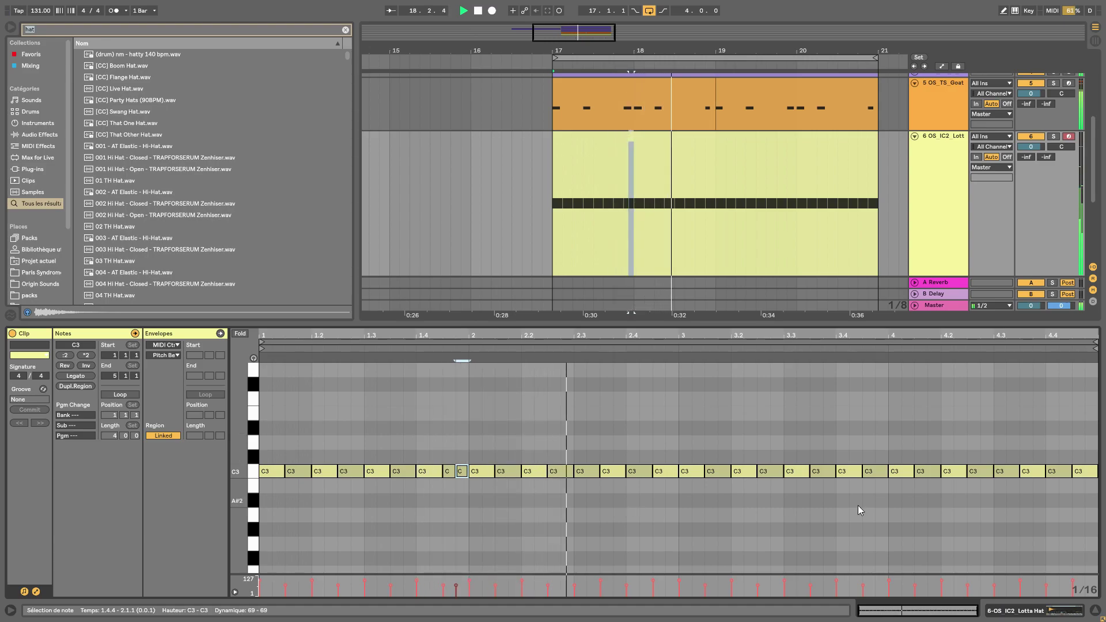
pyautogui.moveTo(651, 468); pyautogui.dragTo(639, 470)
pyautogui.press('space')
pyautogui.hotkey('ctrl', 'd')
pyautogui.hotkey('ctrl', 'd')
pyautogui.hotkey('ctrl', 'd')
pyautogui.press('space')
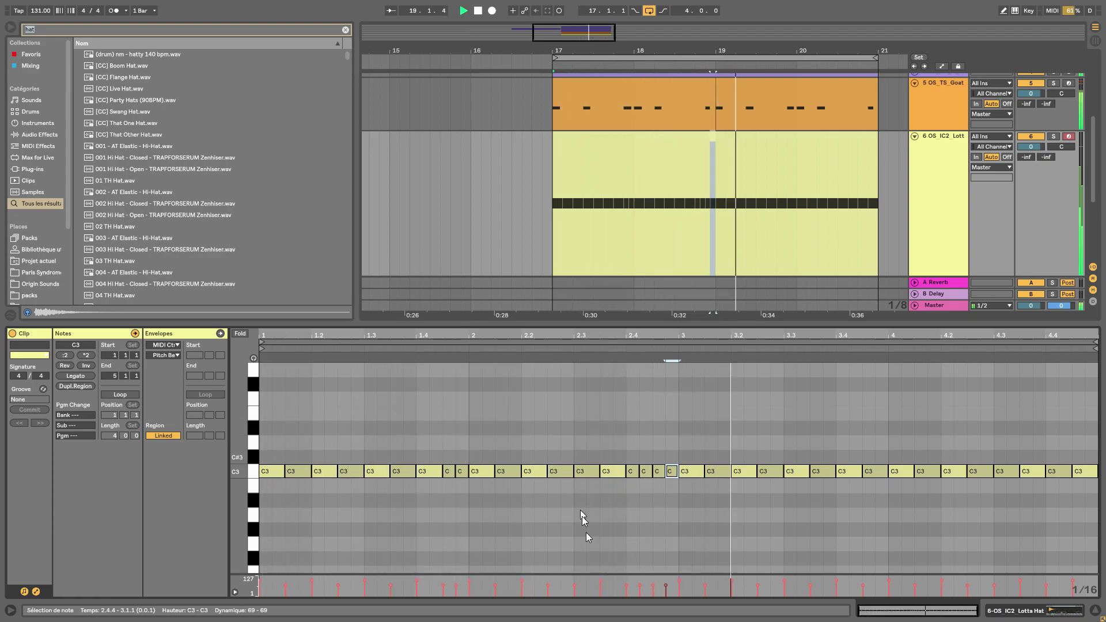
# Copy all C3 notes from bars 1 and 2 of the hat clip onto bars 3 and 4, and check playback
pyautogui.press('space')
pyautogui.moveTo(664, 521); pyautogui.dragTo(276, 471)
pyautogui.click(664, 505)
pyautogui.hotkey('ctrl', 'z')
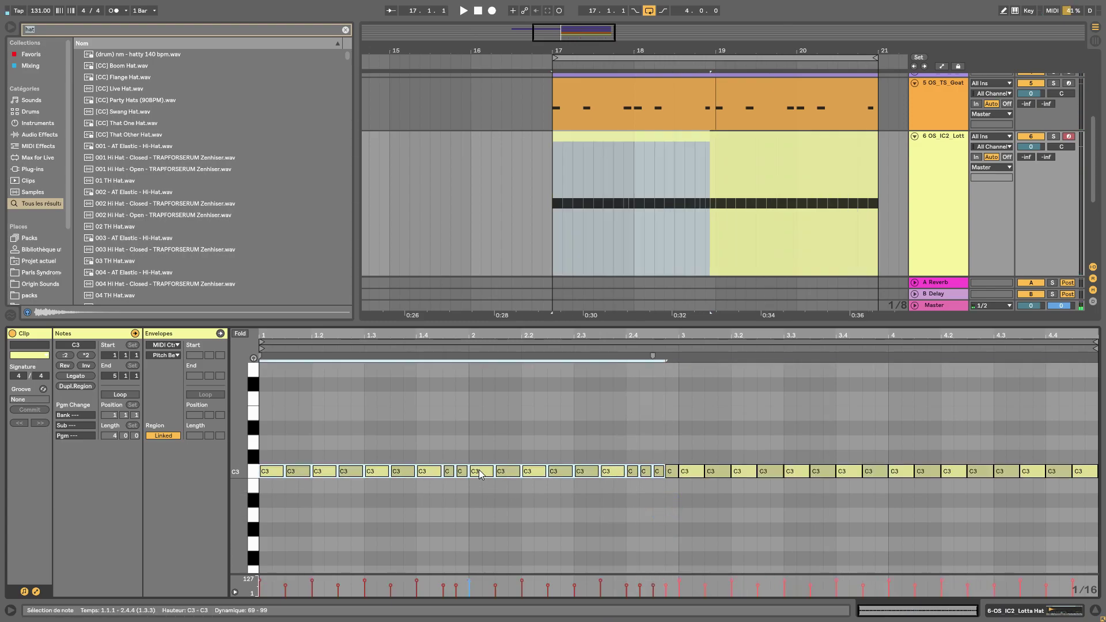
pyautogui.moveTo(672, 495); pyautogui.dragTo(265, 468)
pyautogui.moveTo(369, 472); pyautogui.dragTo(688, 472)
pyautogui.press('space')
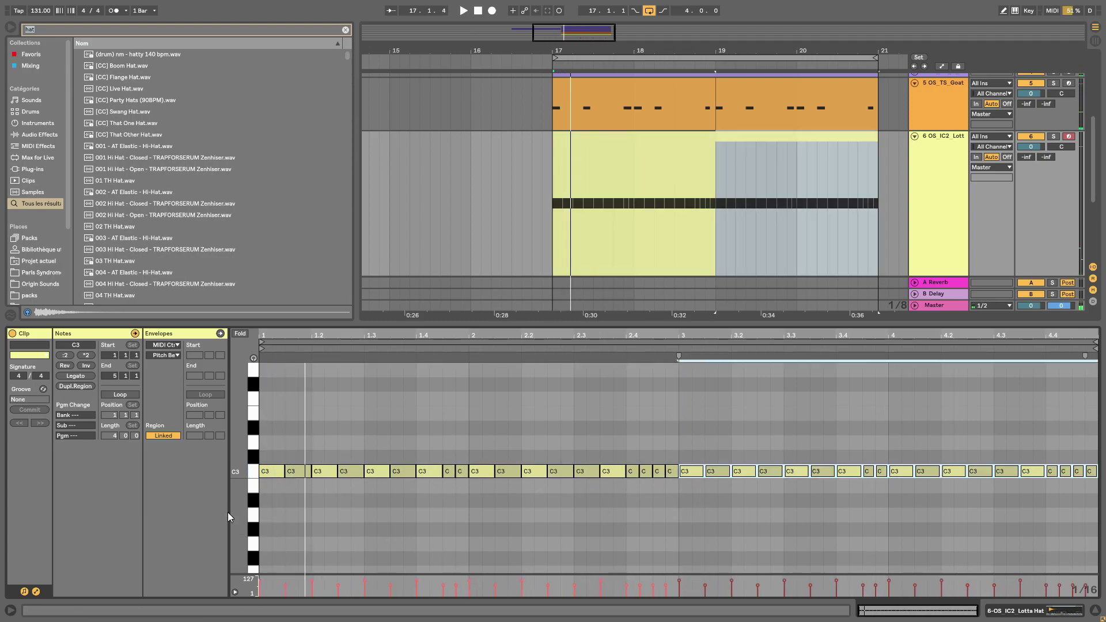
# Add low sixteenth notes G#2 at 1.2.4 and F#2 at 1.4.4 to the hat clip, playing the loop after each
pyautogui.moveTo(239, 511); pyautogui.dragTo(239, 480)
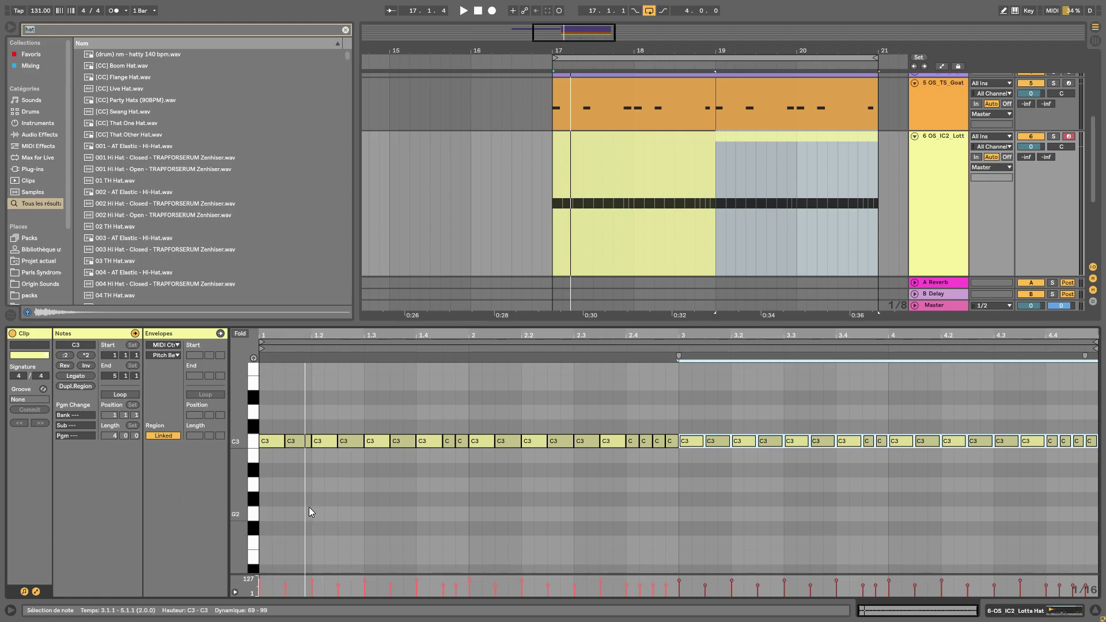
pyautogui.doubleClick(357, 499)
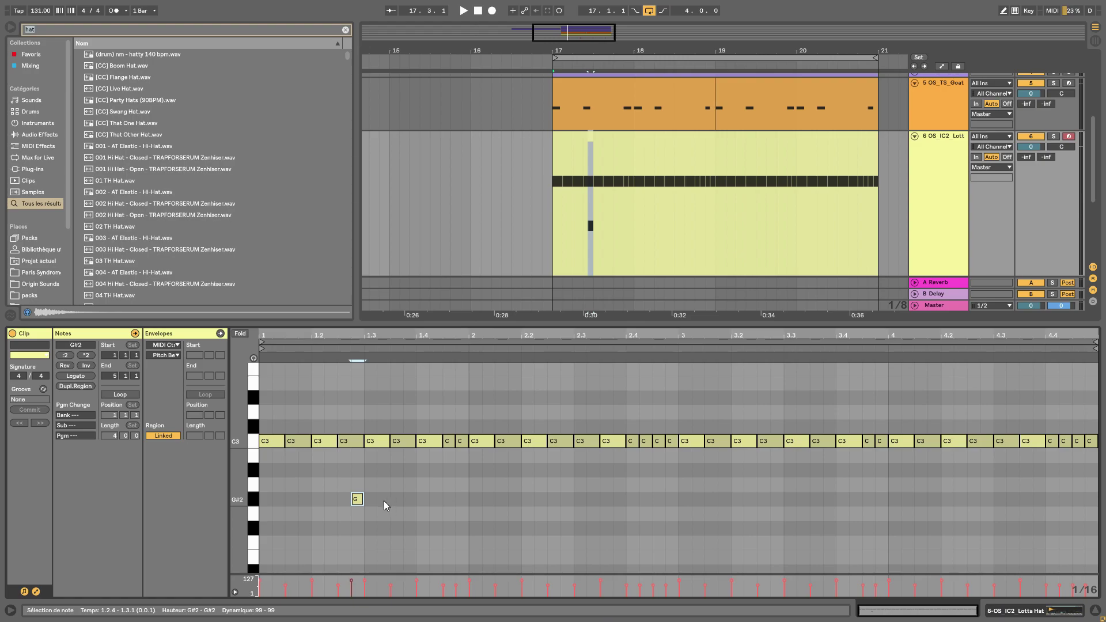
pyautogui.press('space')
pyautogui.press('space')
pyautogui.doubleClick(461, 528)
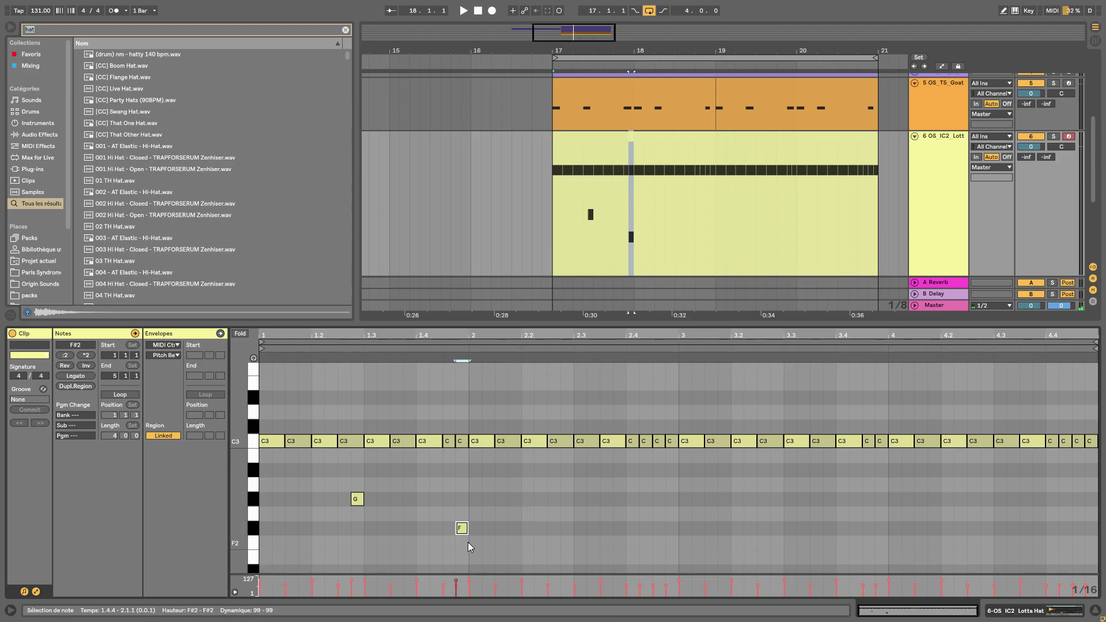
pyautogui.press('space')
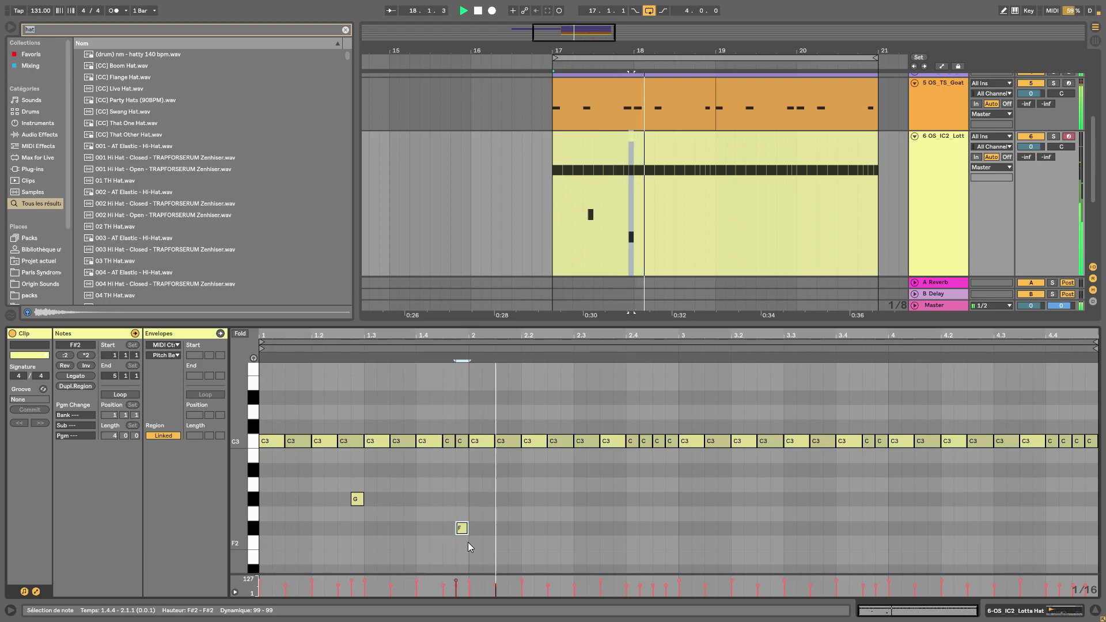
pyautogui.press('space')
# Add sixteenth notes G2 at 2.4.3 and A2 at 2.4.4, and play the loop
pyautogui.click(658, 516)
pyautogui.doubleClick(659, 514)
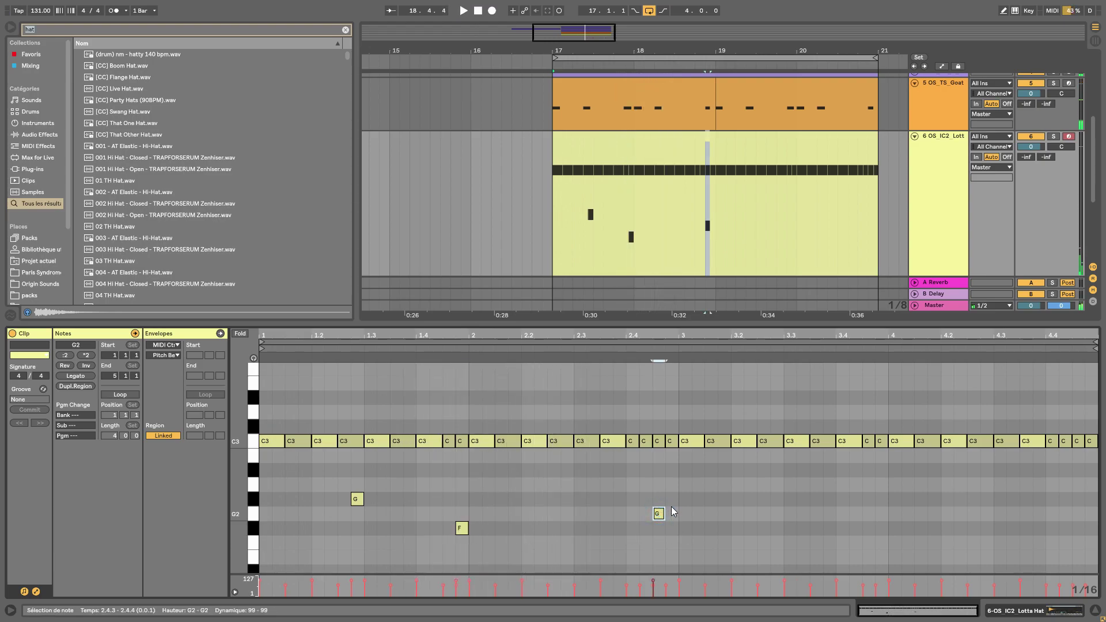
pyautogui.doubleClick(672, 485)
pyautogui.press('space')
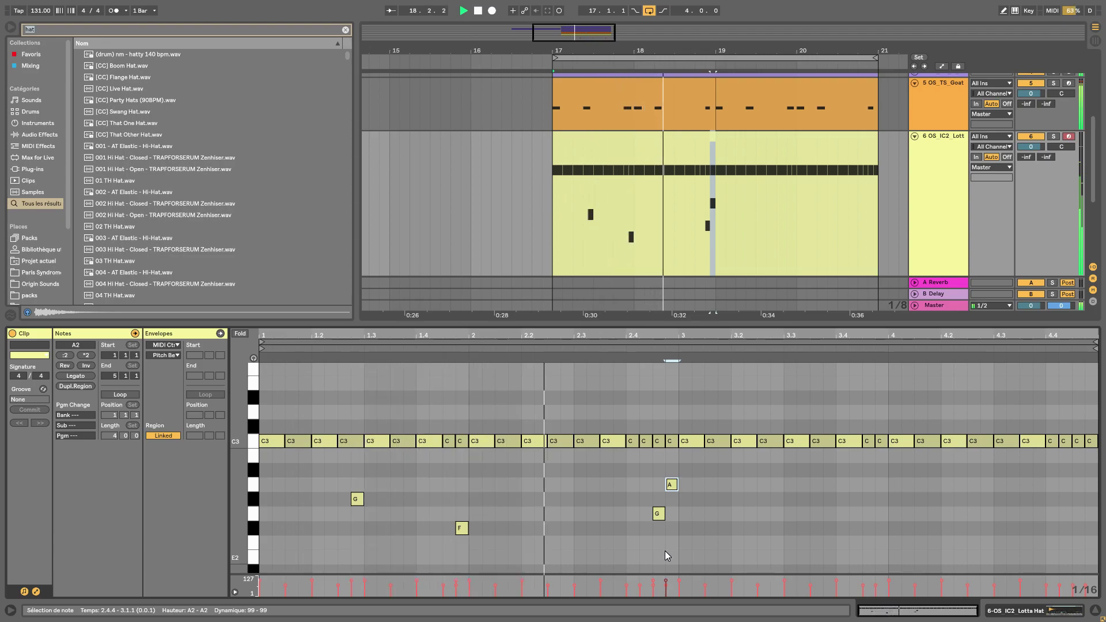
# Duplicate the four low hat notes of bars 1 and 2 into bars 3 and 4
pyautogui.press('space')
pyautogui.moveTo(674, 562); pyautogui.dragTo(258, 479)
pyautogui.hotkey('ctrl', 'd')
# Switch to the triplet grid, replace the C3 eighth note at 4.1.3 with three sixteenth-triplet notes, and play the loop
pyautogui.rightClick(579, 542)
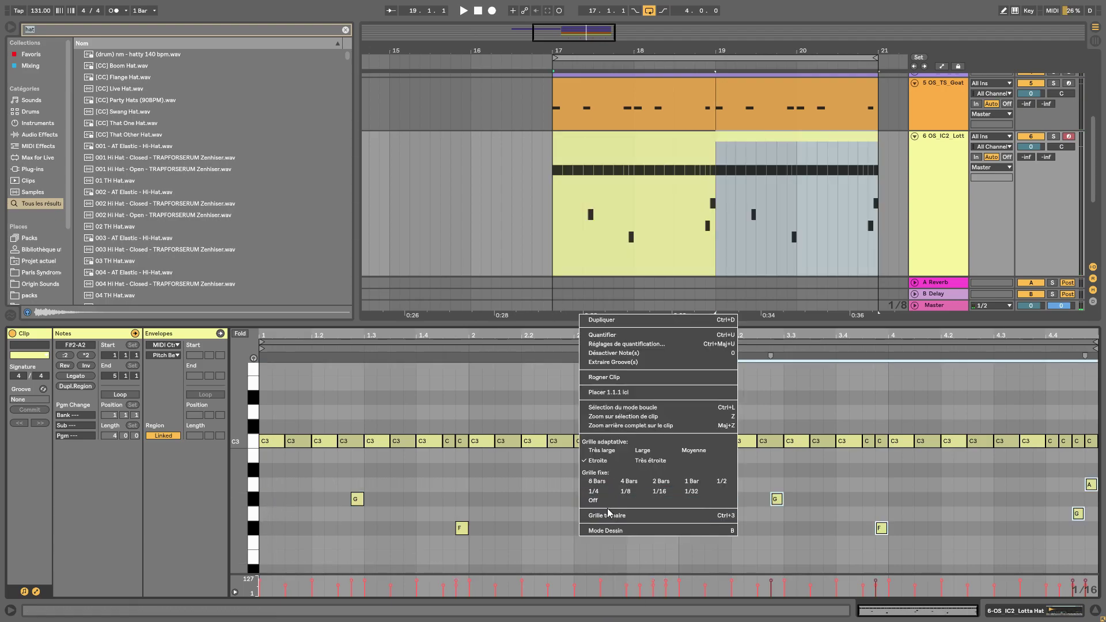
pyautogui.click(622, 520)
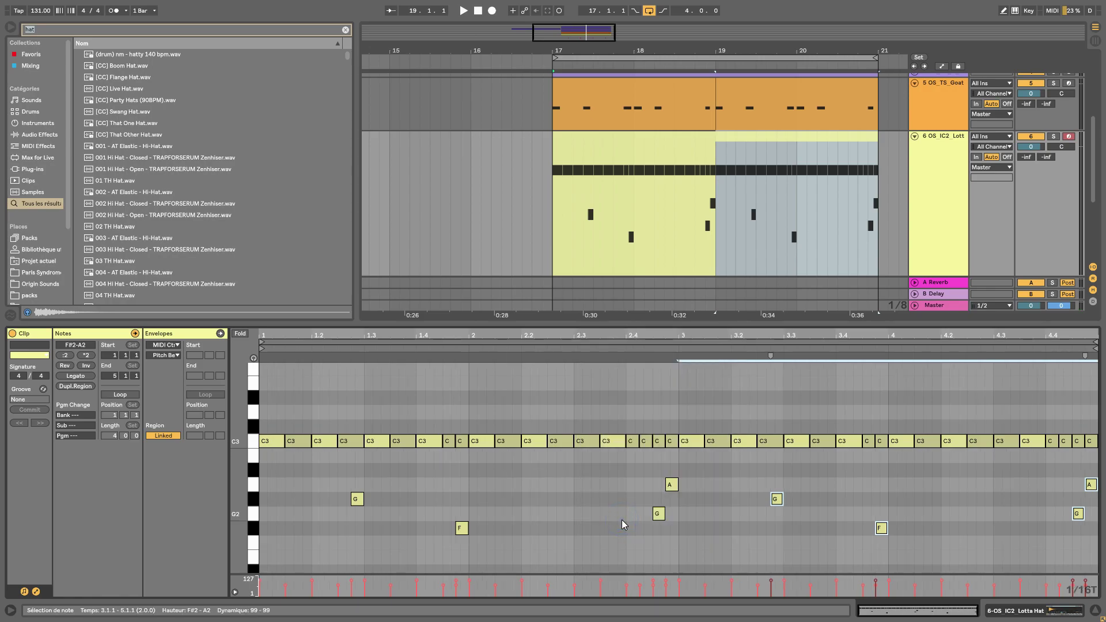
pyautogui.click(939, 442)
pyautogui.moveTo(916, 443); pyautogui.dragTo(930, 442)
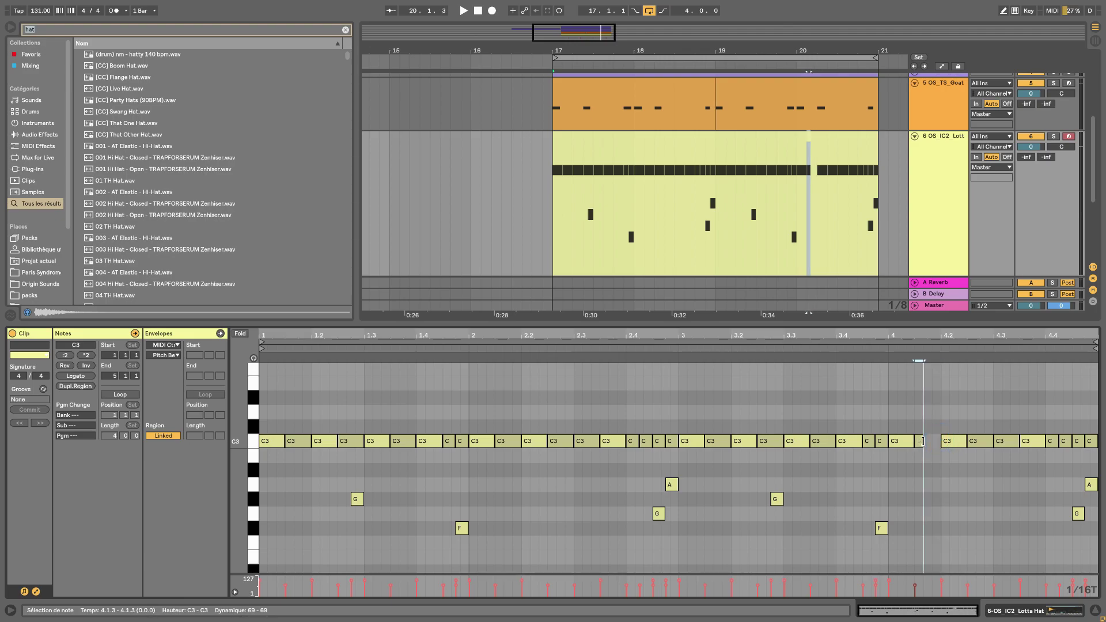
pyautogui.press('space')
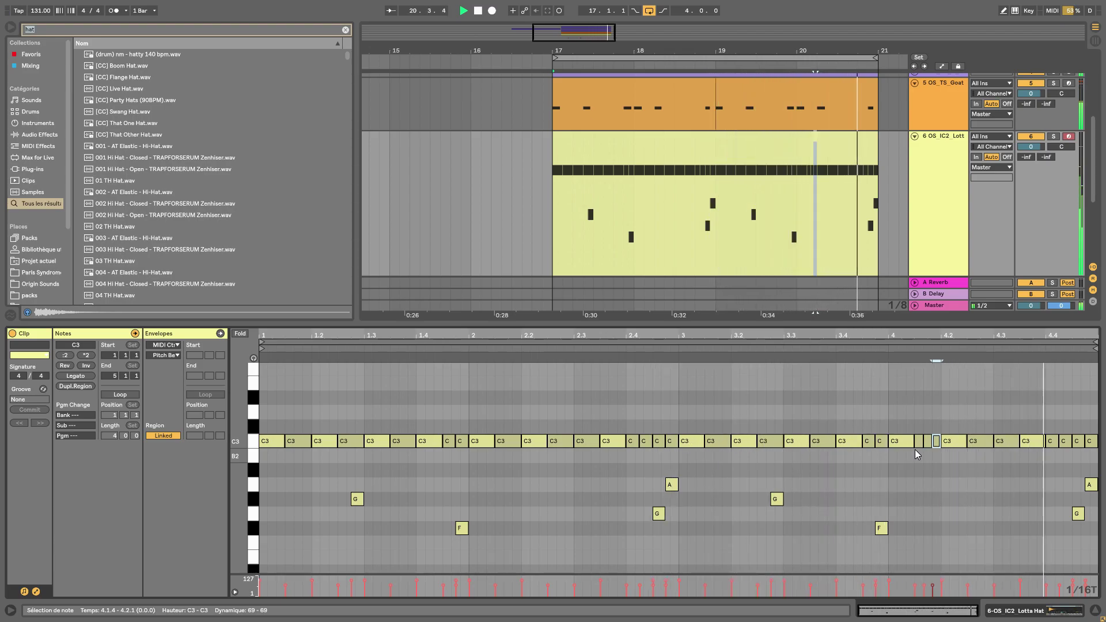
pyautogui.press('space')
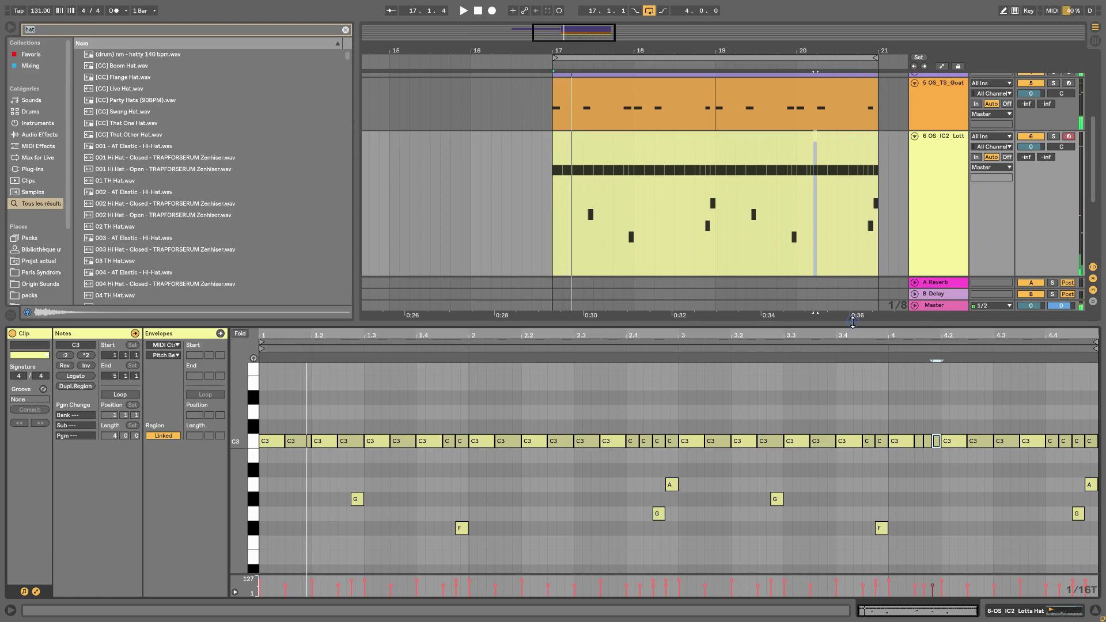
# Collapse the hat track, move the Fire Snare track directly below it, and play the loop
pyautogui.moveTo(854, 322); pyautogui.dragTo(858, 565)
pyautogui.click(920, 269)
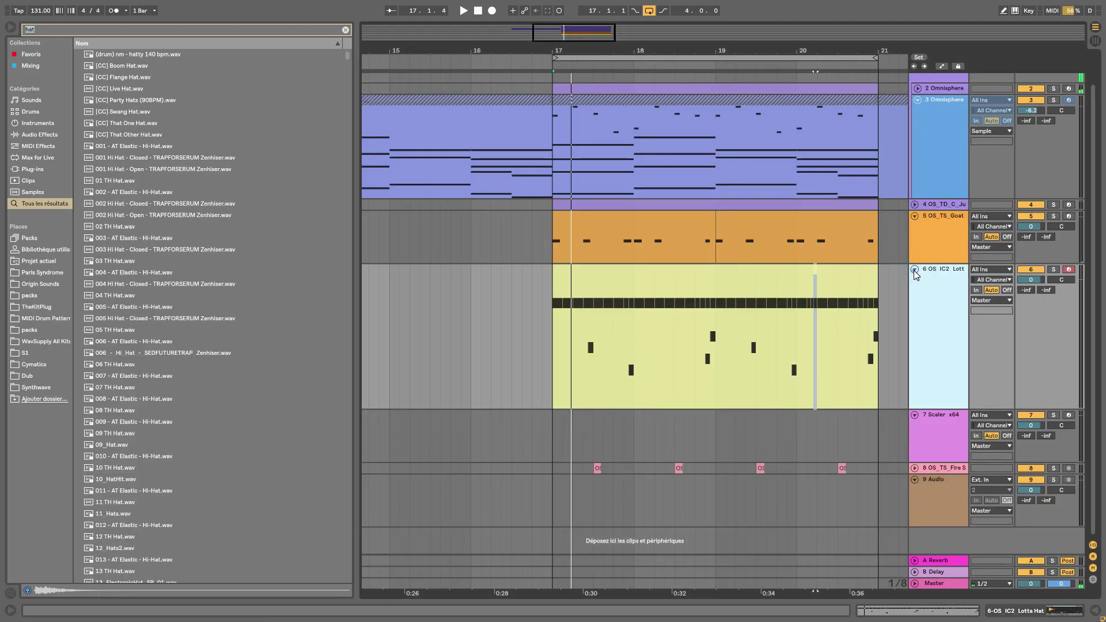
pyautogui.click(914, 270)
pyautogui.click(931, 366)
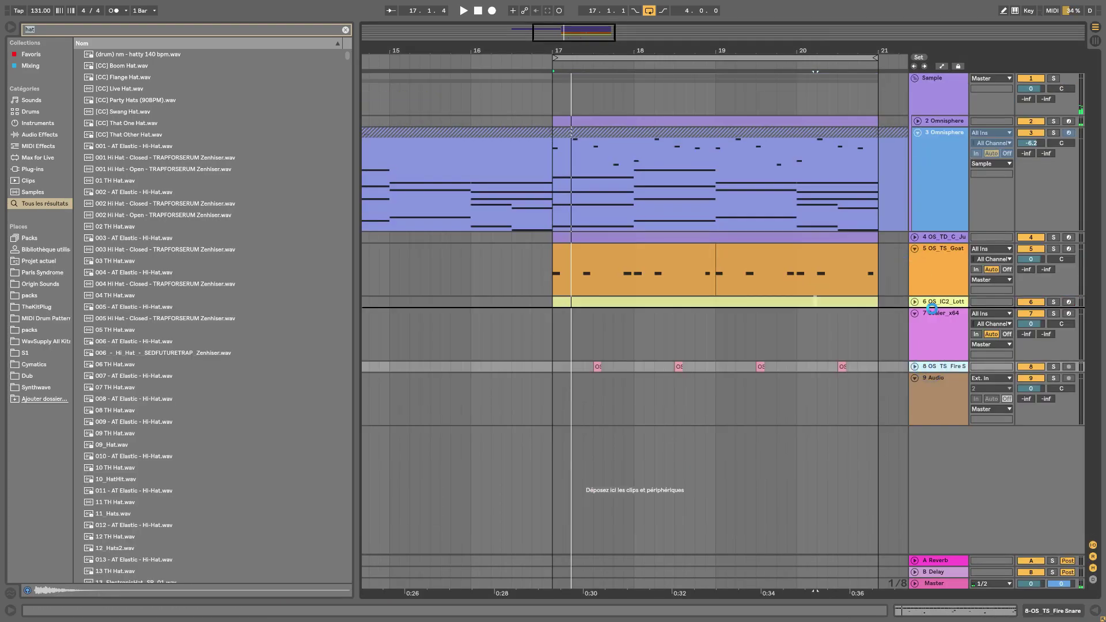
pyautogui.moveTo(933, 310); pyautogui.dragTo(931, 308)
pyautogui.press('space')
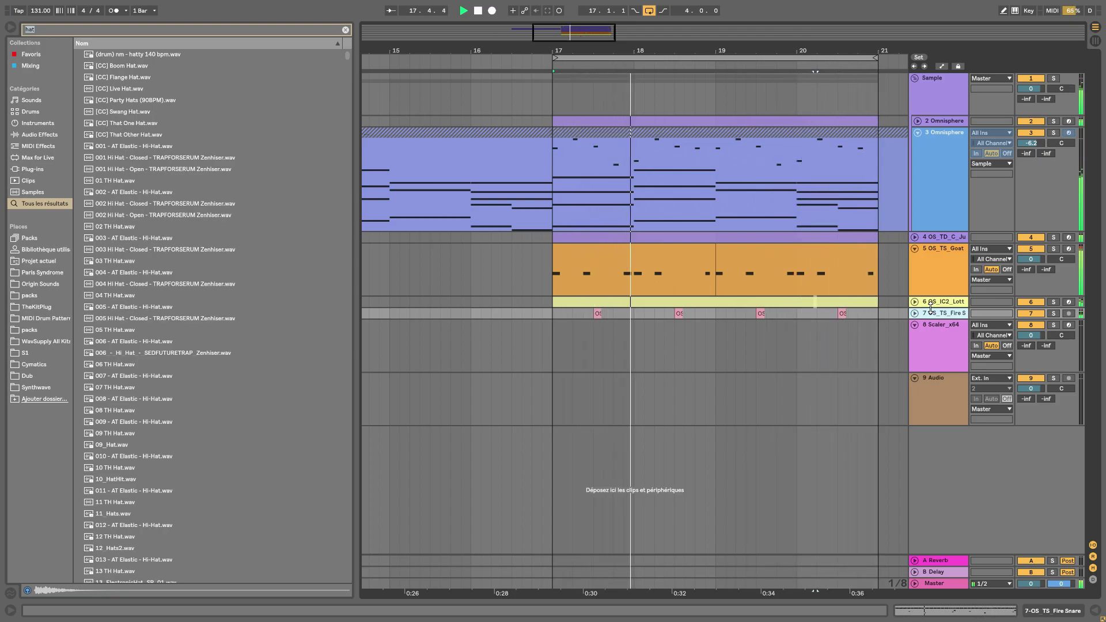
# Search the sample library and its pack folders for "It's lit"
pyautogui.click(346, 30)
pyautogui.write('ad')
pyautogui.press('BackSpace')
pyautogui.press('BackSpace')
pyautogui.write("It's lit")
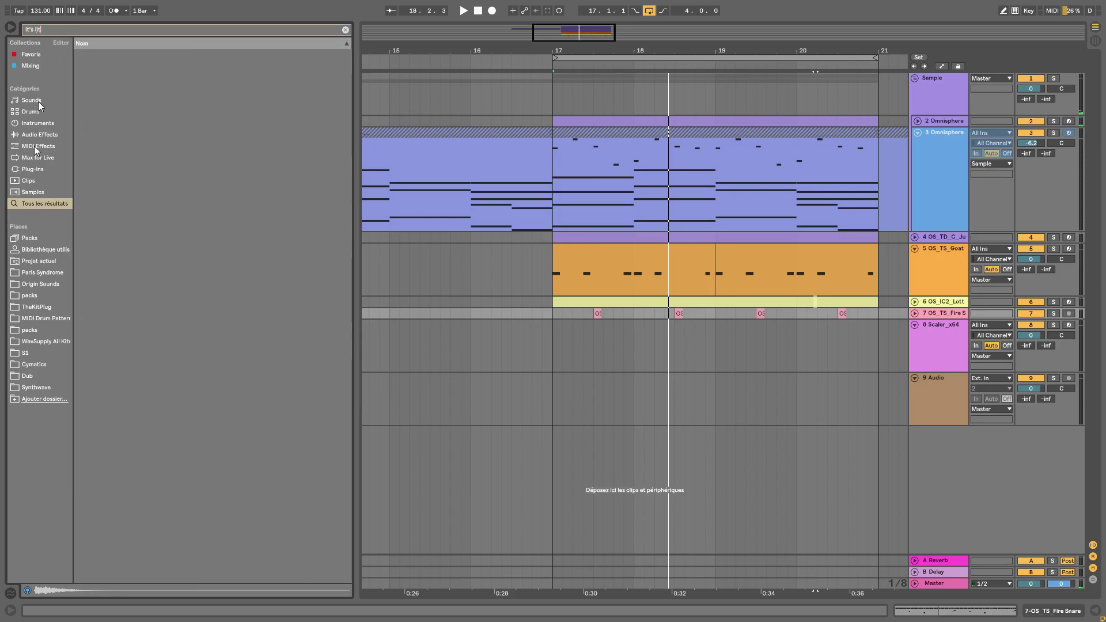
pyautogui.click(26, 378)
pyautogui.click(37, 391)
pyautogui.click(30, 333)
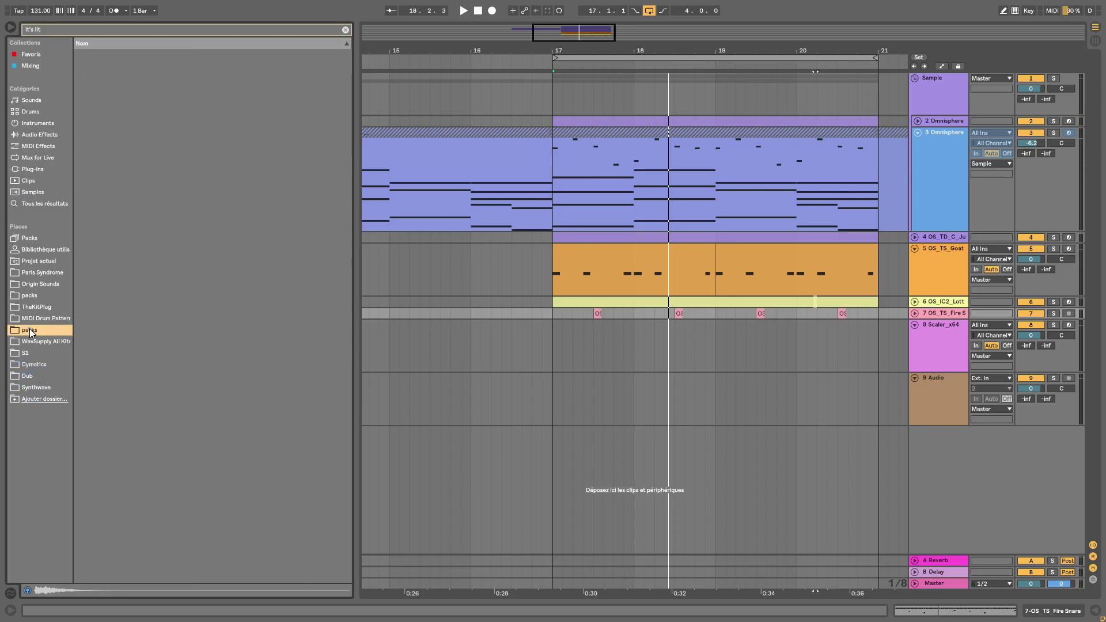
pyautogui.click(17, 298)
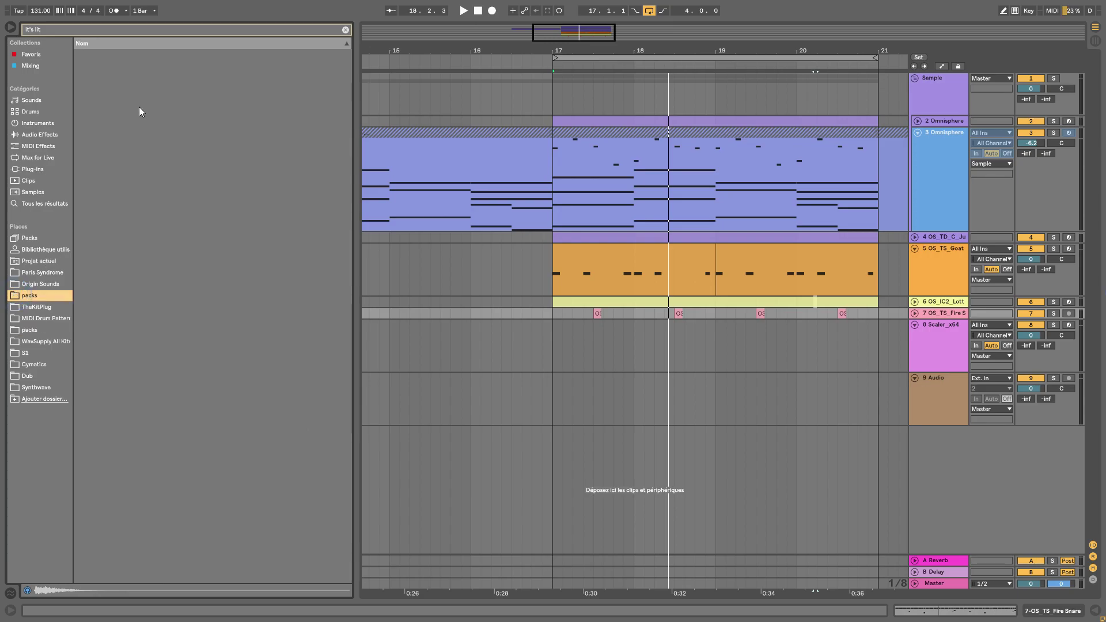
# Search the packs folder for "lit" and place YFB_vocal_its_lit.wav from the Bando Pack on the audio track at 18.3.3
pyautogui.click(59, 26)
pyautogui.write('lit')
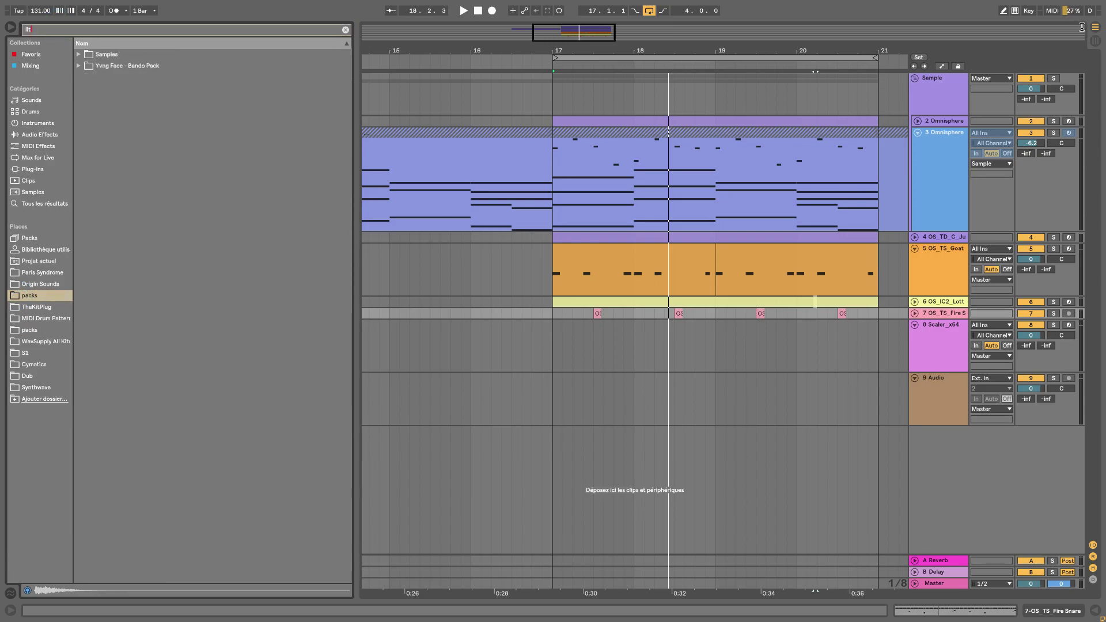
pyautogui.click(79, 67)
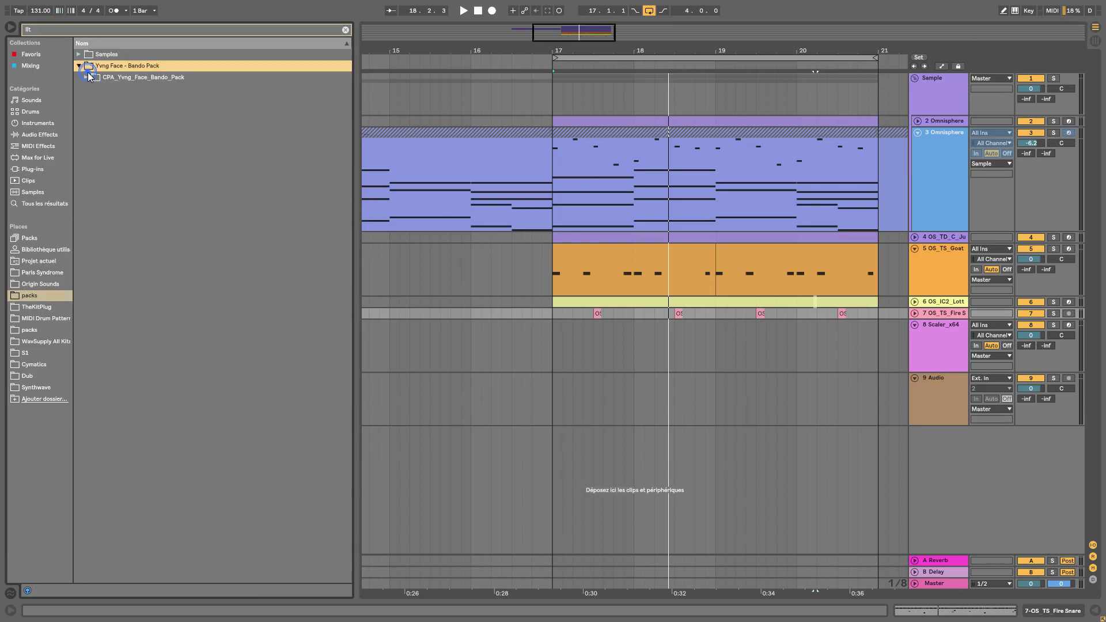
pyautogui.click(85, 77)
pyautogui.click(93, 89)
pyautogui.click(100, 100)
pyautogui.moveTo(121, 112); pyautogui.dragTo(694, 397)
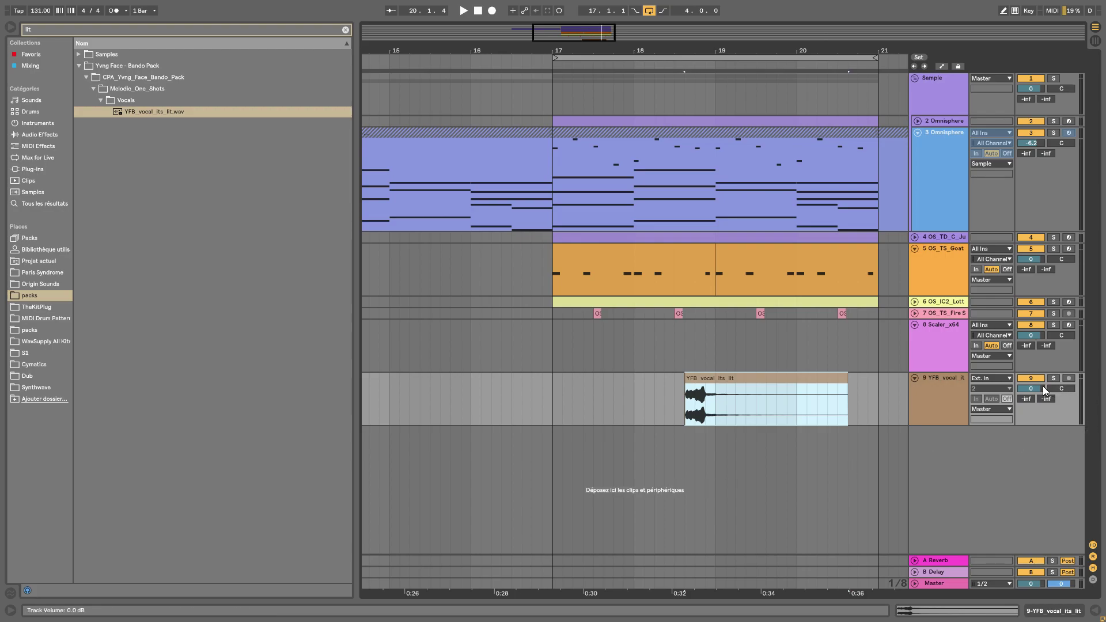
# Lower the vocal track's volume to about -6 dB and set its send to the Reverb return to -10.6 dB
pyautogui.moveTo(1044, 389); pyautogui.dragTo(1034, 389)
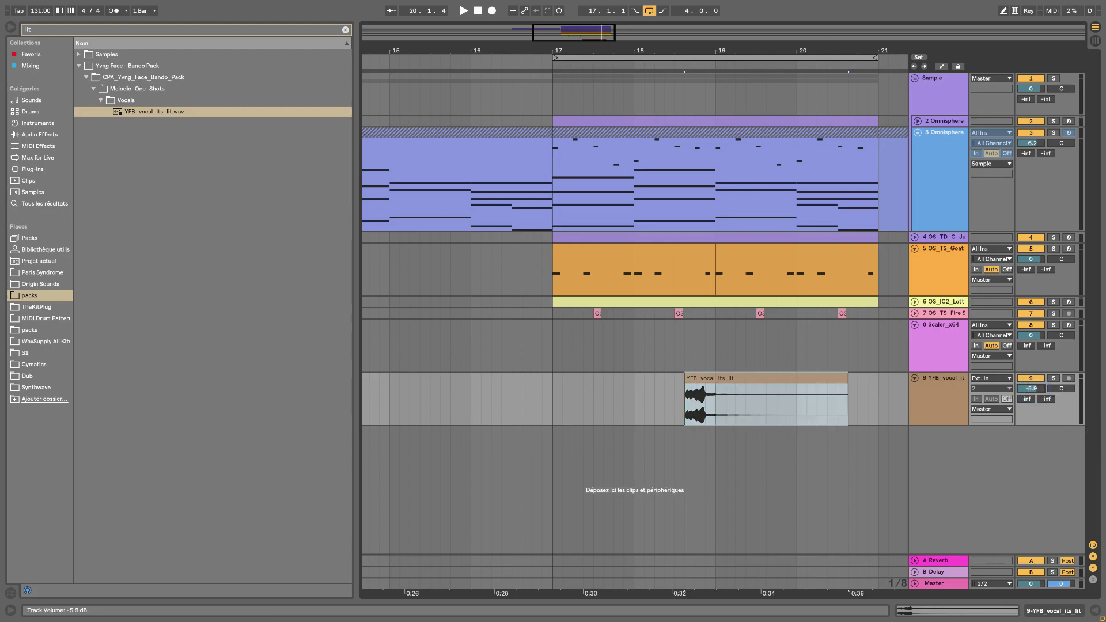
pyautogui.press('space')
pyautogui.moveTo(1034, 389)
pyautogui.mouseDown()
pyautogui.moveTo(1022, 415)
pyautogui.moveTo(1026, 402)
pyautogui.mouseUp()
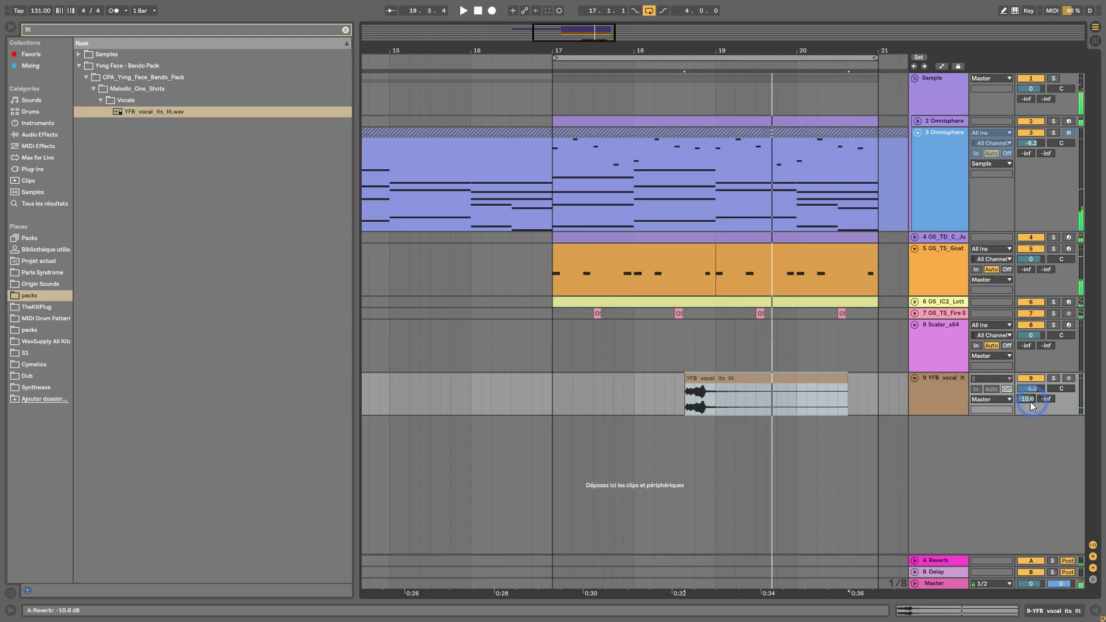
# Add a Reverb effect with a 5.70 s decay time to the vocal track, play it, and collapse the track
pyautogui.click(345, 29)
pyautogui.click(32, 135)
pyautogui.moveTo(106, 410); pyautogui.dragTo(758, 395)
pyautogui.moveTo(171, 581); pyautogui.dragTo(168, 561)
pyautogui.press('space')
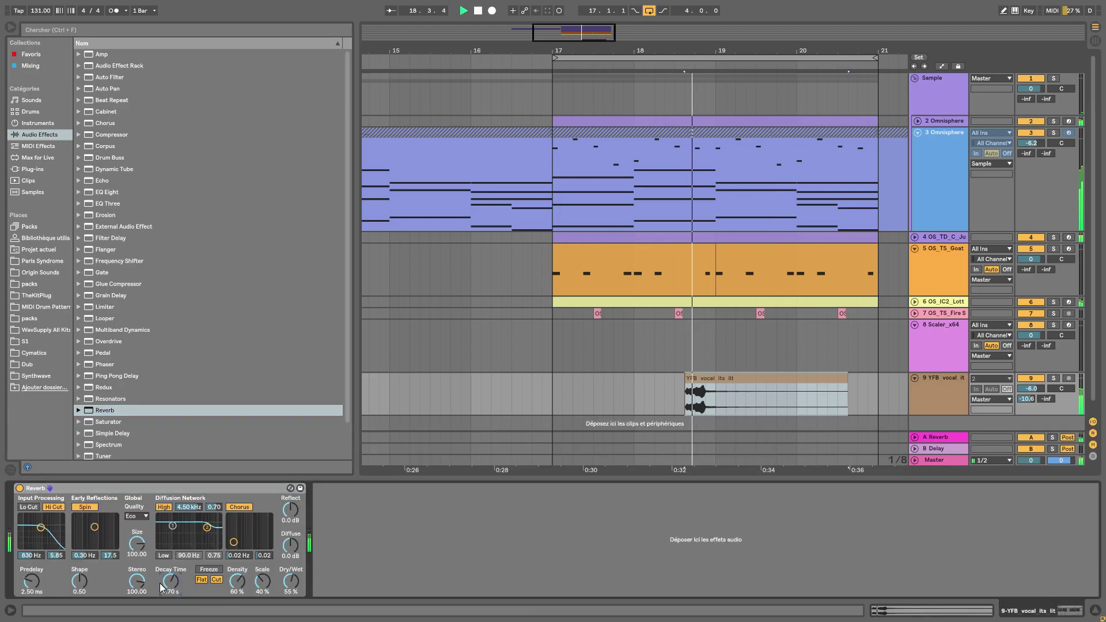
pyautogui.click(914, 379)
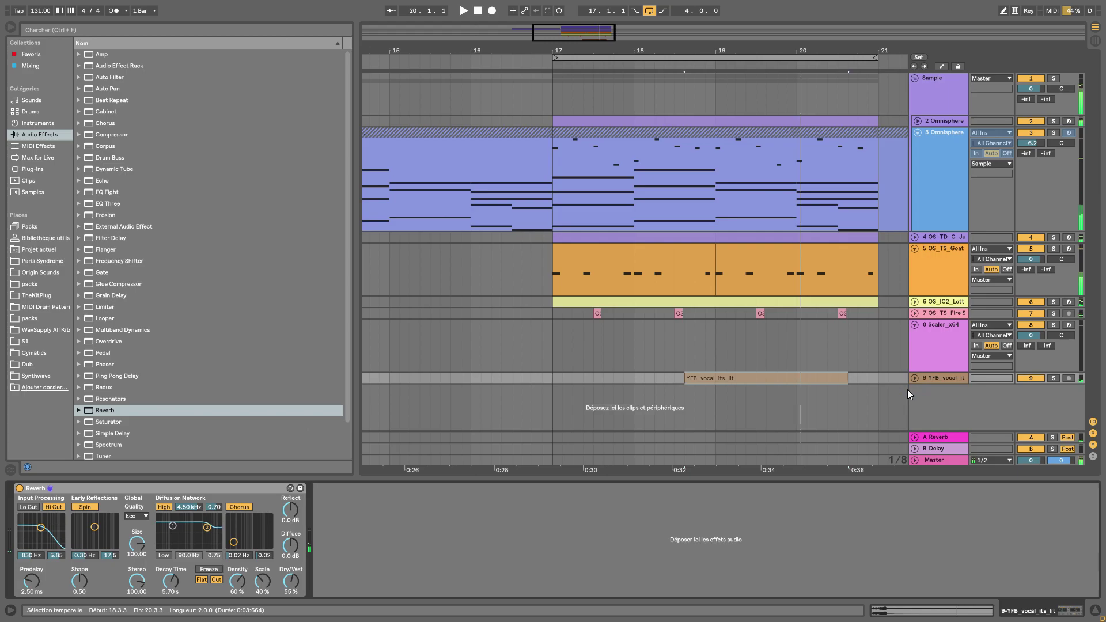
# Insert a new MIDI track below the Fire Snare track and open the Perc folder of Origin Sound - Ice Cold 2
pyautogui.click(942, 313)
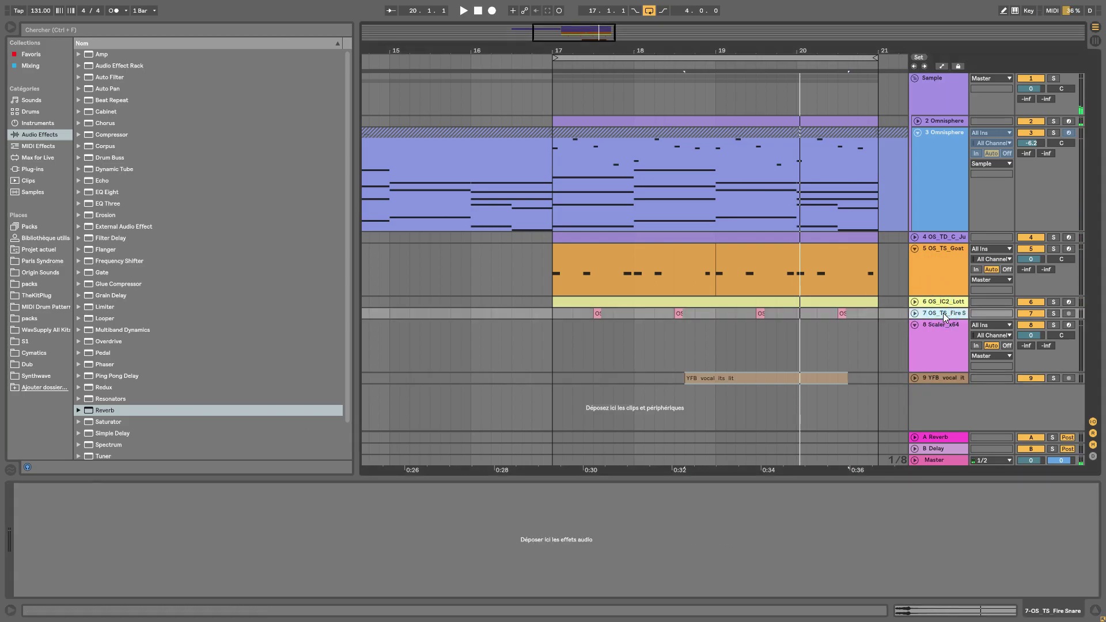
pyautogui.hotkey('ctrl', 'shift', 't')
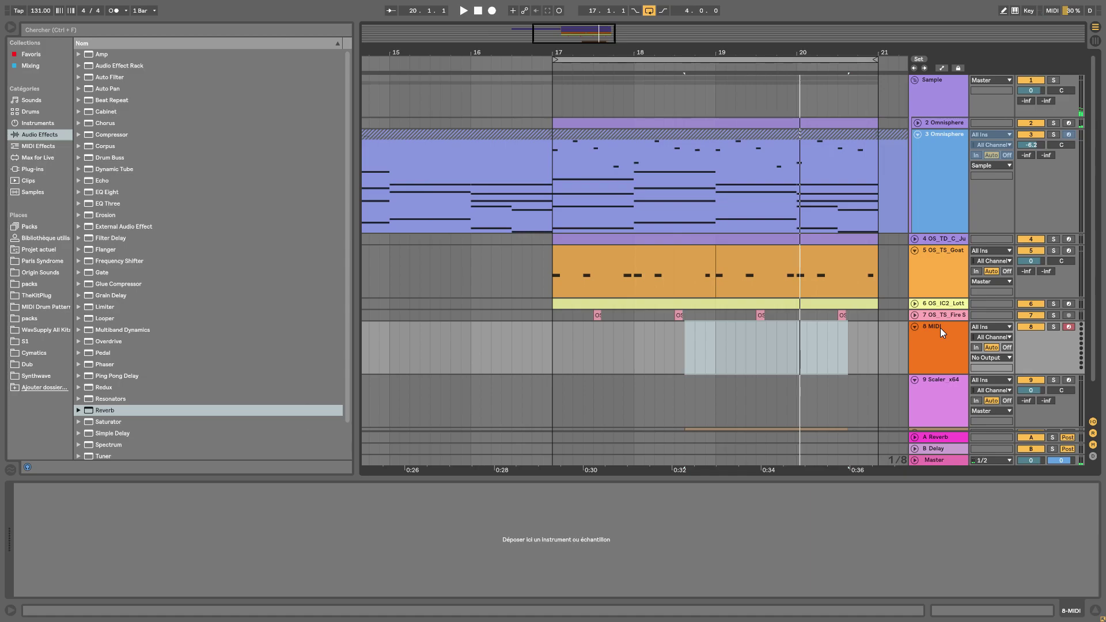
pyautogui.click(34, 273)
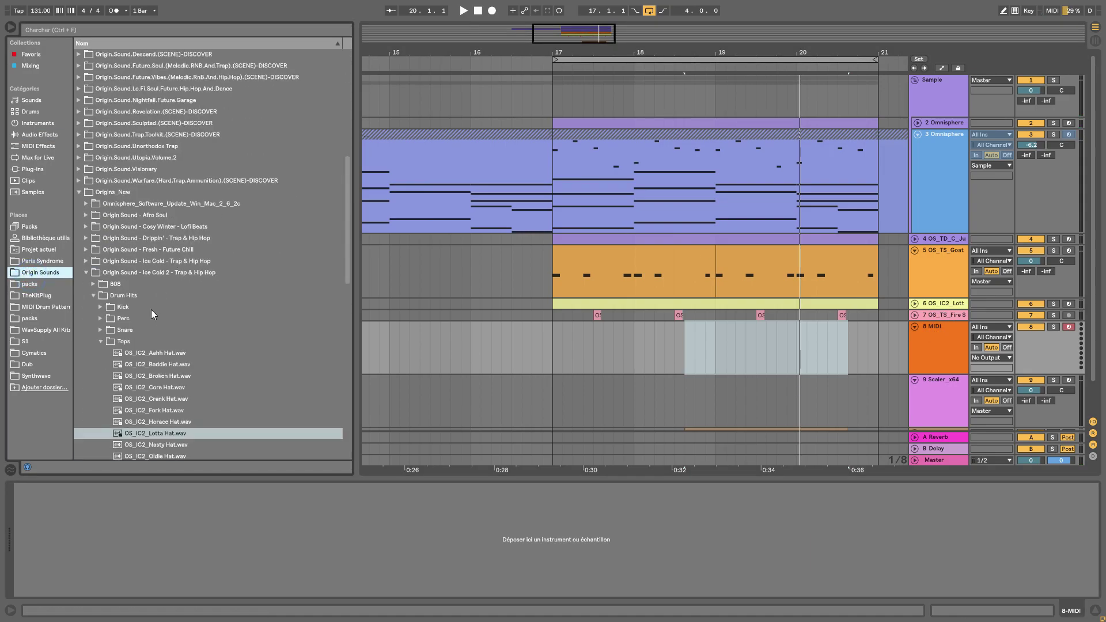
pyautogui.click(101, 227)
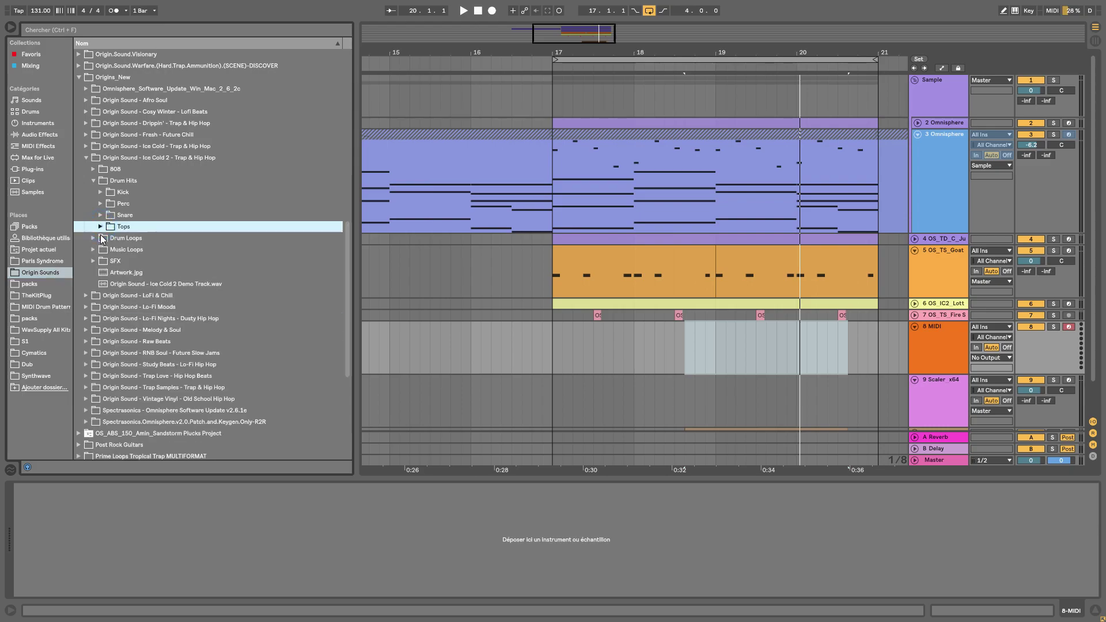
pyautogui.click(101, 204)
# Audition the Ice Cold 2 percussion samples from OS_IC2_1985 Perc.wav through OS_IC2_Zapped Perc.wav
pyautogui.click(123, 215)
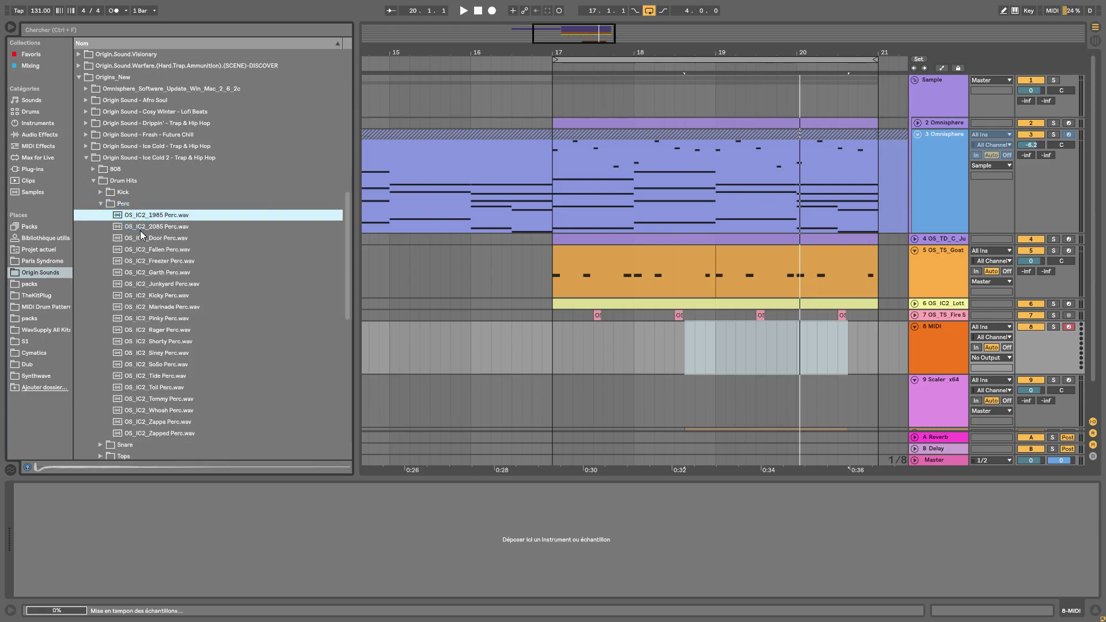
pyautogui.click(140, 238)
pyautogui.press('Down')
pyautogui.press('Down')
pyautogui.press('Down')
pyautogui.press('Down')
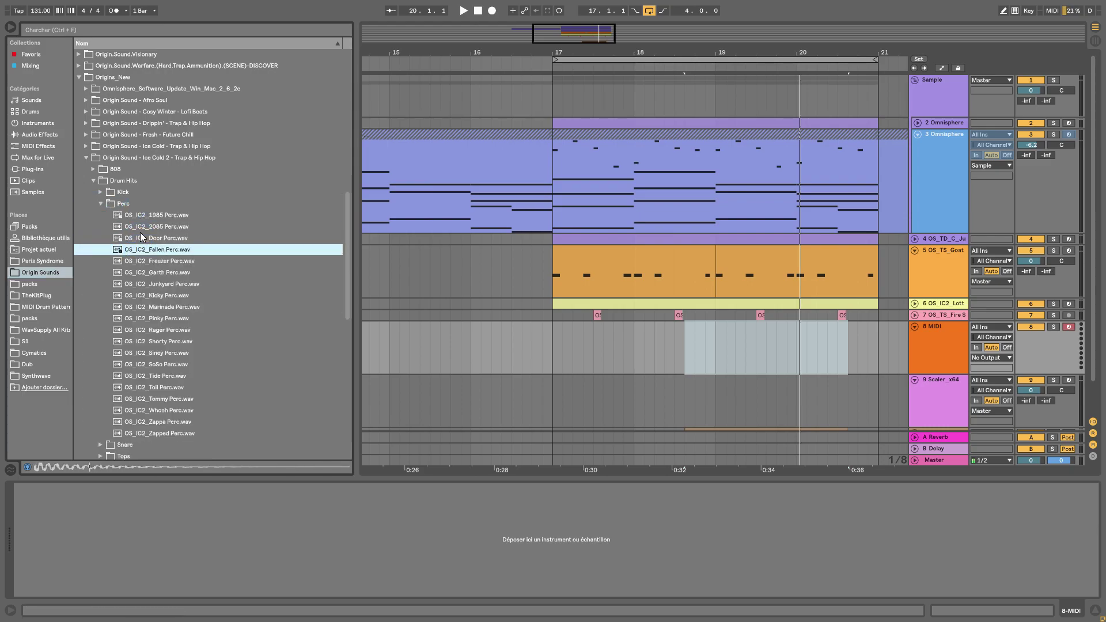
pyautogui.press('Down')
pyautogui.press('Down')
pyautogui.press('Down')
pyautogui.press('Down')
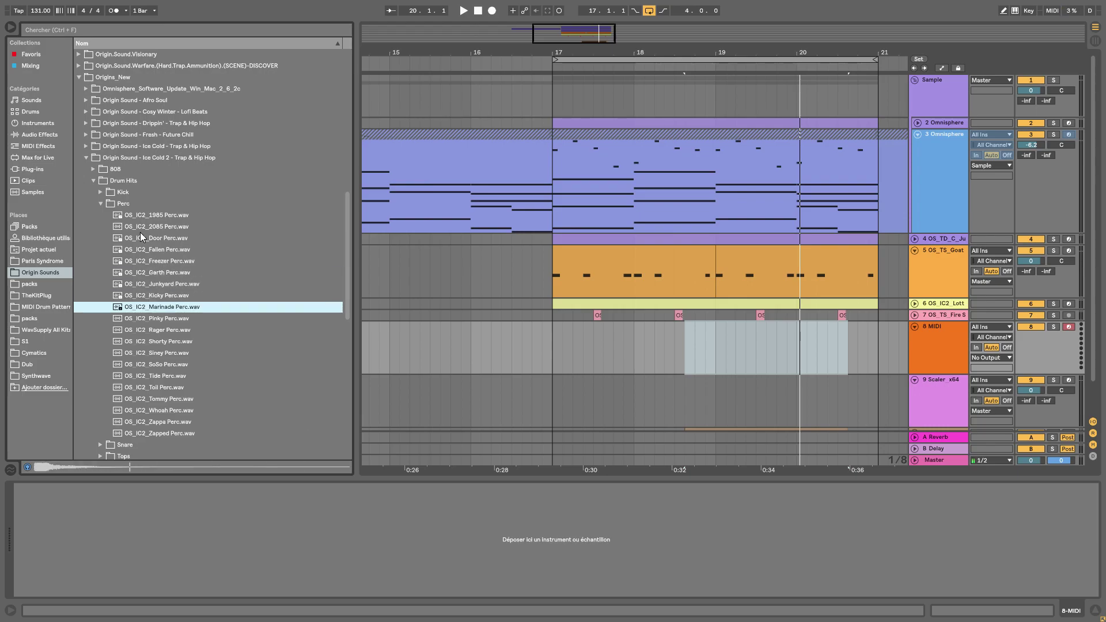
pyautogui.press('Down')
pyautogui.press('Down')
pyautogui.press('Down')
pyautogui.press('Down')
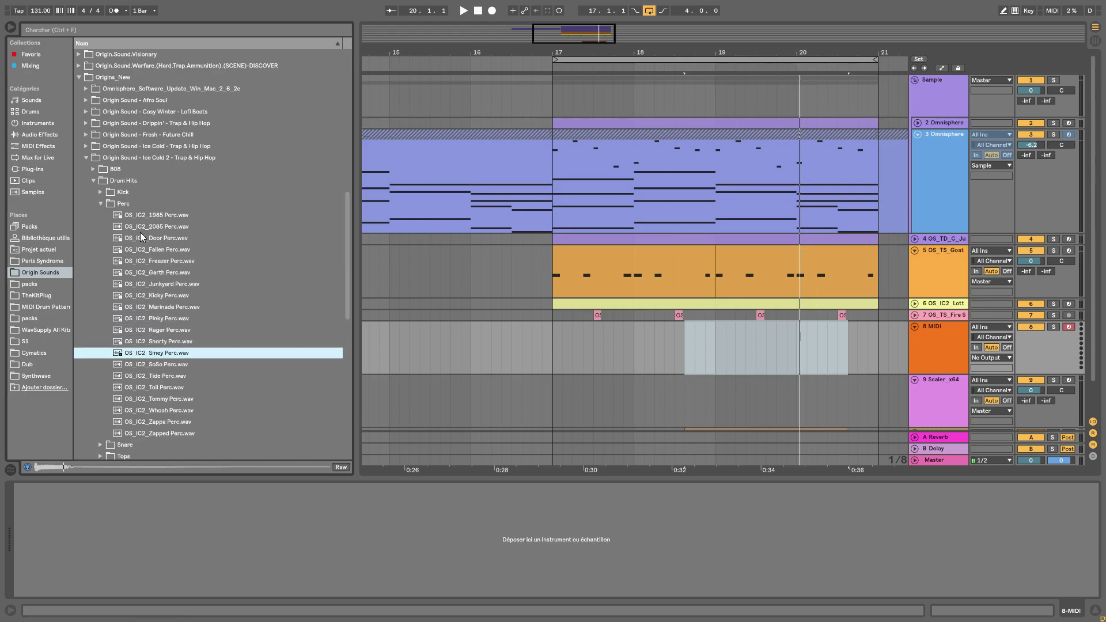
pyautogui.press('Down')
pyautogui.press('Down')
pyautogui.press('Down')
pyautogui.press('Down')
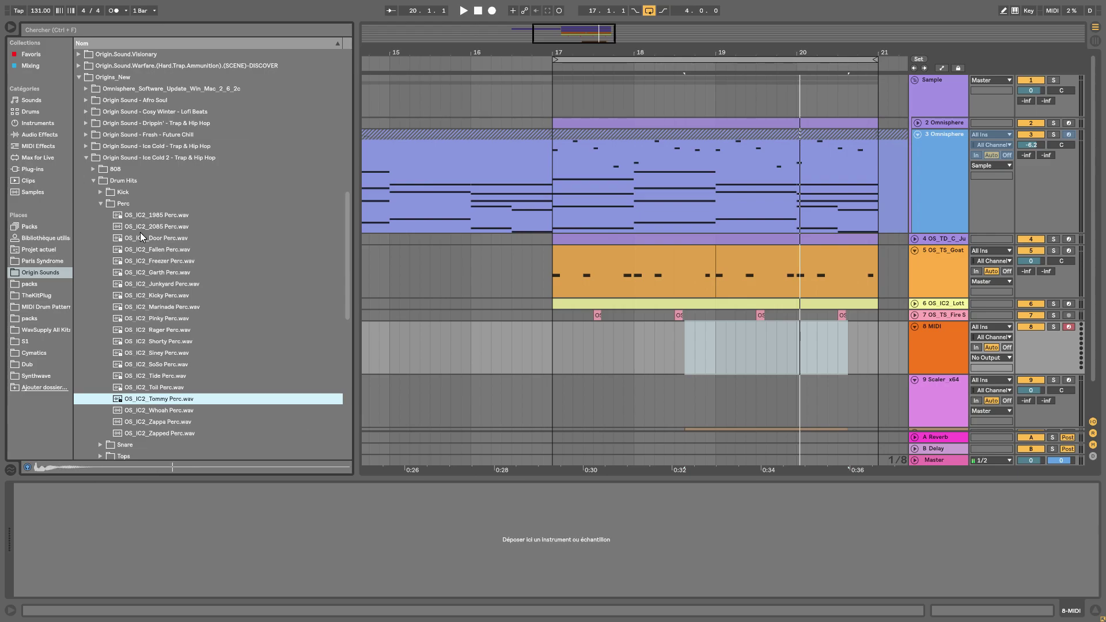
pyautogui.press('Down')
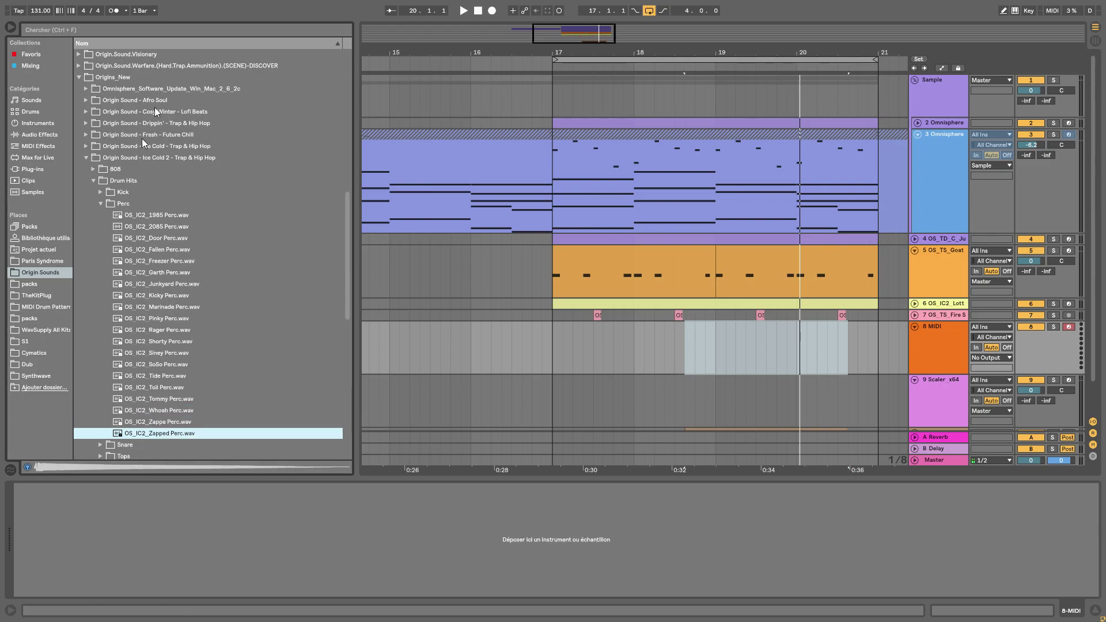
# Open the Percs folder of the first Origin Sound - Ice Cold pack and audition several of its samples
pyautogui.click(85, 148)
pyautogui.click(94, 170)
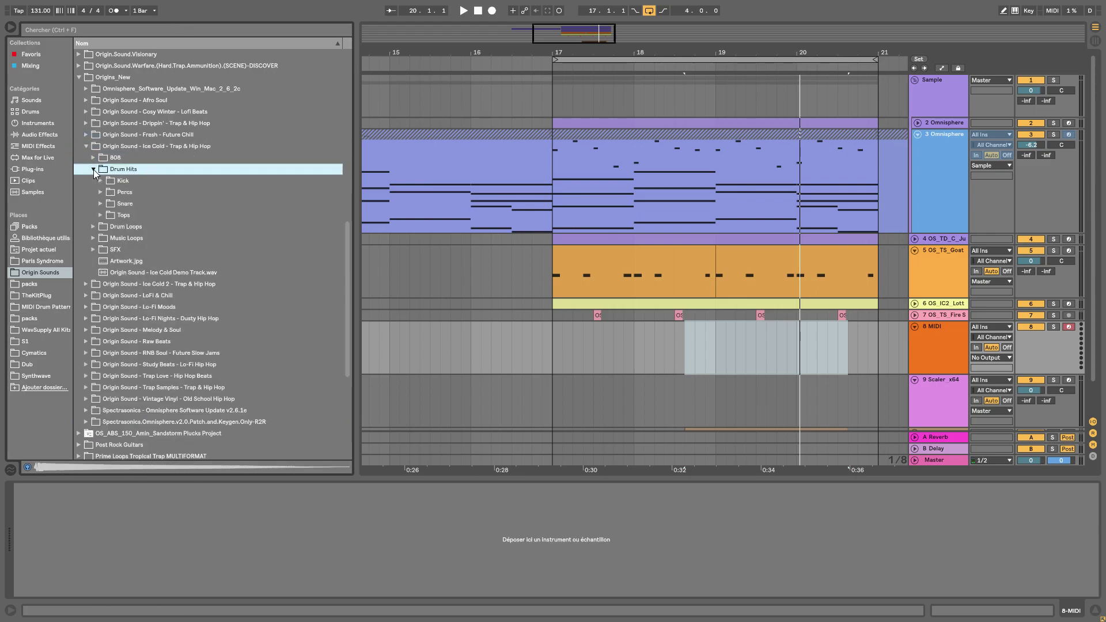
pyautogui.click(100, 193)
pyautogui.click(106, 205)
pyautogui.click(123, 260)
pyautogui.click(149, 333)
pyautogui.click(147, 387)
pyautogui.click(147, 379)
pyautogui.click(147, 397)
pyautogui.click(148, 411)
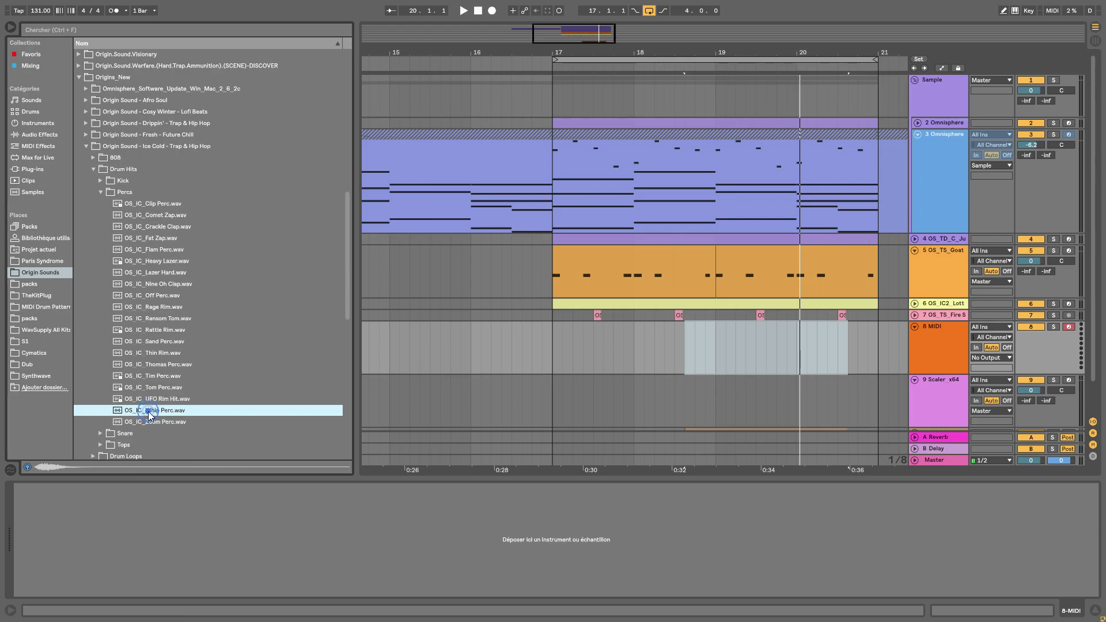
pyautogui.click(148, 426)
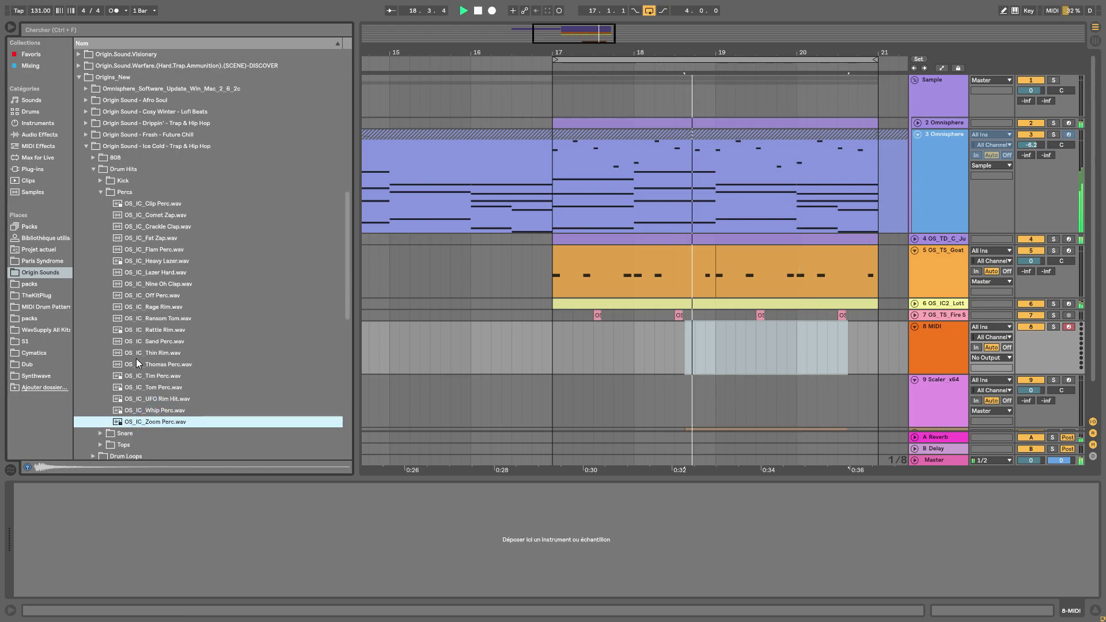
# Add a Drum Rack to the new MIDI track and load all the Ice Cold Percs samples onto its pads, starting at C1
pyautogui.click(35, 124)
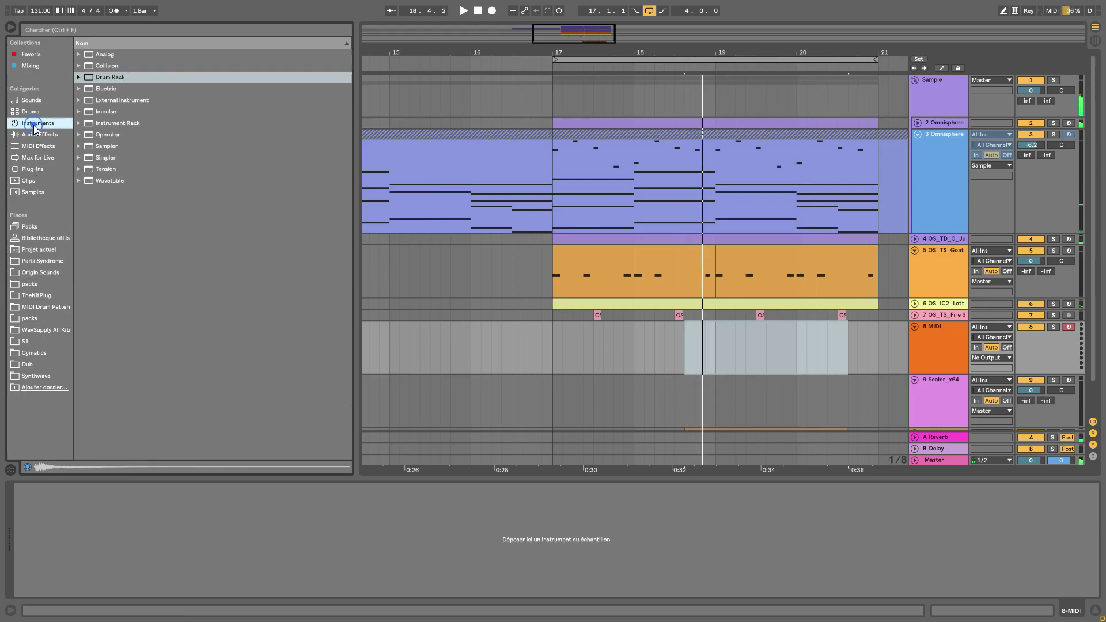
pyautogui.click(89, 78)
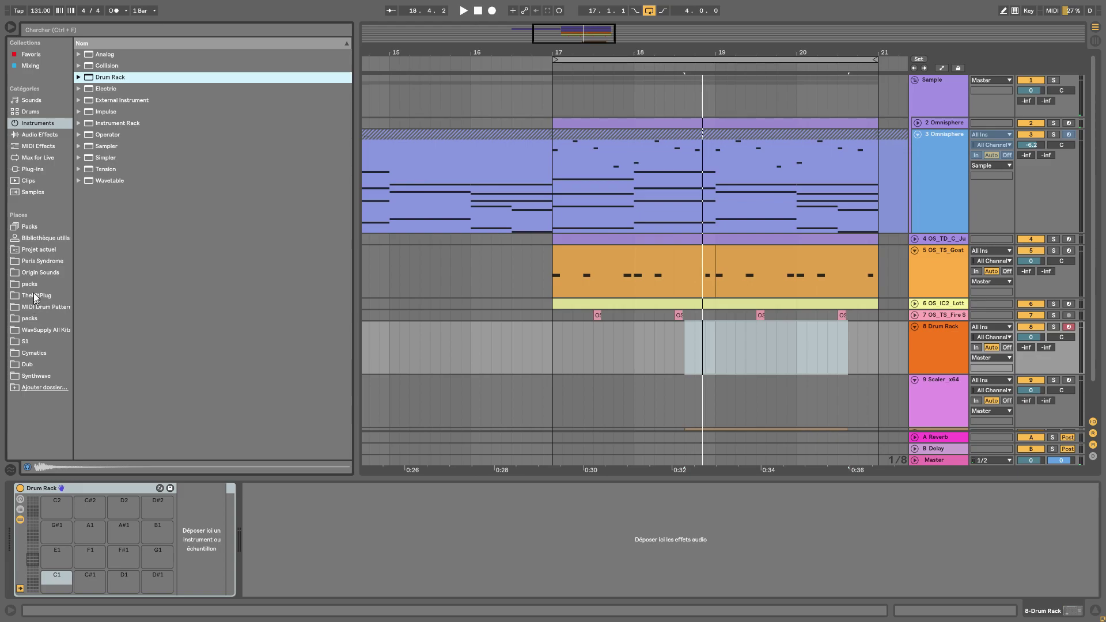
pyautogui.click(34, 273)
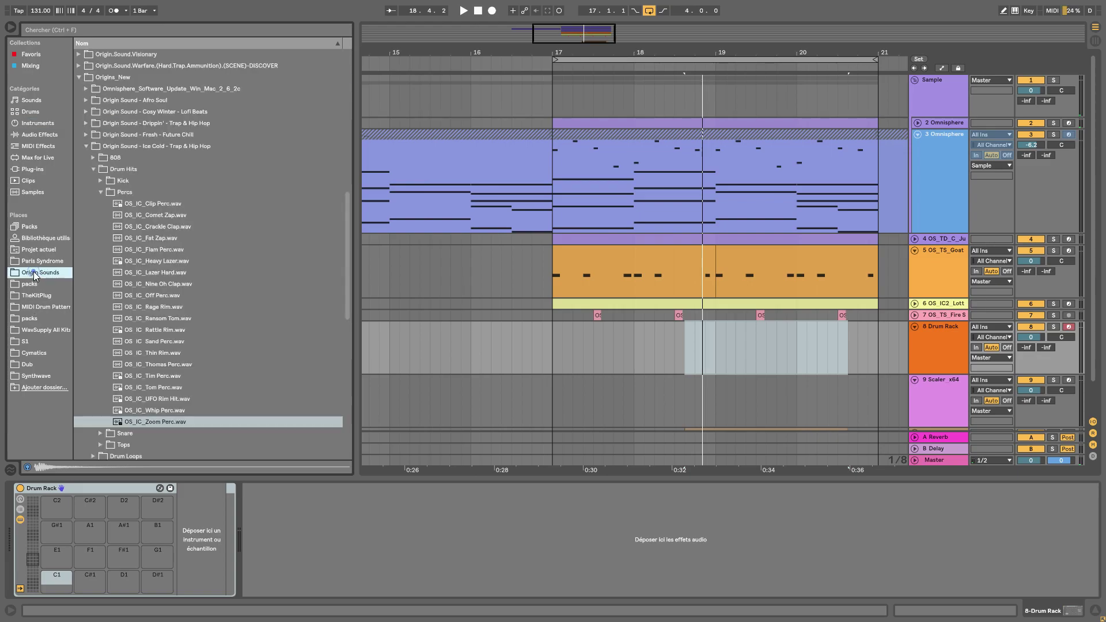
pyautogui.keyDown('shift'); pyautogui.click(150, 204); pyautogui.keyUp('shift')
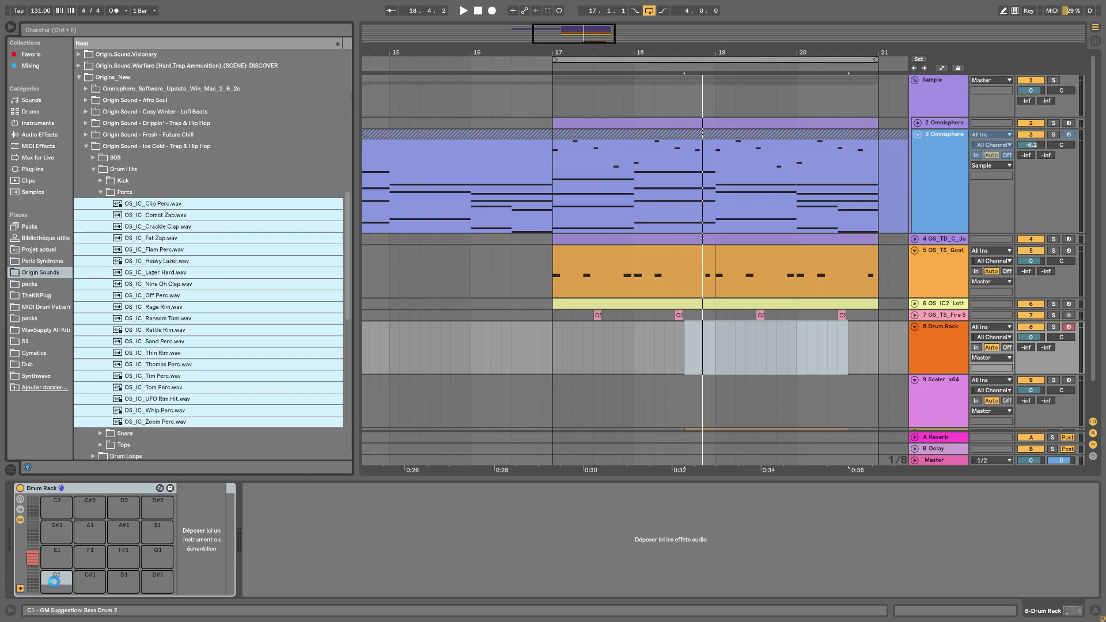
pyautogui.moveTo(53, 582); pyautogui.dragTo(54, 581)
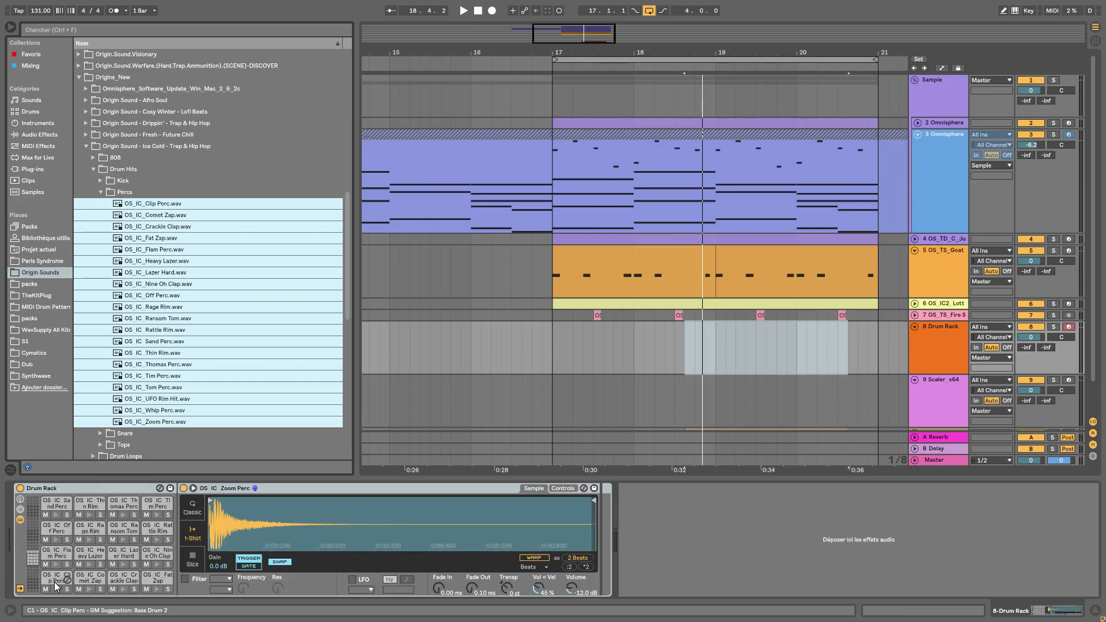
# Play the beat with the pads, set the Rage Rim sampler's volume to 0.0 dB and copy that value to its sibling chains
pyautogui.press('space')
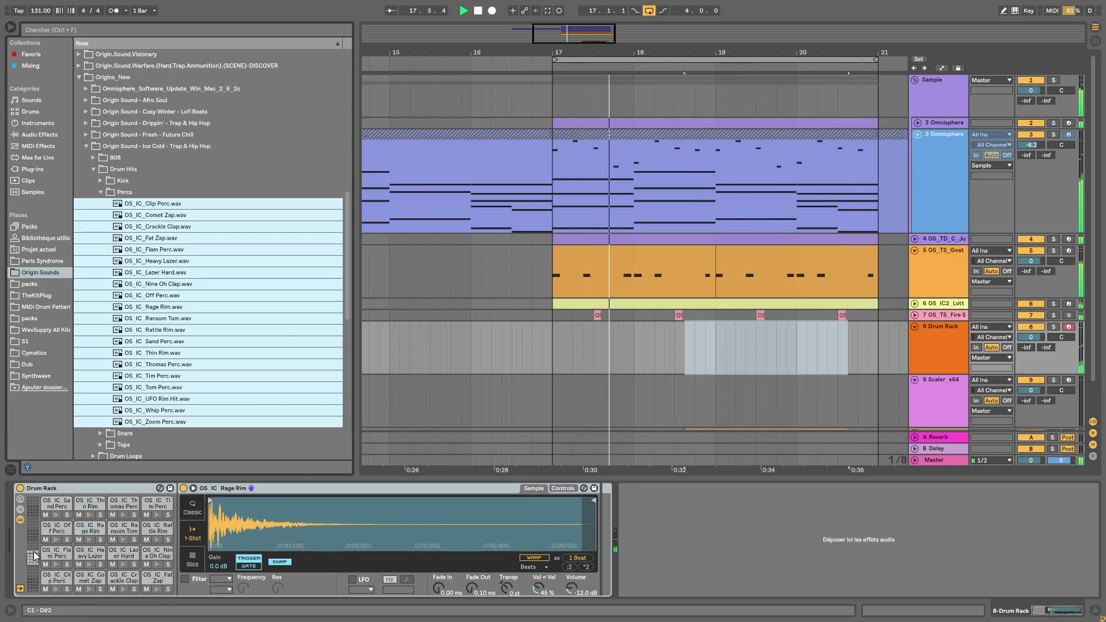
pyautogui.click(573, 590)
pyautogui.moveTo(572, 590); pyautogui.dragTo(573, 581)
pyautogui.rightClick(572, 590)
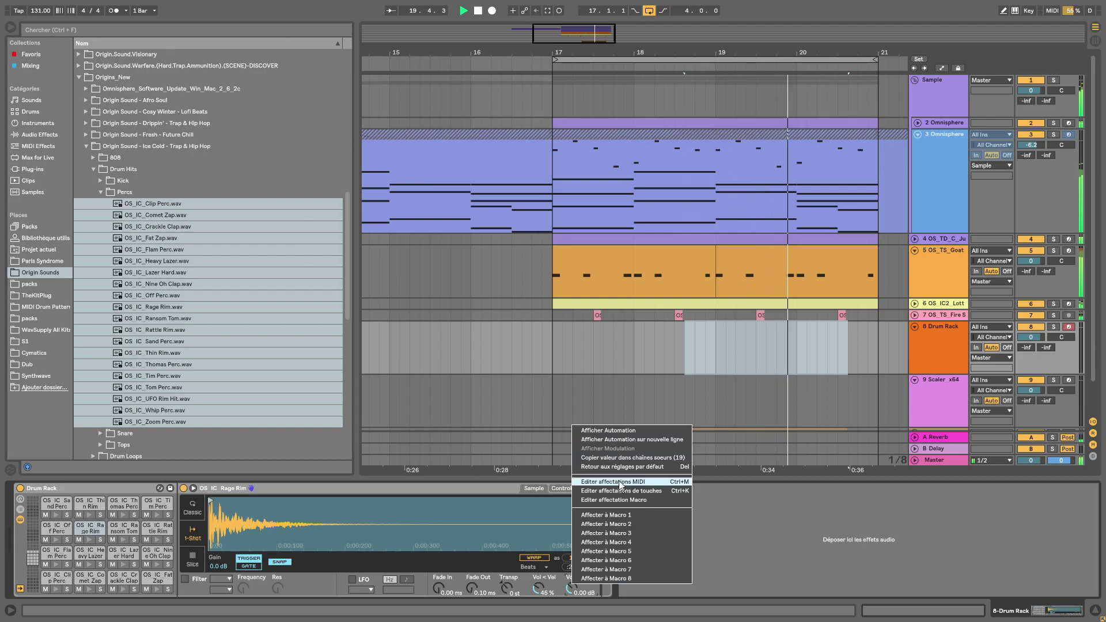
pyautogui.click(616, 458)
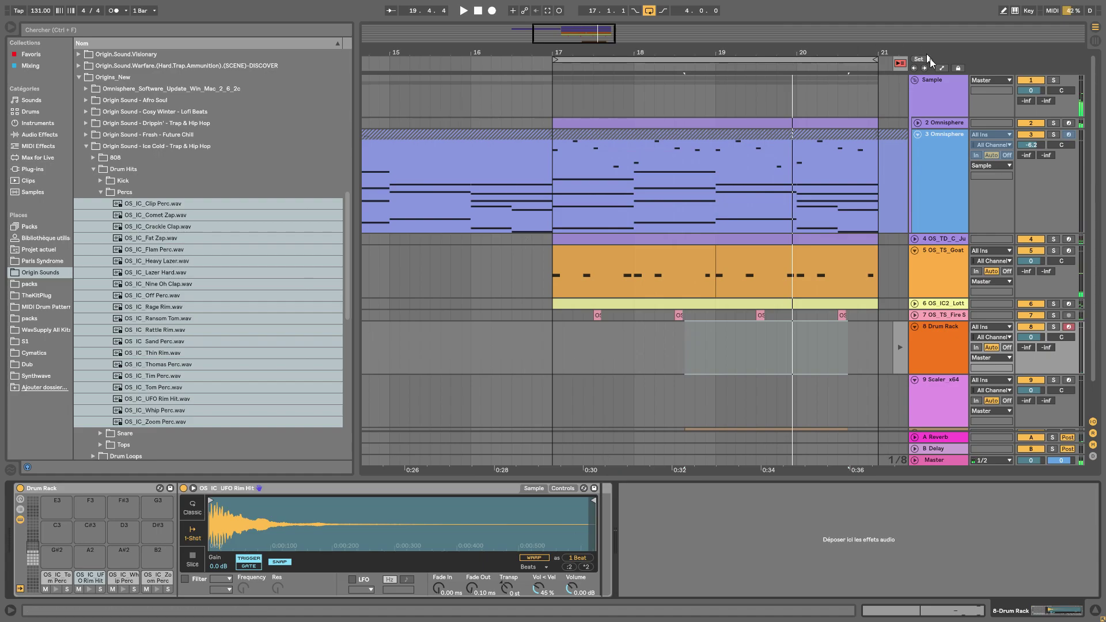
# Return playback to the arrangement, place the two-bar percussion clip on the Drum Rack track at bar 17, and open it
pyautogui.click(900, 63)
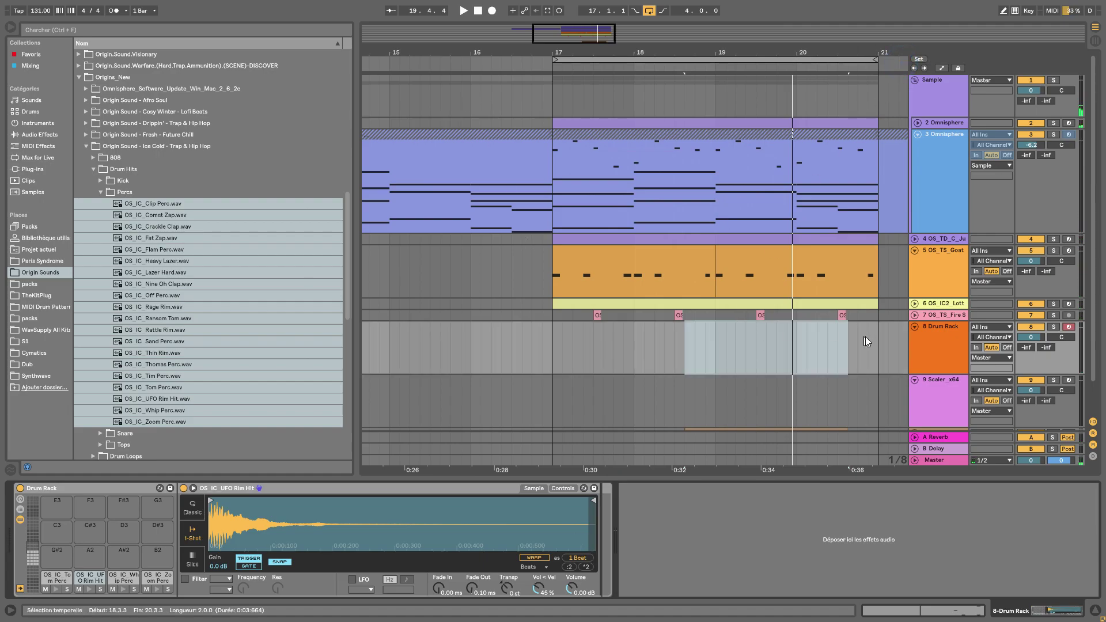
pyautogui.click(1095, 42)
pyautogui.moveTo(792, 44); pyautogui.dragTo(551, 341)
pyautogui.doubleClick(642, 328)
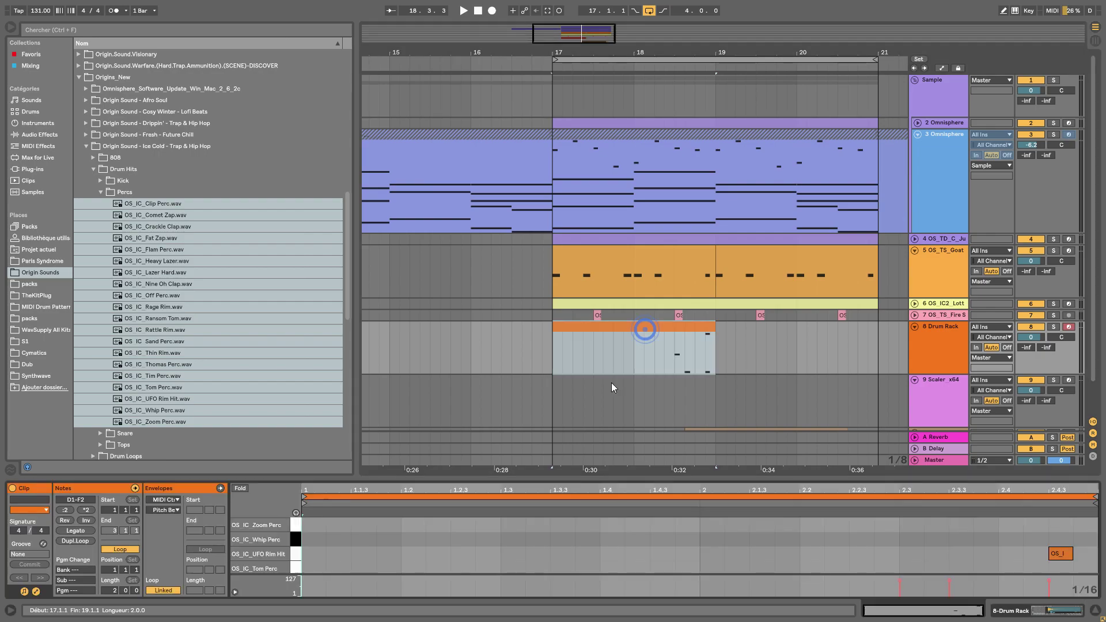
# Enlarge the percussion clip's note editor, play the pattern and select the Rage Rim note at 2.3
pyautogui.click(746, 477)
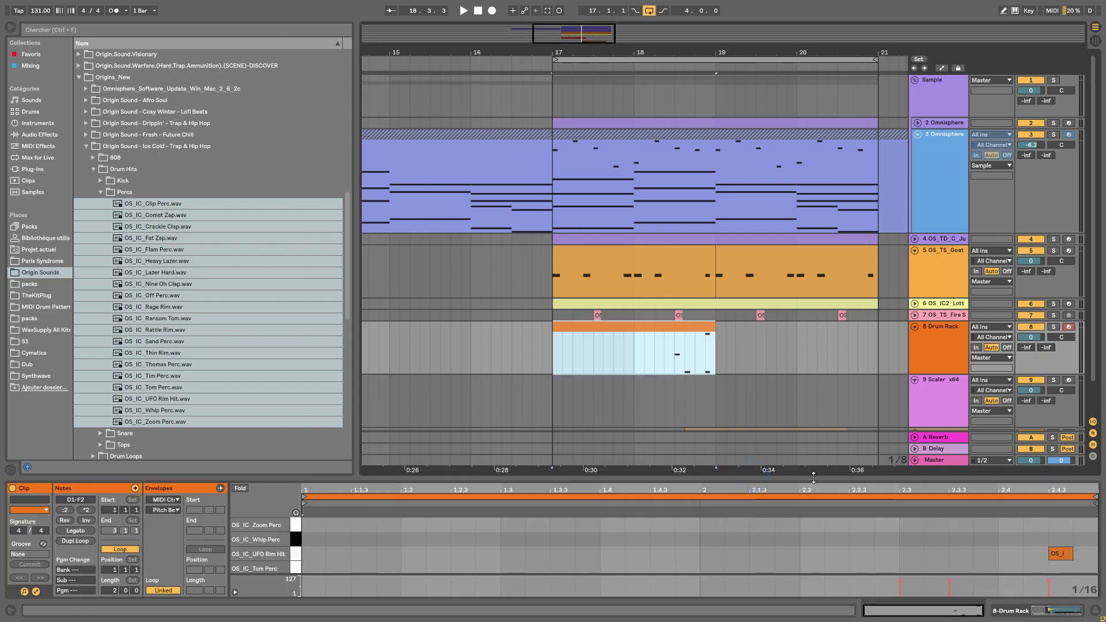
pyautogui.moveTo(813, 477); pyautogui.dragTo(814, 256)
pyautogui.press('space')
pyautogui.click(962, 461)
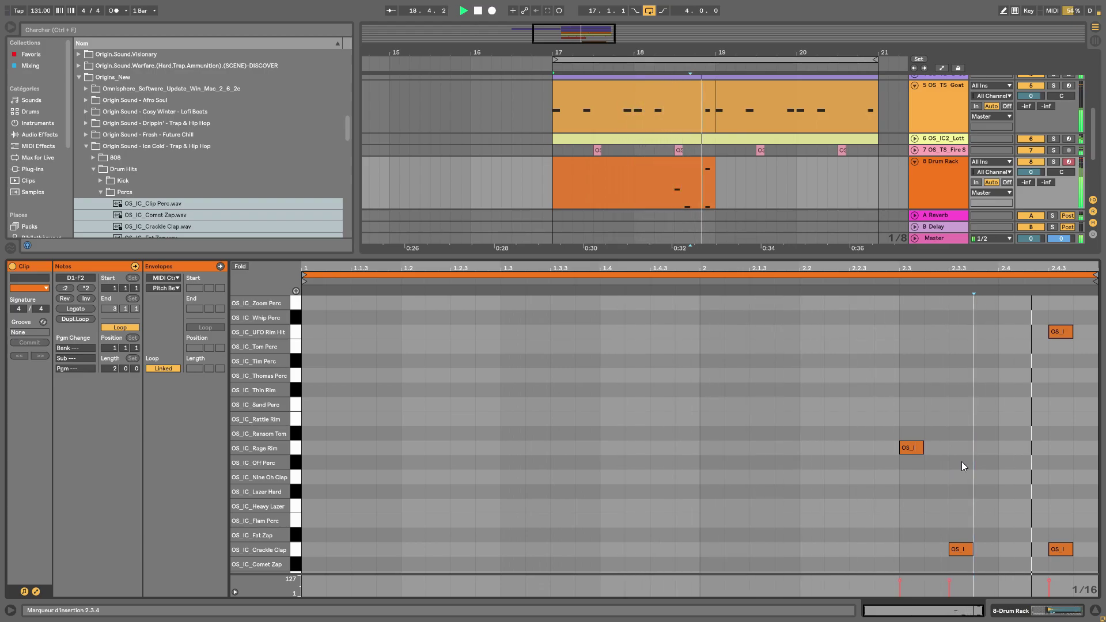
pyautogui.click(908, 448)
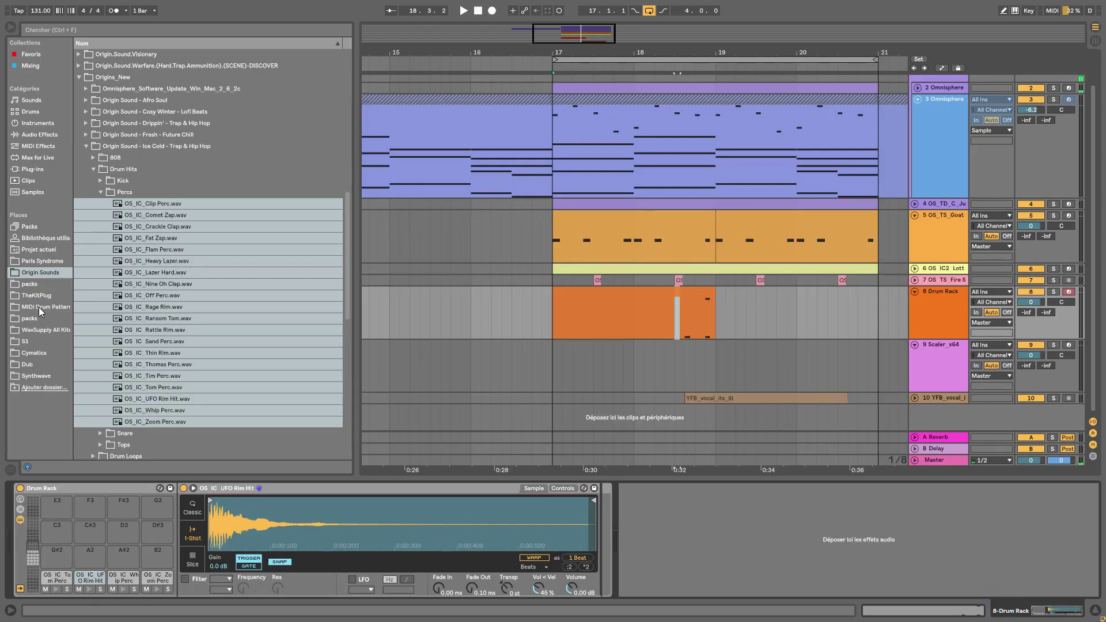
# Search the TheKitPlug folder for "perc" and audition the percussion samples of The Kit Plug - 77Seven (Drum Kit)
pyautogui.click(37, 295)
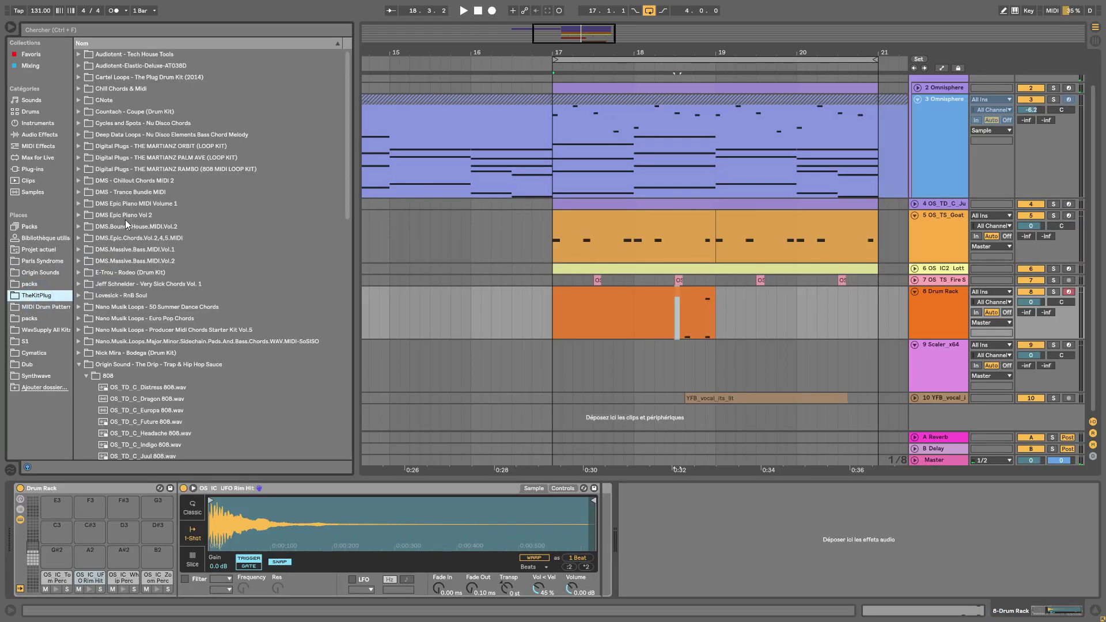
pyautogui.click(81, 30)
pyautogui.write('perc')
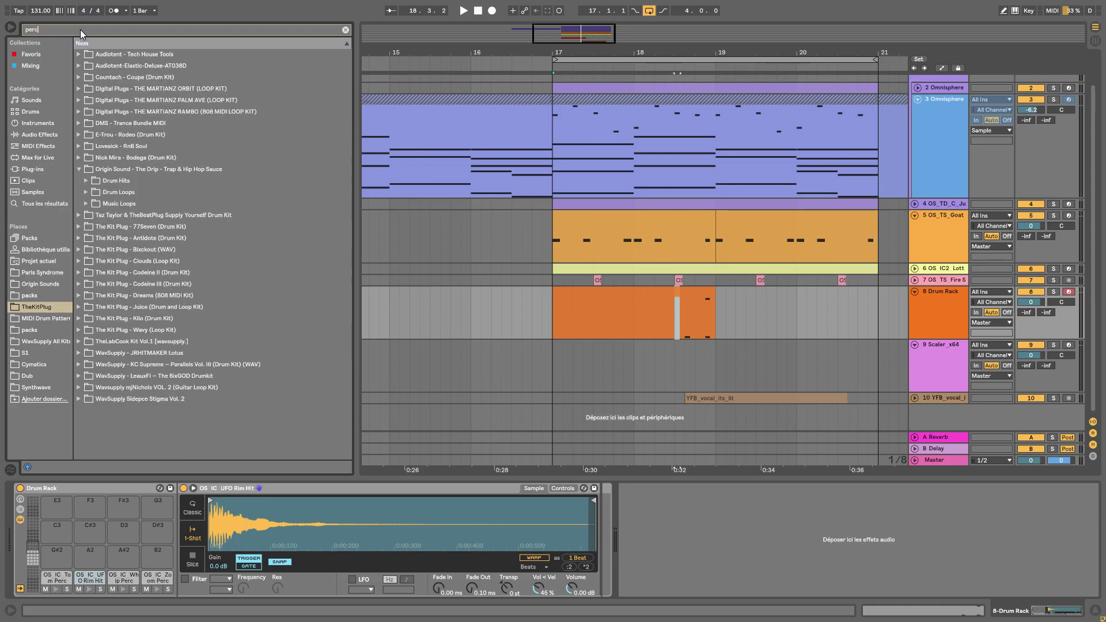
pyautogui.click(80, 193)
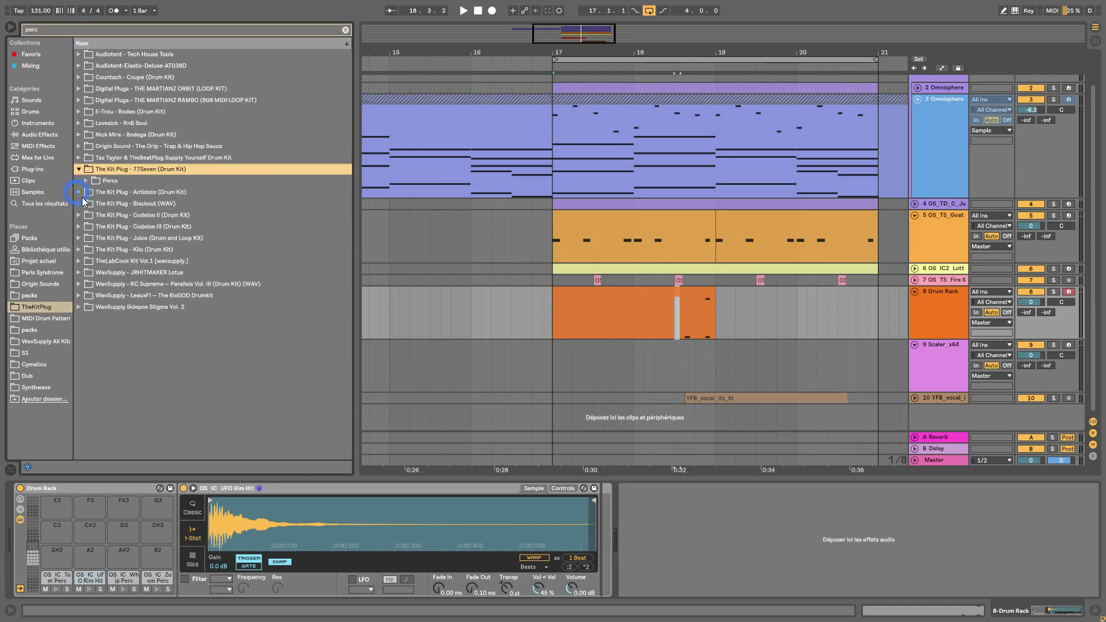
pyautogui.click(85, 181)
pyautogui.click(109, 195)
pyautogui.click(125, 223)
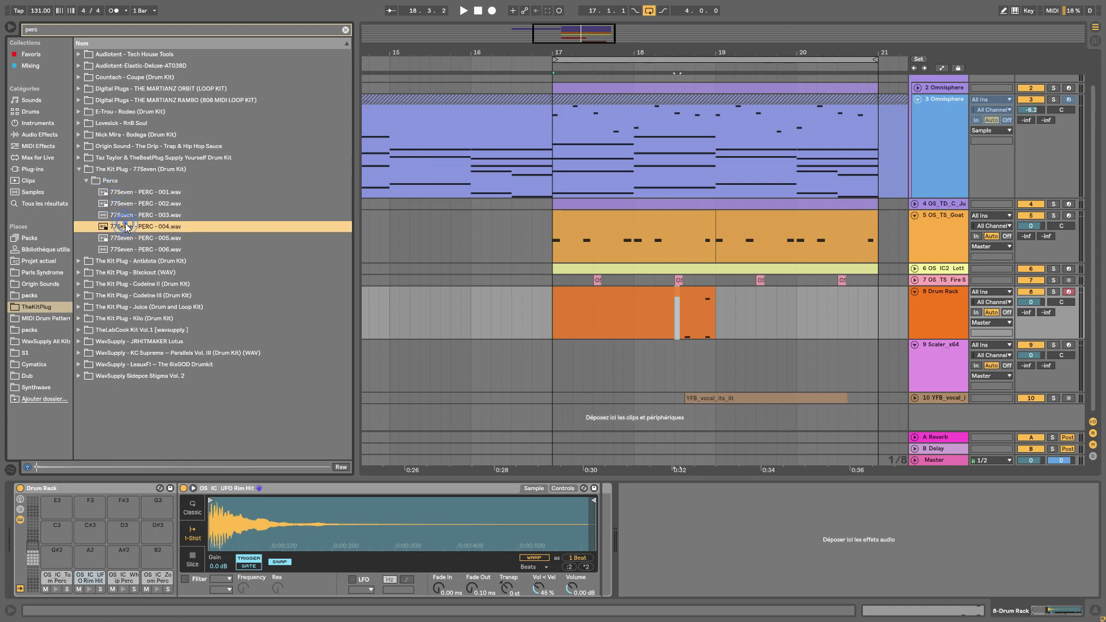
pyautogui.click(126, 219)
pyautogui.click(133, 237)
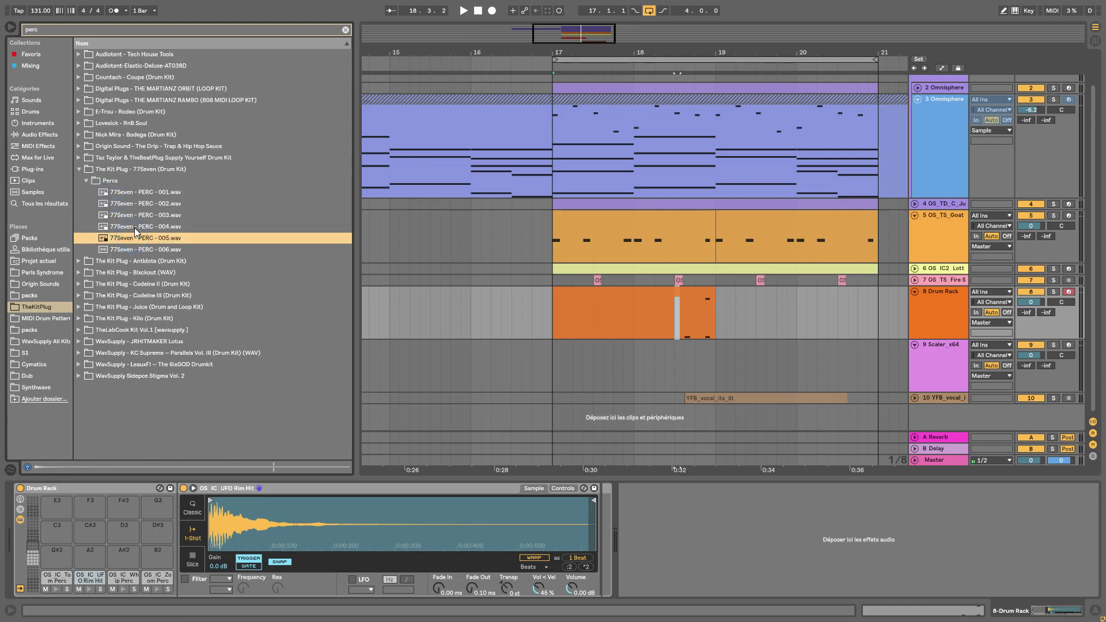
pyautogui.click(134, 227)
# Load 77Seven - PERC - 005.wav onto a free Drum Rack pad, keeping the existing rack, and open the percussion clip's notes
pyautogui.click(132, 238)
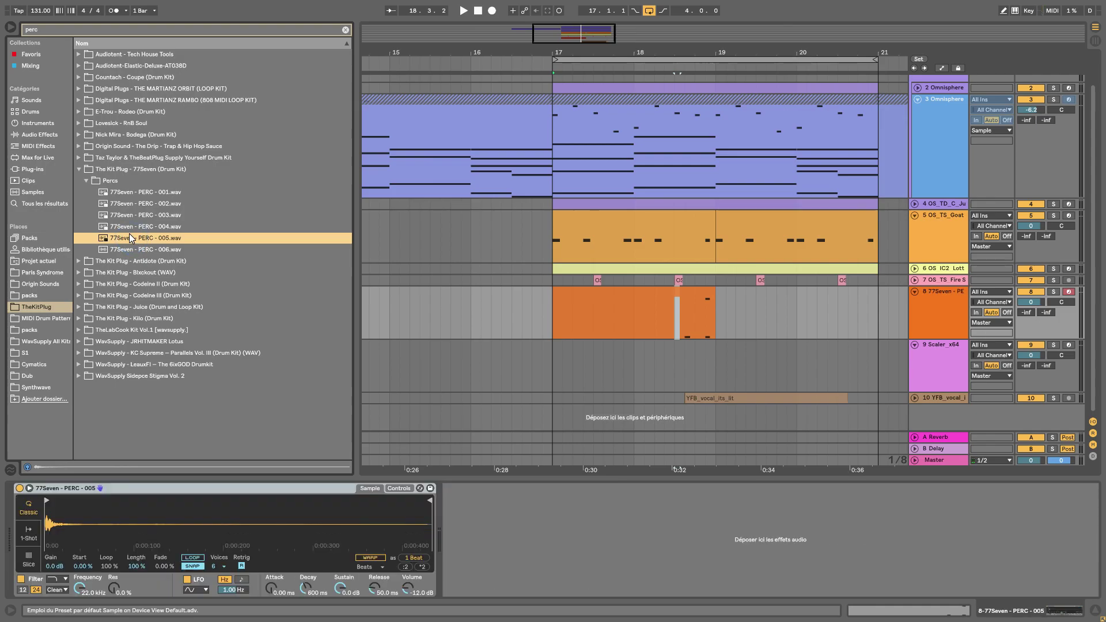
pyautogui.hotkey('ctrl', 'z')
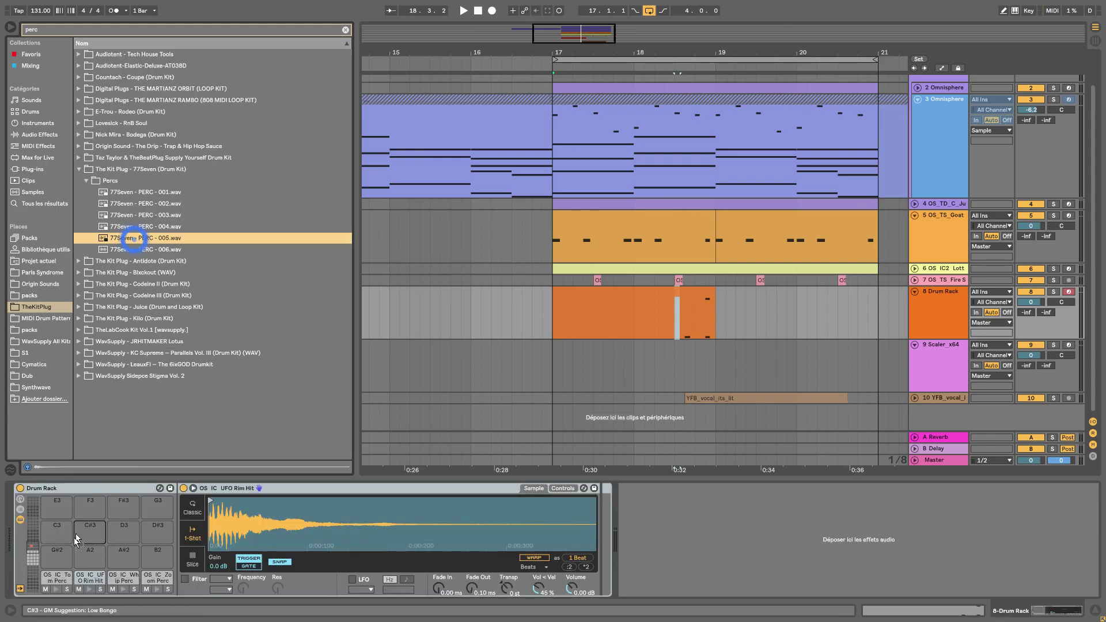
pyautogui.doubleClick(644, 302)
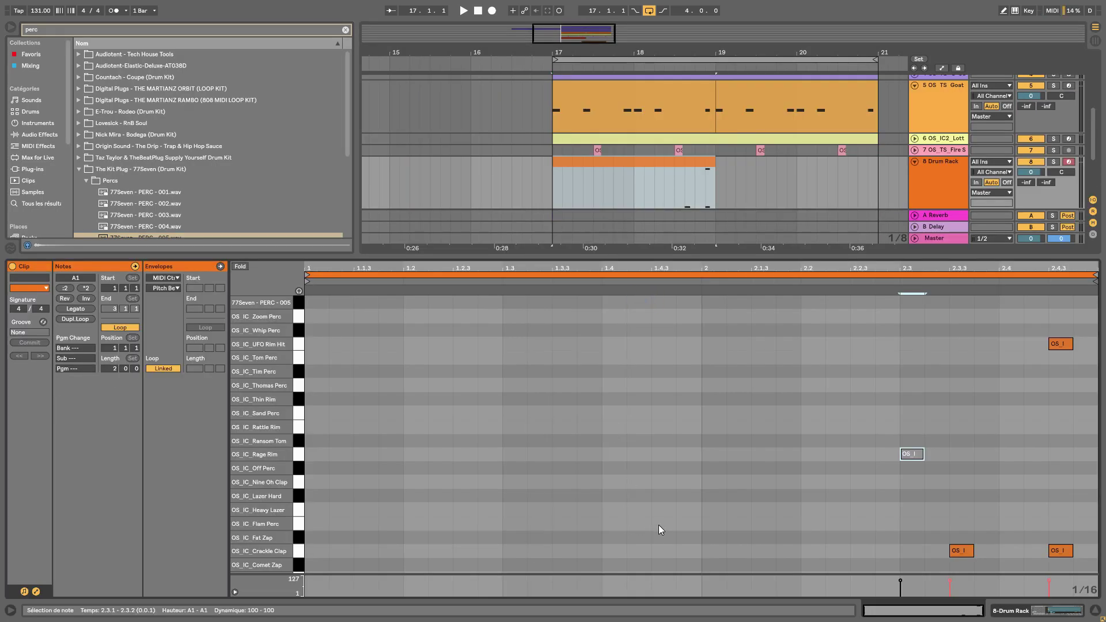
pyautogui.moveTo(263, 540); pyautogui.dragTo(278, 616)
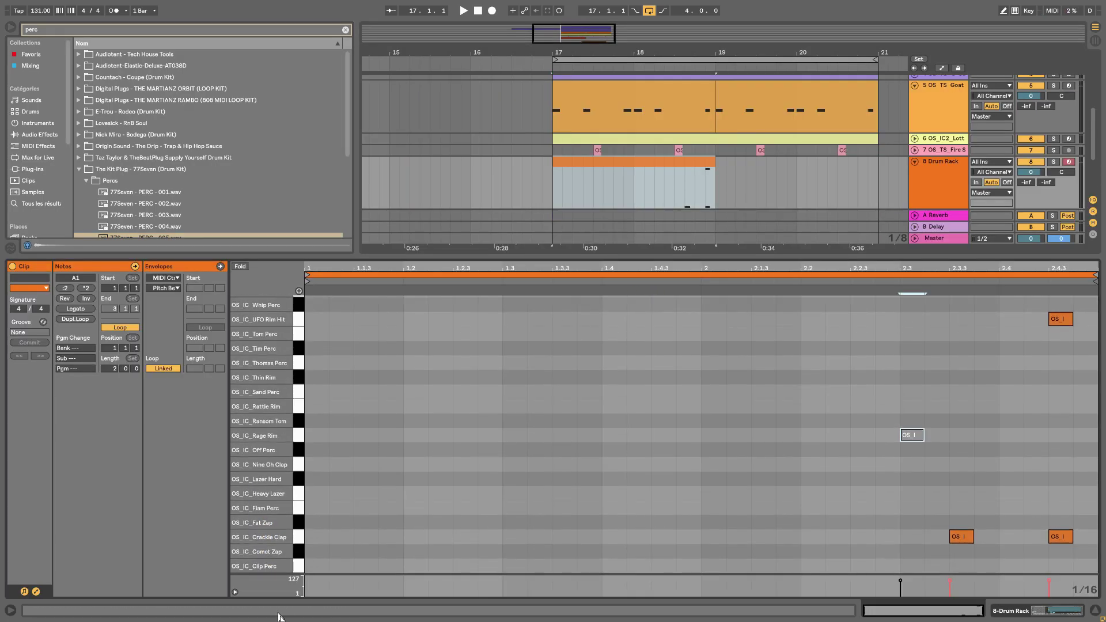
# Preview the rack's percussion sounds, add 77Seven - PERC - 005 notes at 1.4.3 and 2.1.3, and play the pattern
pyautogui.click(299, 566)
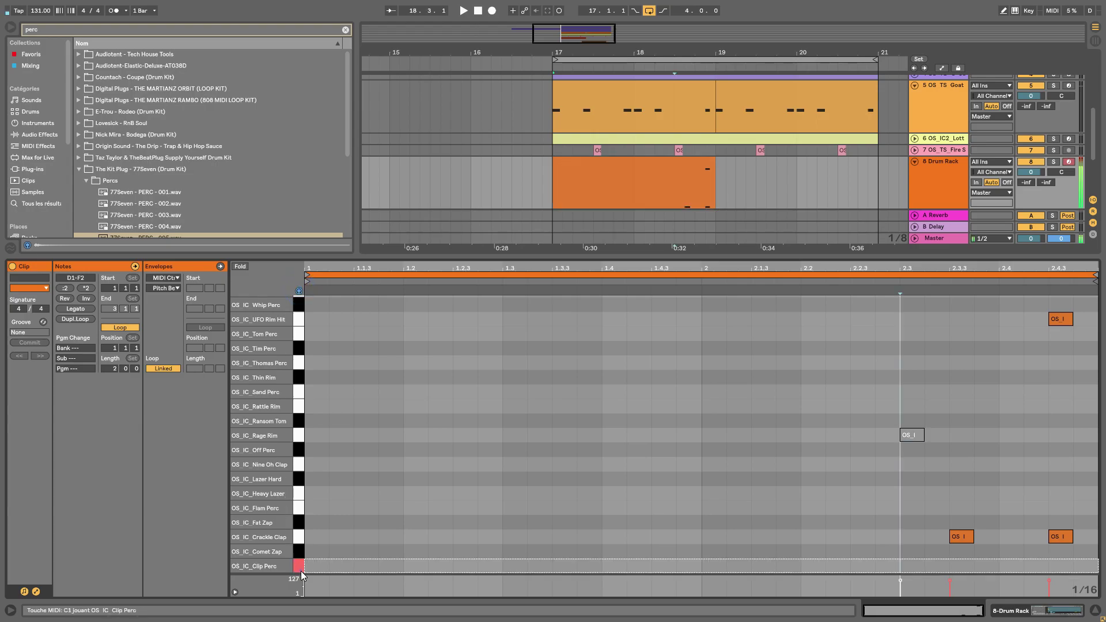
pyautogui.click(299, 554)
pyautogui.scroll(2, 296, 490)
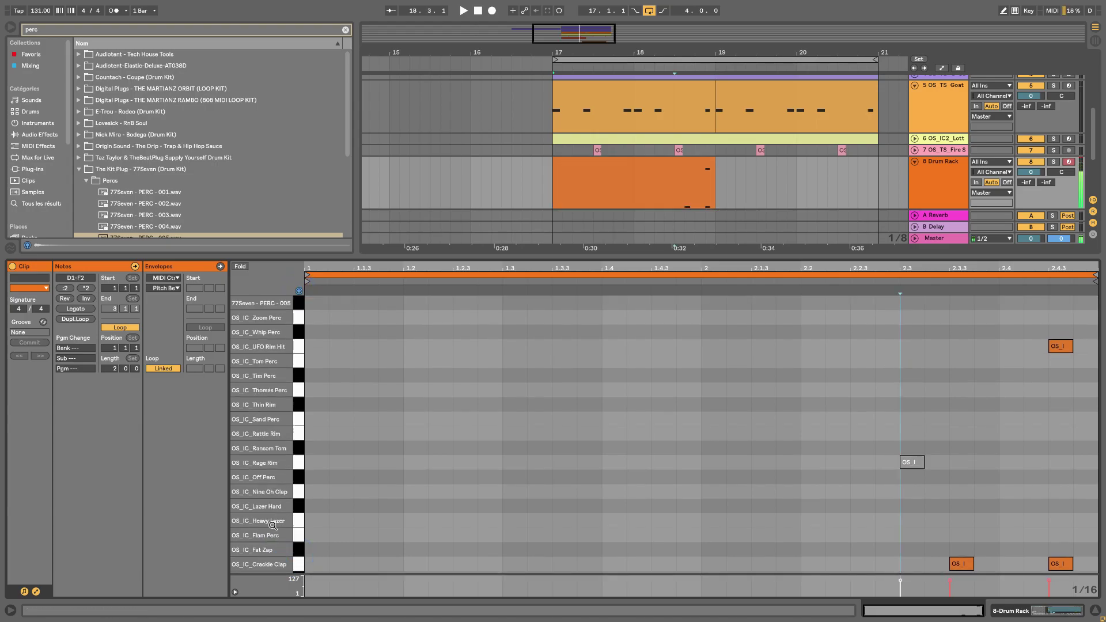
pyautogui.doubleClick(663, 302)
pyautogui.doubleClick(764, 302)
pyautogui.press('space')
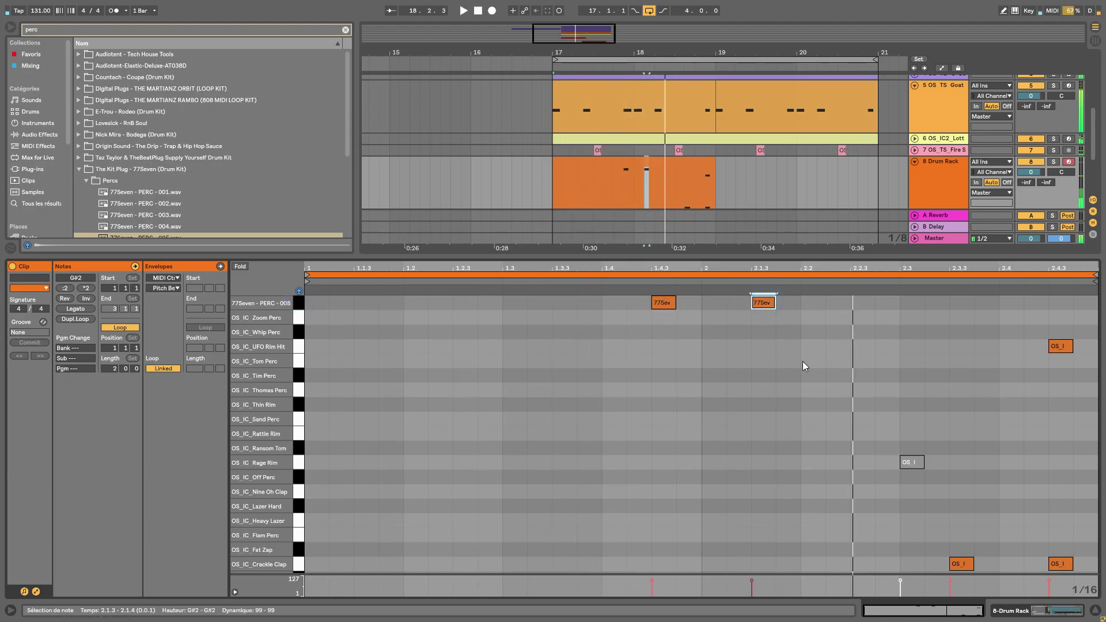
# Set the 77Seven - PERC - 005 pad's sample volume to 6.00 dB and play the loop to check it
pyautogui.click(1001, 612)
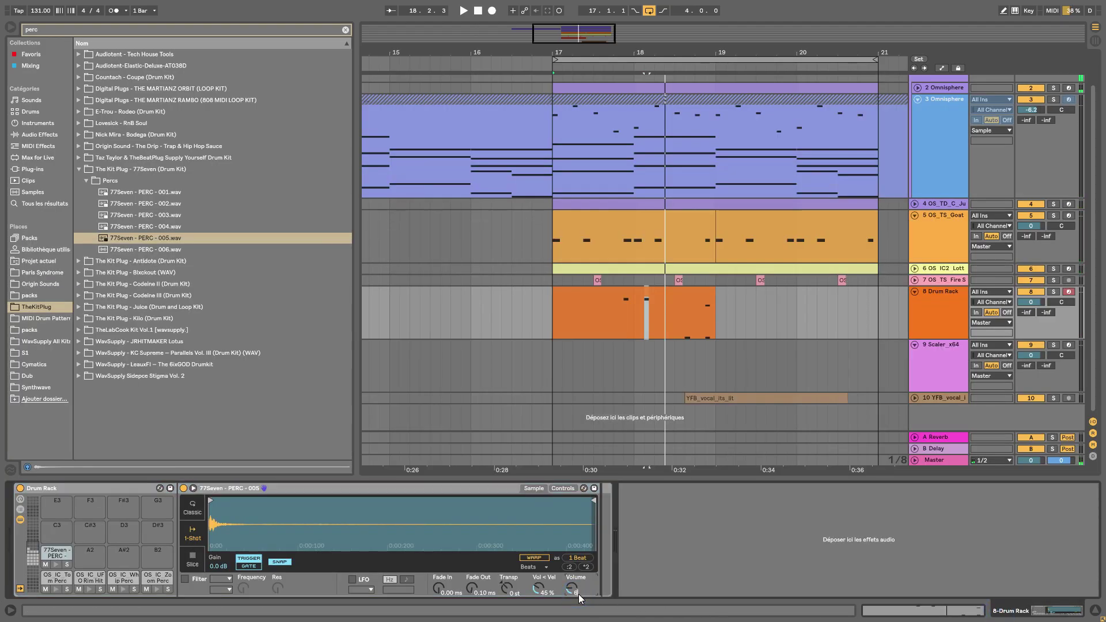
pyautogui.press('space')
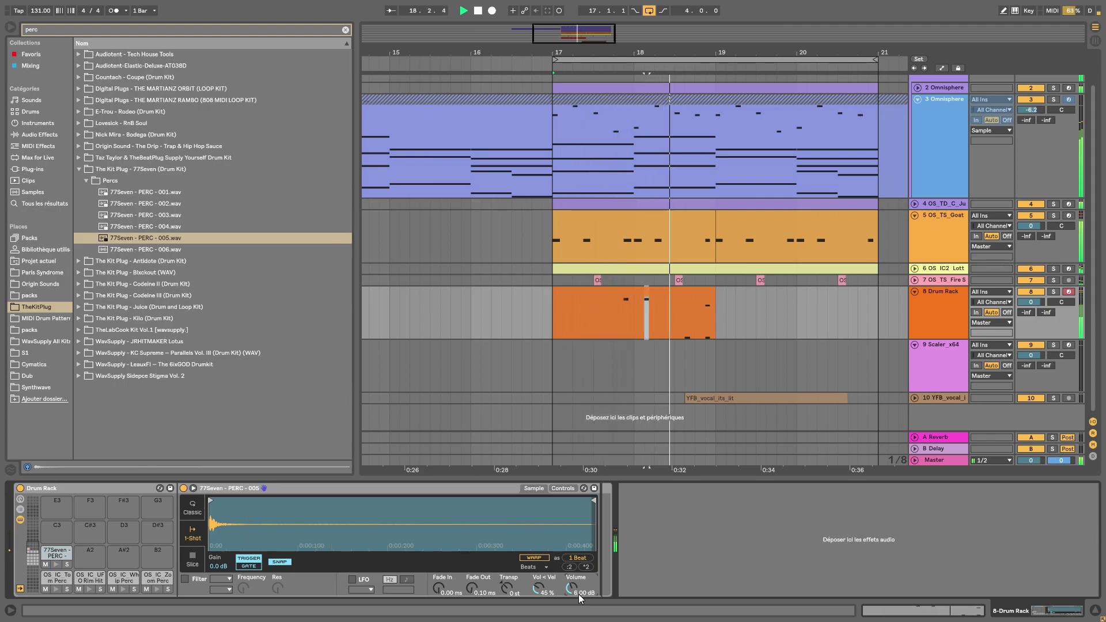
pyautogui.press('space')
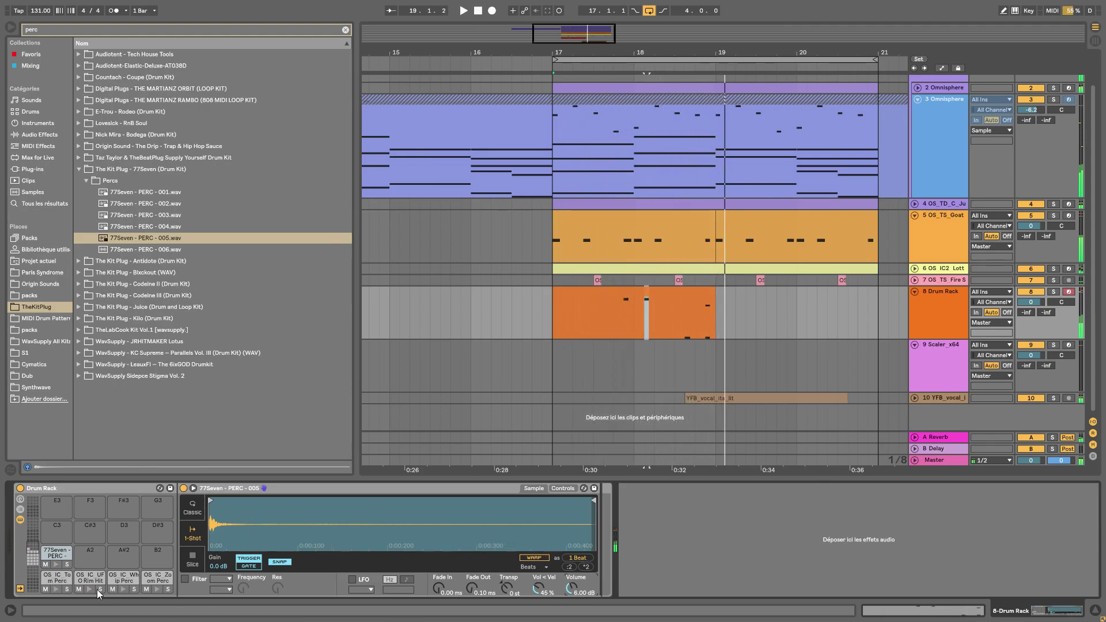
pyautogui.press('space')
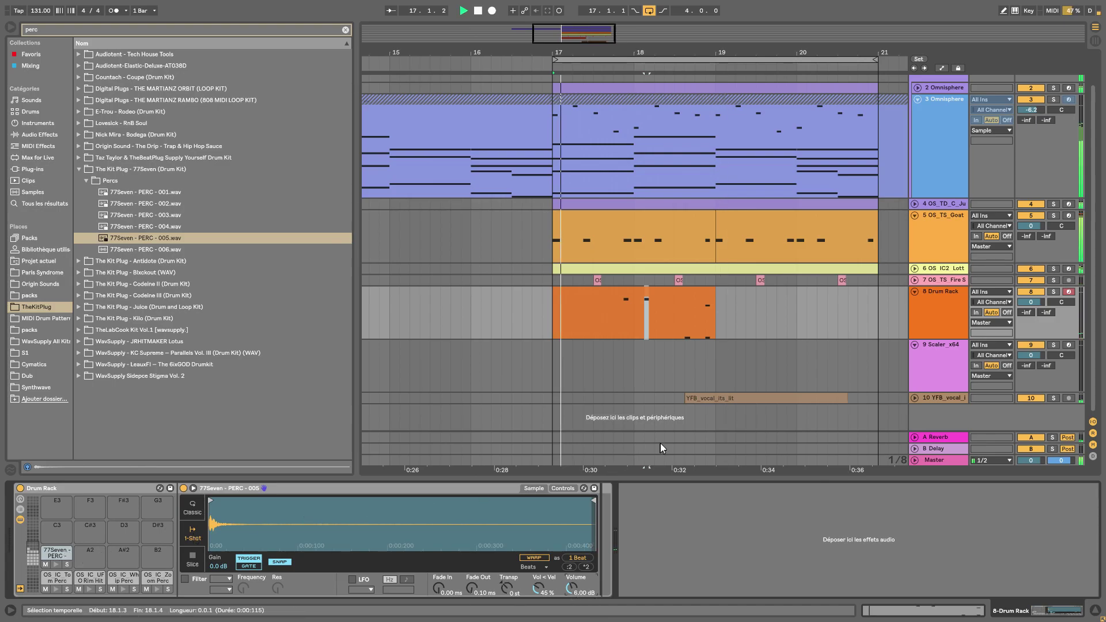
# Deactivate the two Crackle Clap notes at 2.3.3 and 2.4.3 in the percussion clip and replay the loop
pyautogui.hotkey('shift', 'Tab')
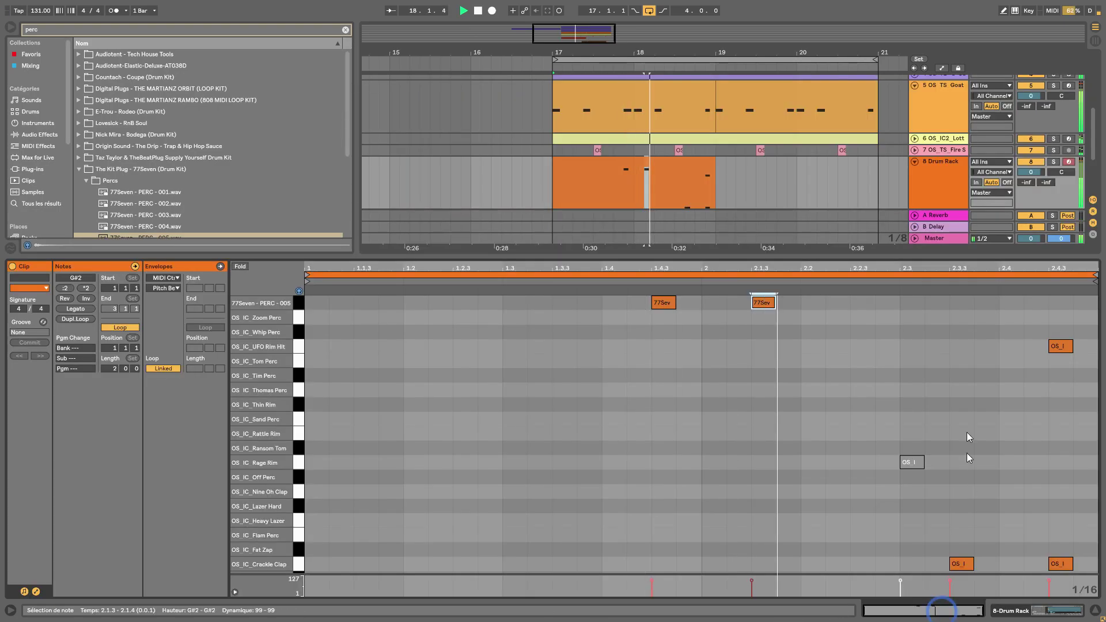
pyautogui.press('0')
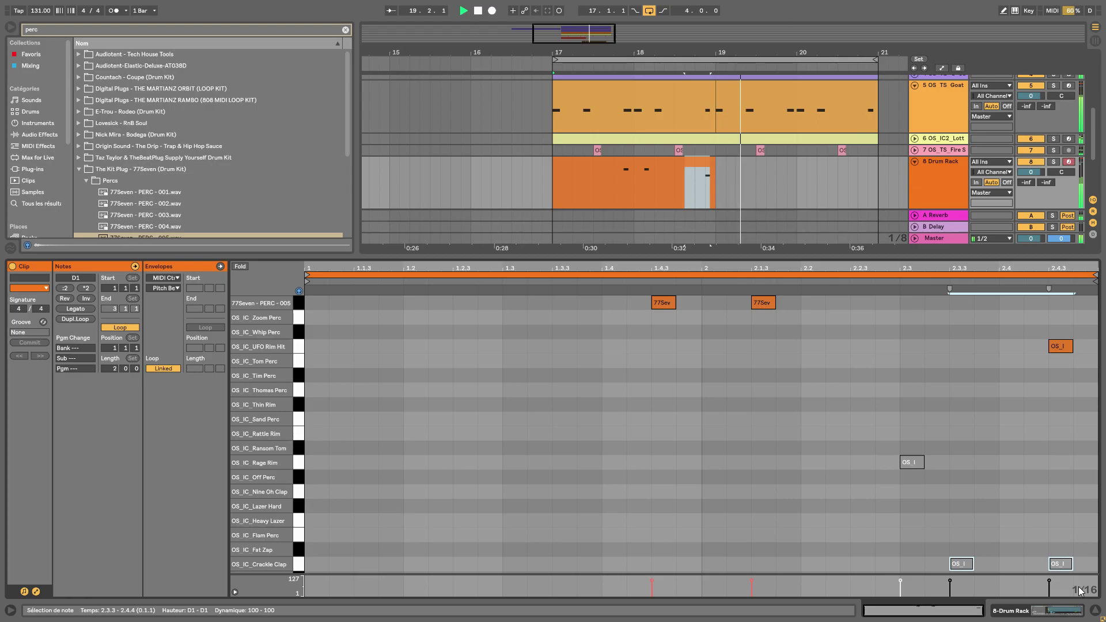
pyautogui.press('space')
pyautogui.press('space')
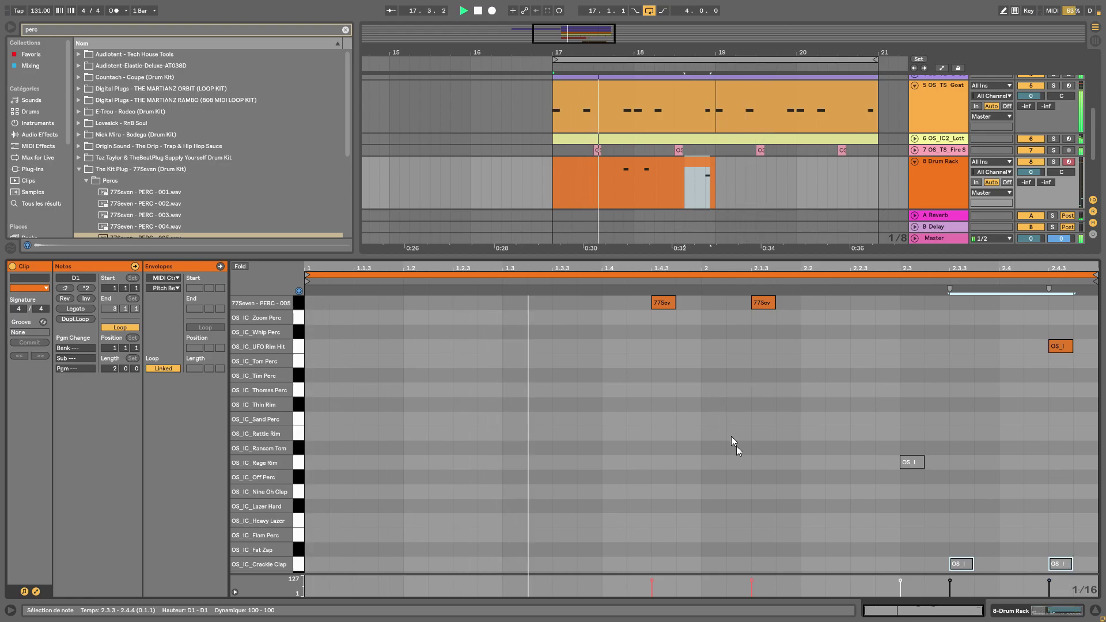
# Set the UFO Rim Hit pad's sample volume to -12.6 dB in the Drum Rack
pyautogui.click(1036, 615)
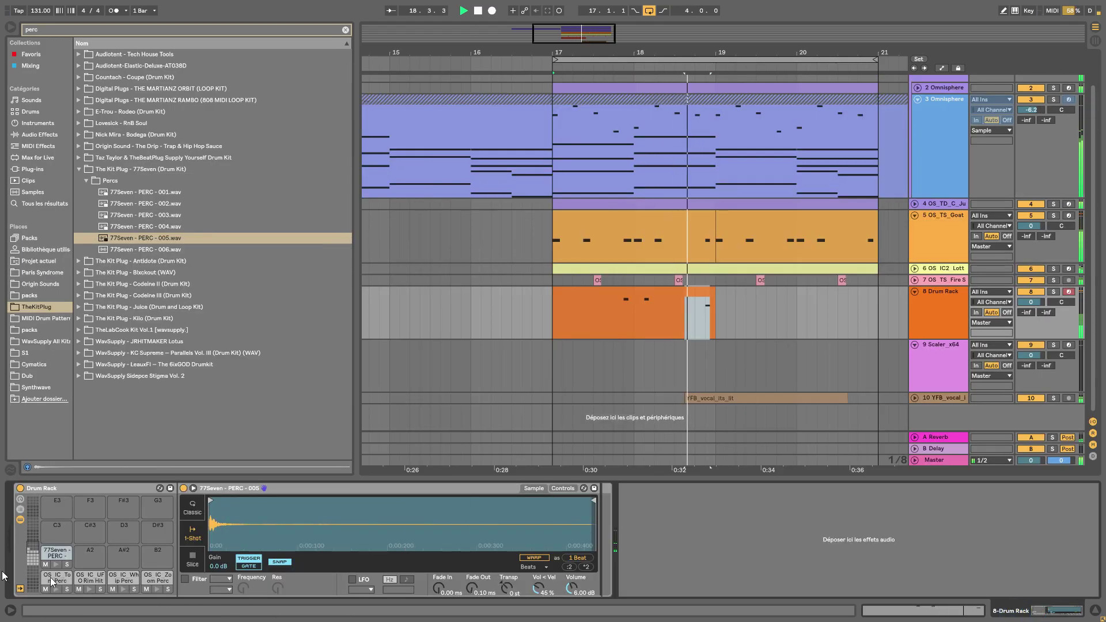
pyautogui.click(91, 578)
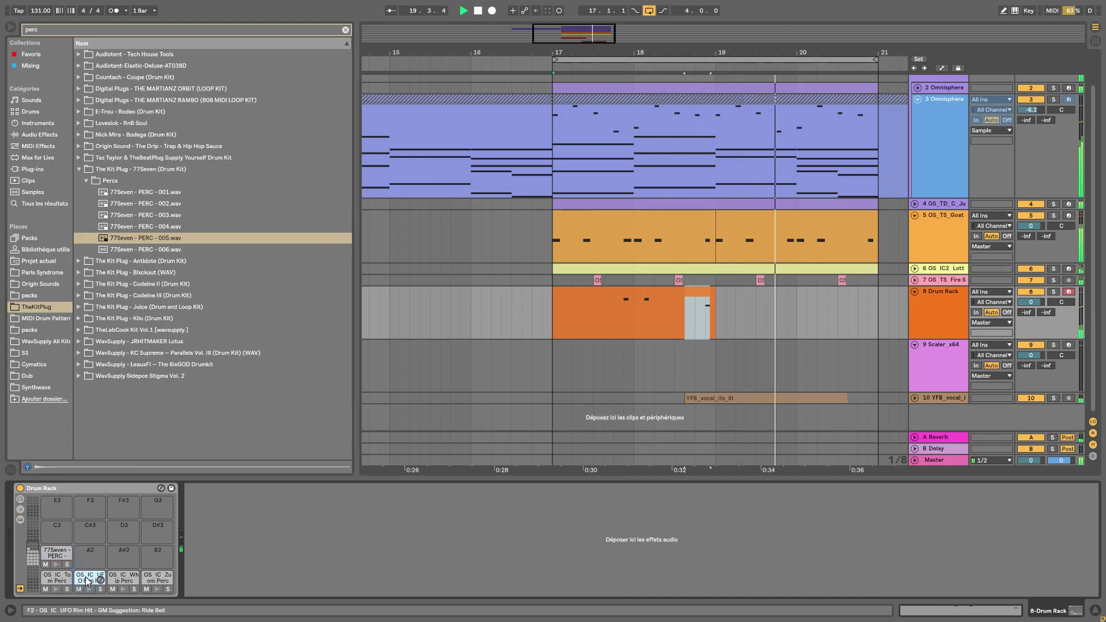
pyautogui.moveTo(571, 587); pyautogui.dragTo(571, 617)
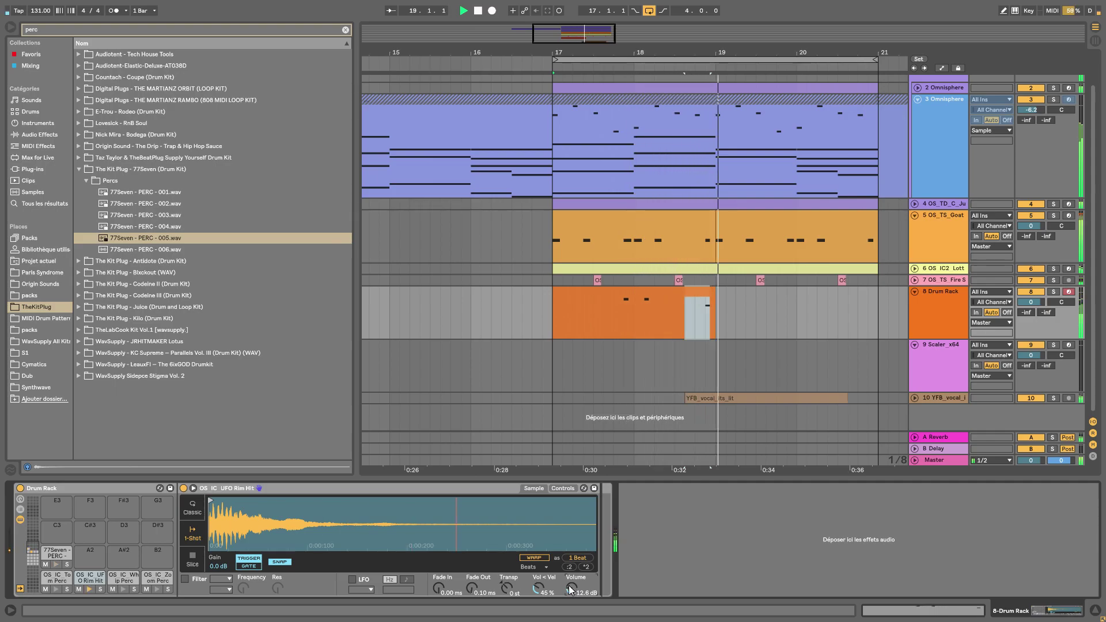
# Duplicate the two-bar percussion clip to bar 19 and make the Drum Rack track taller
pyautogui.click(637, 304)
pyautogui.hotkey('ctrl', 'd')
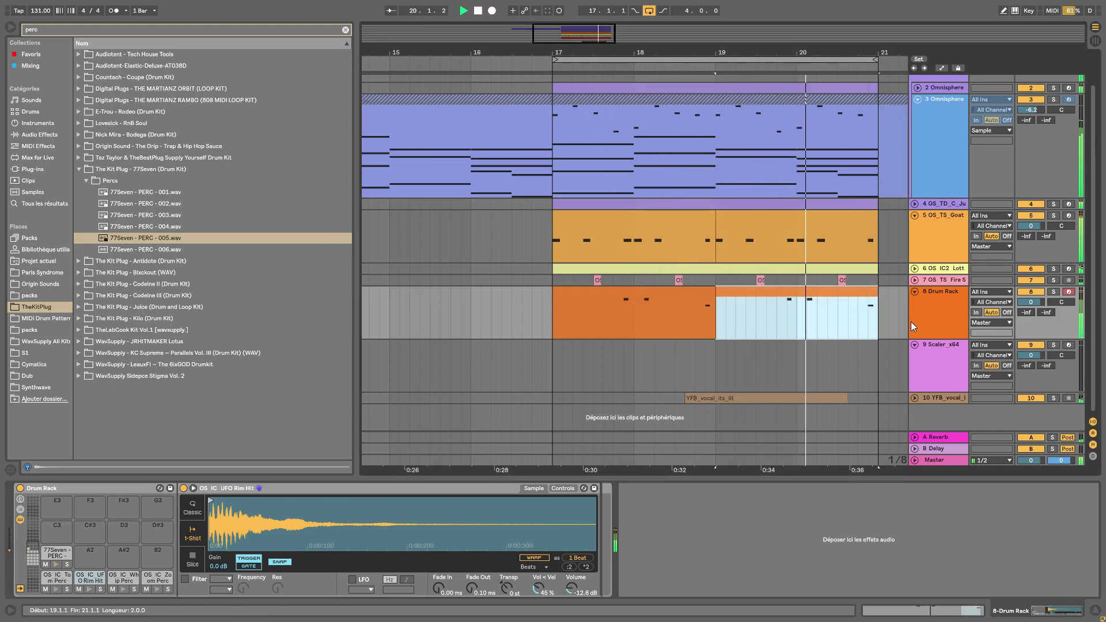
pyautogui.click(936, 340)
pyautogui.moveTo(936, 339); pyautogui.dragTo(936, 380)
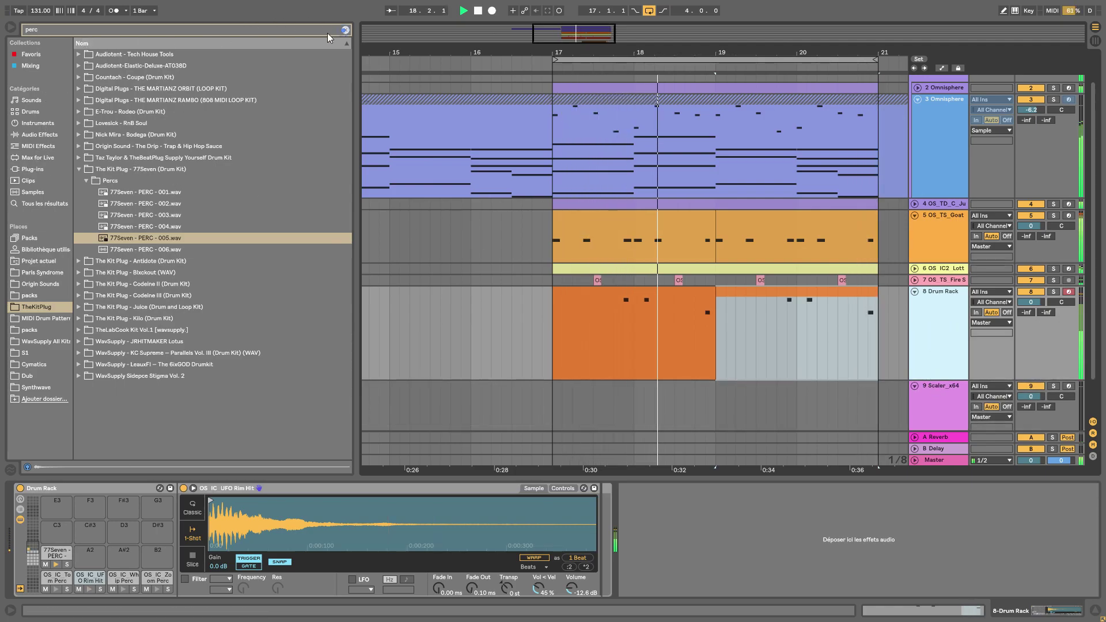
# Clear the sample search, add a Reverb to the Fire Snare track and set its decay time to 1.22 s
pyautogui.click(345, 31)
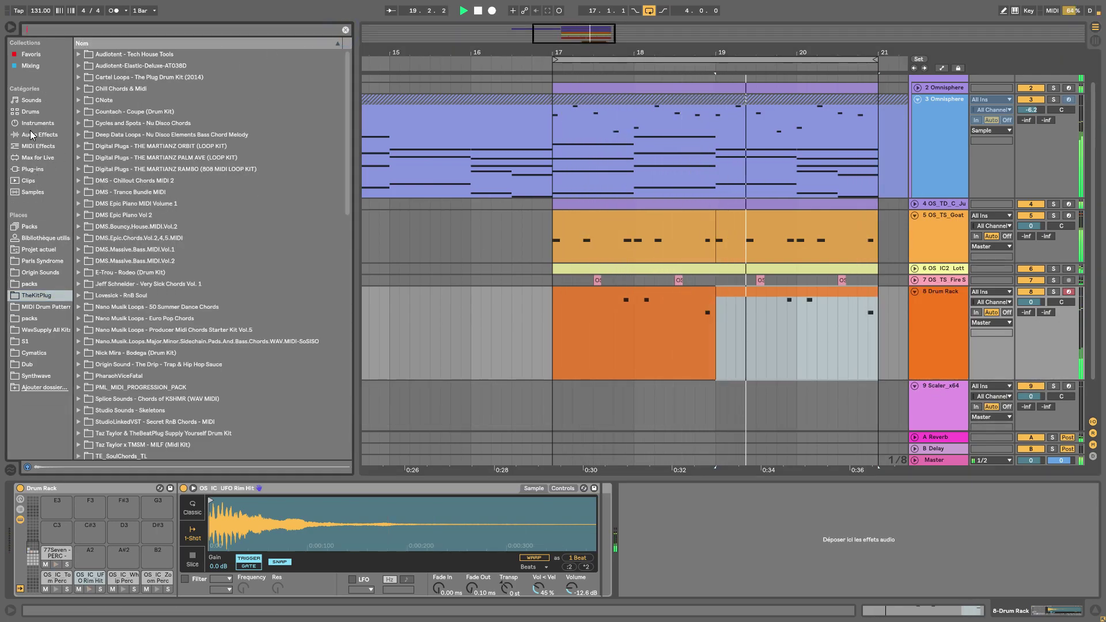
pyautogui.click(487, 285)
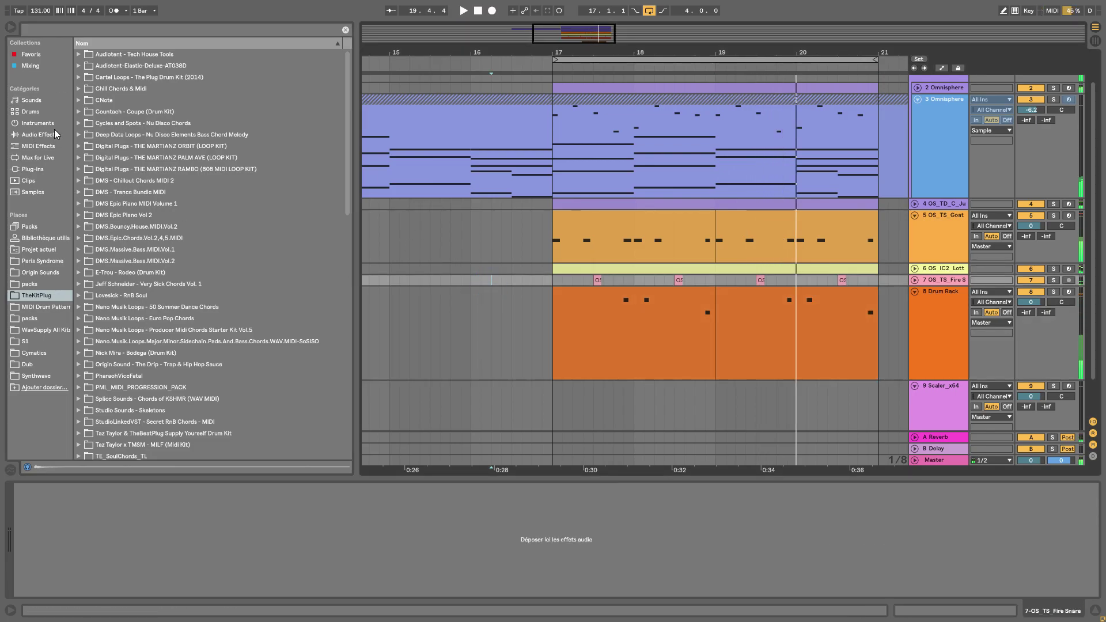
pyautogui.click(52, 133)
pyautogui.moveTo(115, 372); pyautogui.dragTo(131, 547)
pyautogui.click(164, 583)
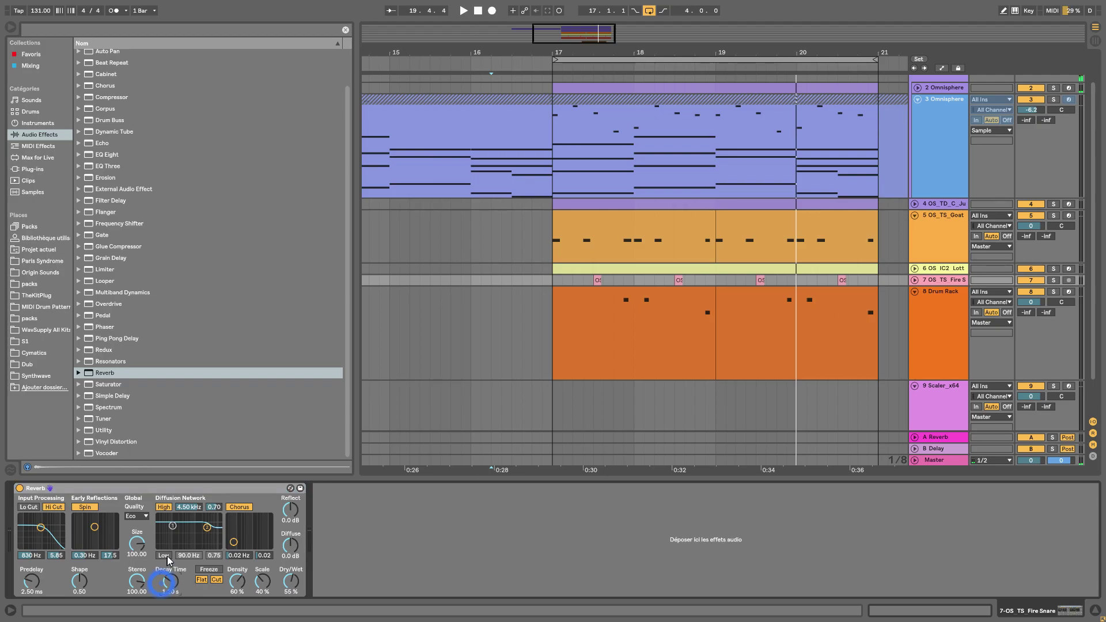
pyautogui.moveTo(166, 582); pyautogui.dragTo(166, 596)
pyautogui.press('space')
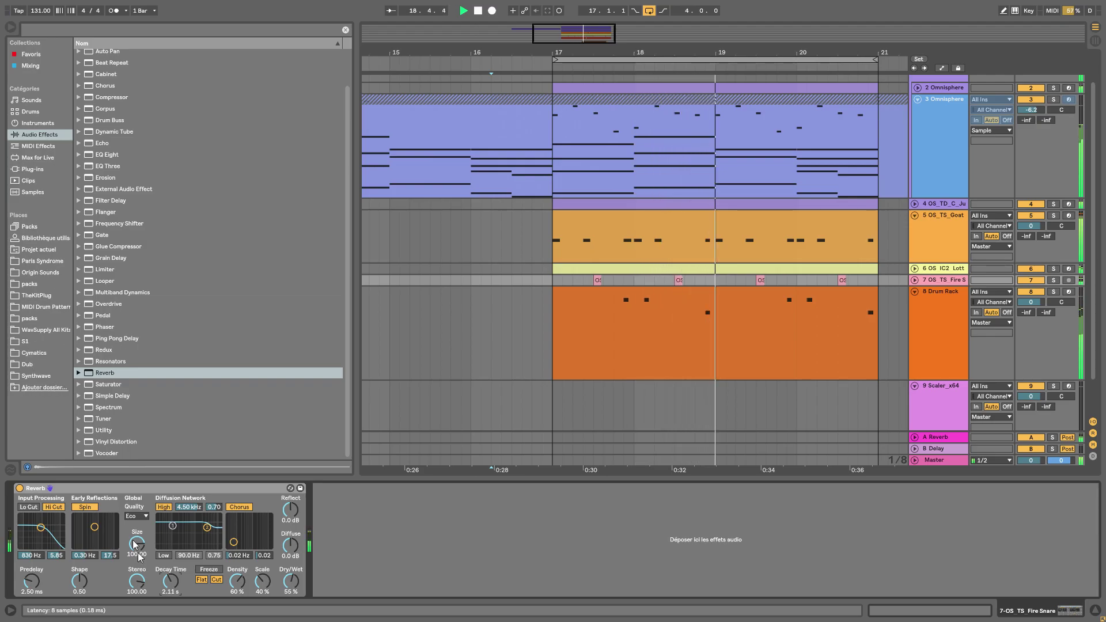
pyautogui.moveTo(179, 591); pyautogui.dragTo(179, 602)
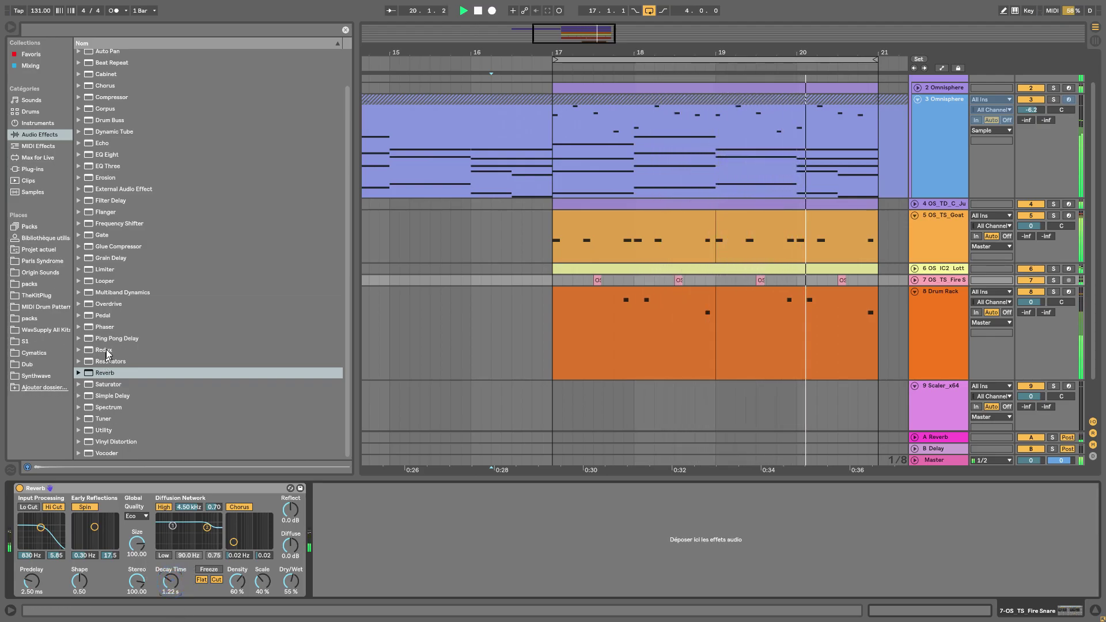
# Add a Ping Pong Delay at 16% dry/wet and an EQ Three with -30.9 dB high gain after the snare's Reverb
pyautogui.click(110, 338)
pyautogui.moveTo(296, 500); pyautogui.dragTo(351, 556)
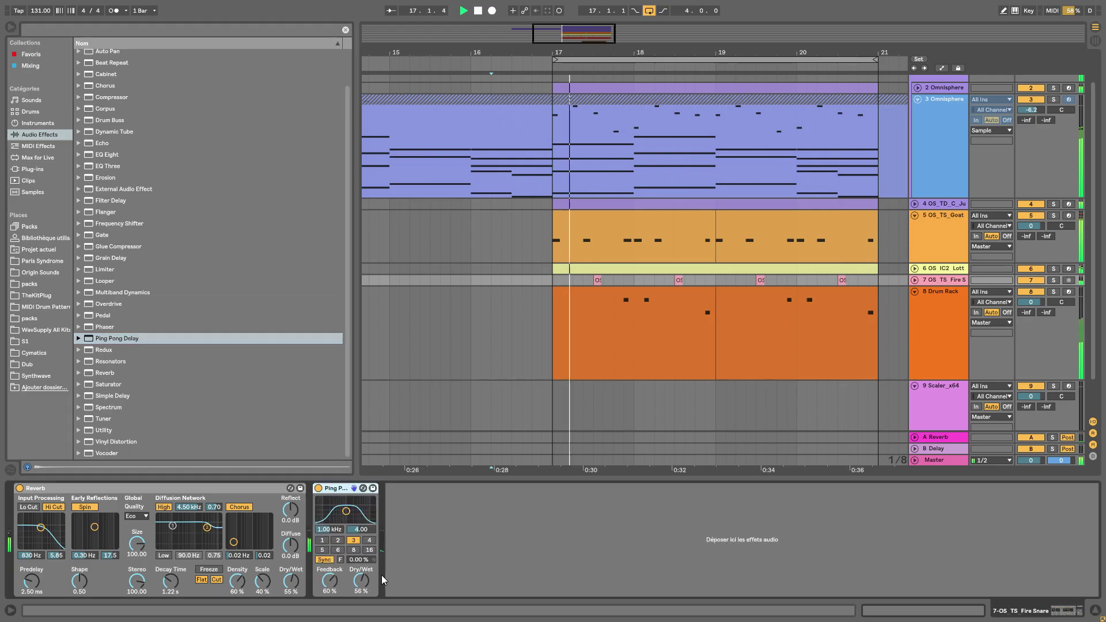
pyautogui.moveTo(108, 166); pyautogui.dragTo(472, 584)
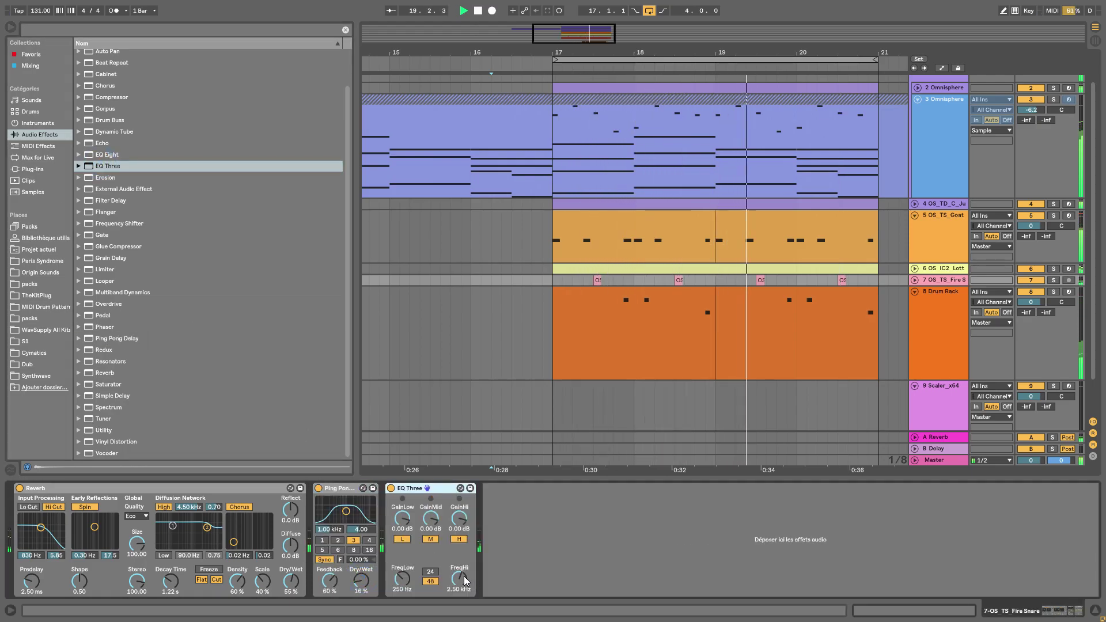
pyautogui.moveTo(459, 518); pyautogui.dragTo(459, 553)
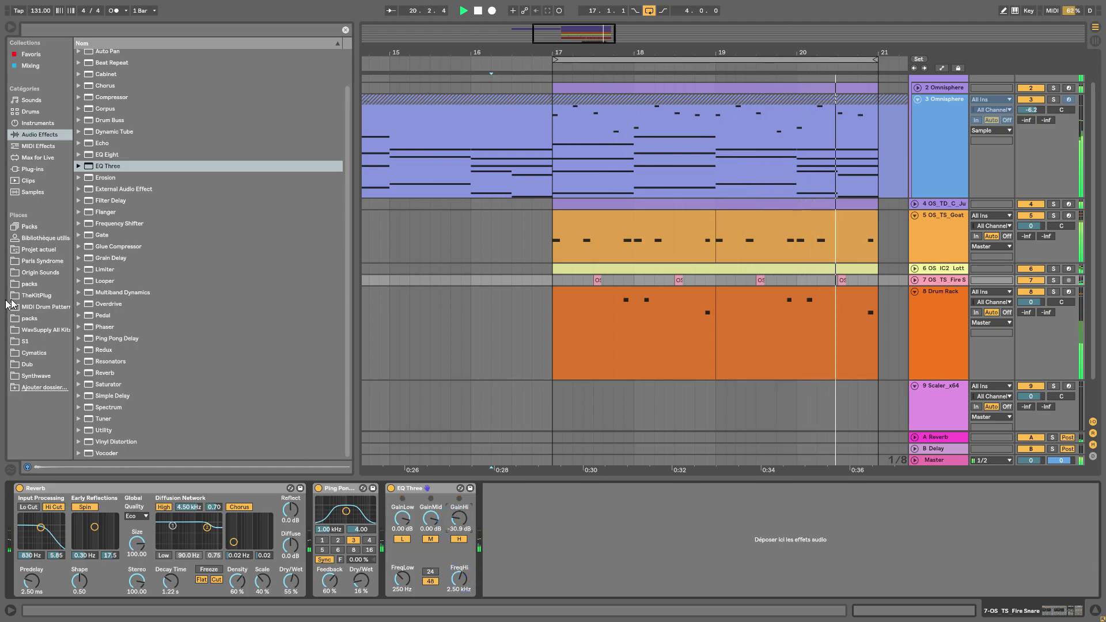
# Stop playback, browse the TheKitPlug kits and open the Drum Kit folder of The Kit Plug - Juice
pyautogui.click(36, 295)
pyautogui.scroll(-5, 135, 314)
pyautogui.press('space')
pyautogui.click(79, 181)
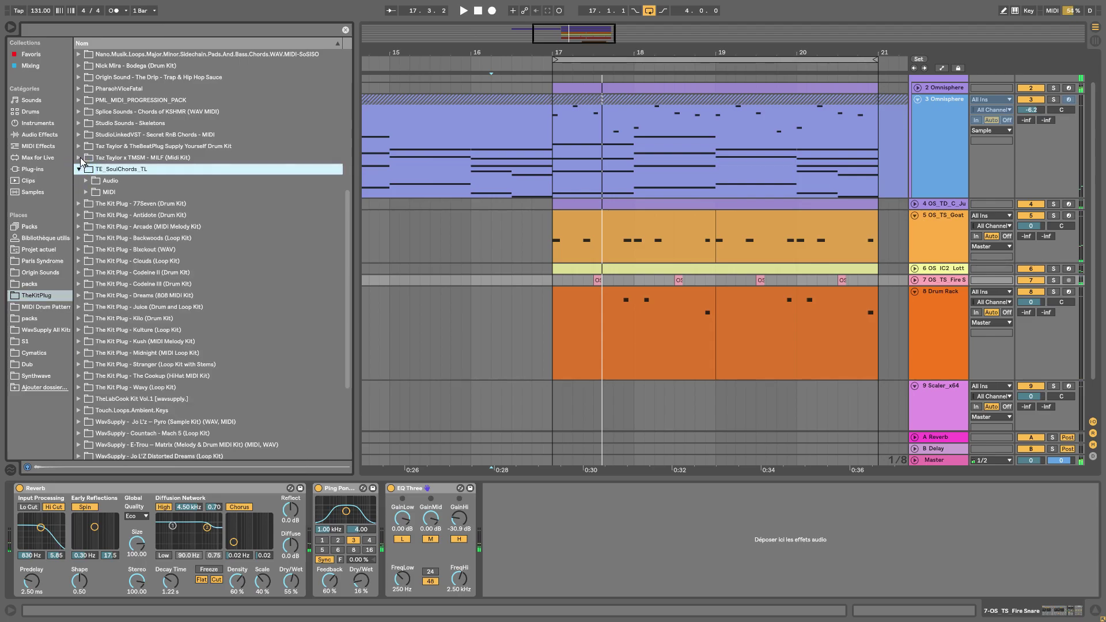
pyautogui.click(78, 158)
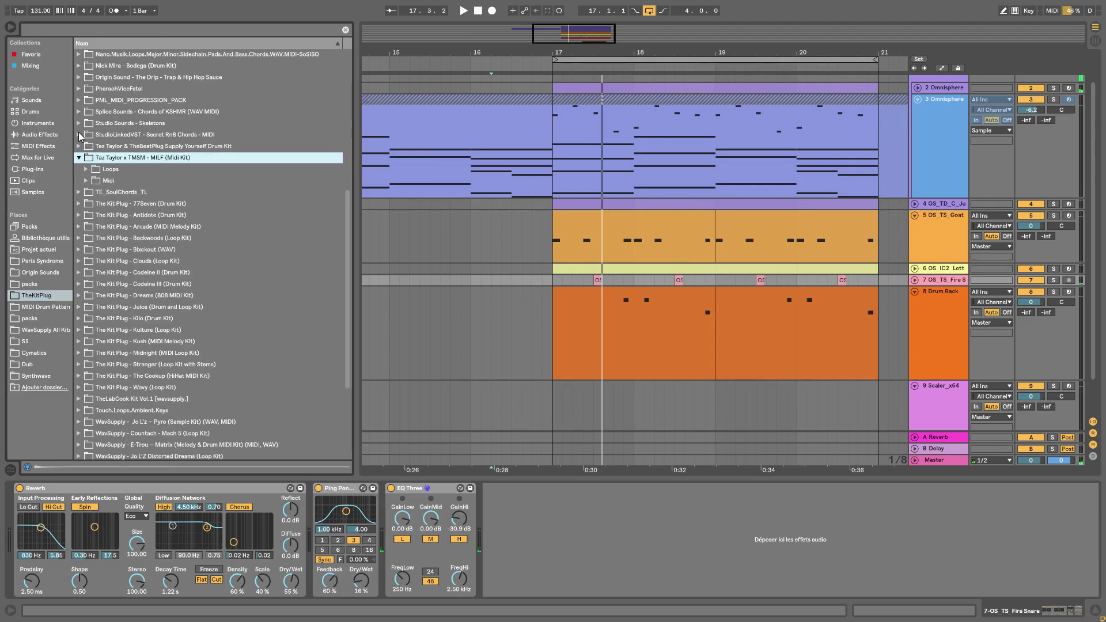
pyautogui.click(79, 158)
pyautogui.scroll(-4, 80, 167)
pyautogui.click(78, 177)
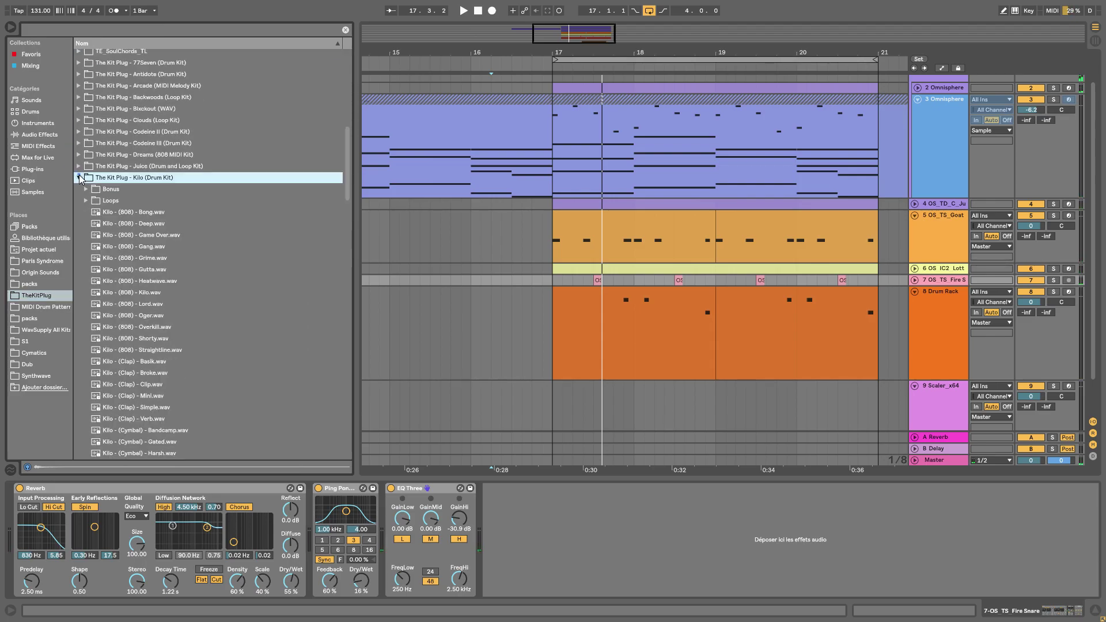
pyautogui.click(85, 202)
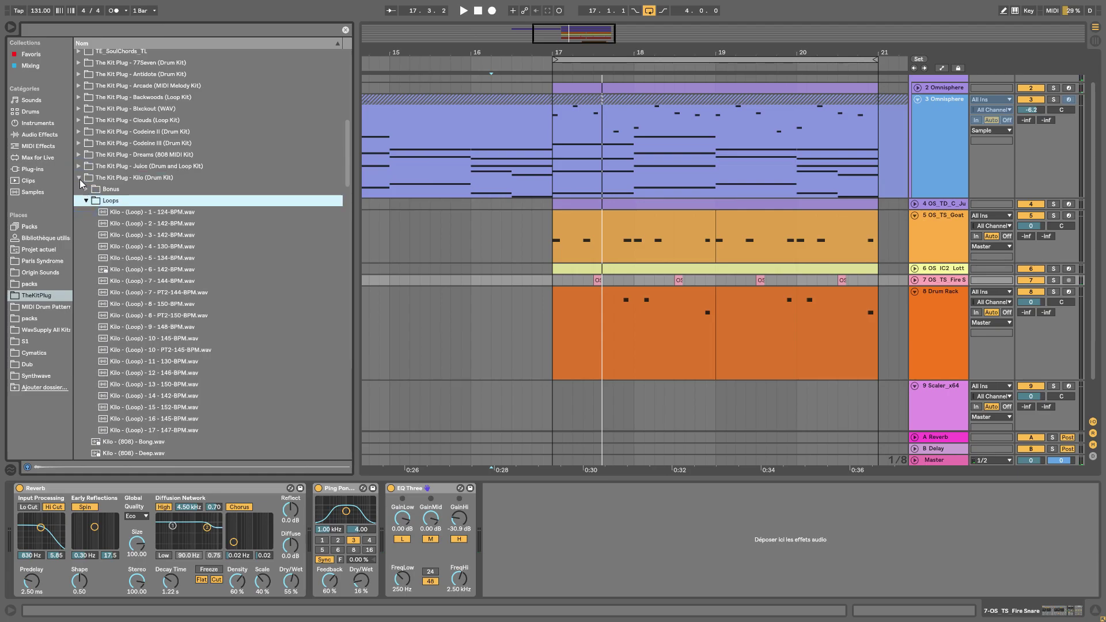
pyautogui.click(79, 178)
pyautogui.click(79, 167)
pyautogui.click(86, 190)
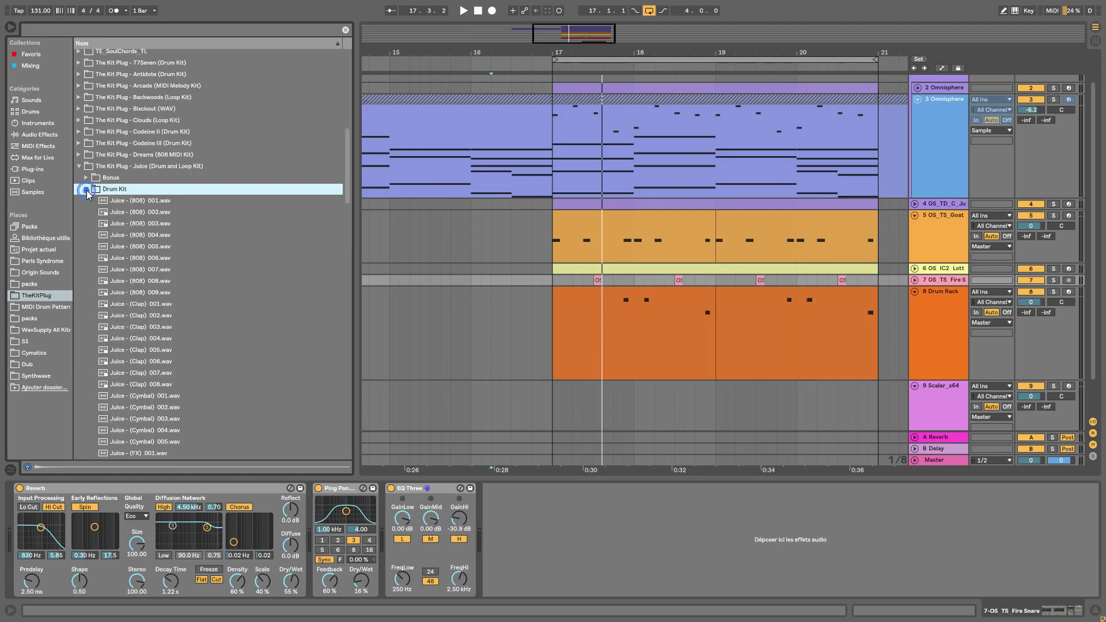
# Audition 808, hi-hat and percussion samples in the Juice drum kit, including Juice - (Perc) 002, 005 and 006
pyautogui.click(106, 214)
pyautogui.scroll(-2, 138, 334)
pyautogui.click(140, 362)
pyautogui.scroll(-6, 138, 372)
pyautogui.click(138, 373)
pyautogui.scroll(-15, 140, 377)
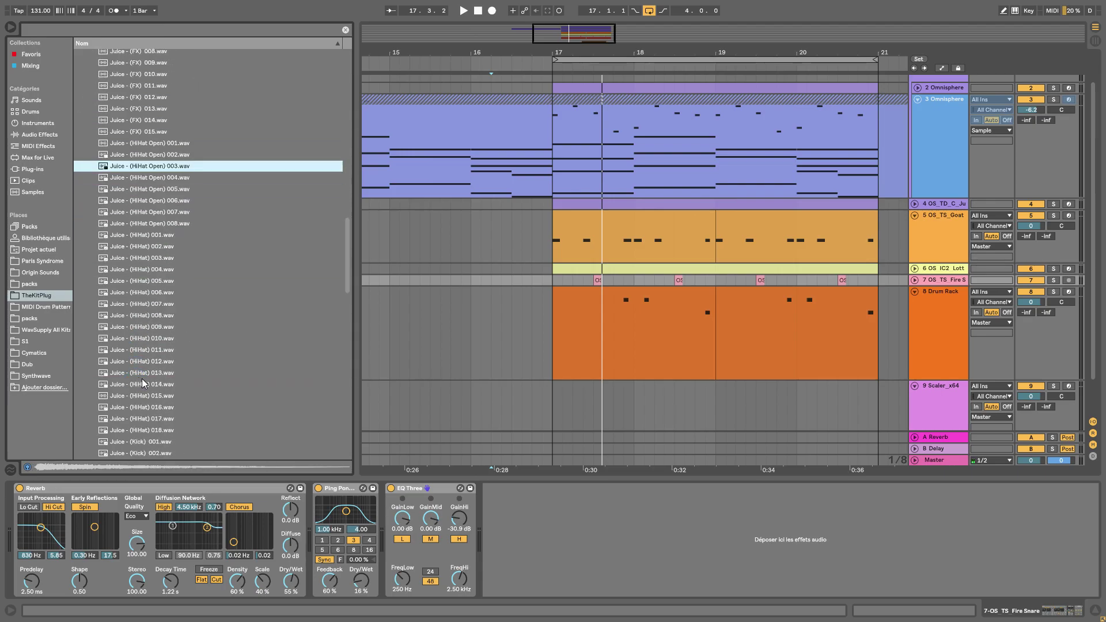
pyautogui.click(142, 362)
pyautogui.click(137, 236)
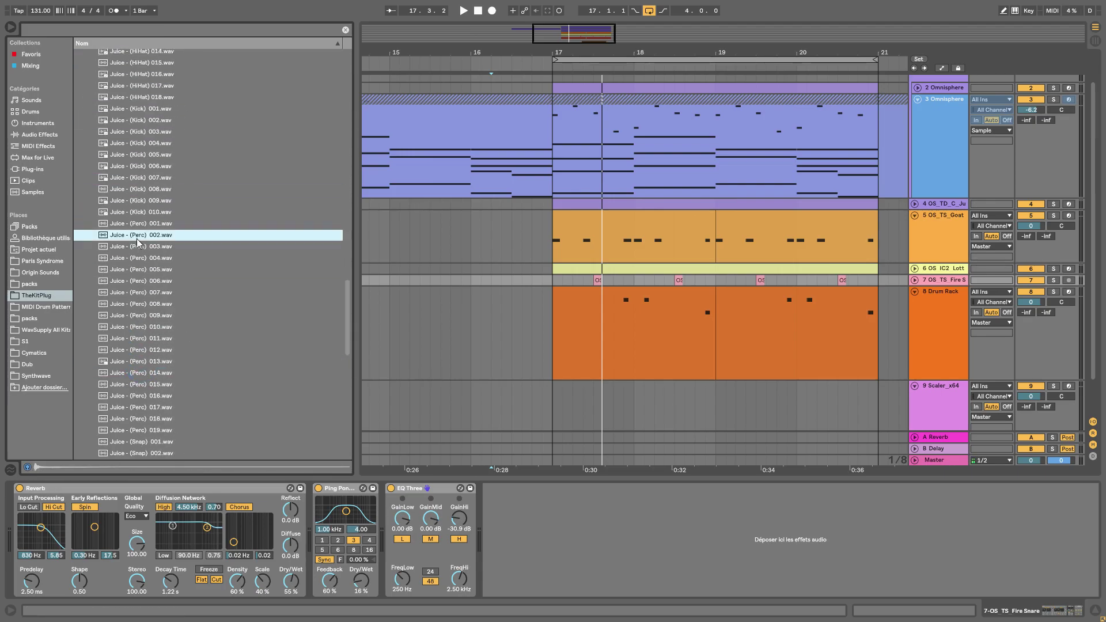
pyautogui.click(142, 281)
pyautogui.click(143, 270)
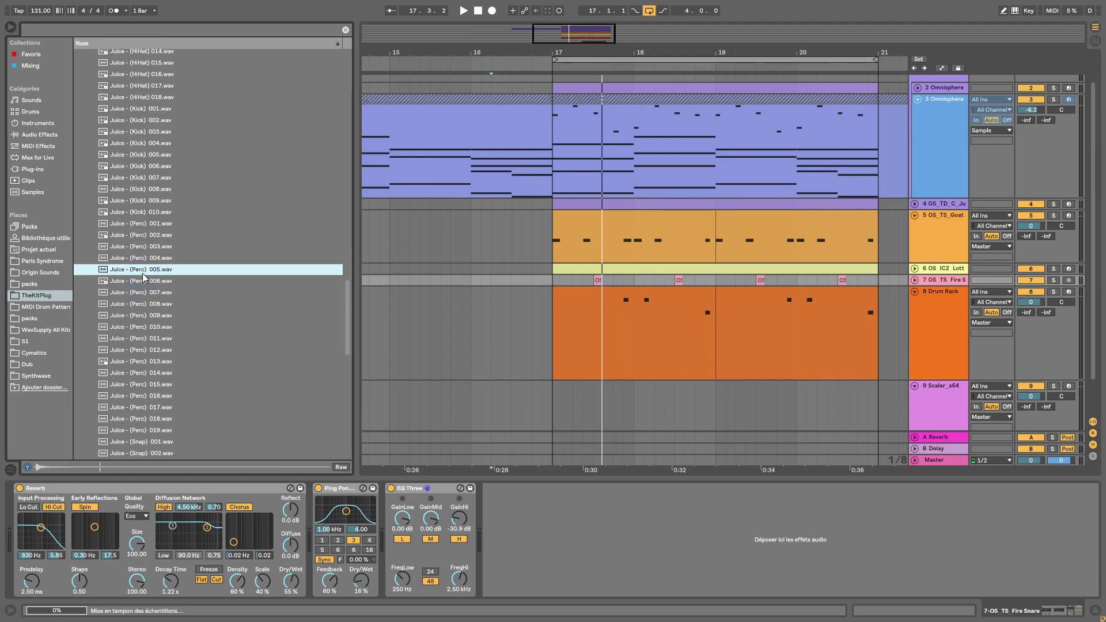
pyautogui.click(141, 284)
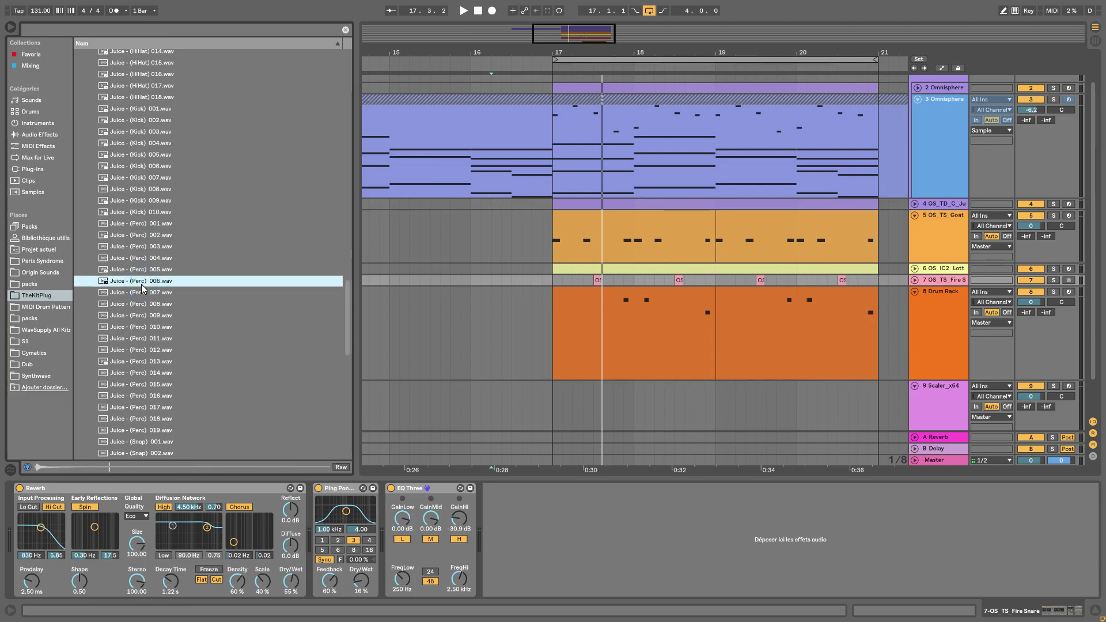
# Load the samples Juice - (Perc) 001 through 019 onto the empty pads of the Drum Rack
pyautogui.click(147, 223)
pyautogui.scroll(-4, 164, 346)
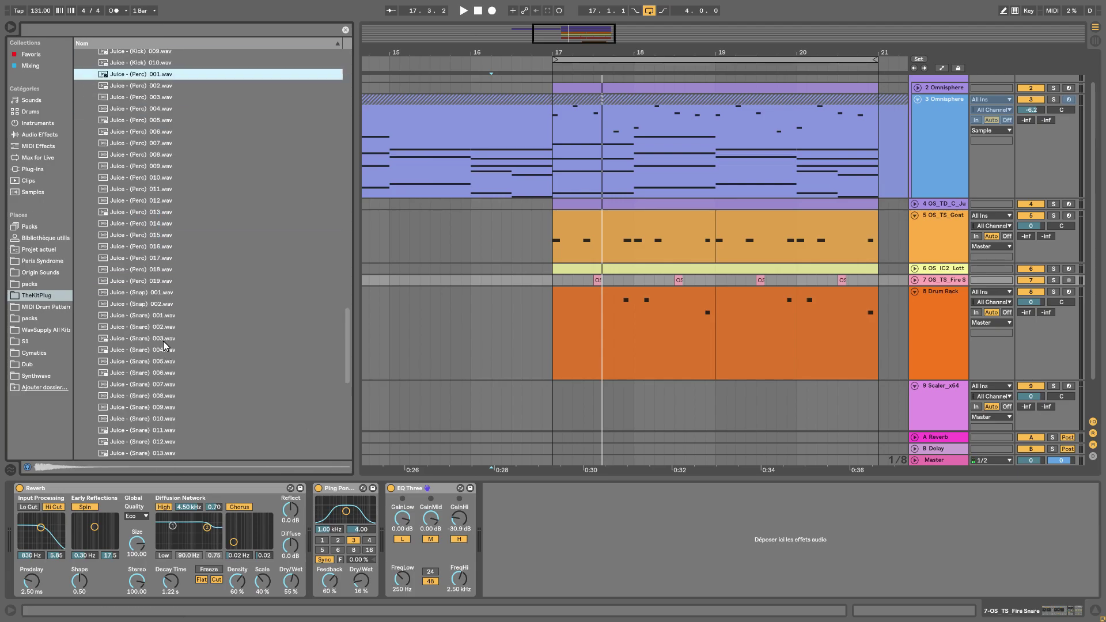
pyautogui.keyDown('shift'); pyautogui.click(153, 282); pyautogui.keyUp('shift')
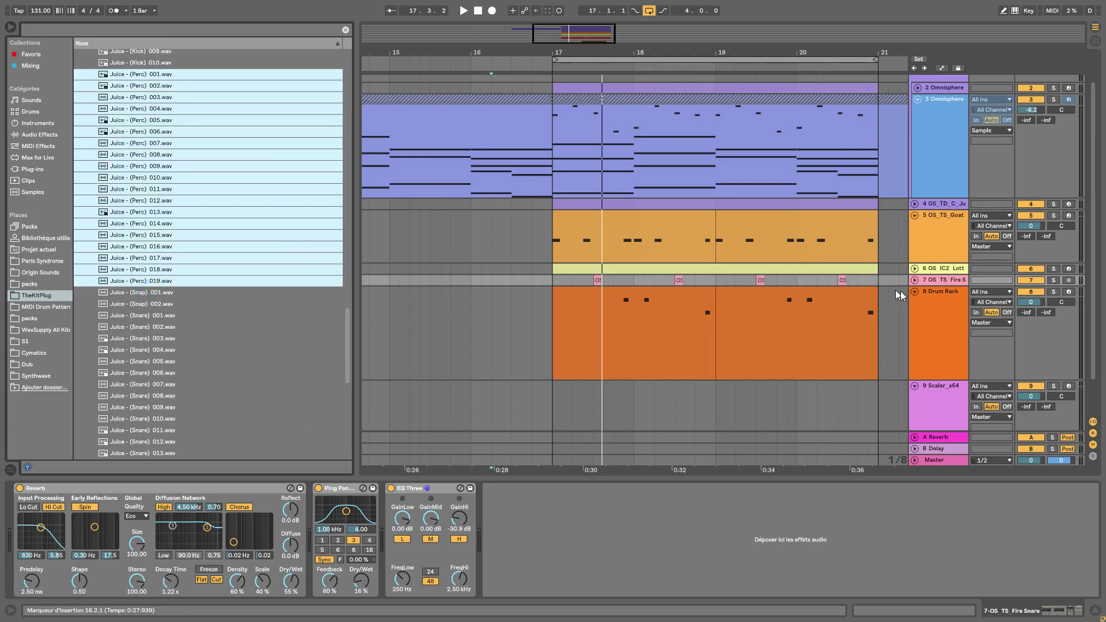
pyautogui.click(930, 295)
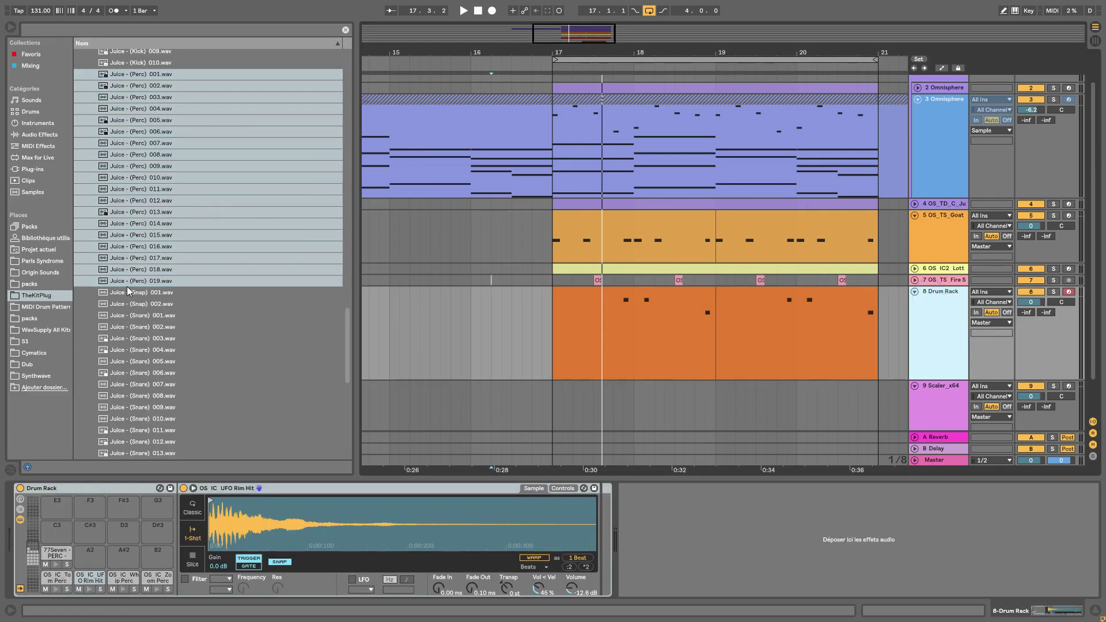
pyautogui.moveTo(129, 288); pyautogui.dragTo(65, 538)
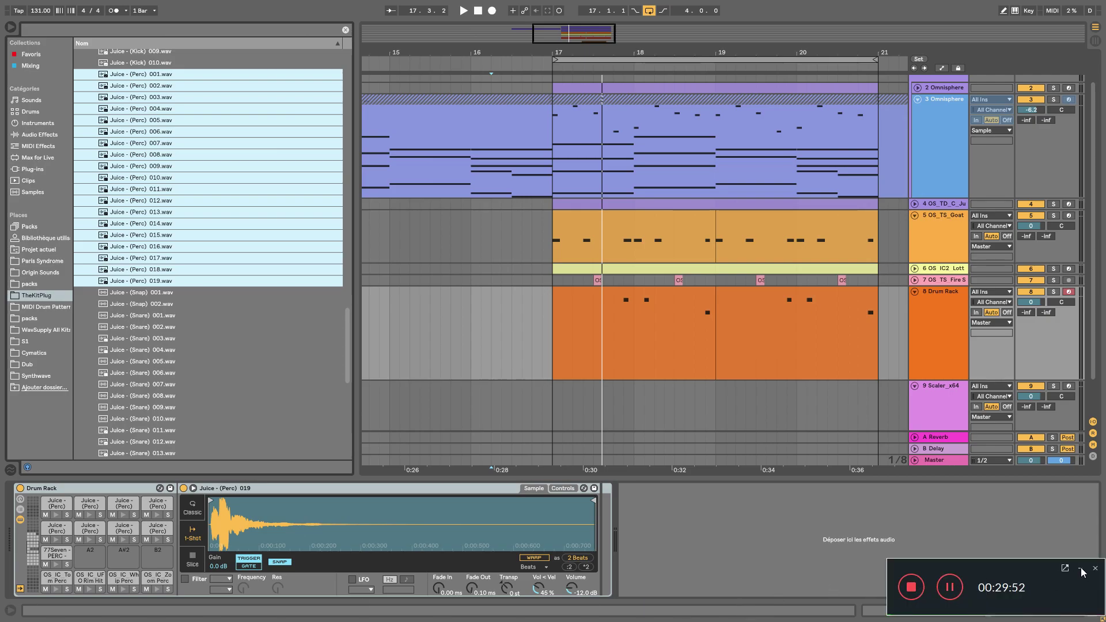
pyautogui.click(1081, 569)
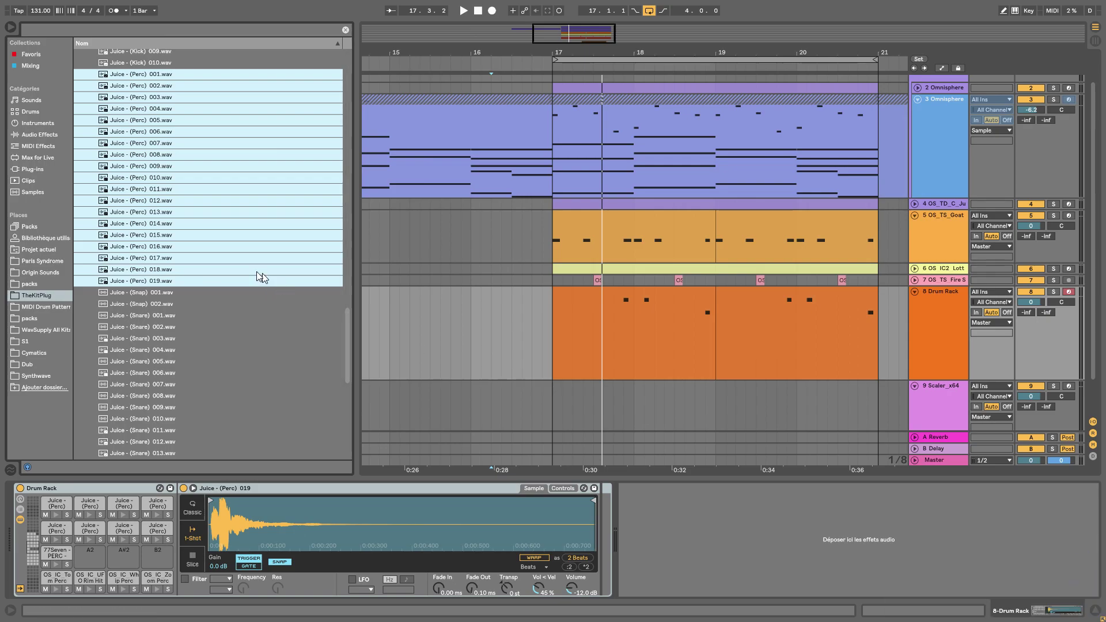
pyautogui.click(57, 541)
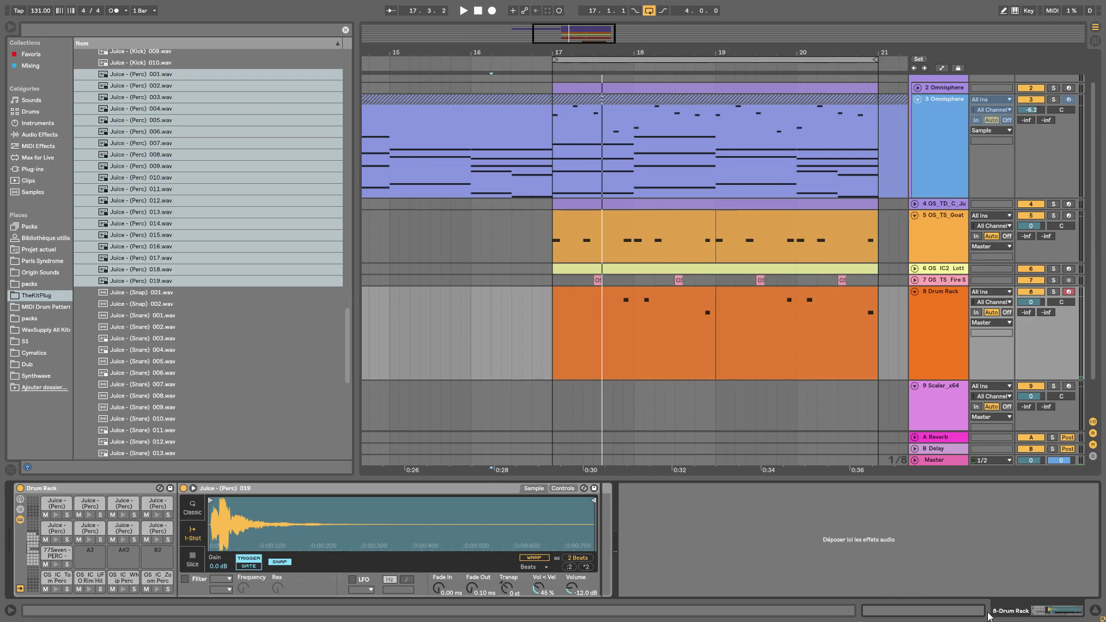
pyautogui.moveTo(941, 593)
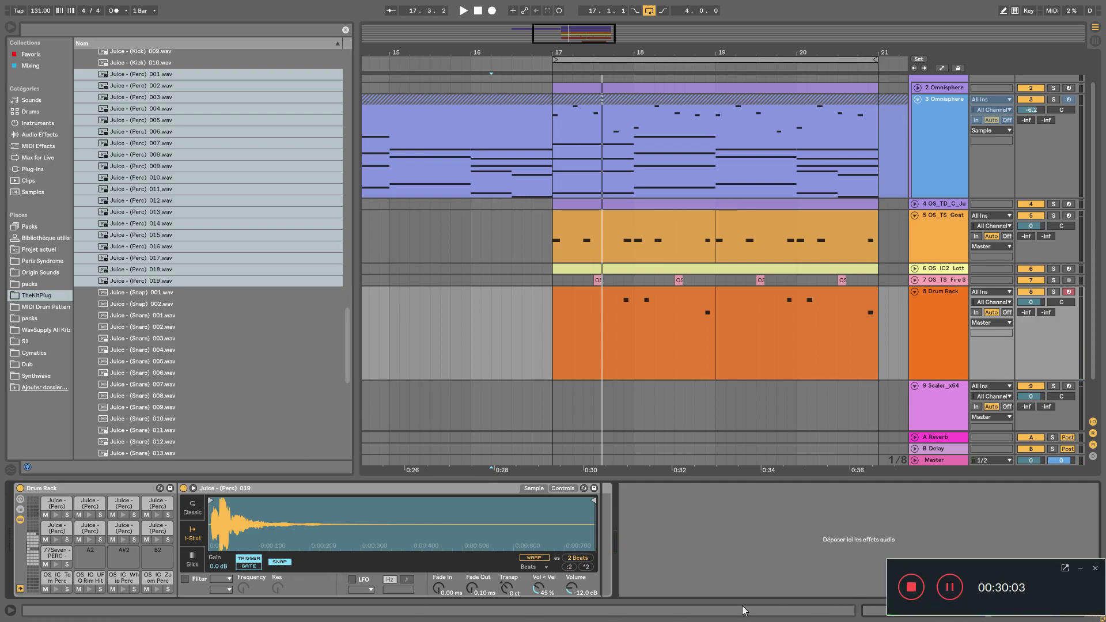
pyautogui.click(949, 588)
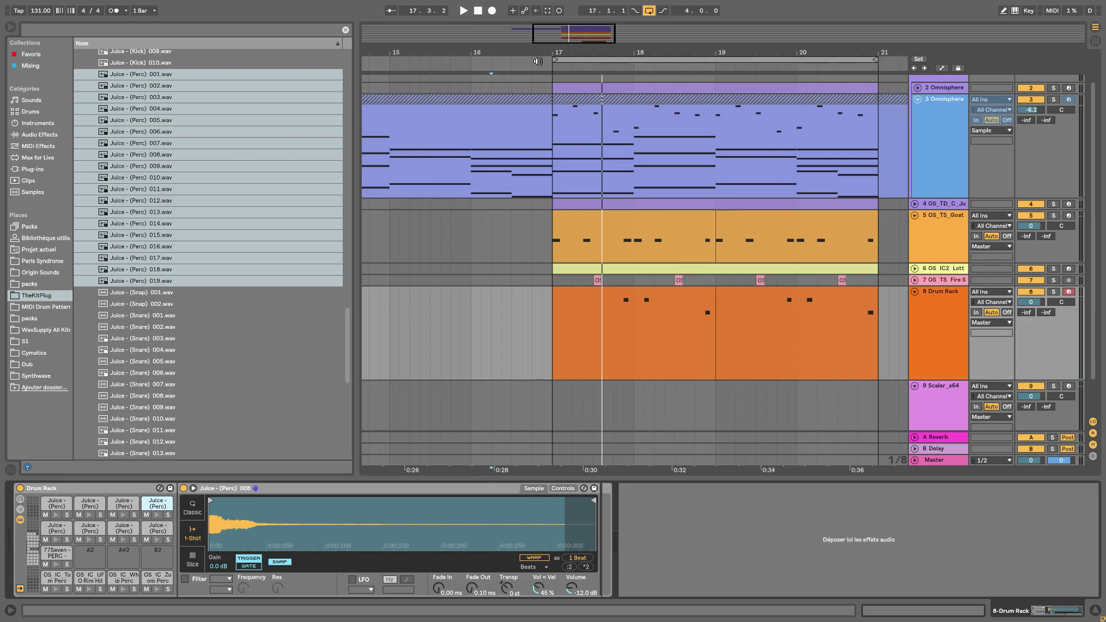
# Shorten the arrangement loop to two bars from bar 17, start playback and open the first Drum Rack clip for editing
pyautogui.click(537, 60)
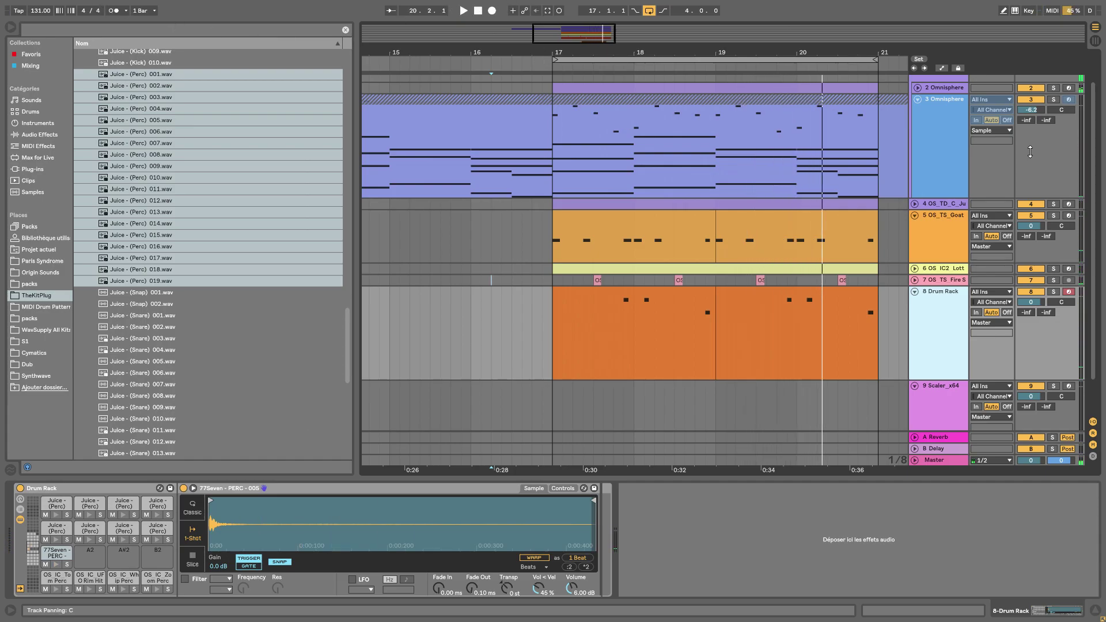
pyautogui.moveTo(874, 60); pyautogui.dragTo(716, 60)
pyautogui.press('space')
pyautogui.doubleClick(649, 298)
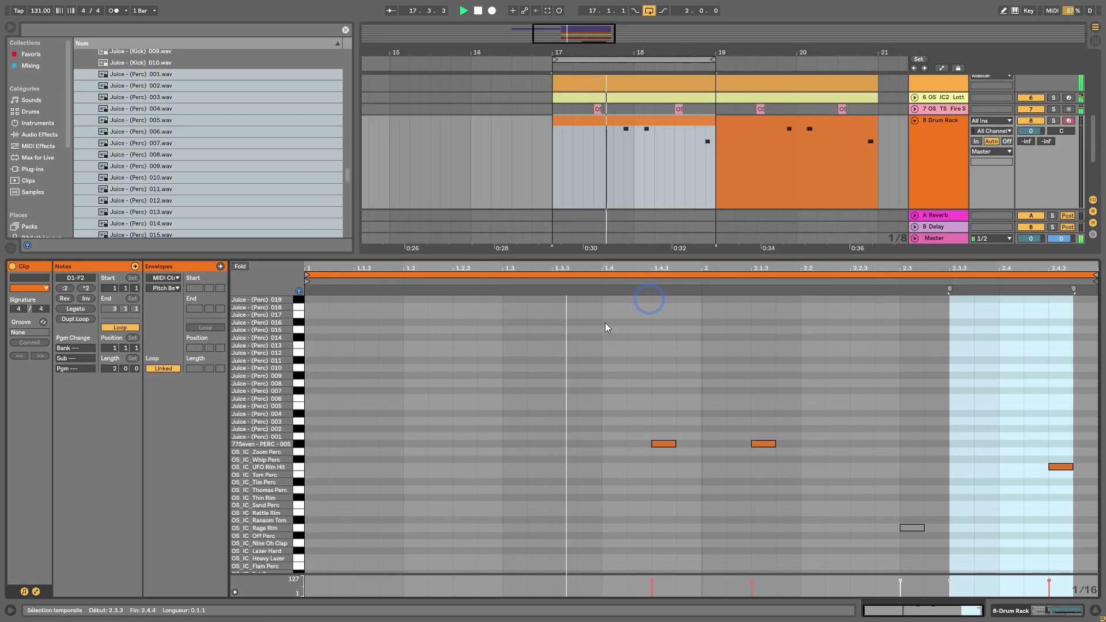
# Audition Juice percussion sounds in the clip's piano roll, from Perc 017 down to Perc 006
pyautogui.scroll(4, 266, 330)
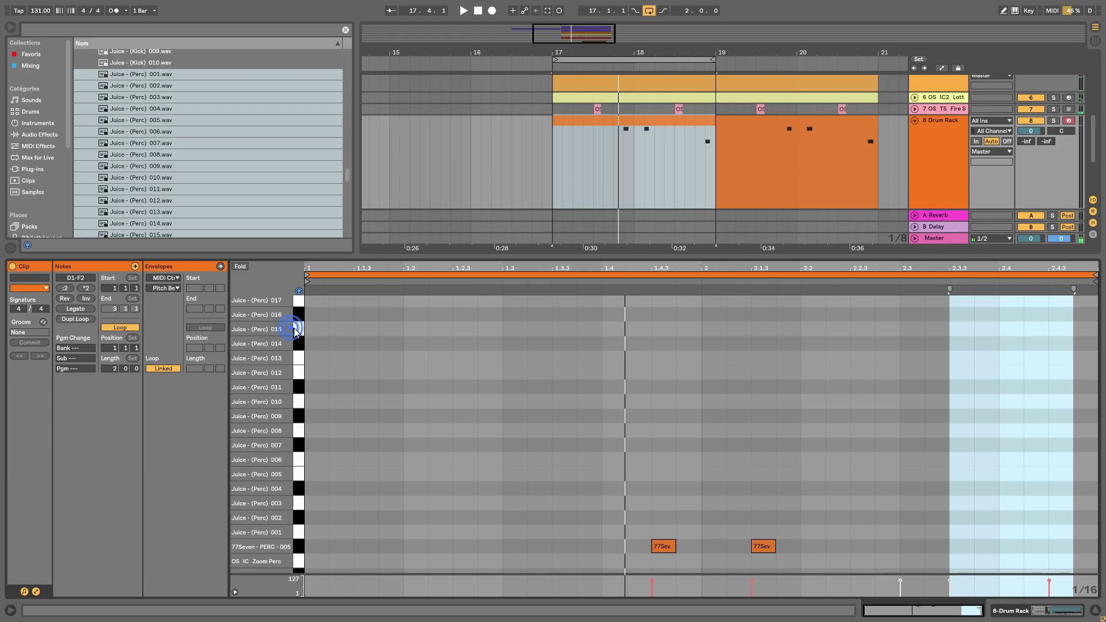
pyautogui.click(299, 314)
pyautogui.click(299, 302)
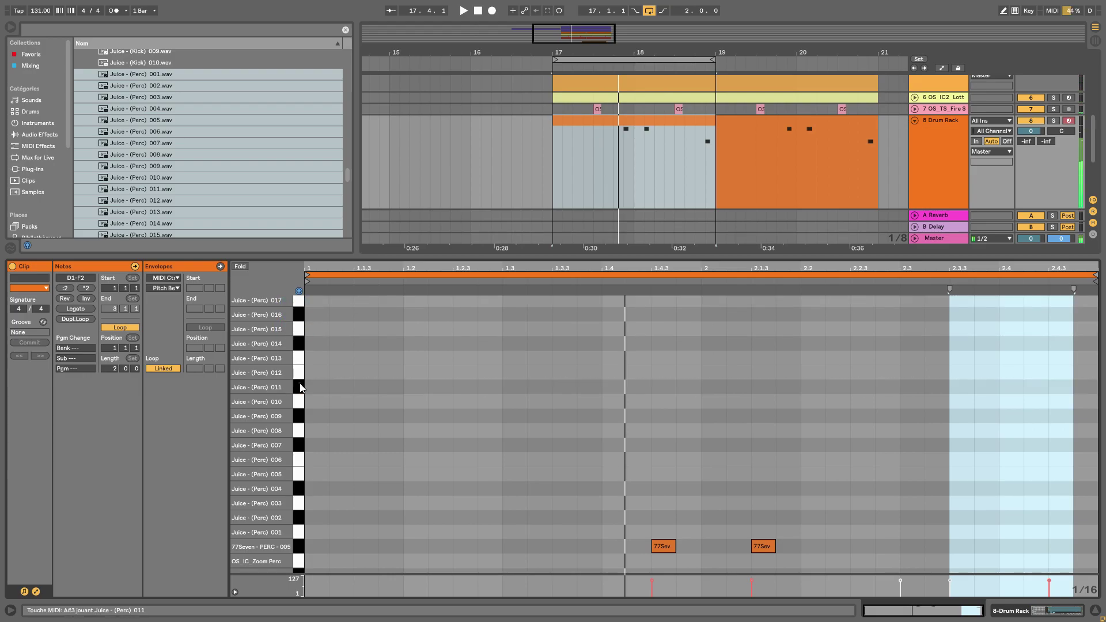
pyautogui.click(299, 315)
pyautogui.click(299, 416)
pyautogui.click(300, 431)
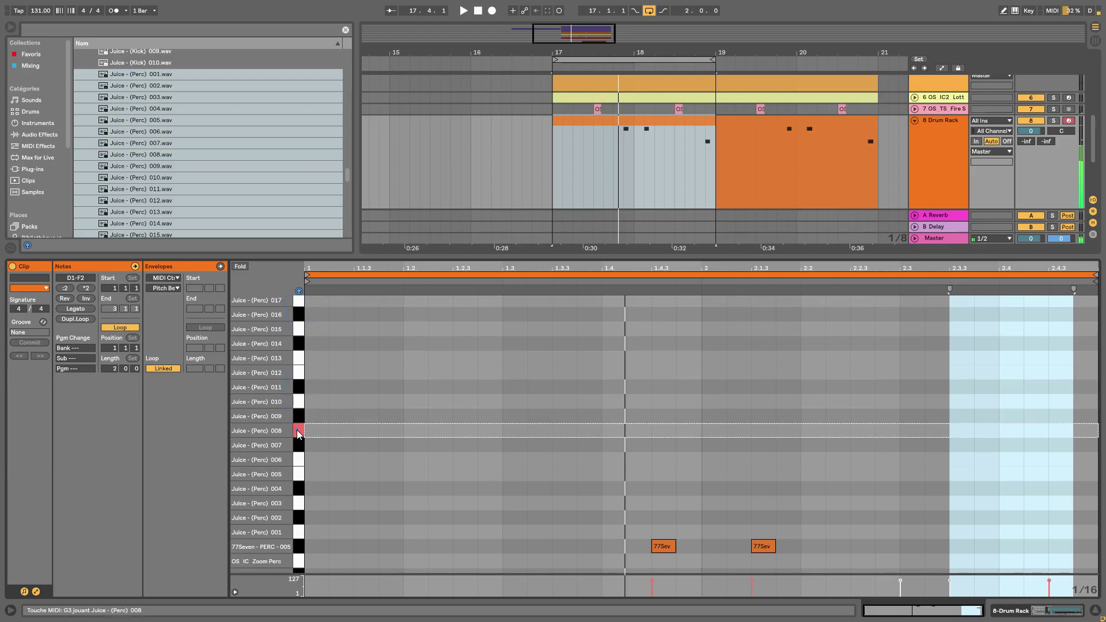
pyautogui.click(298, 445)
pyautogui.click(299, 463)
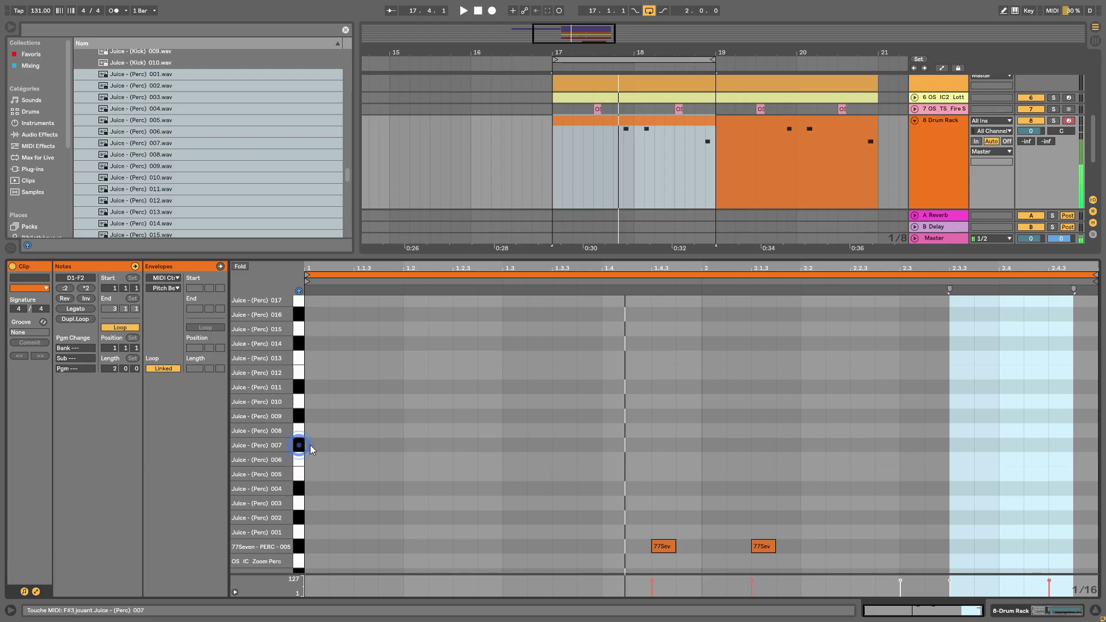
# Add a Juice - (Perc) 007 note at 1.4.4 in the Drum Rack clip and listen to it in the beat
pyautogui.click(688, 443)
pyautogui.doubleClick(688, 444)
pyautogui.press('space')
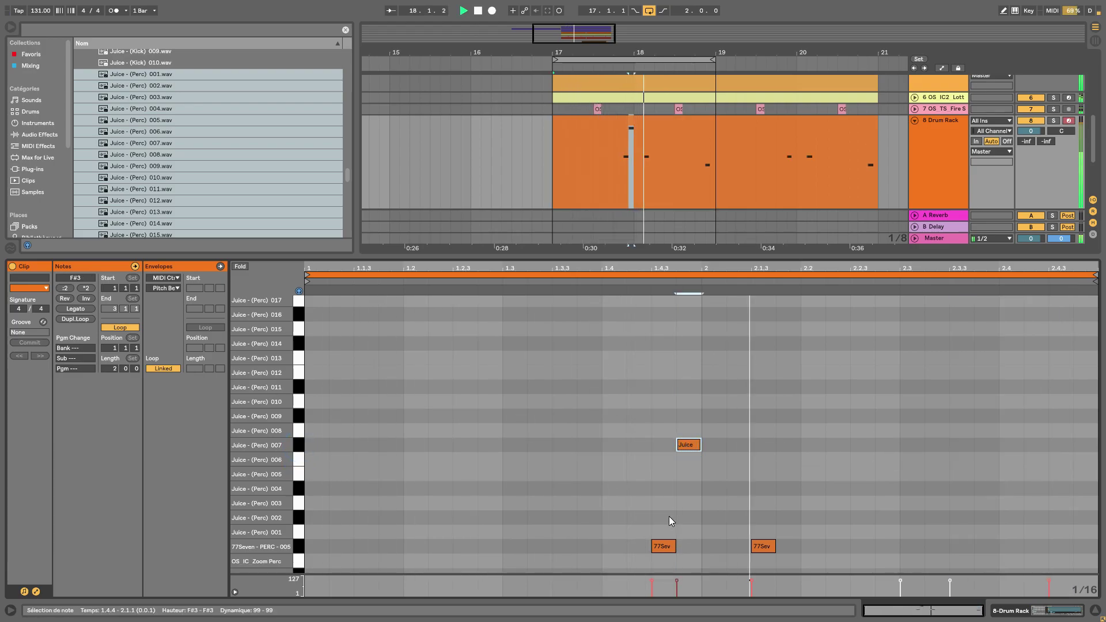
pyautogui.moveTo(258, 441); pyautogui.dragTo(258, 380)
pyautogui.press('space')
# Audition the lower percussion sounds, add a Juice - (Perc) 001 note at 1.2.4 and play it in context
pyautogui.click(298, 472)
pyautogui.click(298, 454)
pyautogui.click(300, 466)
pyautogui.doubleClick(485, 468)
pyautogui.press('space')
pyautogui.press('space')
# Lower the velocity of the Juice - (Perc) 001 note to 73, checking it with playback
pyautogui.moveTo(478, 581); pyautogui.dragTo(478, 584)
pyautogui.press('space')
pyautogui.press('space')
pyautogui.moveTo(482, 591); pyautogui.dragTo(478, 585)
pyautogui.press('space')
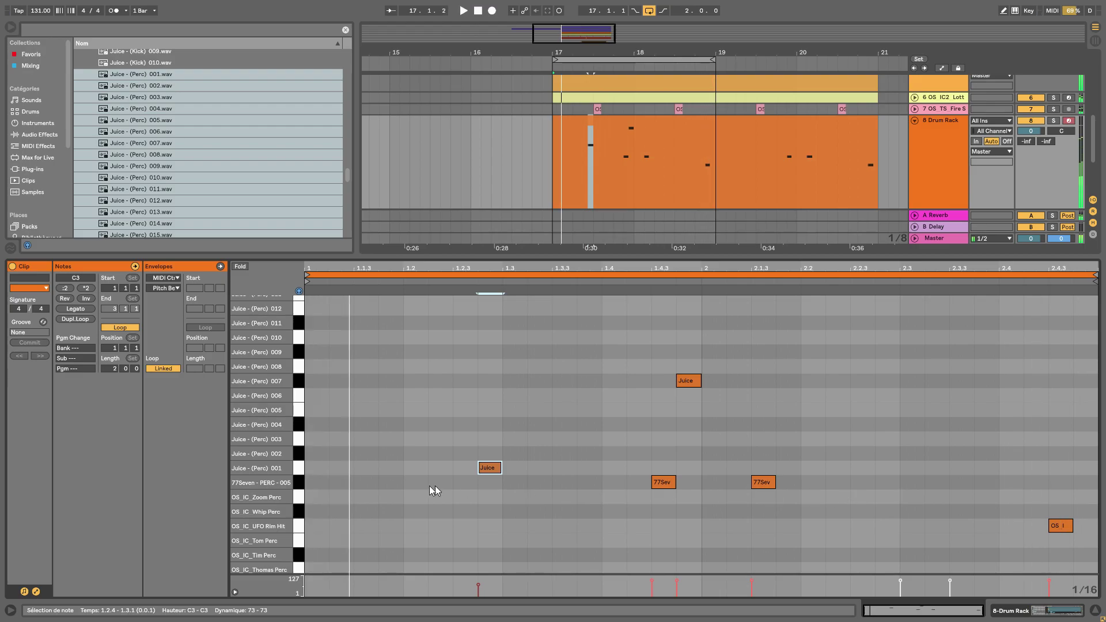
# Raise the velocity of the two 77Seven - PERC - 005 notes to 120 and check them with playback
pyautogui.click(299, 483)
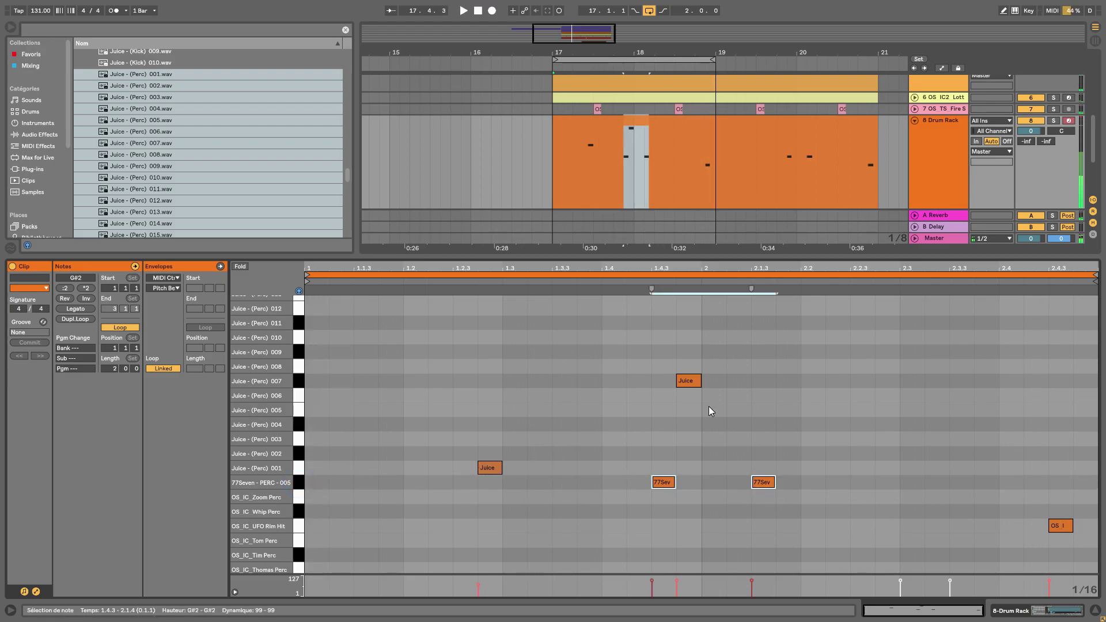
pyautogui.click(297, 488)
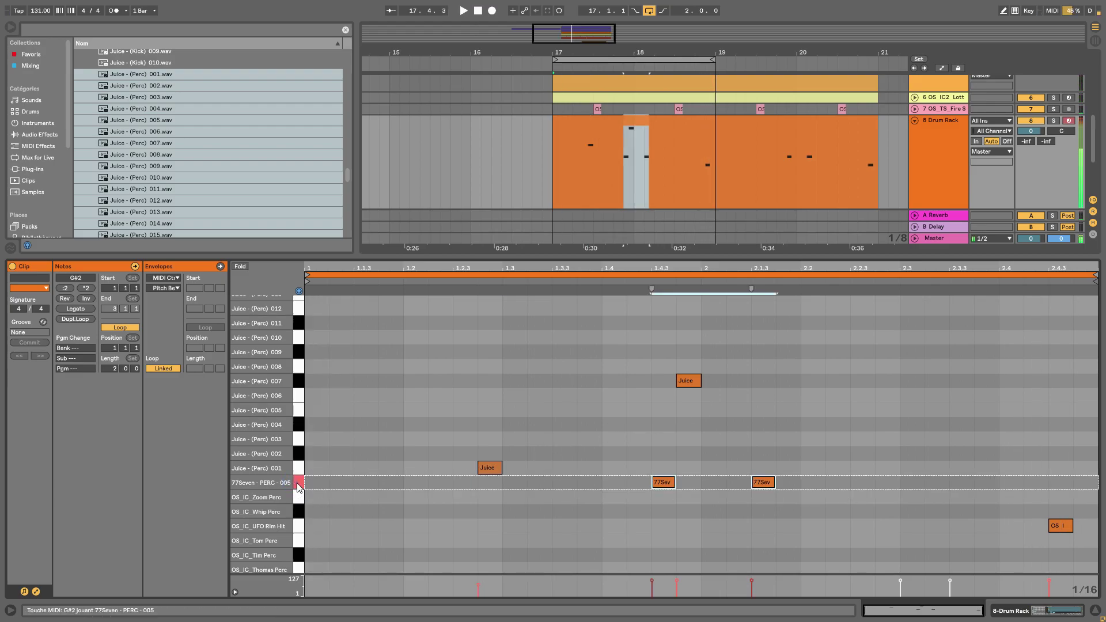
pyautogui.press('space')
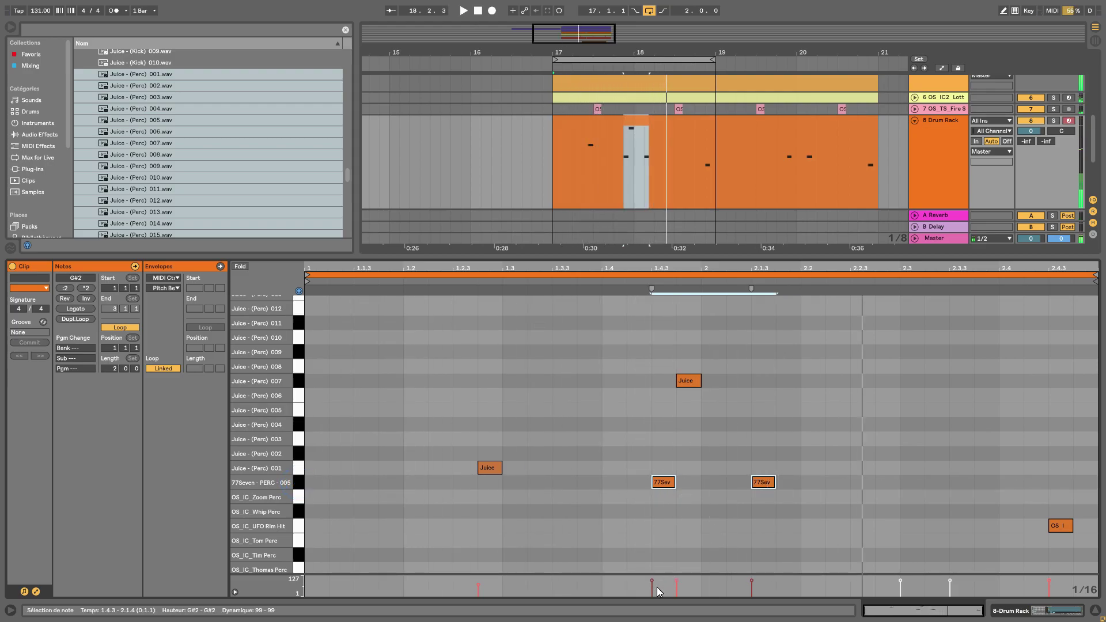
pyautogui.moveTo(651, 583); pyautogui.dragTo(651, 581)
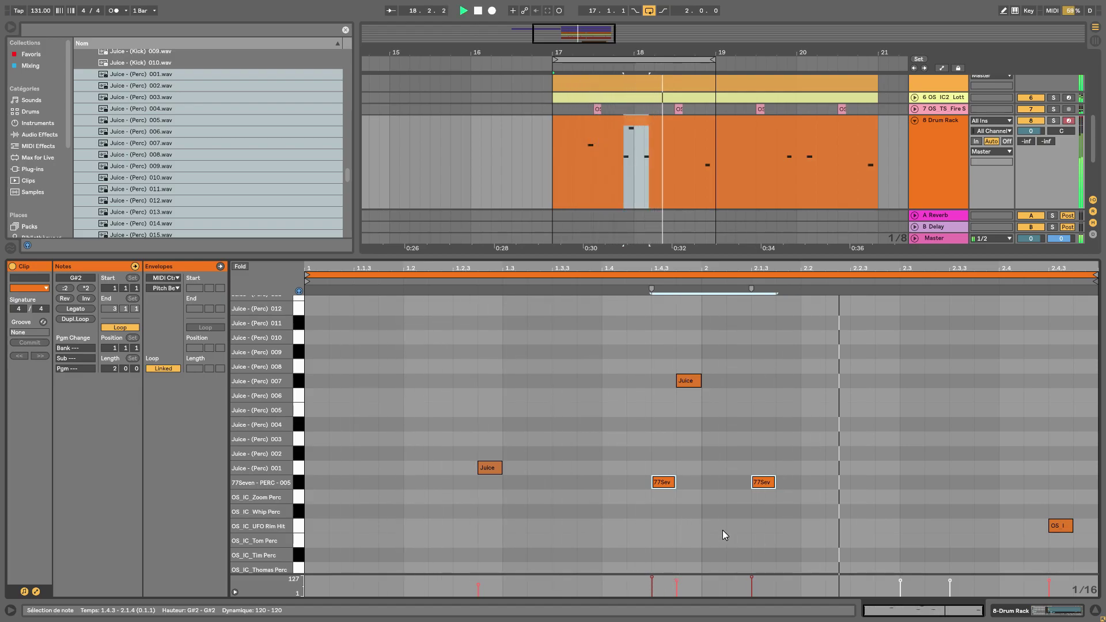
pyautogui.scroll(3, 305, 381)
pyautogui.press('space')
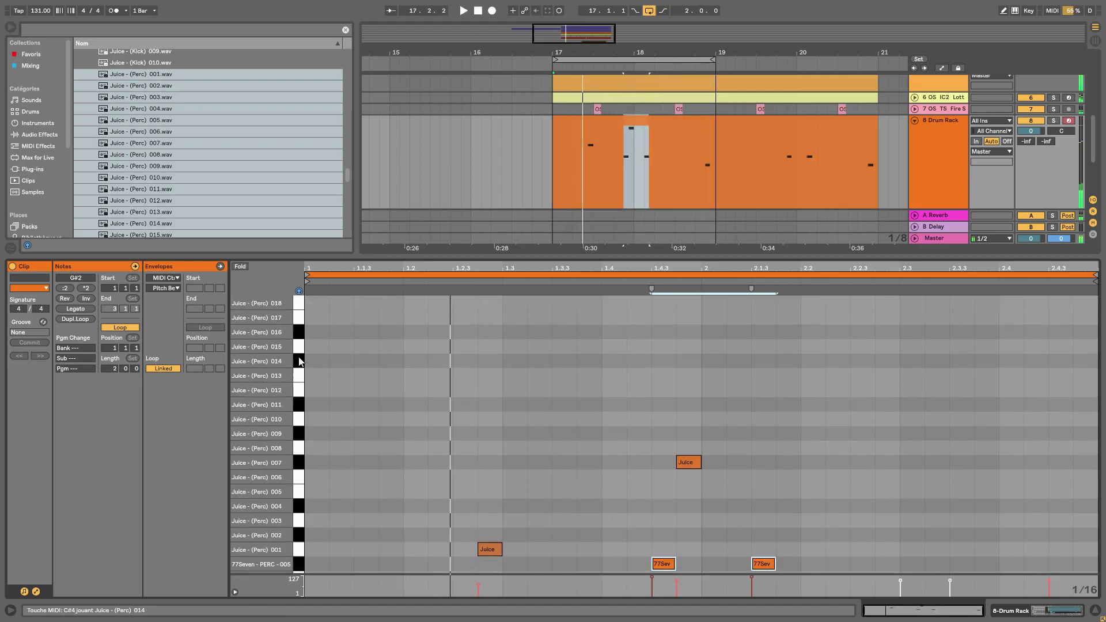
# Audition more Juice percussion sounds across the piano roll, including Perc 017 and Perc 004 to 006, for another hit
pyautogui.click(300, 344)
pyautogui.click(300, 317)
pyautogui.click(301, 312)
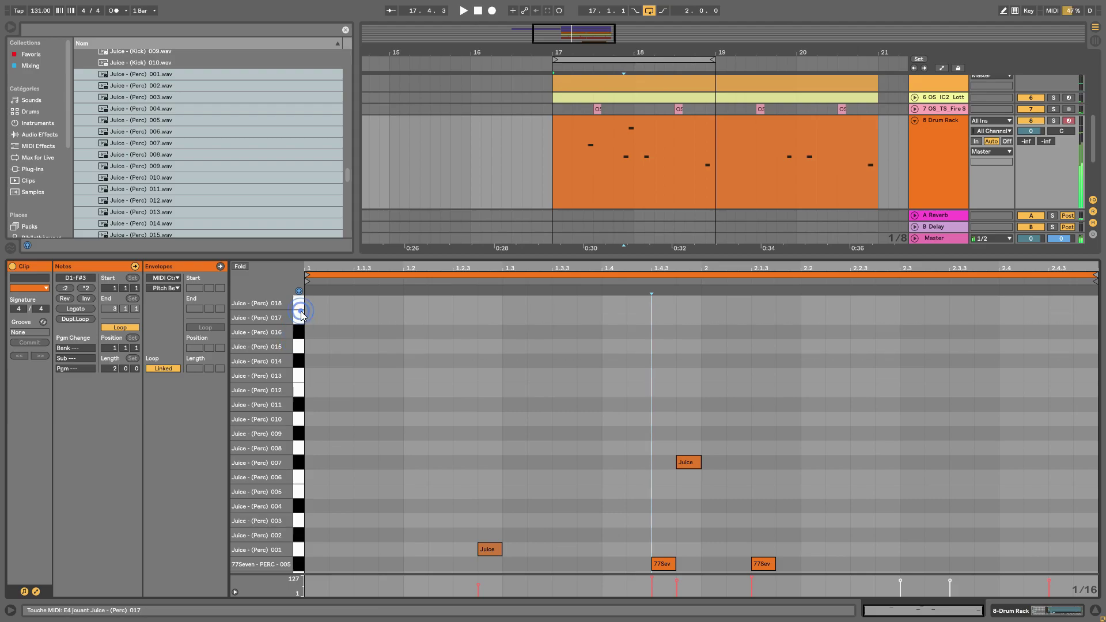
pyautogui.click(298, 291)
pyautogui.click(300, 377)
pyautogui.moveTo(262, 344); pyautogui.dragTo(277, 353)
pyautogui.click(300, 338)
pyautogui.click(296, 320)
pyautogui.click(300, 340)
pyautogui.click(298, 323)
pyautogui.click(295, 311)
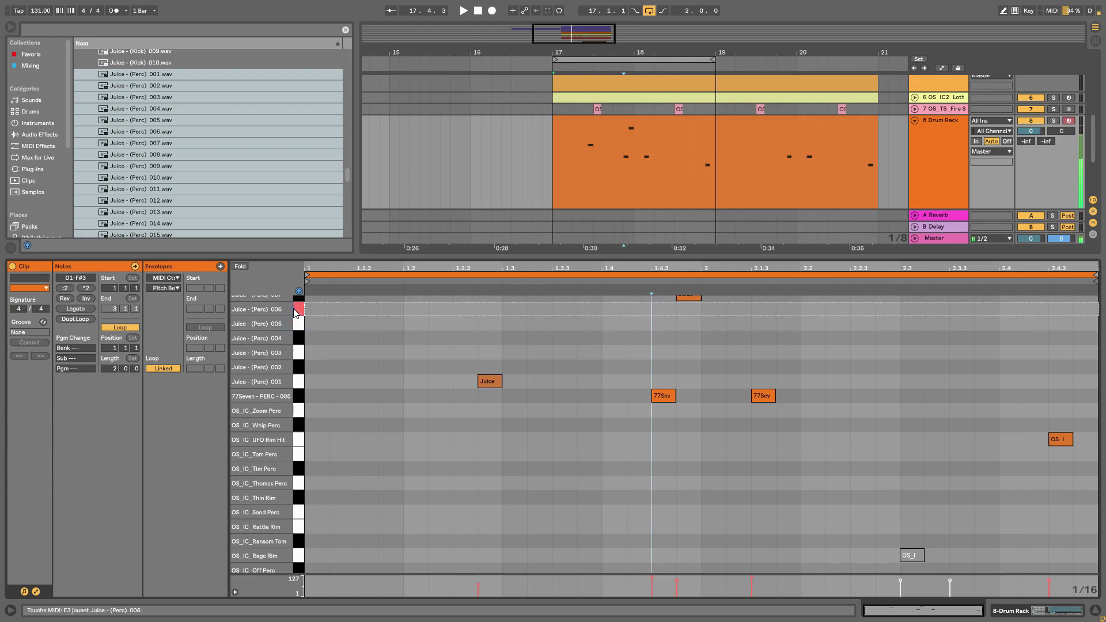
pyautogui.click(300, 311)
# Consolidate the Drum Rack clips into one four-bar clip and add a Juice - (Perc) 006 note at 4.4.4
pyautogui.moveTo(879, 197); pyautogui.dragTo(553, 185)
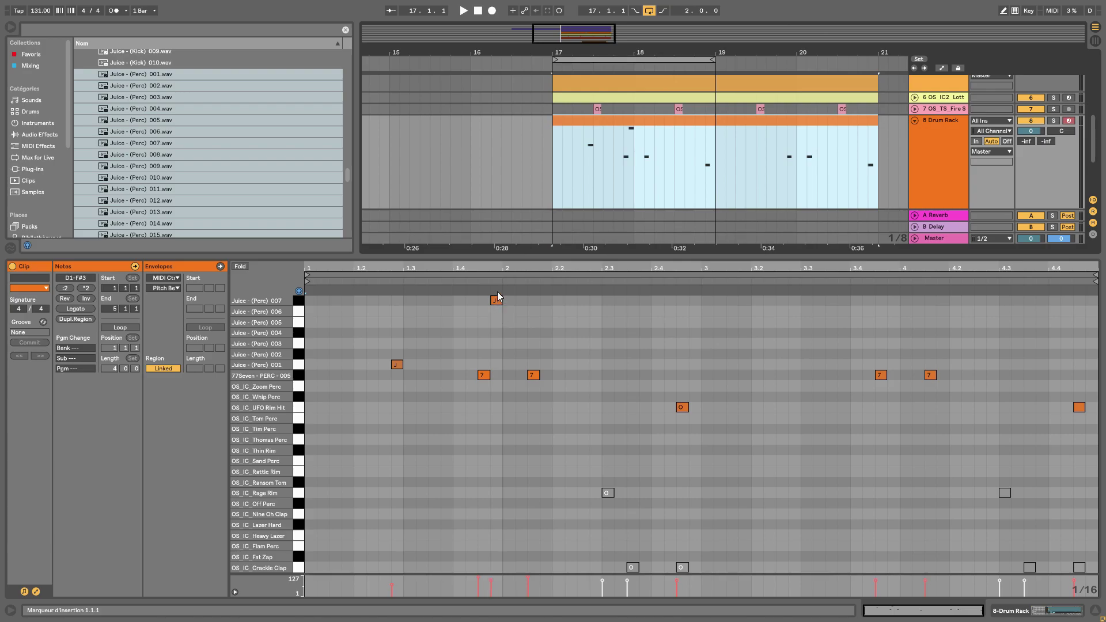
pyautogui.click(302, 334)
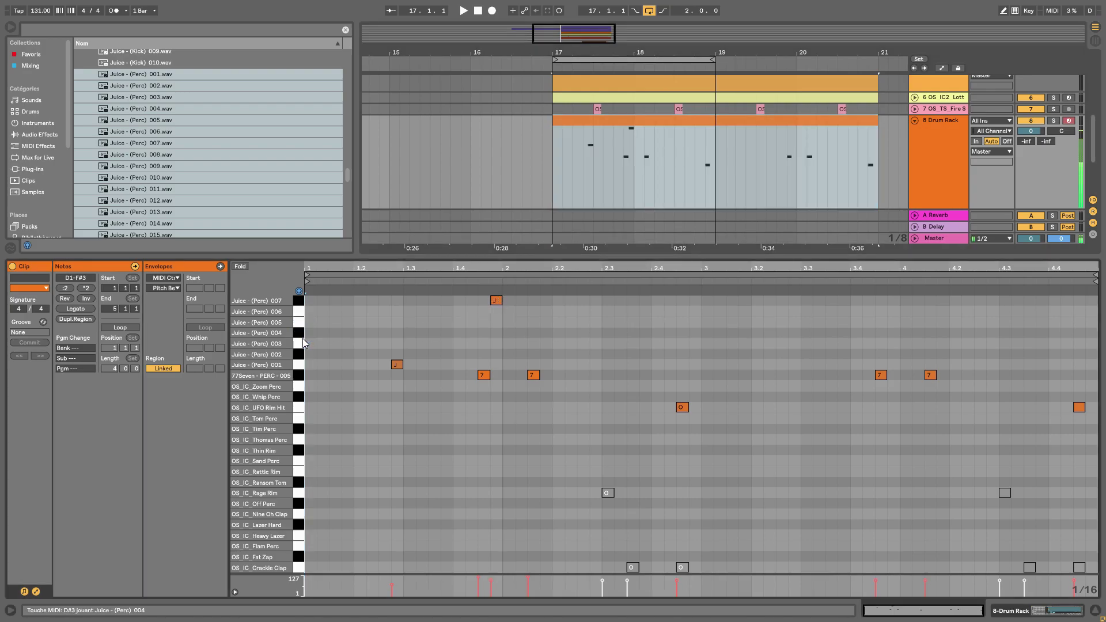
pyautogui.click(300, 366)
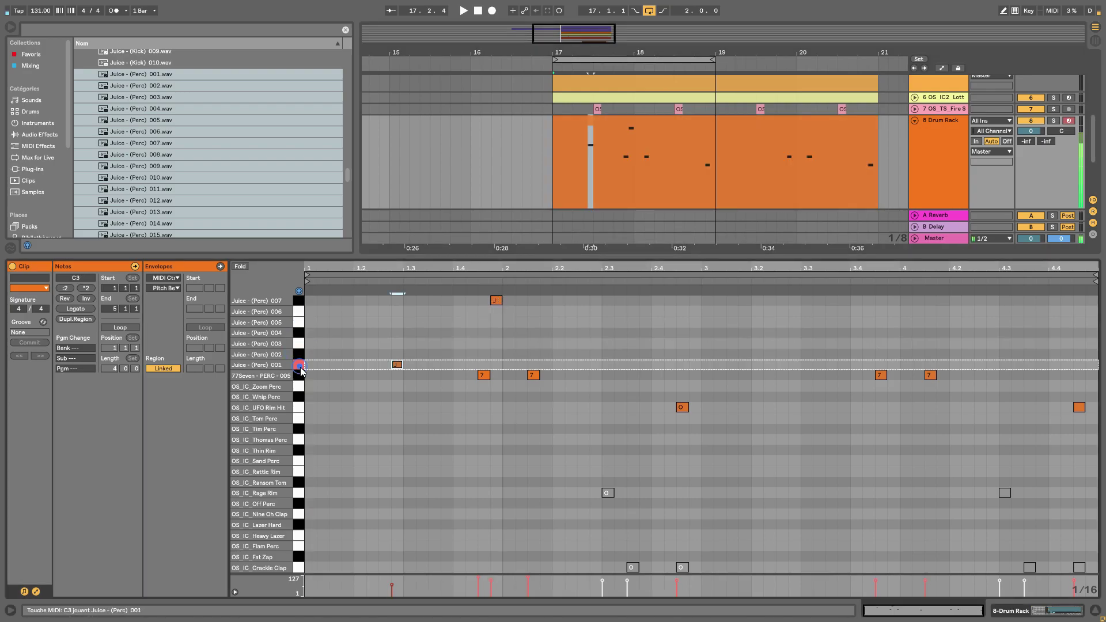
pyautogui.click(299, 304)
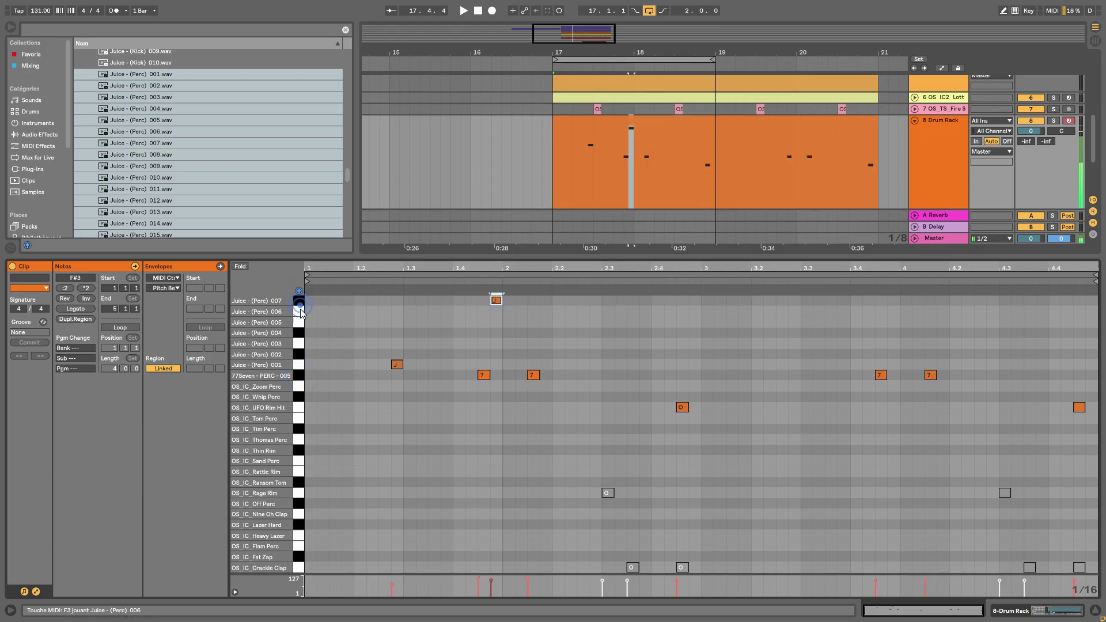
pyautogui.click(496, 300)
pyautogui.doubleClick(1086, 311)
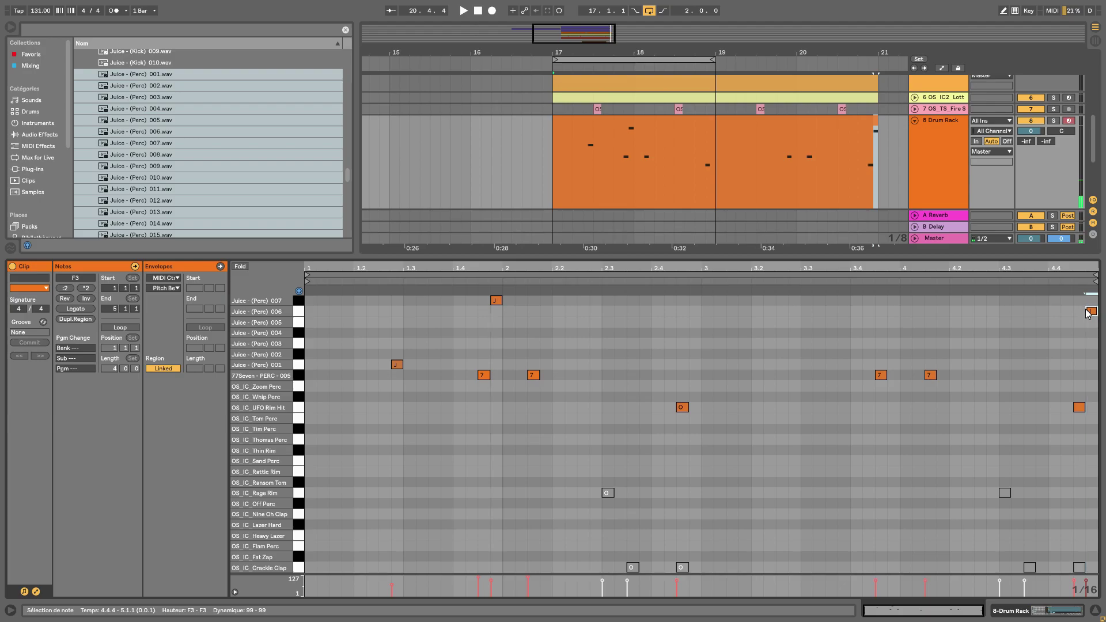
# Play the beat and extend the arrangement loop to four bars from bar 17
pyautogui.press('space')
pyautogui.scroll(1, 740, 99)
pyautogui.moveTo(714, 60); pyautogui.dragTo(875, 60)
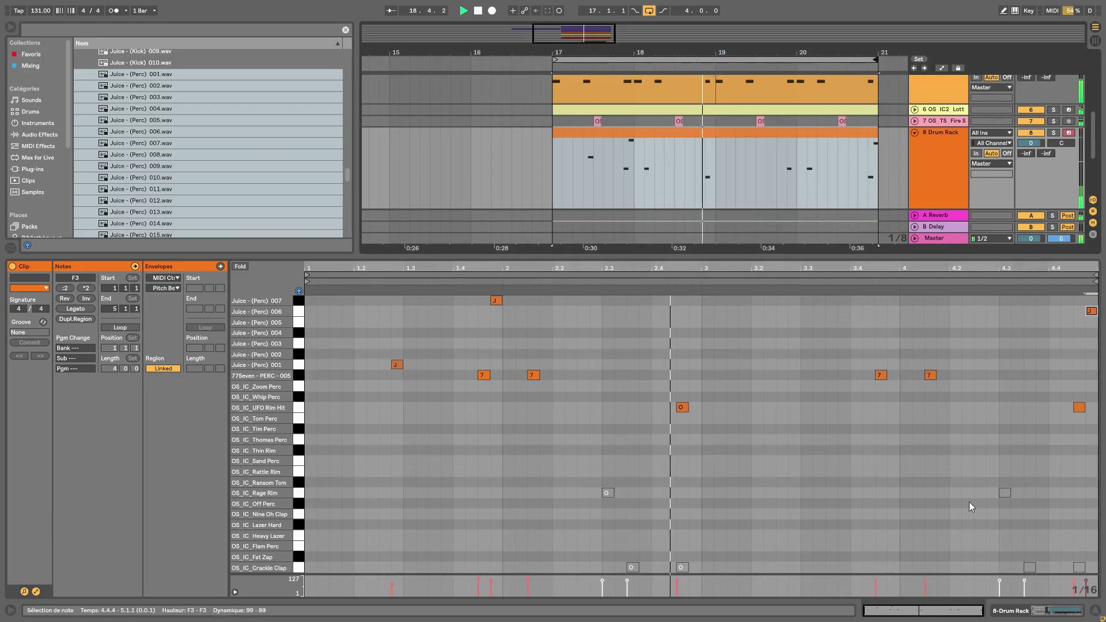
# Add an EQ Eight with a low cut and -5.58 dB at 8.43 kHz after the Drum Rack, and set the track volume to -3.1 dB
pyautogui.click(1019, 609)
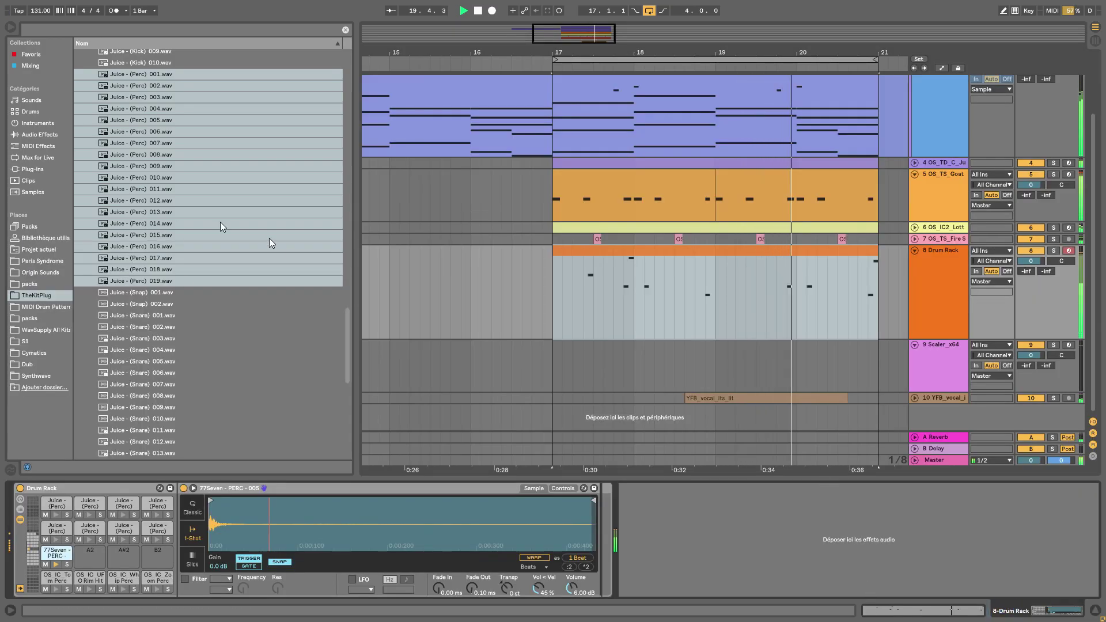
pyautogui.click(40, 134)
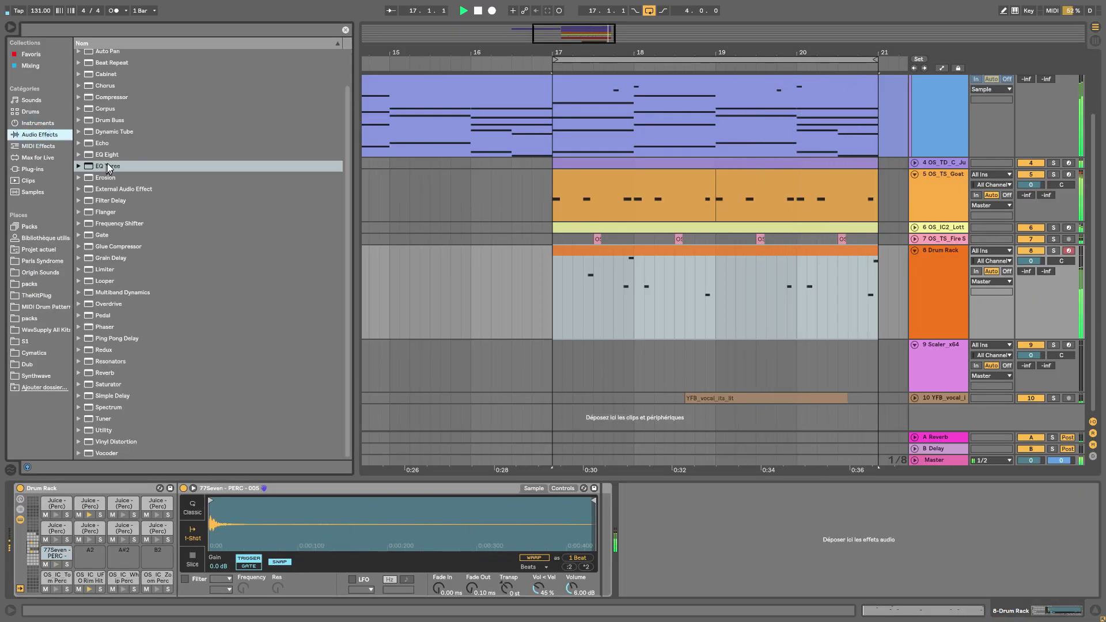
pyautogui.moveTo(110, 158); pyautogui.dragTo(683, 523)
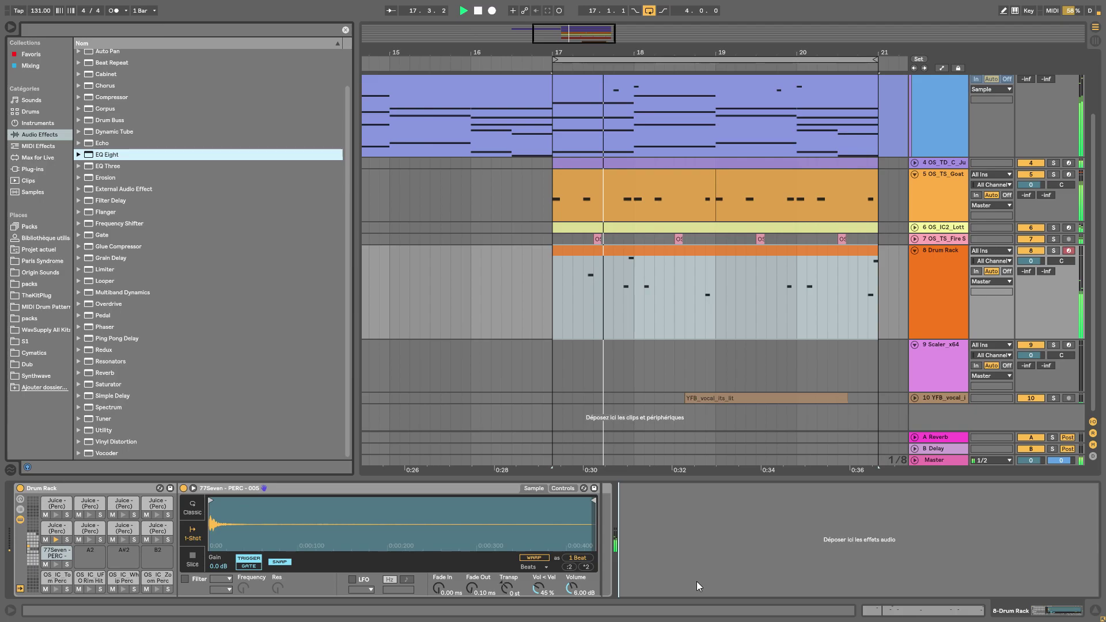
pyautogui.moveTo(698, 586); pyautogui.dragTo(698, 582)
pyautogui.moveTo(782, 535); pyautogui.dragTo(844, 547)
pyautogui.moveTo(1038, 261); pyautogui.dragTo(1038, 273)
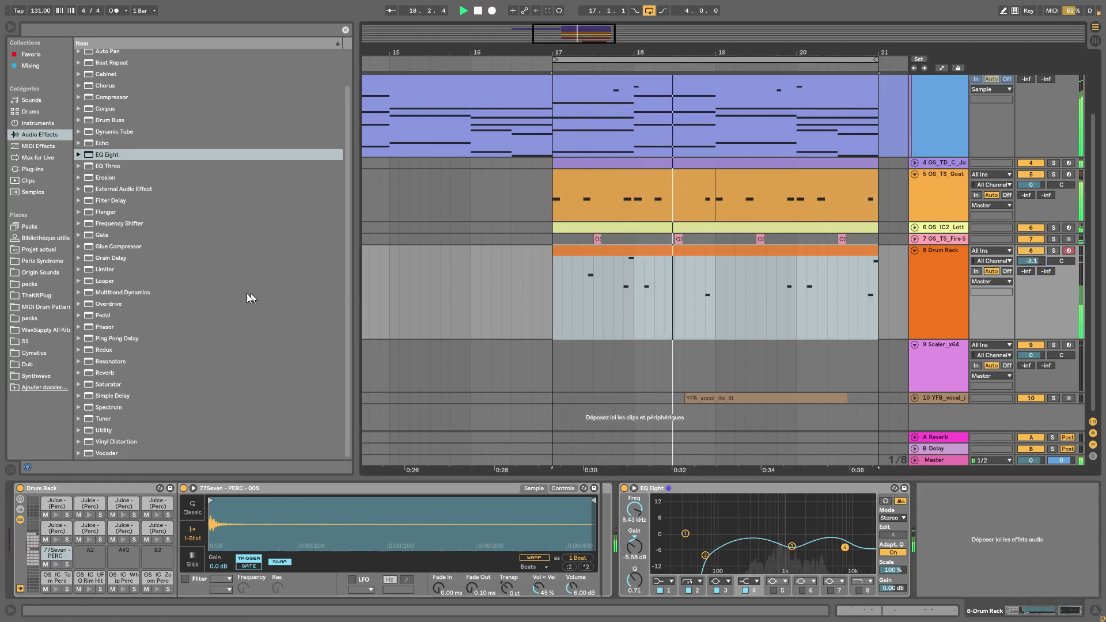
# Add a Reverb after the Drum Rack's EQ Eight with 20% dry/wet and a 2.01 s decay time
pyautogui.moveTo(105, 373); pyautogui.dragTo(939, 541)
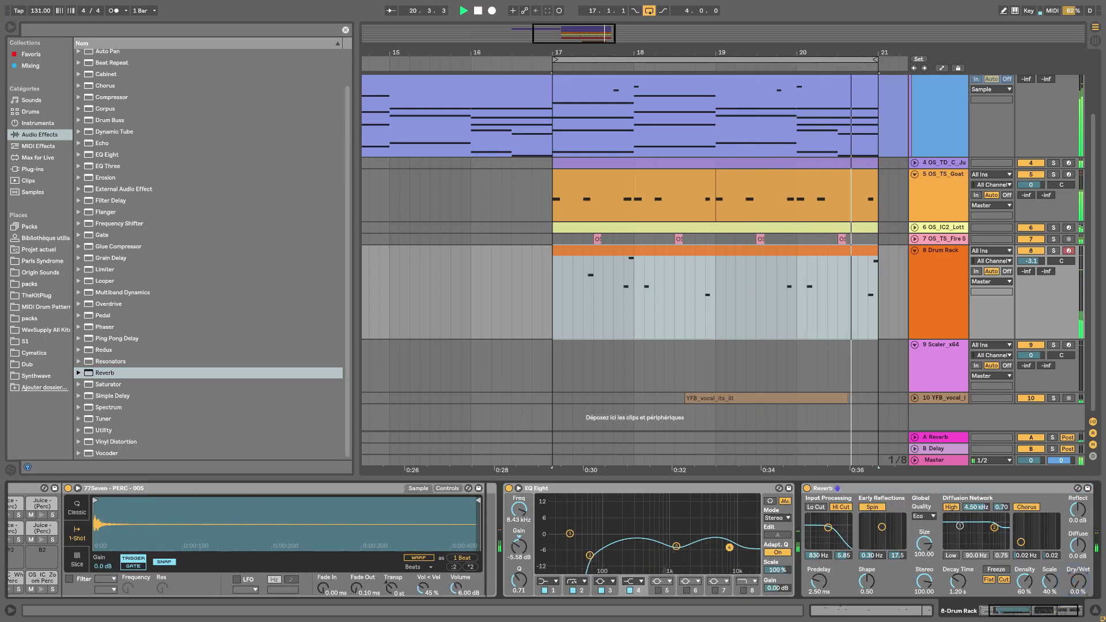
pyautogui.moveTo(1078, 581); pyautogui.dragTo(1078, 578)
pyautogui.moveTo(956, 581); pyautogui.dragTo(956, 572)
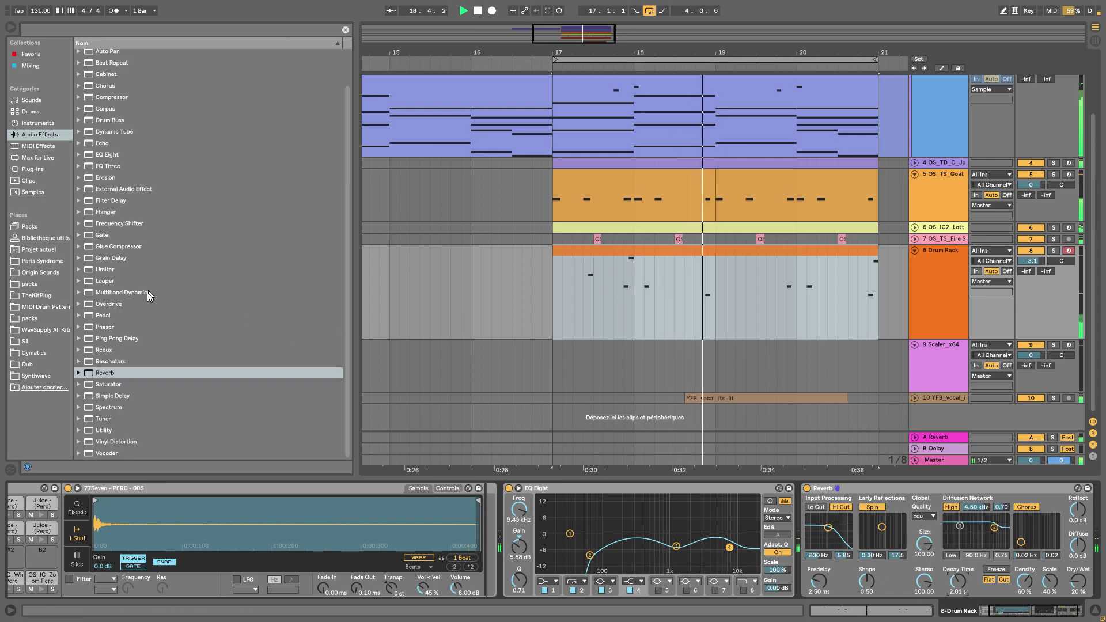
# Add an Overdrive after the Drum Rack's Reverb, filtered at 53.6 Hz with 13% dry/wet
pyautogui.moveTo(109, 304); pyautogui.dragTo(1034, 515)
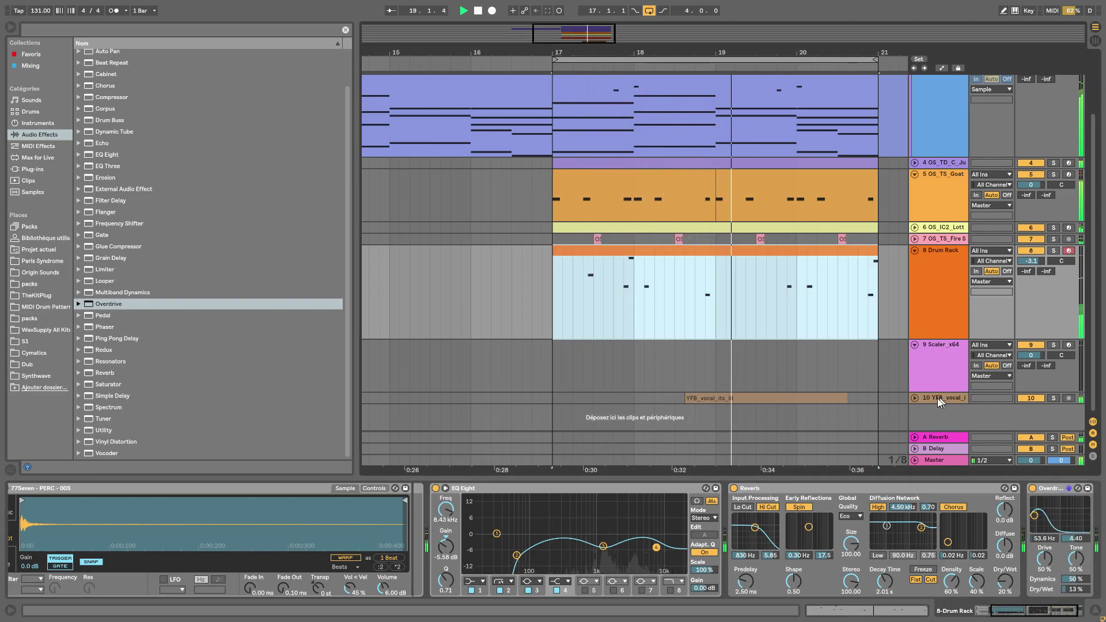
# Unfold the vocal track and duplicate the four-bar section at bar 17 across all tracks to bar 21
pyautogui.click(914, 398)
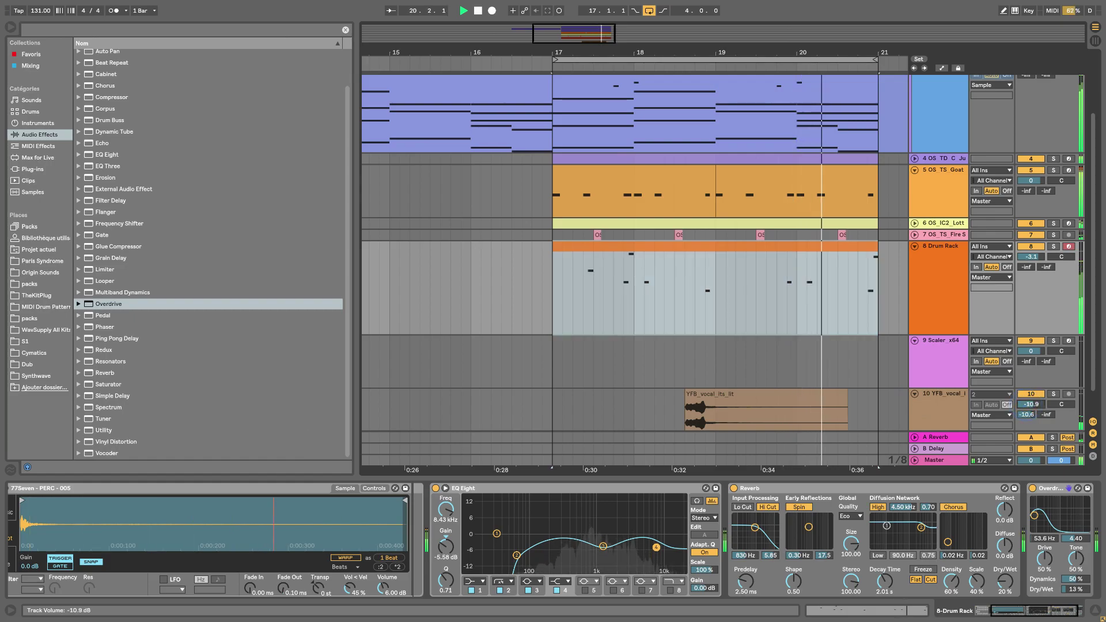
pyautogui.moveTo(765, 52); pyautogui.dragTo(595, 28)
pyautogui.moveTo(655, 453); pyautogui.dragTo(486, 21)
pyautogui.hotkey('ctrl', 'd')
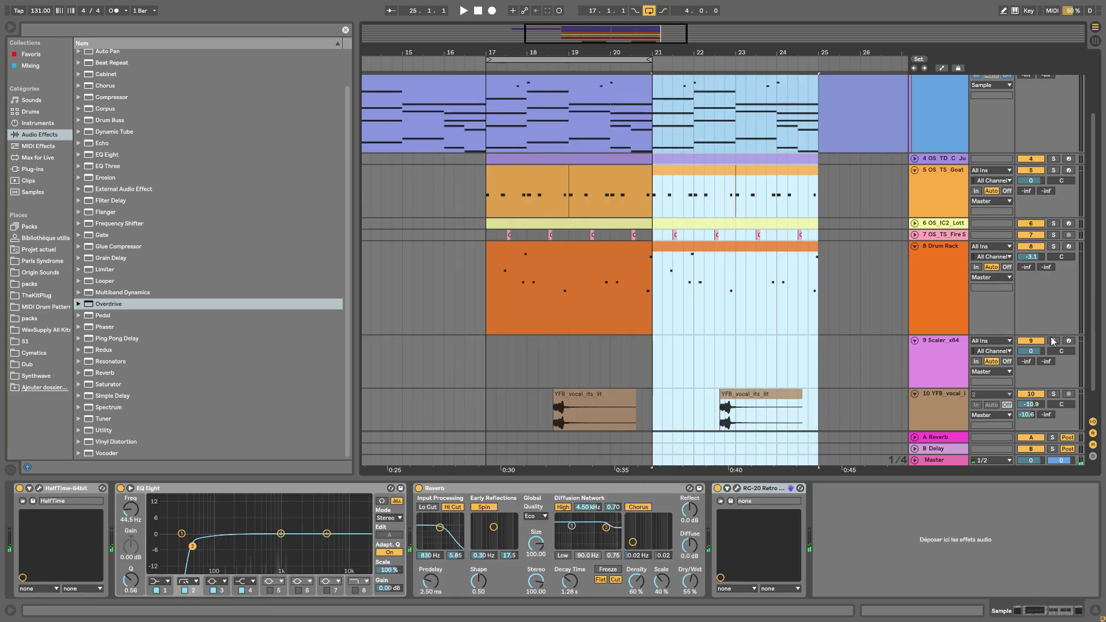
# Add an EQ Three after the Drum Rack's Overdrive and cut its high gain to -35.6 dB
pyautogui.click(950, 253)
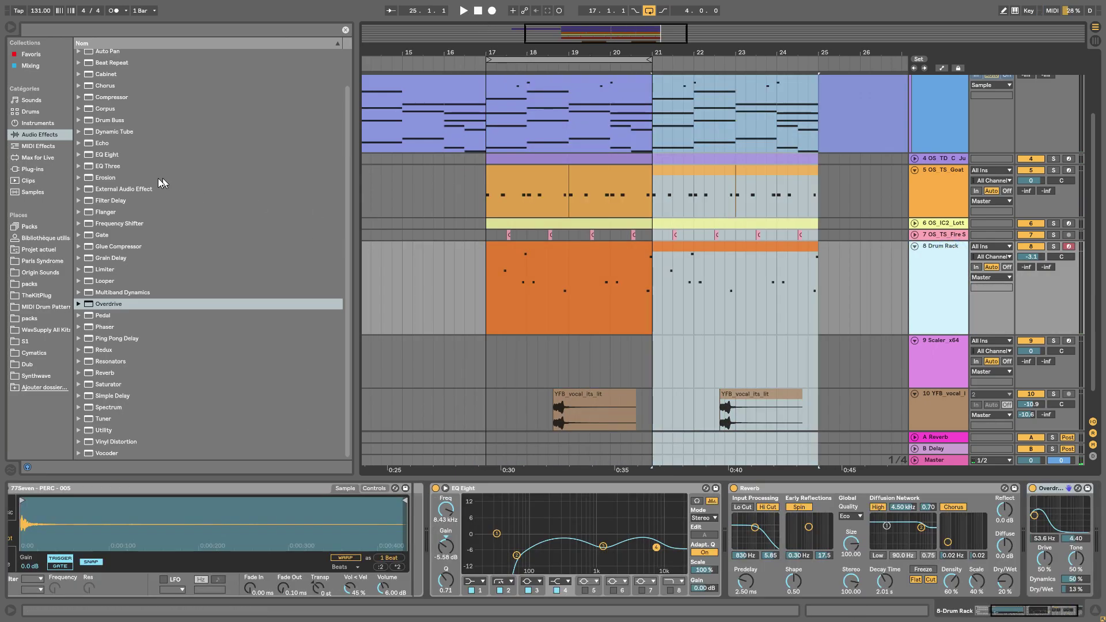
pyautogui.click(109, 156)
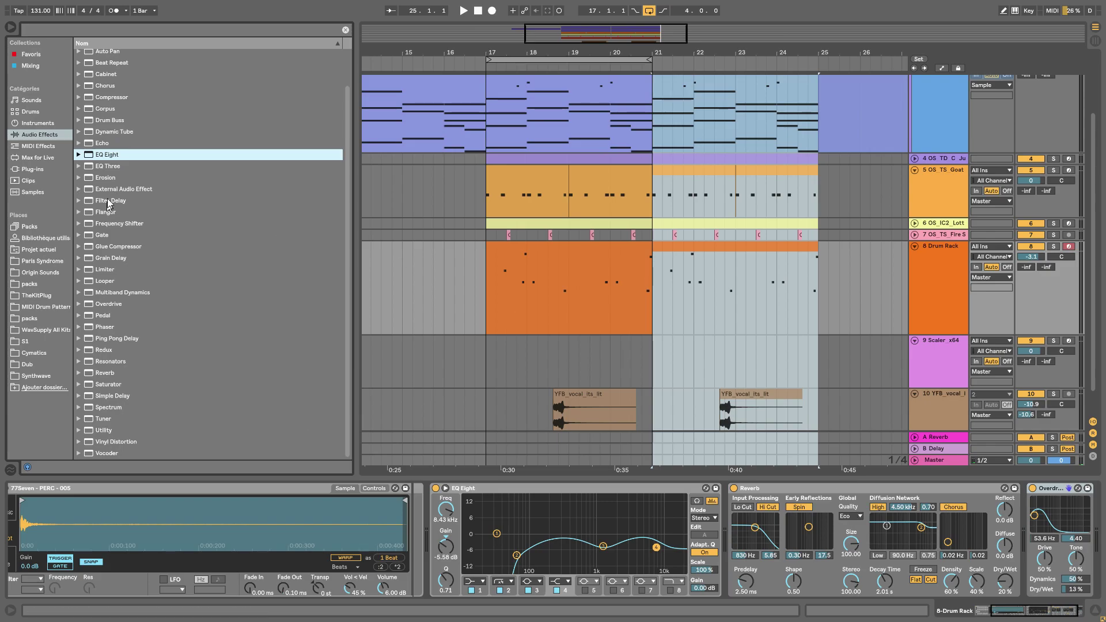
pyautogui.click(110, 166)
pyautogui.scroll(-3, 1054, 541)
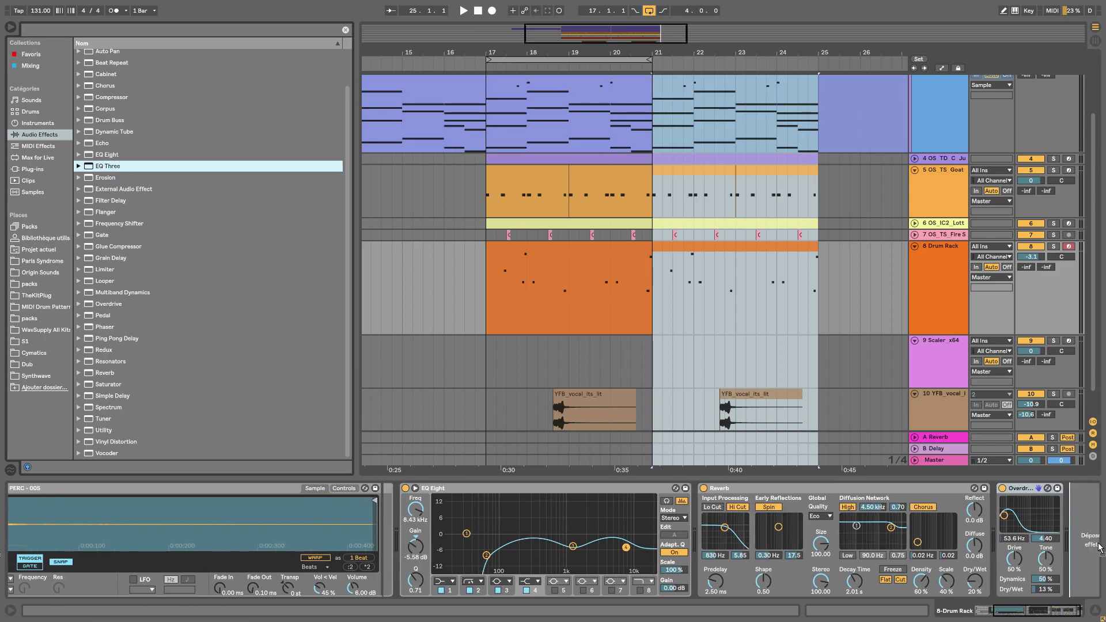
pyautogui.press('Return')
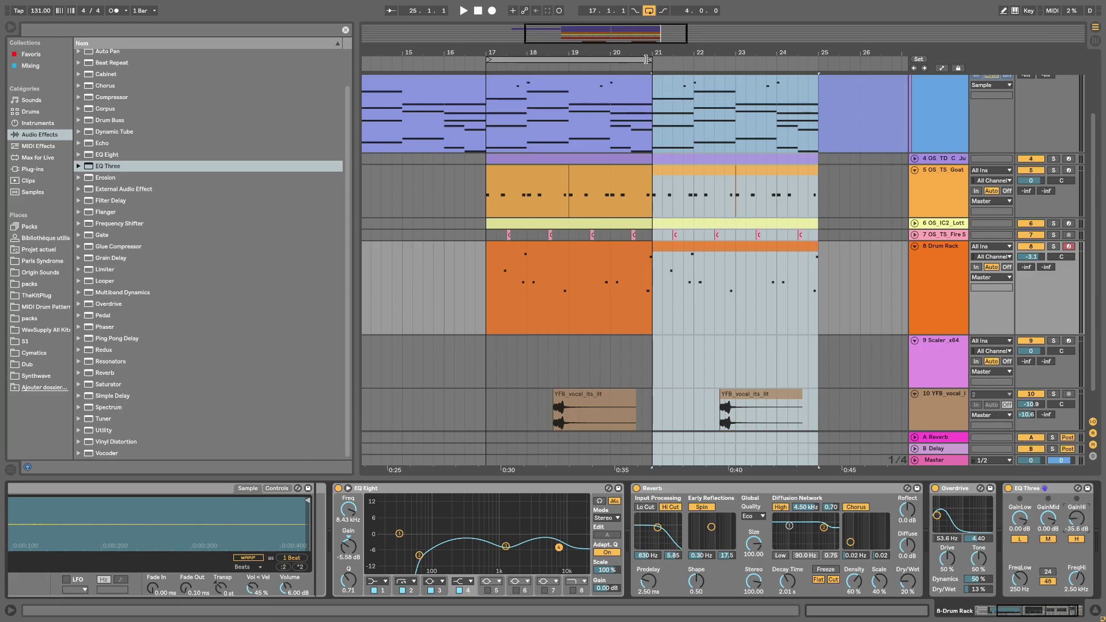
# Extend the arrangement loop to eight bars from bar 17 and play the beat
pyautogui.moveTo(646, 59); pyautogui.dragTo(816, 60)
pyautogui.press('space')
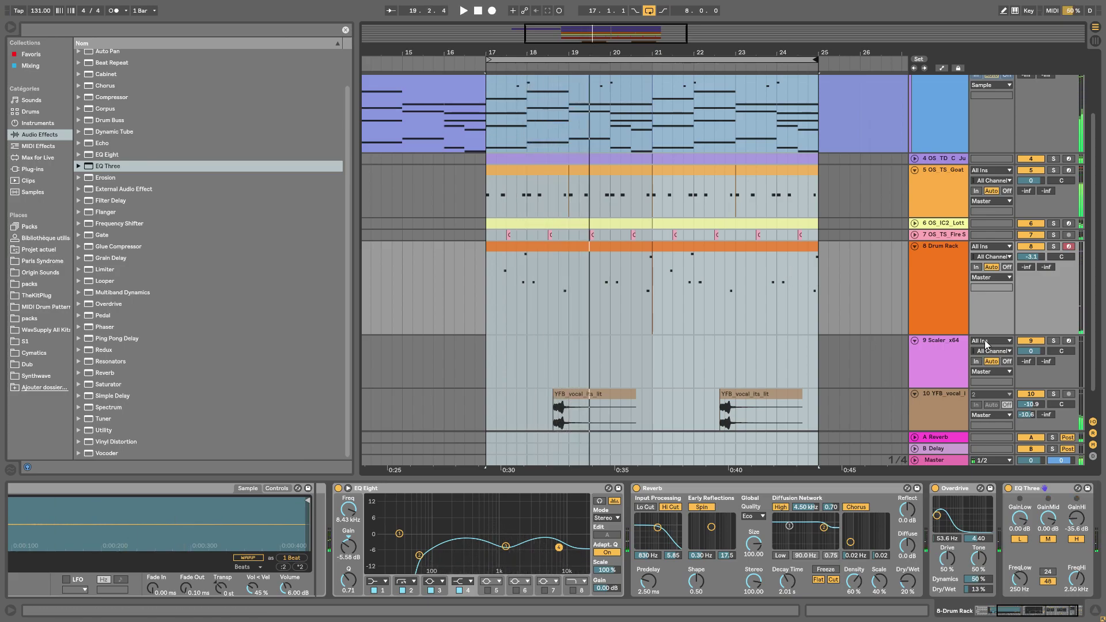
# Add a Glue Compressor after the Drum Rack's EQ Three with soft clip, 4.60 dB makeup and -6.03 dB threshold, and audition it
pyautogui.moveTo(123, 247); pyautogui.dragTo(1081, 525)
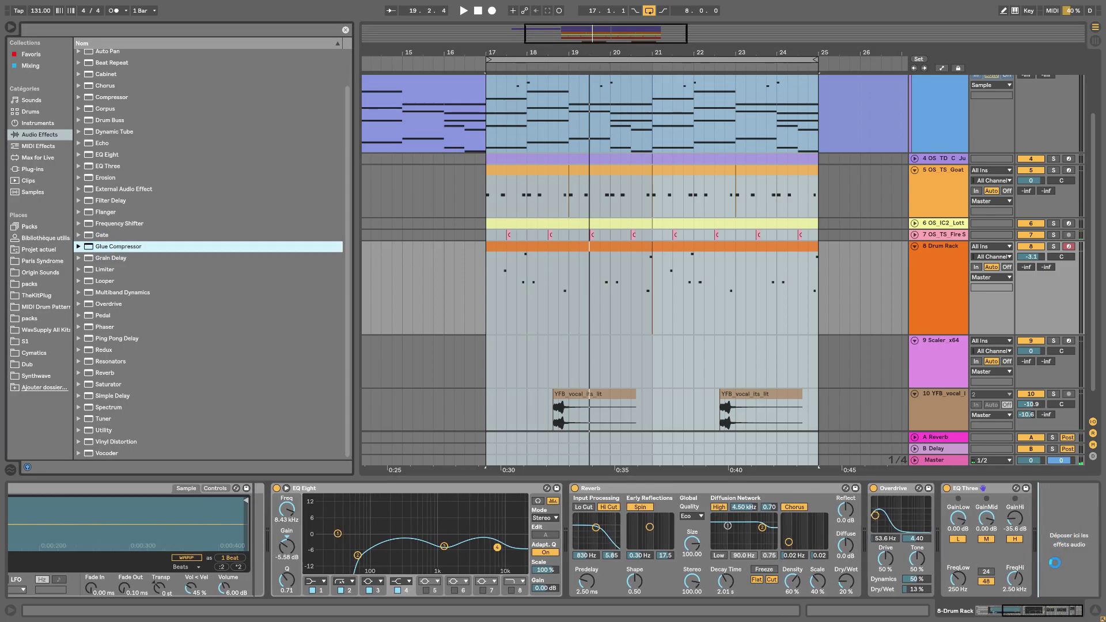
pyautogui.moveTo(1028, 528); pyautogui.dragTo(1031, 535)
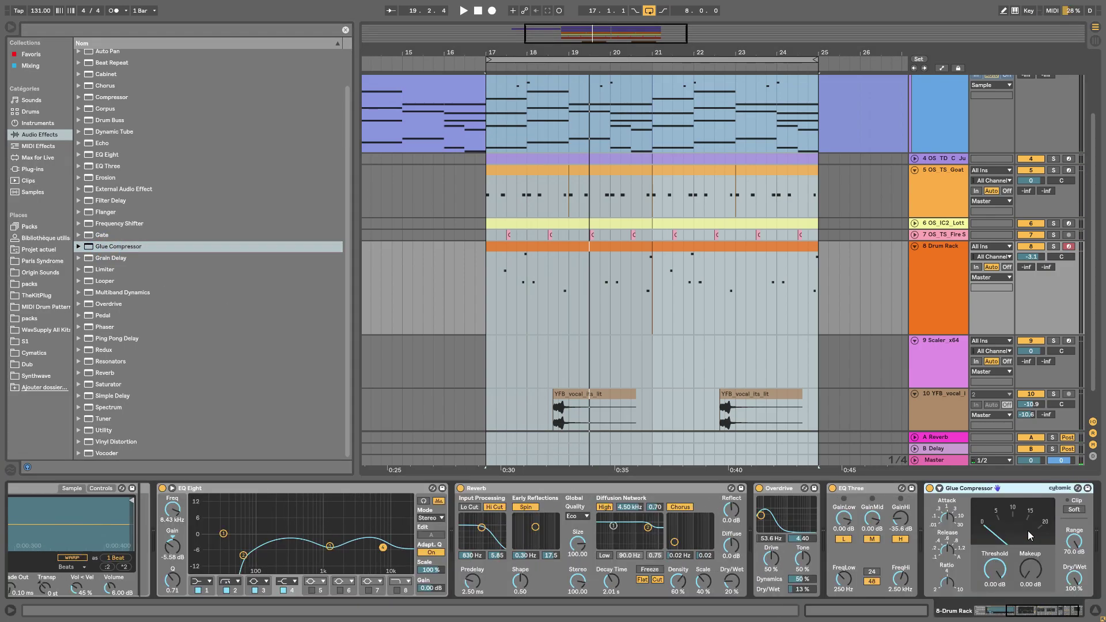
pyautogui.click(1069, 512)
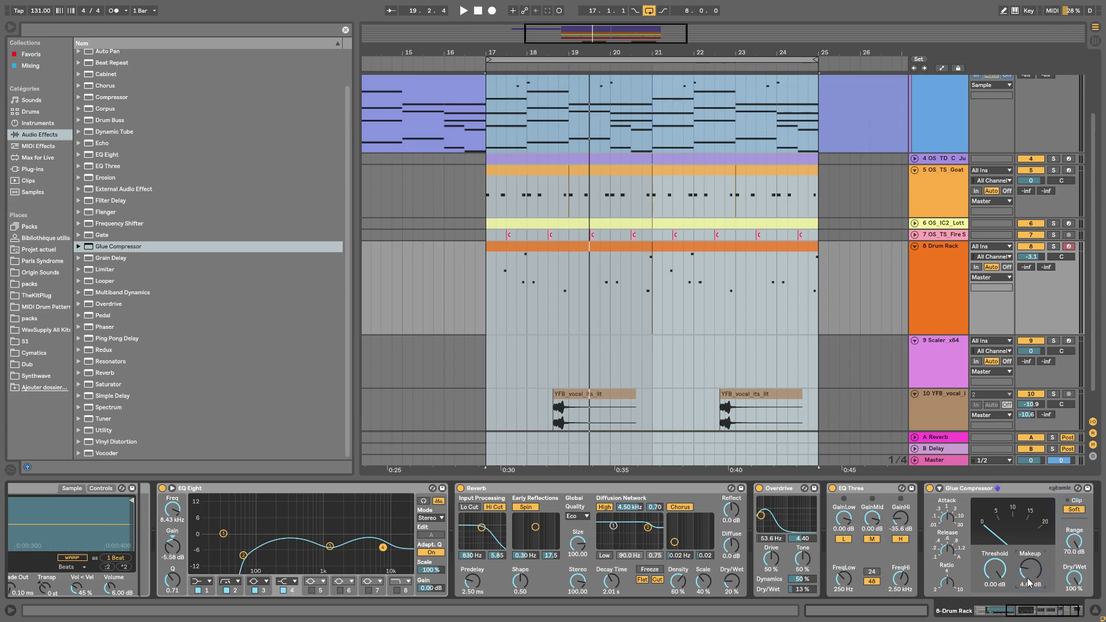
pyautogui.press('space')
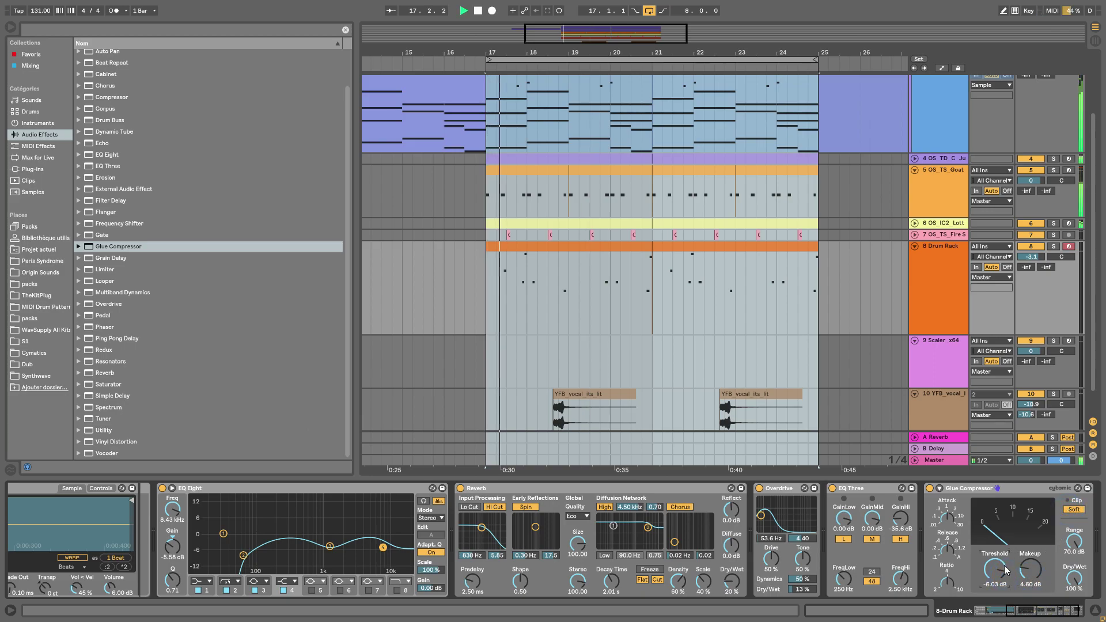
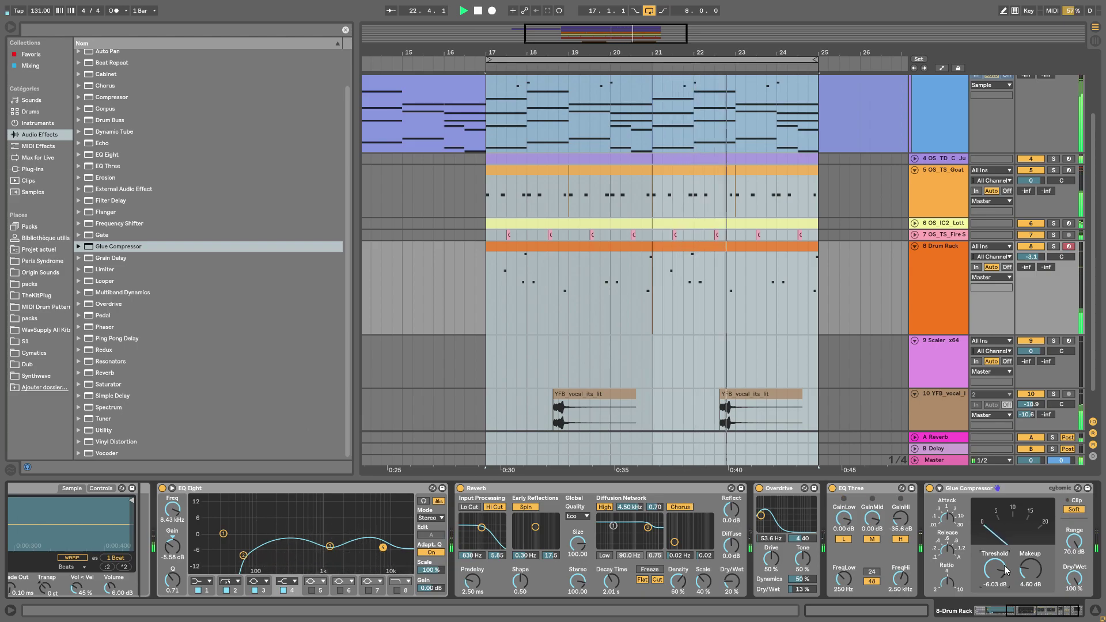
pyautogui.click(830, 385)
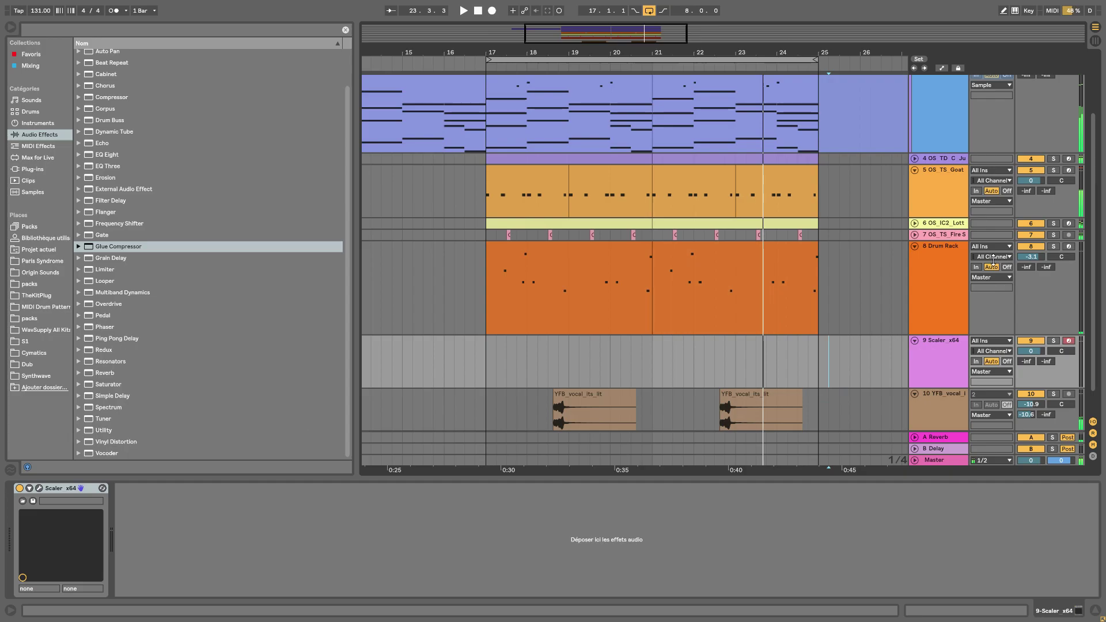
pyautogui.click(928, 247)
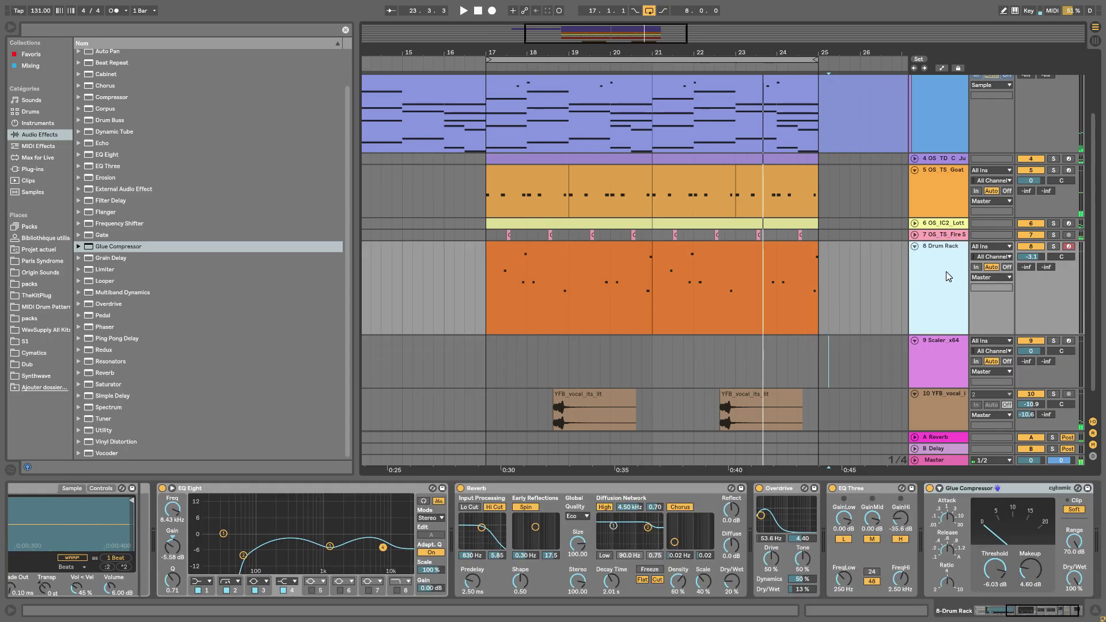
pyautogui.hotkey('ctrl', 'shift', 't')
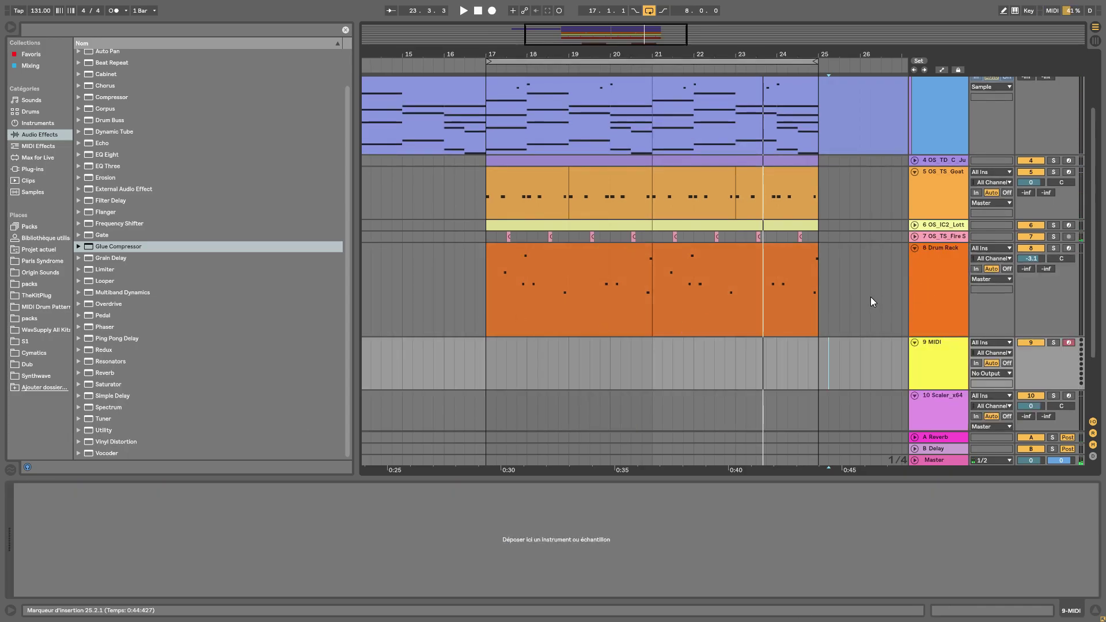
pyautogui.hotkey('ctrl', 'z')
# Insert an audio track below the Drum Rack track and search the browser for "open hat"
pyautogui.click(928, 252)
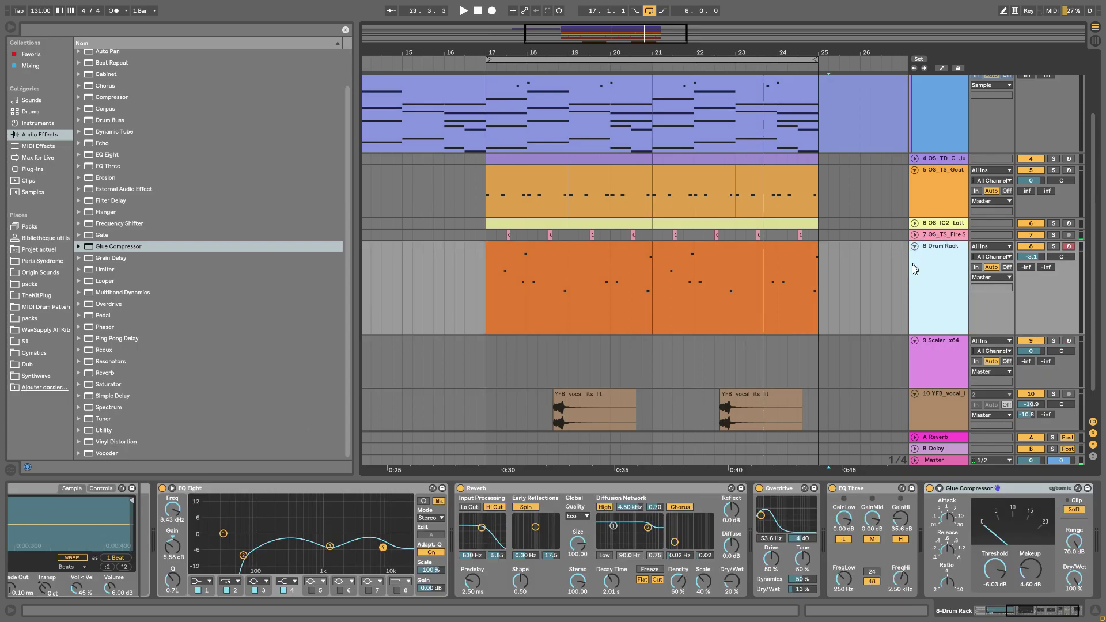
pyautogui.hotkey('ctrl', 't')
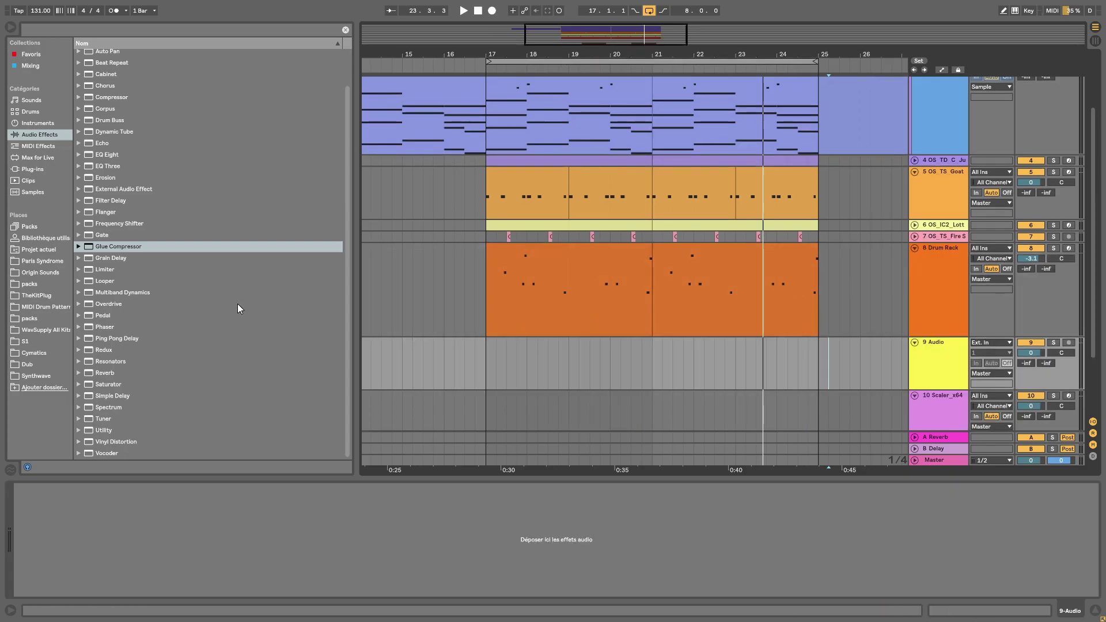
pyautogui.click(95, 40)
pyautogui.click(95, 29)
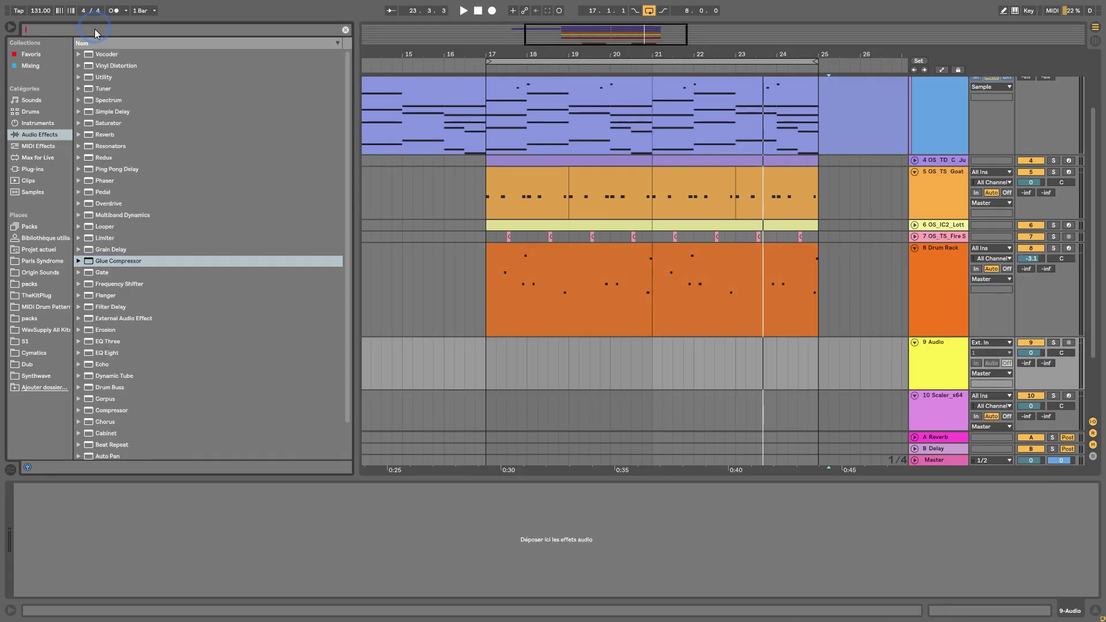
pyautogui.write('open hat')
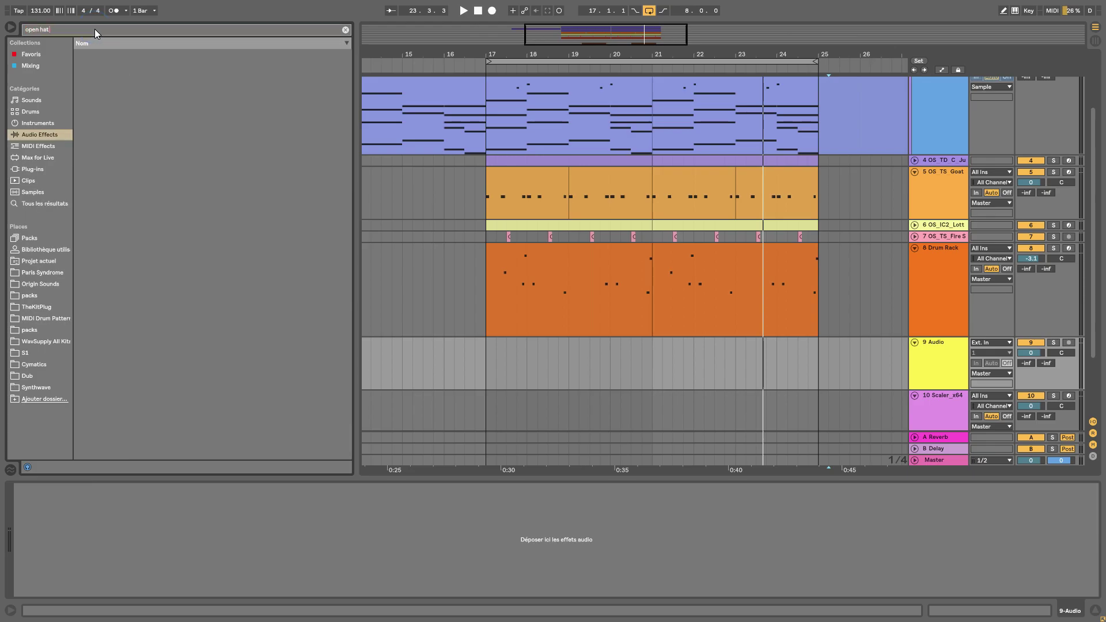
# Audition the Juice open hi-hats in TheKitPlug and place Juice - (HiHat Open) 002.wav at 20.3.1 on the new audio track
pyautogui.click(25, 297)
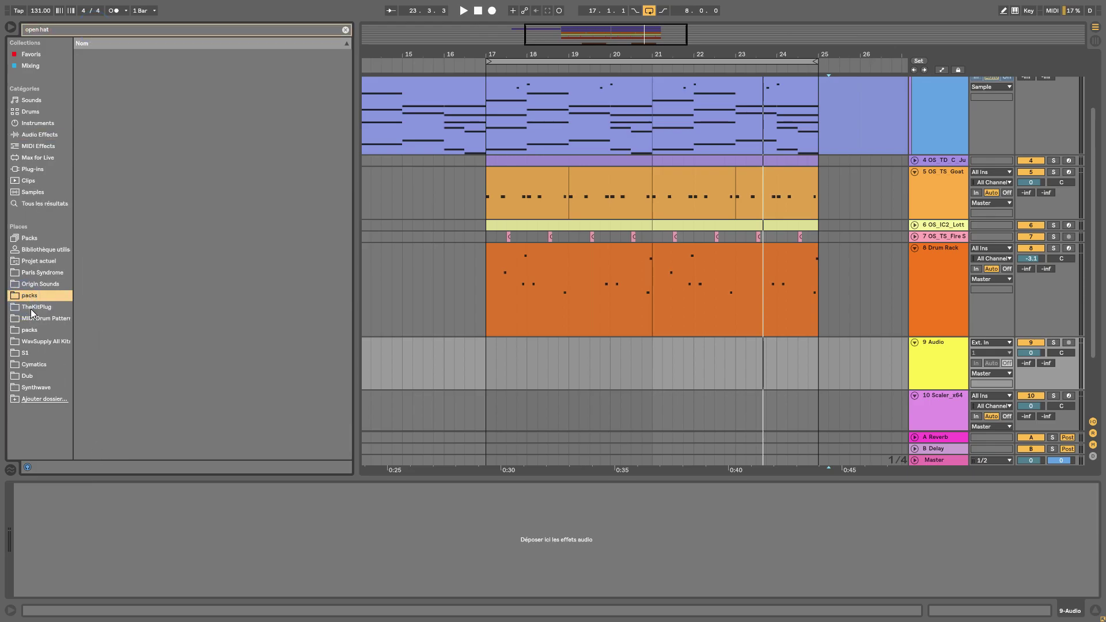
pyautogui.click(30, 308)
pyautogui.click(128, 215)
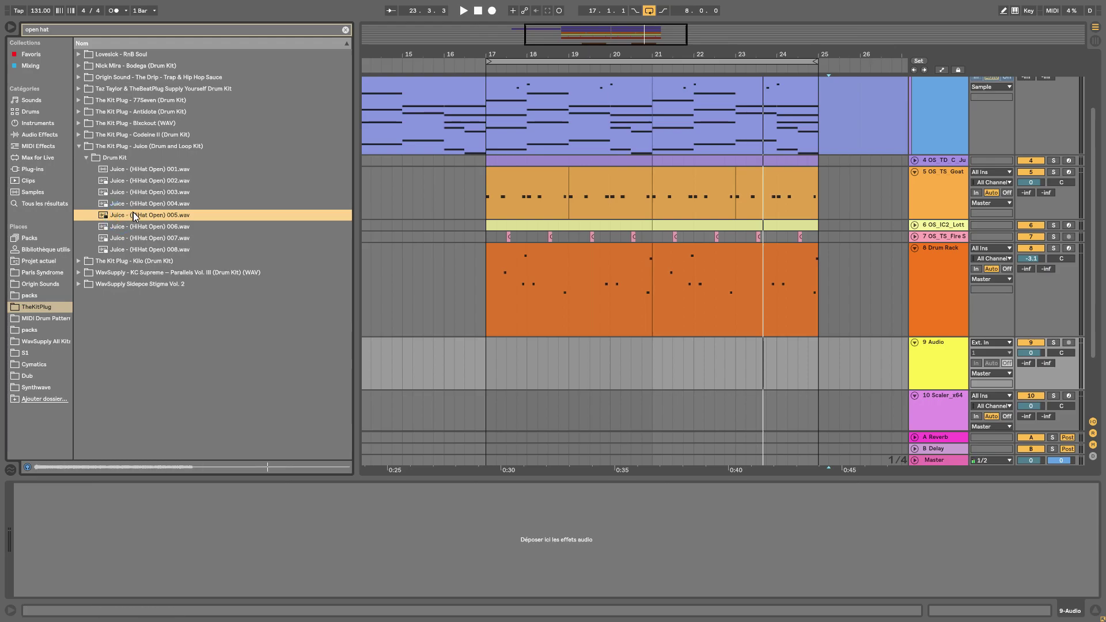
pyautogui.click(123, 202)
pyautogui.click(125, 190)
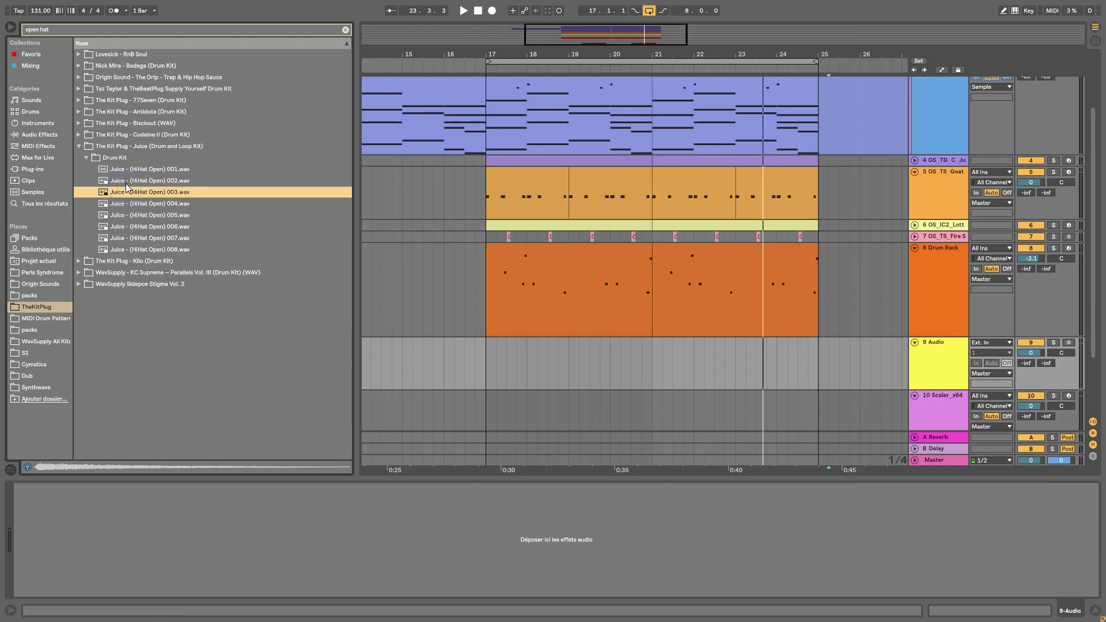
pyautogui.click(123, 181)
pyautogui.moveTo(126, 183); pyautogui.dragTo(630, 358)
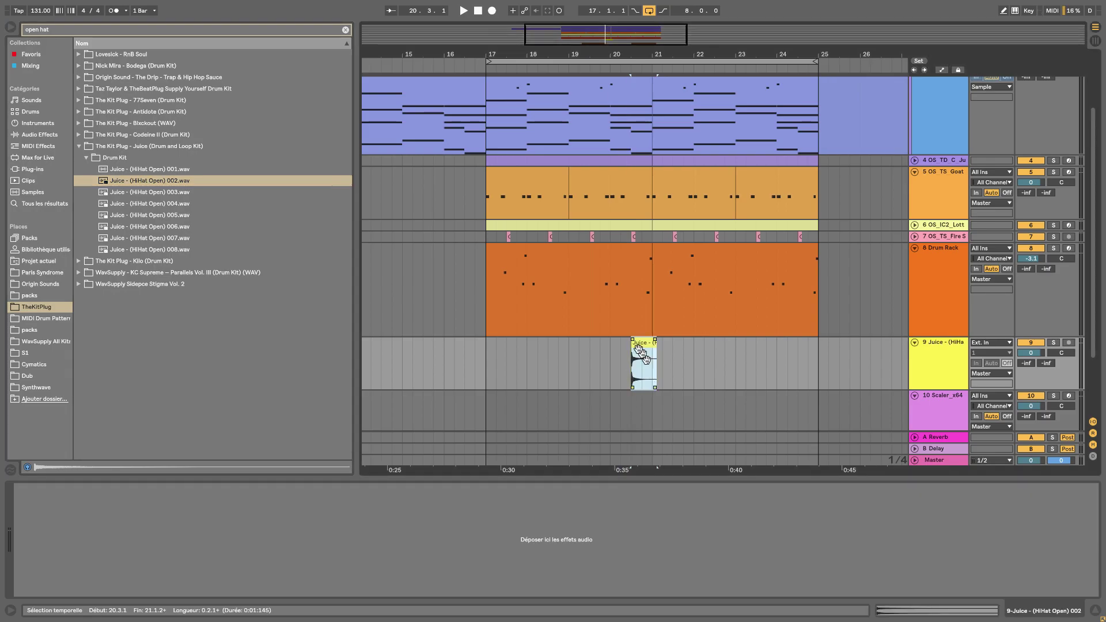
# Move the open hat to 20.4.1, repeat it four bars further on, and trim both clips at the ends of their four-bar phrases
pyautogui.moveTo(641, 345); pyautogui.dragTo(484, 366)
pyautogui.hotkey('ctrl', 'f')
pyautogui.click(493, 373)
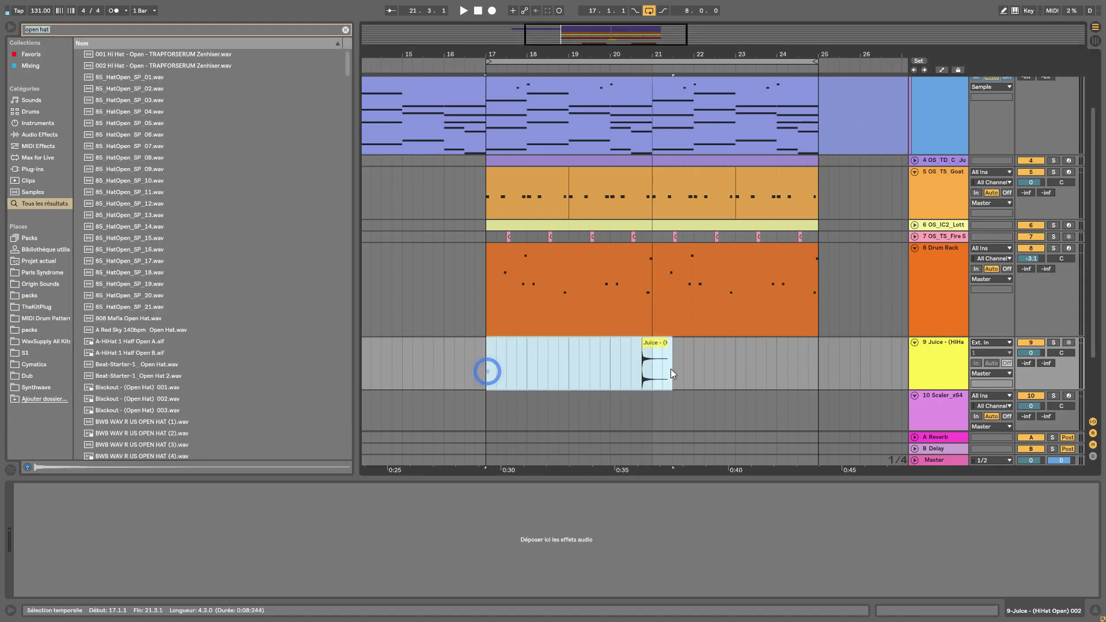
pyautogui.hotkey('ctrl', 'd')
pyautogui.moveTo(696, 370); pyautogui.dragTo(656, 372)
pyautogui.press('Delete')
# Play the beat around the open hat and set its track volume to -3.6 dB
pyautogui.press('space')
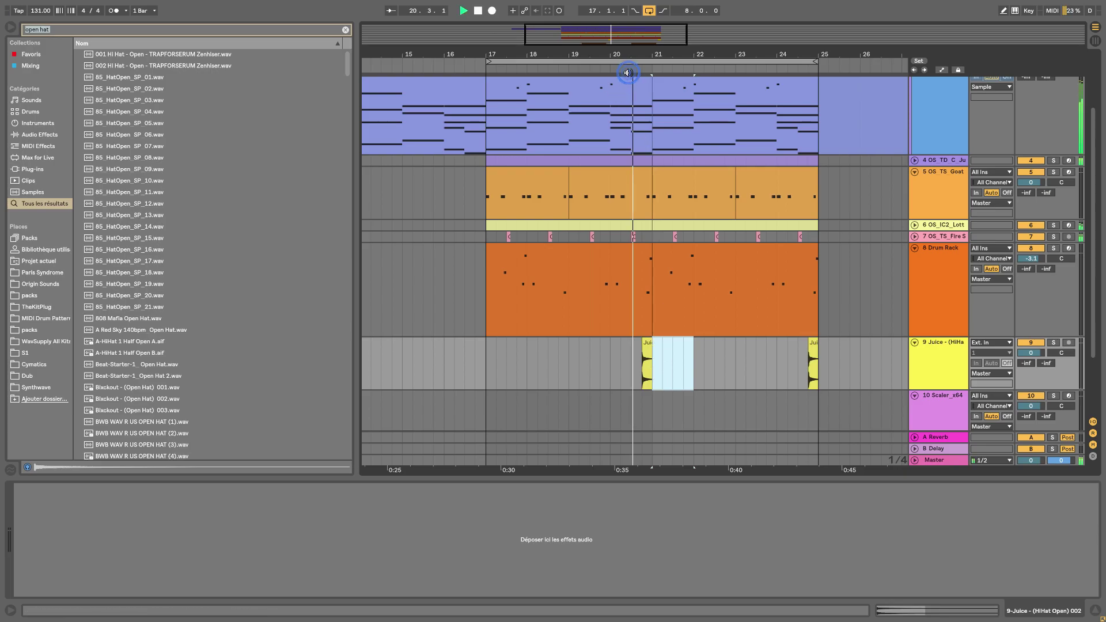
pyautogui.moveTo(1033, 352)
pyautogui.mouseDown()
pyautogui.moveTo(1030, 401)
pyautogui.moveTo(1039, 362)
pyautogui.mouseUp()
pyautogui.click(640, 66)
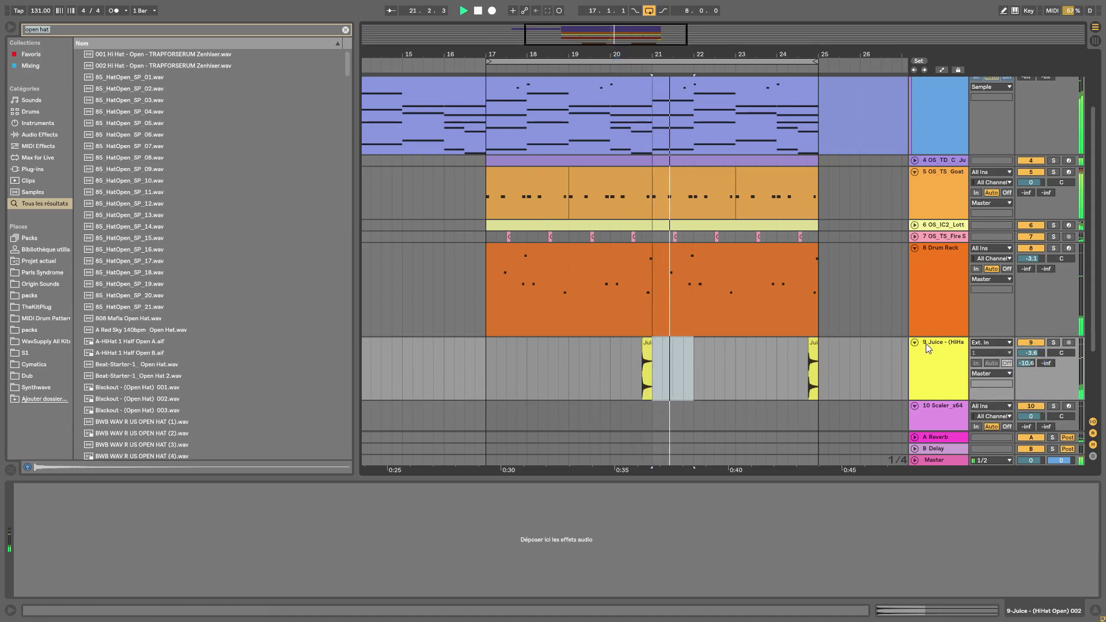
pyautogui.moveTo(1026, 363)
pyautogui.mouseDown()
pyautogui.moveTo(1026, 328)
pyautogui.moveTo(1027, 374)
pyautogui.mouseUp()
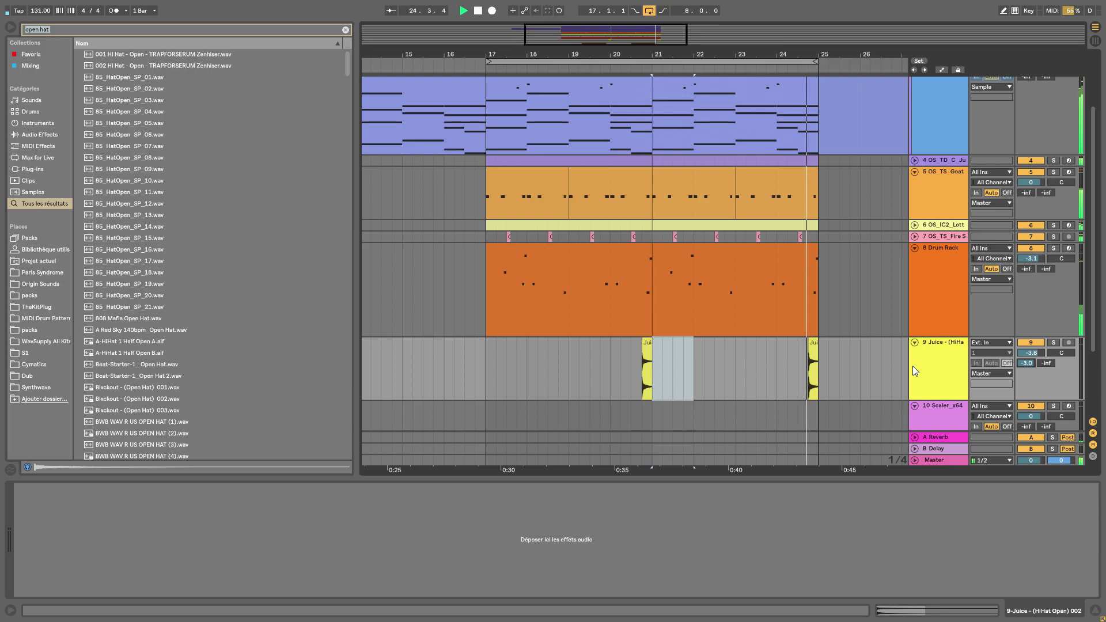
# Fold the open hat track and duplicate the eight-bar section at bar 17 across all tracks to bar 25
pyautogui.click(914, 342)
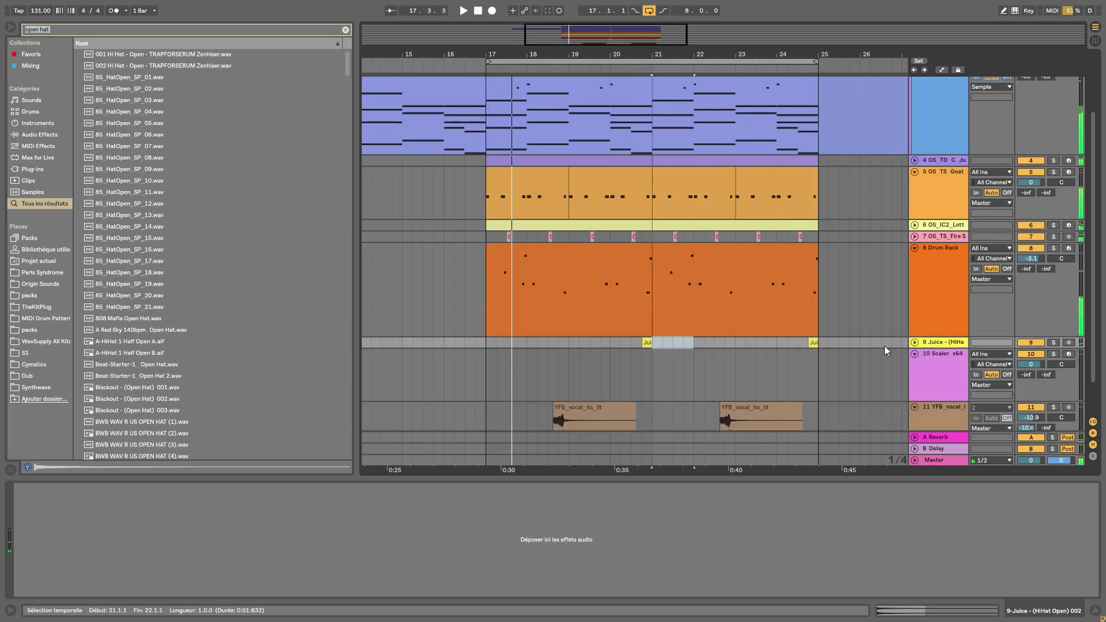
pyautogui.scroll(3, 870, 355)
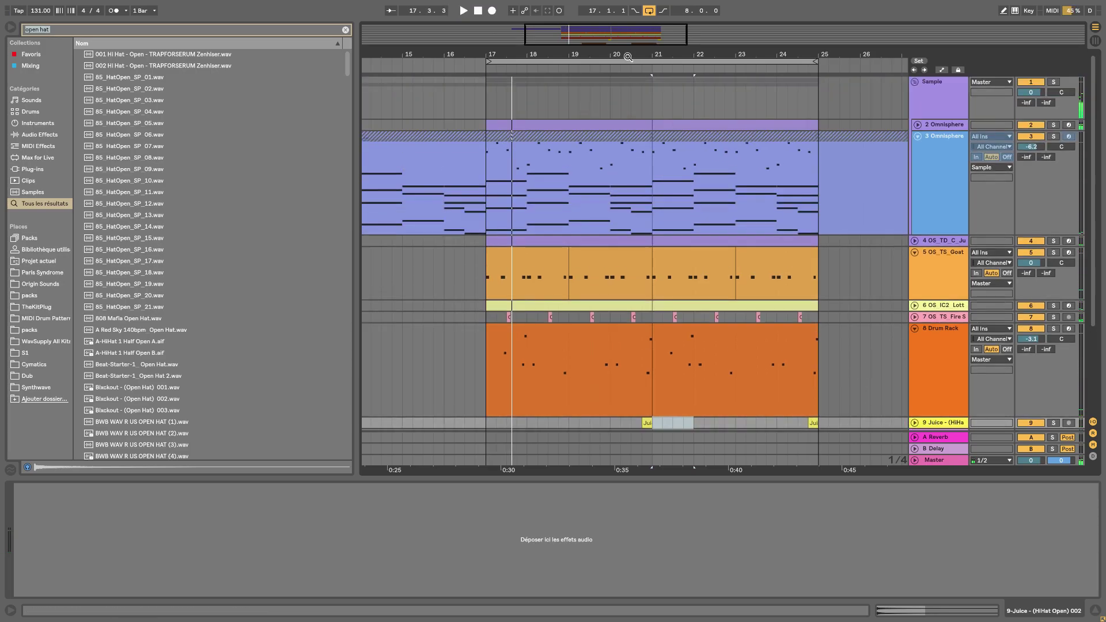
pyautogui.moveTo(628, 57); pyautogui.dragTo(630, 49)
pyautogui.scroll(-5, 699, 394)
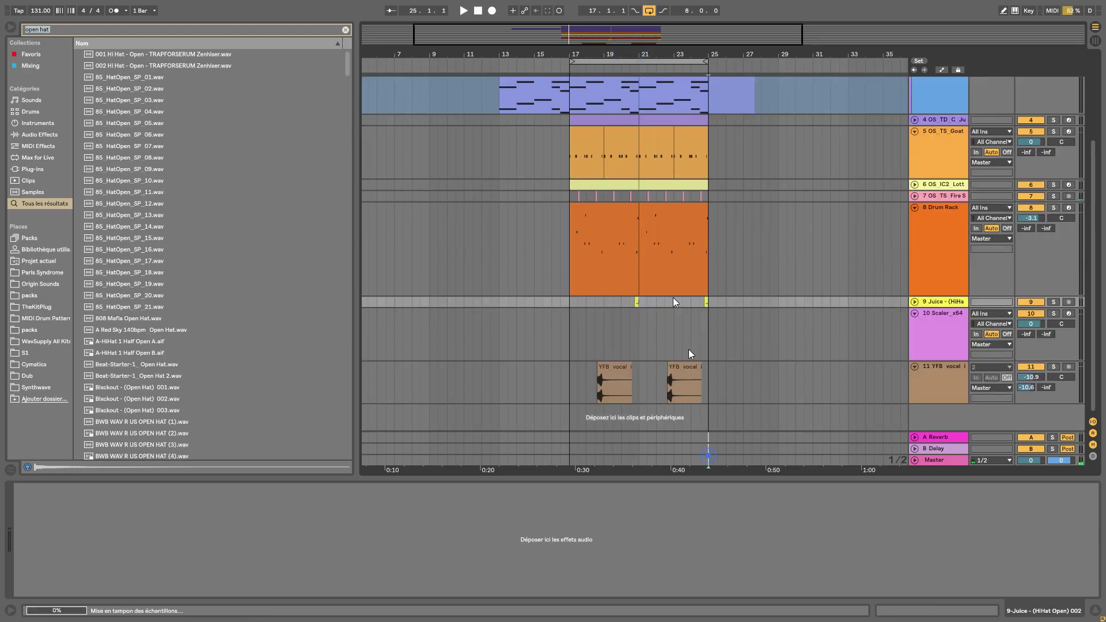
pyautogui.click(599, 61)
pyautogui.hotkey('ctrl', 'd')
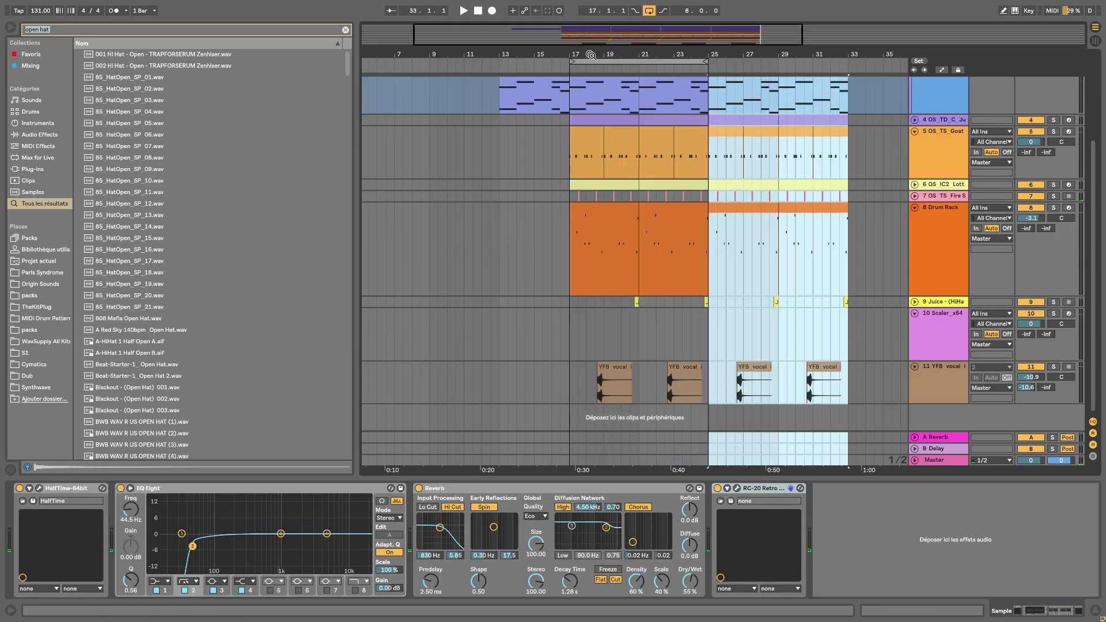
pyautogui.scroll(4, 944, 153)
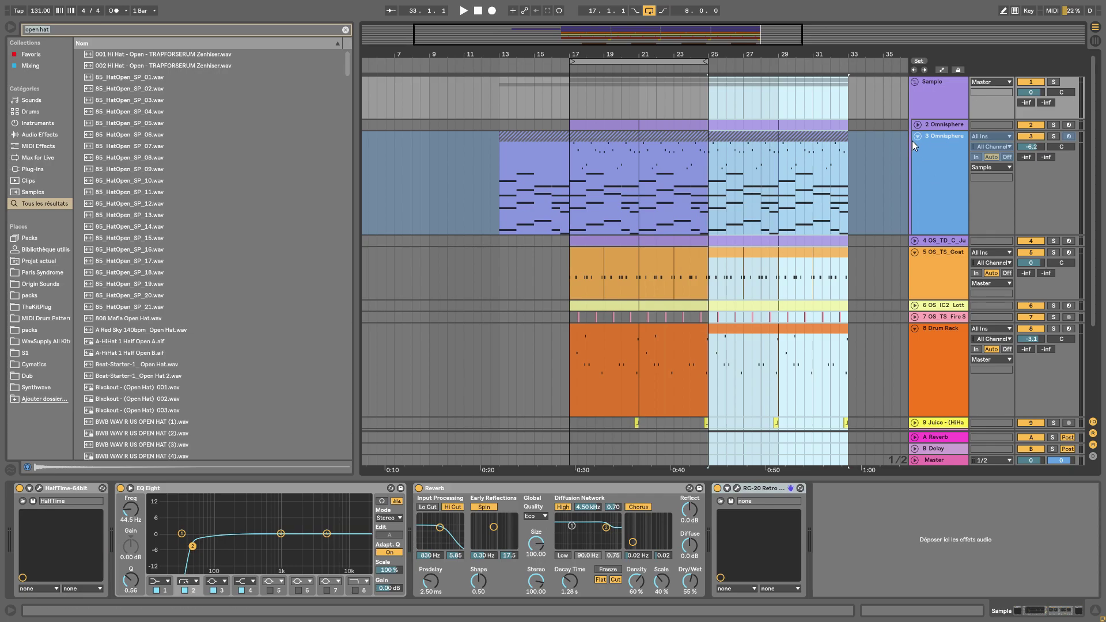
pyautogui.click(917, 137)
pyautogui.doubleClick(939, 81)
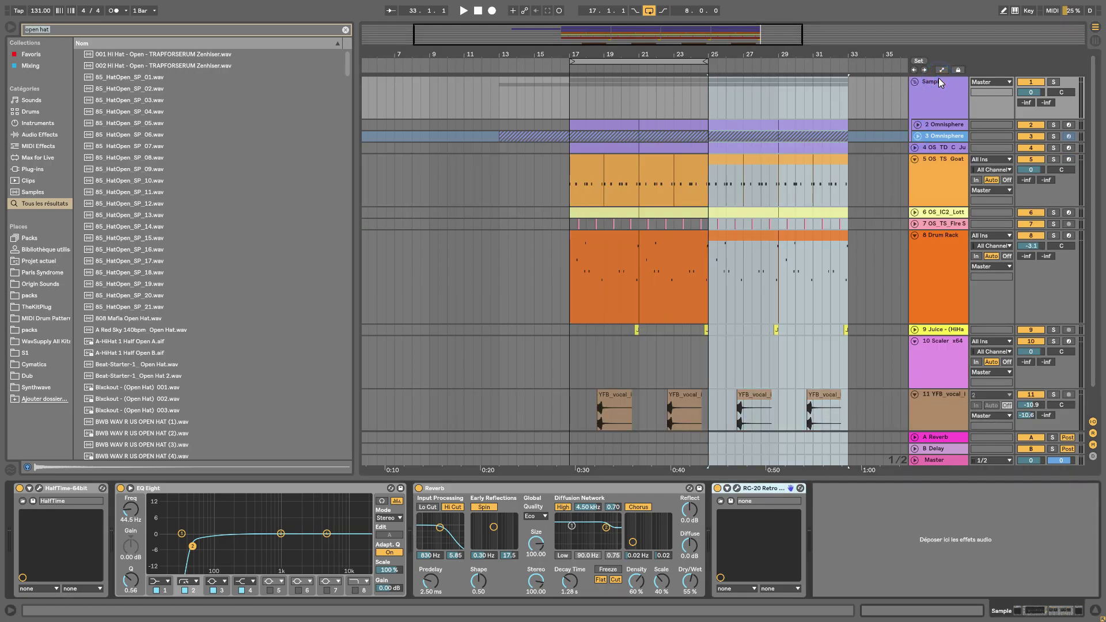
pyautogui.click(921, 136)
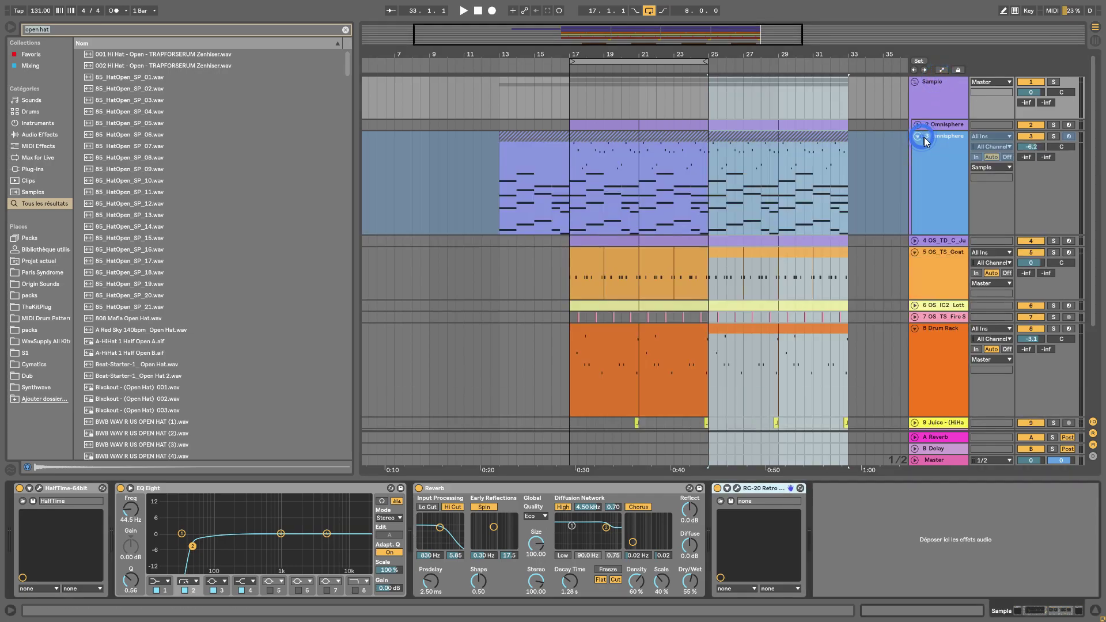
# Insert a new MIDI track directly below the frozen Omnisphere melody track inside the Sample group
pyautogui.click(930, 137)
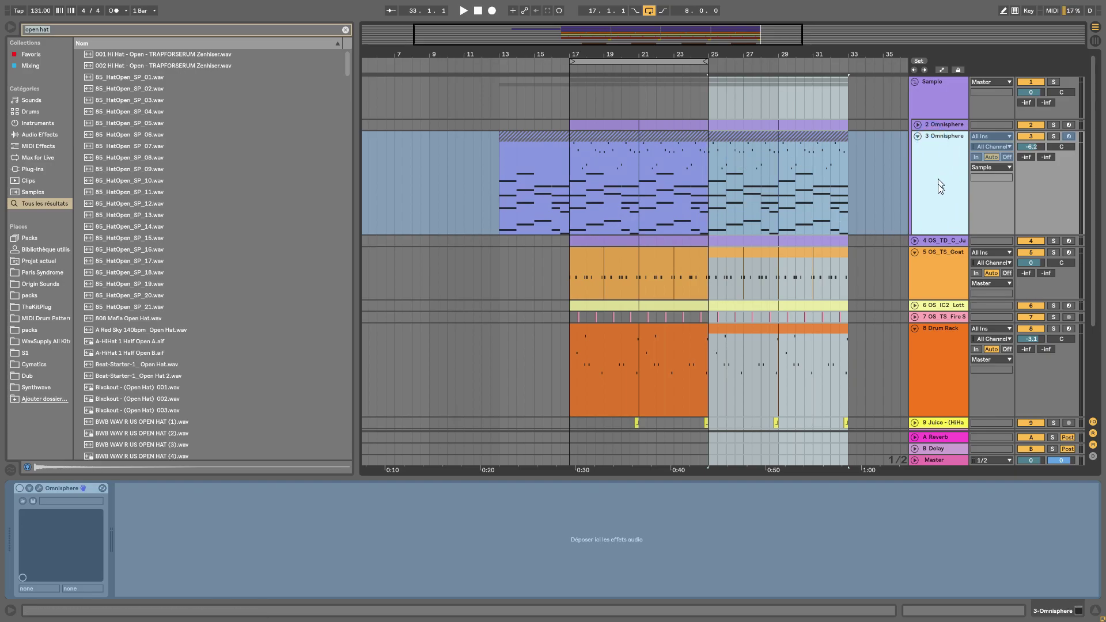
pyautogui.scroll(-2, 943, 205)
pyautogui.scroll(2, 951, 130)
pyautogui.hotkey('ctrl', 'shift', 't')
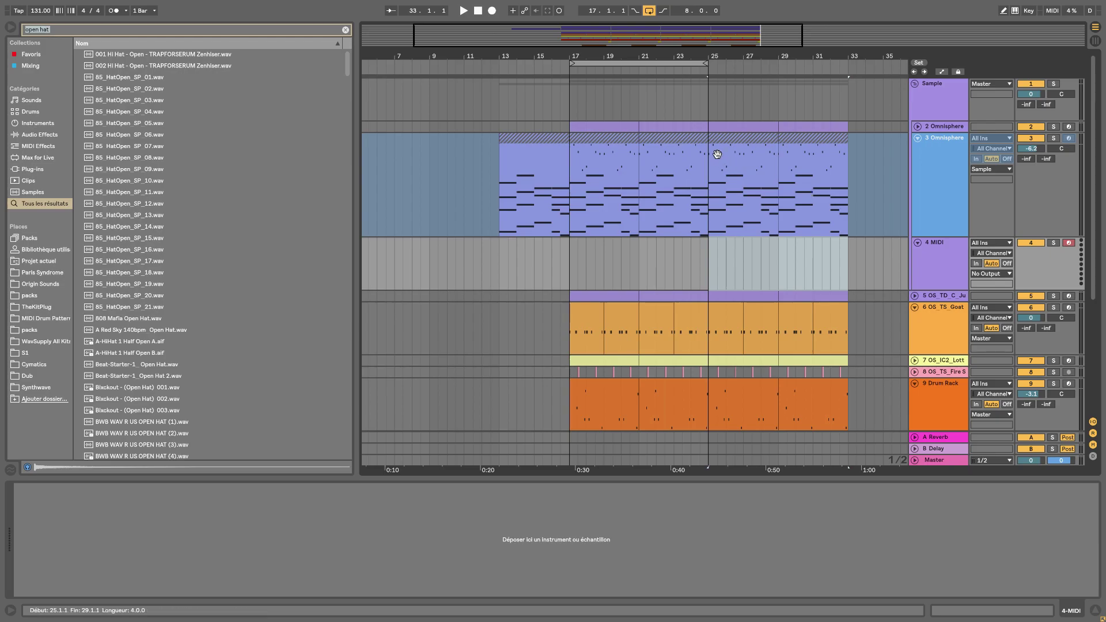
# Duplicate the frozen Omnisphere melody track and move the copy out of the Sample group to the top of the arrangement
pyautogui.click(664, 153)
pyautogui.click(927, 135)
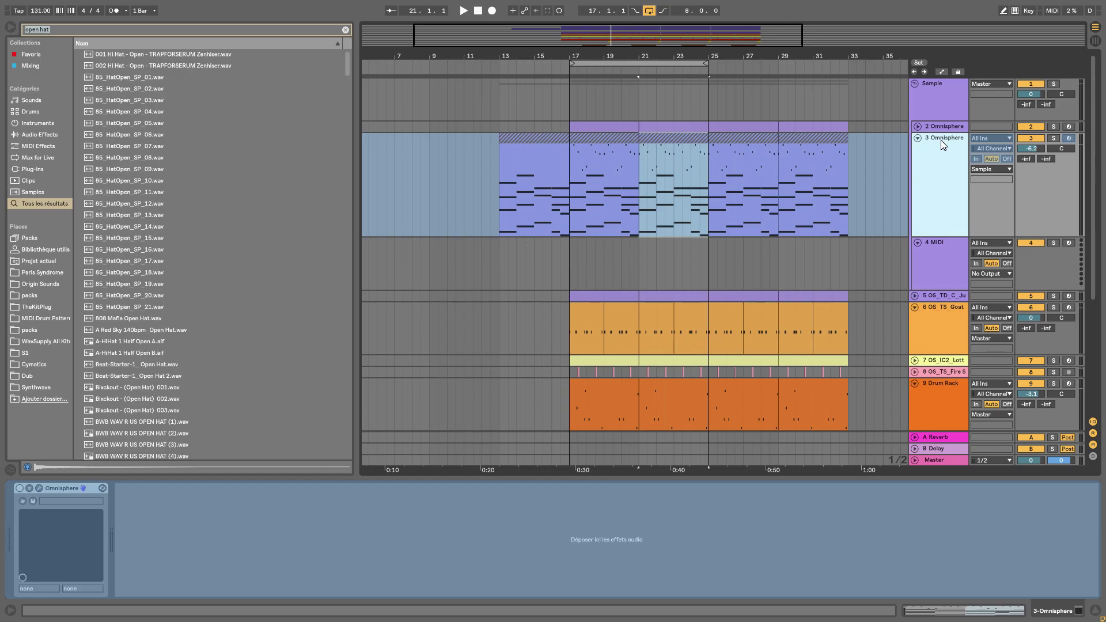
pyautogui.hotkey('ctrl', 'd')
pyautogui.scroll(-2, 925, 190)
pyautogui.moveTo(938, 183); pyautogui.dragTo(940, 333)
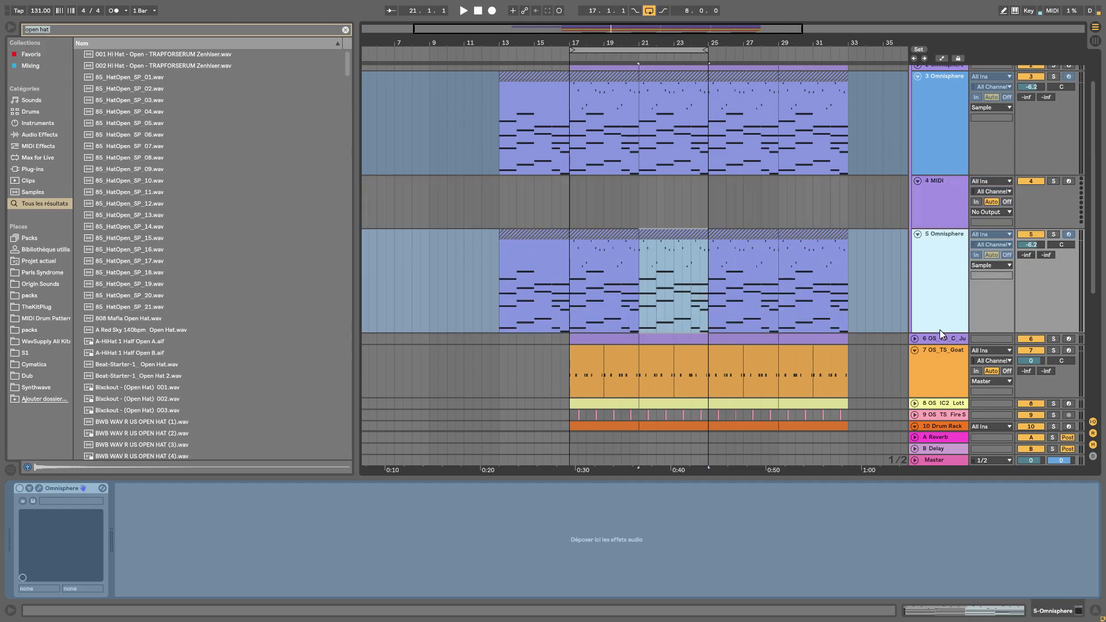
pyautogui.scroll(2, 929, 239)
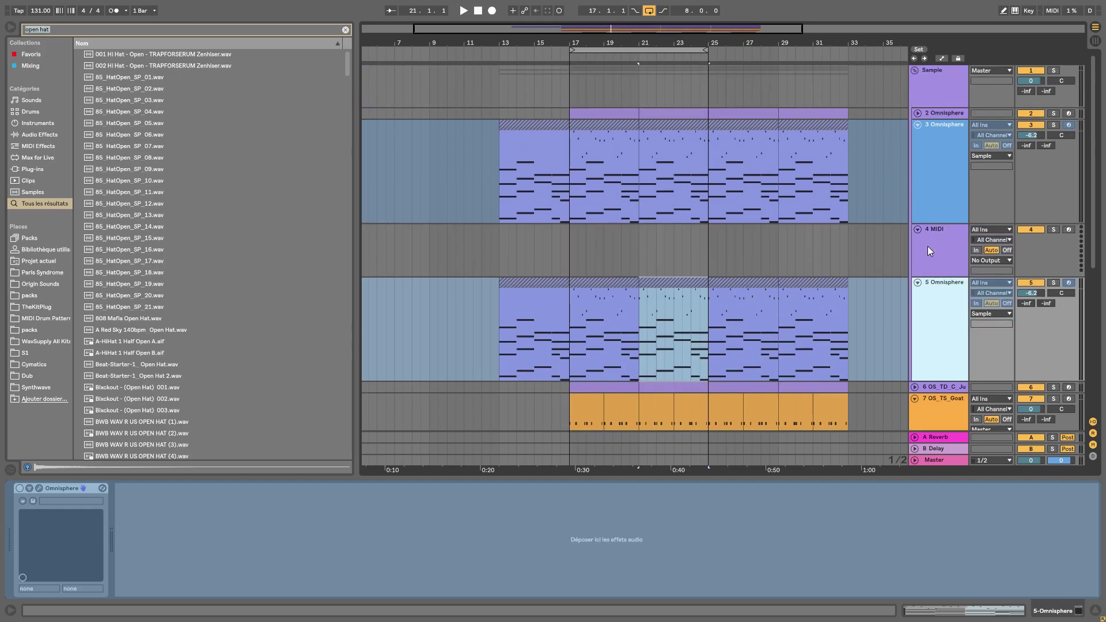
pyautogui.moveTo(936, 289); pyautogui.dragTo(932, 68)
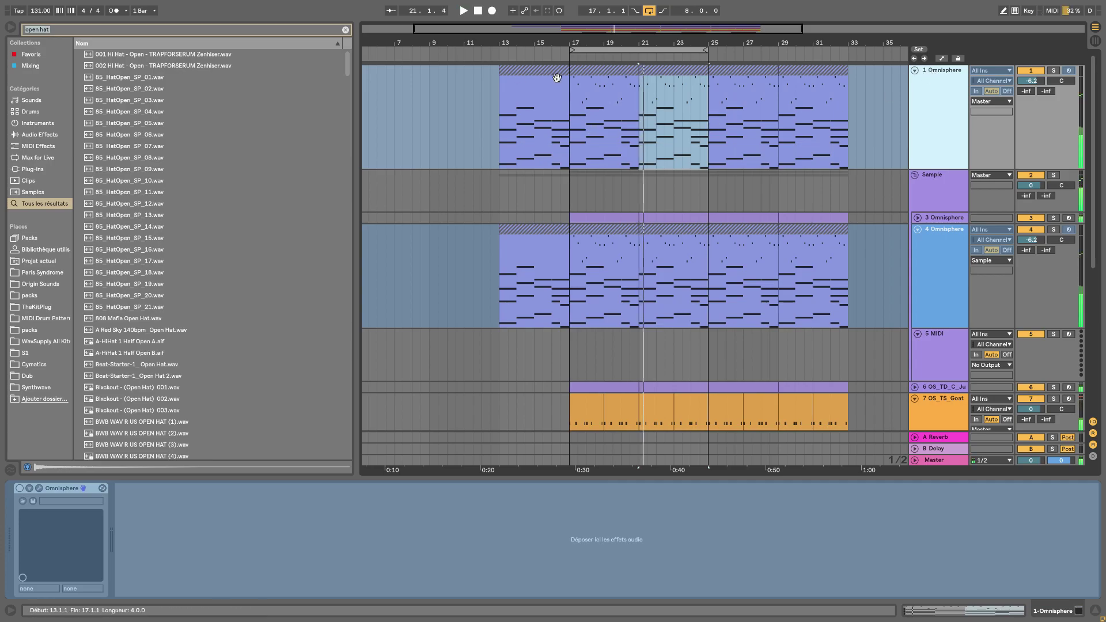
# Open the bar 17 clip on the copied Omnisphere track and unfreeze that track for editing
pyautogui.click(622, 77)
pyautogui.doubleClick(622, 77)
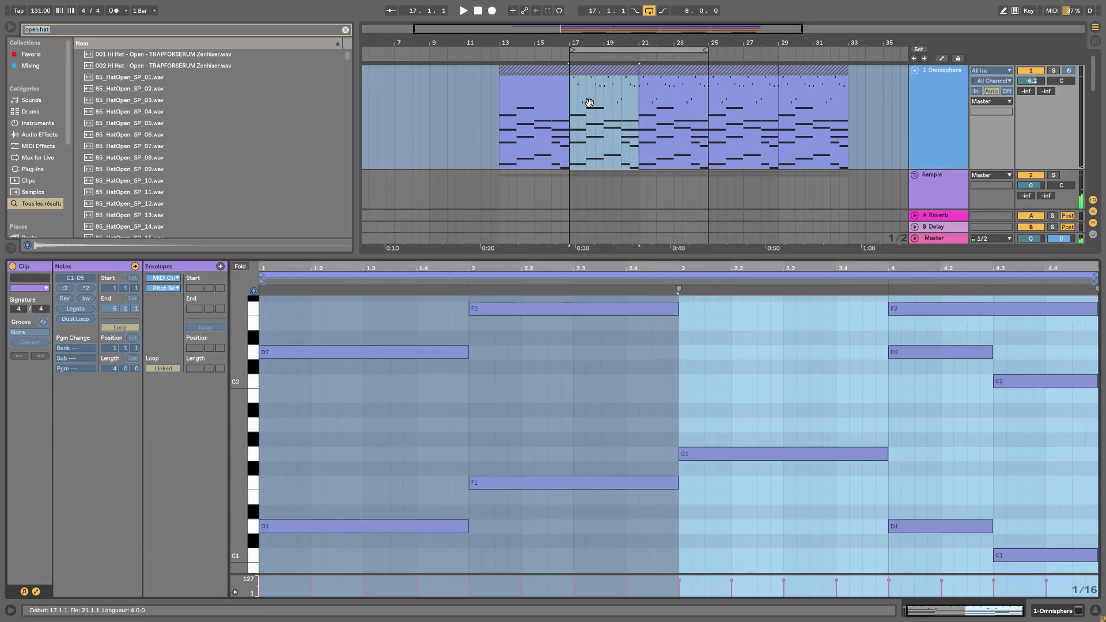
pyautogui.rightClick(941, 71)
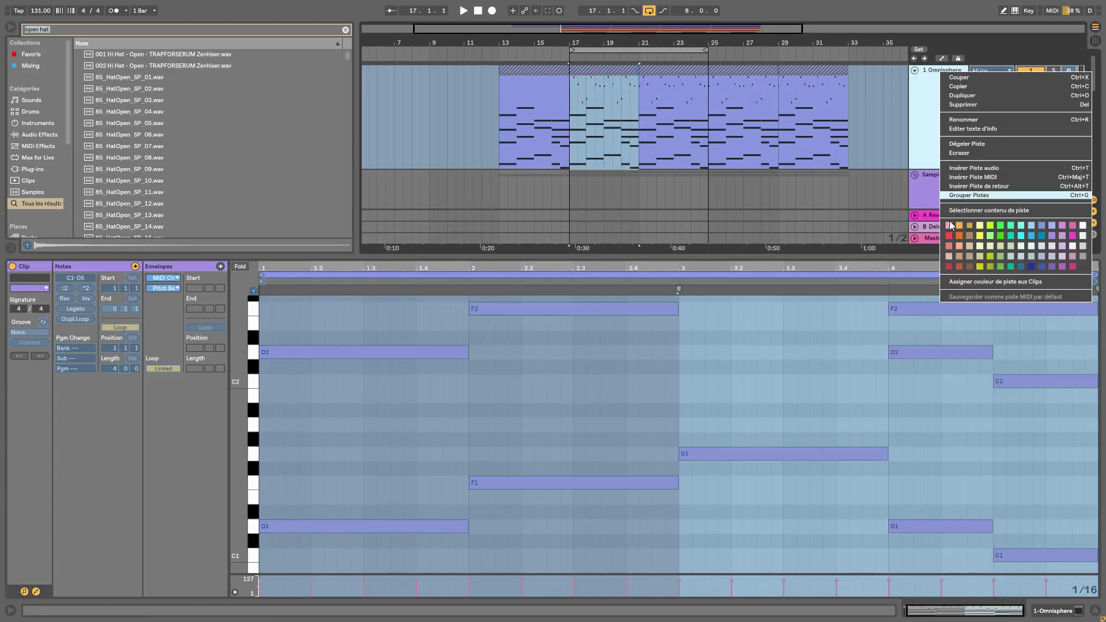
pyautogui.click(976, 142)
# Delete the long mid-register chord notes from the copied bar 17 clip, keeping the short melody notes above and the low bass notes
pyautogui.scroll(10, 770, 479)
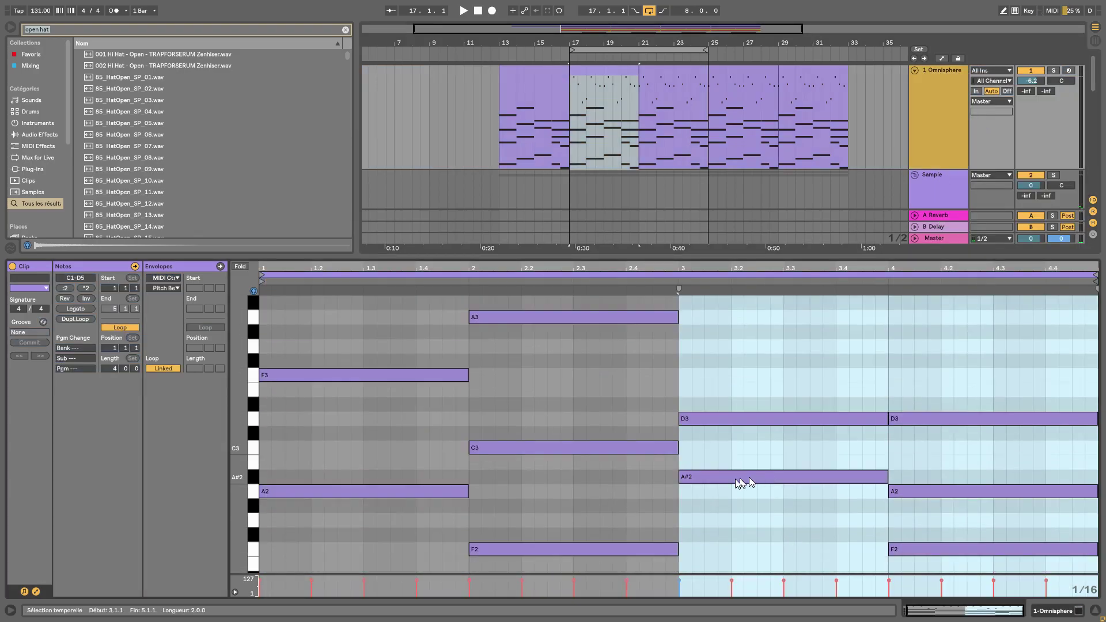
pyautogui.moveTo(353, 498); pyautogui.dragTo(1083, 567)
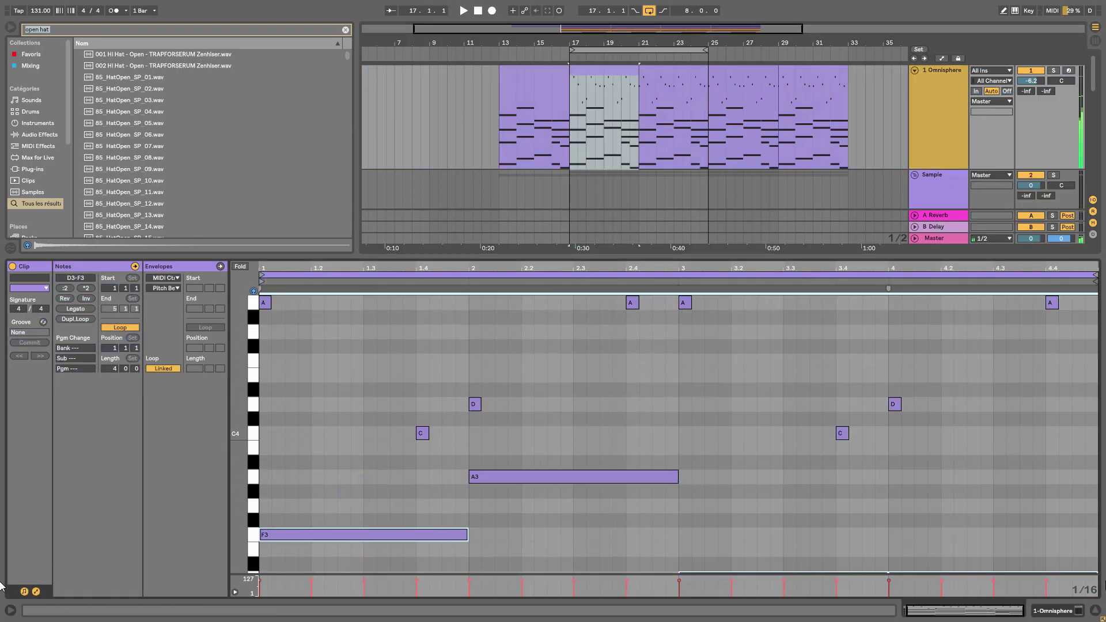
pyautogui.press('Delete')
pyautogui.scroll(-5, 734, 173)
pyautogui.scroll(-5, 698, 485)
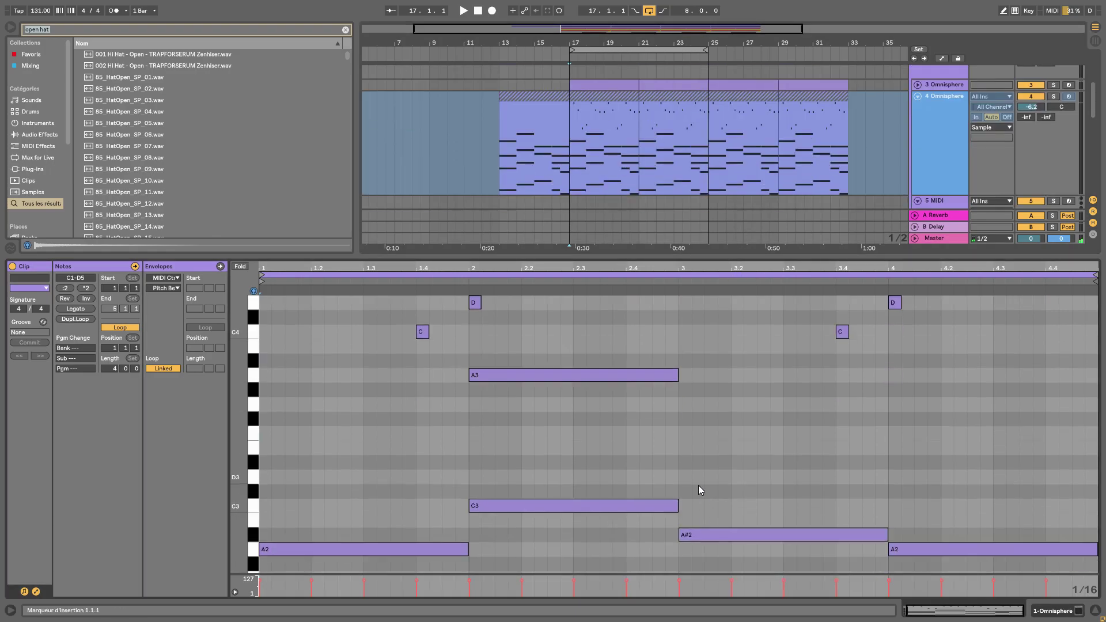
pyautogui.moveTo(349, 374); pyautogui.dragTo(1099, 572)
pyautogui.press('Delete')
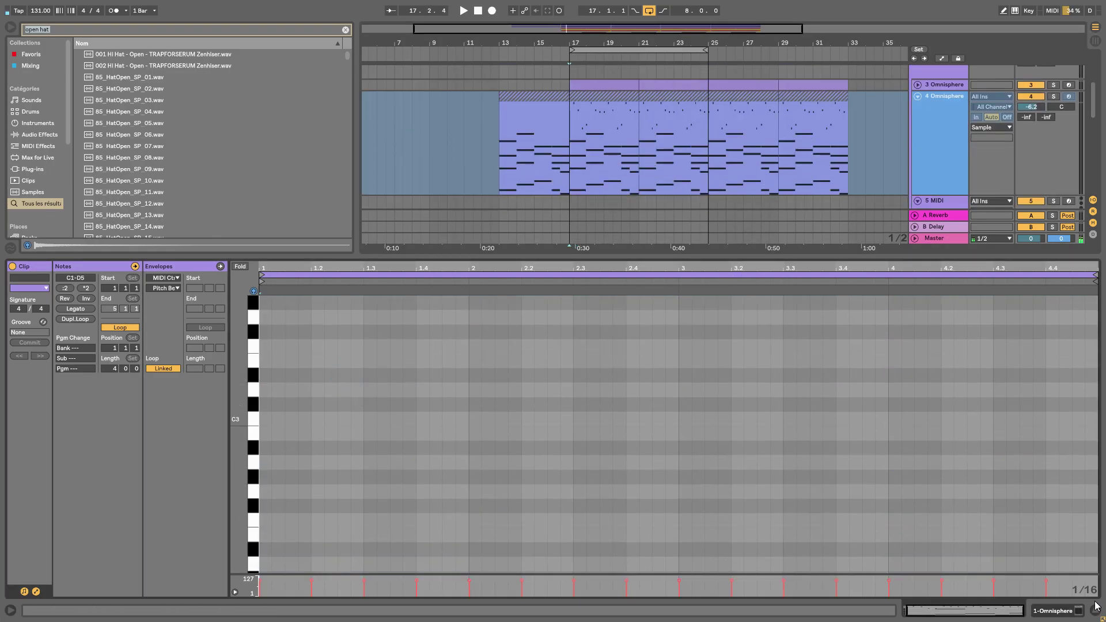
# Fold the note editor to the used pitches and delete the remaining long A3 note in the clip's second bar
pyautogui.click(240, 267)
pyautogui.click(558, 387)
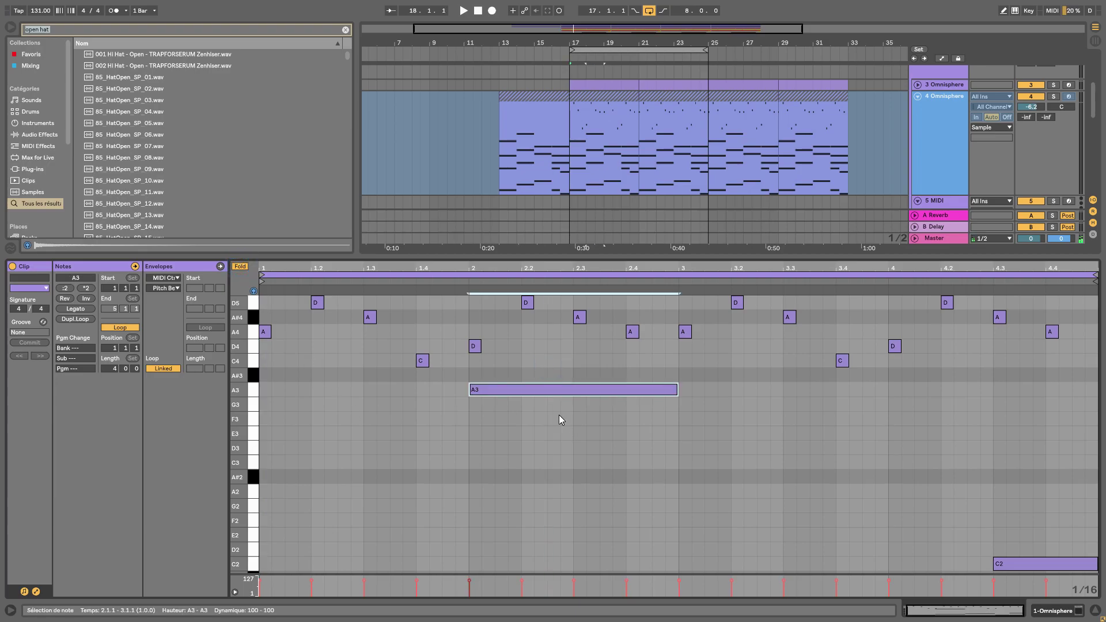
pyautogui.press('Delete')
# Play the thinned-out bar 17 clip, close the note editor and copy the clip over the one at bar 21
pyautogui.press('space')
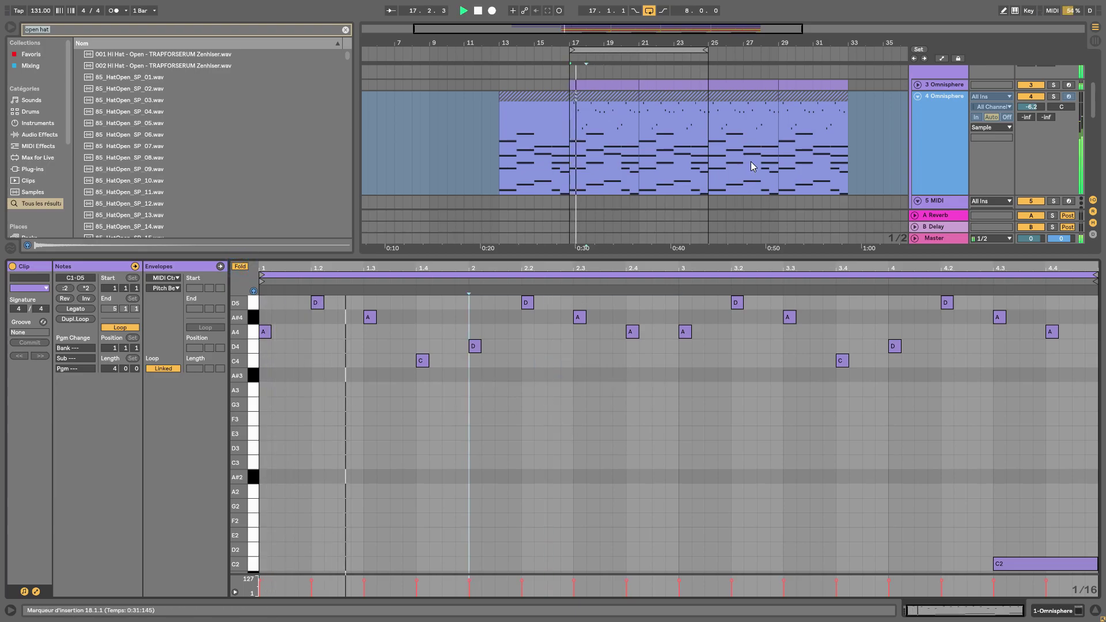
pyautogui.scroll(3, 769, 180)
pyautogui.moveTo(762, 256); pyautogui.dragTo(763, 173)
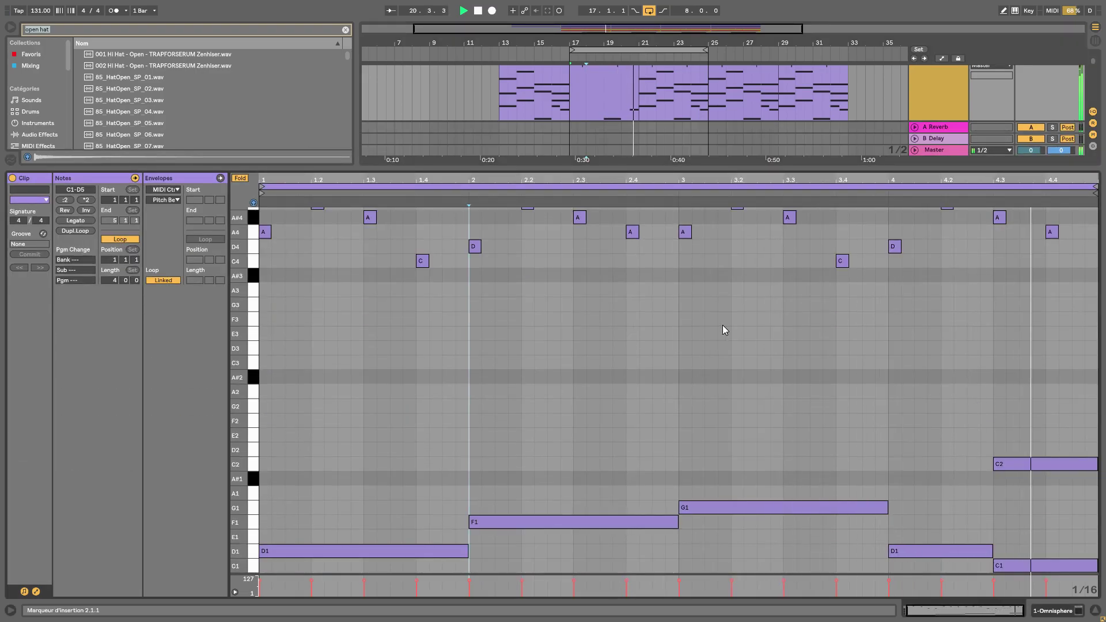
pyautogui.moveTo(697, 167); pyautogui.dragTo(693, 595)
pyautogui.moveTo(683, 217); pyautogui.dragTo(683, 254)
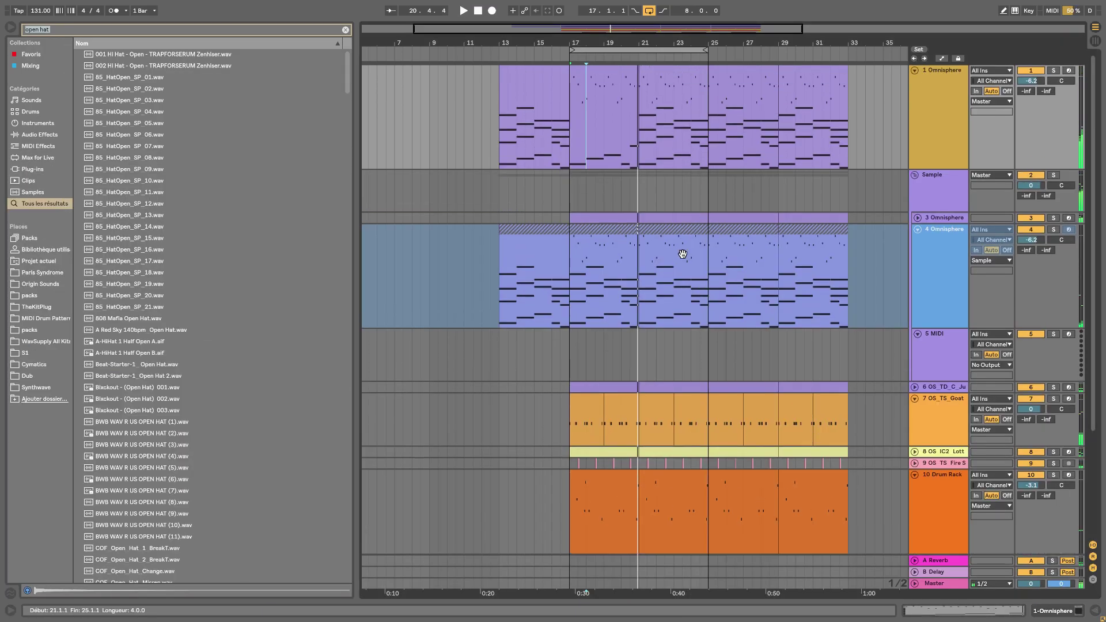
pyautogui.click(609, 79)
pyautogui.click(668, 80)
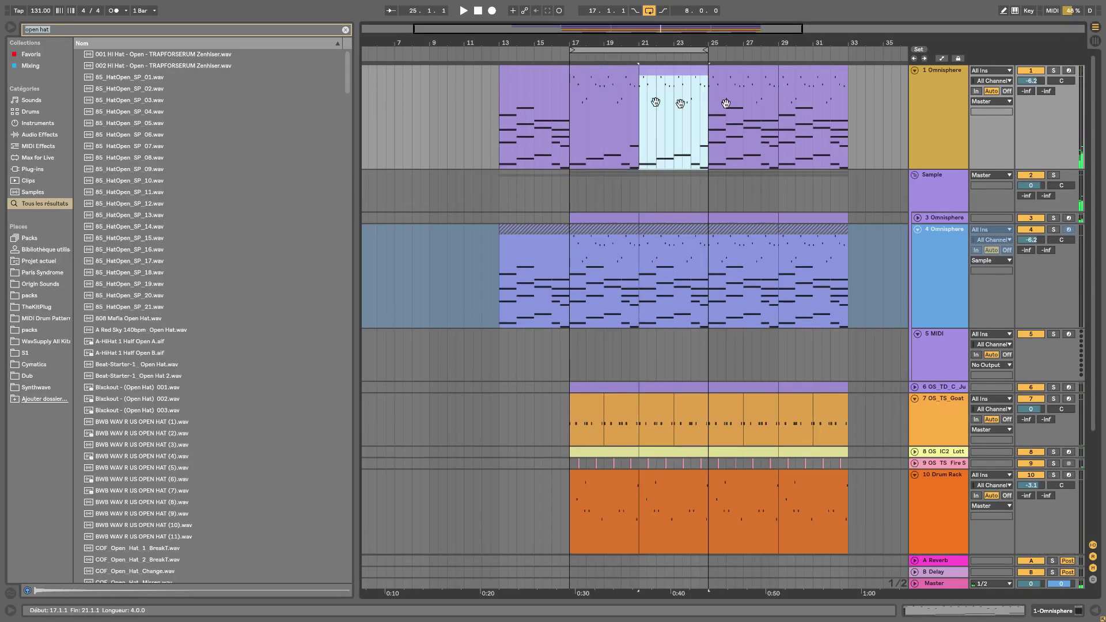
# Open the Omnisphere plug-in window of the copied track
pyautogui.doubleClick(946, 75)
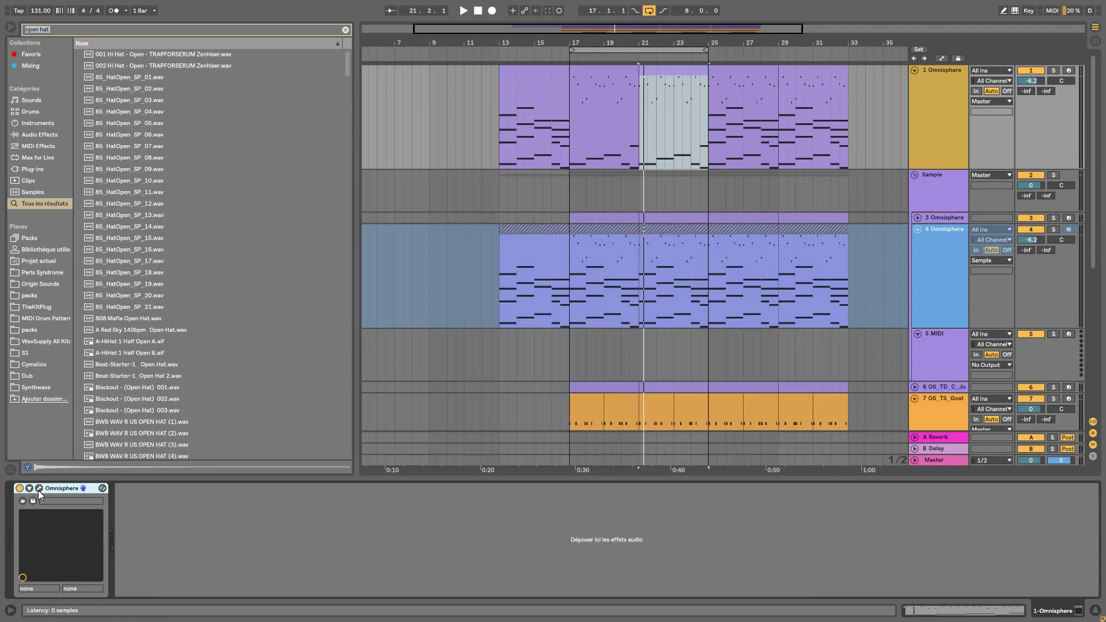
pyautogui.click(39, 490)
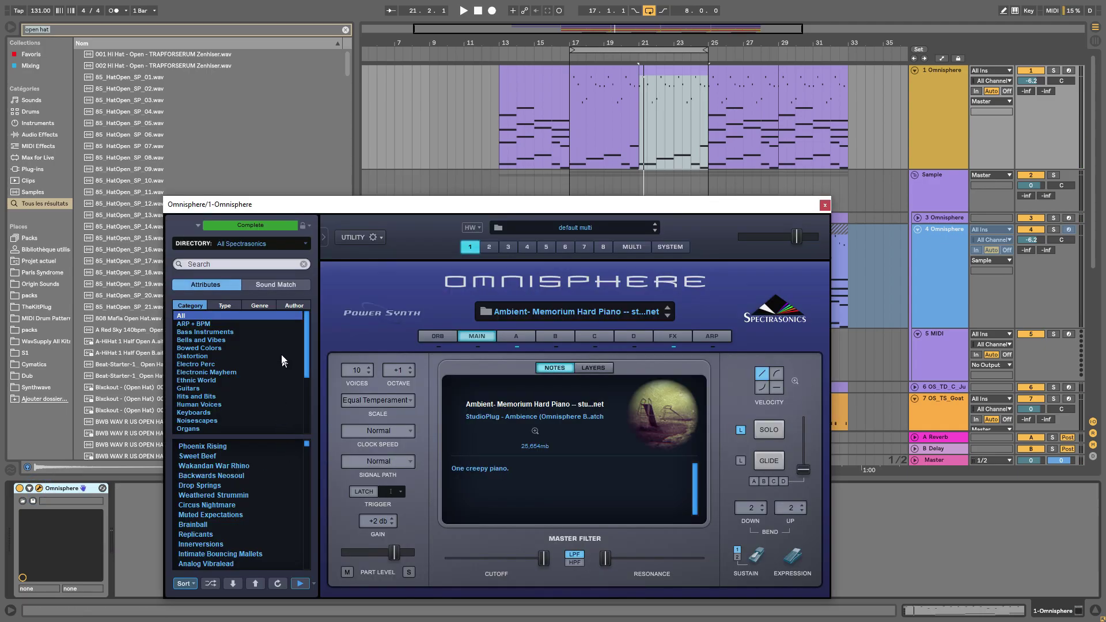
# Save the Live set as Future_Type_Beat in the Caribou_Ableton_Live_ADSR[Course] Project folder
pyautogui.hotkey('ctrl', 's')
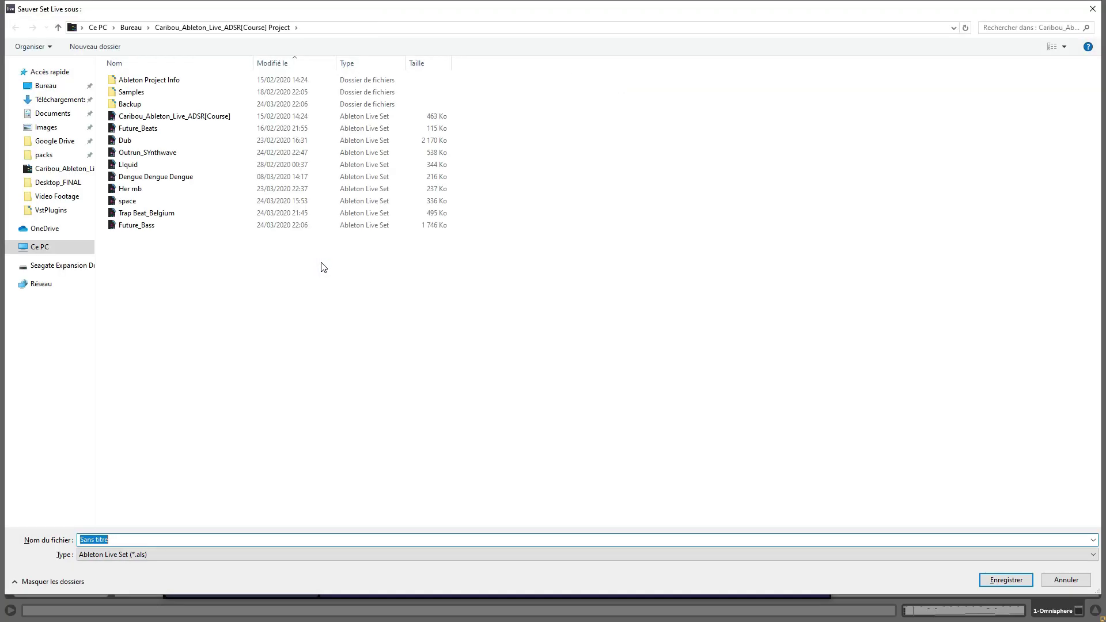
pyautogui.write('Futu')
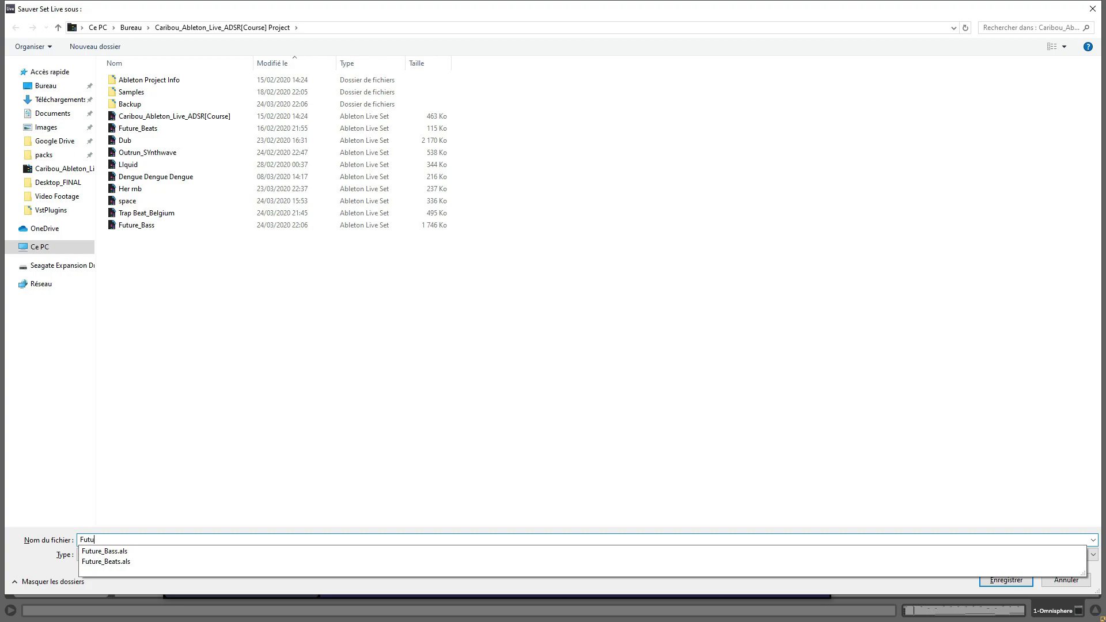
pyautogui.write('re_T')
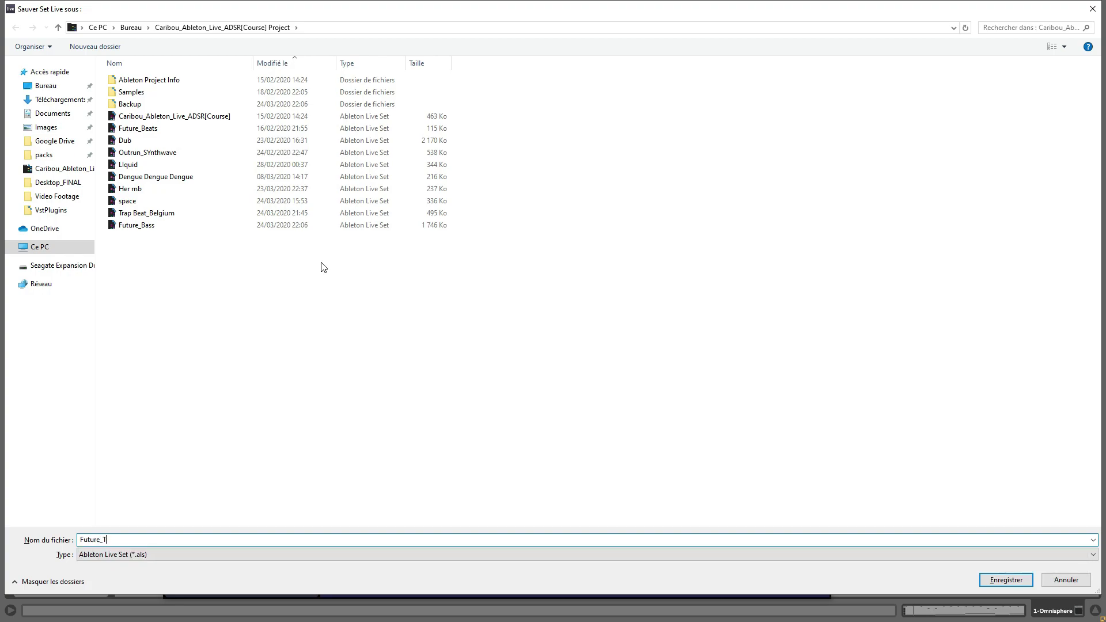
pyautogui.write('Y')
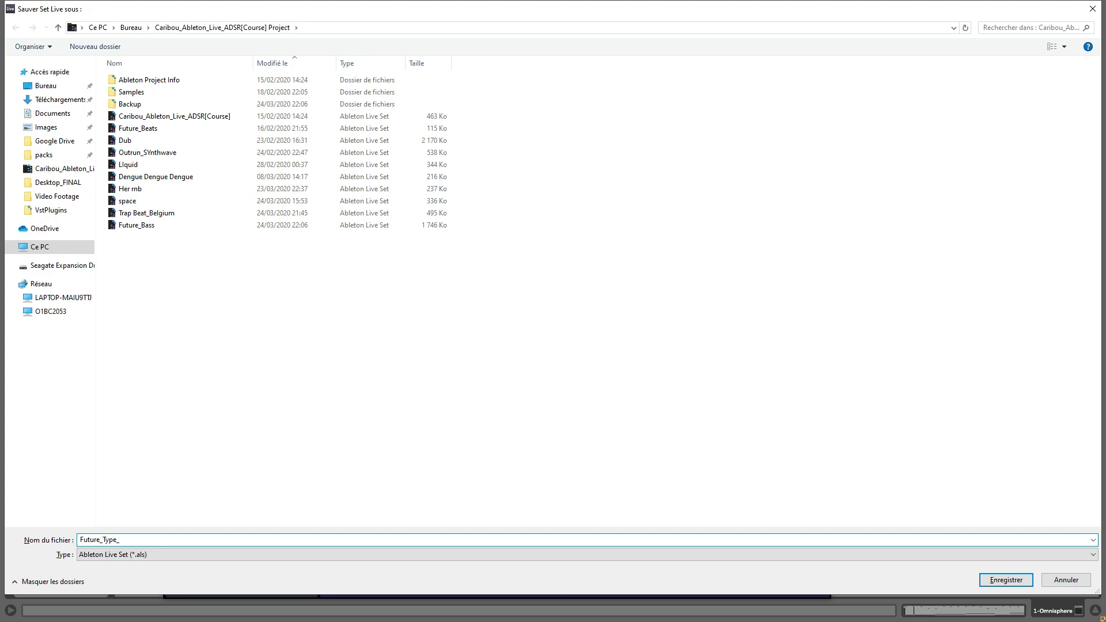
pyautogui.write('pe_Beat')
pyautogui.press('Return')
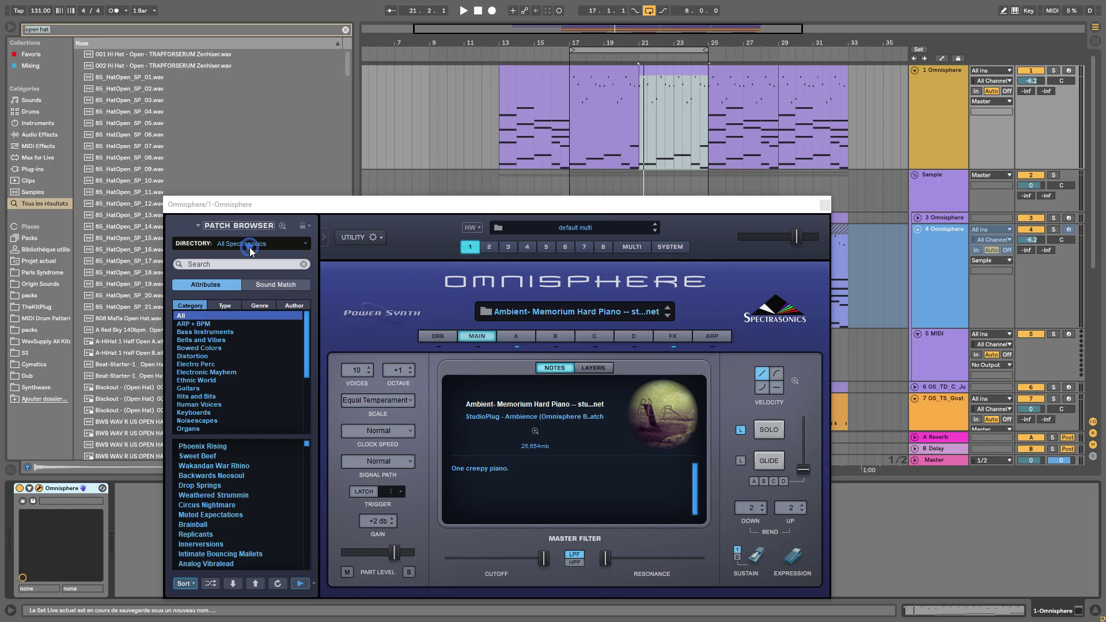
# Switch Omnisphere's patch directory to the user bank StudioPlug - Anime and load the Flute - Glidart patch
pyautogui.click(306, 247)
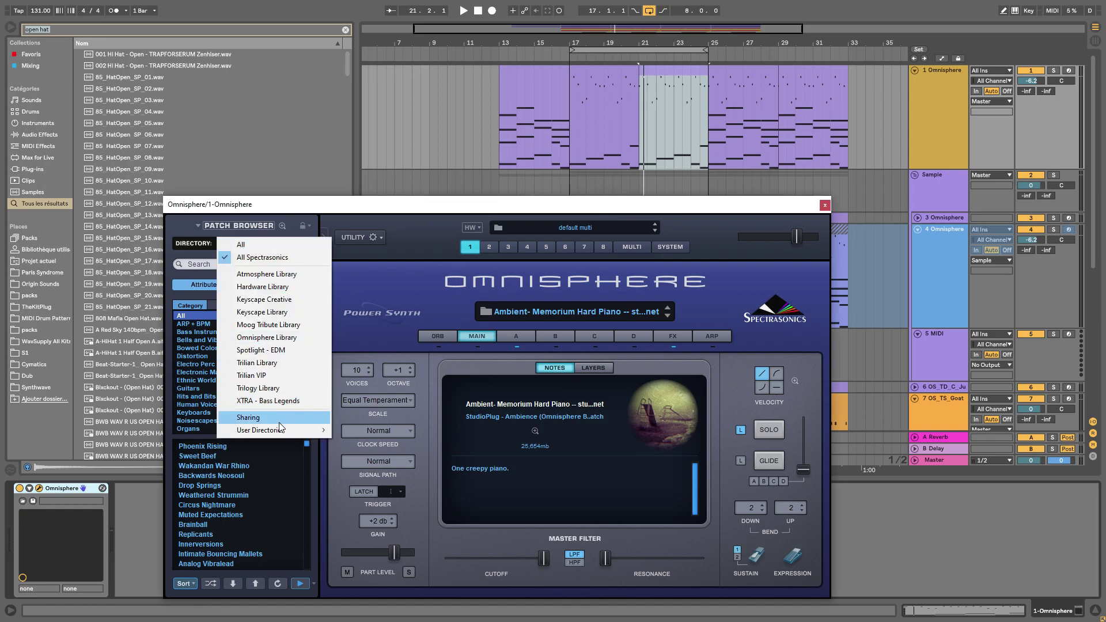
pyautogui.moveTo(269, 435)
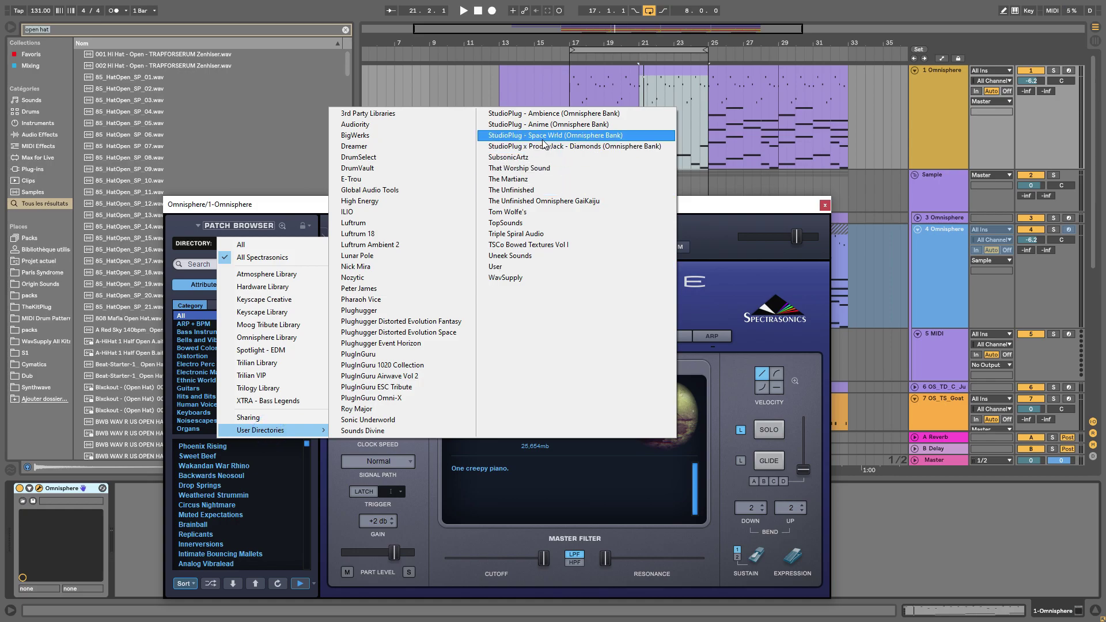
pyautogui.click(541, 124)
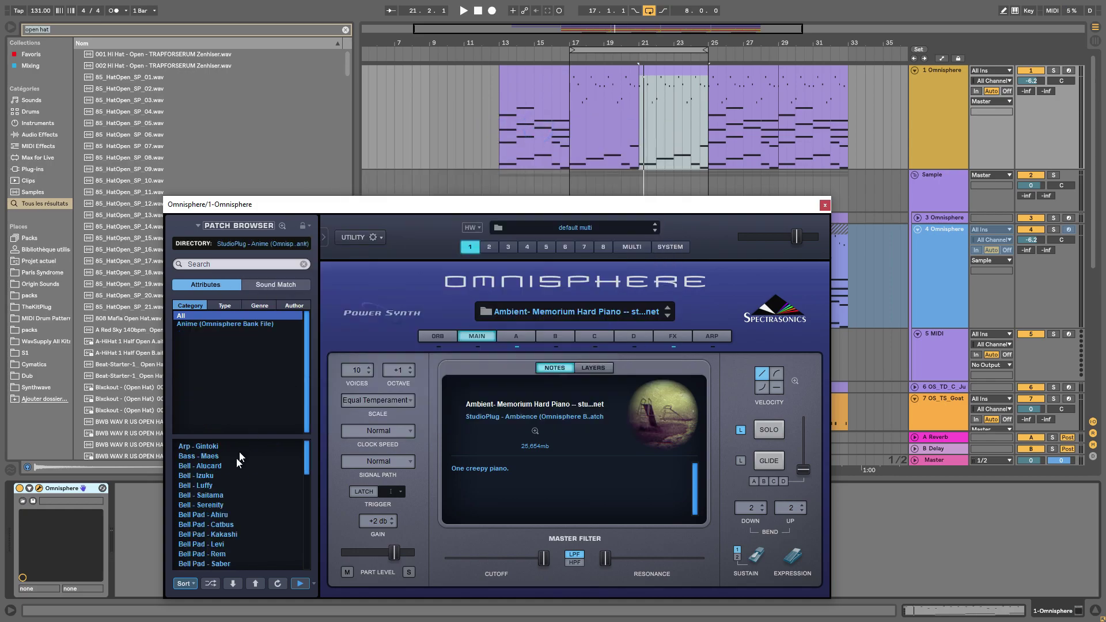
pyautogui.scroll(-4, 236, 483)
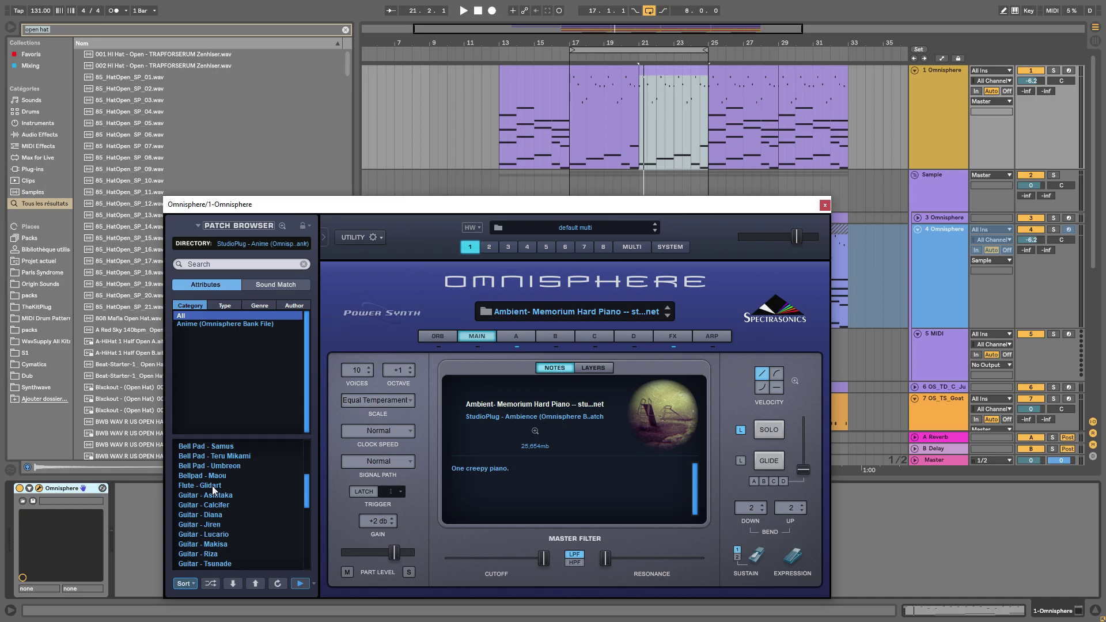
pyautogui.click(214, 487)
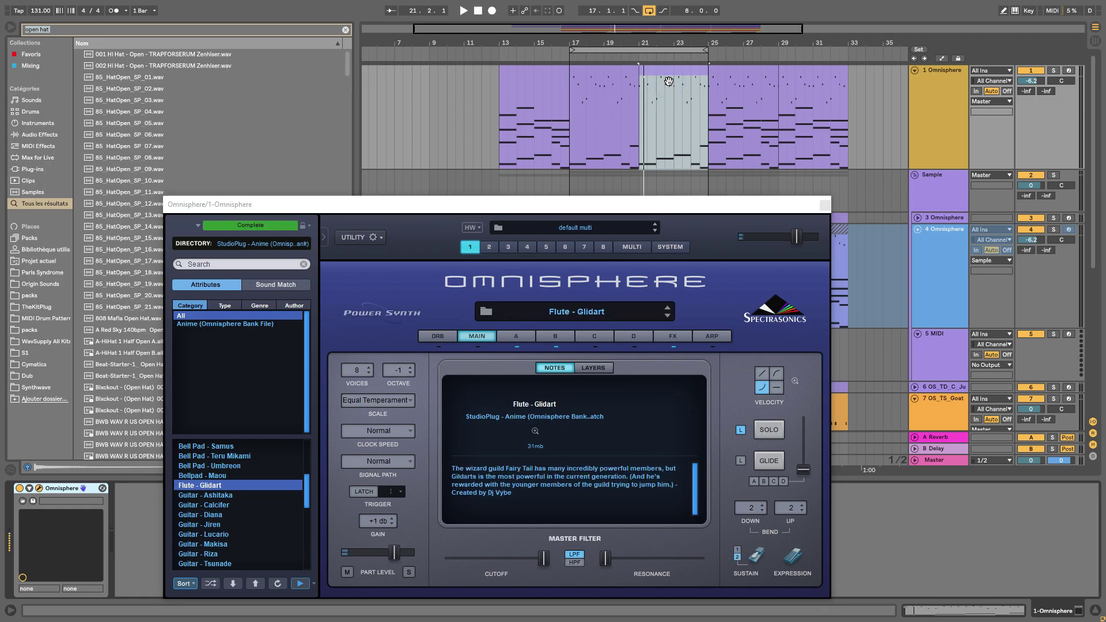
# Solo the copied Omnisphere track, play it with the flute patch and open its clip at bar 21
pyautogui.click(1053, 70)
pyautogui.press('space')
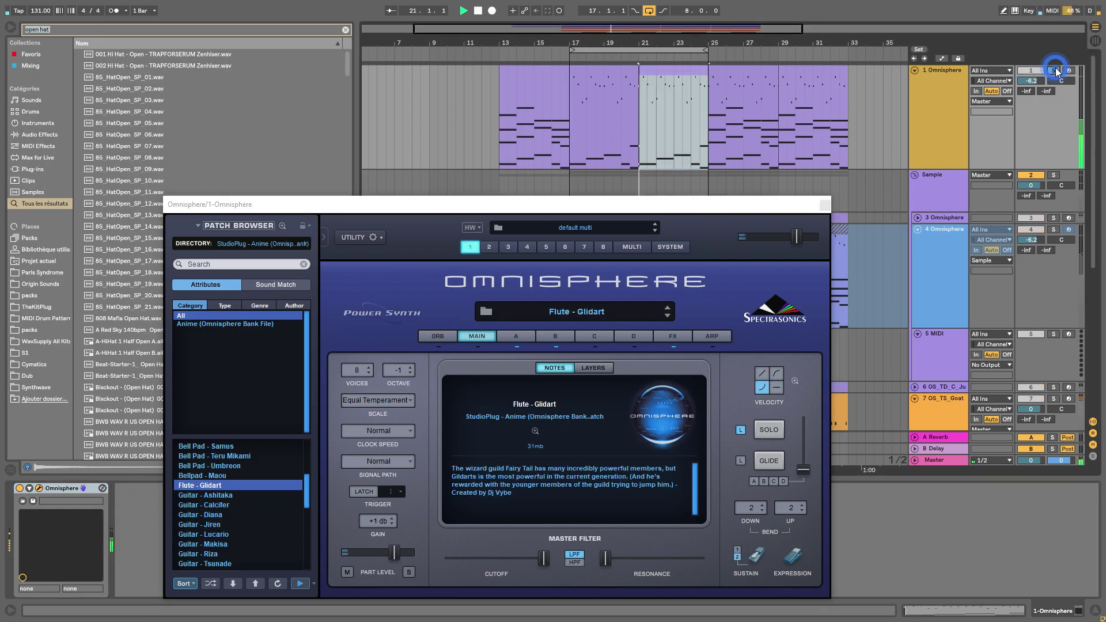
pyautogui.doubleClick(682, 82)
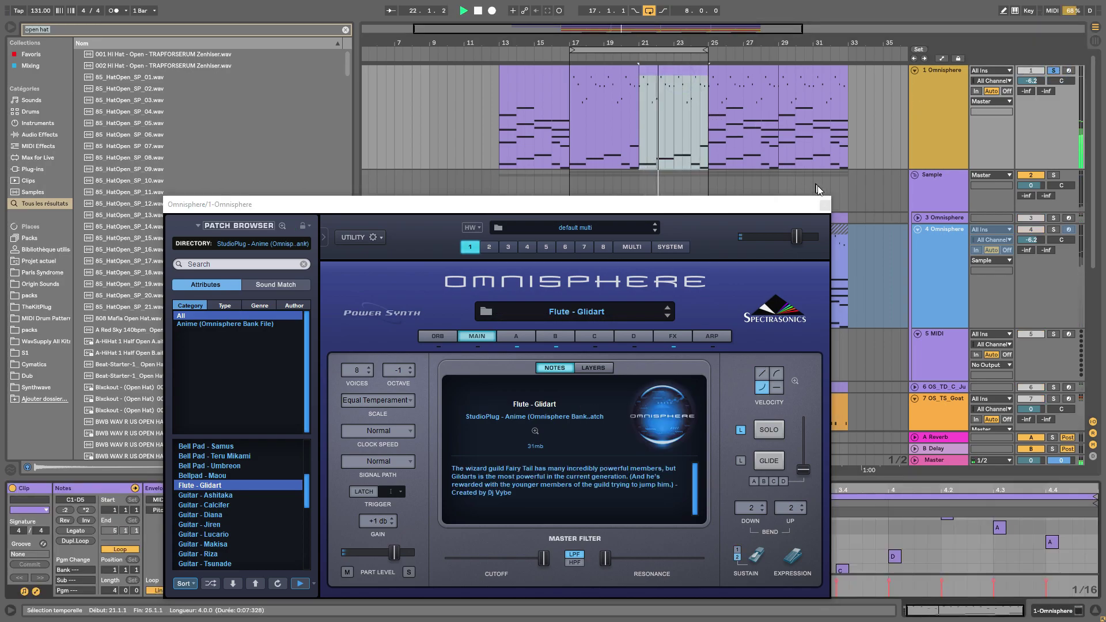
# Apply Legato to all notes of the first Omnisphere track's MIDI clip at bar 21
pyautogui.click(825, 205)
pyautogui.moveTo(745, 477); pyautogui.dragTo(778, 136)
pyautogui.hotkey('ctrl', 'a')
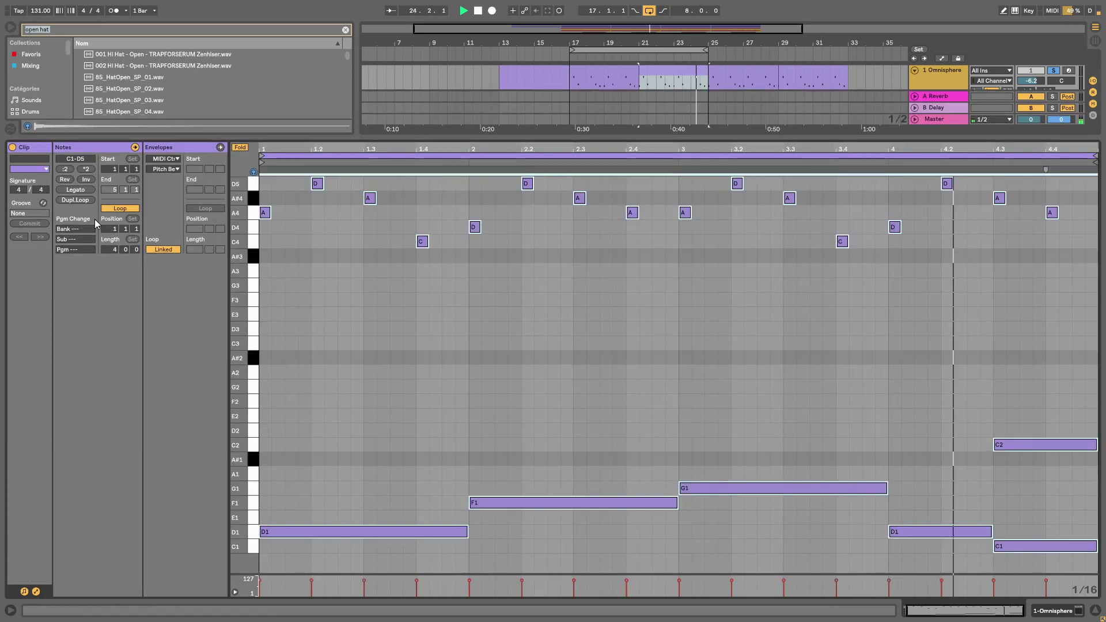
pyautogui.click(79, 191)
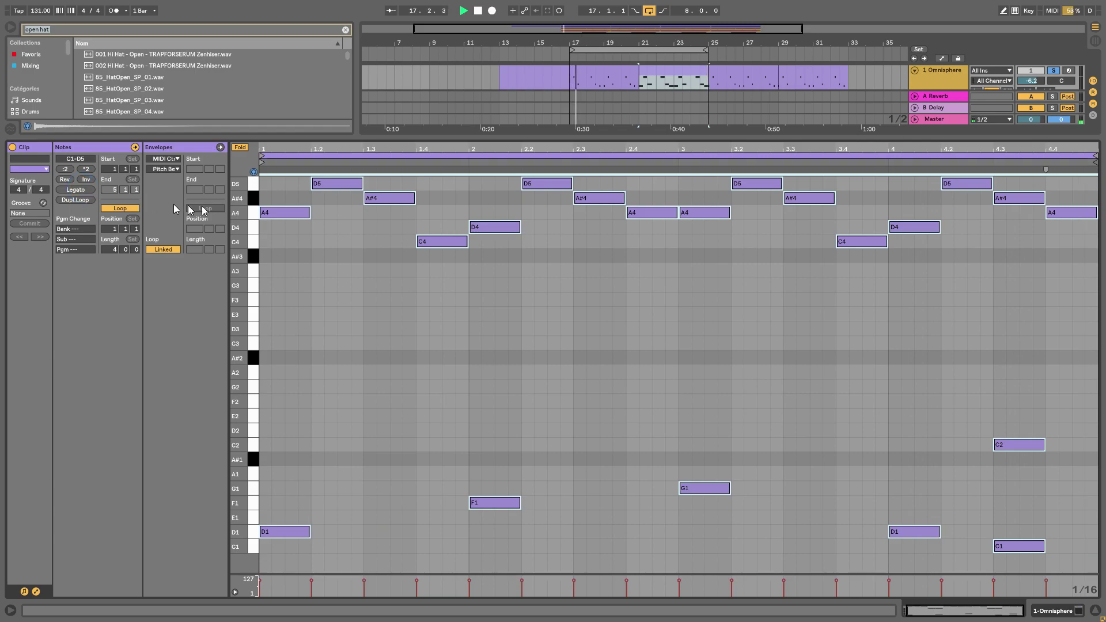
# Copy the legato clip from bar 21 onto bar 17 of the first Omnisphere track and play back the loop
pyautogui.moveTo(654, 79); pyautogui.dragTo(599, 74)
pyautogui.press('space')
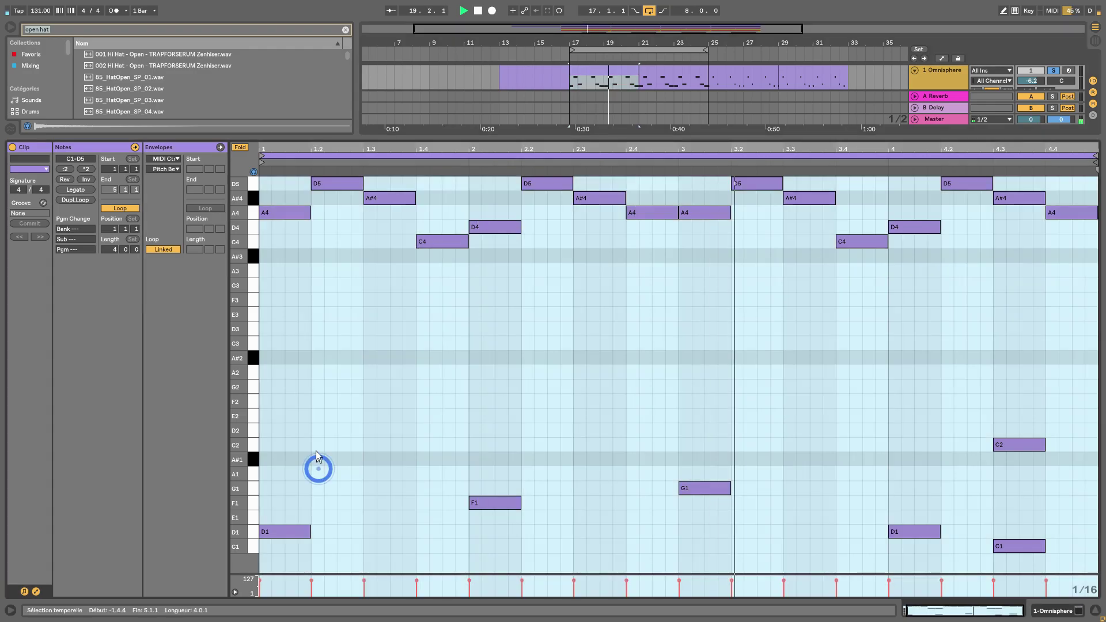
pyautogui.moveTo(283, 423); pyautogui.dragTo(1019, 602)
pyautogui.click(353, 490)
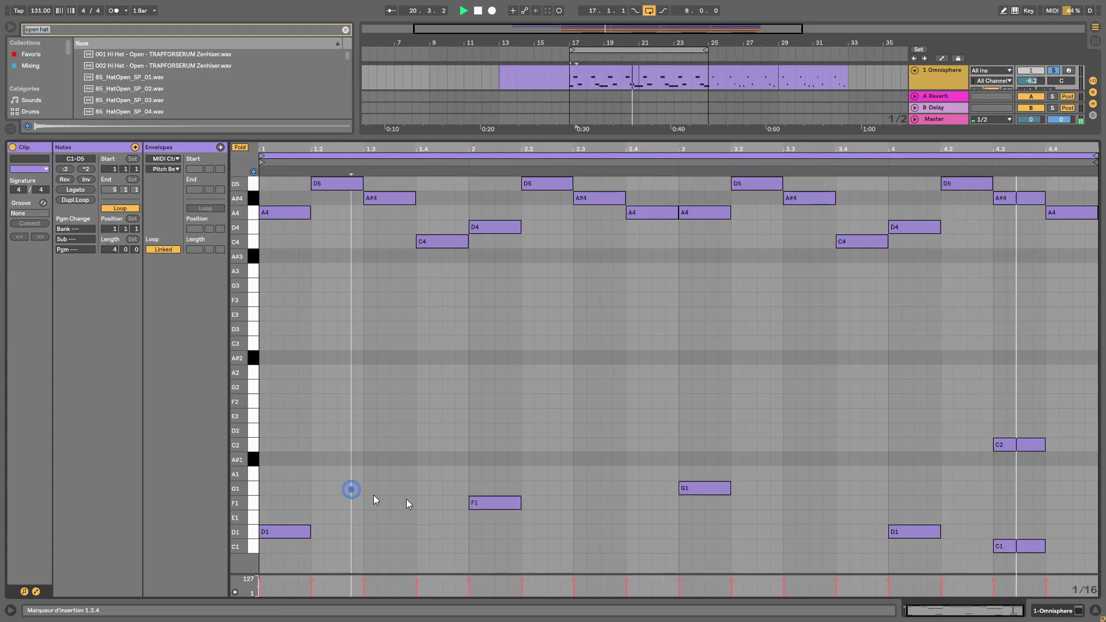
pyautogui.click(398, 471)
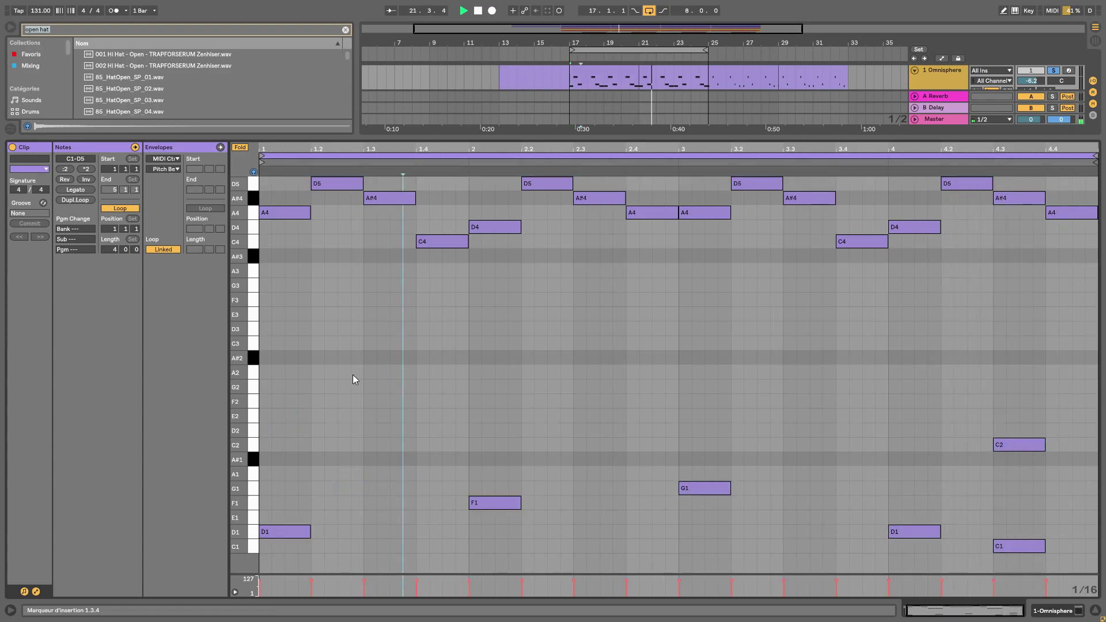
pyautogui.doubleClick(501, 140)
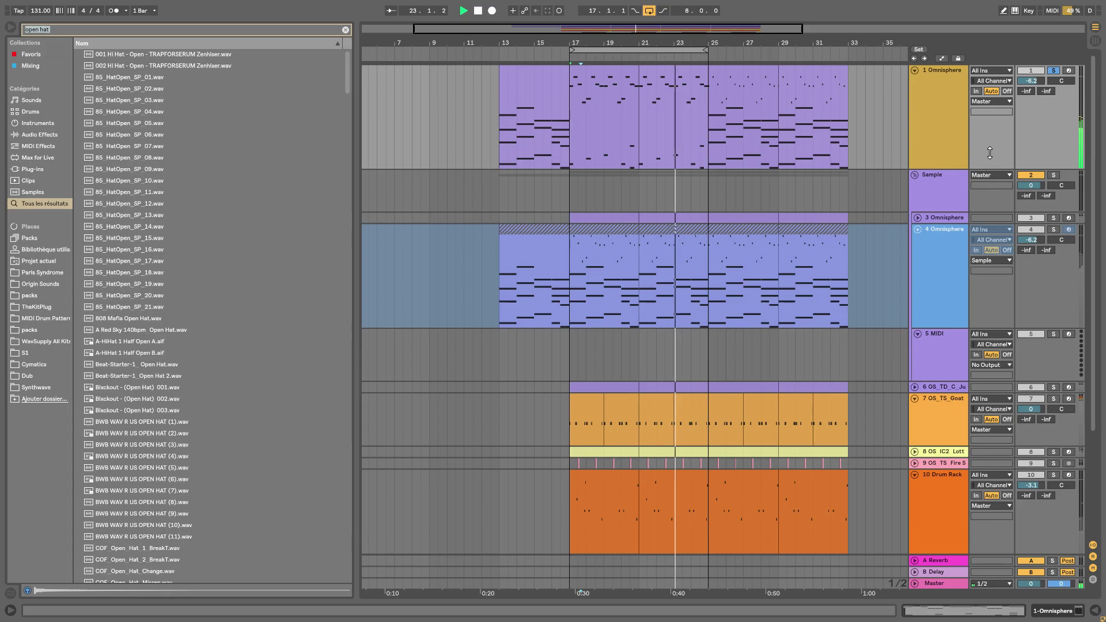
# Solo the Sample group alongside the first Omnisphere track, enlarge that track, and set its volume to -1.0 dB
pyautogui.click(1053, 176)
pyautogui.moveTo(934, 169); pyautogui.dragTo(933, 241)
pyautogui.moveTo(1031, 81); pyautogui.dragTo(1031, 68)
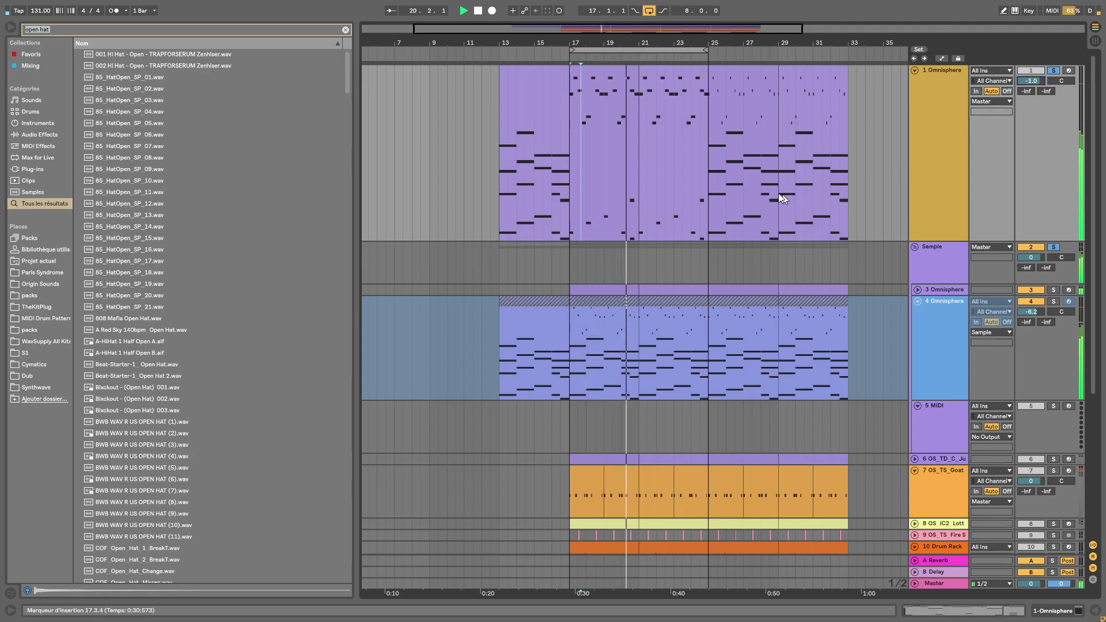
# Take the Sample group out of solo and switch off noise layer B in the first Omnisphere track's Flute - Glidart patch
pyautogui.doubleClick(950, 71)
pyautogui.click(39, 488)
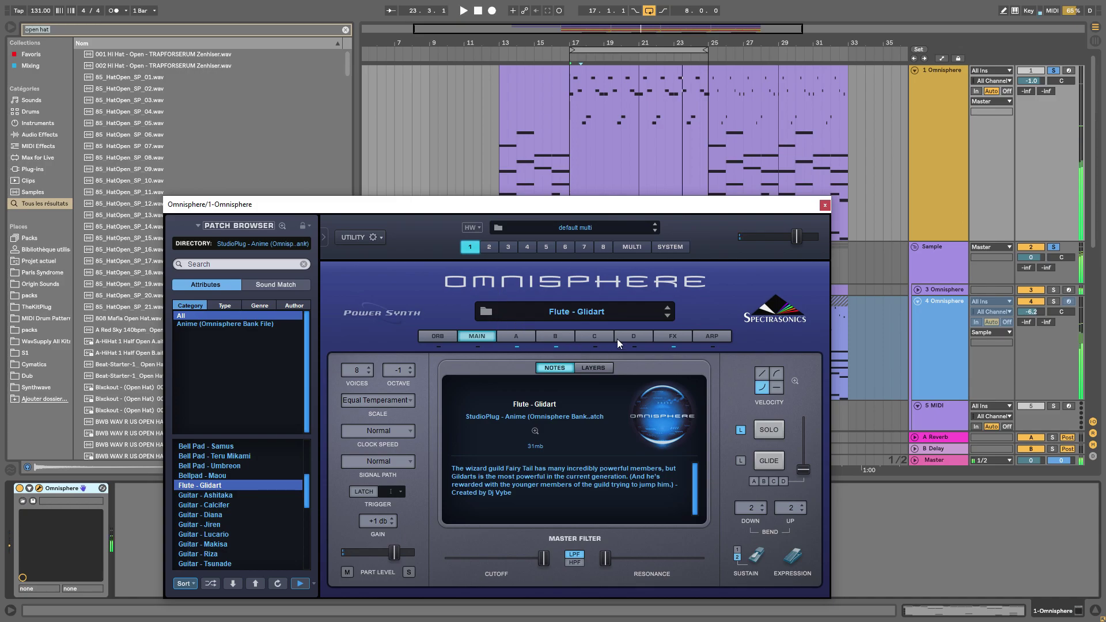
pyautogui.click(1056, 72)
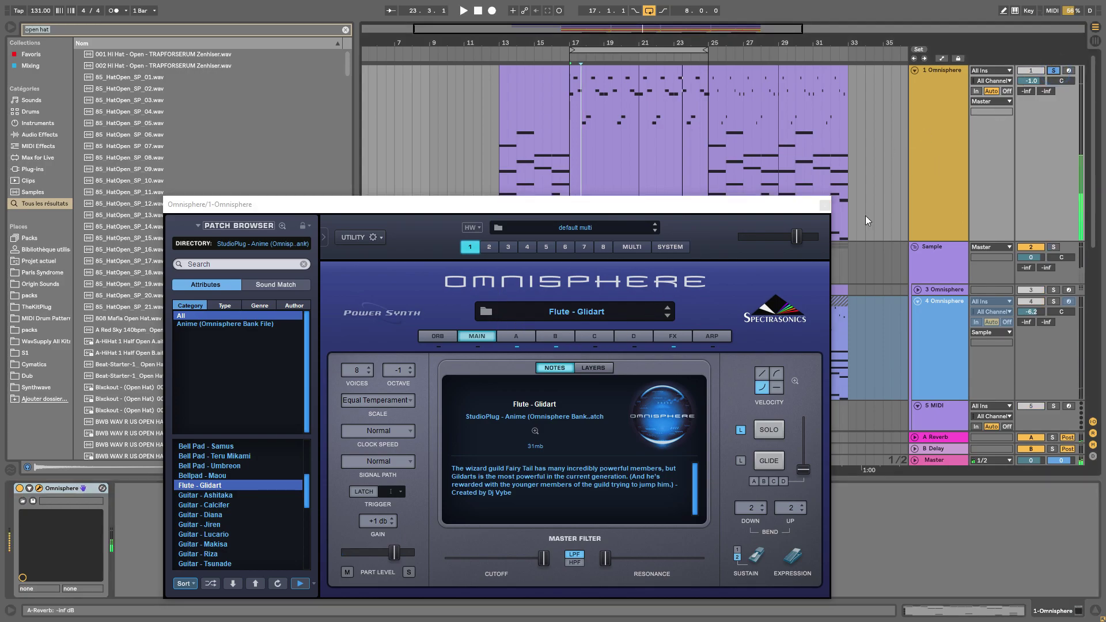
pyautogui.click(517, 336)
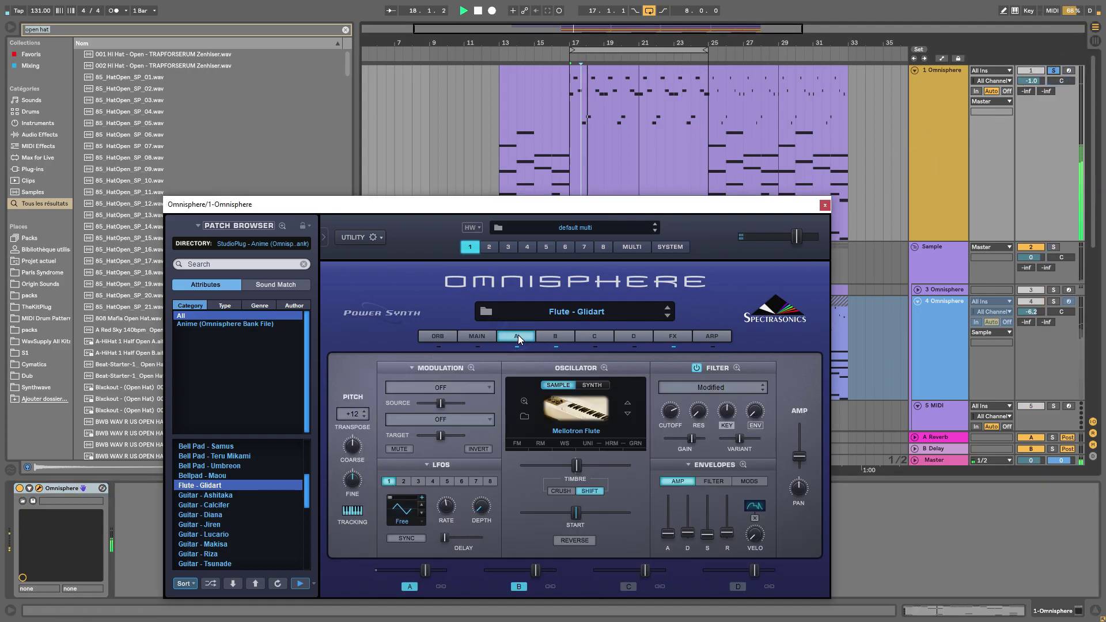
pyautogui.click(557, 337)
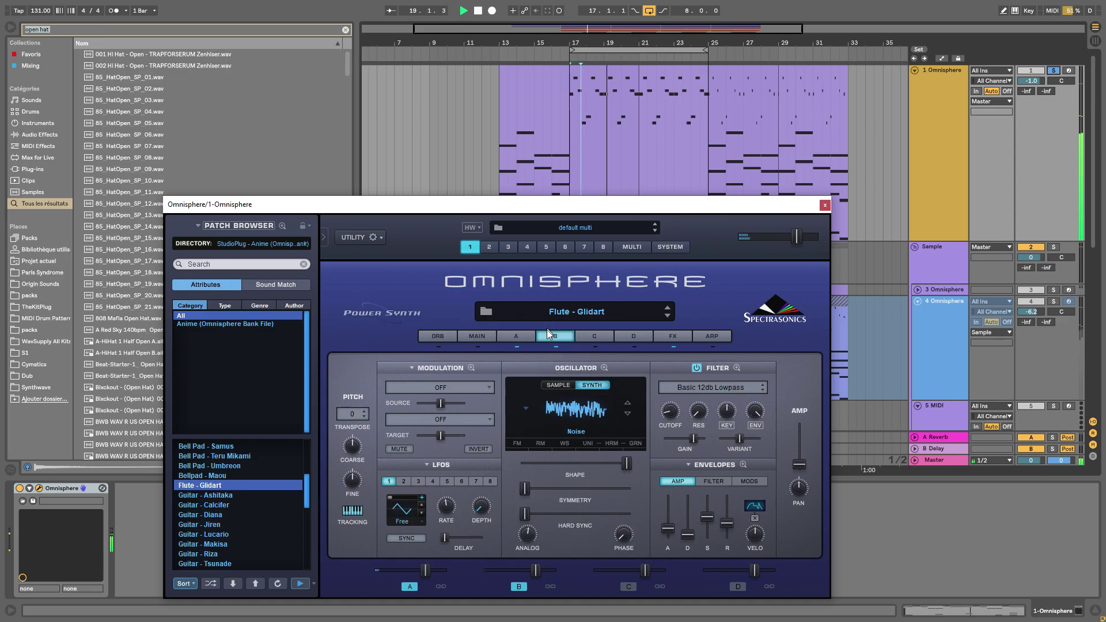
pyautogui.click(518, 586)
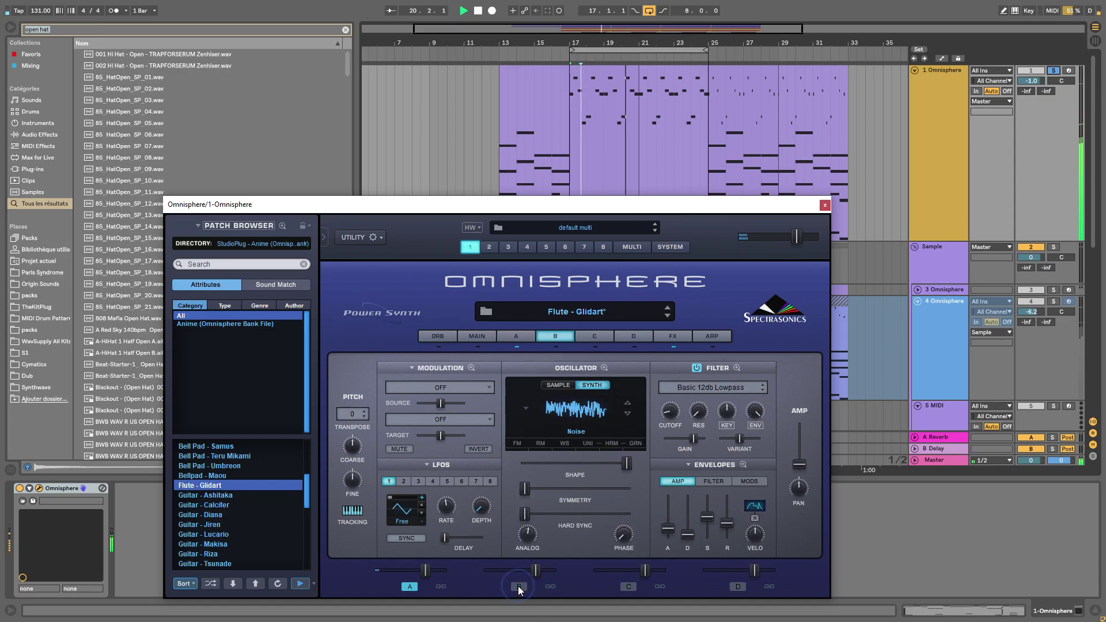
pyautogui.click(824, 206)
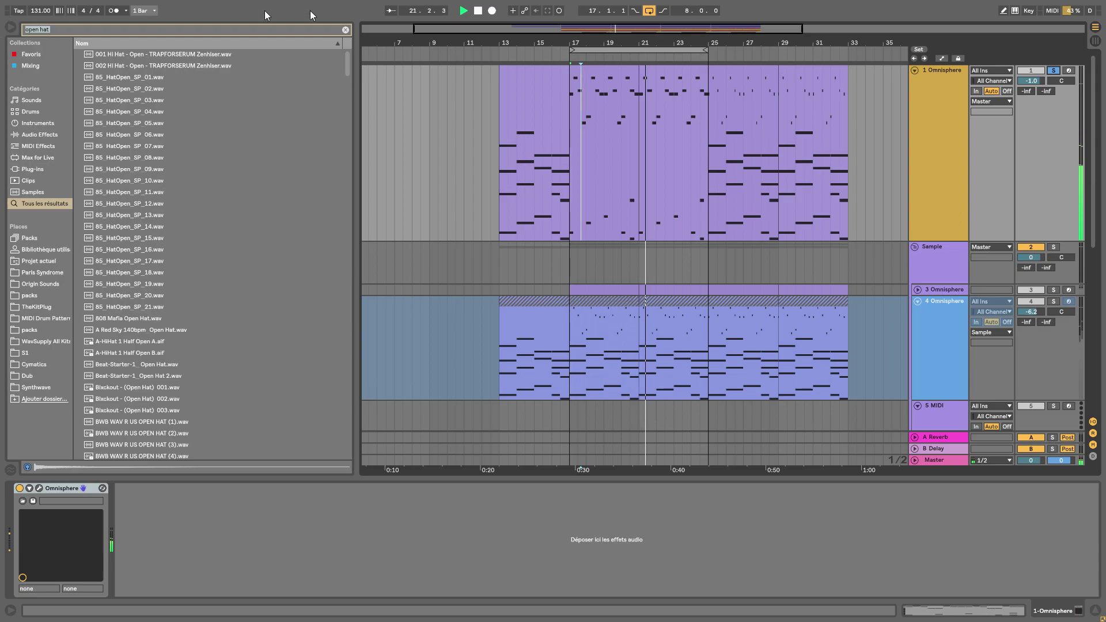
# Delete the low notes C1 to C2 from the bar 17 clip and duplicate it over the clip at bar 21
pyautogui.click(345, 28)
pyautogui.click(621, 88)
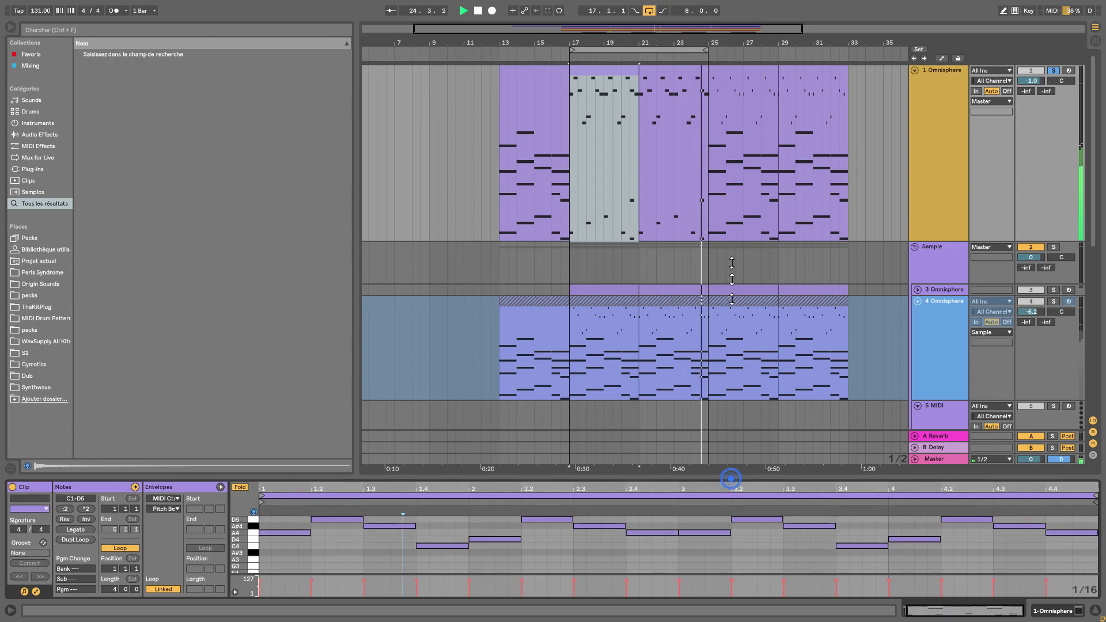
pyautogui.moveTo(731, 478); pyautogui.dragTo(731, 164)
pyautogui.moveTo(1039, 394); pyautogui.dragTo(262, 576)
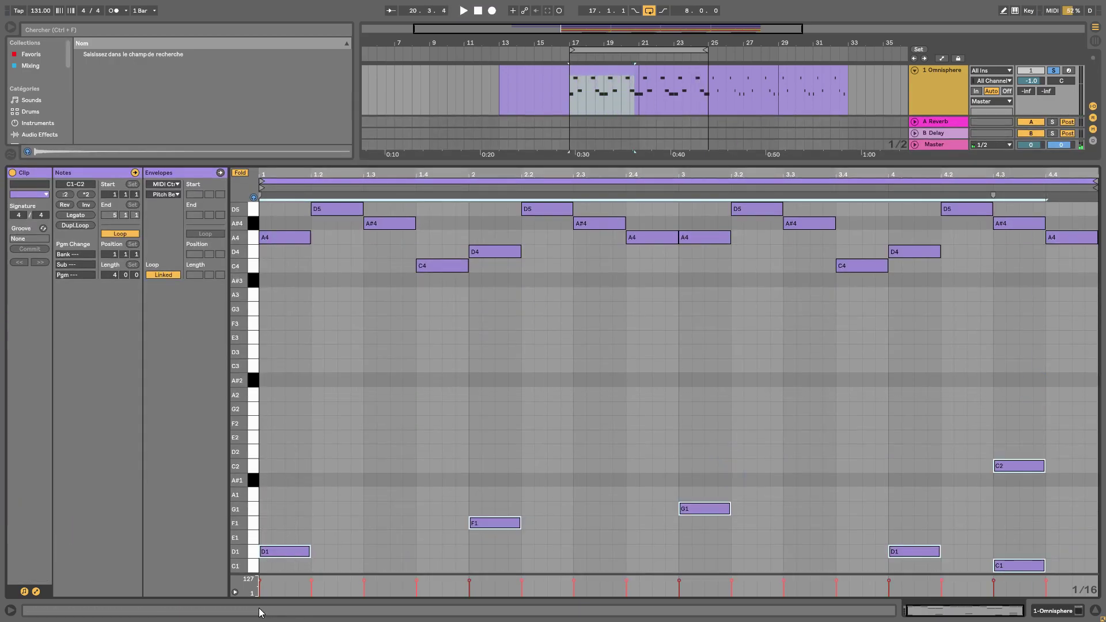
pyautogui.press('Delete')
pyautogui.press('space')
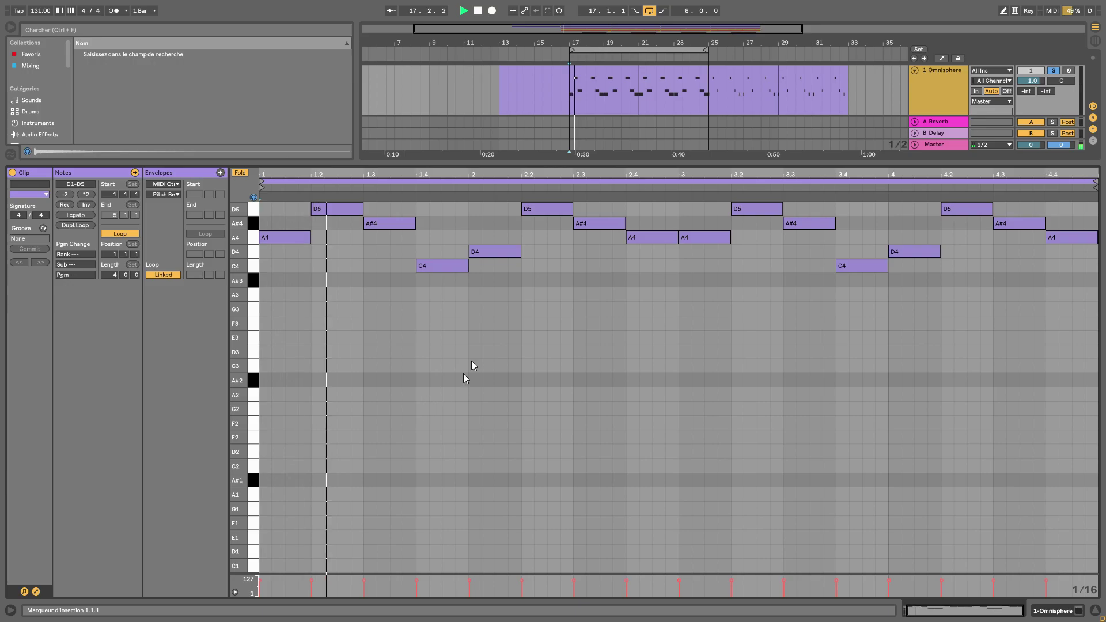
pyautogui.click(614, 78)
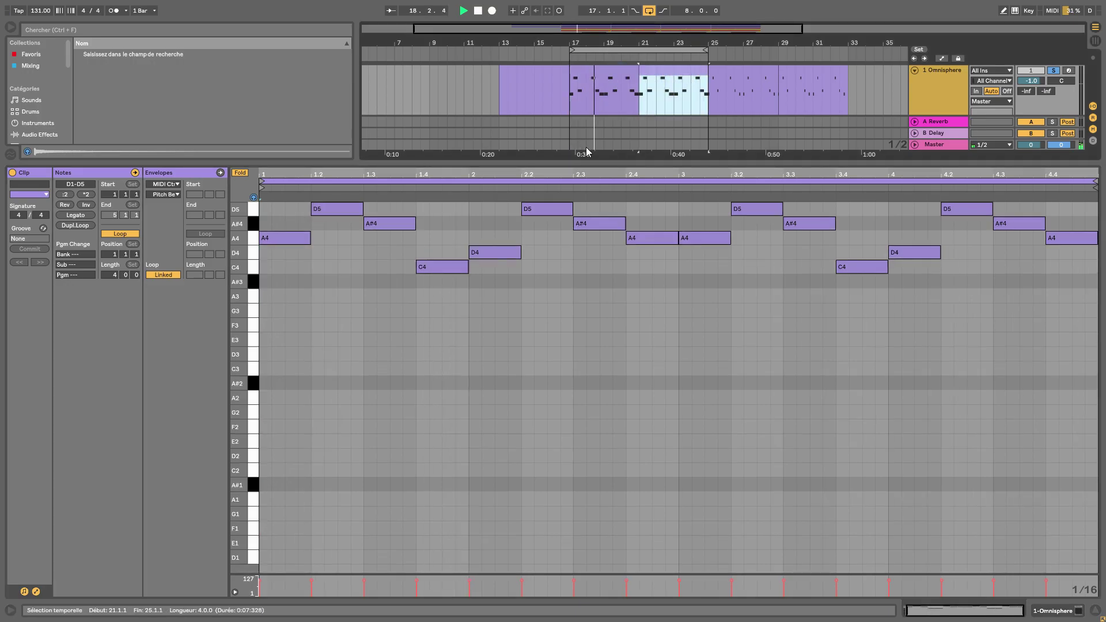
pyautogui.hotkey('ctrl', 'alt', 'l')
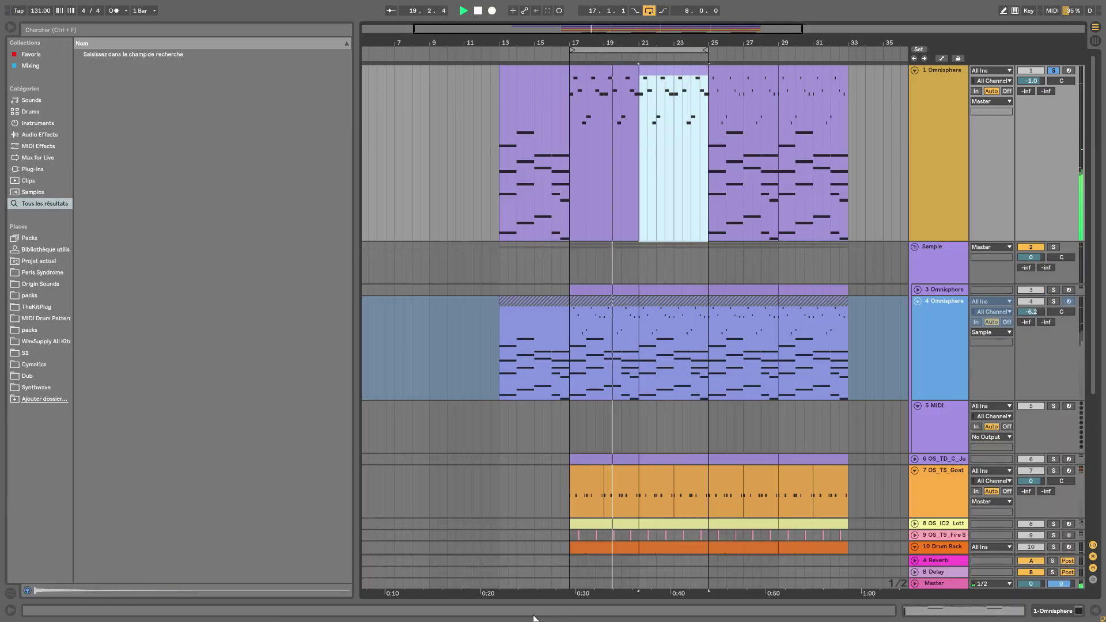
# Add the +12 preset of the Pitch MIDI effect before Omnisphere on the first track
pyautogui.click(38, 146)
pyautogui.click(79, 101)
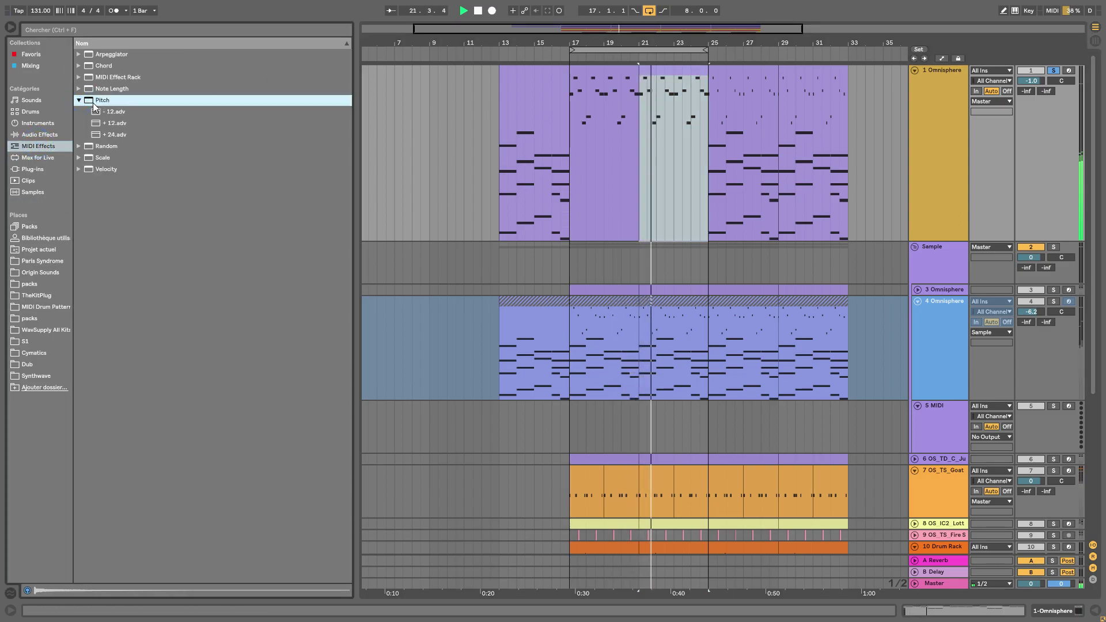
pyautogui.click(939, 72)
pyautogui.hotkey('ctrl', 'alt', 'l')
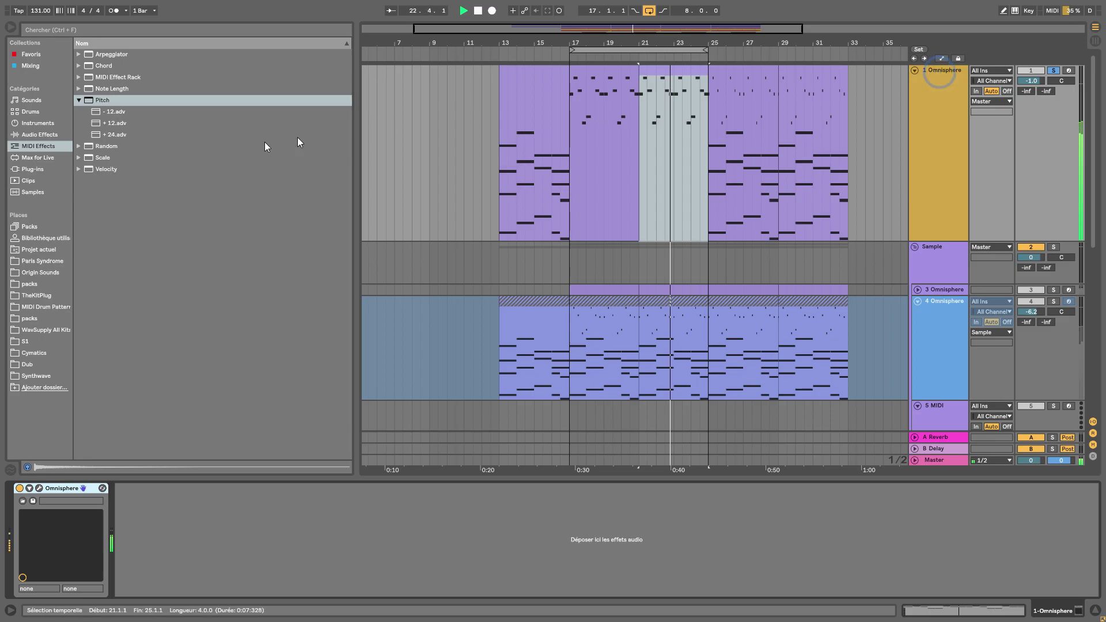
pyautogui.moveTo(115, 123); pyautogui.dragTo(7, 494)
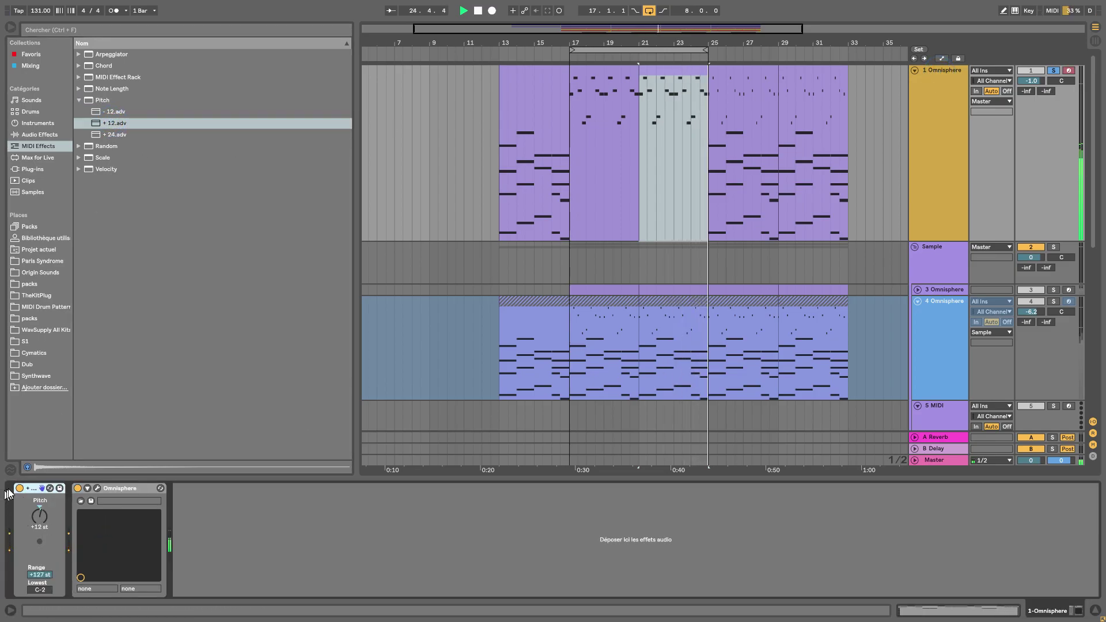
# Find the Valhalla plug-ins and add ValhallaVintageVerb_x64 after Omnisphere on the first track
pyautogui.click(42, 168)
pyautogui.click(59, 30)
pyautogui.write('valha')
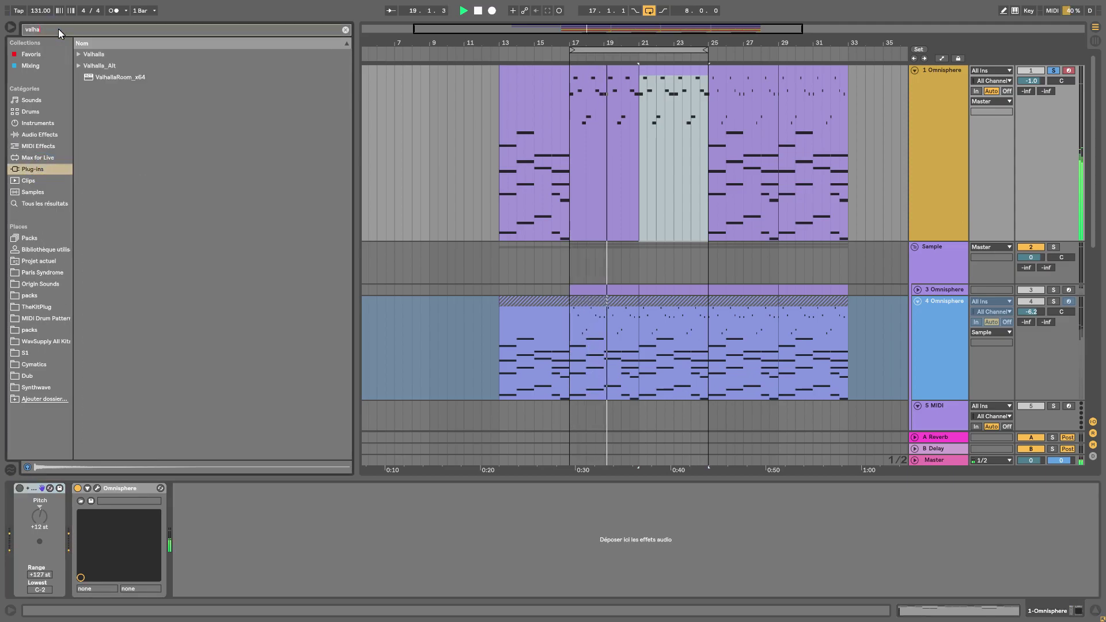
pyautogui.click(81, 55)
pyautogui.moveTo(122, 150); pyautogui.dragTo(248, 505)
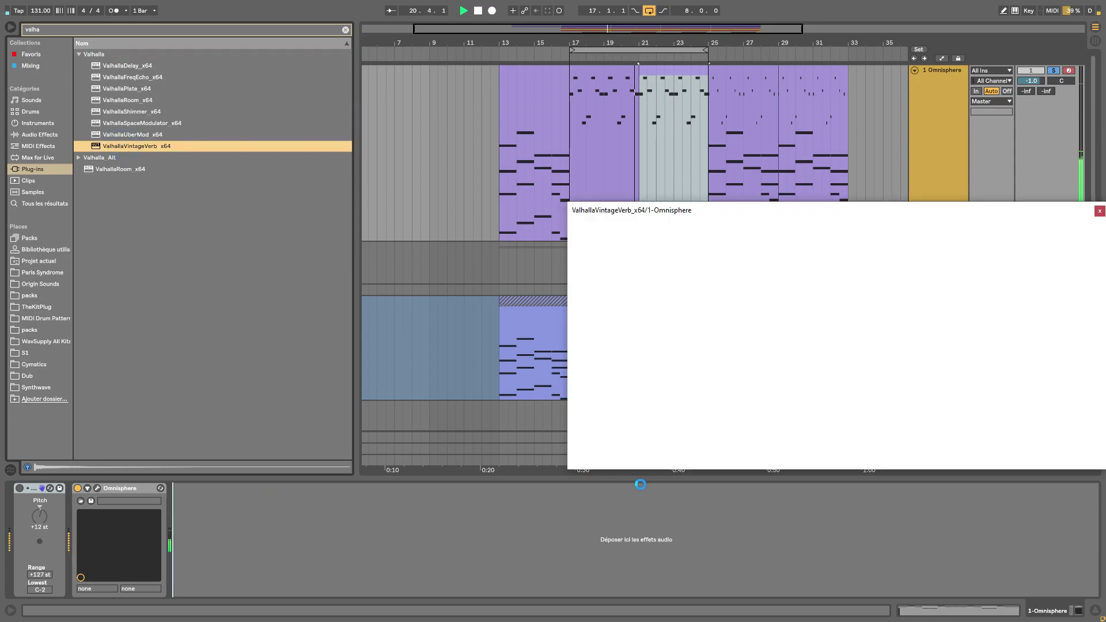
# Set the ValhallaVintageVerb decay to 0.40 s and the mix to 42.8 %, and close its window
pyautogui.moveTo(668, 330); pyautogui.dragTo(650, 381)
pyautogui.moveTo(608, 310); pyautogui.dragTo(601, 374)
pyautogui.moveTo(655, 349)
pyautogui.mouseDown()
pyautogui.moveTo(658, 330)
pyautogui.moveTo(653, 362)
pyautogui.mouseUp()
pyautogui.moveTo(602, 311); pyautogui.dragTo(599, 329)
pyautogui.moveTo(747, 214); pyautogui.dragTo(384, 315)
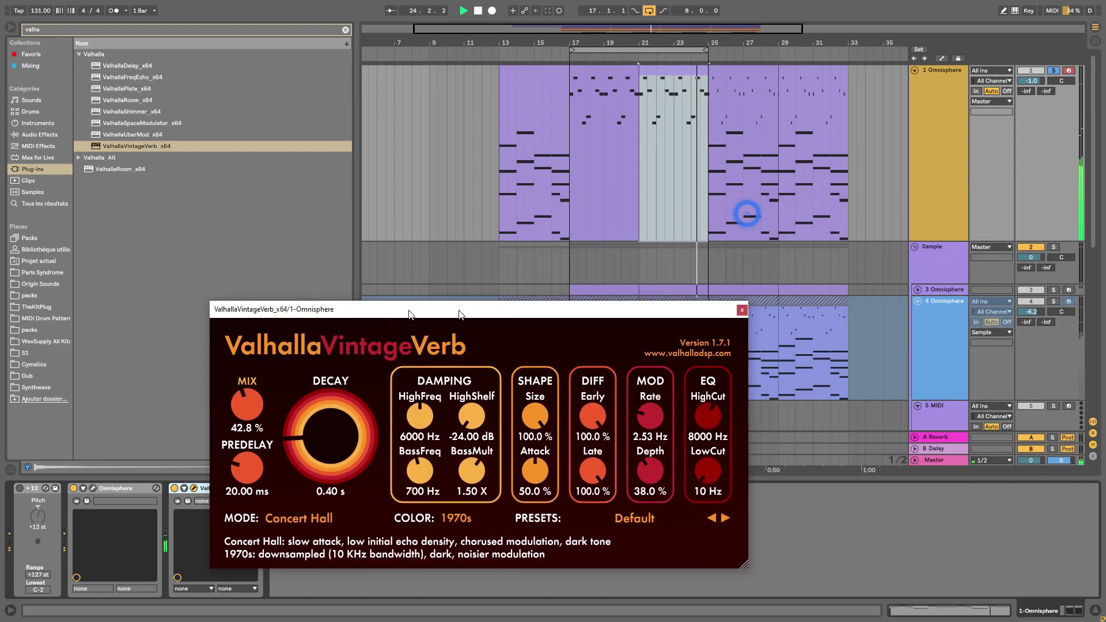
pyautogui.click(740, 313)
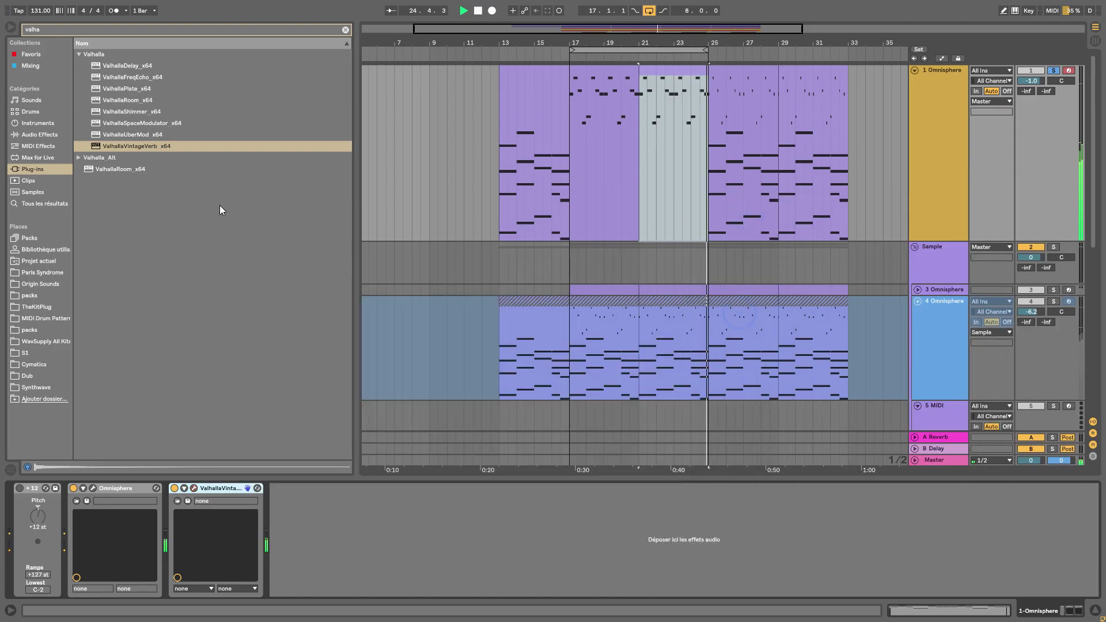
# Search the plug-ins for rc-20 and add RC-20 Retro Color after the reverb on the first Omnisphere track
pyautogui.click(345, 29)
pyautogui.write('rc-20')
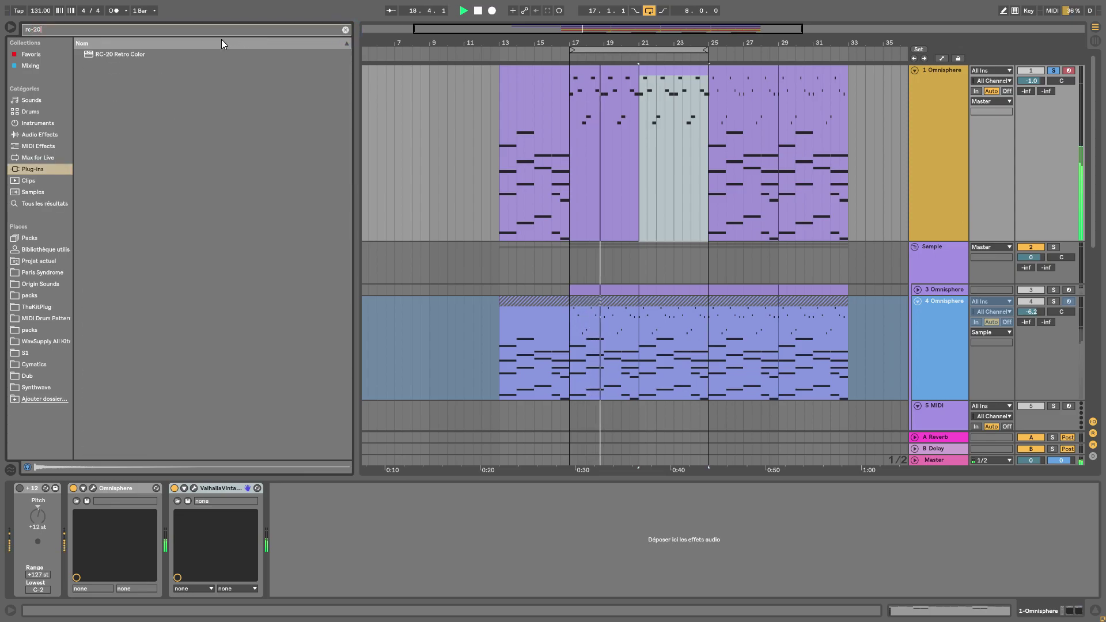
pyautogui.moveTo(190, 54); pyautogui.dragTo(310, 506)
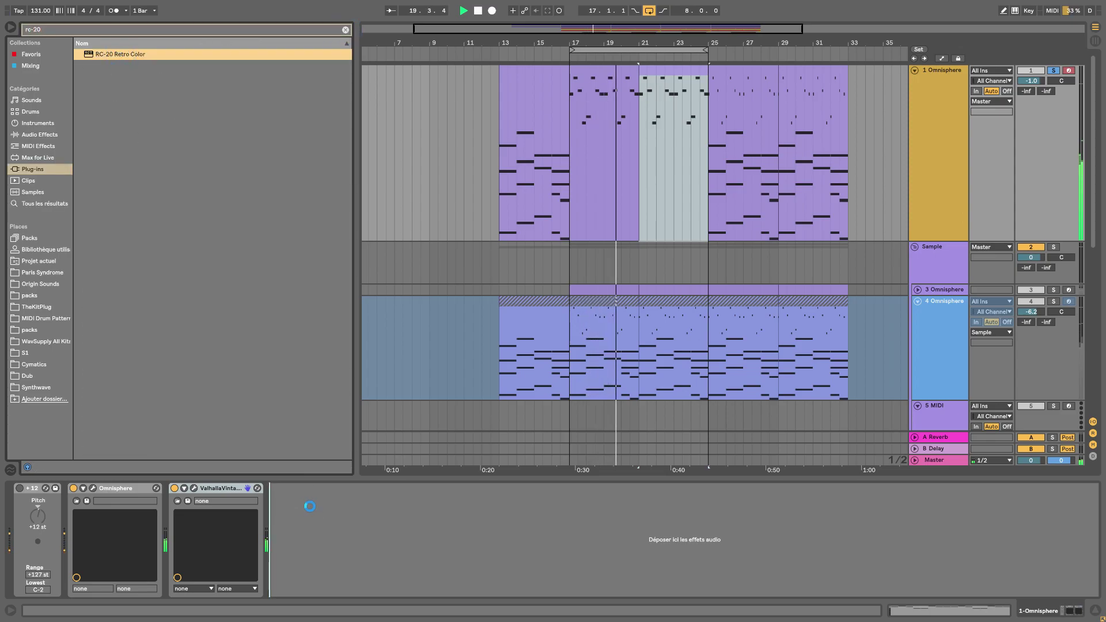
# Set the Magnetic amount in RC-20 Retro Color to 23 %, turn off its Noise module, and close the plug-in window
pyautogui.moveTo(698, 493); pyautogui.dragTo(693, 523)
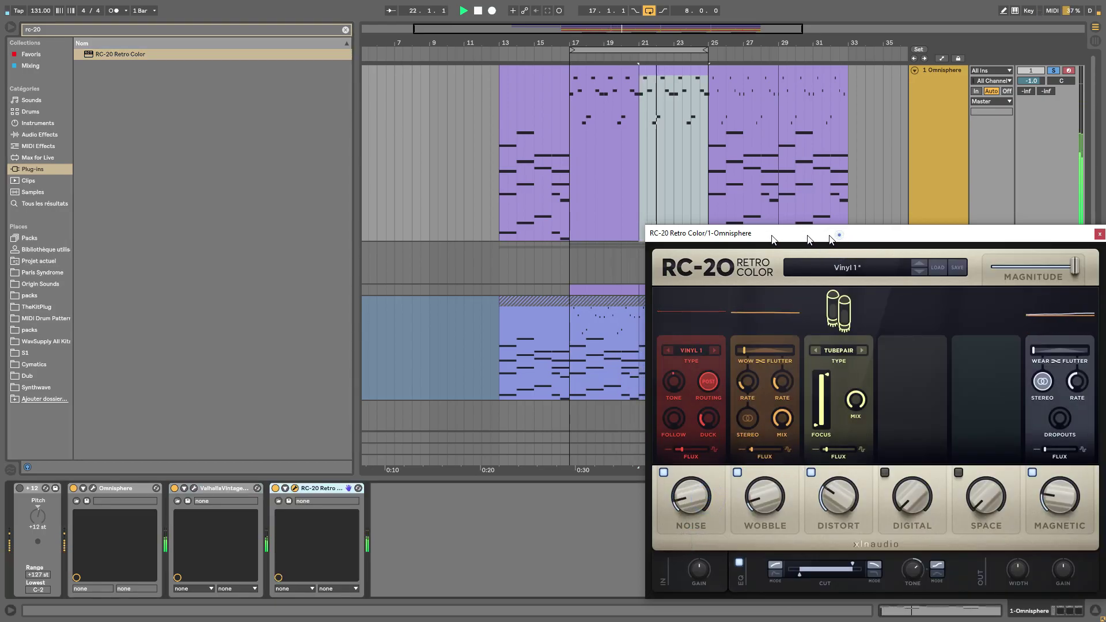
pyautogui.moveTo(834, 234); pyautogui.dragTo(434, 212)
pyautogui.moveTo(640, 458); pyautogui.dragTo(566, 479)
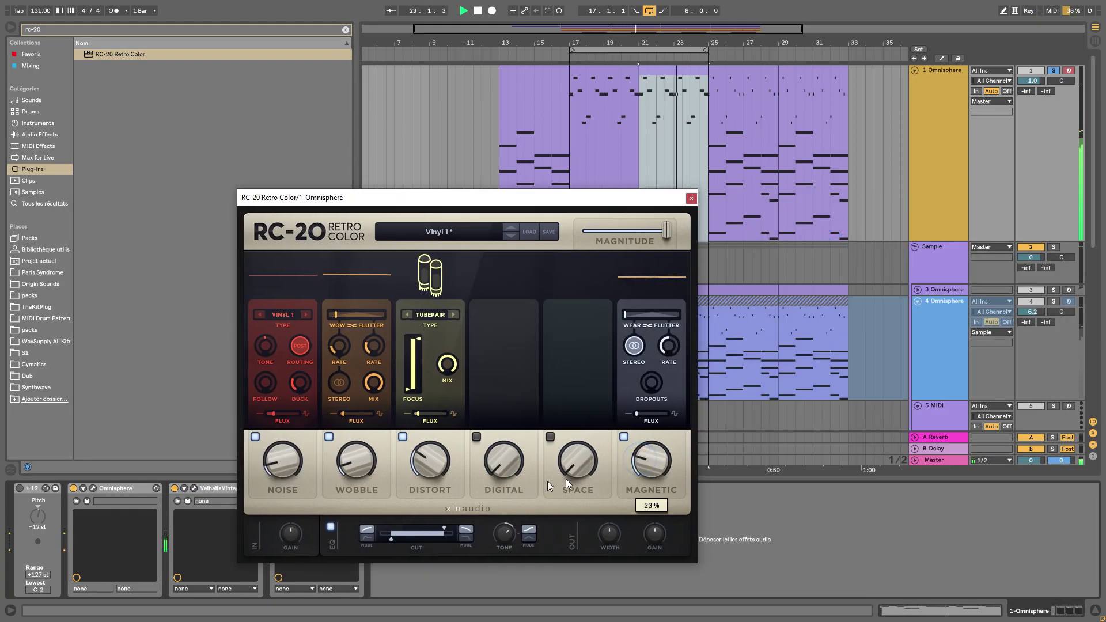
pyautogui.moveTo(284, 471); pyautogui.dragTo(354, 447)
pyautogui.click(255, 437)
pyautogui.click(433, 447)
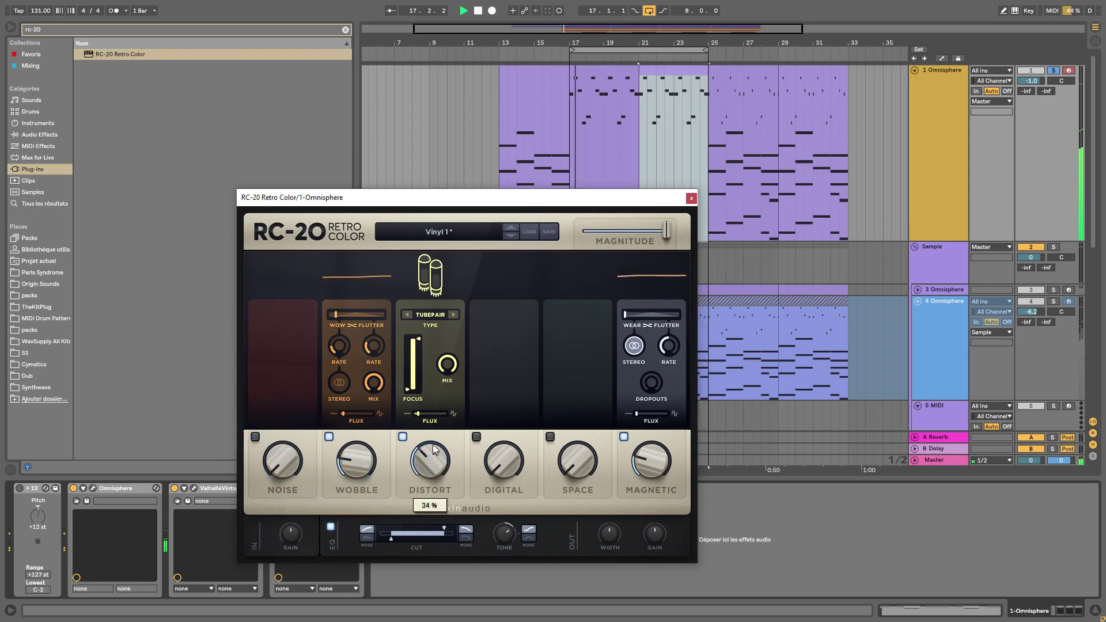
pyautogui.click(690, 198)
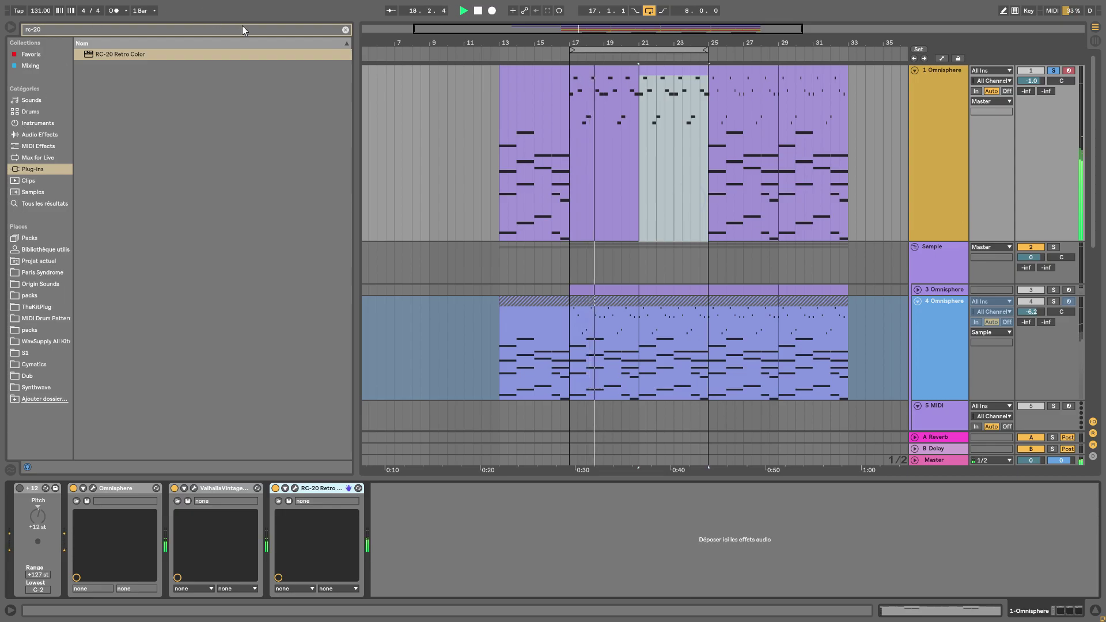
# Add EQ Eight after RC-20 on the first Omnisphere track, with the band 2 low cut at 68.1 Hz
pyautogui.click(345, 29)
pyautogui.click(40, 134)
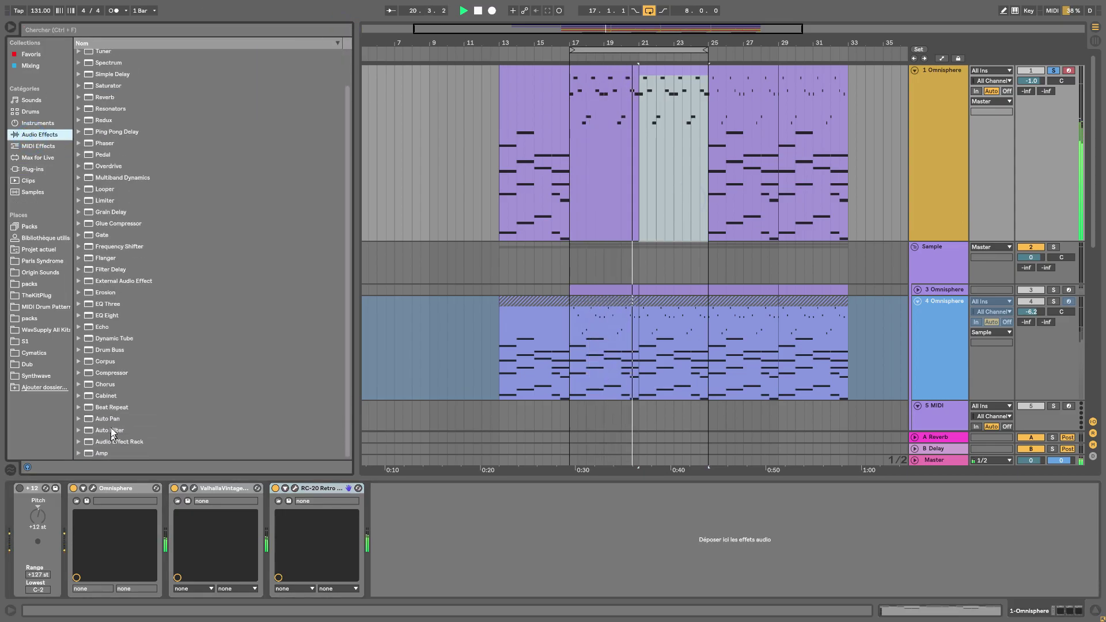
pyautogui.scroll(1, 116, 202)
pyautogui.scroll(-3, 115, 219)
pyautogui.moveTo(109, 315)
pyautogui.mouseDown()
pyautogui.moveTo(173, 369)
pyautogui.moveTo(470, 509)
pyautogui.mouseUp()
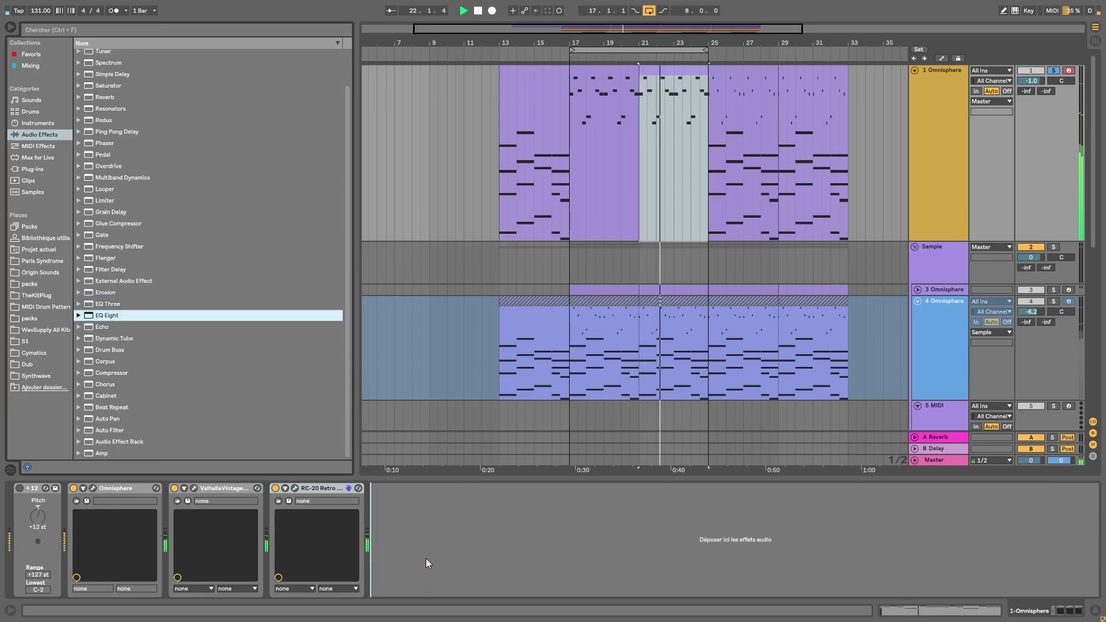
pyautogui.moveTo(426, 563); pyautogui.dragTo(429, 562)
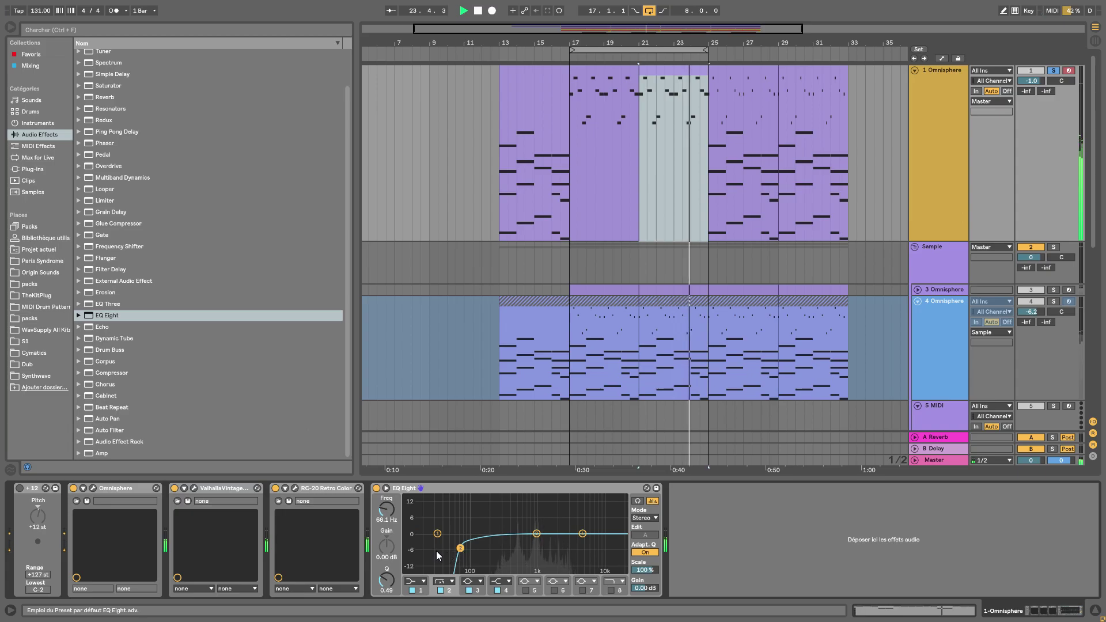
# Take the first Omnisphere track out of solo
pyautogui.click(1054, 70)
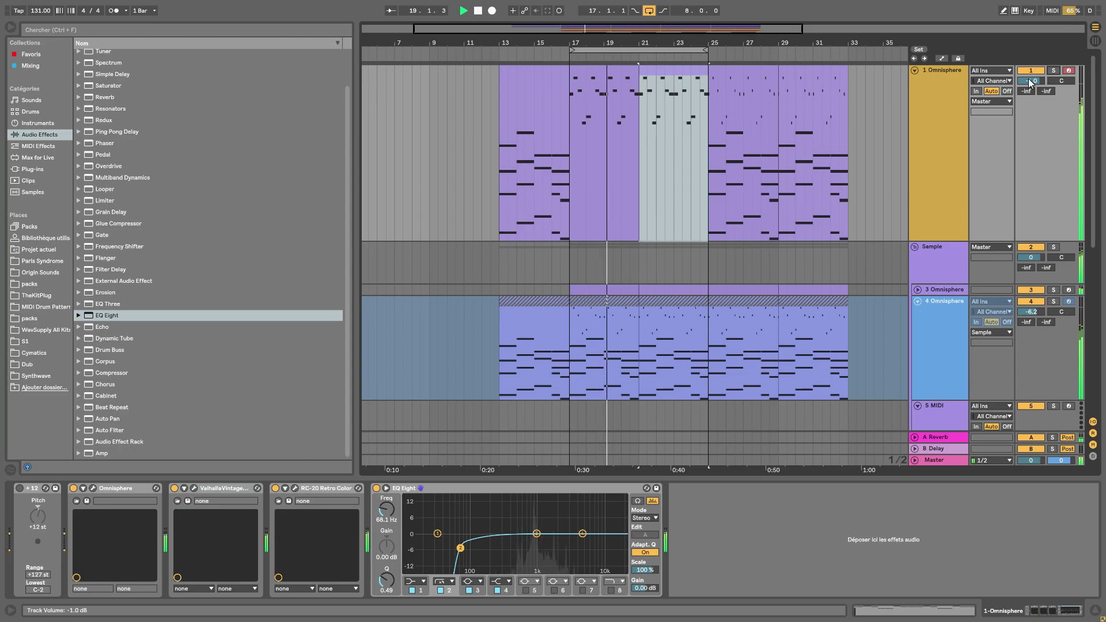
# Set the Pitch device on the first Omnisphere track to -12 st and stop playback
pyautogui.doubleClick(942, 78)
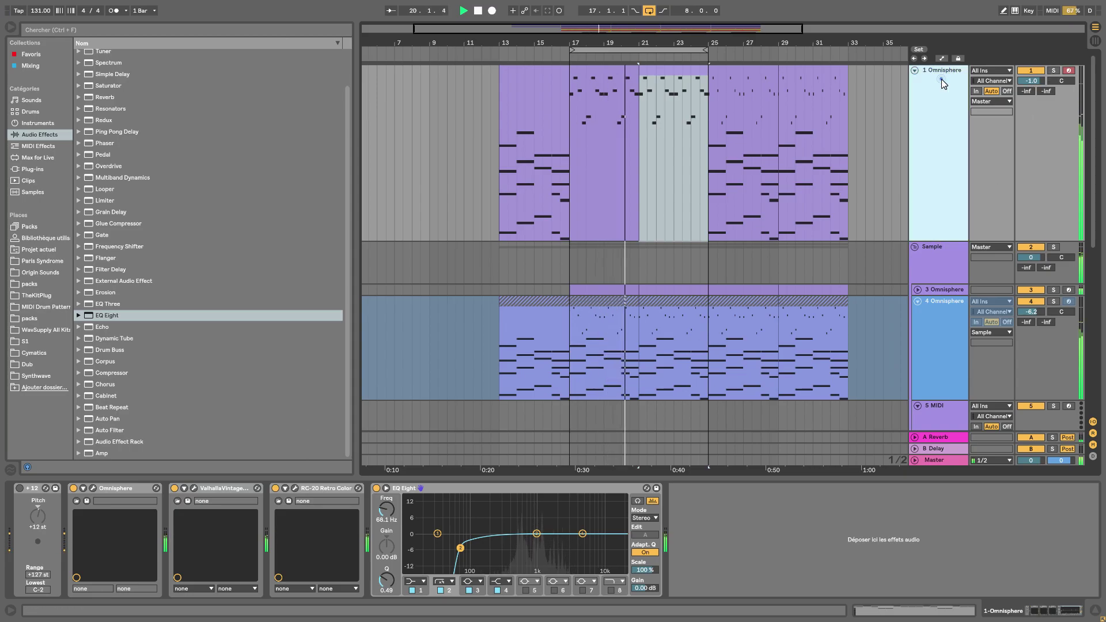
pyautogui.moveTo(37, 517); pyautogui.dragTo(38, 569)
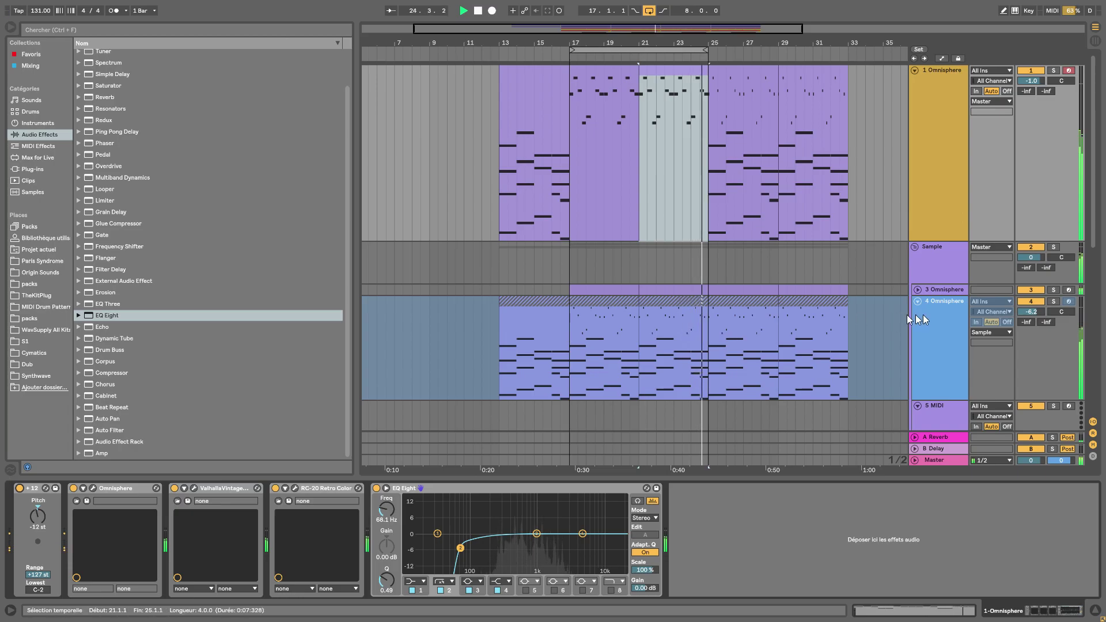
pyautogui.press('space')
# Recolor the clip at bars 13–17 on track 4 Omnisphere purple and duplicate it twice over bars 17–25
pyautogui.click(536, 314)
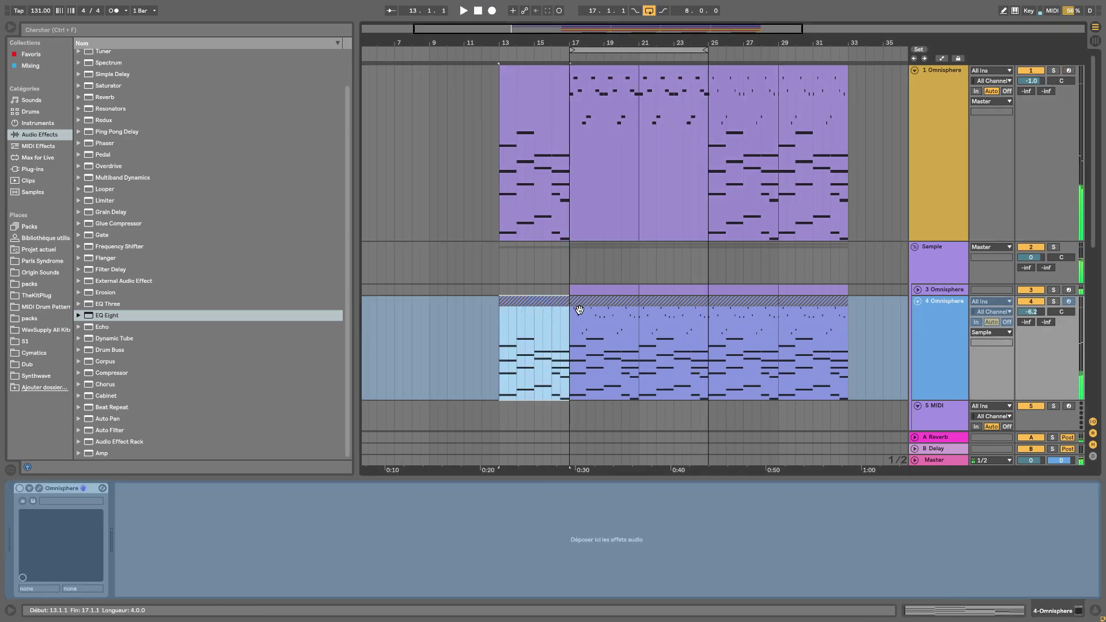
pyautogui.rightClick(552, 310)
pyautogui.click(676, 521)
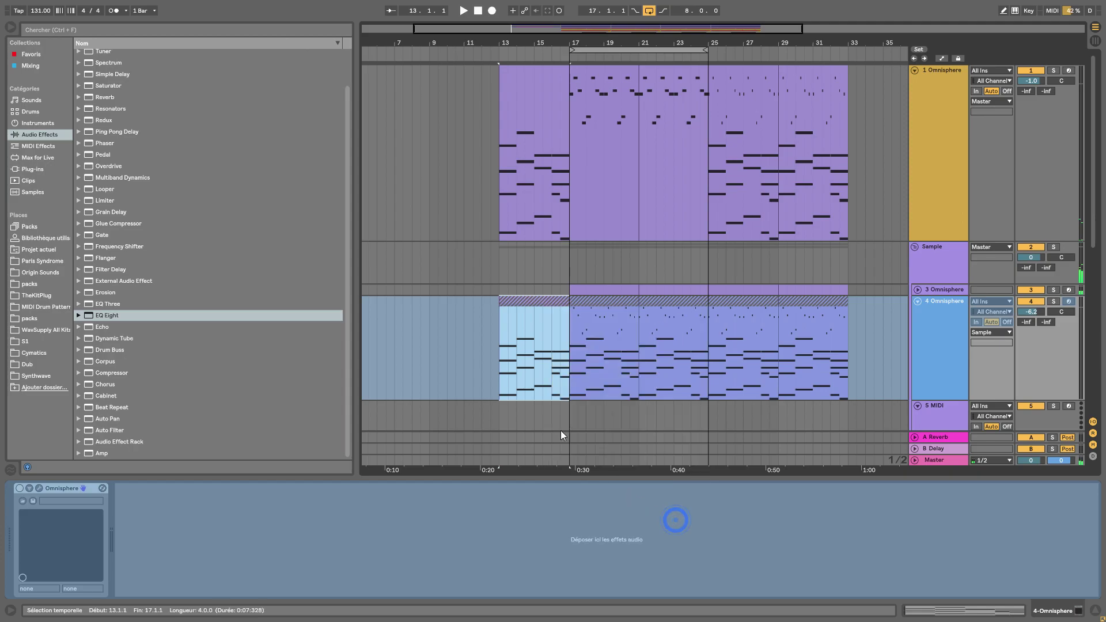
pyautogui.moveTo(704, 368); pyautogui.dragTo(577, 361)
pyautogui.click(541, 302)
pyautogui.hotkey('ctrl', 'd')
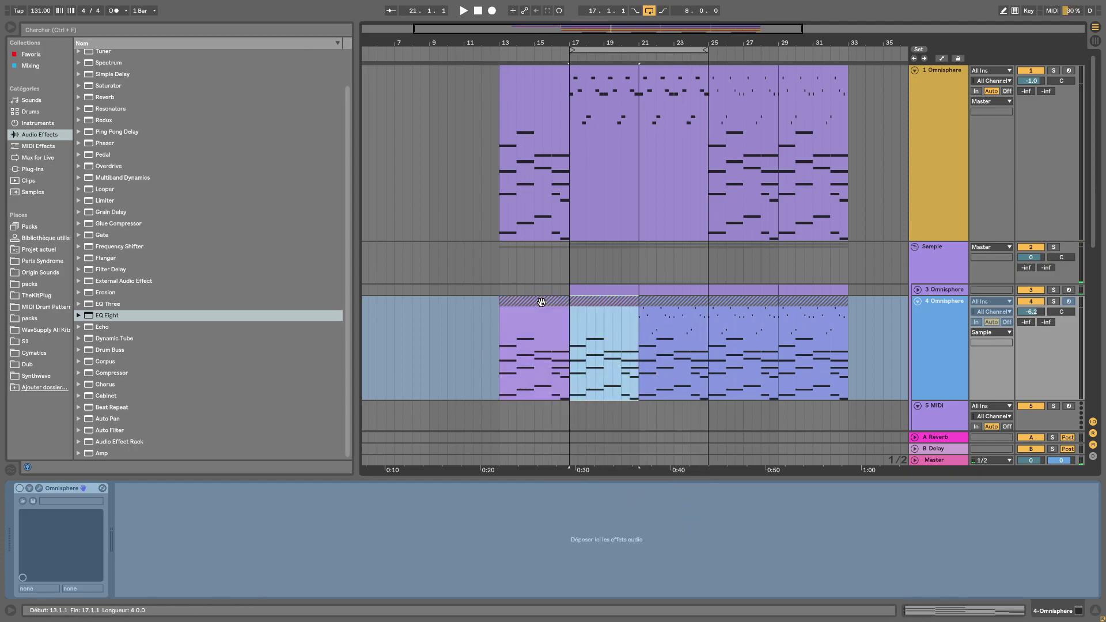
pyautogui.hotkey('ctrl', 'd')
# Copy the bars 17–21 clip from track 4 Omnisphere onto track 3 Omnisphere, duplicate it to bars 21–25, and start playback
pyautogui.click(920, 302)
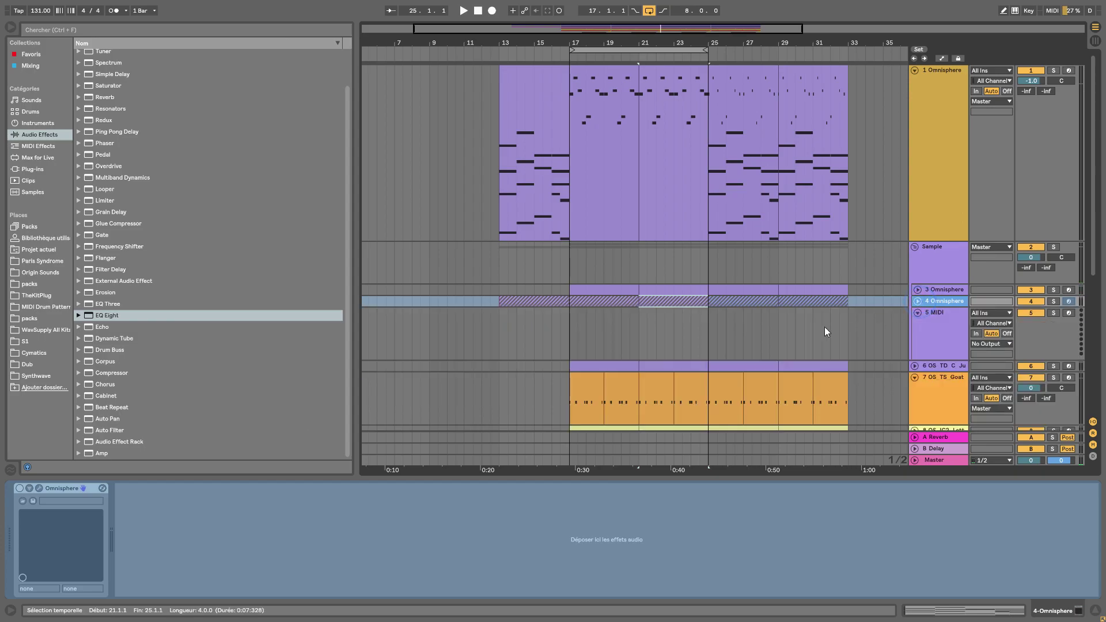
pyautogui.click(914, 290)
pyautogui.click(916, 290)
pyautogui.scroll(-3, 881, 294)
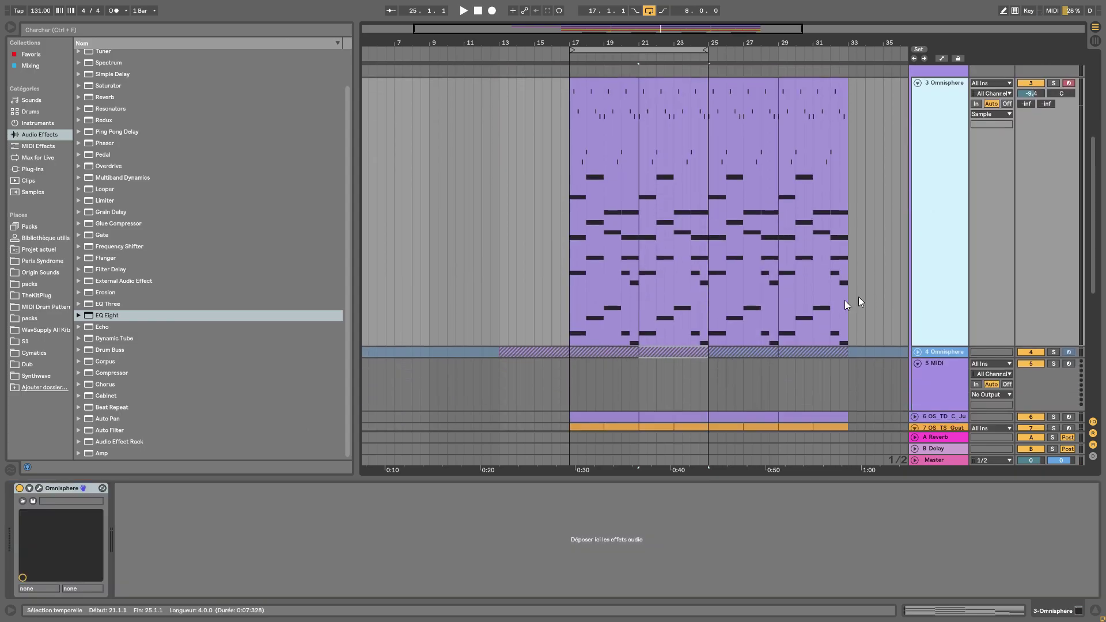
pyautogui.scroll(-2, 859, 298)
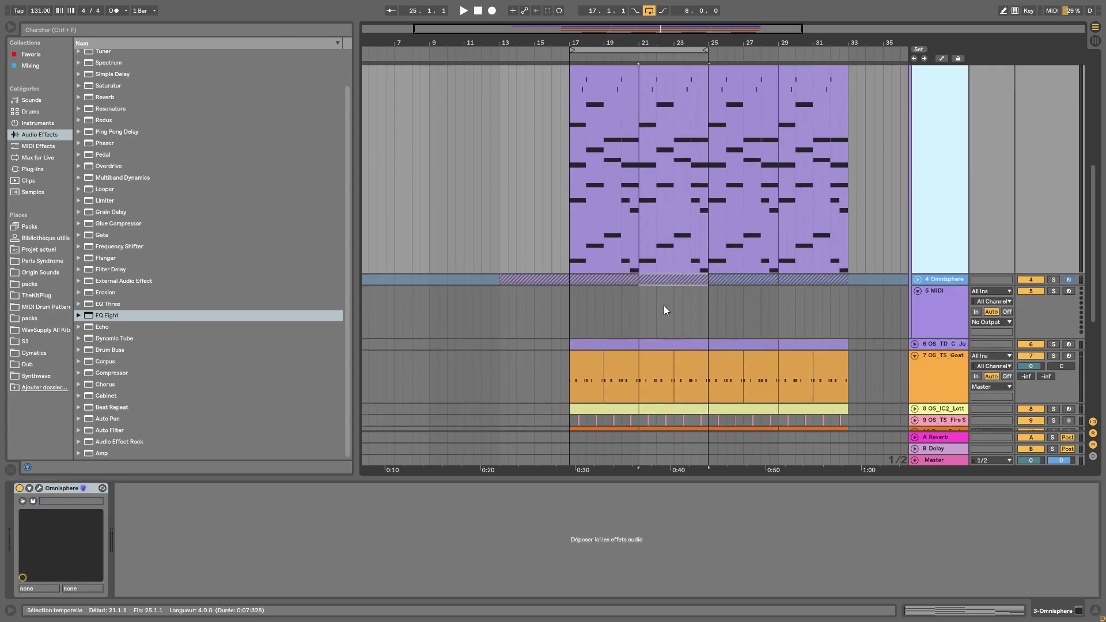
pyautogui.click(918, 281)
pyautogui.moveTo(612, 291); pyautogui.dragTo(612, 211)
pyautogui.hotkey('ctrl', 'd')
pyautogui.press('space')
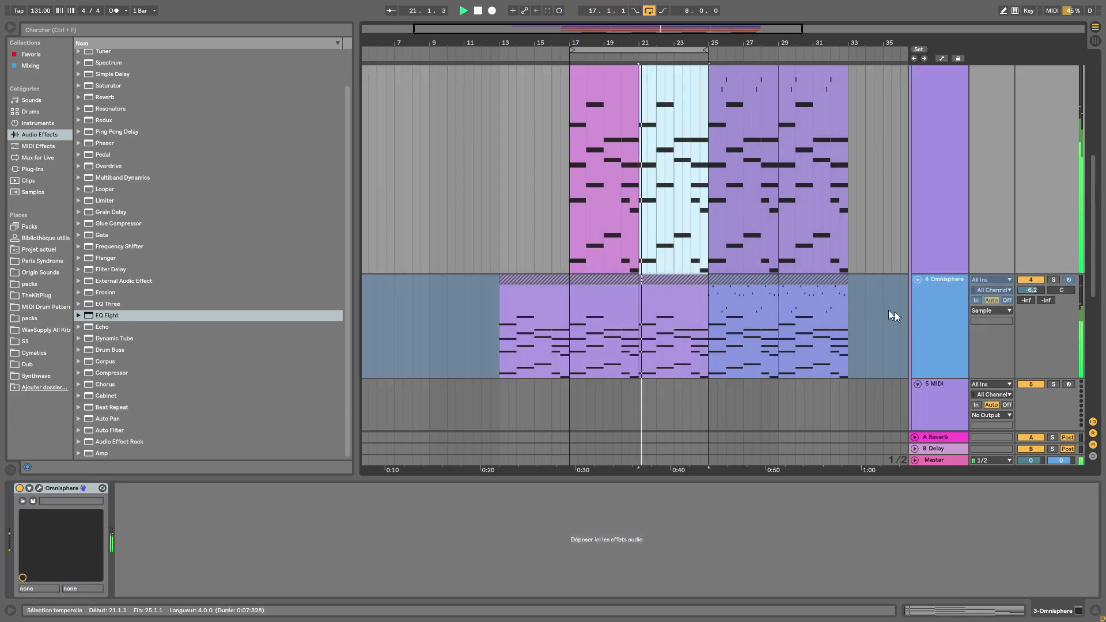
# Collapse tracks 3 and 4 Omnisphere in the arrangement
pyautogui.click(918, 280)
pyautogui.scroll(5, 904, 288)
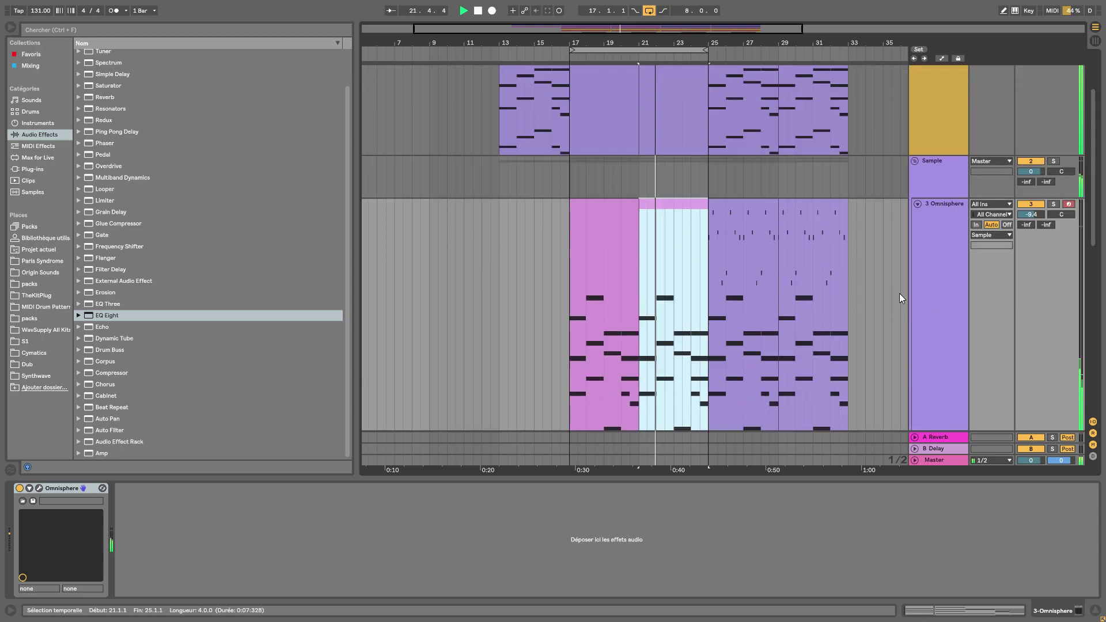
pyautogui.click(917, 209)
pyautogui.scroll(1, 887, 288)
pyautogui.scroll(2, 873, 317)
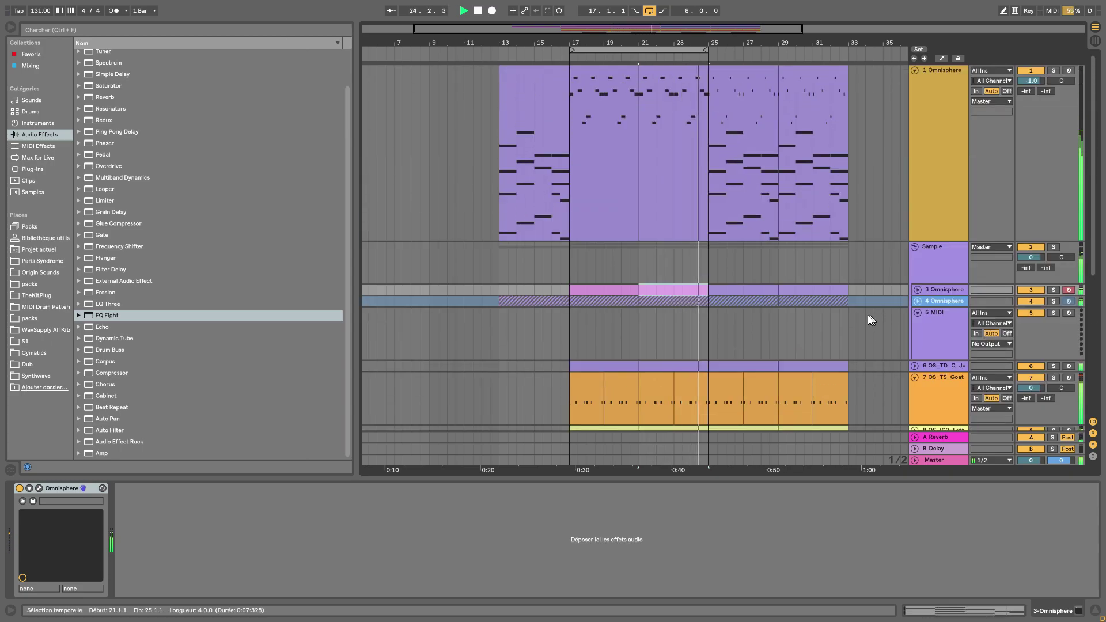
pyautogui.moveTo(659, 43); pyautogui.dragTo(659, 37)
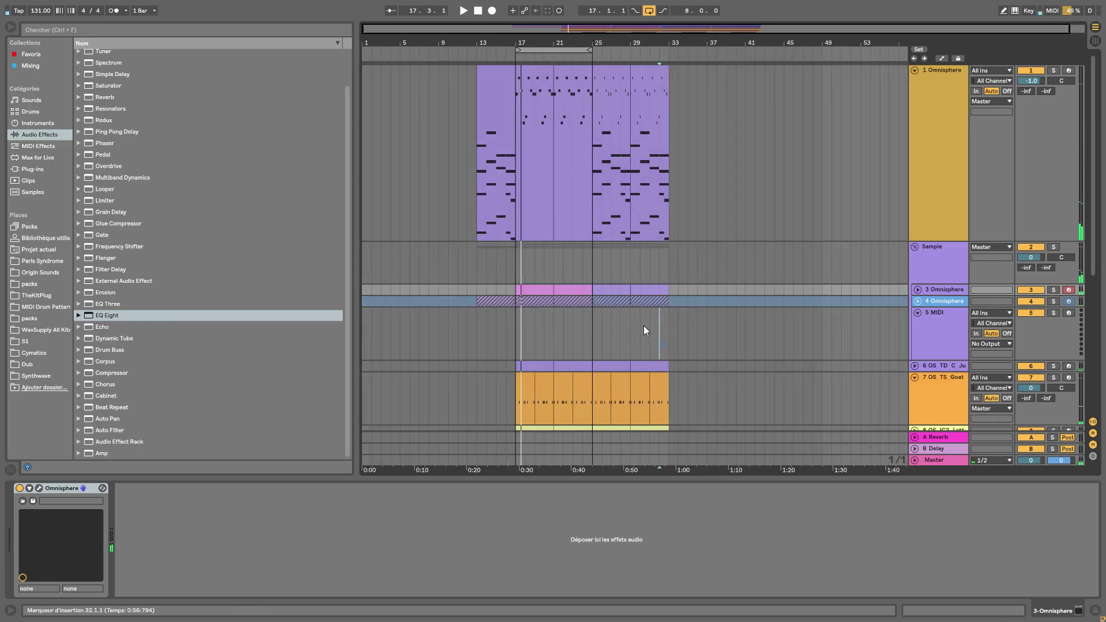
pyautogui.moveTo(657, 337); pyautogui.dragTo(596, 294)
pyautogui.click(678, 336)
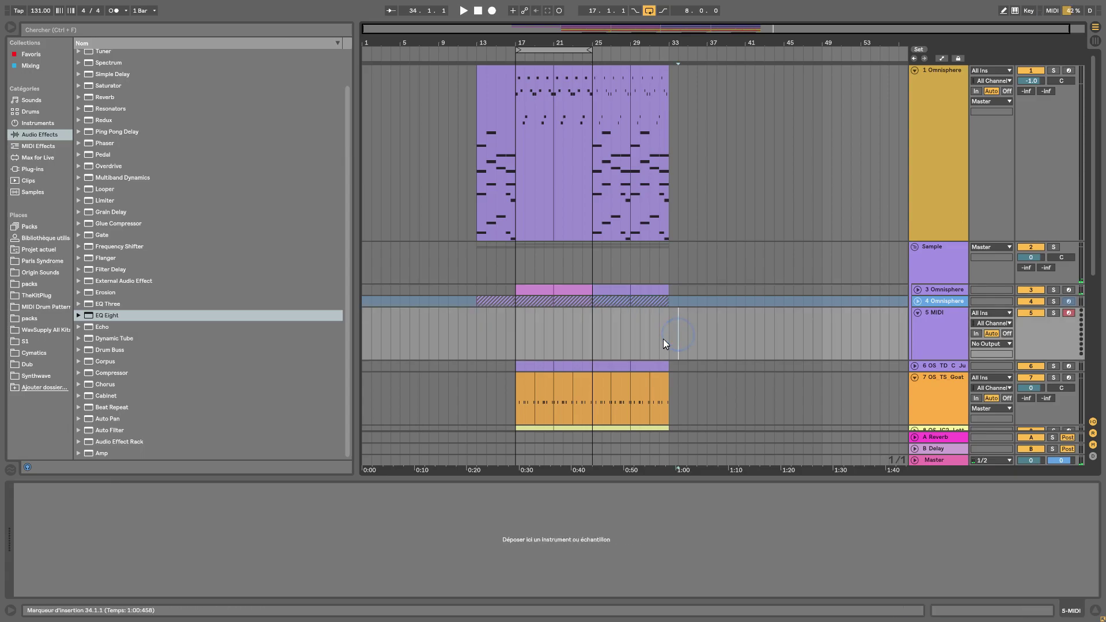
pyautogui.moveTo(591, 217); pyautogui.dragTo(516, 146)
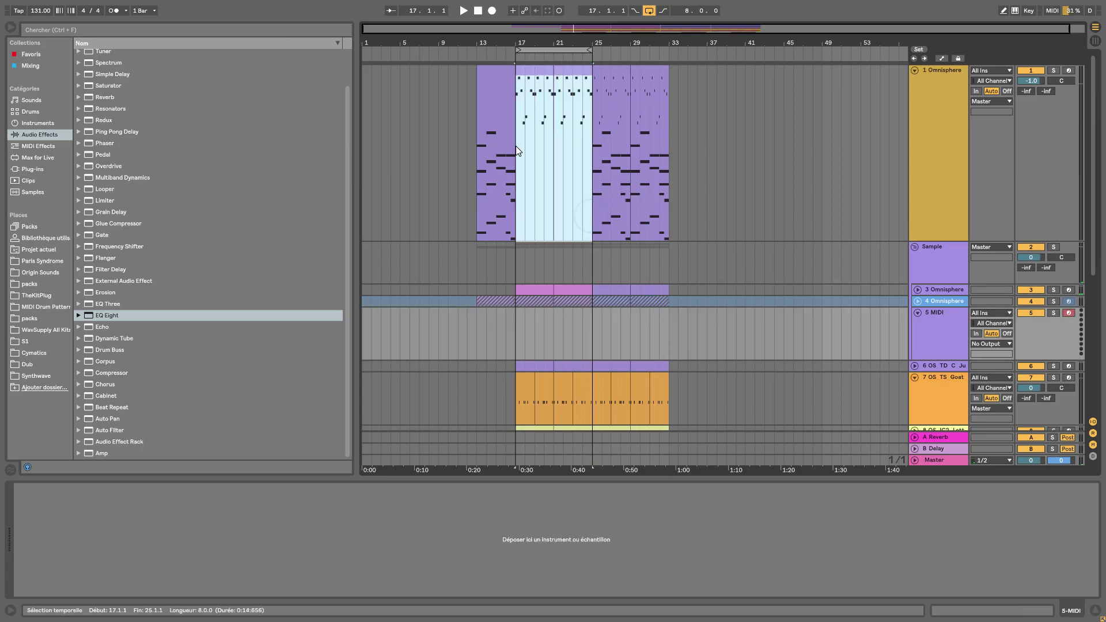
pyautogui.hotkey('ctrl', 'd')
pyautogui.moveTo(668, 347); pyautogui.dragTo(349, 293)
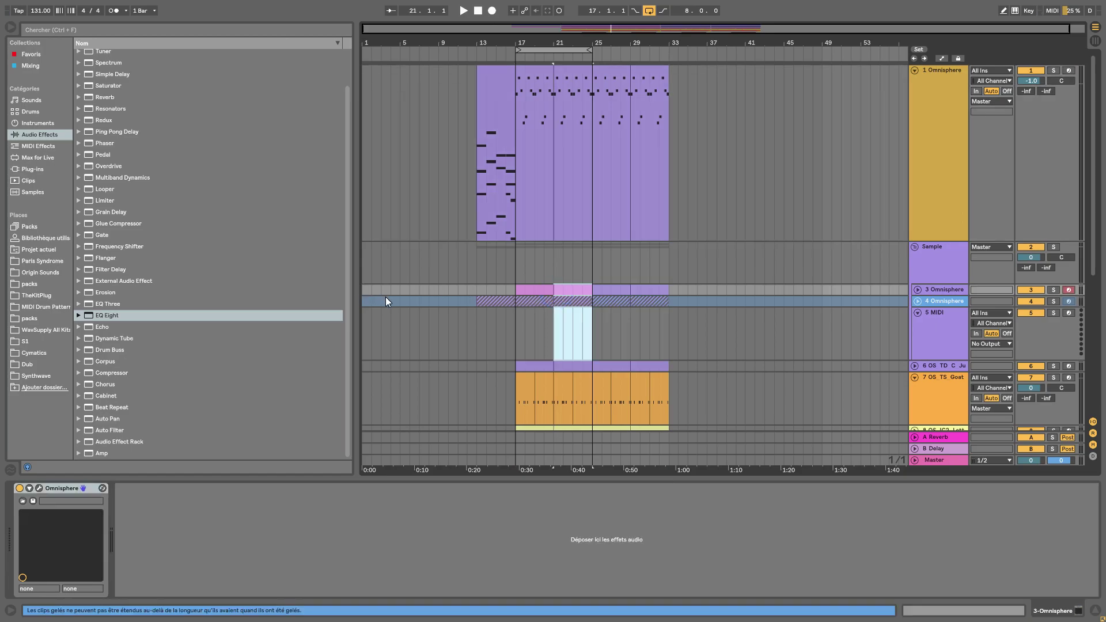
pyautogui.hotkey('ctrl', 'z')
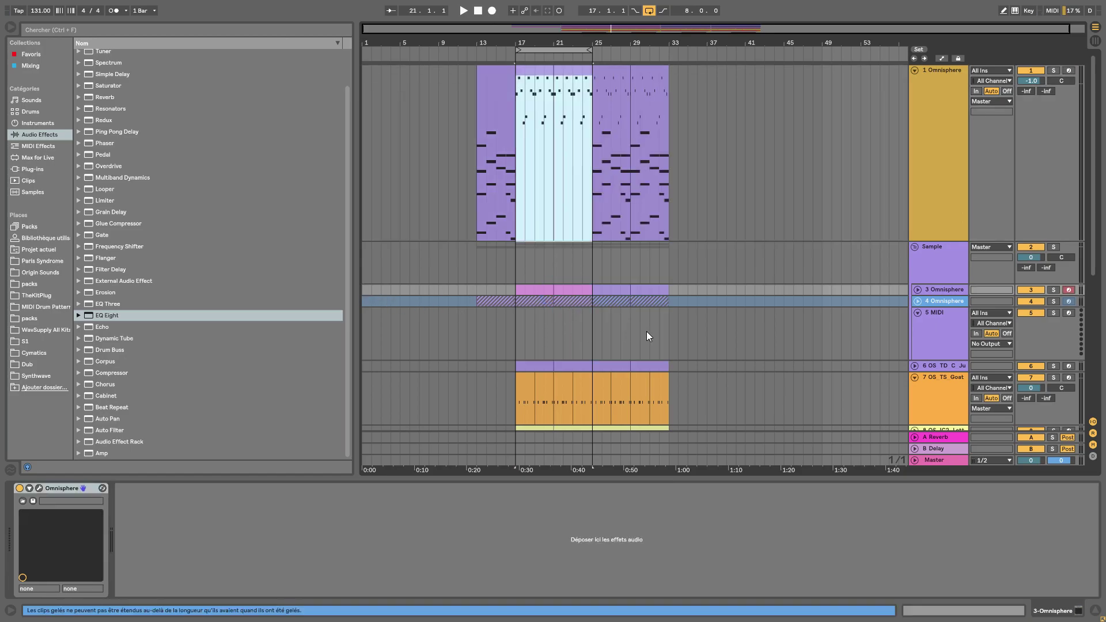
# Copy bars 17–33 of tracks 3 and 4 Omnisphere to bar 1, and the first Omnisphere track's bars 17–25 melody to bars 9–17
pyautogui.moveTo(663, 341); pyautogui.dragTo(366, 295)
pyautogui.press('space')
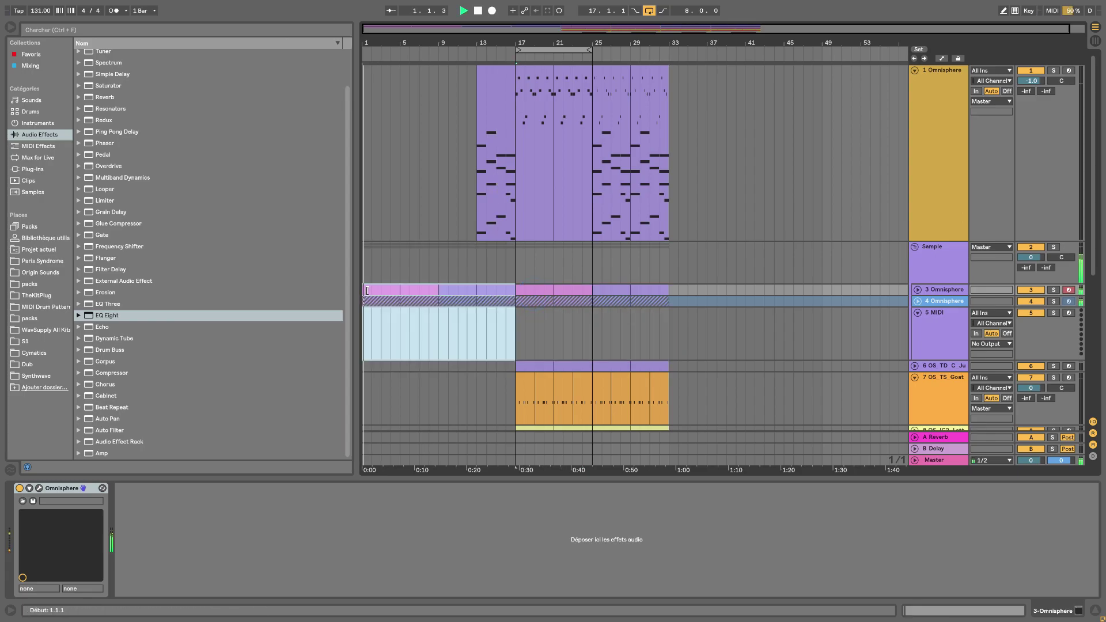
pyautogui.moveTo(589, 219); pyautogui.dragTo(454, 79)
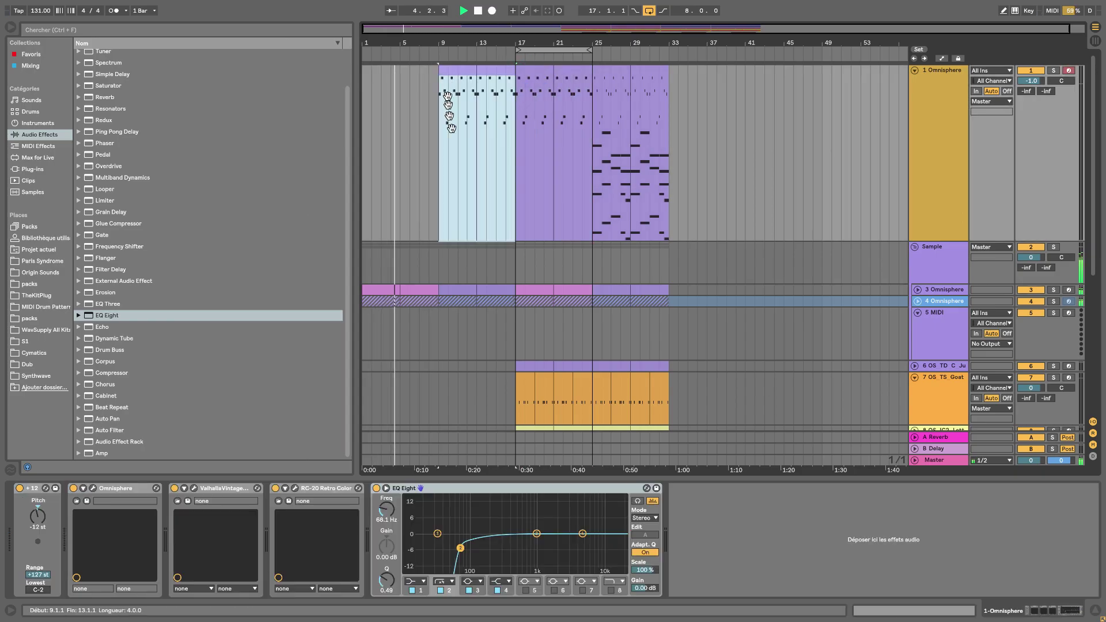
# Duplicate bars 17–33 of all tracks to bars 33–49
pyautogui.scroll(-3, 853, 282)
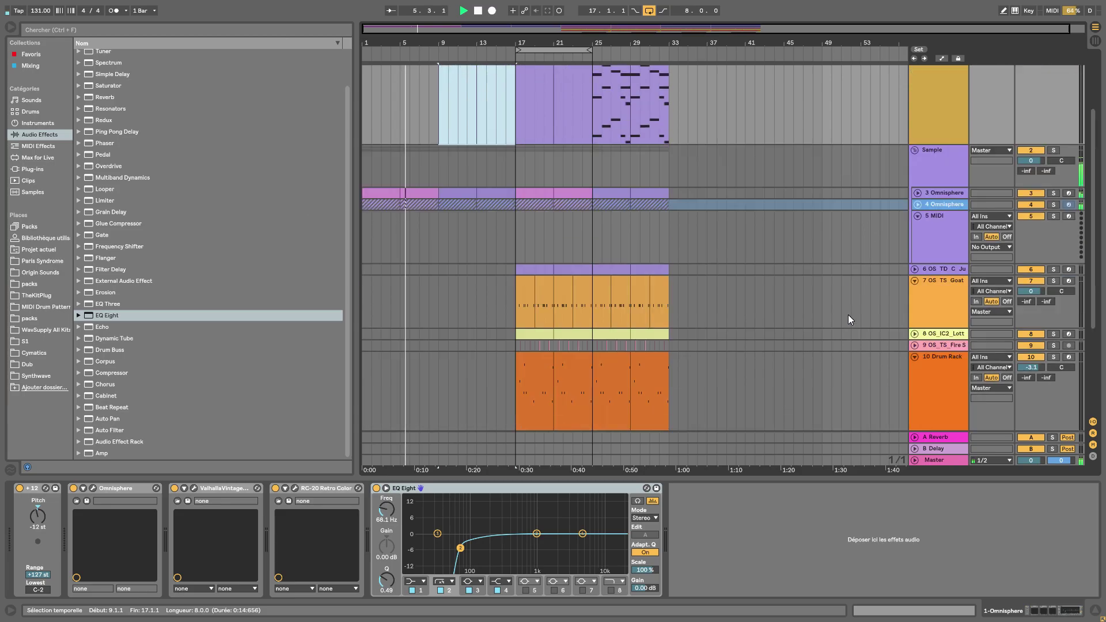
pyautogui.scroll(3, 572, 350)
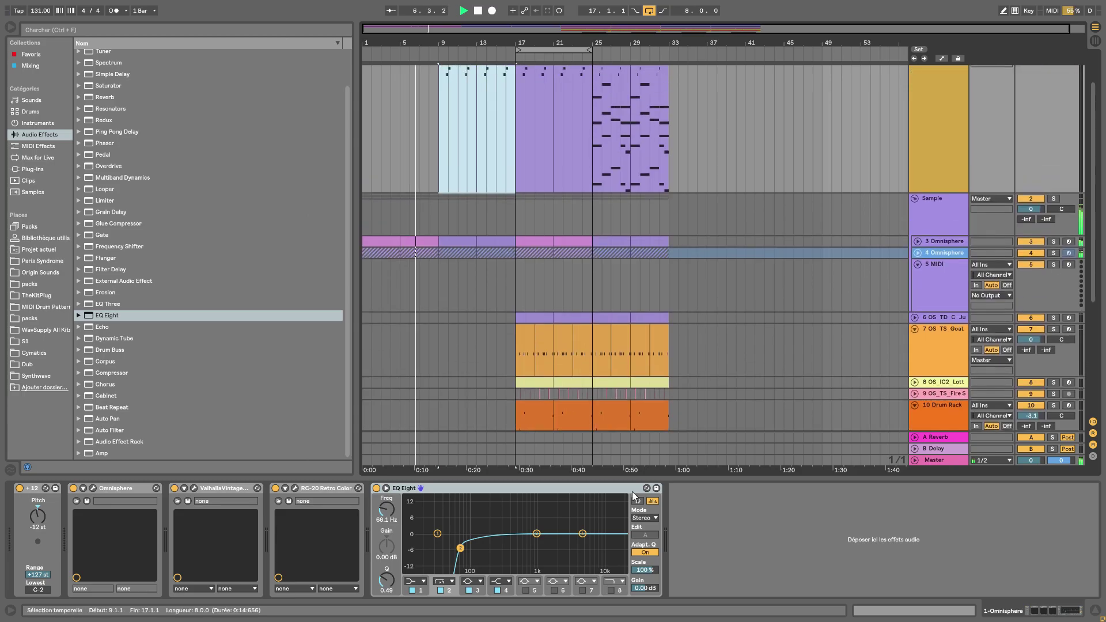
pyautogui.moveTo(666, 459); pyautogui.dragTo(515, 43)
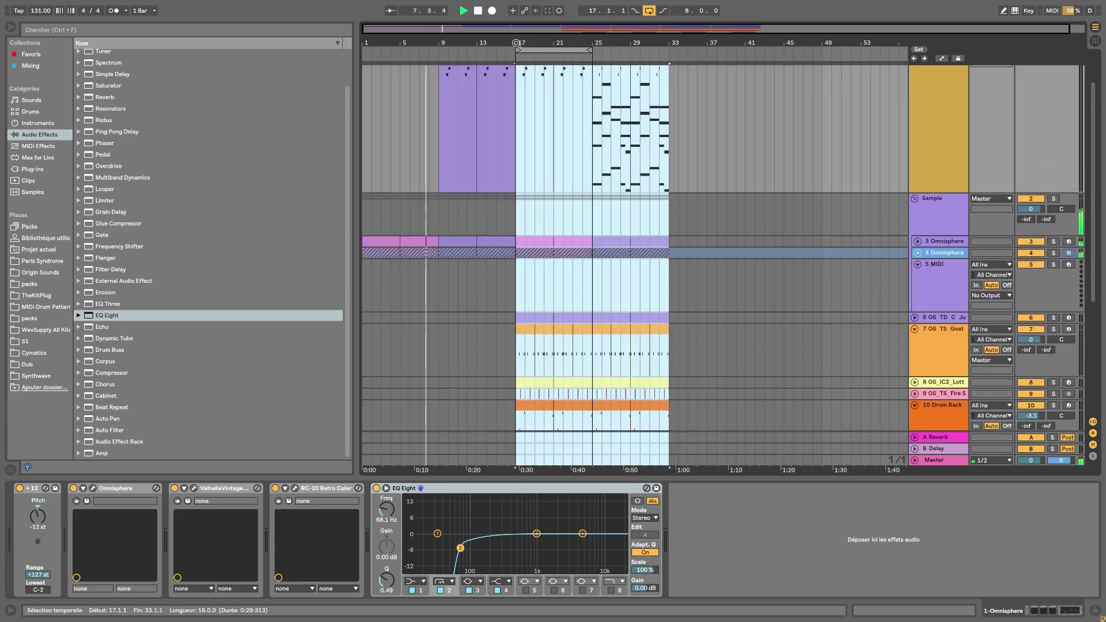
pyautogui.hotkey('ctrl', 'd')
pyautogui.moveTo(618, 46); pyautogui.dragTo(619, 36)
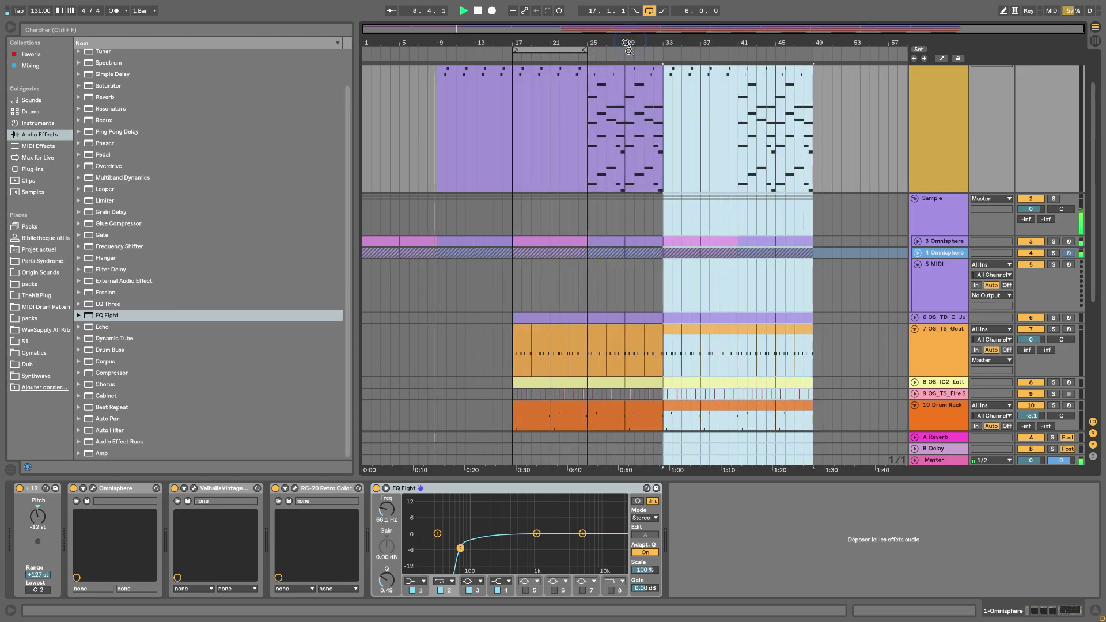
# Copy bars 17–49 of all tracks to bars 61–93, leaving a 12-bar gap for a break
pyautogui.moveTo(814, 461); pyautogui.dragTo(886, 85)
pyautogui.scroll(3, 510, 73)
pyautogui.moveTo(859, 43); pyautogui.dragTo(859, 17)
pyautogui.scroll(-4, 572, 317)
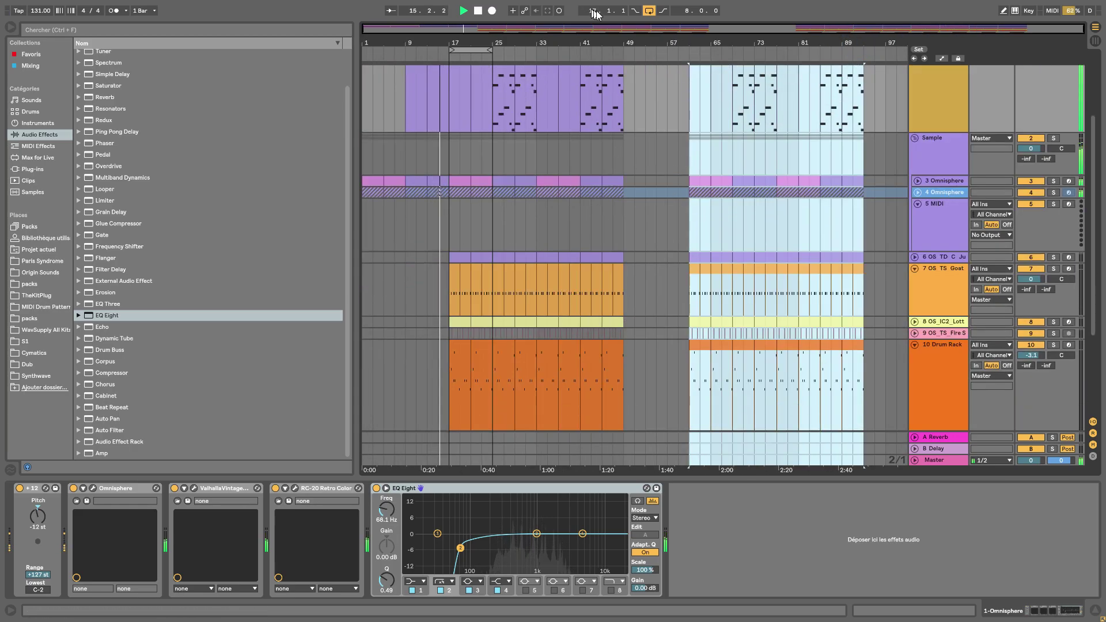
# Turn off the arrangement loop and collapse the OS_TS_Goat and Drum Rack tracks
pyautogui.click(649, 11)
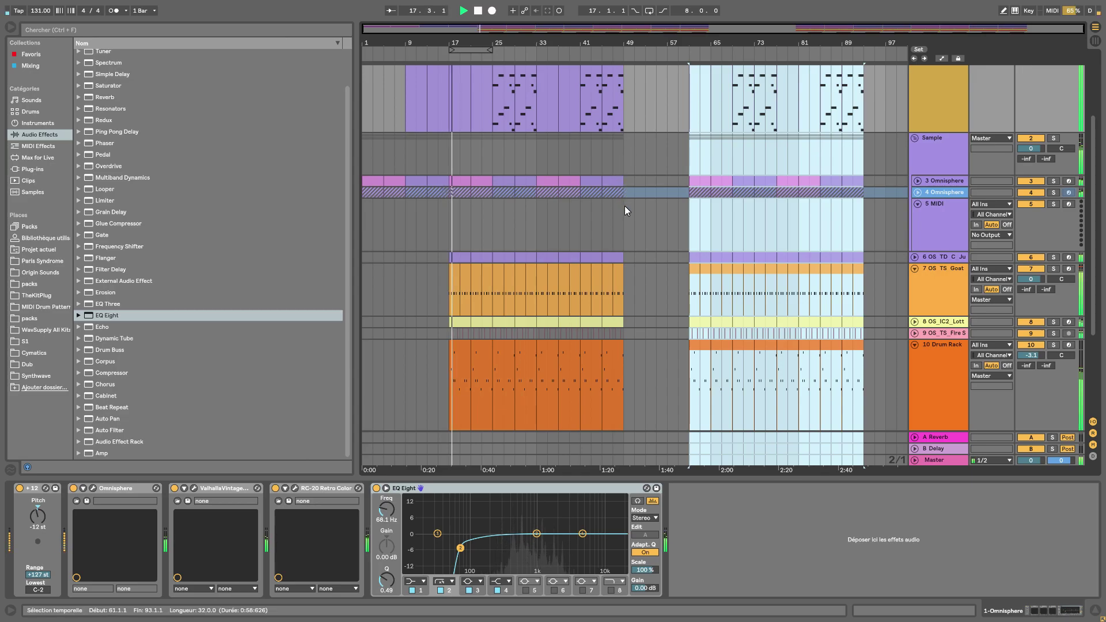
pyautogui.click(915, 269)
pyautogui.click(913, 303)
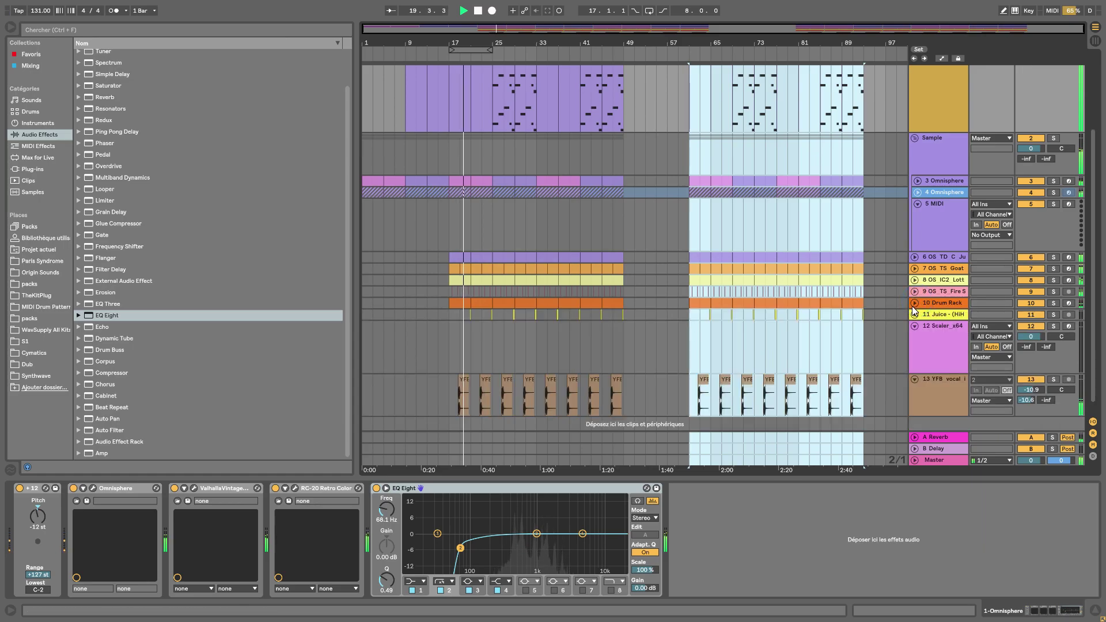
# Fill the gap after bar 49 by duplicating bars 41–49 of tracks 3 and 4 Omnisphere twice
pyautogui.click(649, 223)
pyautogui.moveTo(627, 228); pyautogui.dragTo(582, 185)
pyautogui.hotkey('ctrl', 'd')
pyautogui.hotkey('ctrl', 'd')
# Add a locator named Intro at bar 1
pyautogui.rightClick(364, 55)
pyautogui.click(389, 64)
pyautogui.write('Intro')
pyautogui.press('Return')
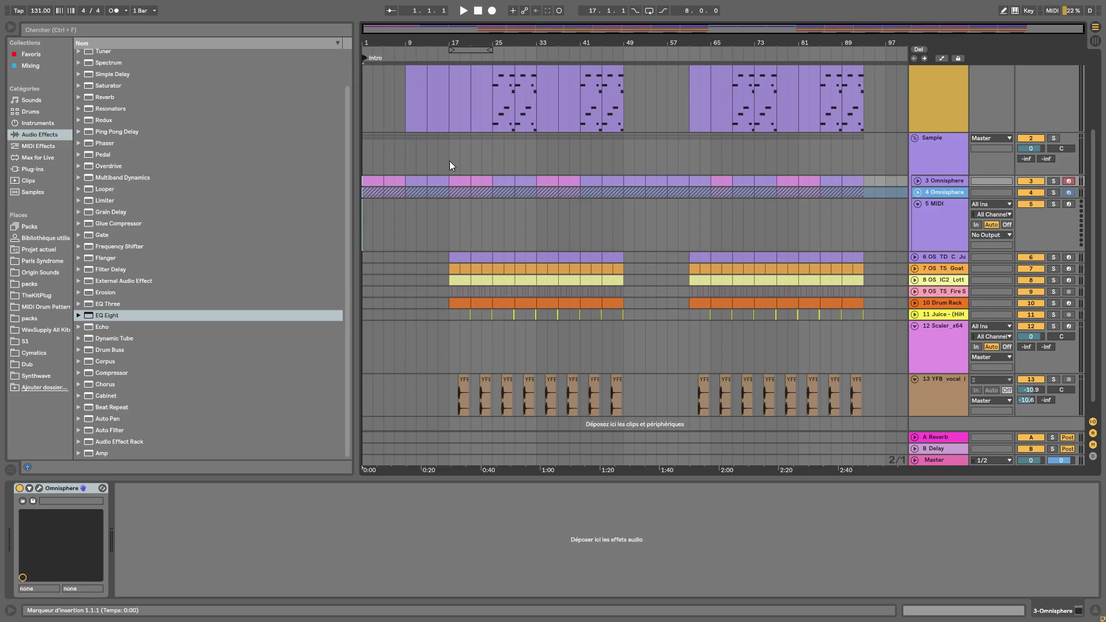
# Add a locator named Mini Buildup at bar 9
pyautogui.click(405, 56)
pyautogui.rightClick(404, 56)
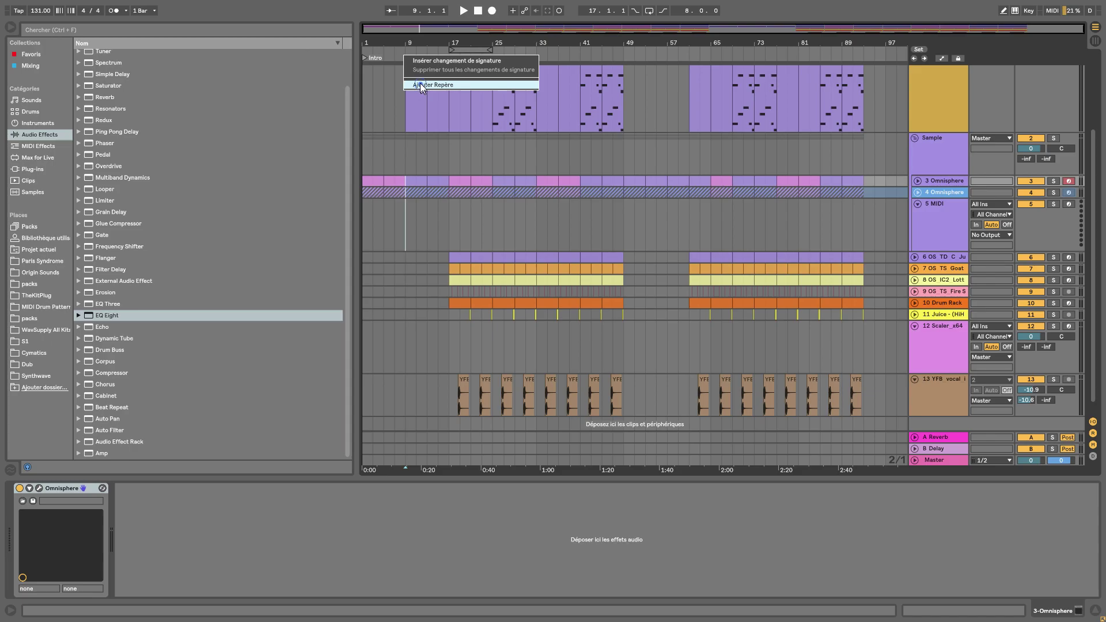
pyautogui.click(422, 85)
pyautogui.write('Mini')
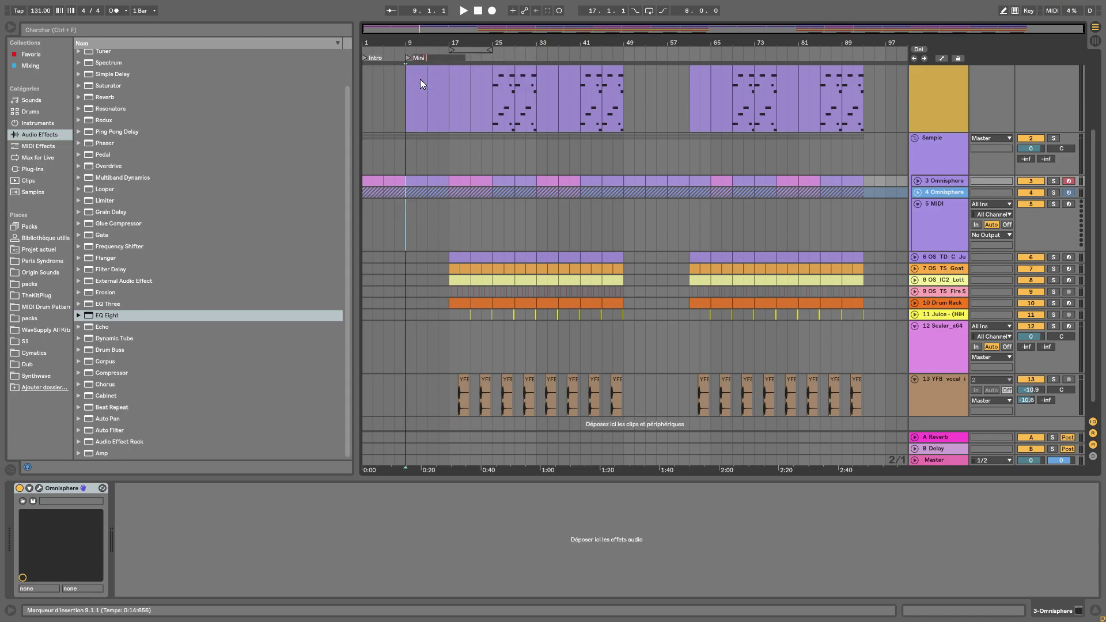
pyautogui.write(' Buildup')
pyautogui.press('Return')
# Add a locator named Verse1 at bar 17
pyautogui.rightClick(450, 57)
pyautogui.click(488, 88)
pyautogui.write('Verse1')
pyautogui.press('Return')
# Add a locator named Breakdown at the end of the first verse and align it to bar 49
pyautogui.rightClick(621, 54)
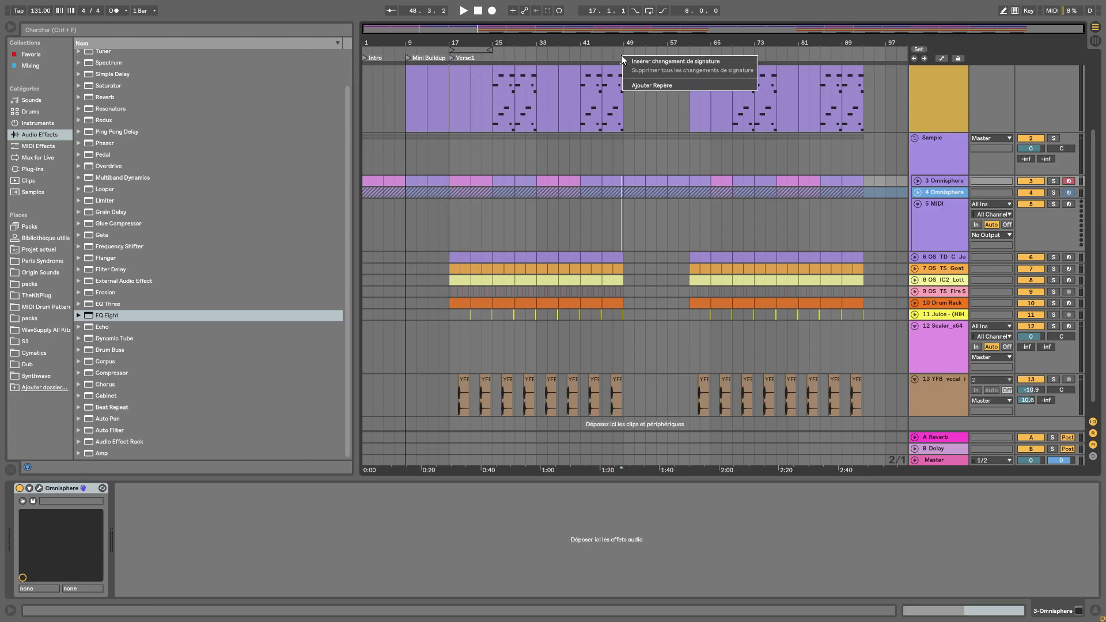
pyautogui.click(648, 84)
pyautogui.press('BackSpace')
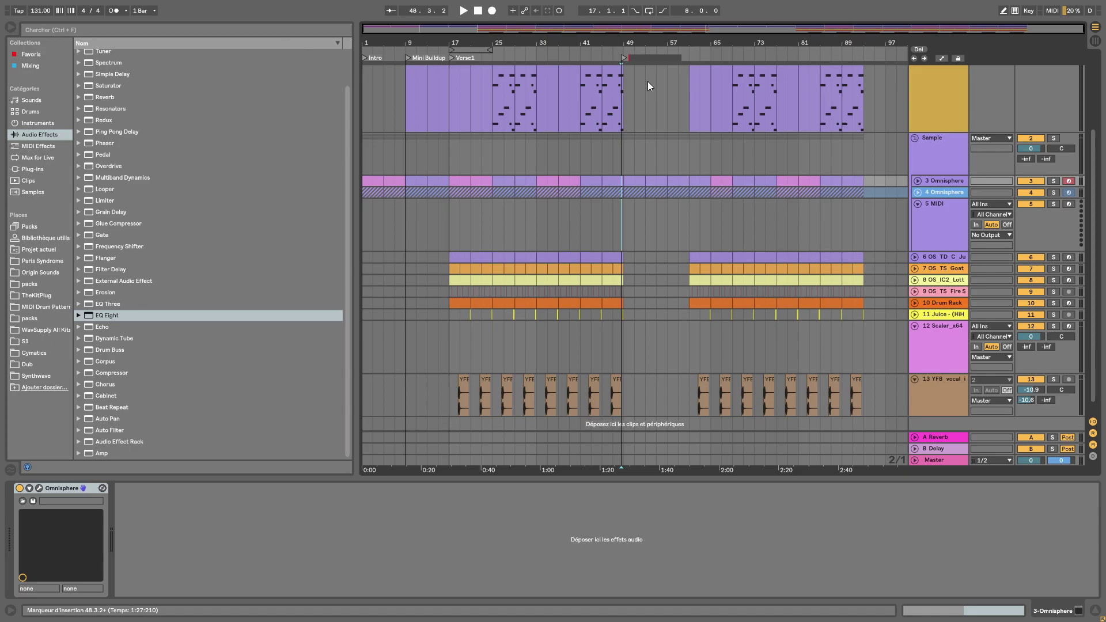
pyautogui.write('Breakdown')
pyautogui.press('Return')
pyautogui.moveTo(622, 58); pyautogui.dragTo(627, 58)
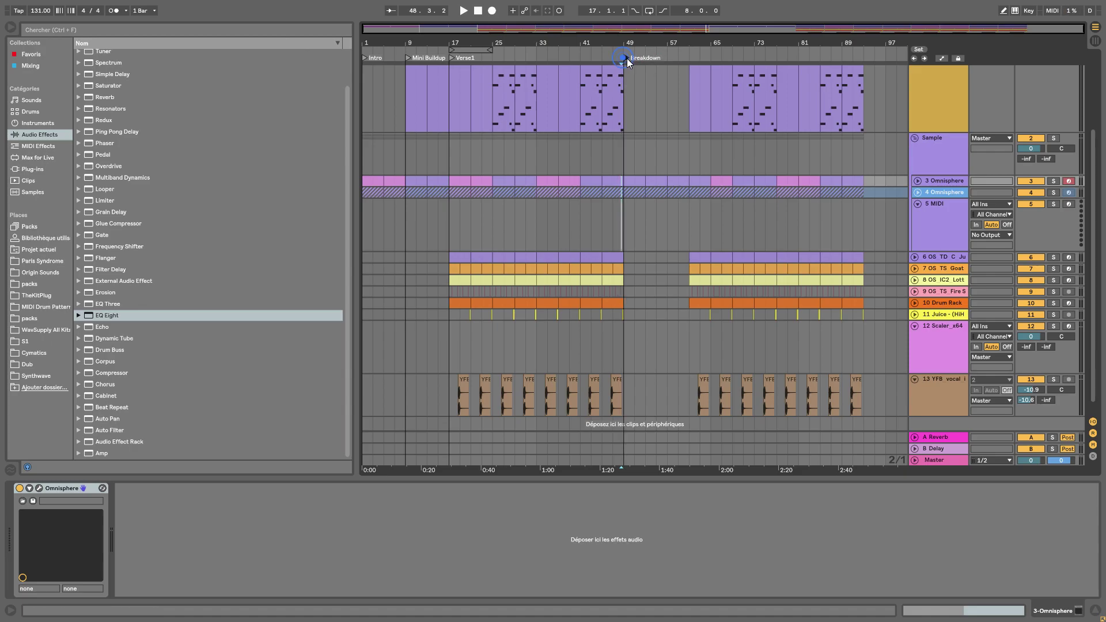
# Add a locator named Verse 2 at bar 61
pyautogui.rightClick(688, 50)
pyautogui.click(710, 82)
pyautogui.write('Verse 2')
pyautogui.press('Return')
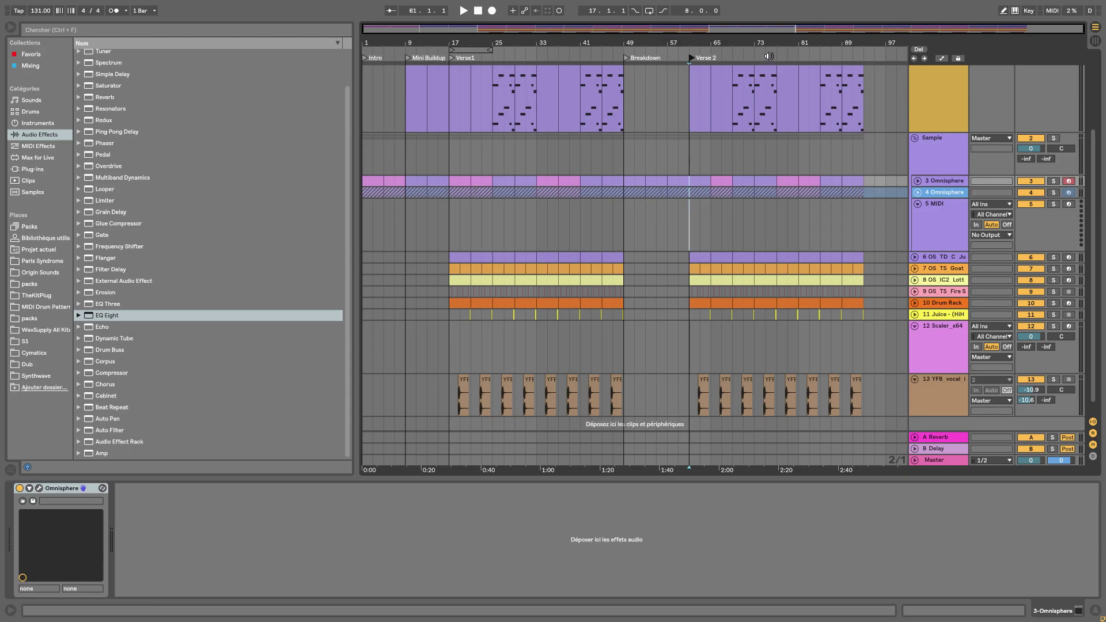
# Add a locator named V2_V1 at bar 77, halfway through the second verse
pyautogui.moveTo(780, 38); pyautogui.dragTo(759, 50)
pyautogui.rightClick(758, 56)
pyautogui.click(775, 86)
pyautogui.rightClick(756, 56)
pyautogui.click(777, 73)
pyautogui.write('Var')
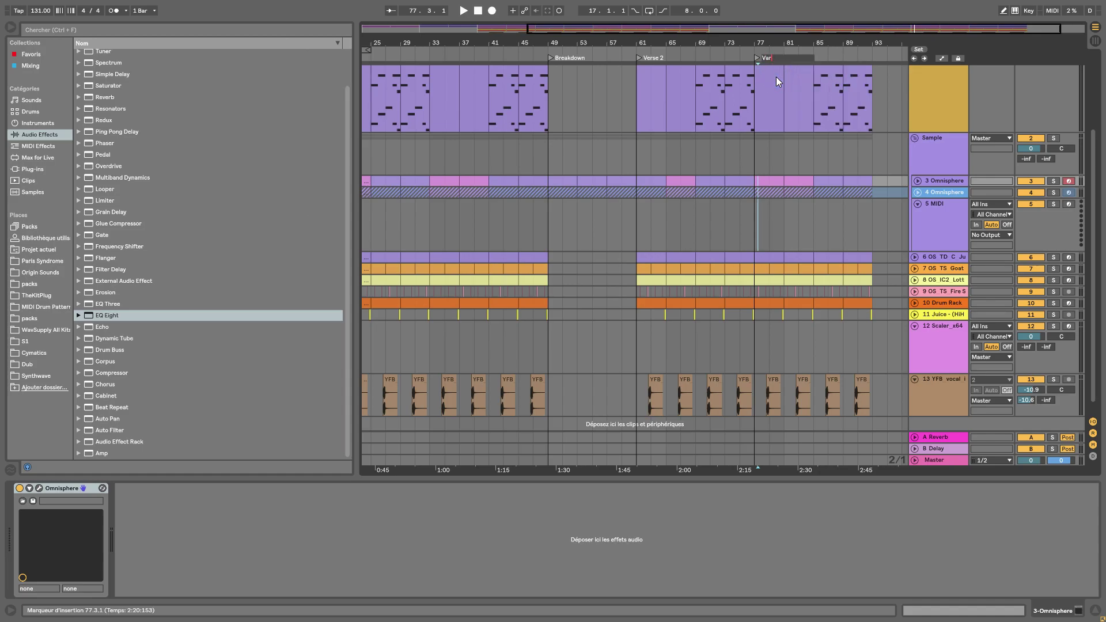
pyautogui.write('ia2_V1')
pyautogui.press('Return')
# Add a locator named Outro at bar 93
pyautogui.rightClick(874, 55)
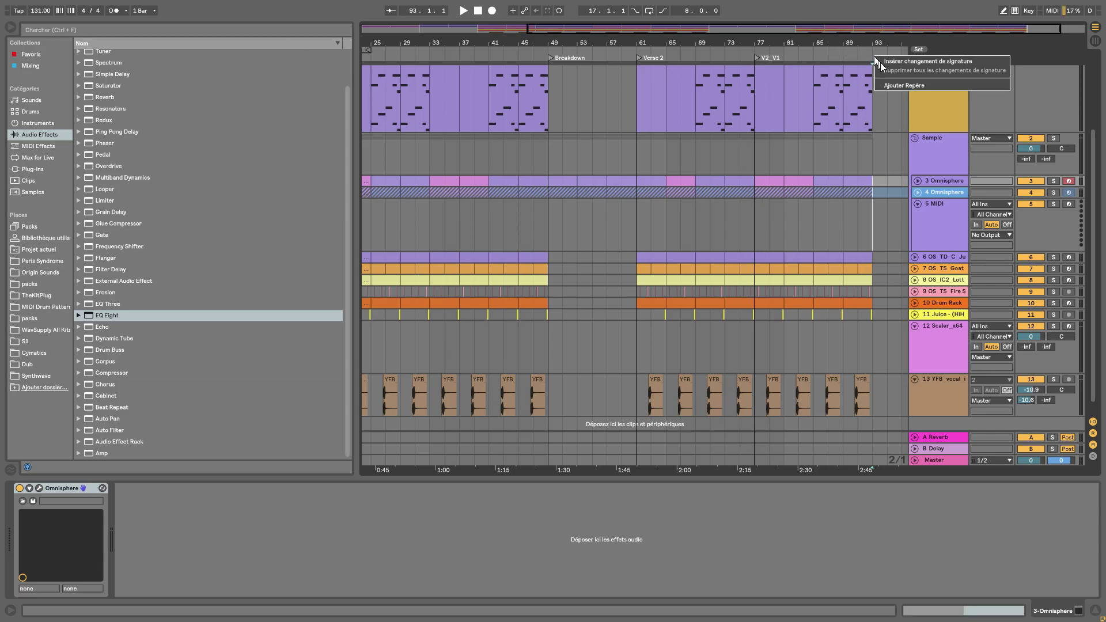
pyautogui.click(890, 86)
pyautogui.write('Outro')
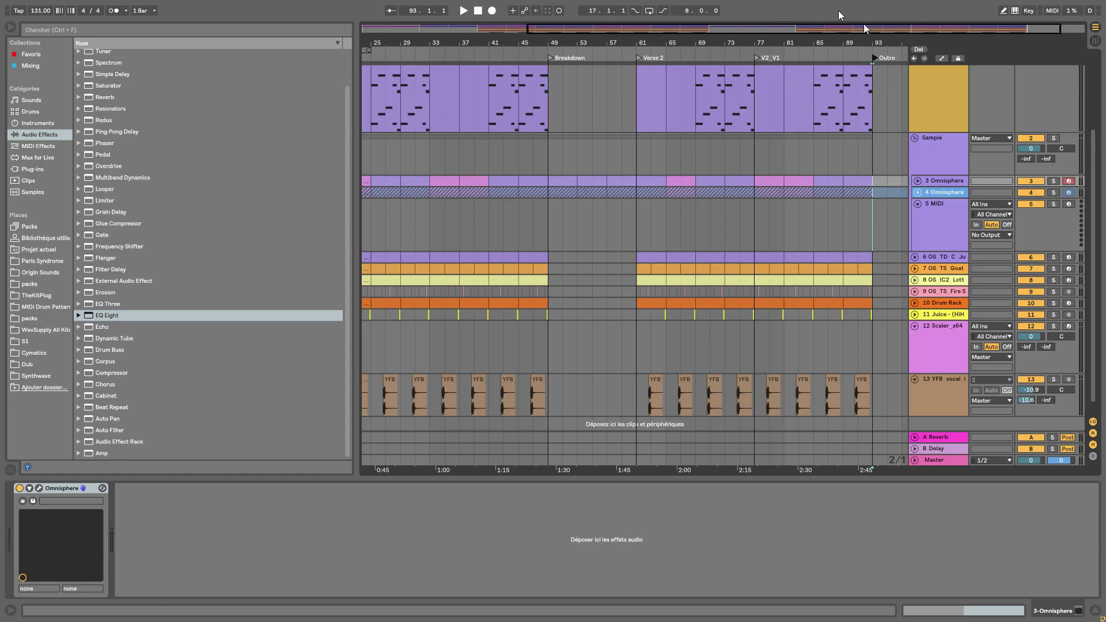
# Copy the 12-bar breakdown section into the Outro, filling bars 93 to 105
pyautogui.moveTo(840, 44); pyautogui.dragTo(839, 41)
pyautogui.moveTo(690, 406); pyautogui.dragTo(880, 179)
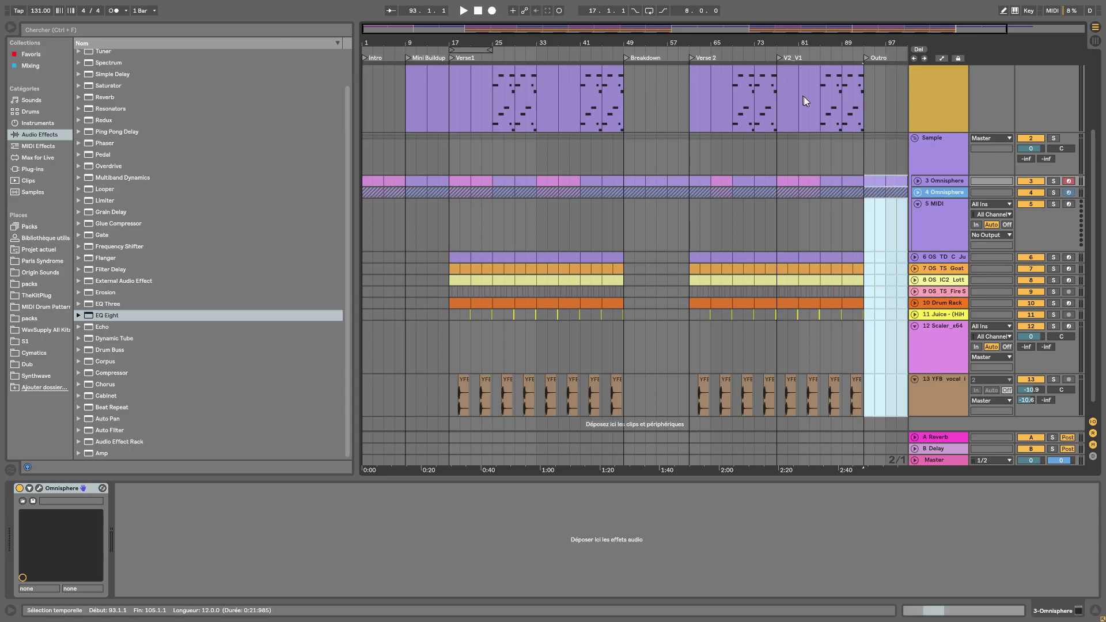
# Copy the last 4-bar clip of Verse 2 on the first Omnisphere track into the Outro and place it at bar 101
pyautogui.moveTo(878, 43); pyautogui.dragTo(880, 38)
pyautogui.click(837, 108)
pyautogui.click(792, 73)
pyautogui.scroll(2, 849, 77)
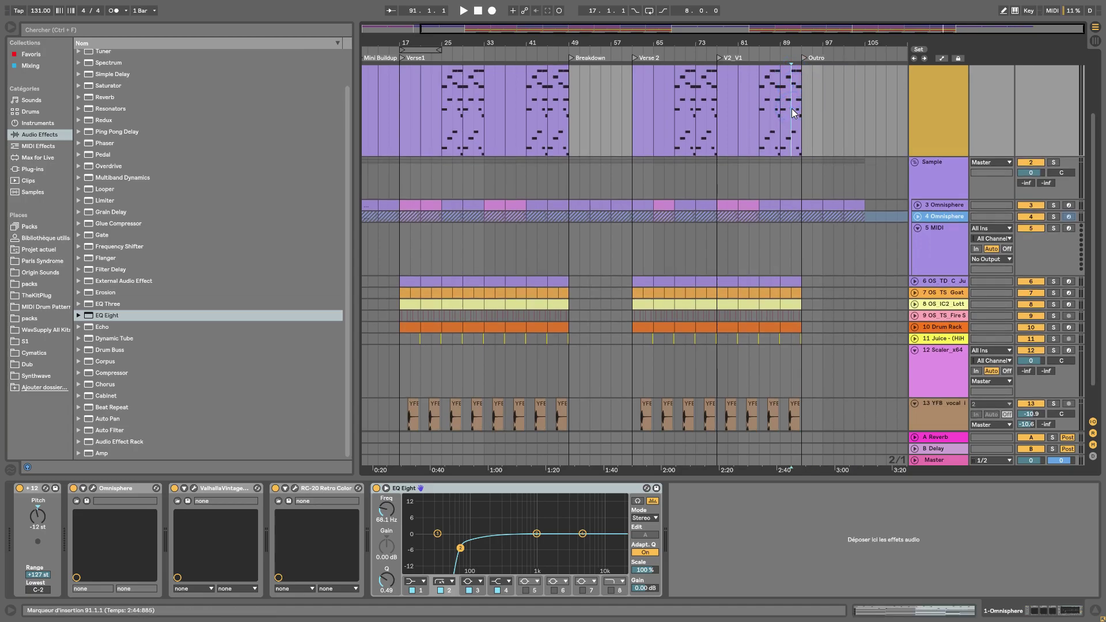
pyautogui.moveTo(801, 122)
pyautogui.mouseDown()
pyautogui.moveTo(784, 122)
pyautogui.moveTo(810, 152)
pyautogui.mouseUp()
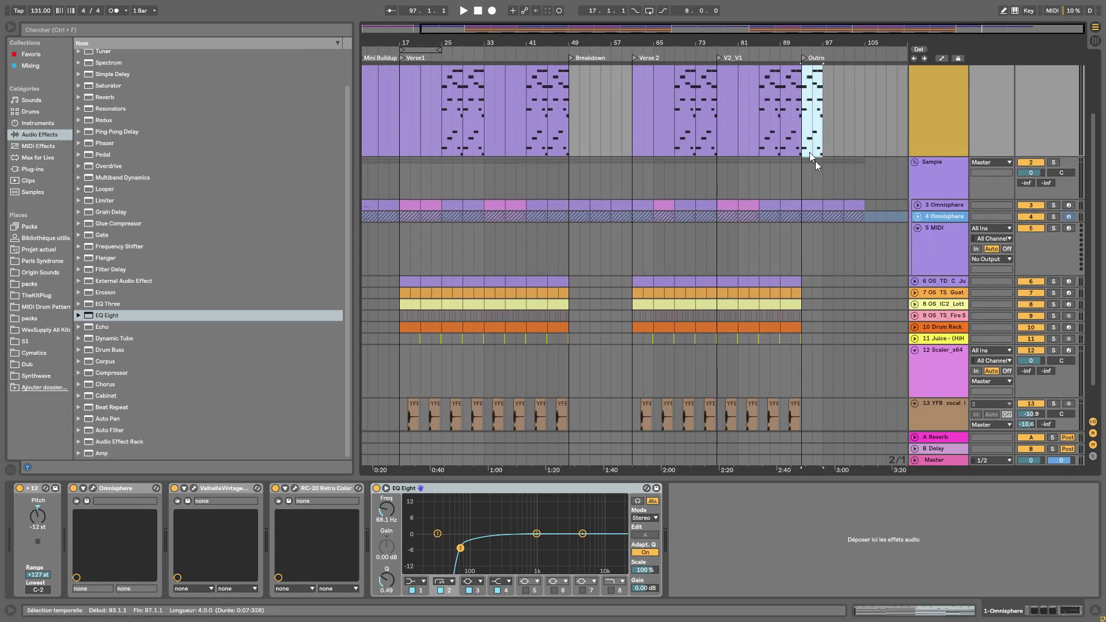
pyautogui.scroll(3, 810, 152)
pyautogui.moveTo(813, 77); pyautogui.dragTo(853, 89)
pyautogui.press('space')
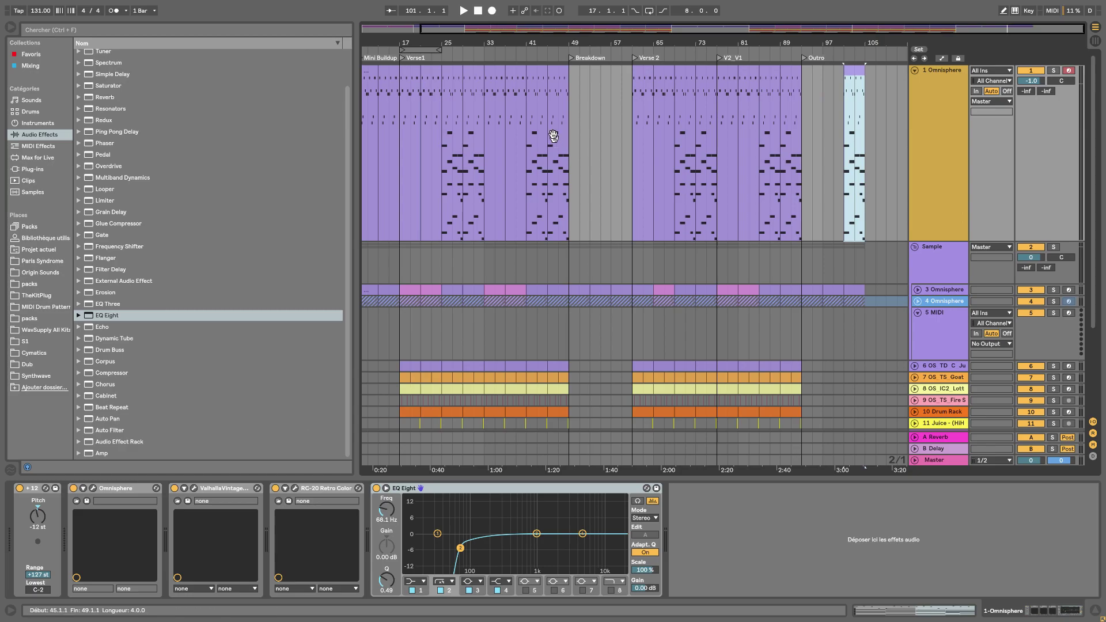
pyautogui.press('space')
# Recolour the first Omnisphere track's clips at bars 33 to 41 pink and duplicate them up to bar 49
pyautogui.moveTo(529, 161); pyautogui.dragTo(479, 109)
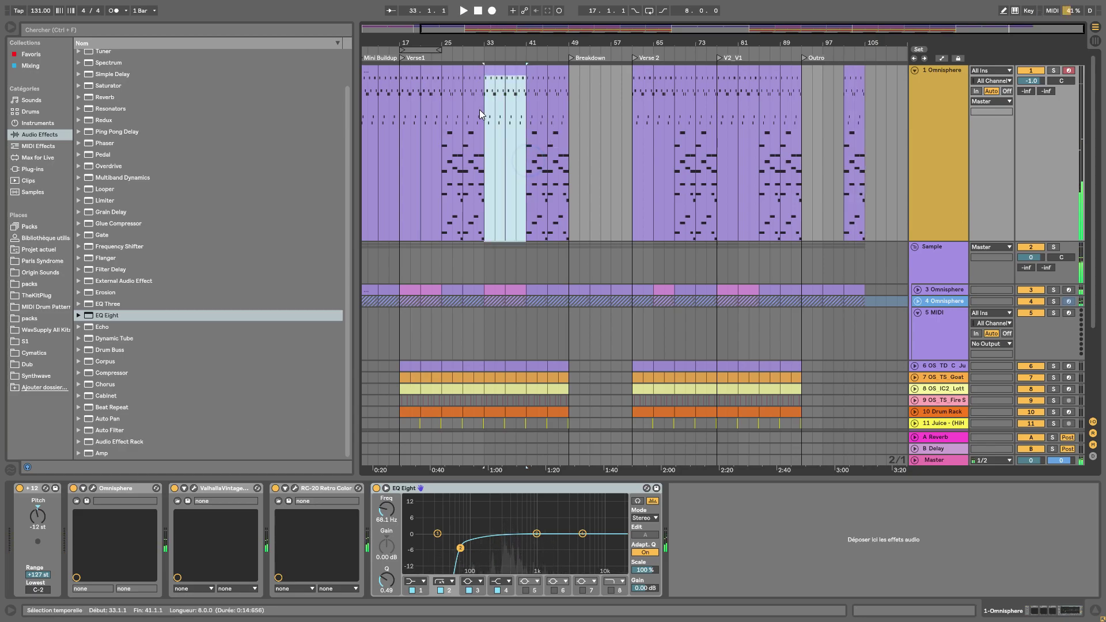
pyautogui.rightClick(493, 76)
pyautogui.click(502, 250)
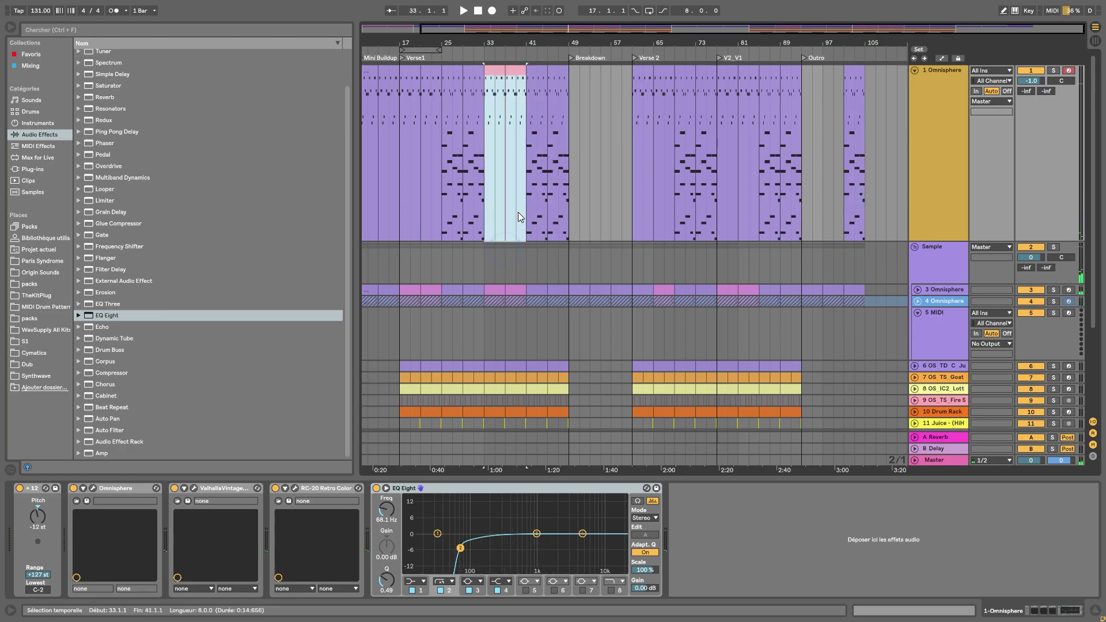
pyautogui.hotkey('ctrl', 'd')
pyautogui.hotkey('ctrl', 'f')
# Copy the pink clips from bars 33 to 49 to bar 61 in Verse 2 and duplicate them up to bar 93
pyautogui.moveTo(571, 217); pyautogui.dragTo(637, 87)
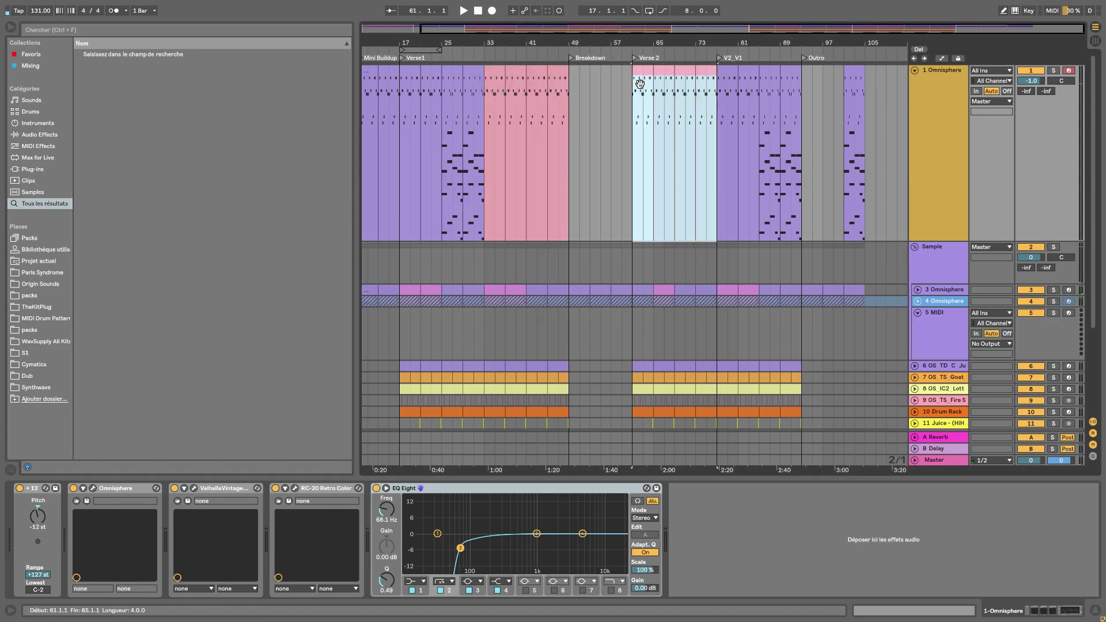
pyautogui.click(762, 60)
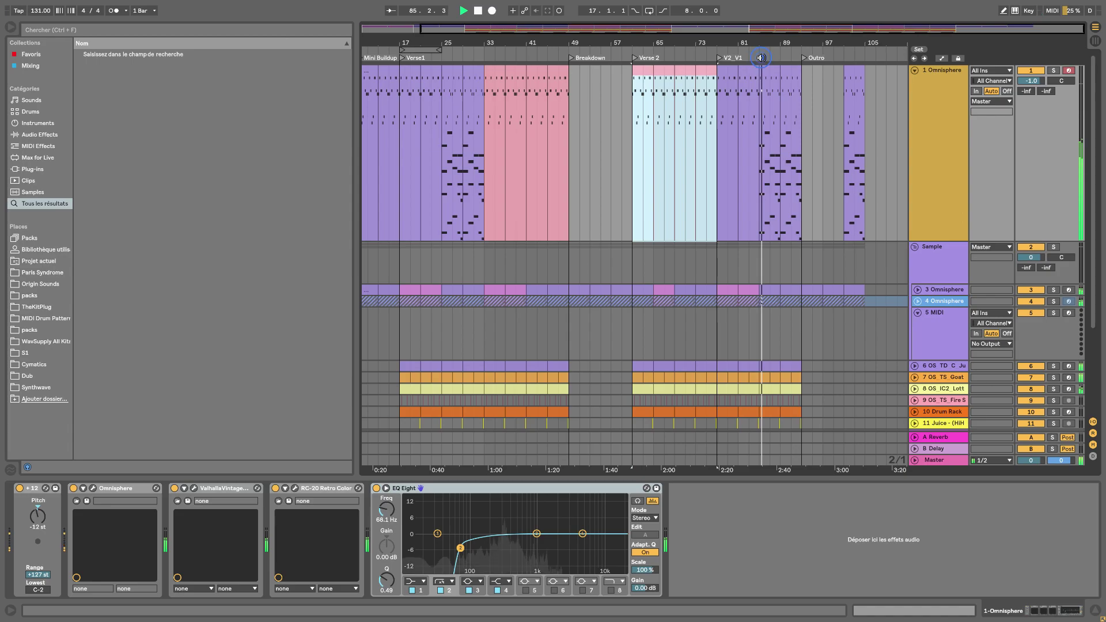
pyautogui.press('space')
pyautogui.hotkey('ctrl', 'd')
# Copy the last pink 4-bar clip before the Outro over the purple clip at bar 101
pyautogui.click(775, 87)
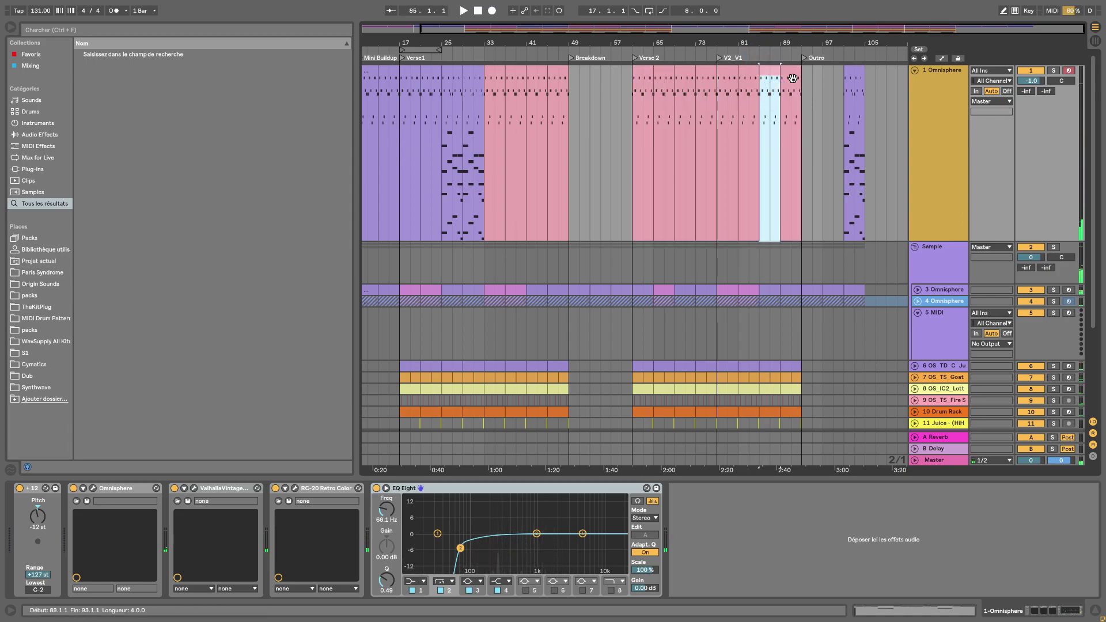
pyautogui.click(793, 78)
pyautogui.moveTo(793, 75); pyautogui.dragTo(860, 83)
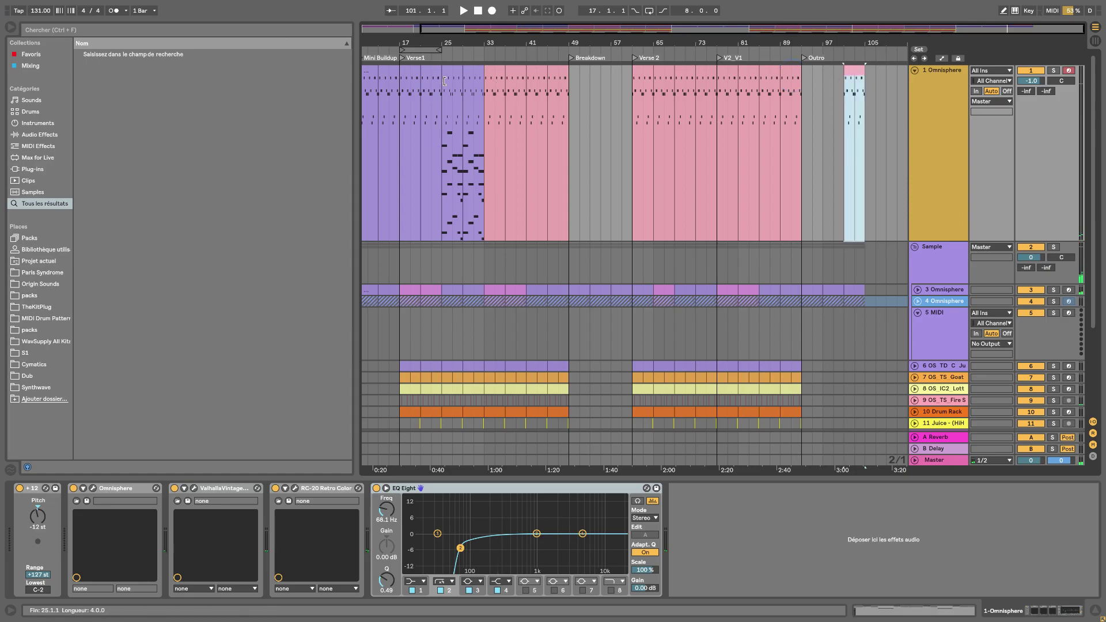
# Copy the pink clips from bars 33 to 49 to bar 9 and duplicate the last one to replace the purple clips up to bar 33
pyautogui.click(501, 78)
pyautogui.keyDown('shift'); pyautogui.click(572, 199); pyautogui.keyUp('shift')
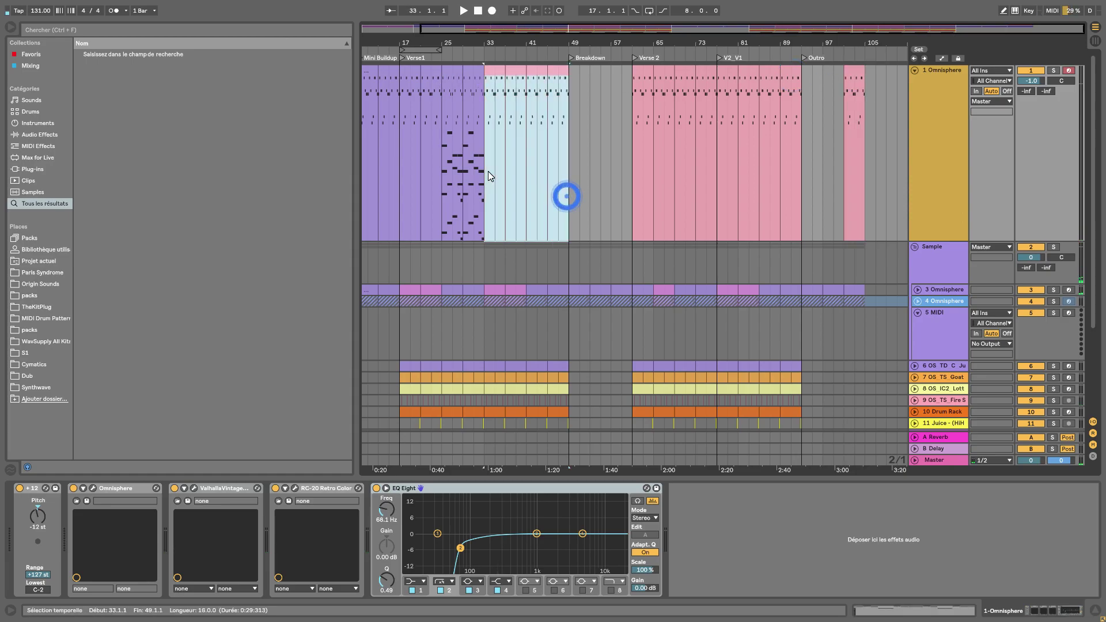
pyautogui.moveTo(496, 78); pyautogui.dragTo(385, 75)
pyautogui.hotkey('ctrl', 'z')
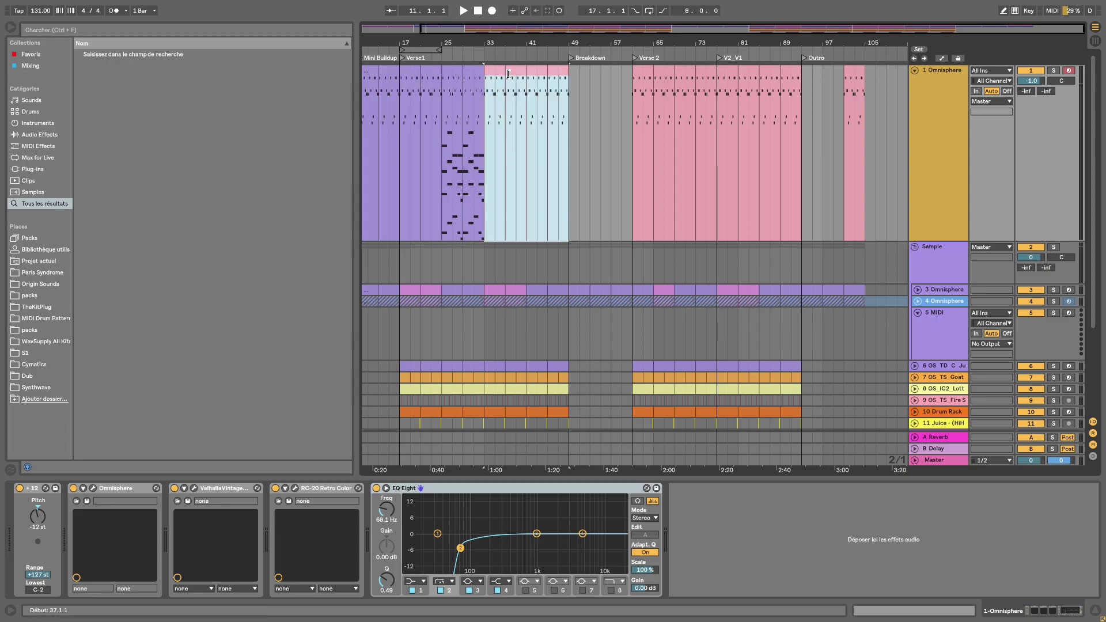
pyautogui.moveTo(500, 75); pyautogui.dragTo(374, 91)
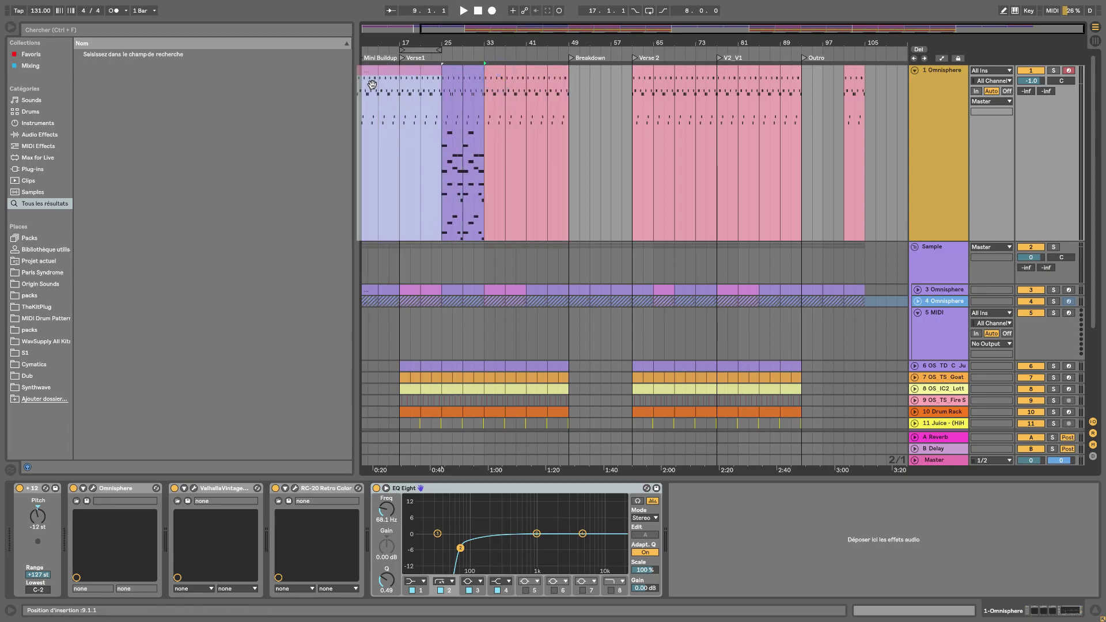
pyautogui.moveTo(448, 161); pyautogui.dragTo(419, 159)
pyautogui.hotkey('ctrl', 'd')
pyautogui.hotkey('ctrl', 'd')
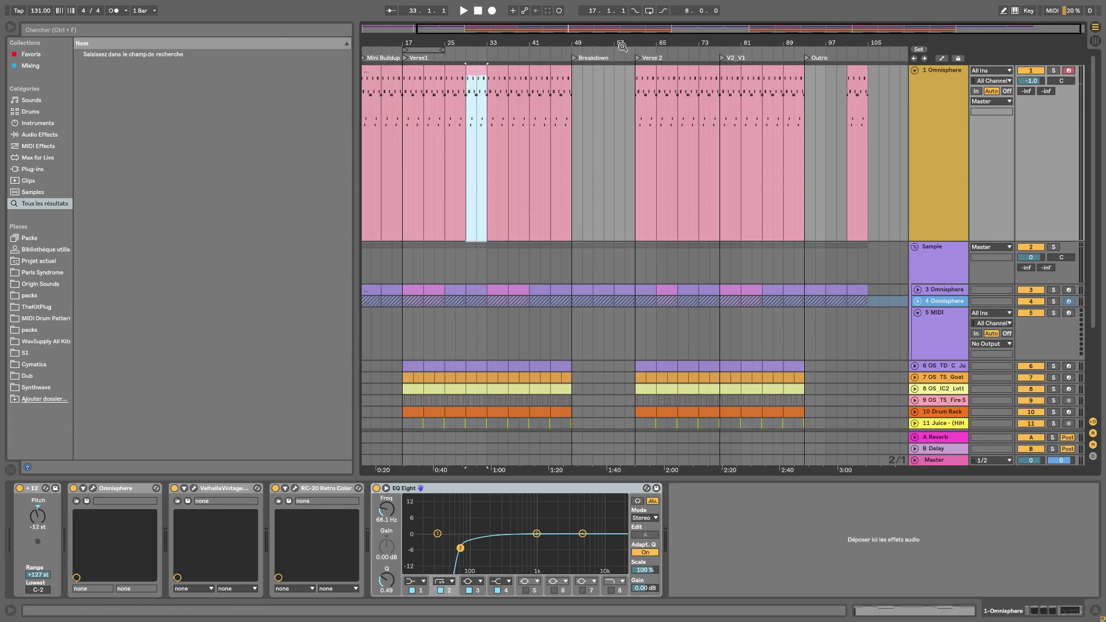
# Play the song from the start and move the first Verse 1 vocal clip to bar 7 in the Intro
pyautogui.moveTo(623, 44); pyautogui.dragTo(623, 40)
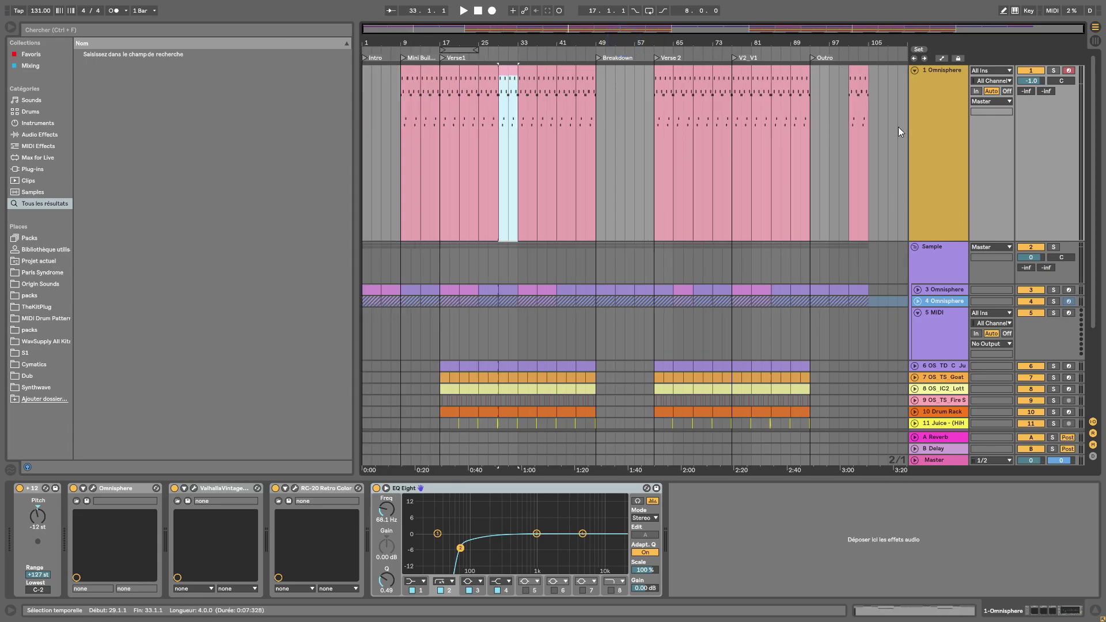
pyautogui.click(915, 69)
pyautogui.click(479, 10)
pyautogui.click(463, 10)
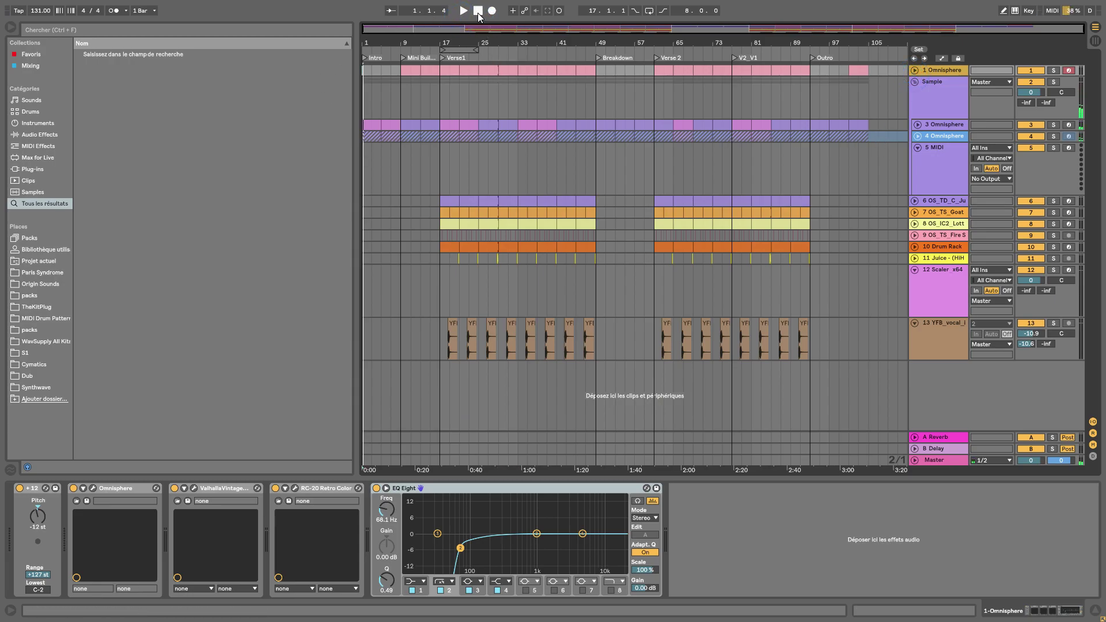
pyautogui.moveTo(448, 342); pyautogui.dragTo(395, 331)
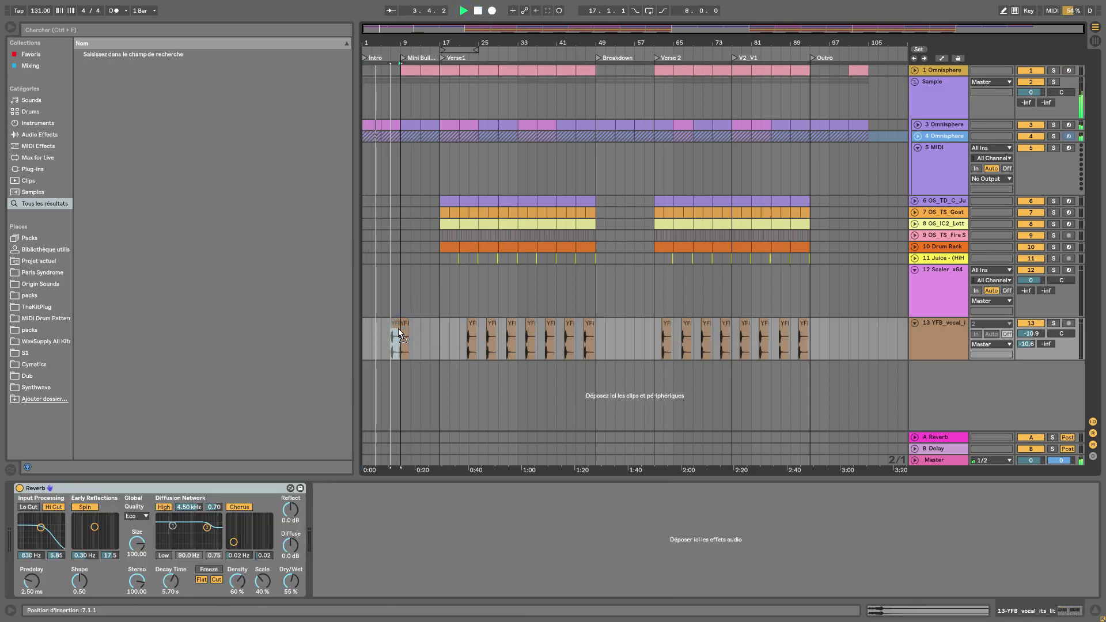
pyautogui.click(914, 270)
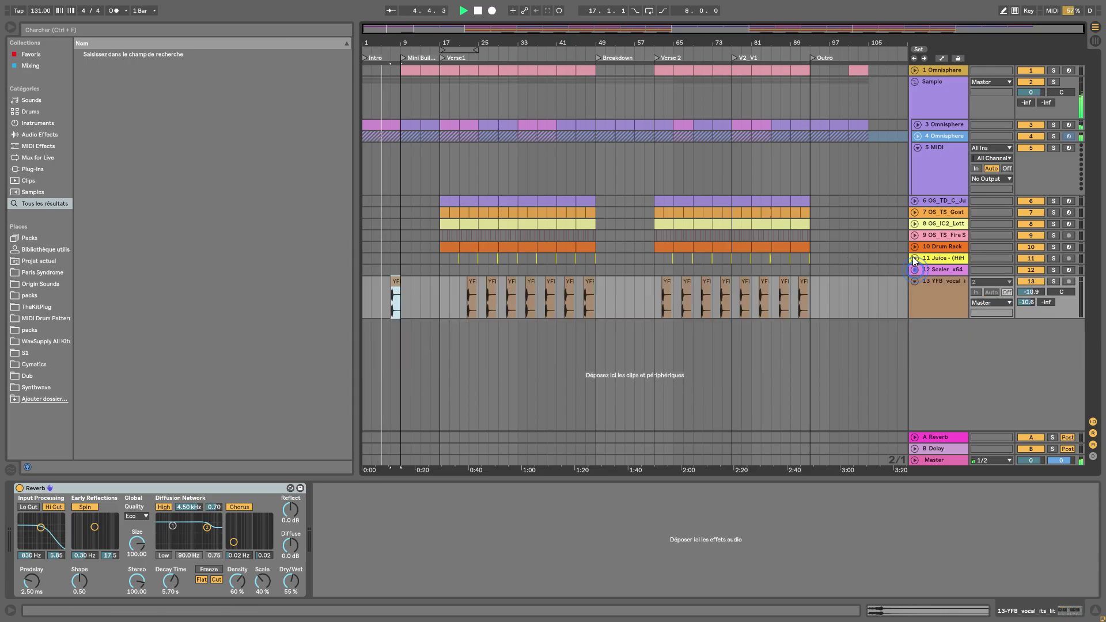
# Copy the 4-bar Lotta Hat clip from Verse 1 to bar 9 in the Mini Buildup and duplicate it up to bar 17
pyautogui.click(914, 247)
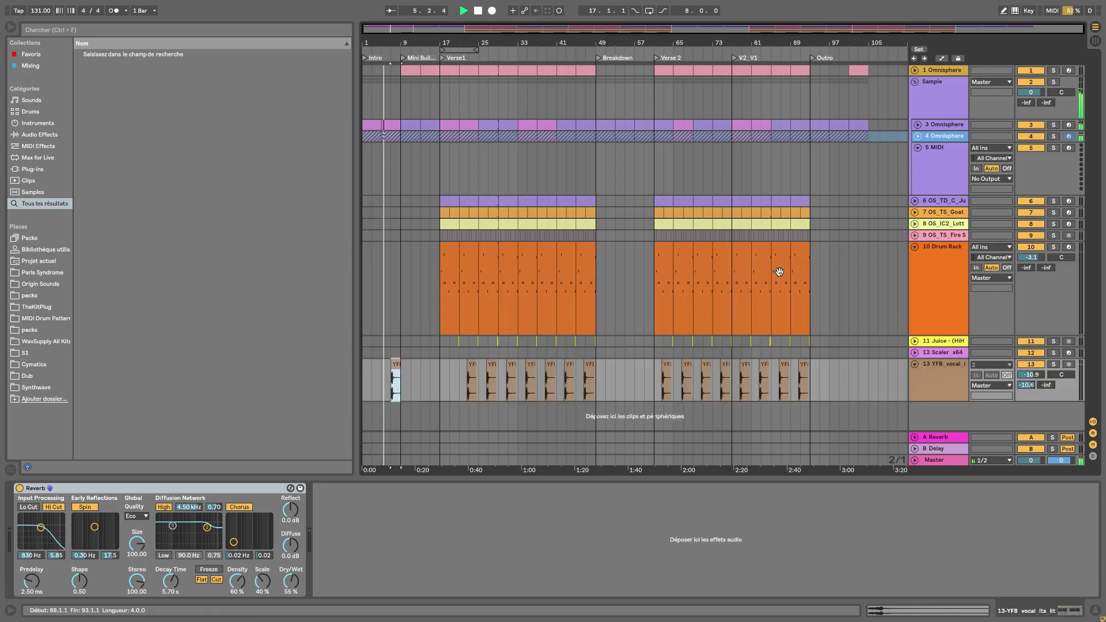
pyautogui.click(914, 223)
pyautogui.moveTo(452, 235); pyautogui.dragTo(417, 242)
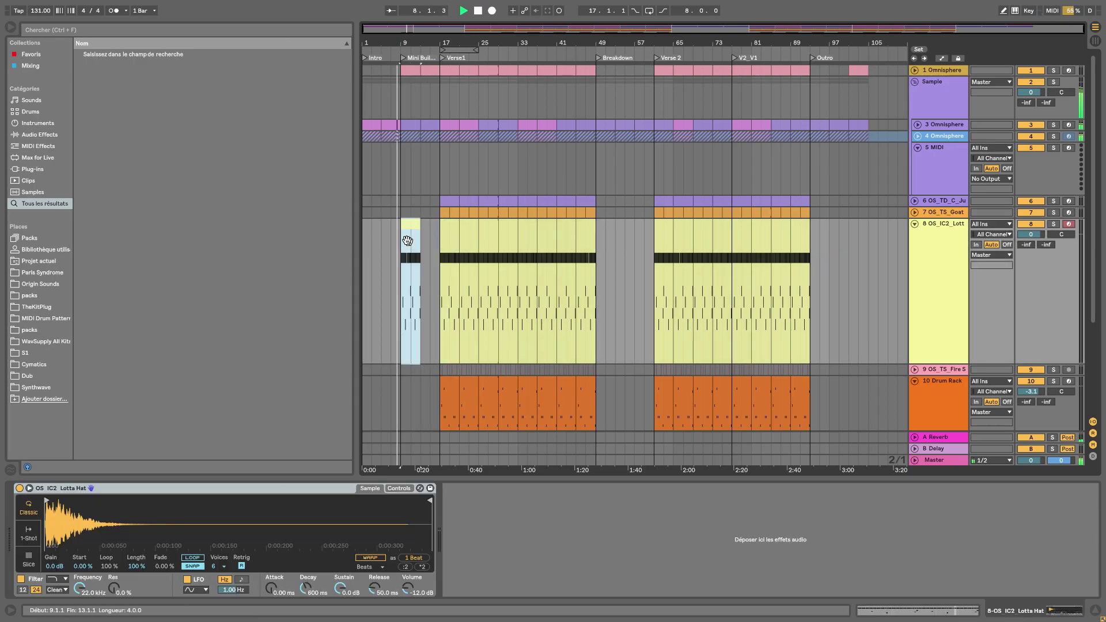
pyautogui.hotkey('ctrl', 'd')
pyautogui.moveTo(398, 41); pyautogui.dragTo(400, 92)
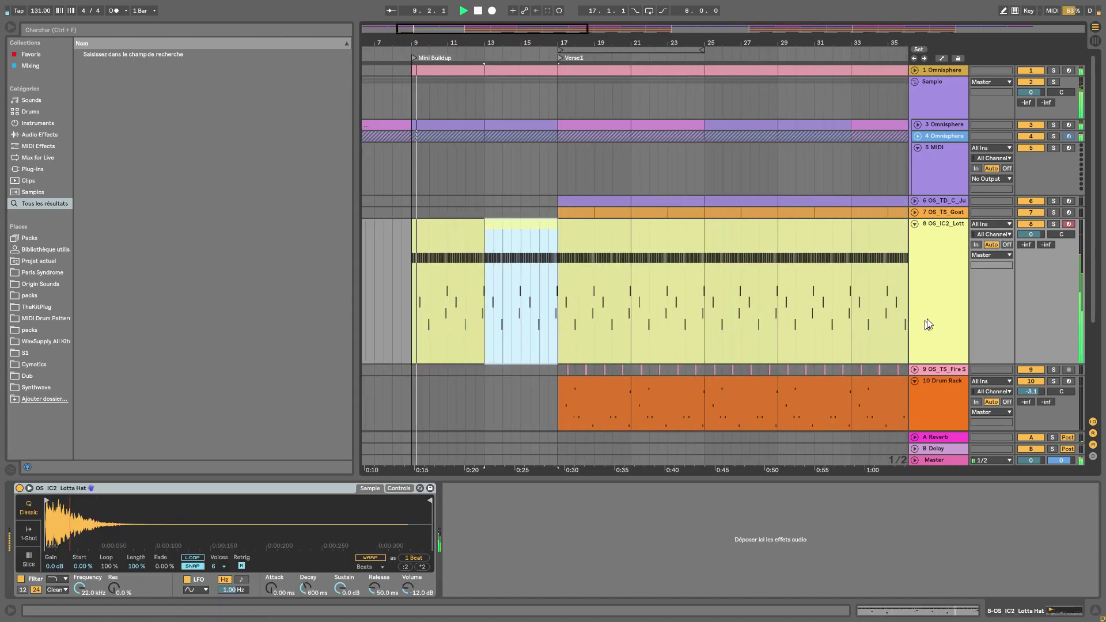
pyautogui.click(914, 224)
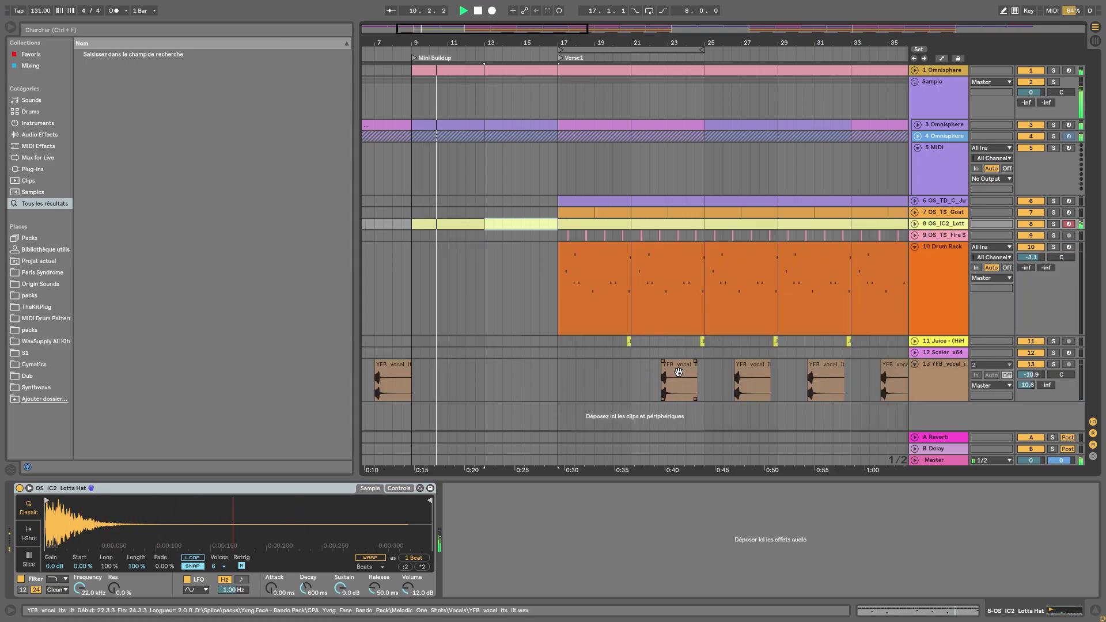
# Copy 8 bars of the Juice open hi-hat pattern from Verse 1 into the Mini Buildup at bars 9 to 17
pyautogui.click(915, 341)
pyautogui.moveTo(704, 372); pyautogui.dragTo(409, 359)
pyautogui.press('space')
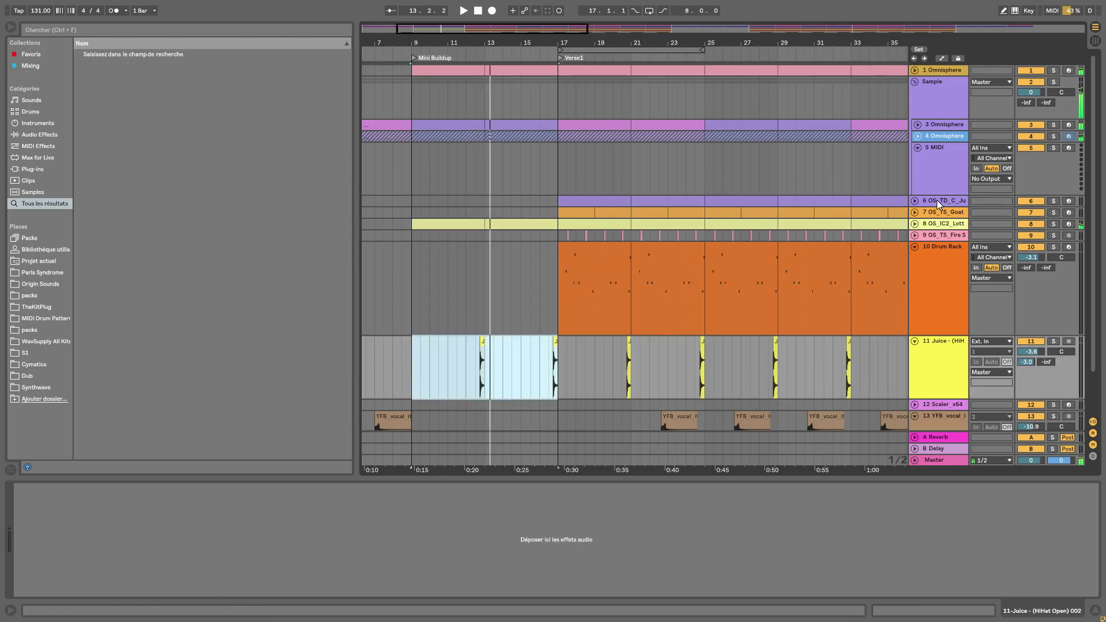
# Copy the Fire Snare hits from bars 17 to 21 into the second half of the Mini Buildup at bar 13
pyautogui.click(914, 212)
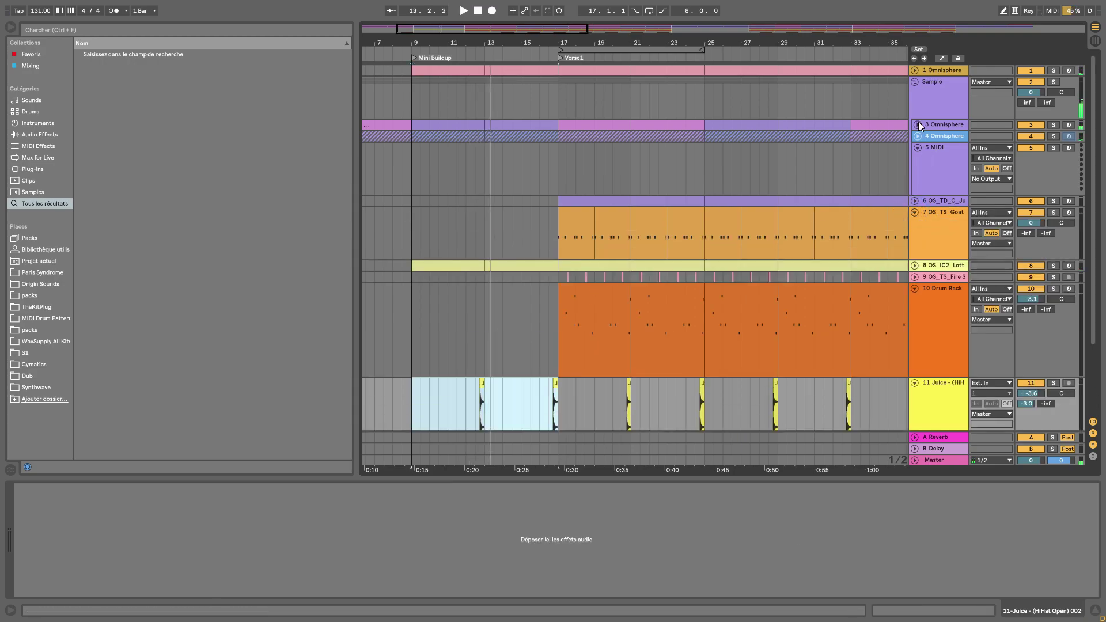
pyautogui.scroll(-3, 601, 240)
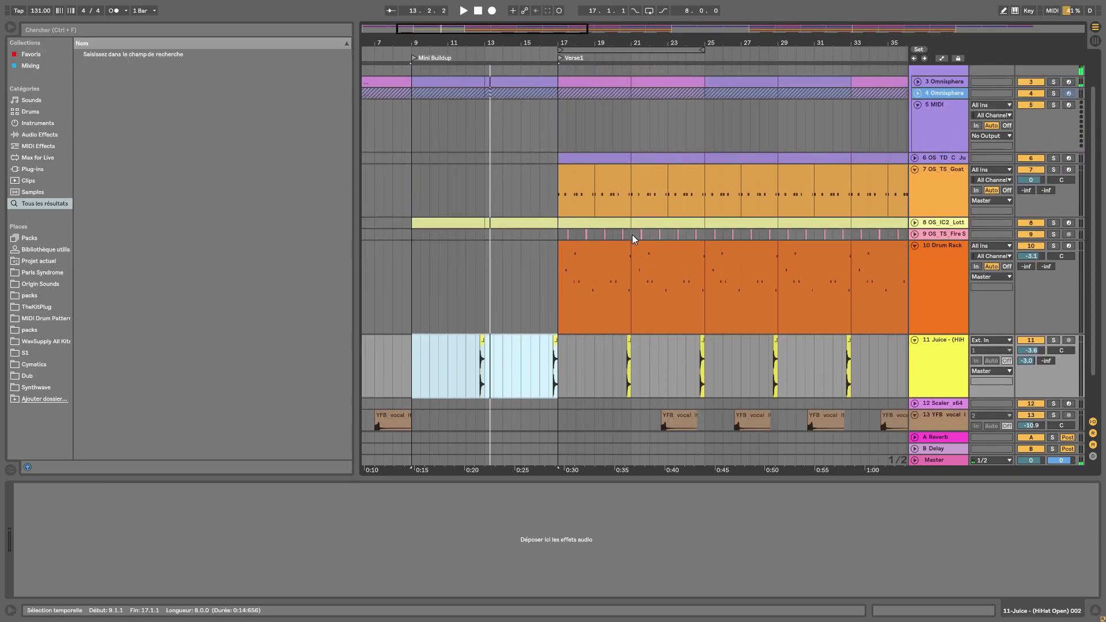
pyautogui.moveTo(633, 238); pyautogui.dragTo(560, 235)
pyautogui.click(486, 235)
pyautogui.click(486, 235)
pyautogui.hotkey('ctrl', 'v')
pyautogui.press('space')
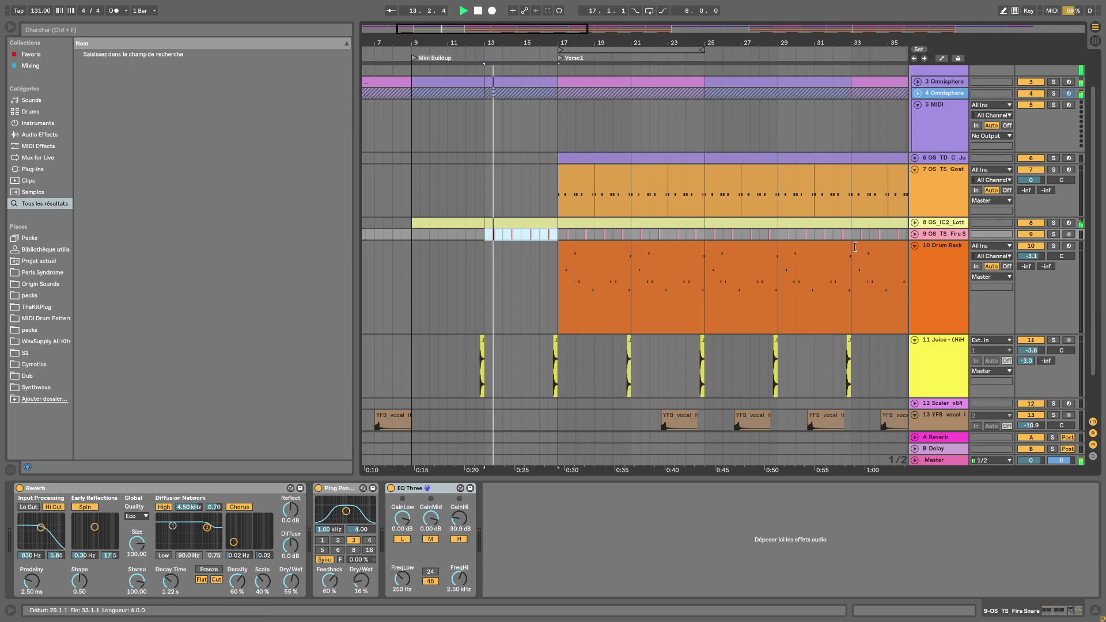
# Set the Fire Snare track's volume to -6.0 dB and listen to the buildup
pyautogui.click(915, 245)
pyautogui.click(915, 235)
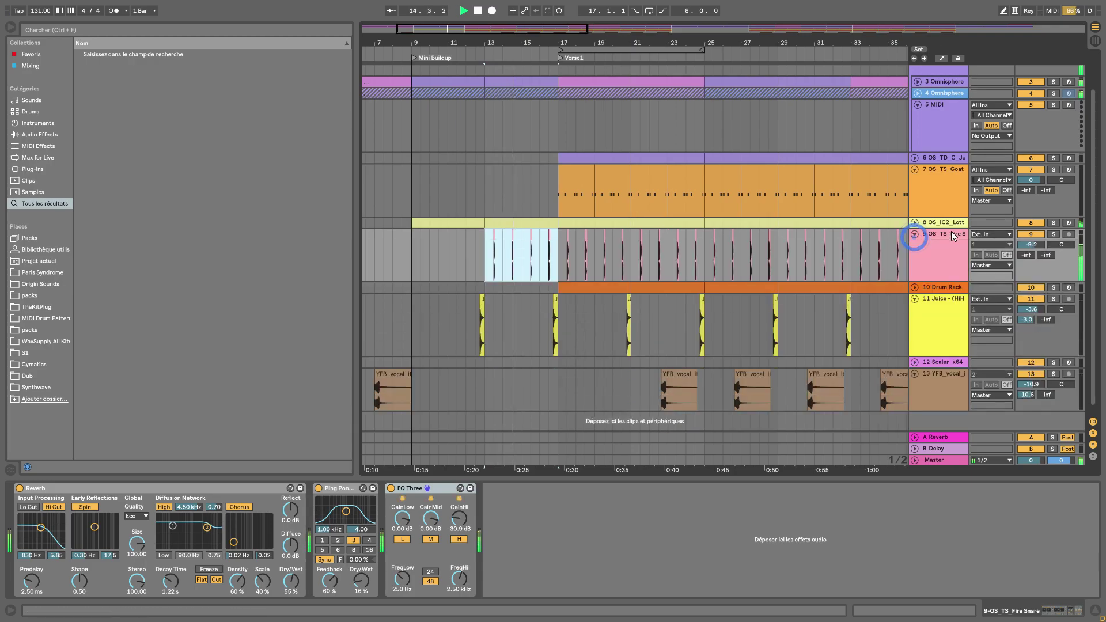
pyautogui.moveTo(1031, 245)
pyautogui.mouseDown()
pyautogui.moveTo(1031, 227)
pyautogui.moveTo(1031, 248)
pyautogui.mouseUp()
pyautogui.press('space')
pyautogui.press('space')
# Set the Lotta Hat track's volume to -3.0 dB and play the buildup
pyautogui.moveTo(658, 43); pyautogui.dragTo(658, 23)
pyautogui.click(914, 222)
pyautogui.moveTo(1031, 233); pyautogui.dragTo(1031, 237)
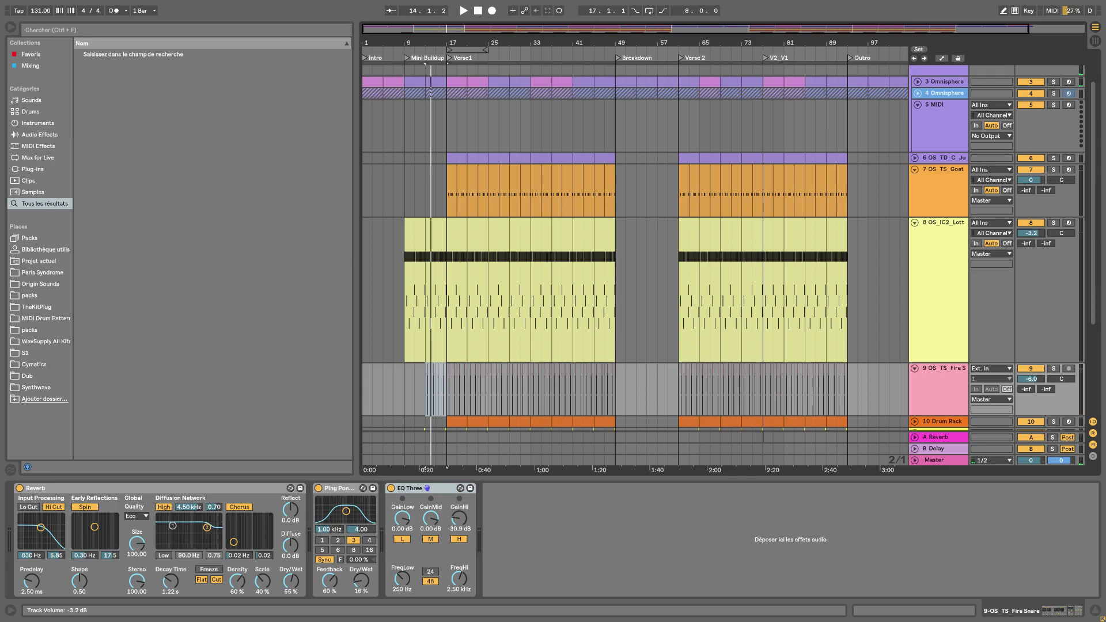
pyautogui.press('space')
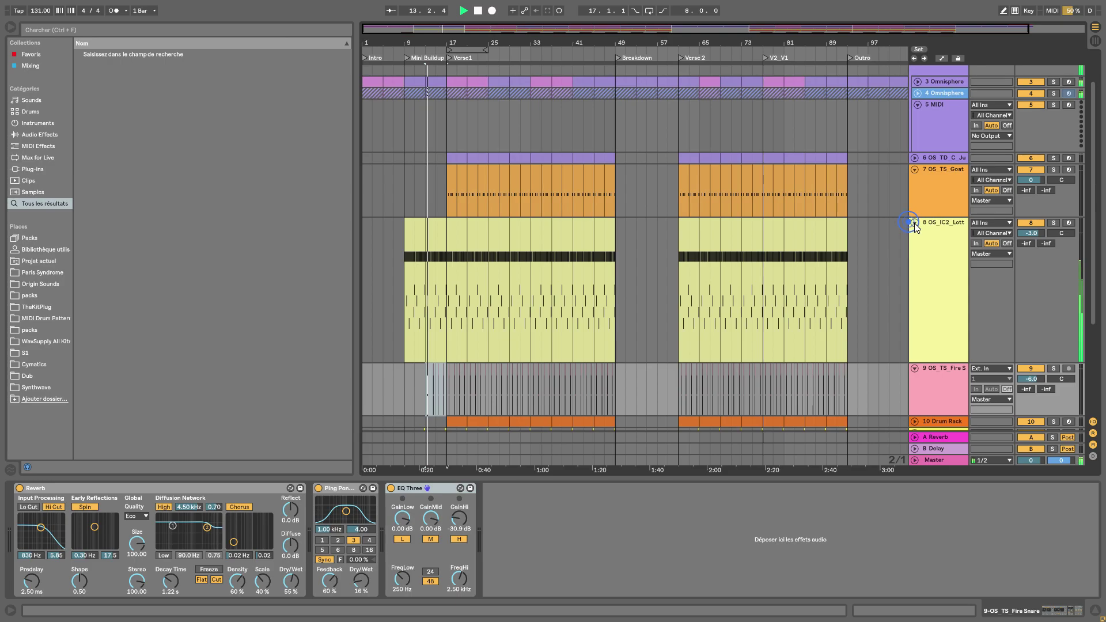
pyautogui.click(915, 222)
# Find the PanCake2 plug-in by searching for "pan", load it on the Lotta Hat track and set its mix to 75%
pyautogui.click(935, 226)
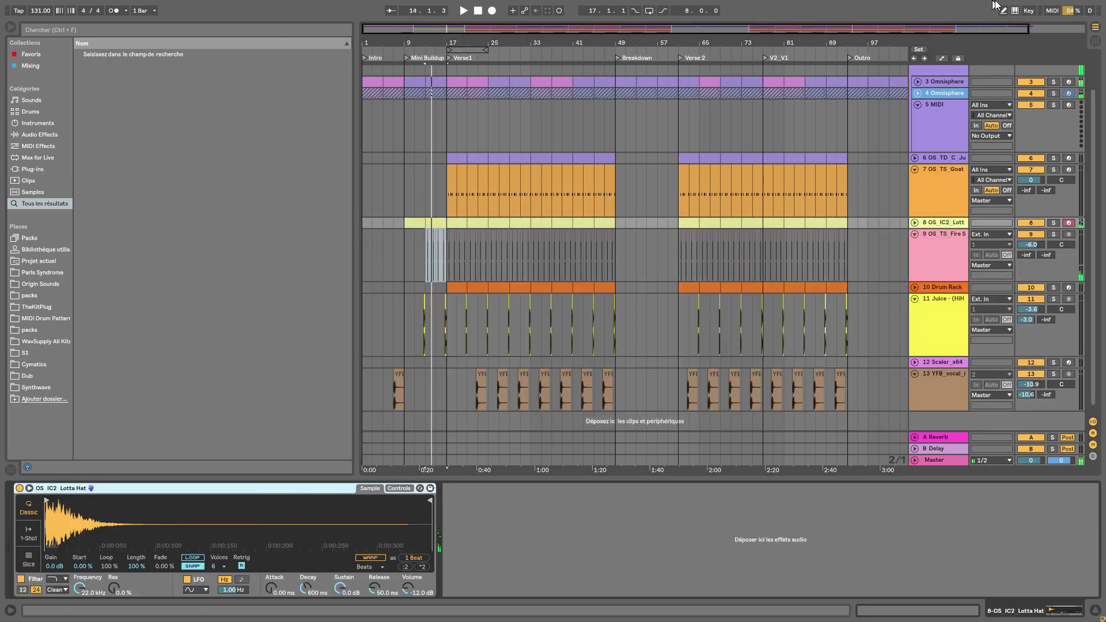
pyautogui.click(32, 135)
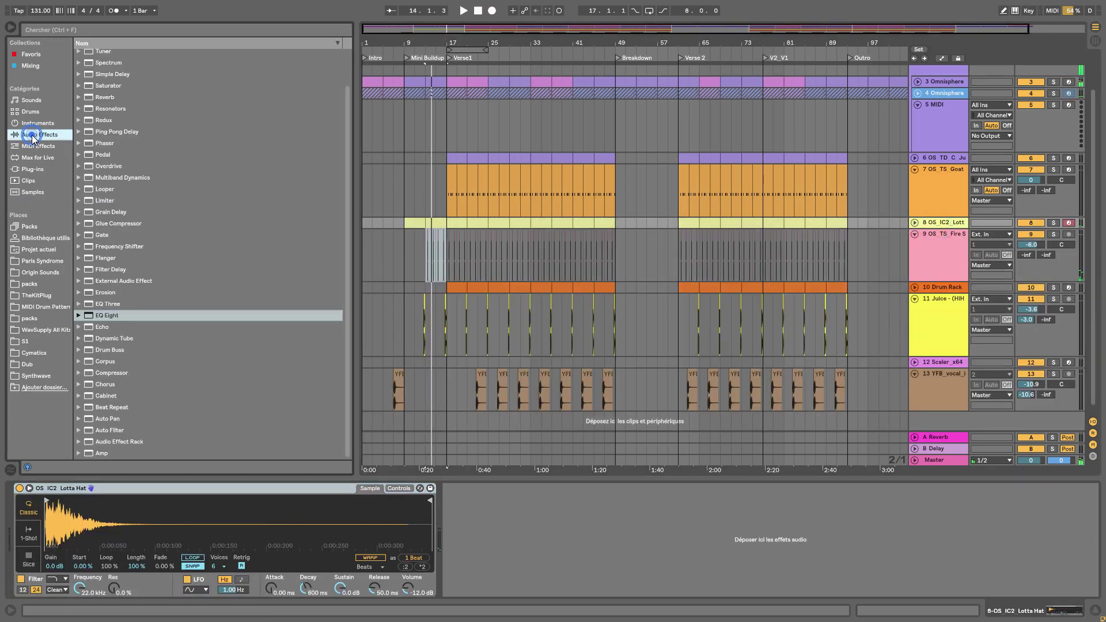
pyautogui.click(70, 30)
pyautogui.write('pan')
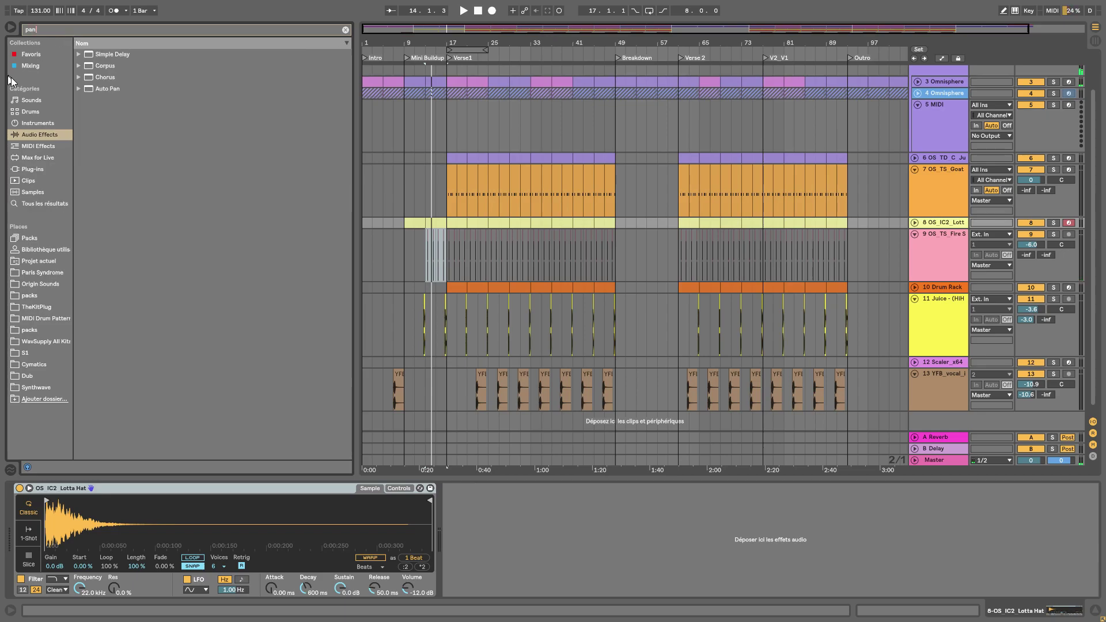
pyautogui.click(30, 169)
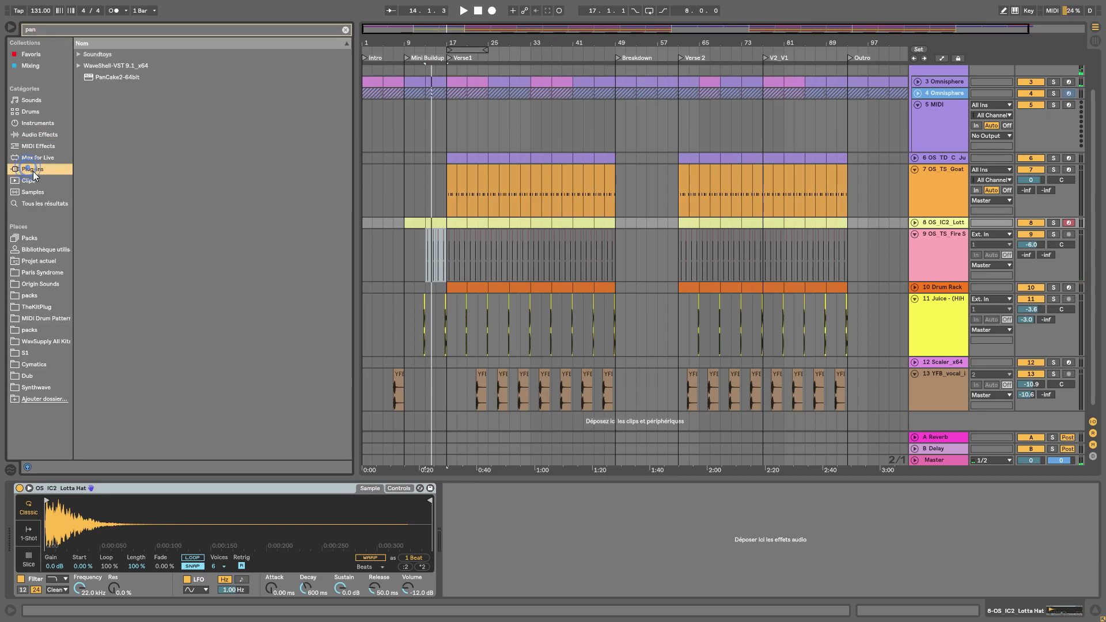
pyautogui.click(96, 81)
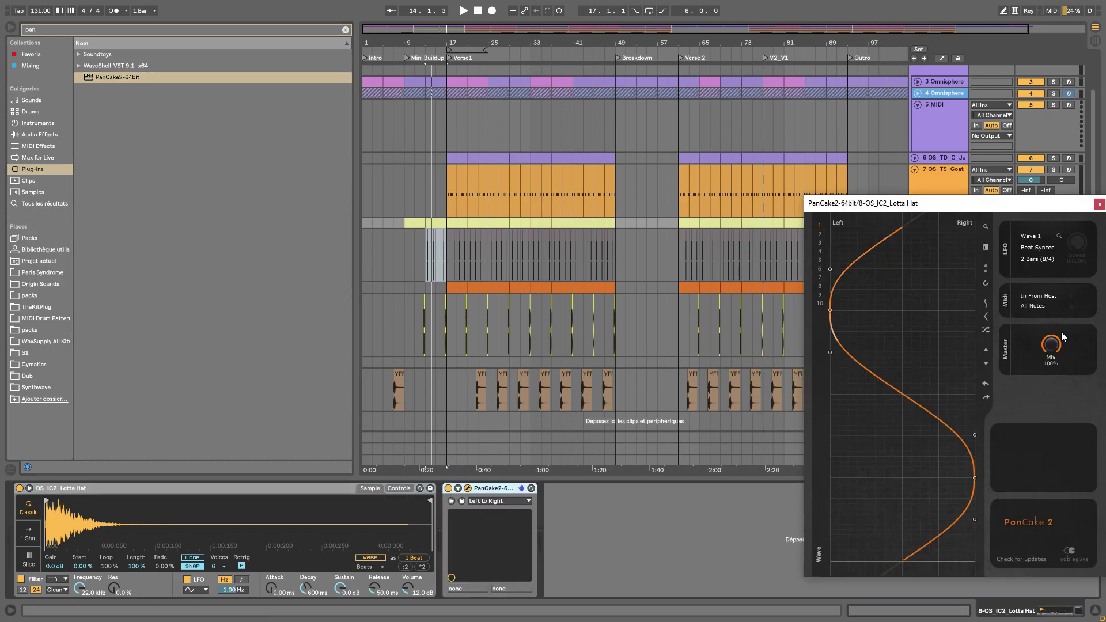
pyautogui.moveTo(1051, 346); pyautogui.dragTo(1050, 354)
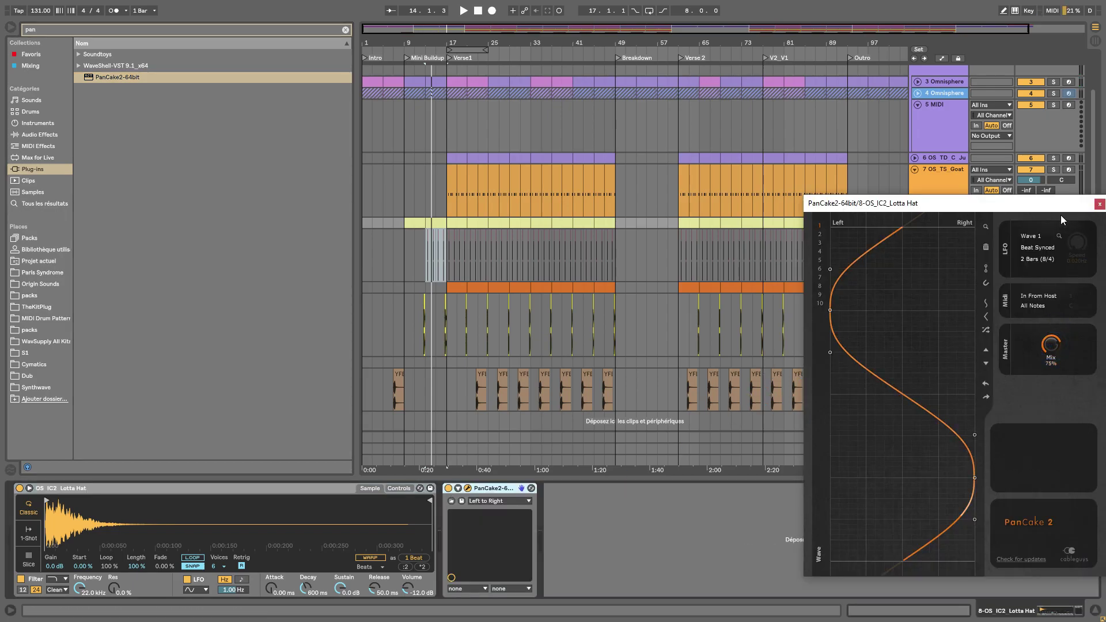
# Close the PanCake2 window and add an EQ Eight after it on the Lotta Hat track
pyautogui.moveTo(970, 207); pyautogui.dragTo(619, 245)
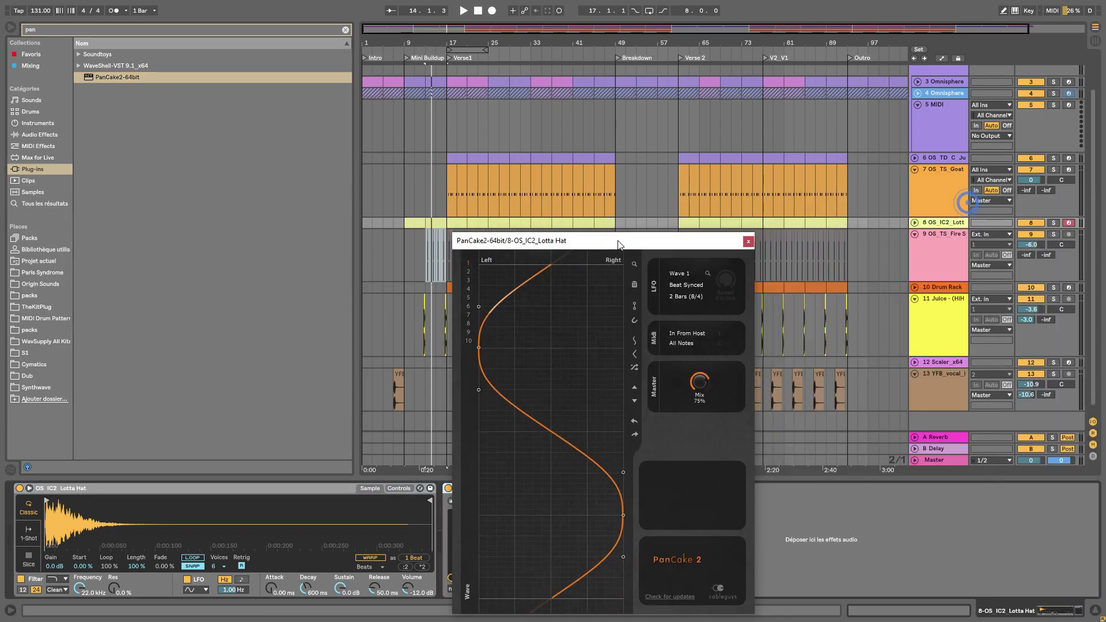
pyautogui.click(747, 241)
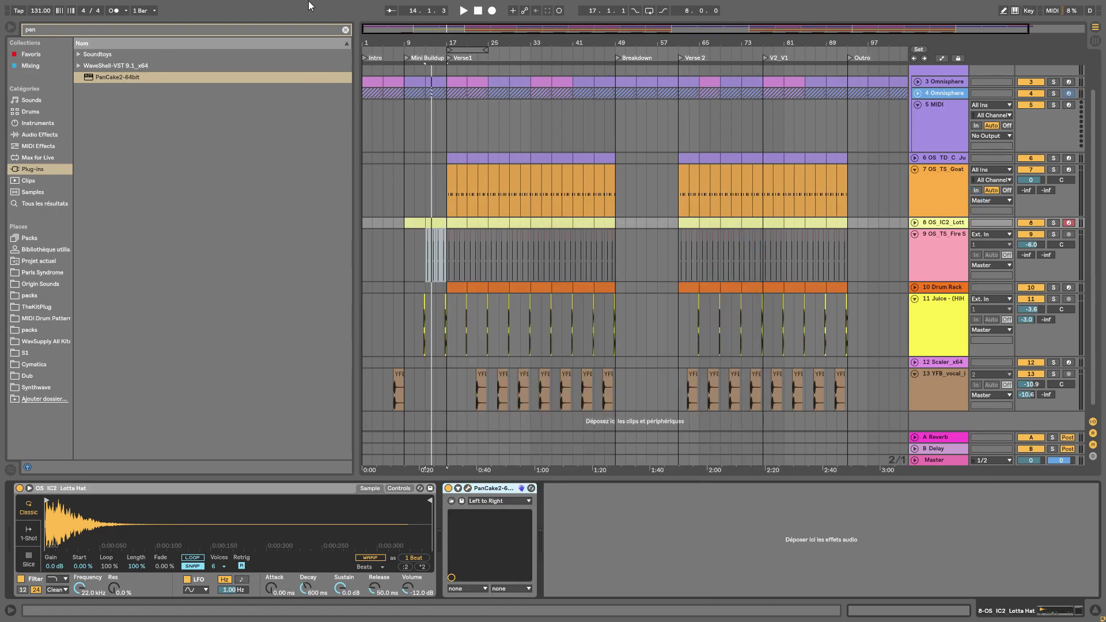
pyautogui.click(346, 29)
pyautogui.click(43, 135)
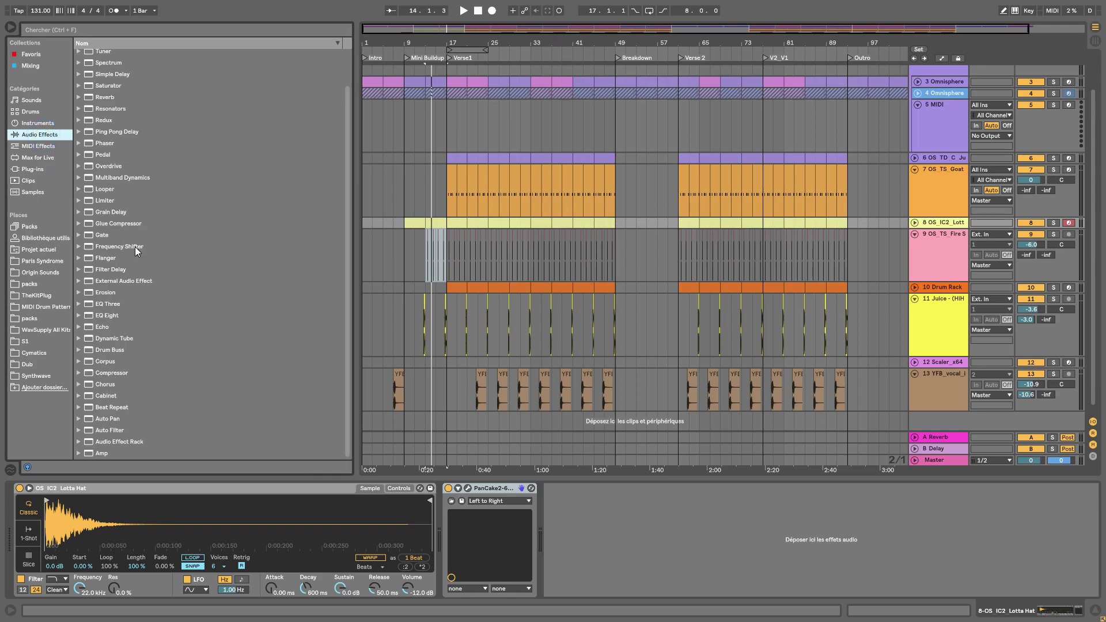
pyautogui.scroll(1, 122, 248)
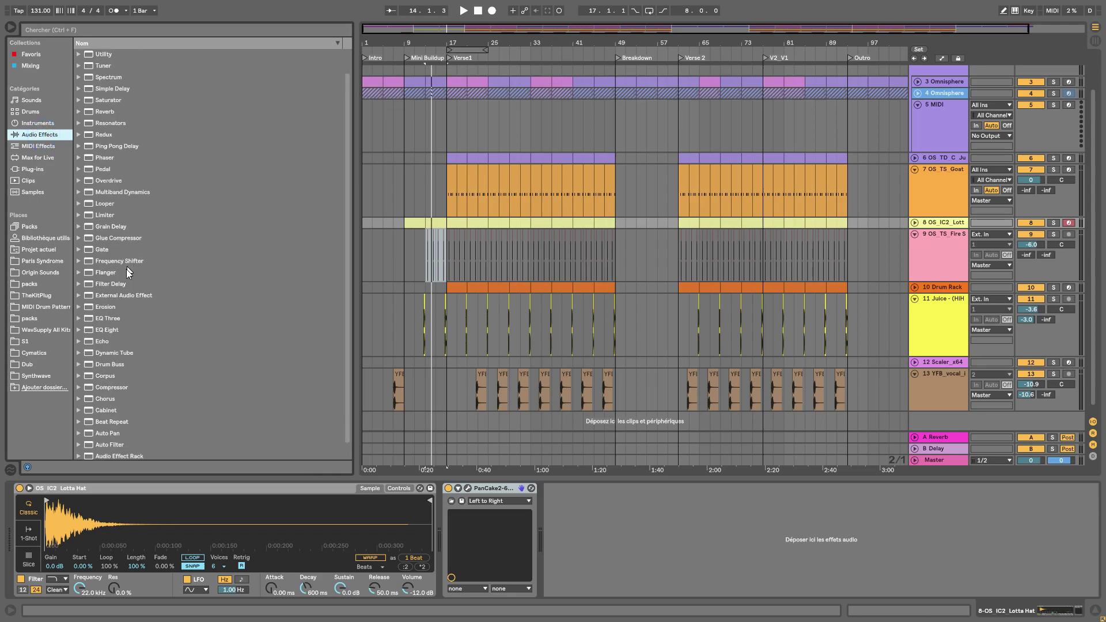
pyautogui.moveTo(107, 330); pyautogui.dragTo(606, 550)
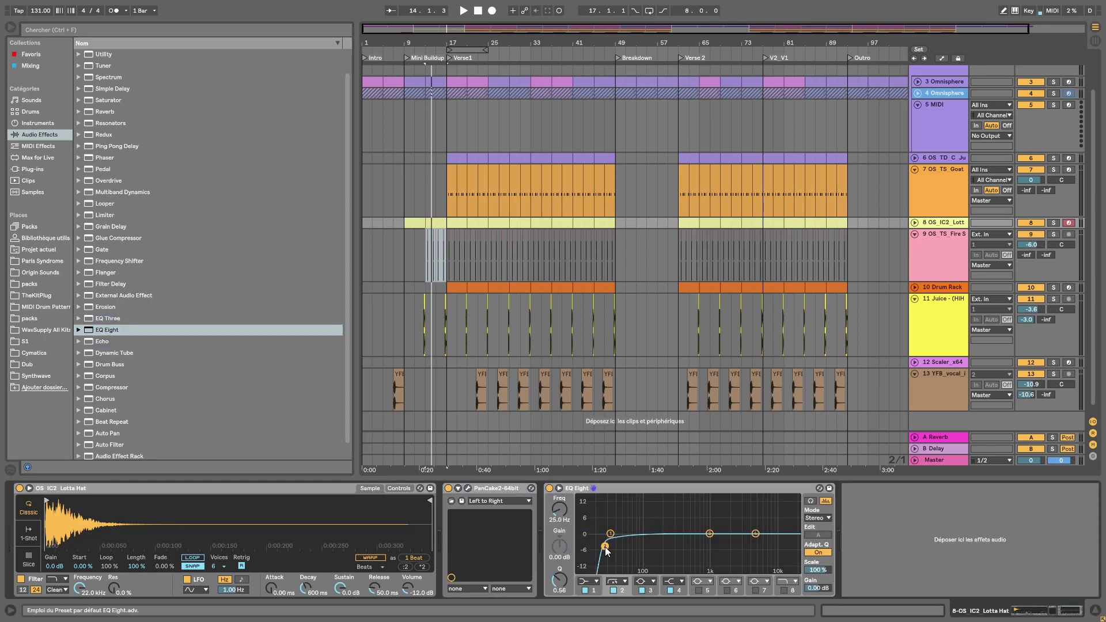
# Listen to the buildup and collapse the Fire Snare track
pyautogui.scroll(-1, 132, 395)
pyautogui.press('space')
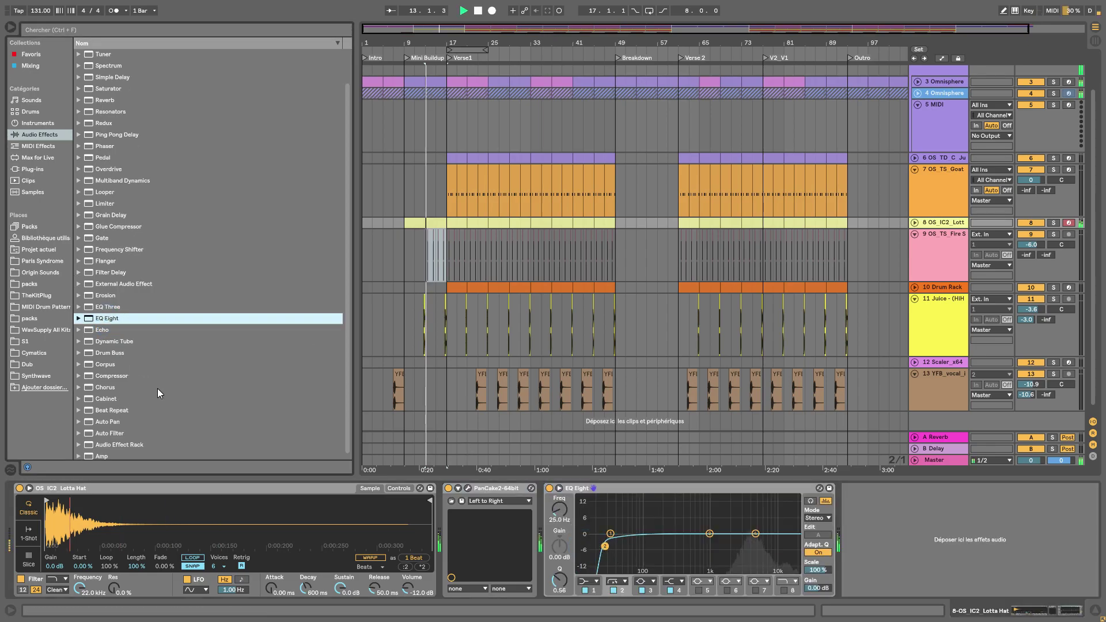
pyautogui.click(912, 235)
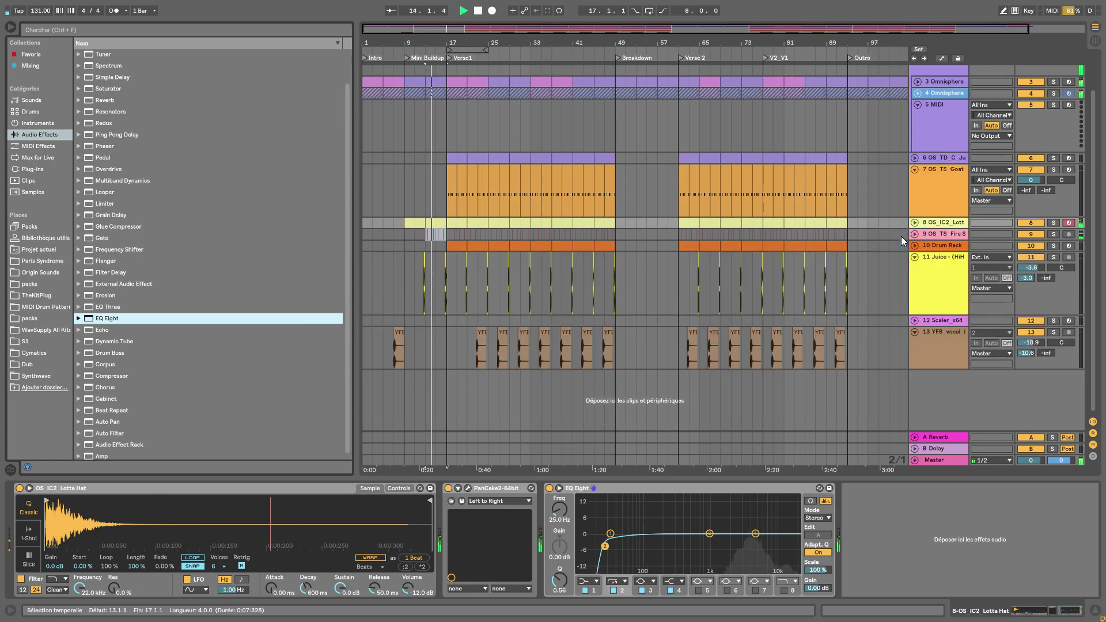
# Search the Paris Syndrome folder for "reverse crash" and audition Cymatics Reverse Crash 1 and 2 in the Future Bass crashes folder
pyautogui.click(74, 31)
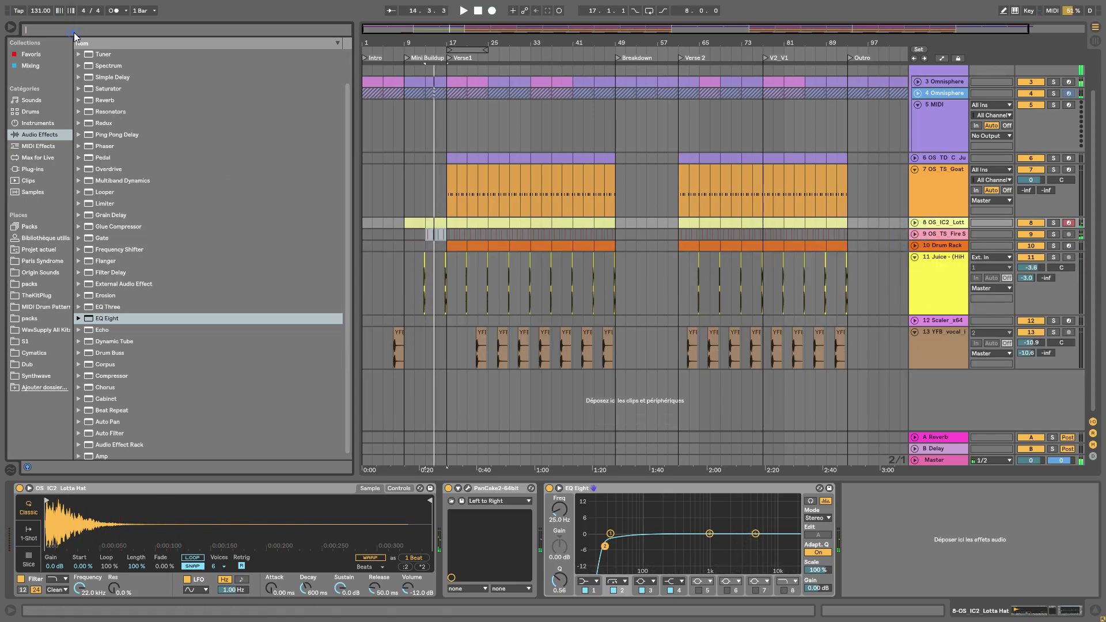
pyautogui.write('reverse crash')
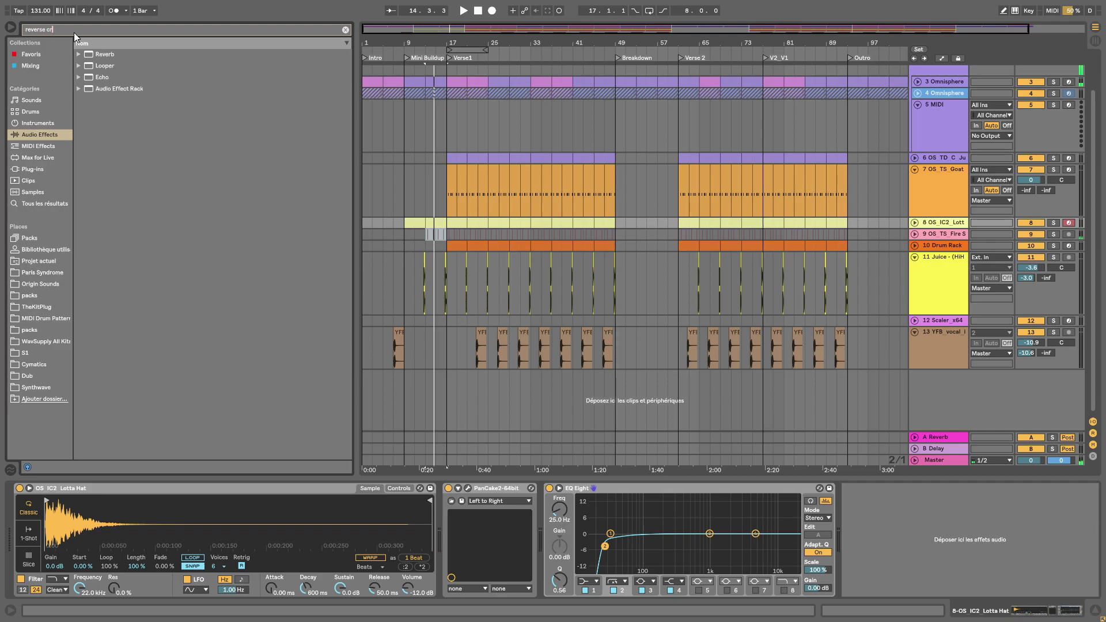
pyautogui.click(36, 272)
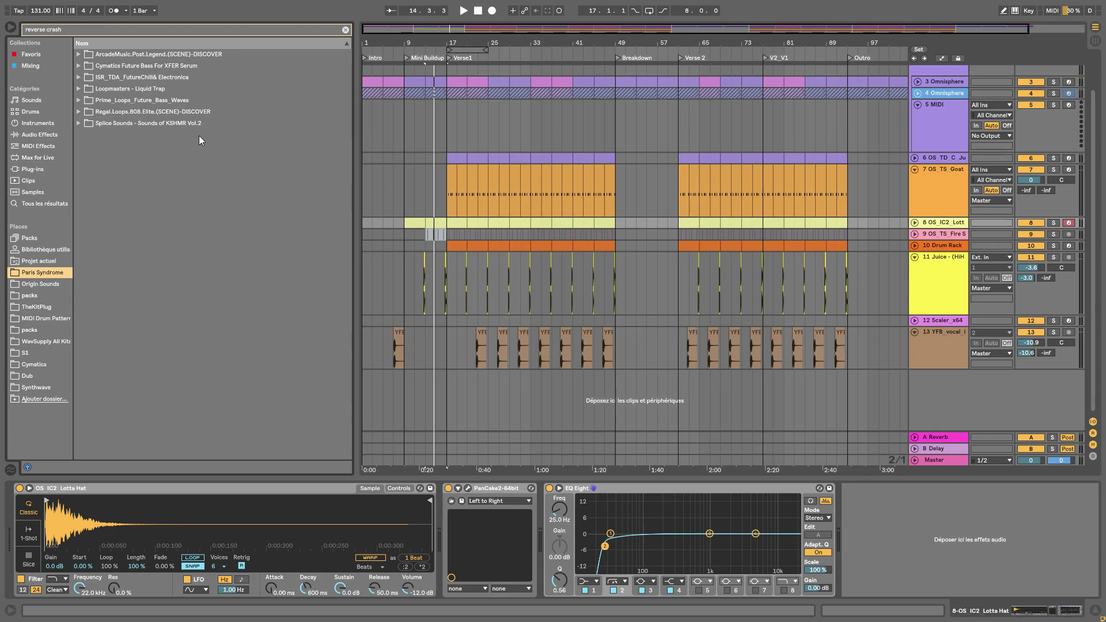
pyautogui.click(79, 65)
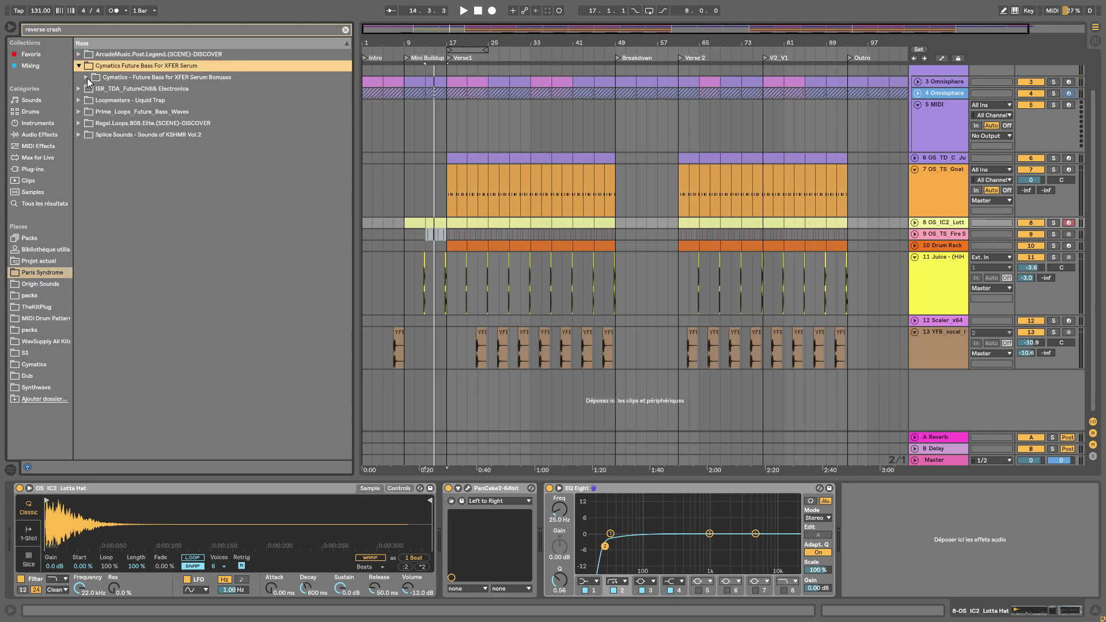
pyautogui.click(86, 77)
pyautogui.click(92, 89)
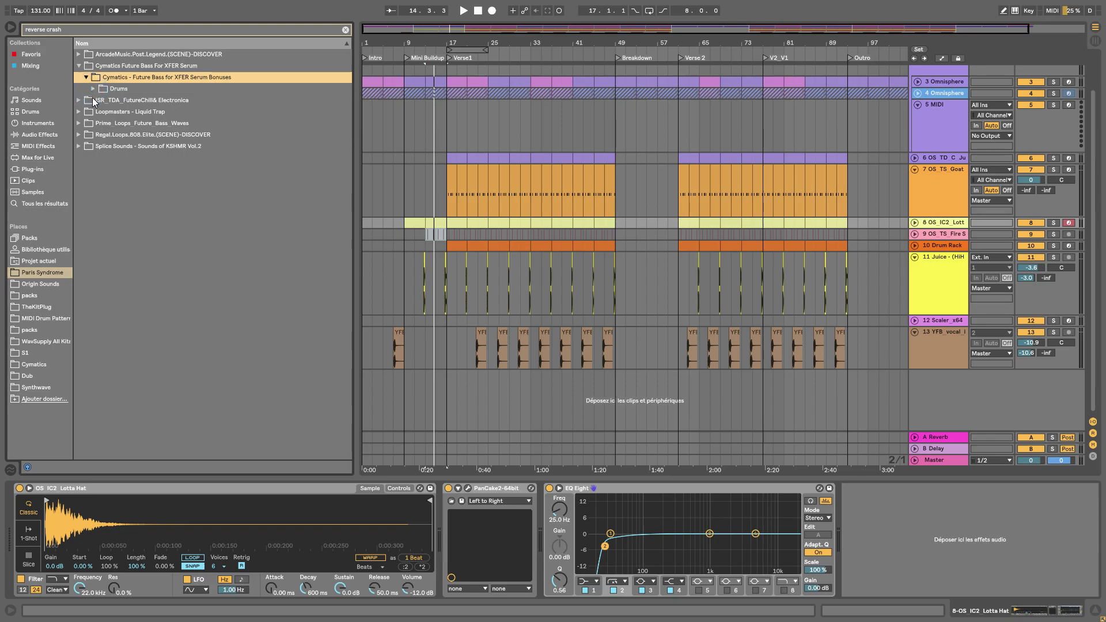
pyautogui.click(100, 101)
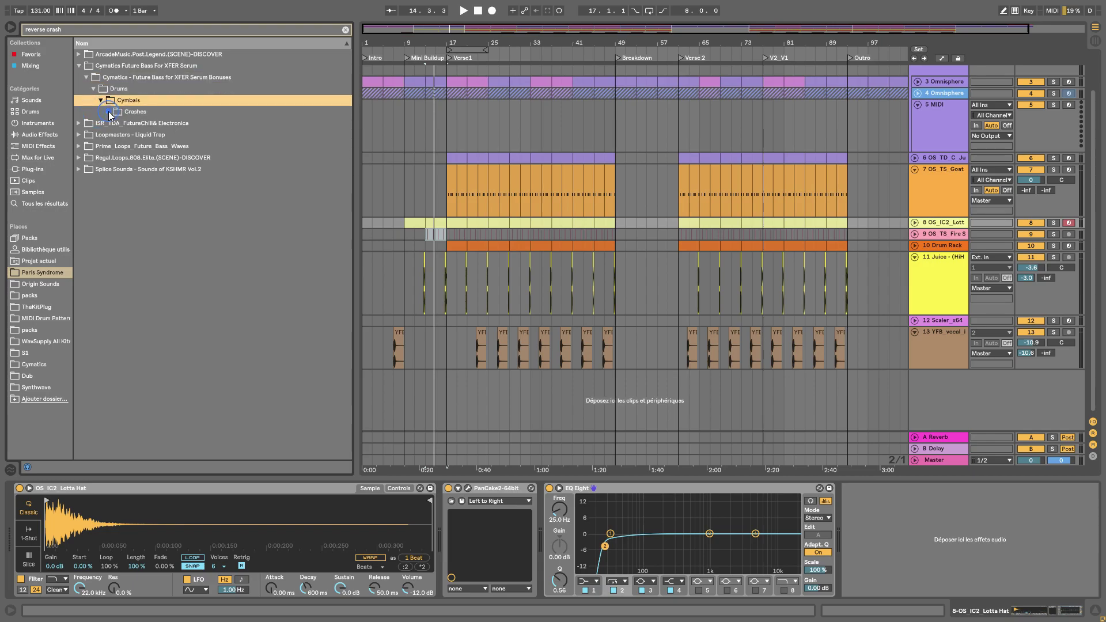
pyautogui.click(107, 111)
pyautogui.click(123, 126)
pyautogui.click(147, 135)
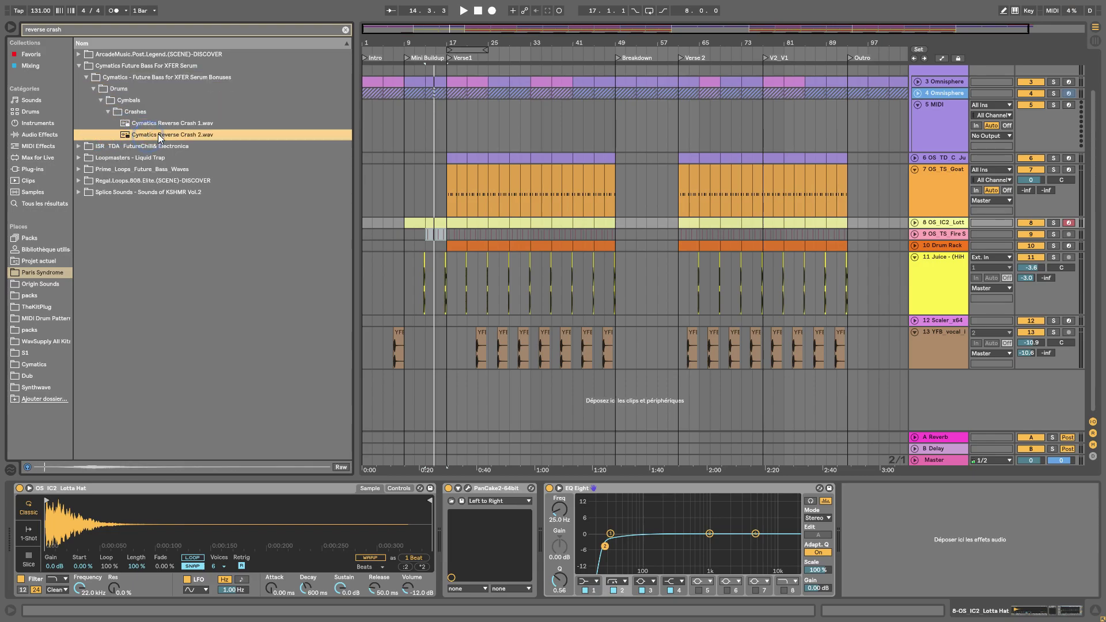
# Insert an audio track above all the others and place Cymatics Reverse Crash 2.wav on it at bar 17
pyautogui.scroll(2, 952, 126)
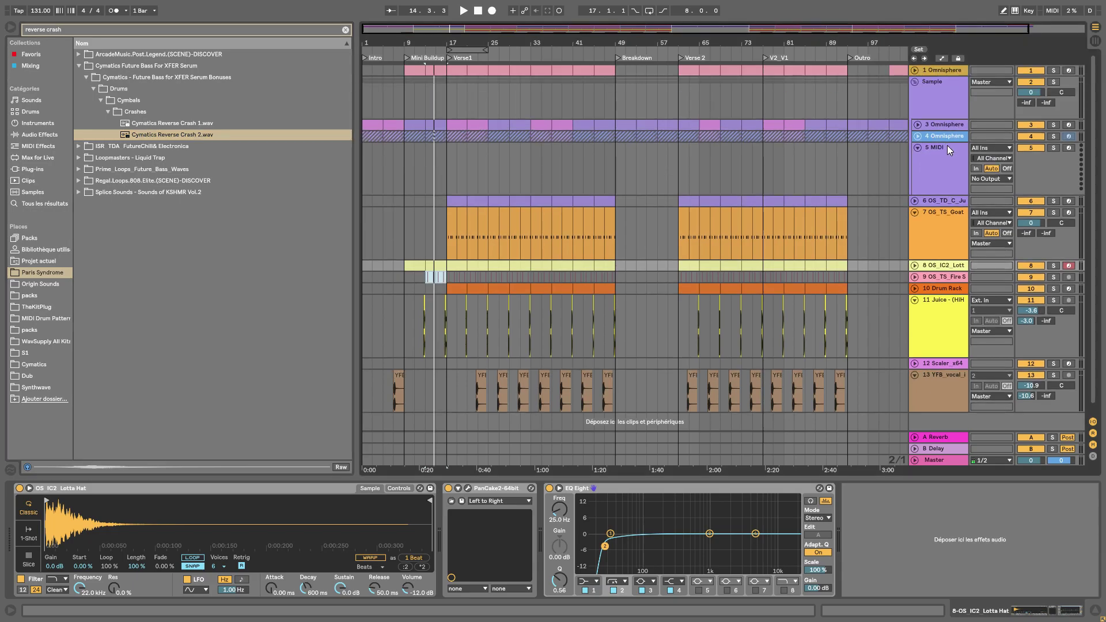
pyautogui.click(941, 70)
pyautogui.hotkey('ctrl', 't')
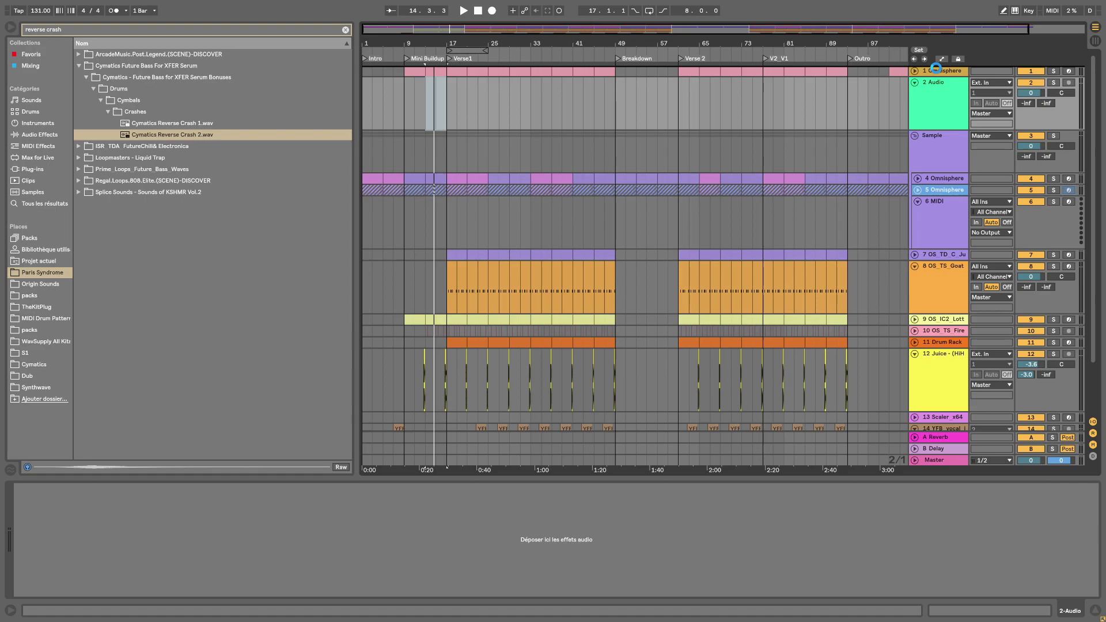
pyautogui.moveTo(936, 68); pyautogui.dragTo(926, 70)
pyautogui.moveTo(184, 136); pyautogui.dragTo(440, 83)
# Enlarge the reverse crash track and shift the clip slightly earlier so its peak lands on the start of Verse1
pyautogui.moveTo(443, 40); pyautogui.dragTo(445, 80)
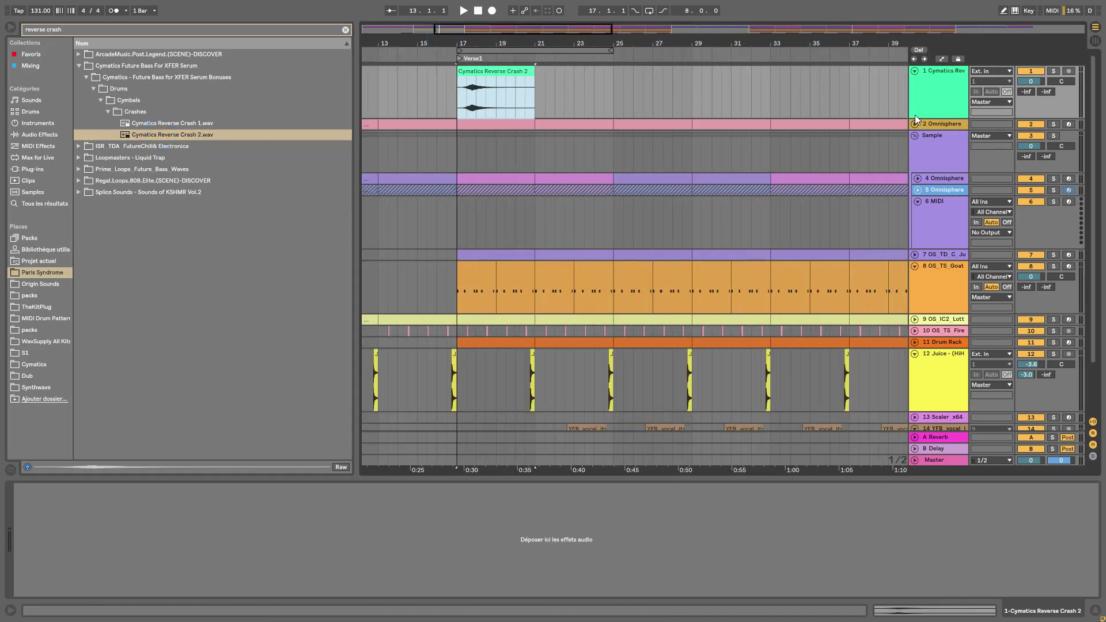
pyautogui.moveTo(929, 118); pyautogui.dragTo(900, 183)
pyautogui.moveTo(471, 74); pyautogui.dragTo(471, 81)
pyautogui.moveTo(481, 44); pyautogui.dragTo(485, 45)
# Copy the reverse crash to the middle of Verse1 at bar 33 and to the starts of the Breakdown, Verse 2 and Outro
pyautogui.moveTo(559, 117); pyautogui.dragTo(454, 86)
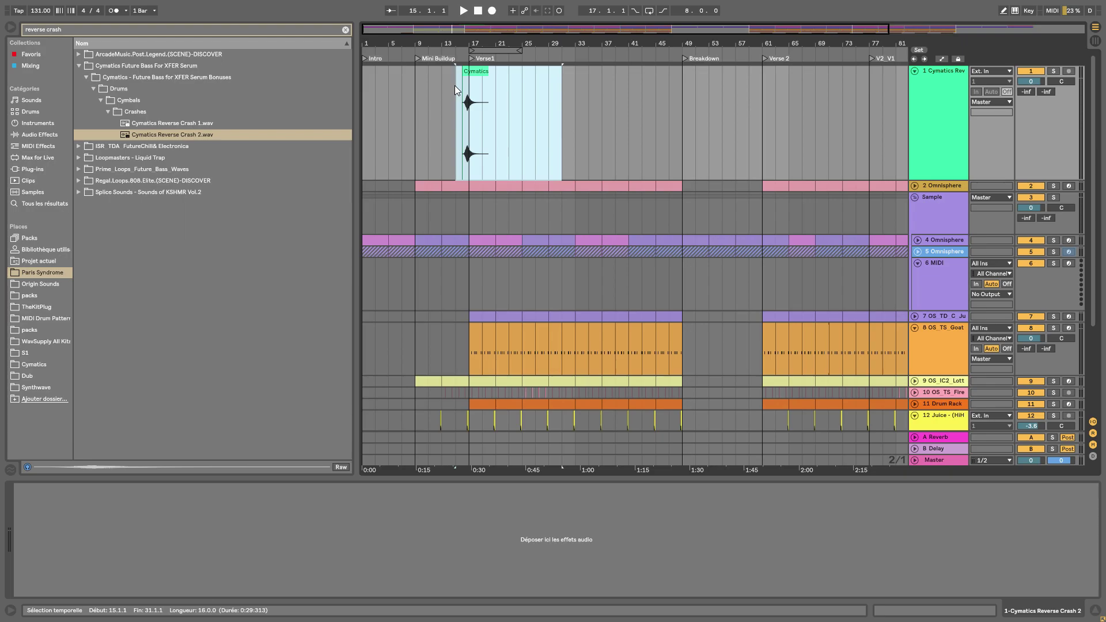
pyautogui.hotkey('ctrl', 'd')
pyautogui.moveTo(582, 77); pyautogui.dragTo(901, 80)
pyautogui.click(915, 71)
pyautogui.click(917, 71)
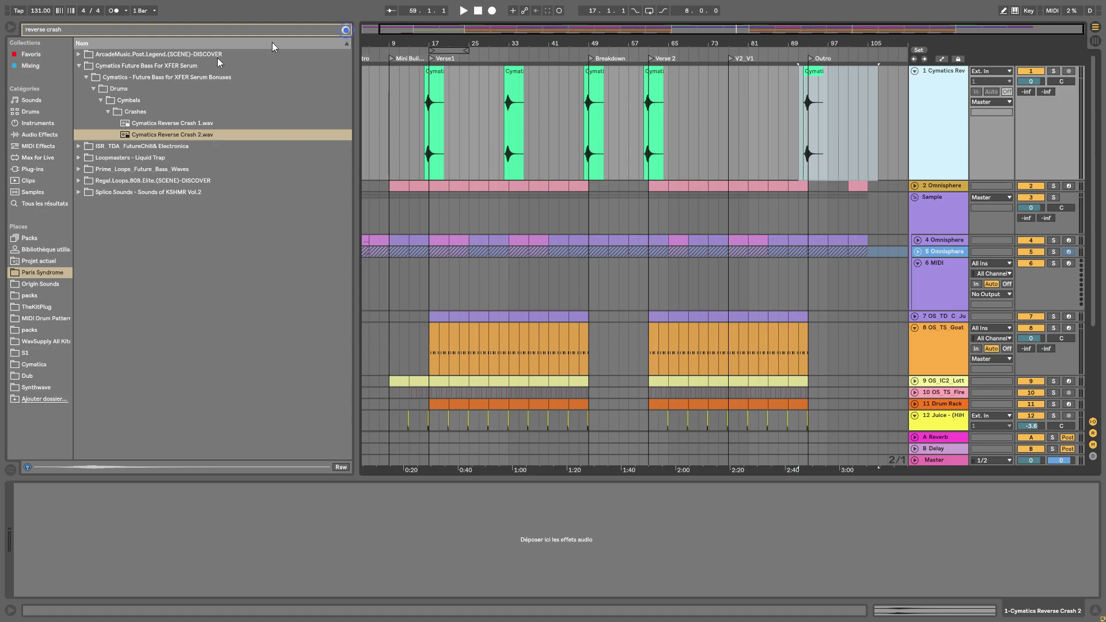
# Add a Reverb to the reverse crash track and set its decay time to 4.98 s
pyautogui.click(346, 29)
pyautogui.click(39, 134)
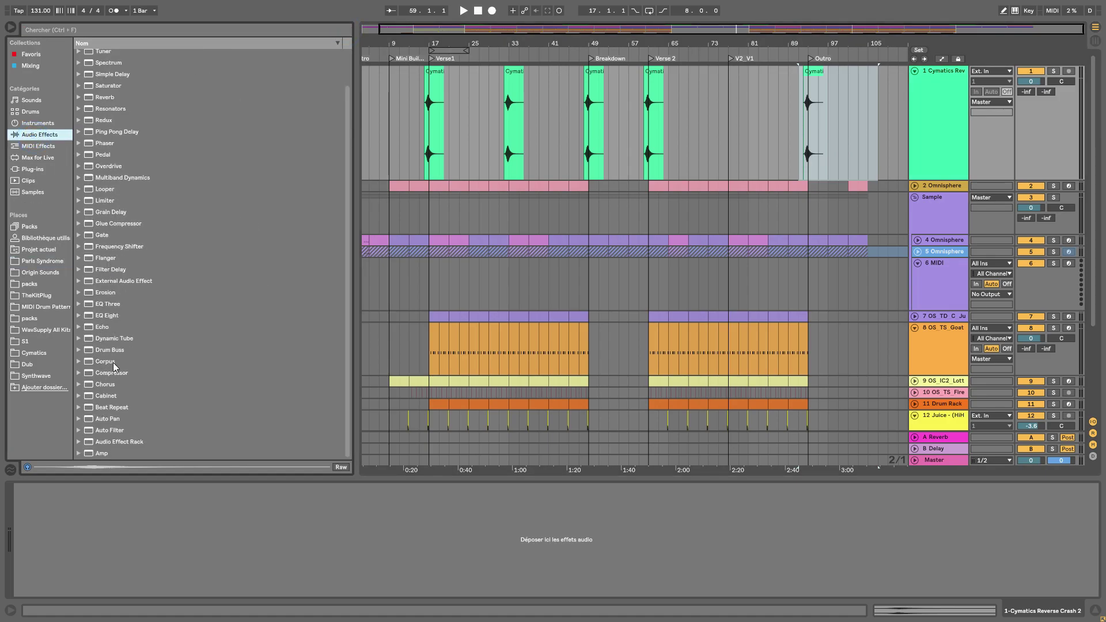
pyautogui.scroll(2, 110, 372)
pyautogui.click(109, 137)
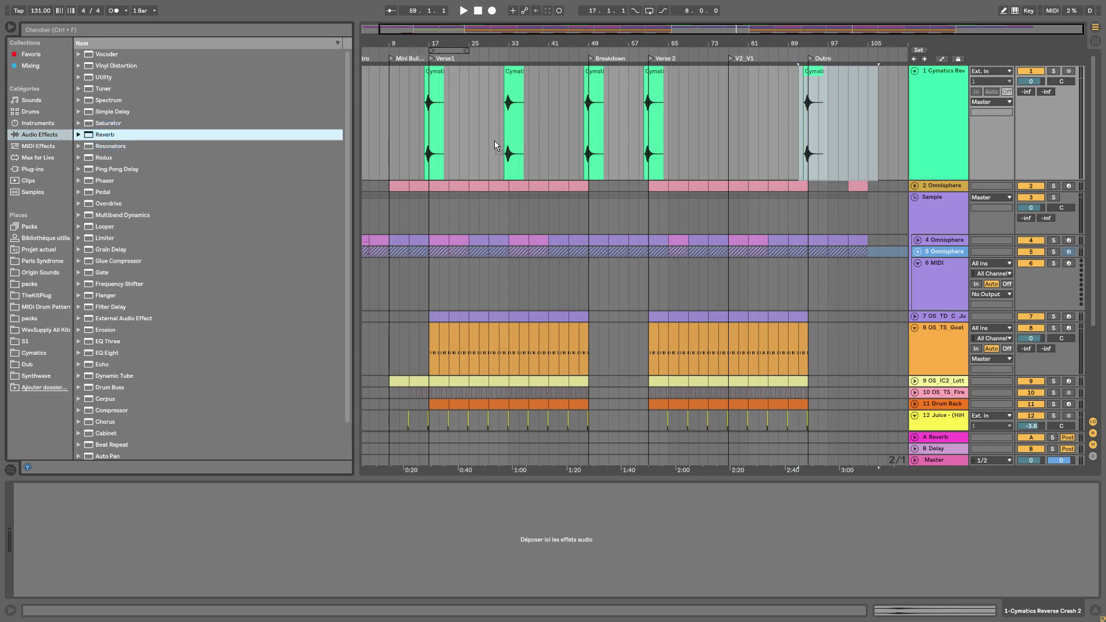
pyautogui.moveTo(178, 583); pyautogui.dragTo(179, 553)
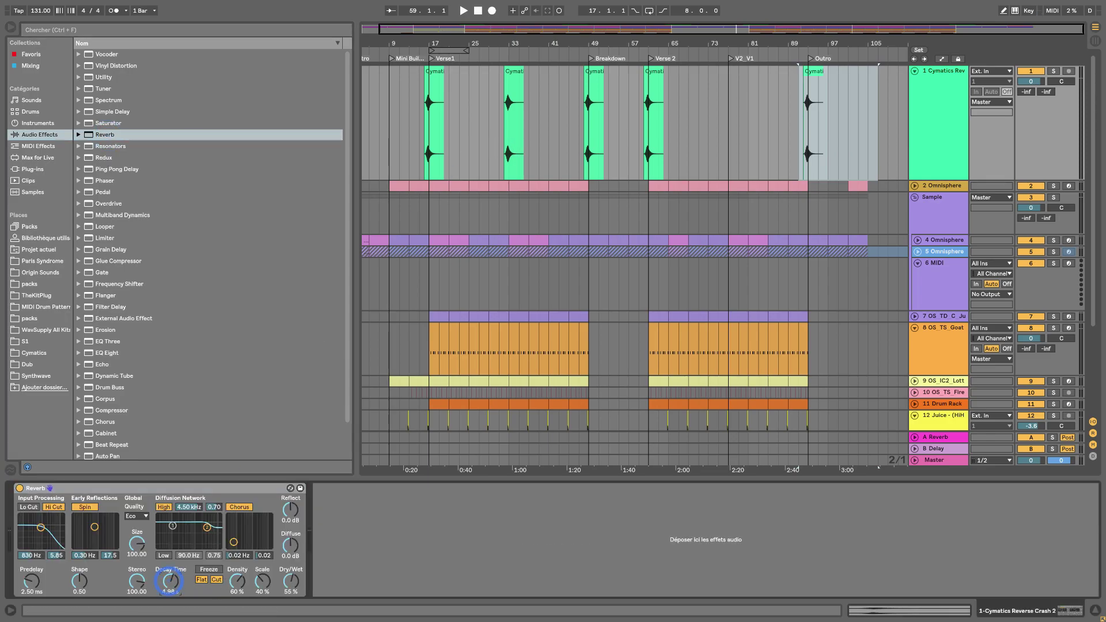
# Set the reverse crash track's volume to -12.0 dB, listen to the transition into the Breakdown, and collapse the track
pyautogui.click(1035, 87)
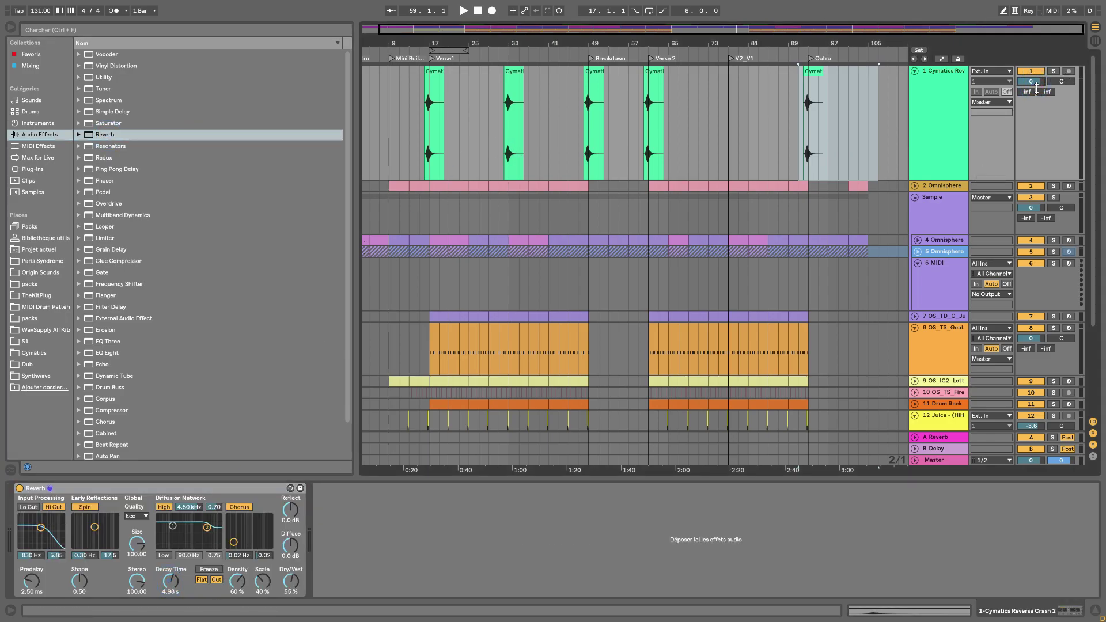
pyautogui.click(576, 56)
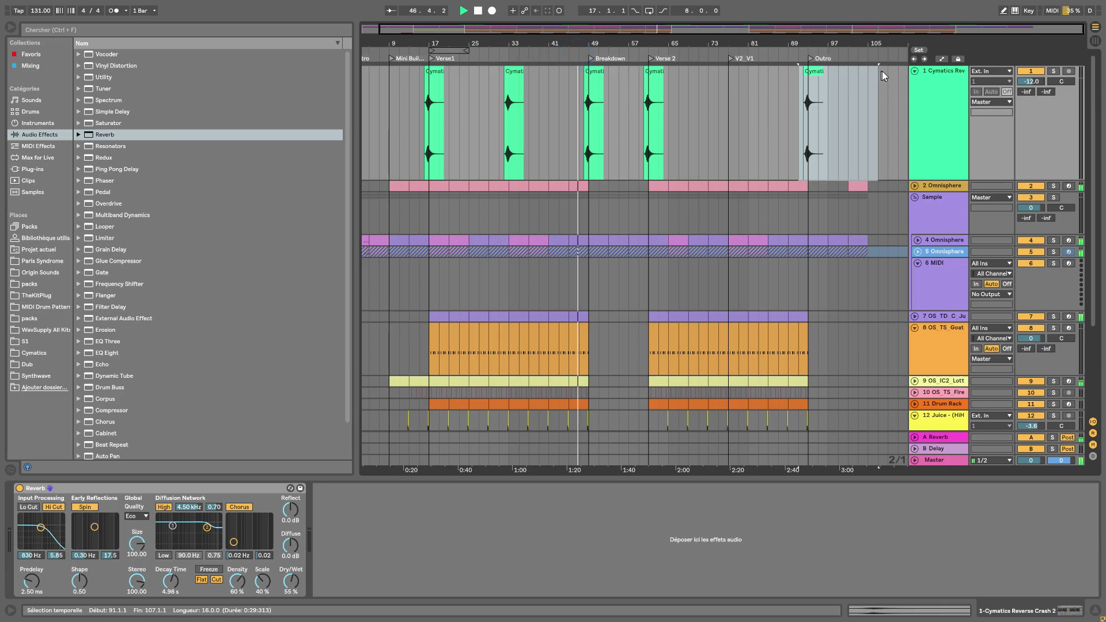
pyautogui.click(913, 71)
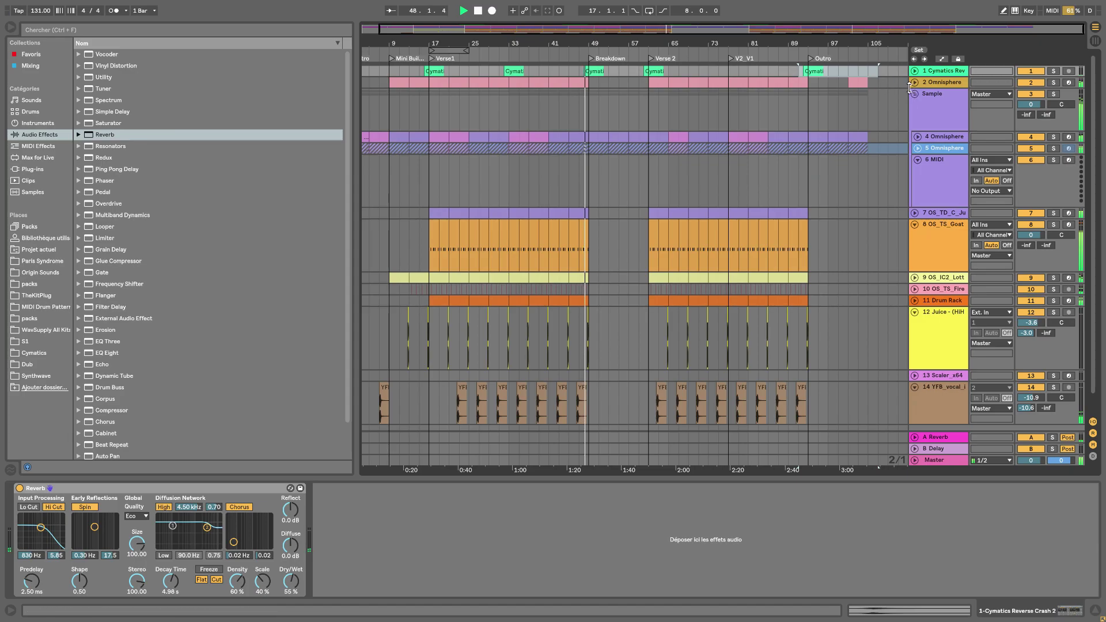
# Set the PanCake2 mix on the Lotta Hat track to 31% and close the plug-in window
pyautogui.click(944, 277)
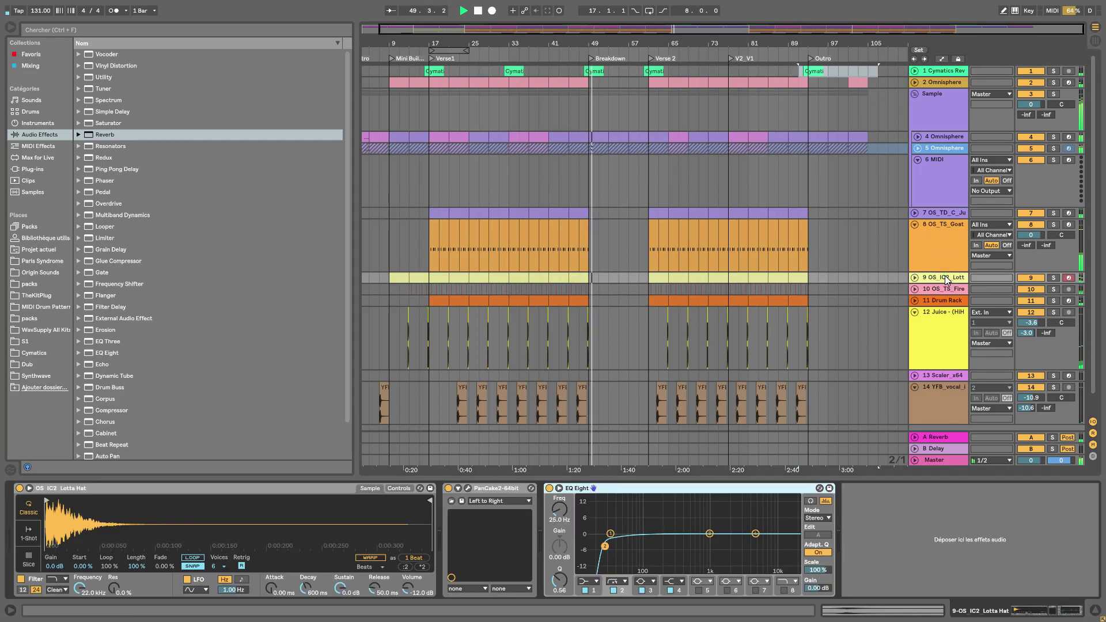
pyautogui.click(475, 488)
pyautogui.click(467, 487)
pyautogui.moveTo(699, 366); pyautogui.dragTo(699, 397)
pyautogui.press('space')
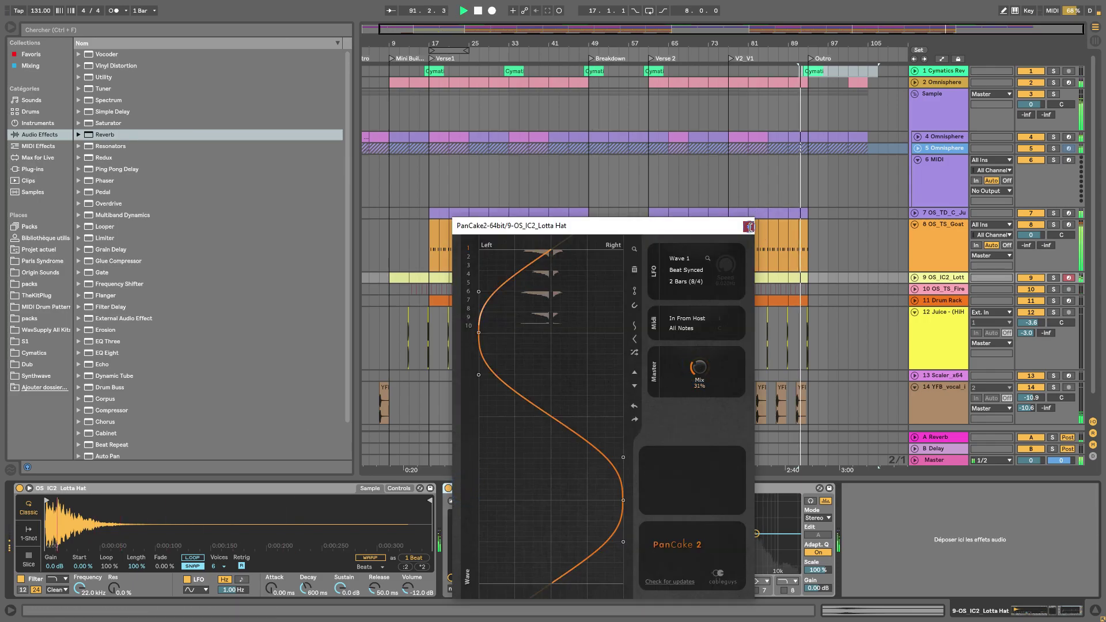
pyautogui.click(749, 226)
# Collapse the Goat and Juice tracks and replay the song from the Mini Buildup
pyautogui.click(914, 227)
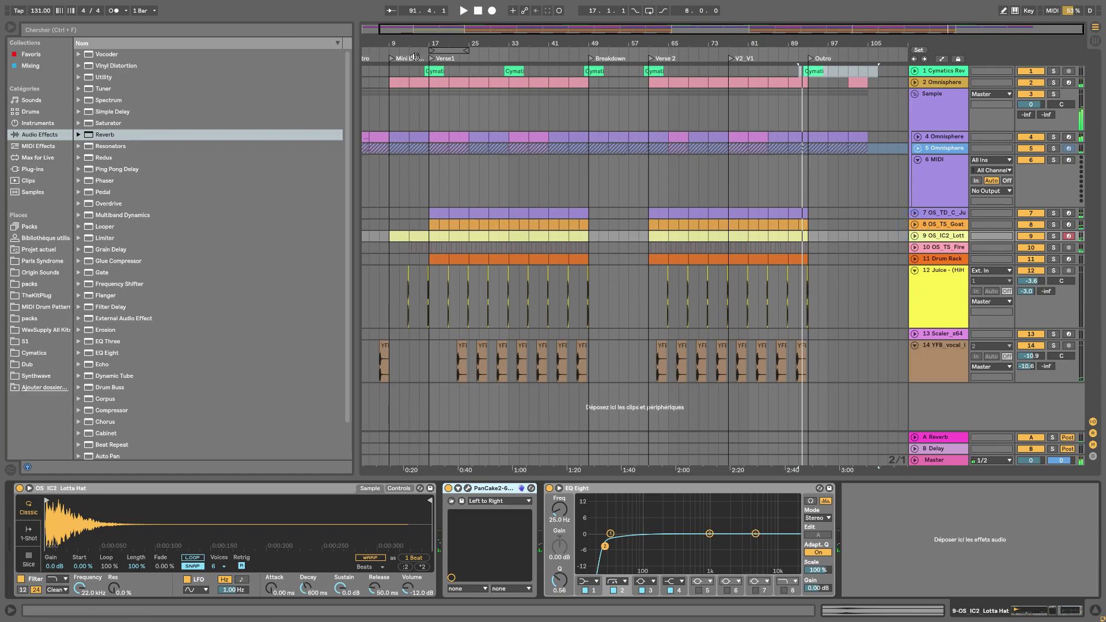
pyautogui.press('space')
pyautogui.click(914, 271)
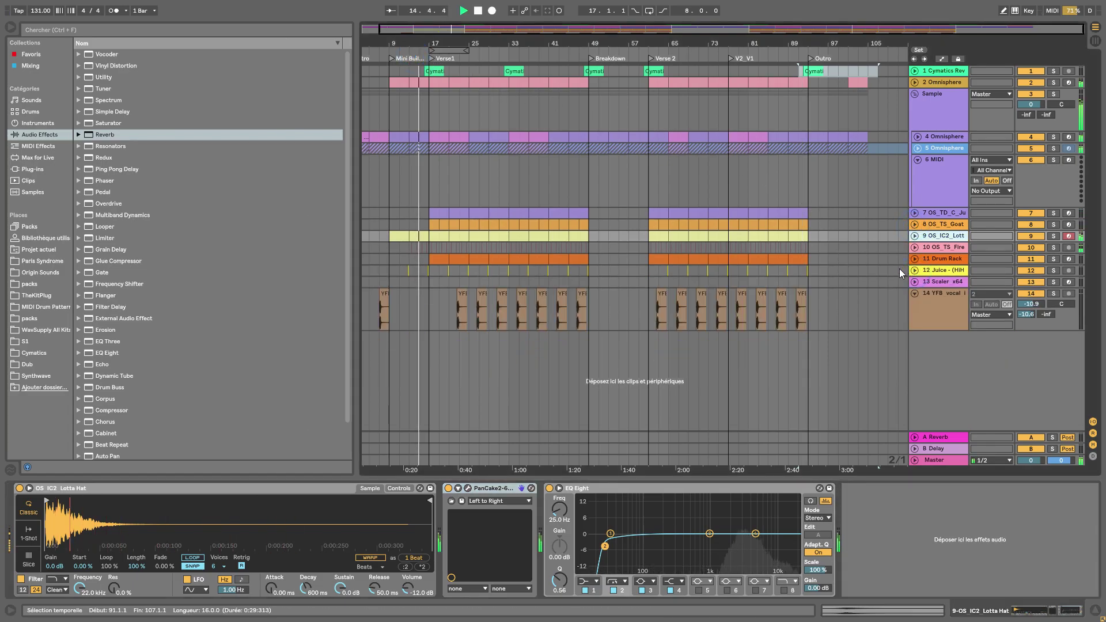
# Thin out the YFB vocal in Verse1 by deleting alternate clips, keeping only the first, third and fifth
pyautogui.moveTo(599, 317); pyautogui.dragTo(483, 322)
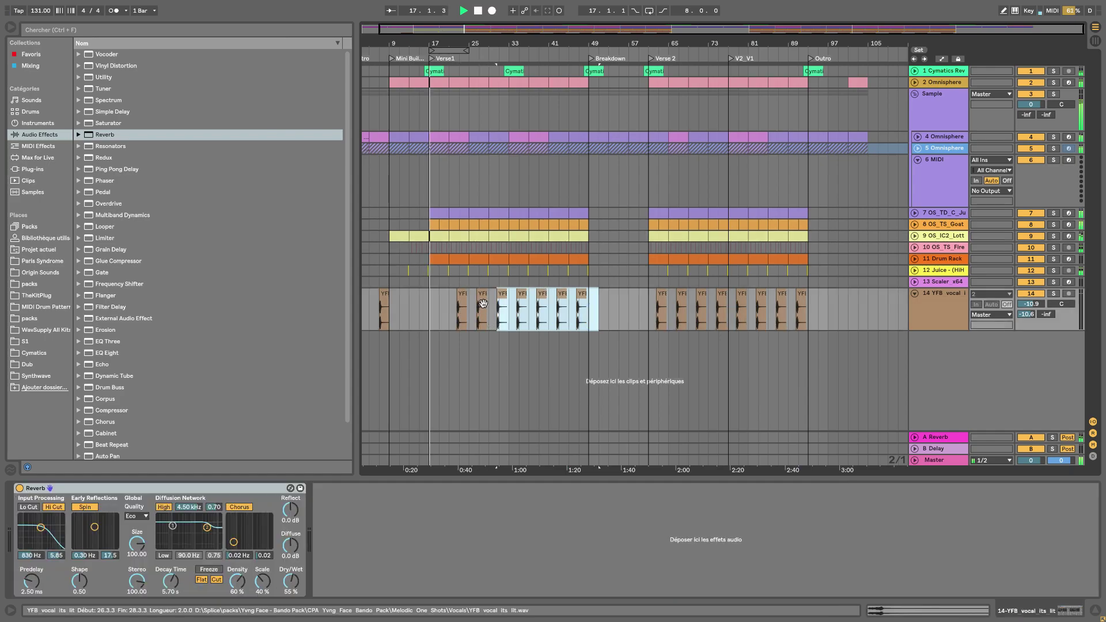
pyautogui.click(483, 308)
pyautogui.click(522, 298)
pyautogui.press('Delete')
pyautogui.click(562, 299)
pyautogui.press('Delete')
pyautogui.click(583, 299)
pyautogui.press('Delete')
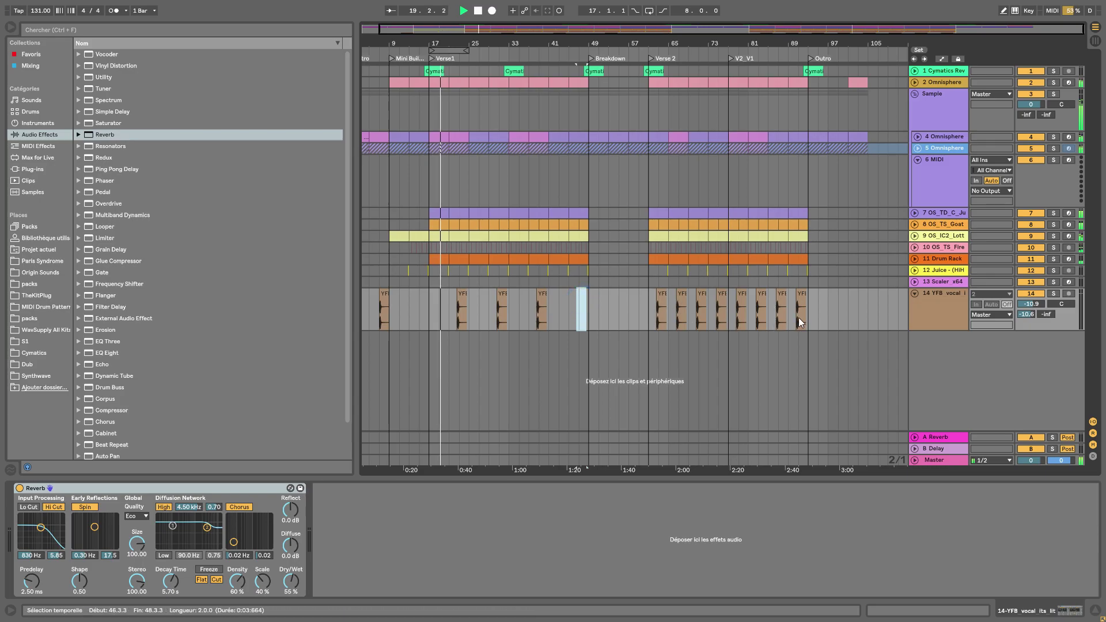
# Replace the Verse 2 vocal clips with a copy of the vocal pattern from bars 17 to 49, and collapse the track
pyautogui.moveTo(828, 309); pyautogui.dragTo(431, 297)
pyautogui.press('Delete')
pyautogui.hotkey('ctrl', 'c')
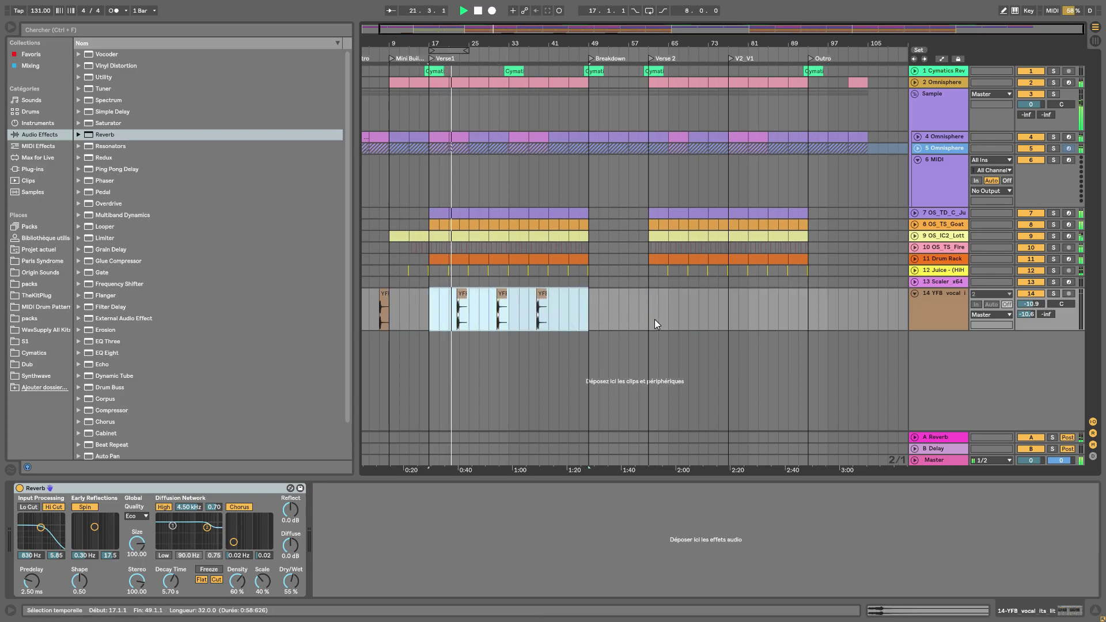
pyautogui.click(651, 317)
pyautogui.hotkey('ctrl', 'v')
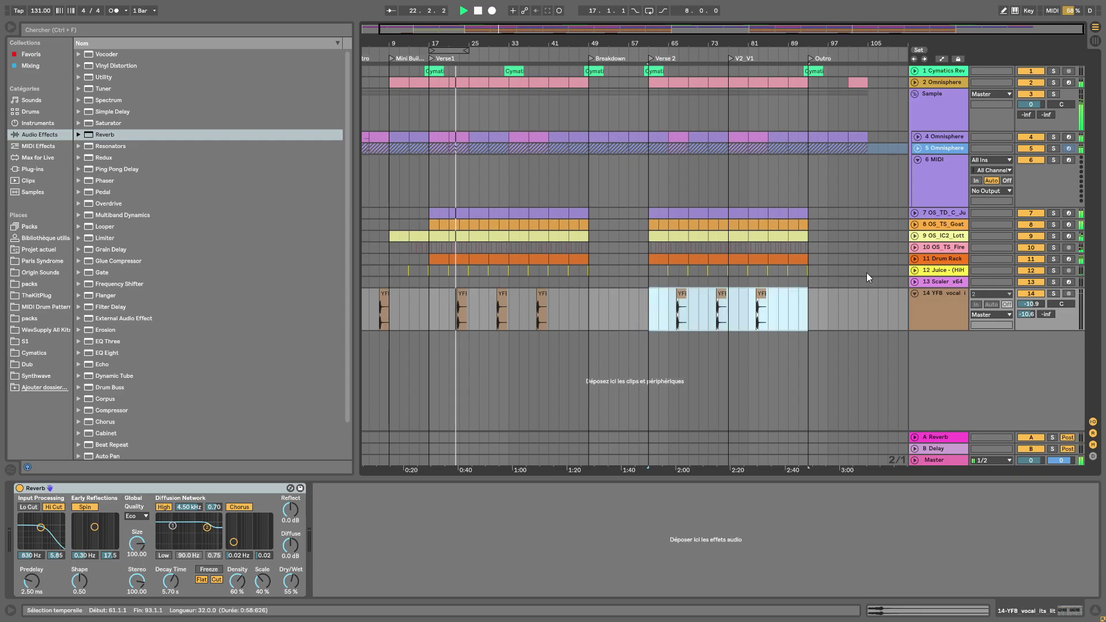
pyautogui.click(914, 294)
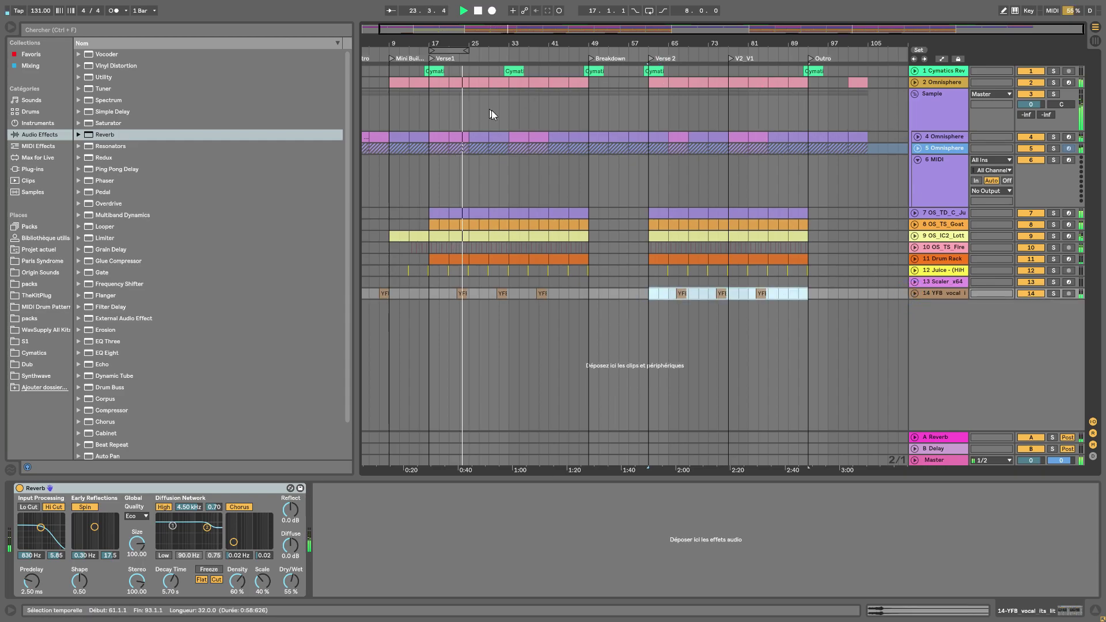
# Replay from the Mini Buildup and delete the two track 2 Omnisphere clips in bars 17 to 25
pyautogui.click(409, 60)
pyautogui.click(458, 83)
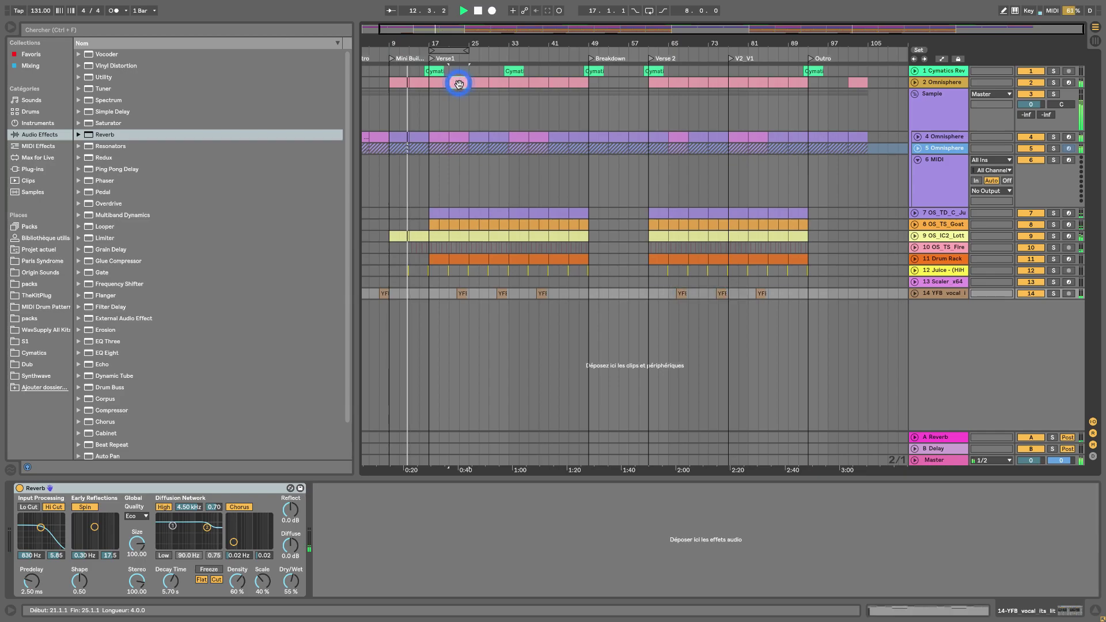
pyautogui.press('Delete')
pyautogui.click(438, 83)
pyautogui.press('Delete')
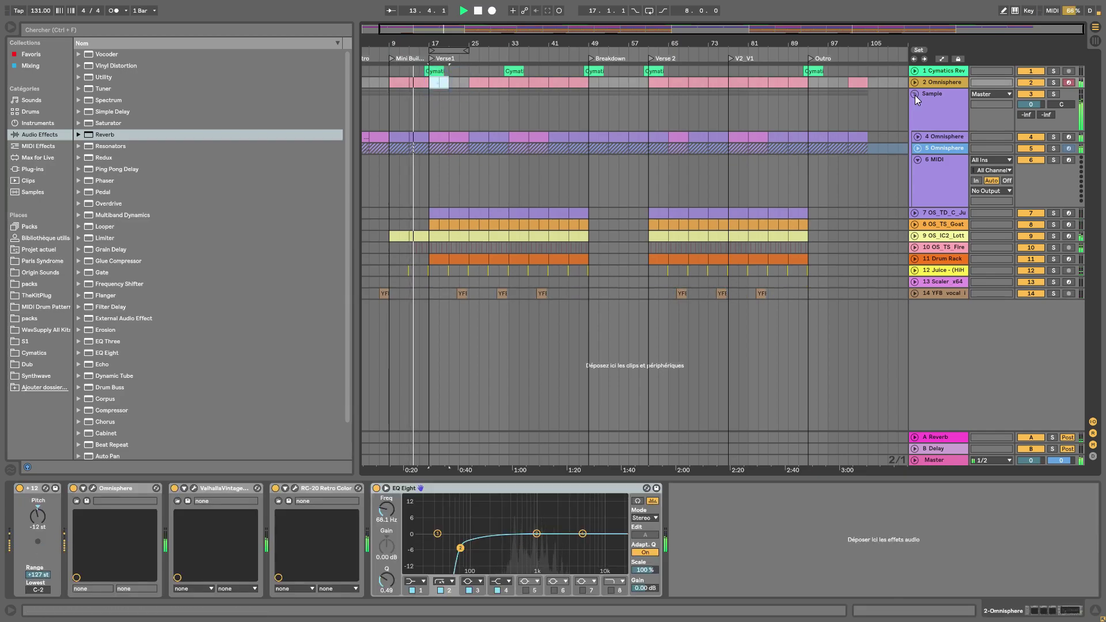
# Show the Sample group's devices and replay from the Mini Buildup, with track 4 Omnisphere expanded and automation displayed
pyautogui.click(935, 95)
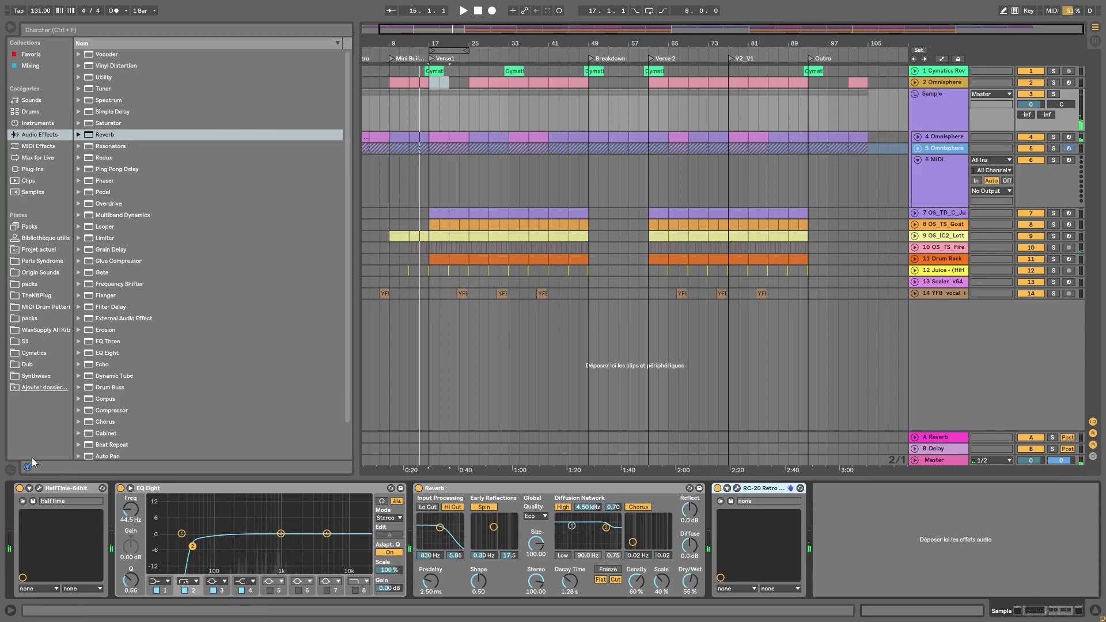
pyautogui.click(391, 60)
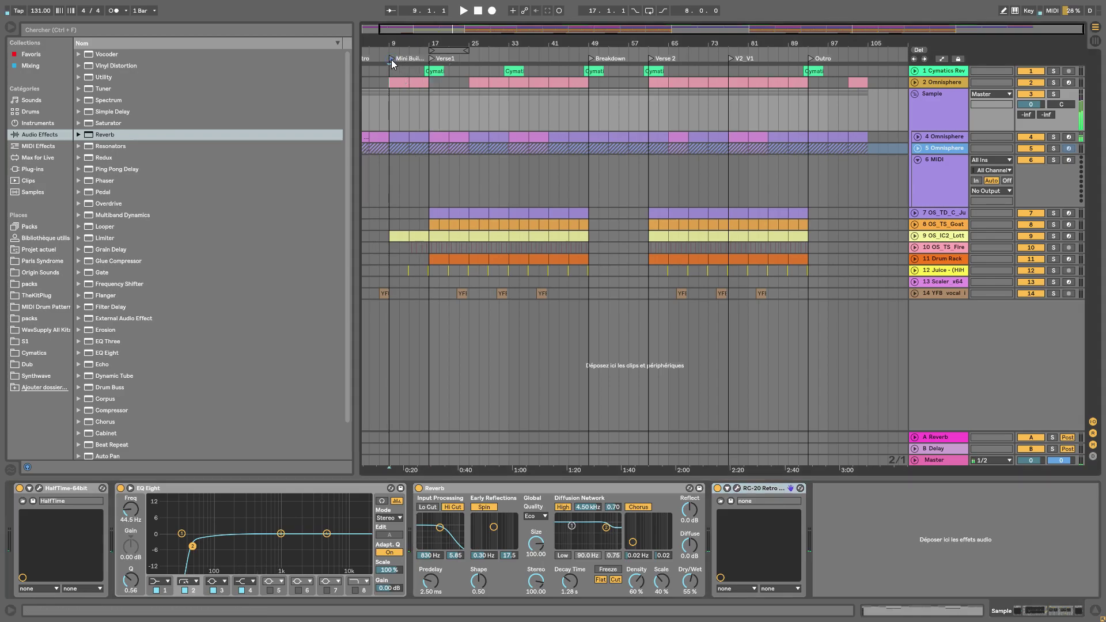
pyautogui.click(917, 136)
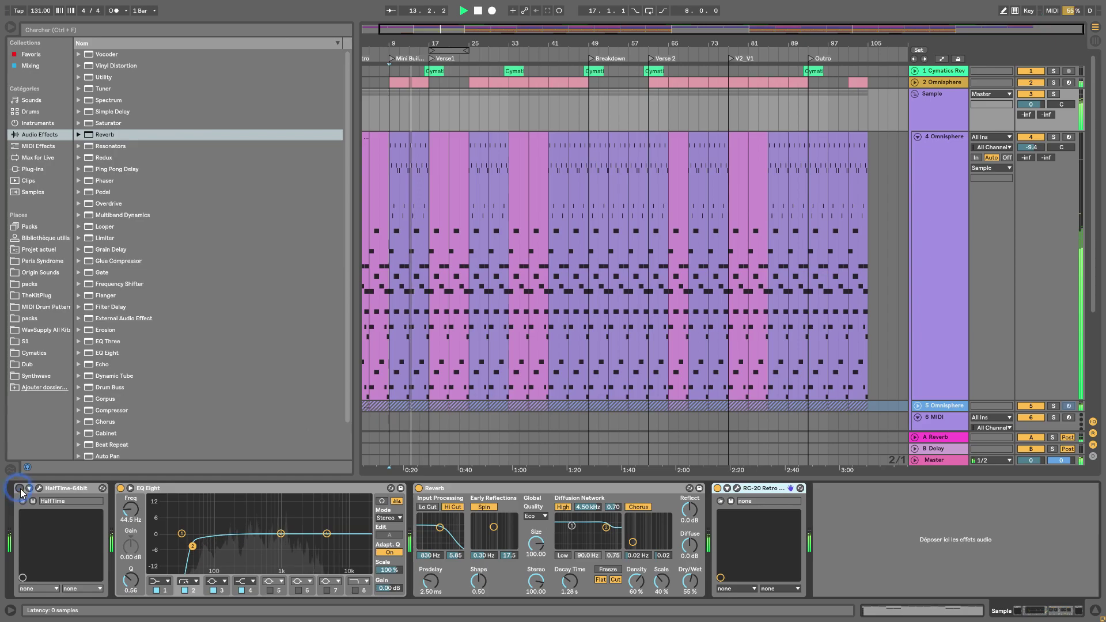
pyautogui.moveTo(440, 44); pyautogui.dragTo(589, 45)
pyautogui.press('a')
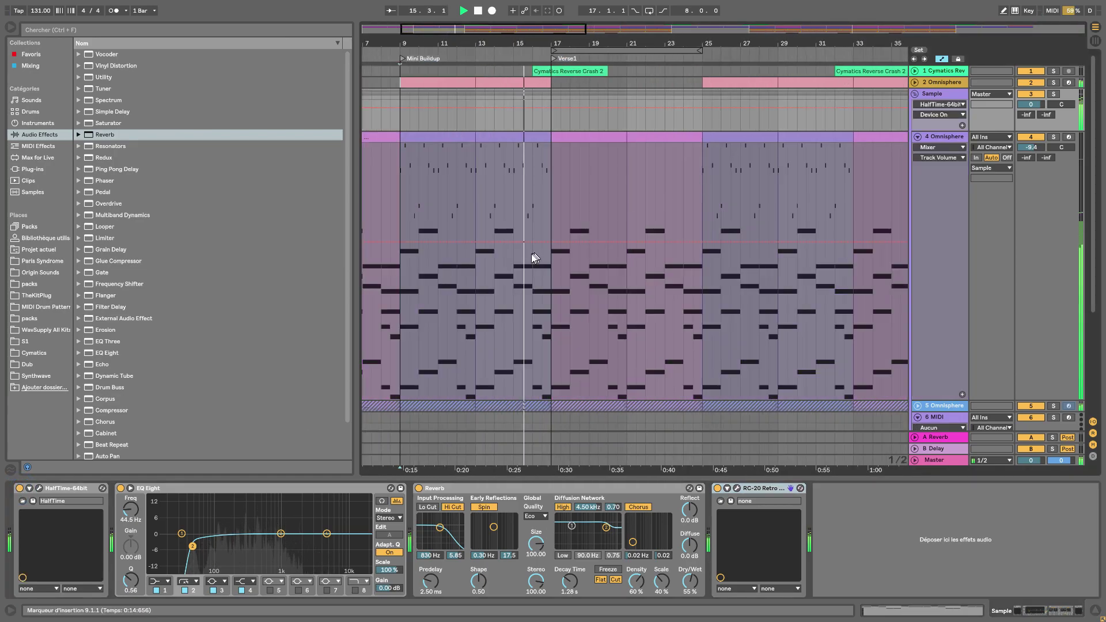
# Try to drop track 4 Omnisphere's volume automation to -inf dB over bars 17 to 25
pyautogui.click(699, 205)
pyautogui.moveTo(610, 215); pyautogui.dragTo(582, 392)
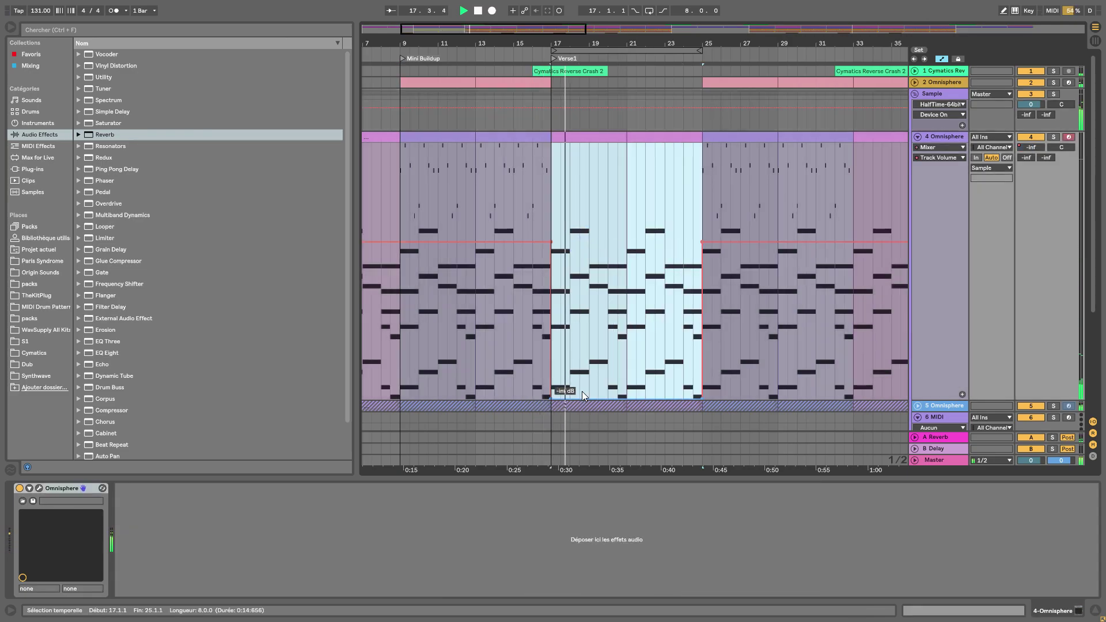
pyautogui.hotkey('ctrl', 'z')
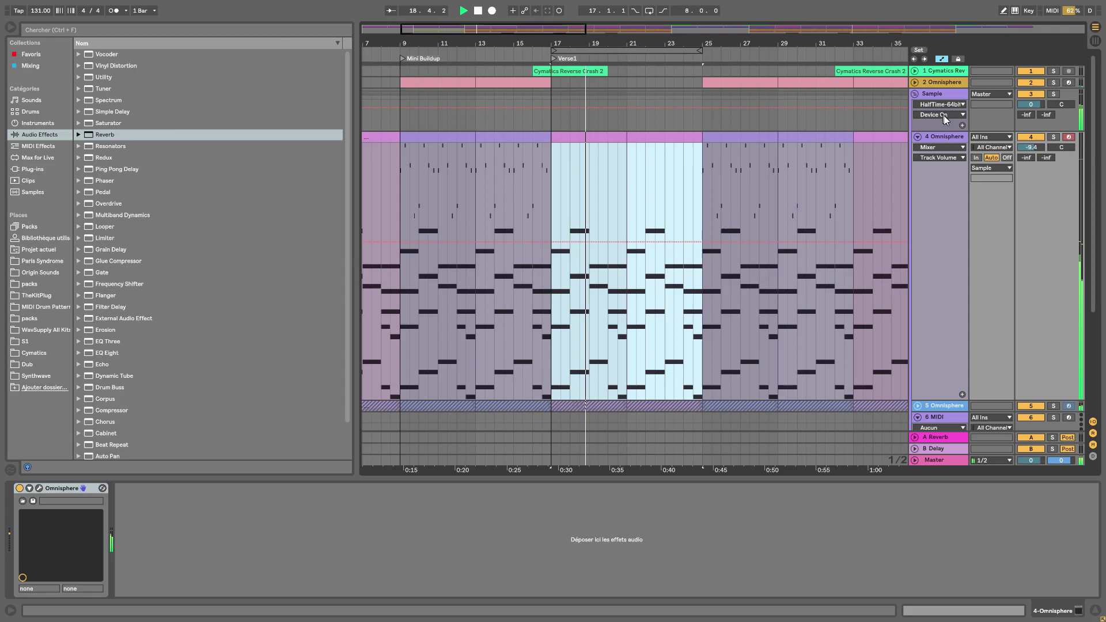
# Automate the Sample group's HalfTime Device On parameter to off over bars 17 to 25
pyautogui.click(936, 150)
pyautogui.click(933, 104)
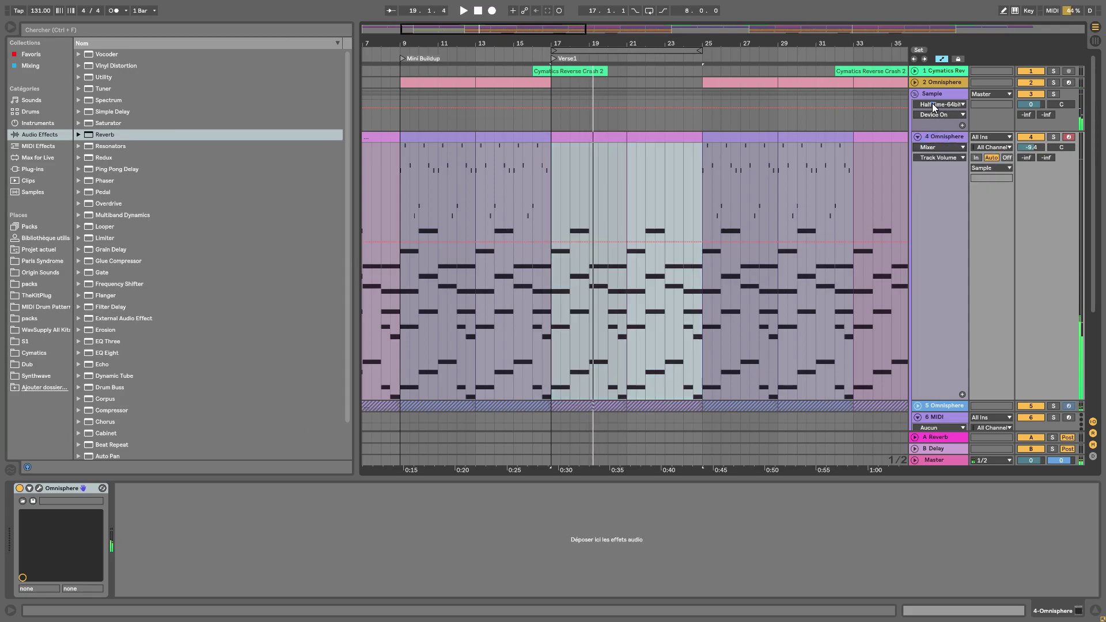
pyautogui.moveTo(924, 131); pyautogui.dragTo(924, 234)
pyautogui.moveTo(707, 116); pyautogui.dragTo(567, 196)
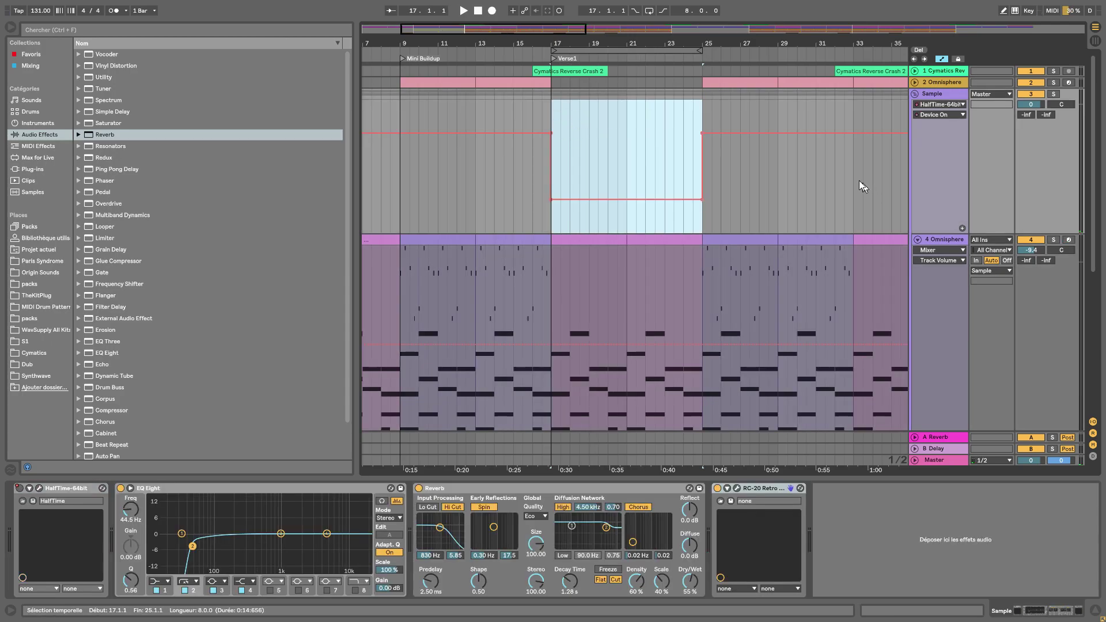
# Replay from the Mini Buildup and delete the track 2 Omnisphere clips in bars 25 to 33
pyautogui.click(403, 58)
pyautogui.moveTo(420, 45); pyautogui.dragTo(422, 38)
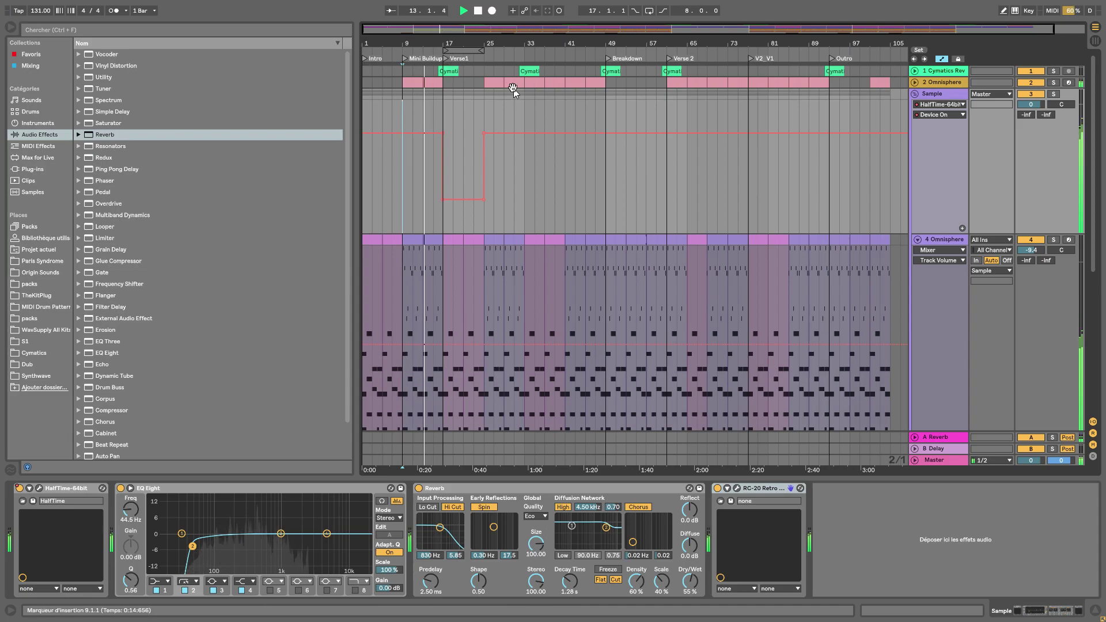
pyautogui.click(497, 81)
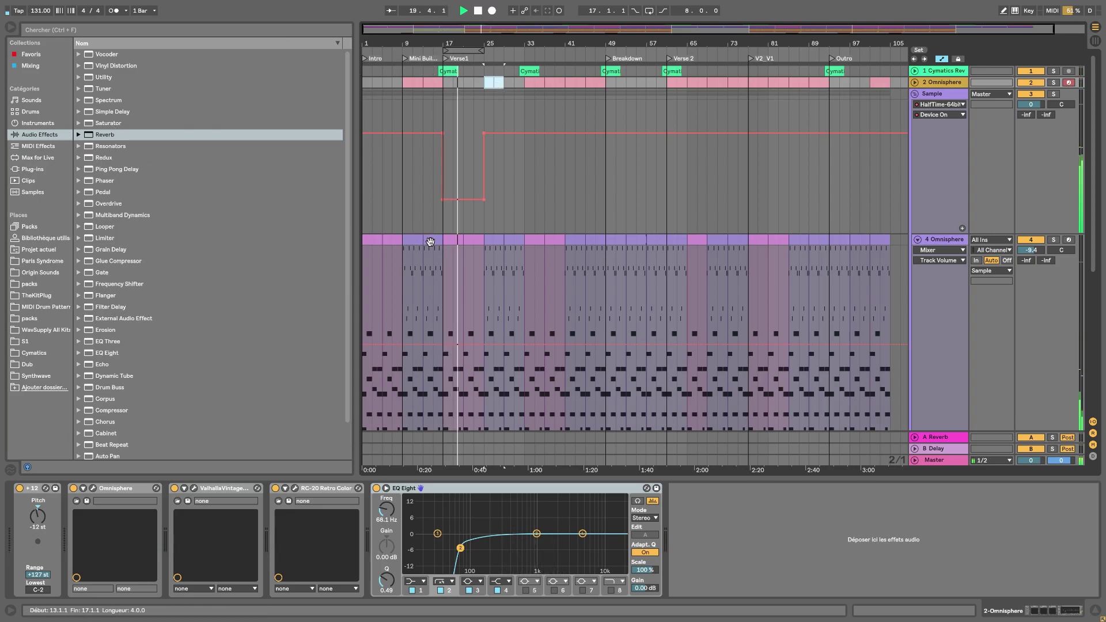
# Replace track 4 Omnisphere's clips in bars 17 to 25 with two duplicates of its clip at bars 13 to 17
pyautogui.click(429, 242)
pyautogui.hotkey('ctrl', 'd')
pyautogui.hotkey('ctrl', 'd')
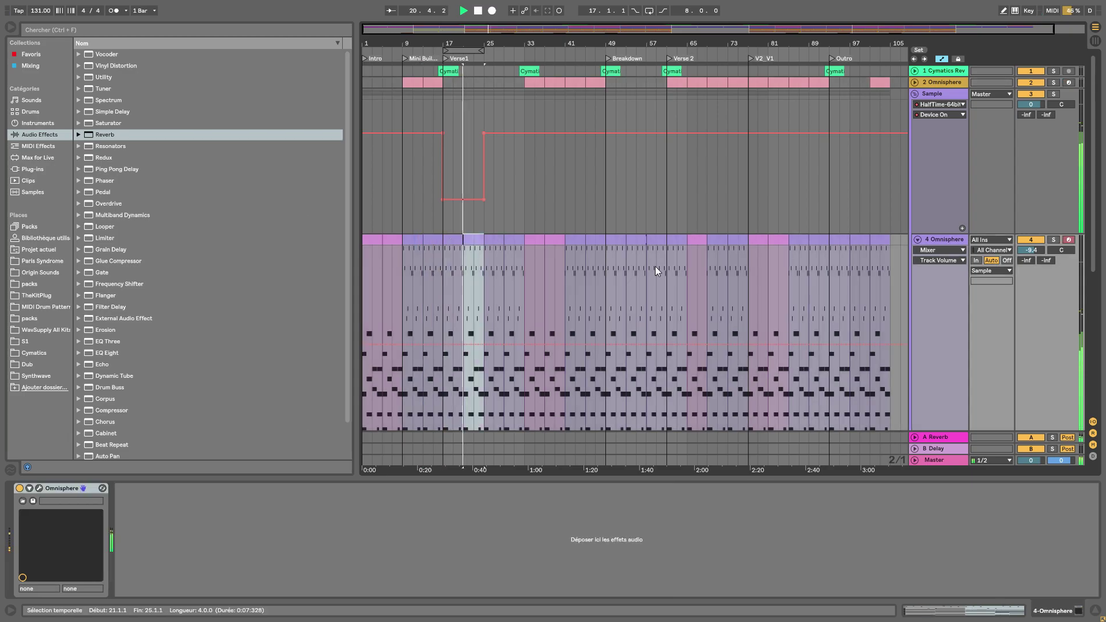
# Expand track 5 Omnisphere and try to copy track 4's clip at bars 21 to 25 onto it
pyautogui.click(917, 240)
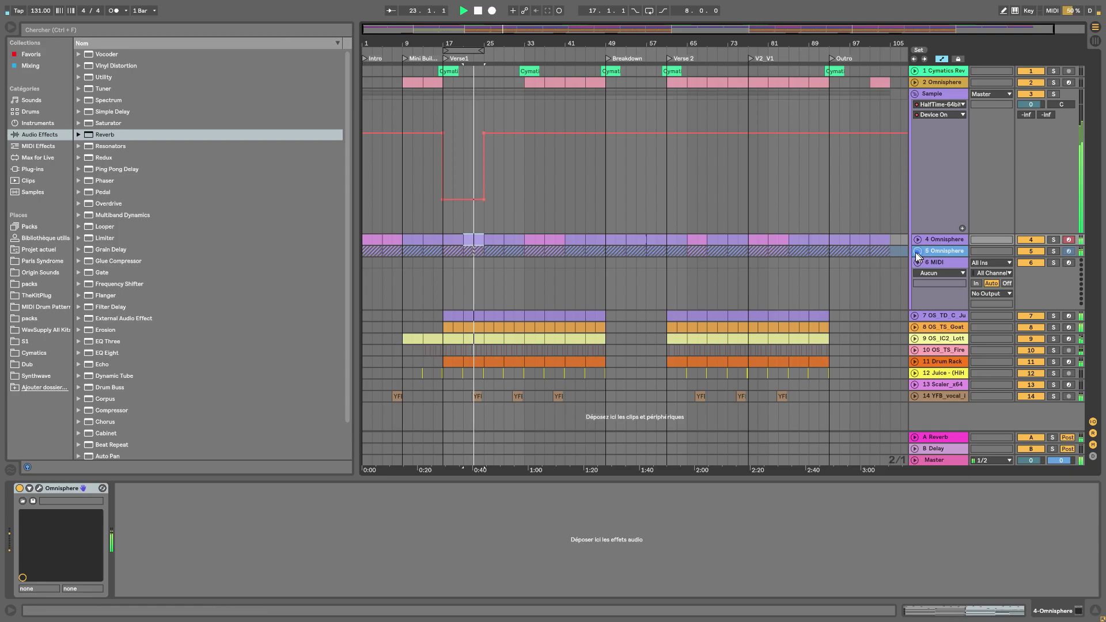
pyautogui.click(917, 252)
pyautogui.moveTo(473, 242); pyautogui.dragTo(472, 284)
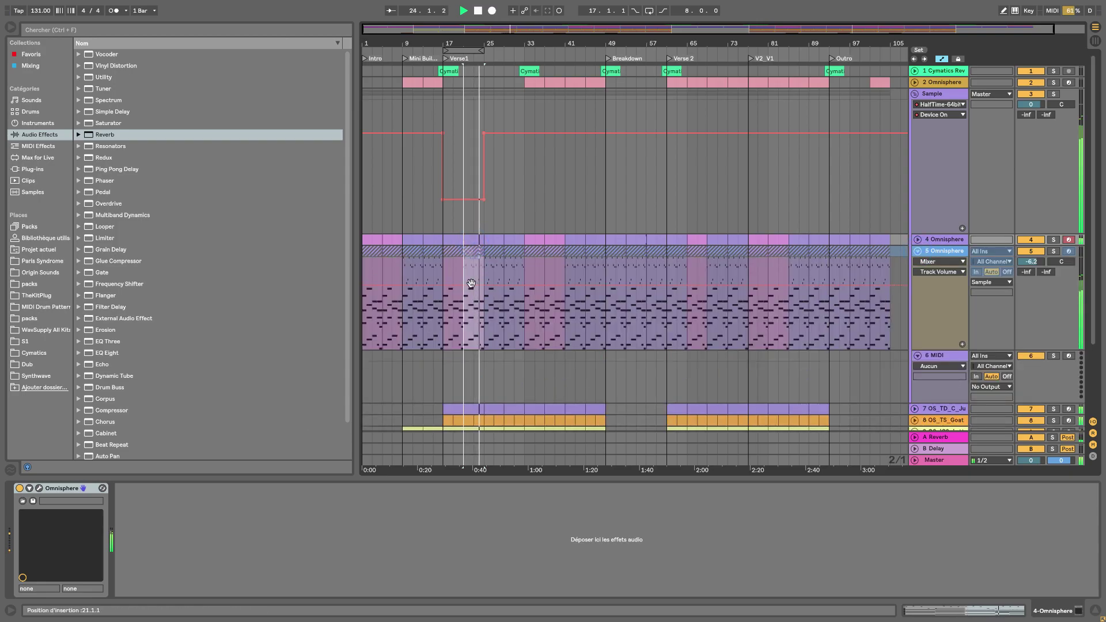
pyautogui.click(917, 238)
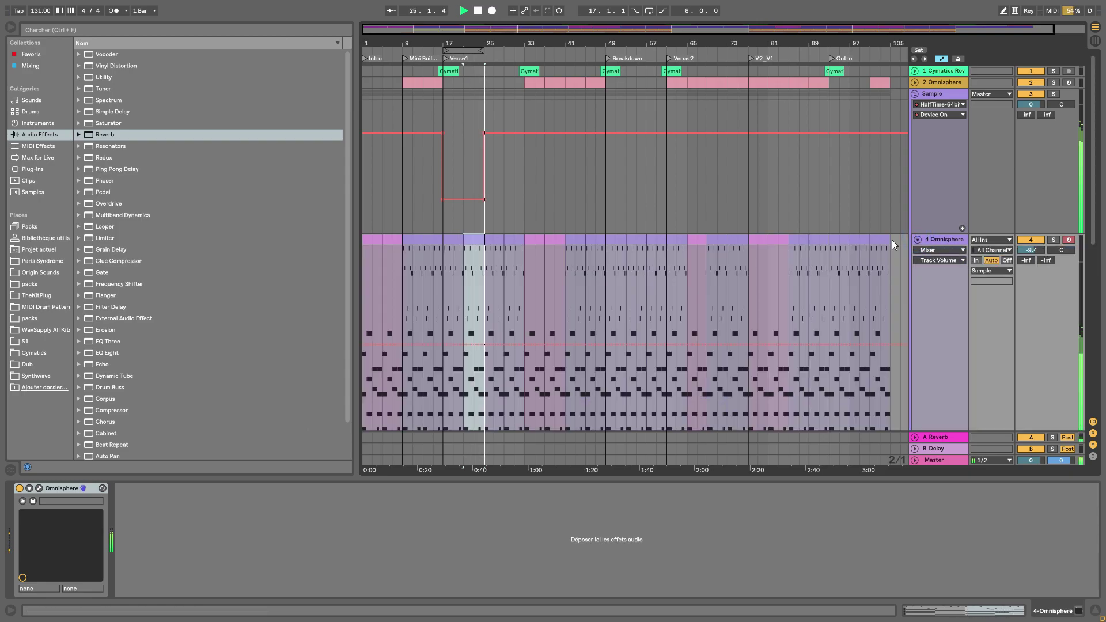
# Delete the HalfTime Device On automation over bars 17 to 25 on the Sample group and play from Verse1
pyautogui.press('space')
pyautogui.scroll(-3, 512, 289)
pyautogui.scroll(3, 668, 276)
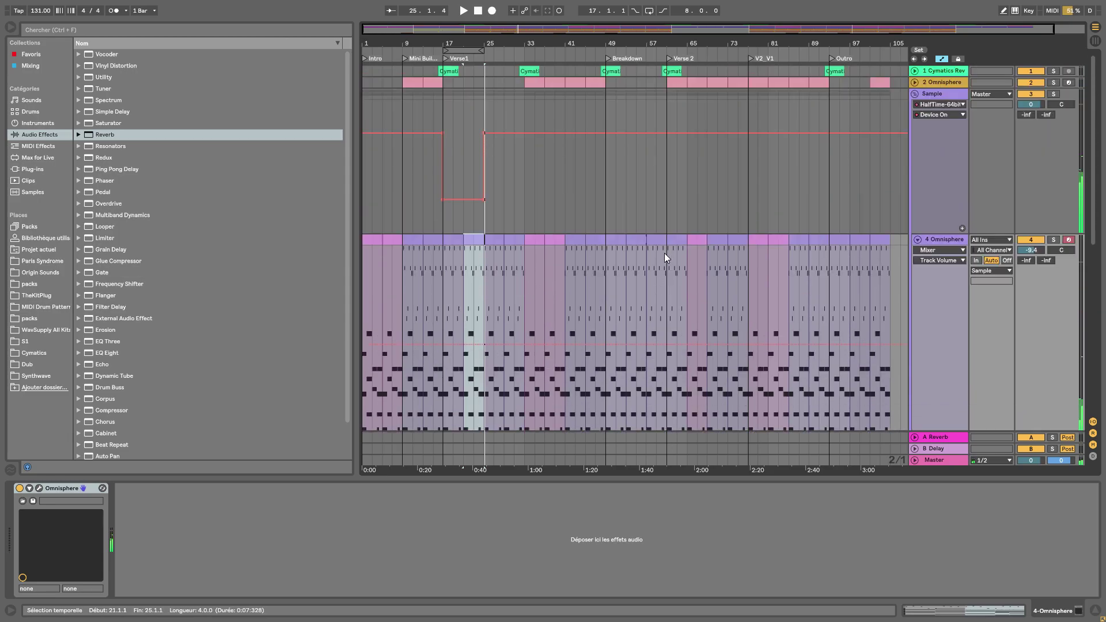
pyautogui.moveTo(484, 115); pyautogui.dragTo(435, 127)
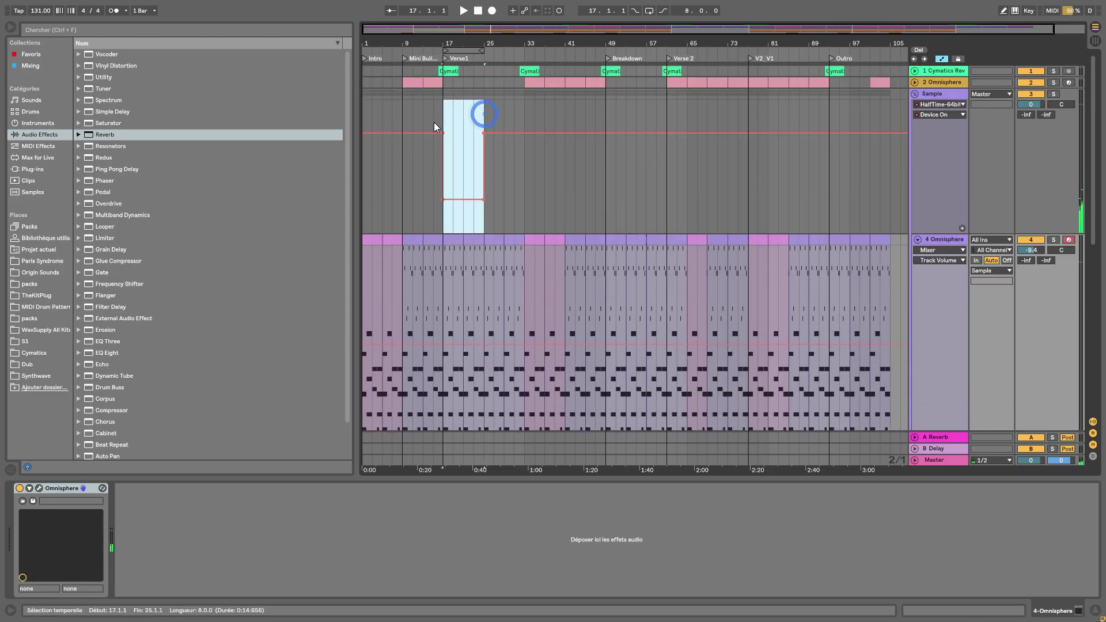
pyautogui.press('Delete')
pyautogui.press('space')
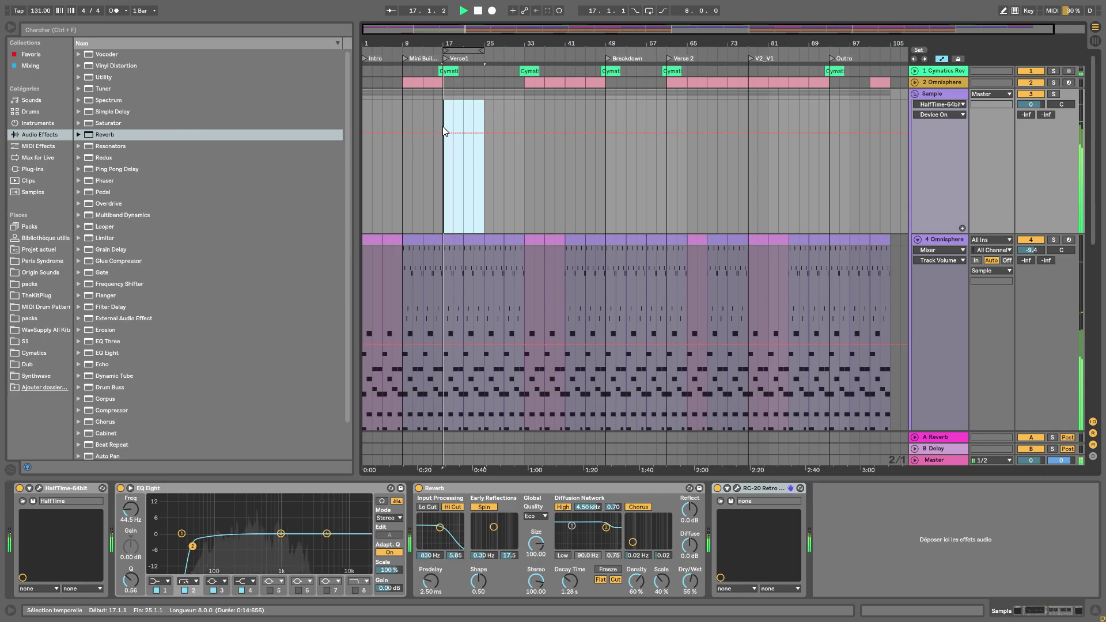
# Listen through Verse1 while reviewing the clips in the Sample group and track 2 Omnisphere, with track 4 collapsed
pyautogui.click(913, 94)
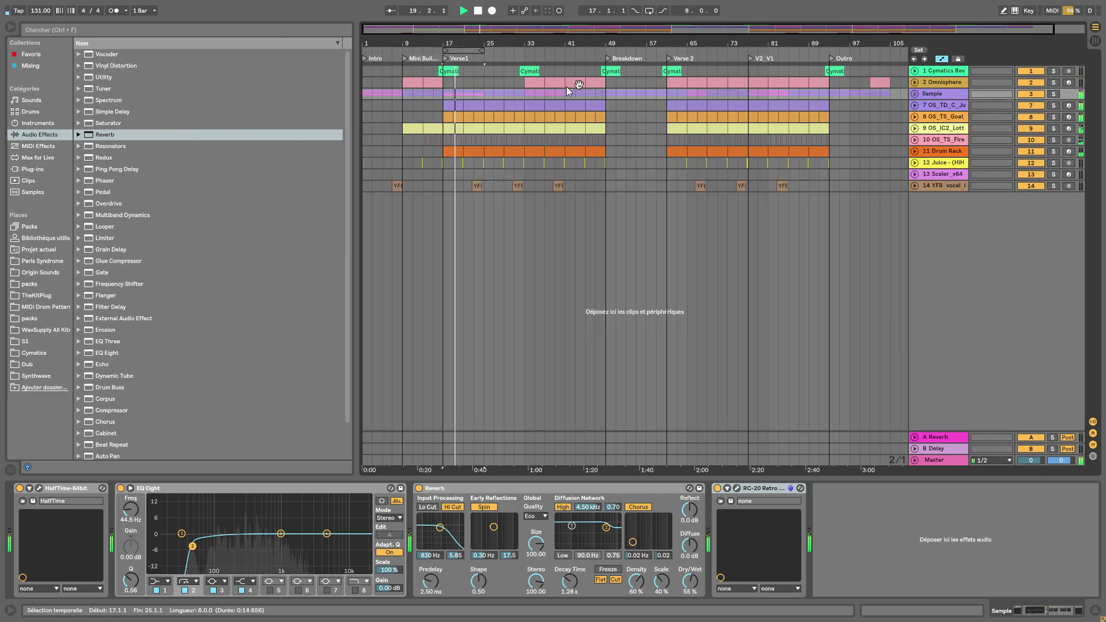
pyautogui.click(914, 94)
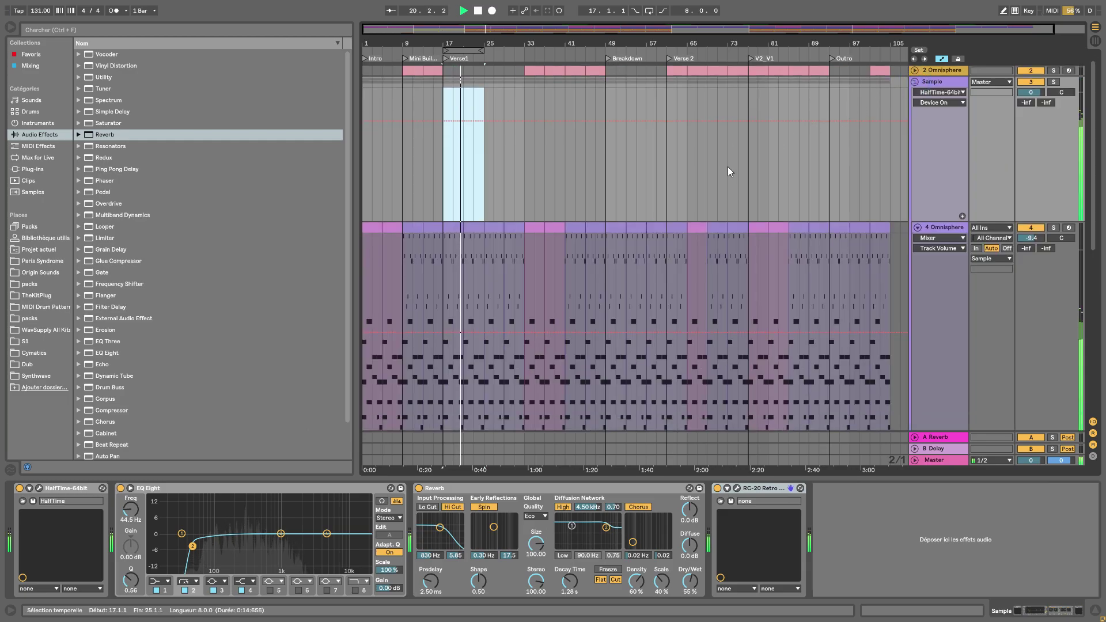
pyautogui.scroll(-5, 727, 166)
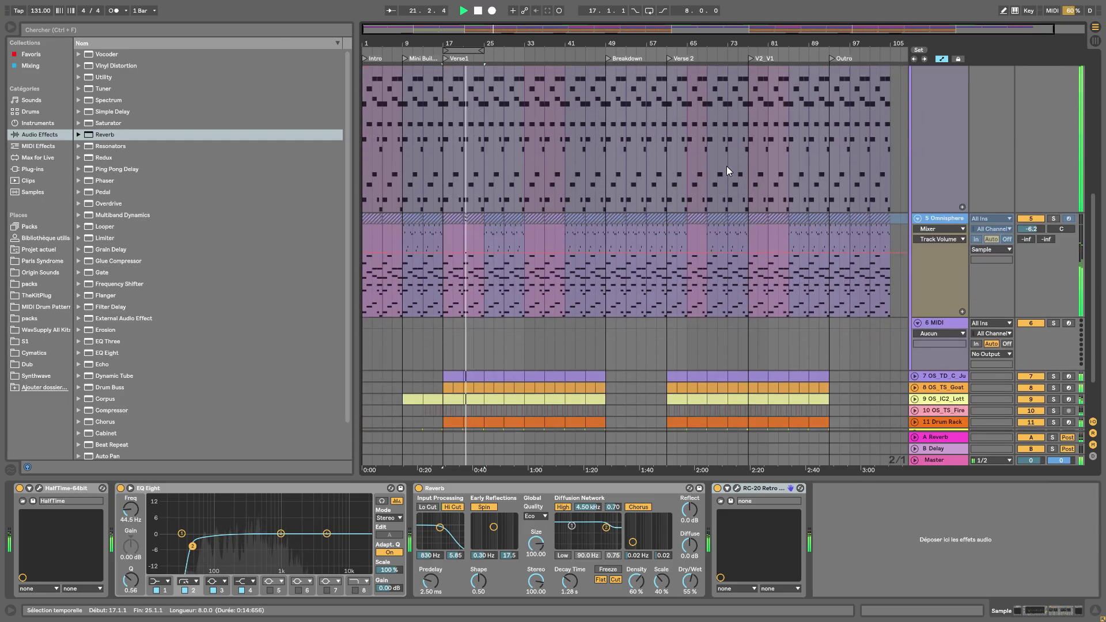
pyautogui.scroll(5, 727, 166)
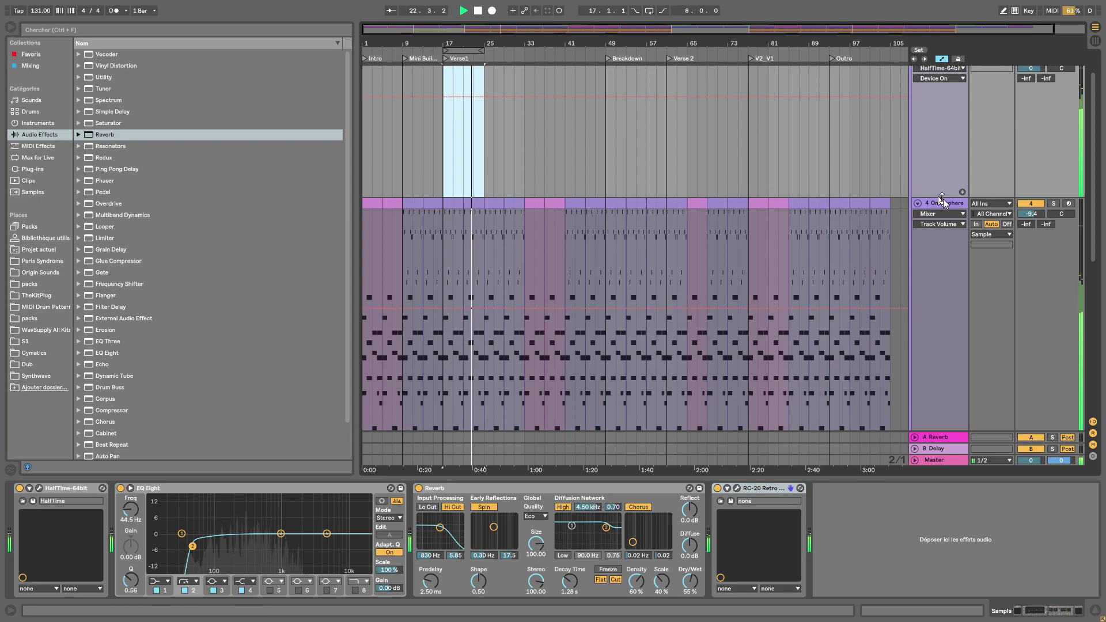
pyautogui.click(918, 203)
pyautogui.scroll(2, 897, 208)
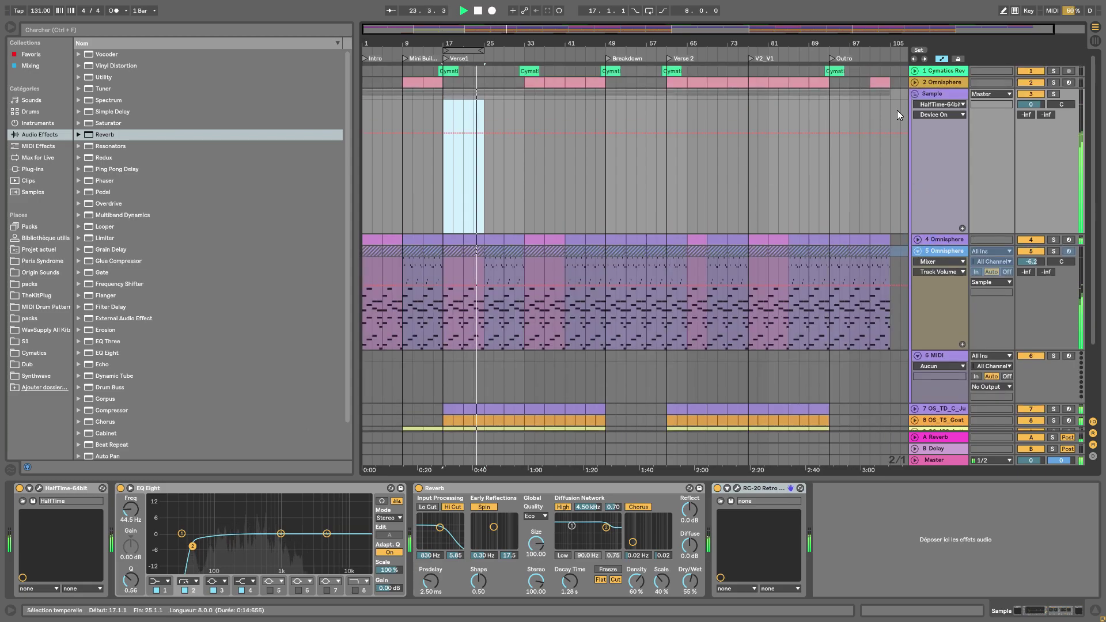
pyautogui.click(915, 93)
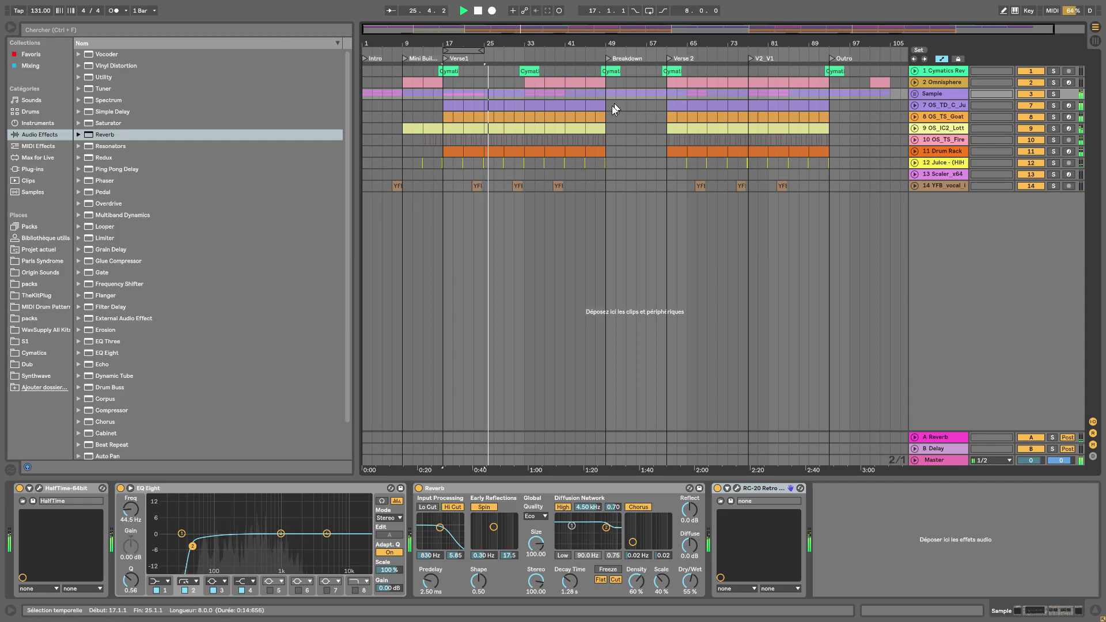
pyautogui.click(914, 94)
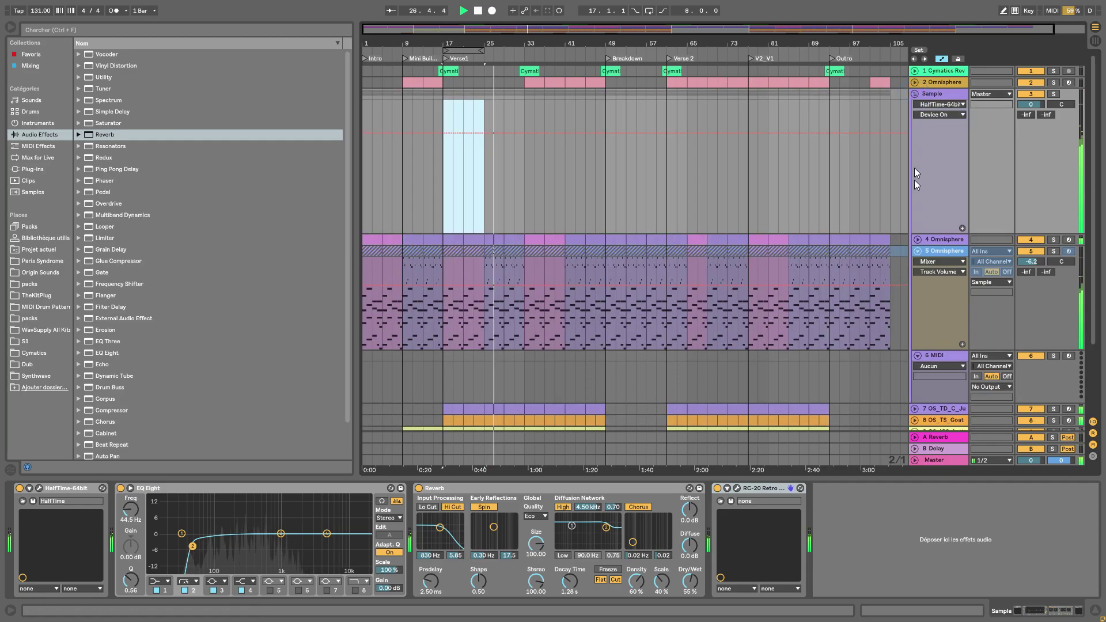
pyautogui.scroll(-3, 884, 268)
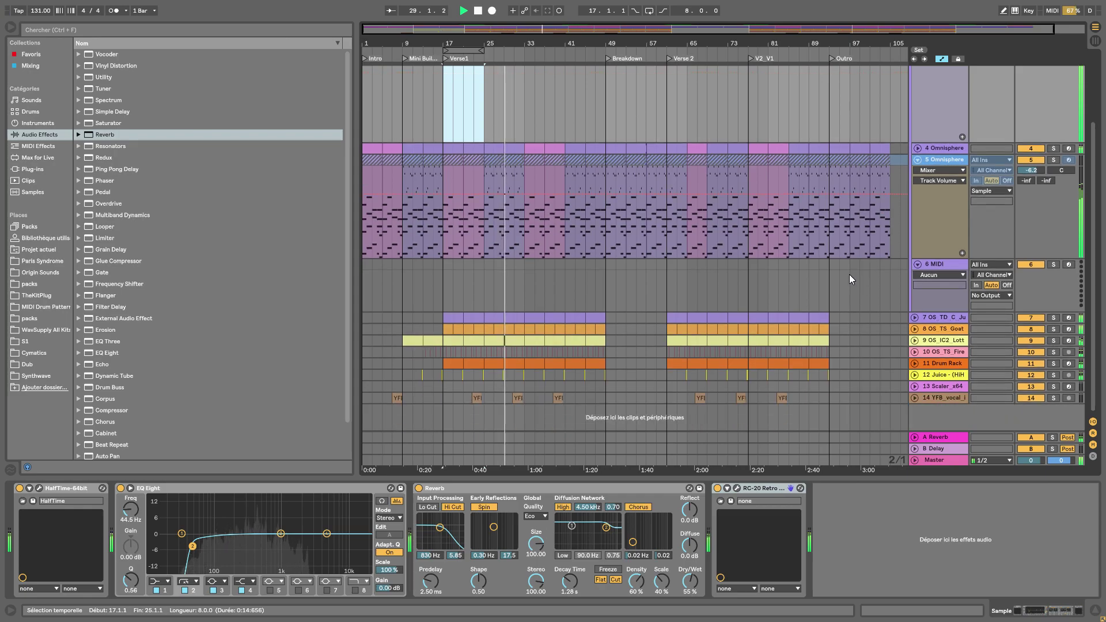
pyautogui.scroll(3, 835, 274)
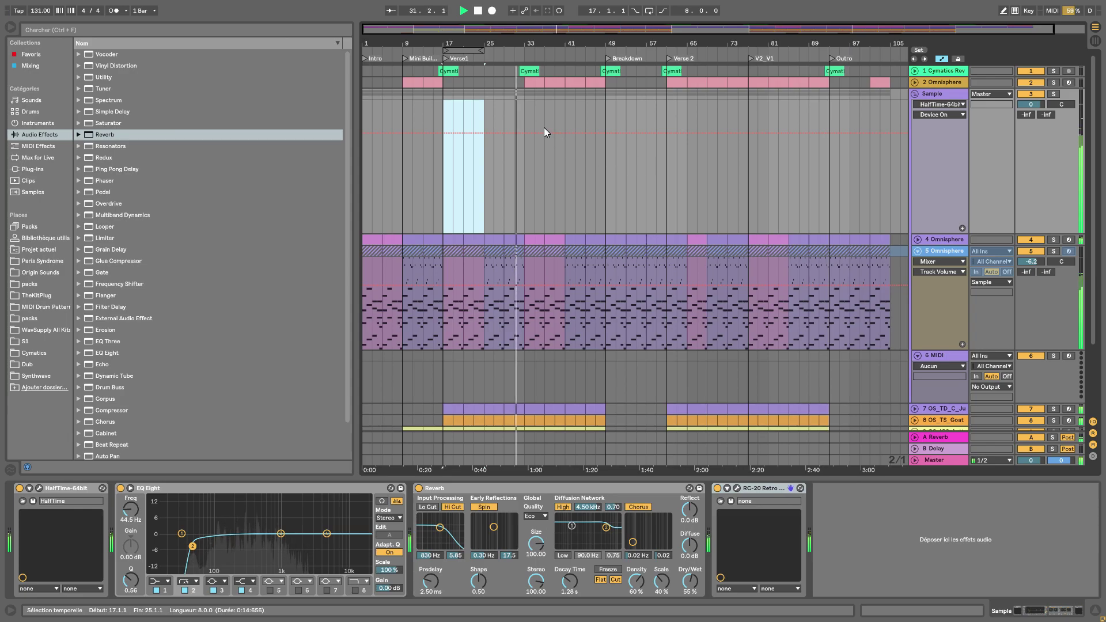
pyautogui.click(914, 83)
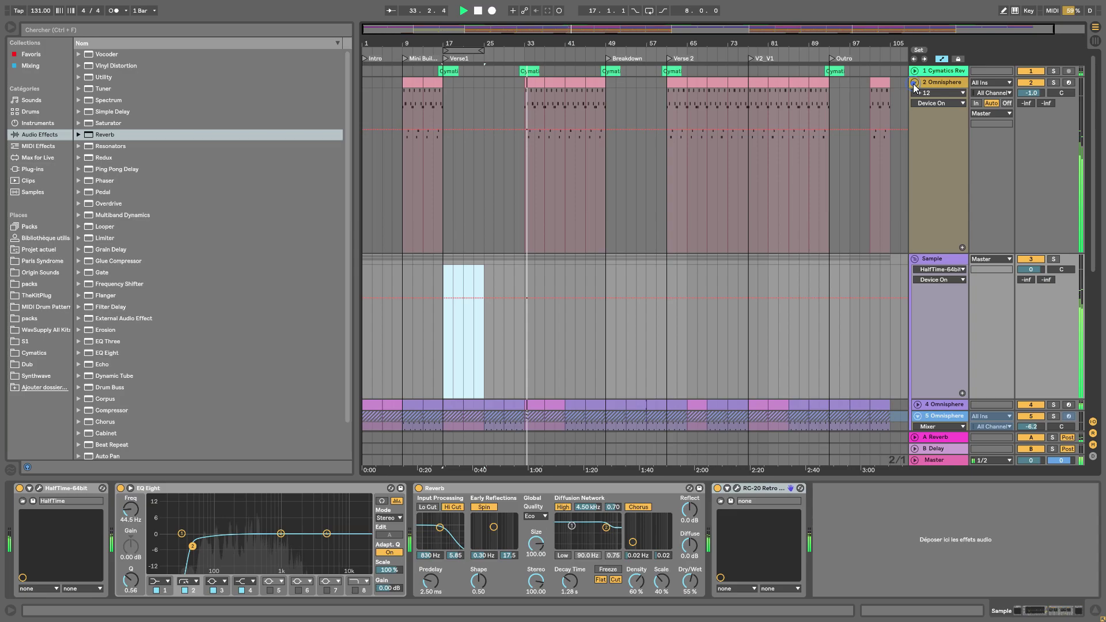
pyautogui.click(914, 84)
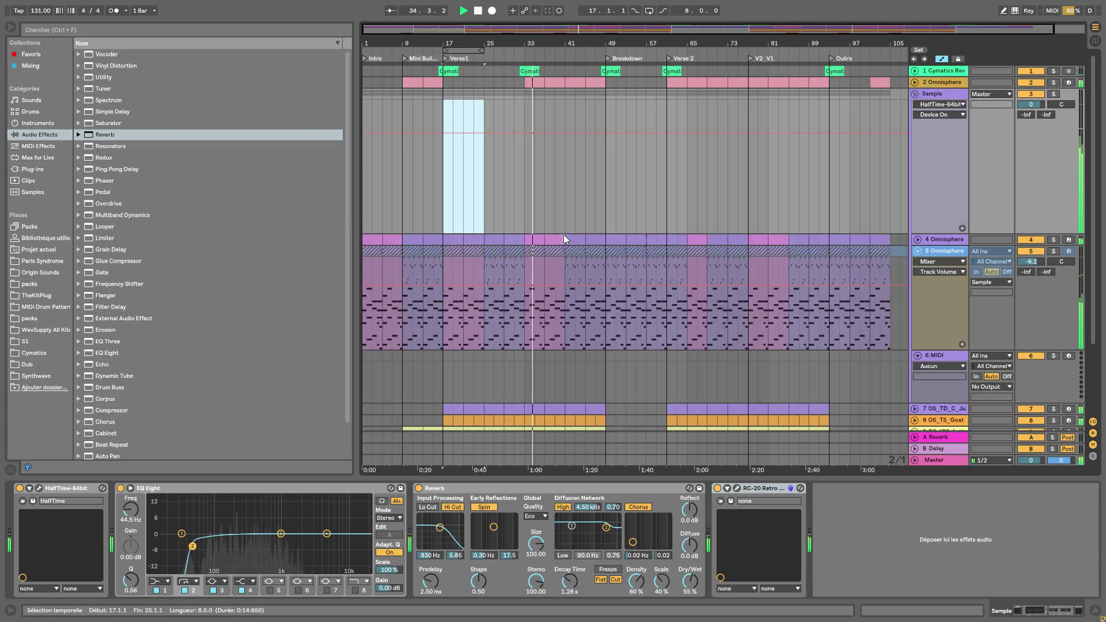
# Delete the Omnisphere clips on tracks 4 and 5 in bars 41 to 49, just before the Breakdown
pyautogui.click(575, 256)
pyautogui.click(577, 264)
pyautogui.moveTo(576, 261); pyautogui.dragTo(568, 240)
pyautogui.moveTo(606, 341); pyautogui.dragTo(567, 242)
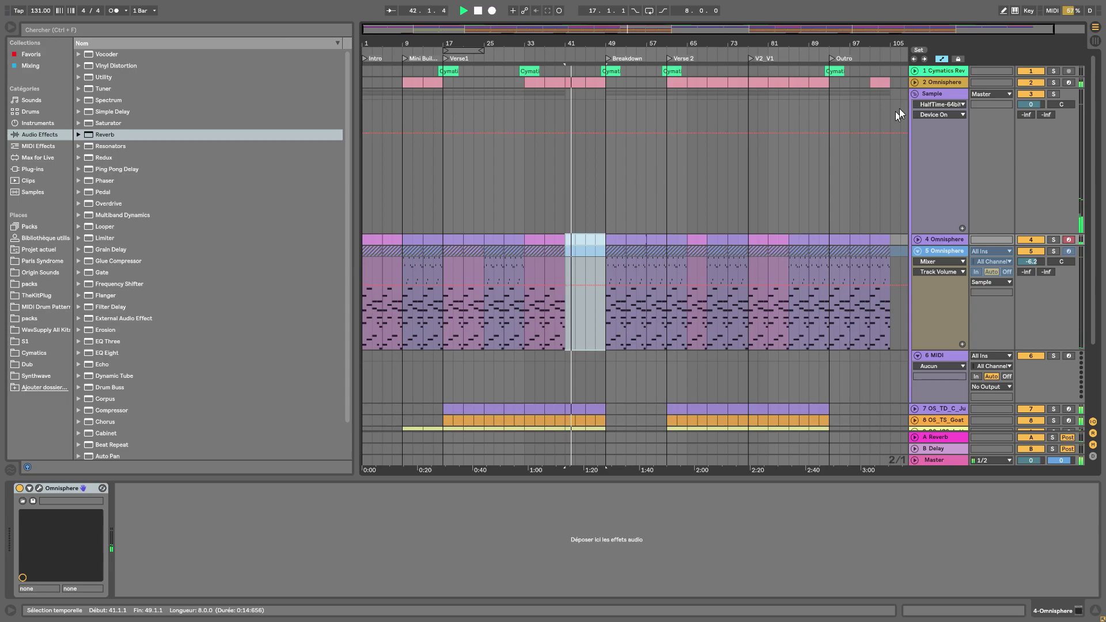
# Examine the track 2 Omnisphere clip at bars 45 to 49 during playback and collapse the track
pyautogui.click(914, 83)
pyautogui.click(596, 83)
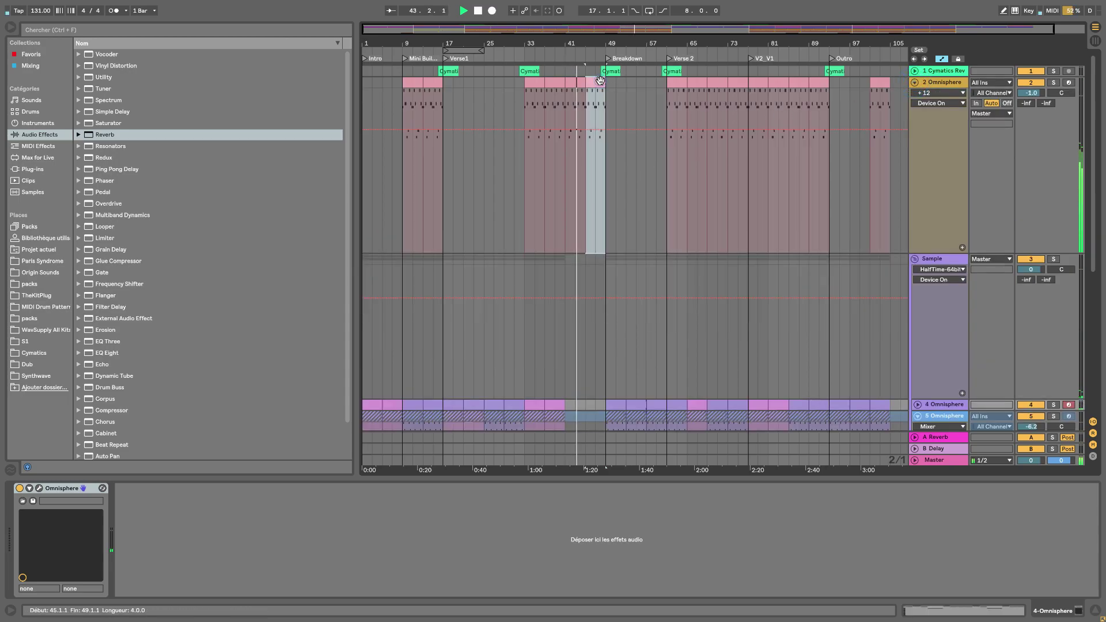
pyautogui.moveTo(590, 42); pyautogui.dragTo(590, 98)
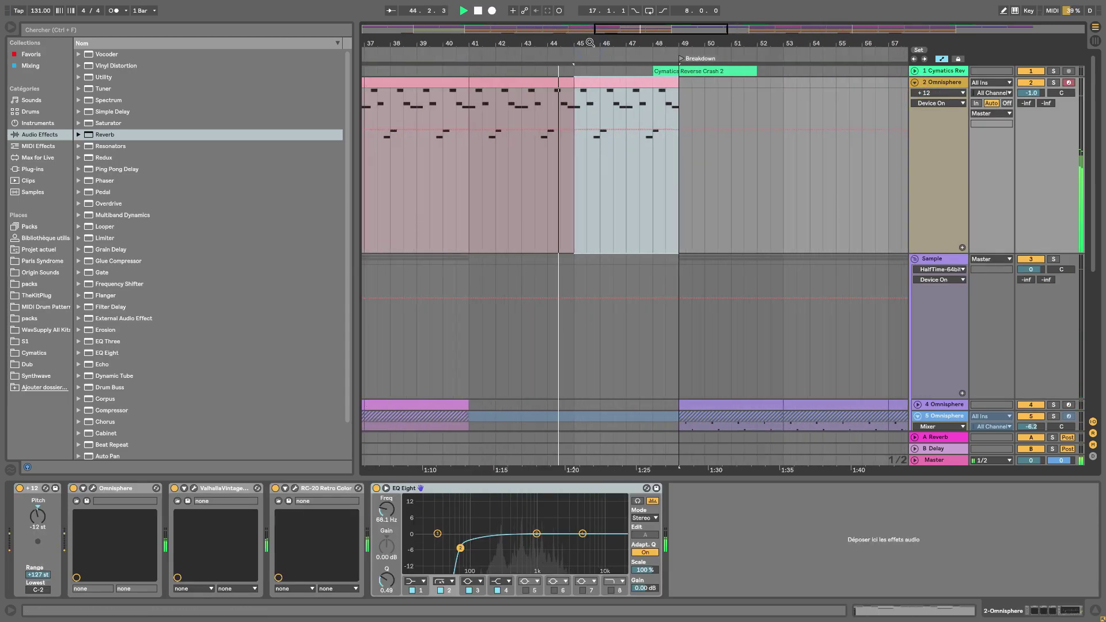
pyautogui.press('x')
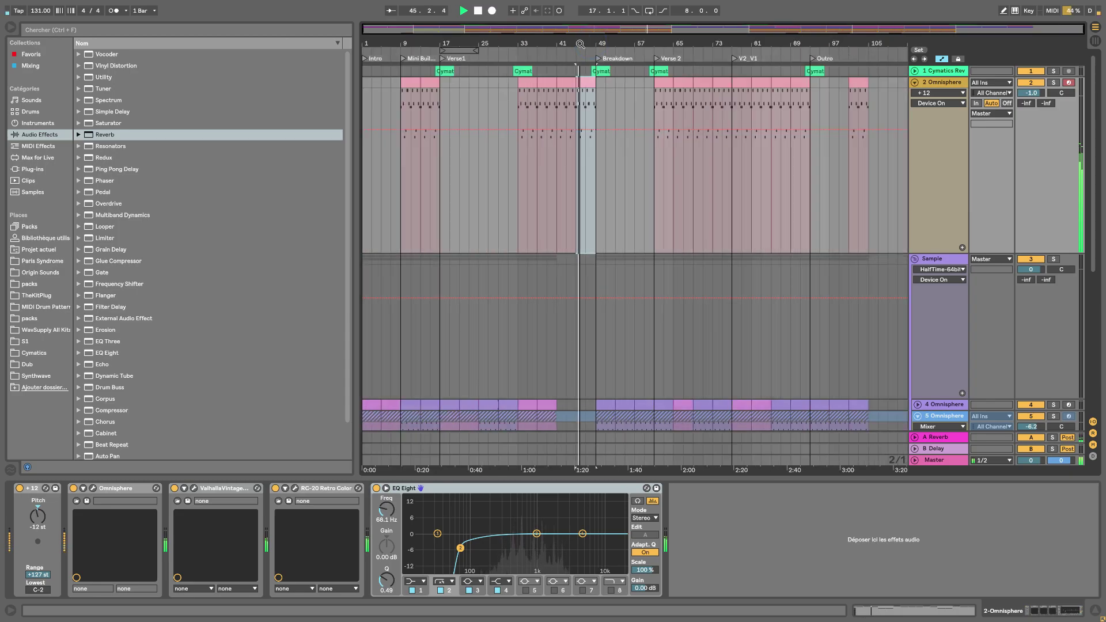
pyautogui.click(914, 82)
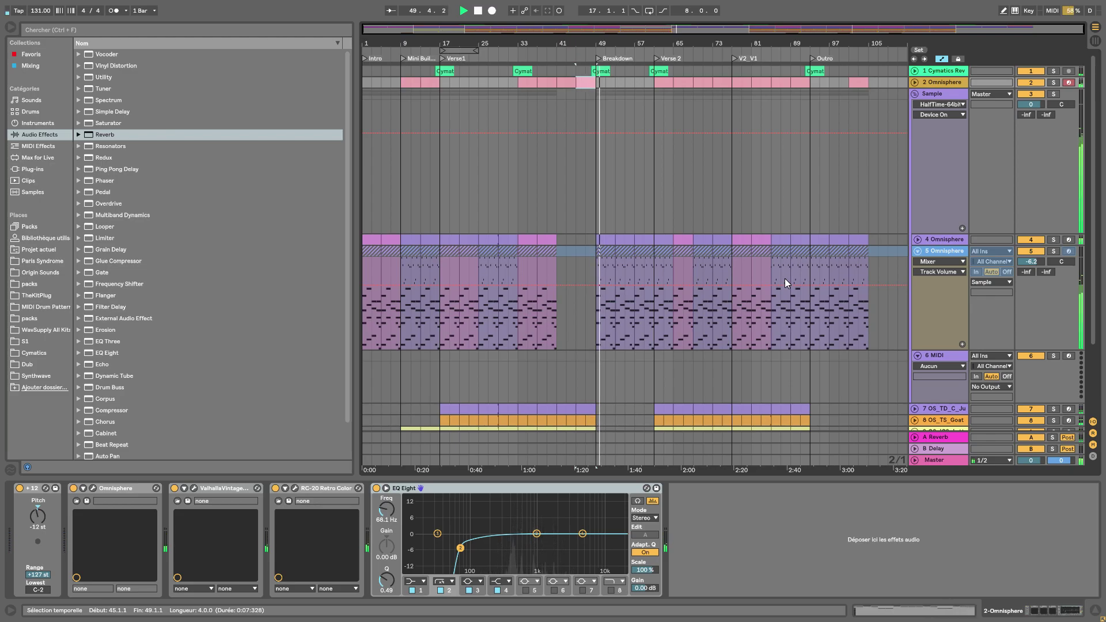
# Collapse track 5 Omnisphere and copy the clips of all tracks in bars 17 to 49 onto Verse 2, bars 61 to 93
pyautogui.click(917, 251)
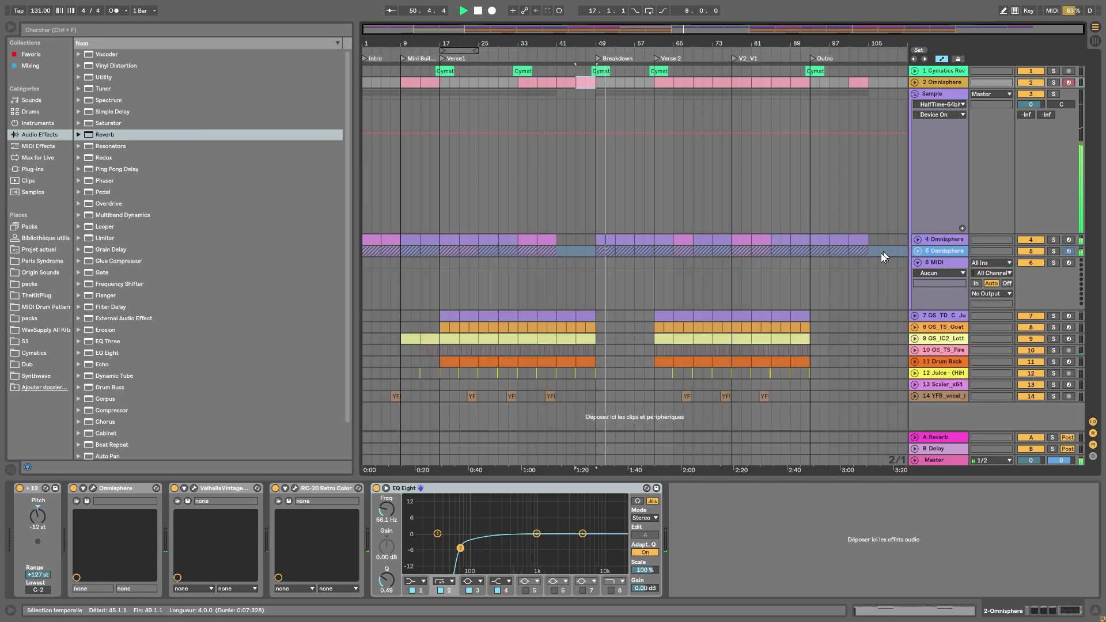
pyautogui.moveTo(565, 340); pyautogui.dragTo(438, 65)
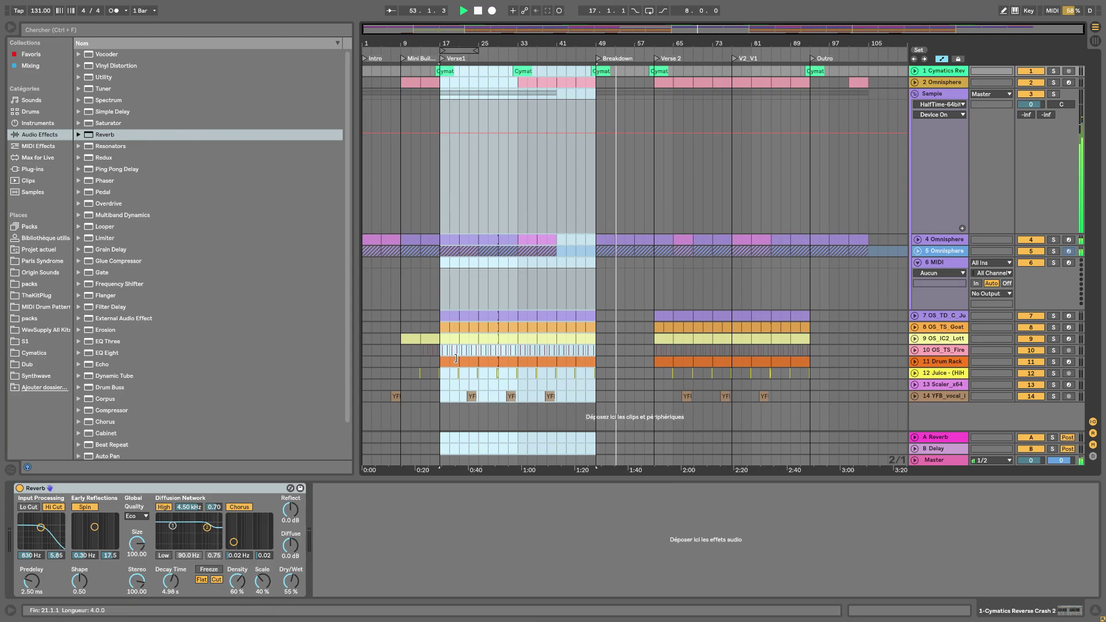
pyautogui.moveTo(491, 362); pyautogui.dragTo(659, 354)
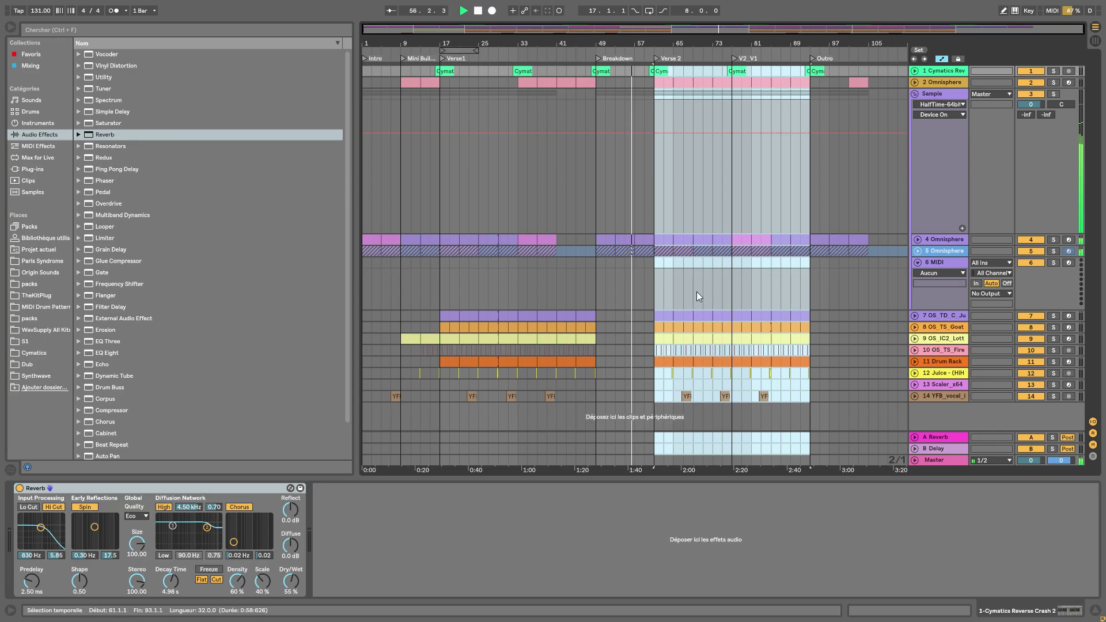
# Duplicate the 18-bar section of the track 14 YFB vocal before bar 55 onto bars 55 to 73
pyautogui.press('space')
pyautogui.moveTo(626, 395); pyautogui.dragTo(540, 402)
pyautogui.hotkey('ctrl', 'd')
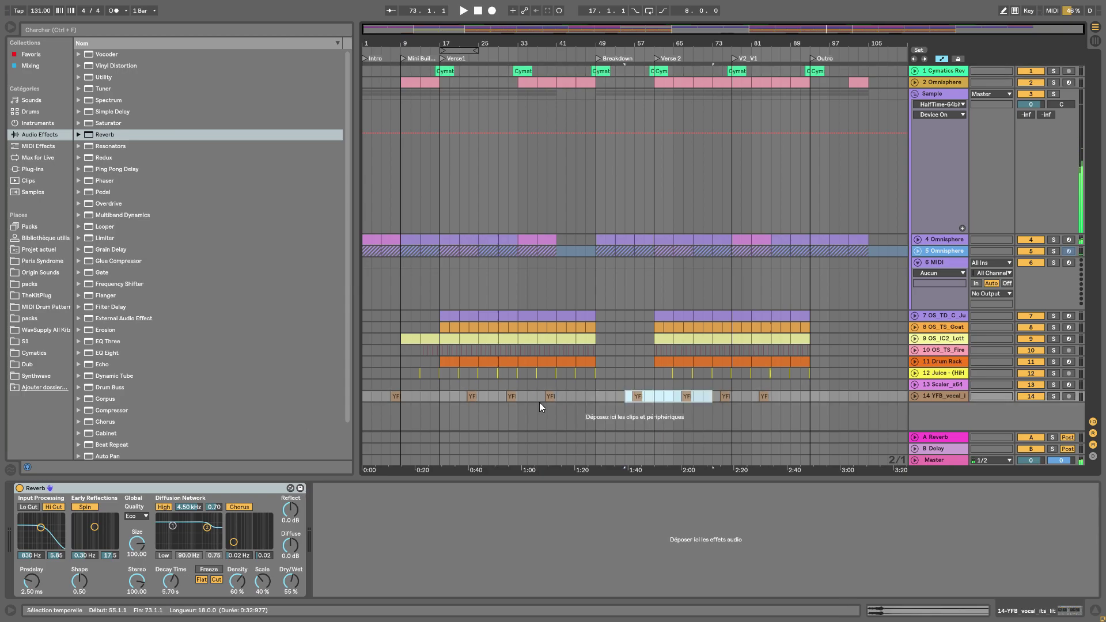
# Play the Breakdown and expand tracks 8 Goat kick and 9 Lotta Hat to inspect their notes at the start of Verse 2
pyautogui.press('space')
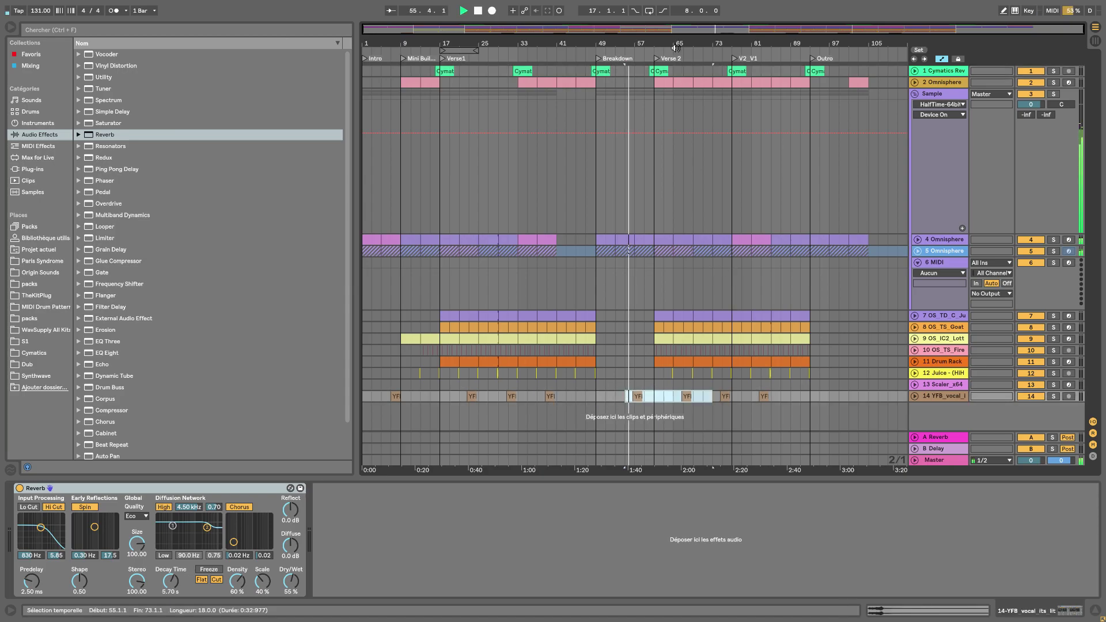
pyautogui.moveTo(655, 43); pyautogui.dragTo(657, 76)
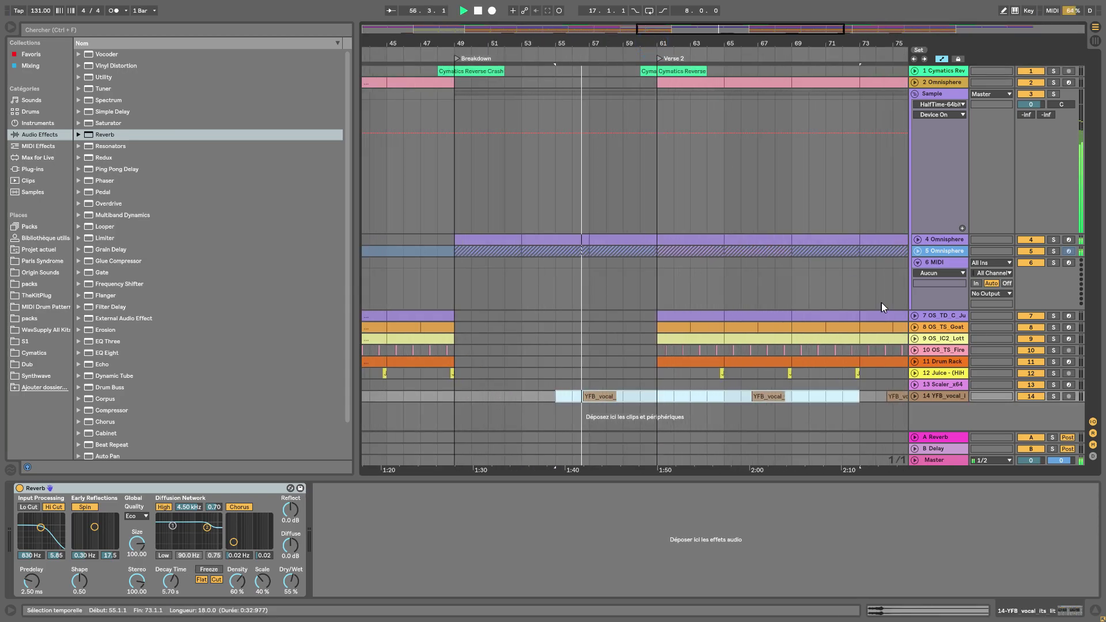
pyautogui.click(914, 326)
pyautogui.click(680, 327)
pyautogui.click(680, 327)
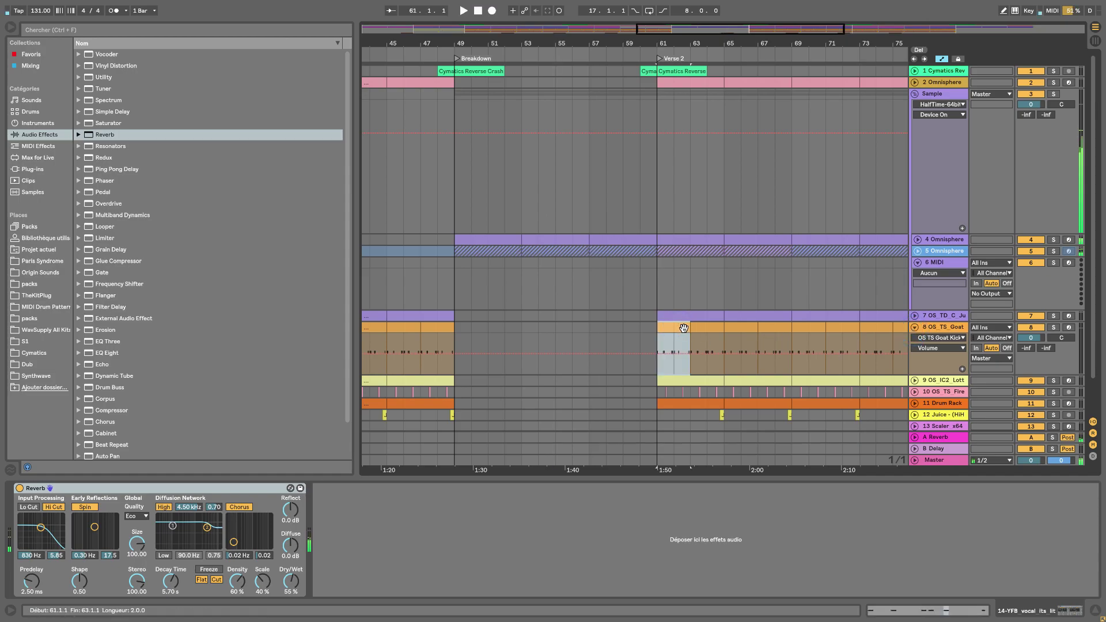
pyautogui.click(922, 382)
pyautogui.click(914, 380)
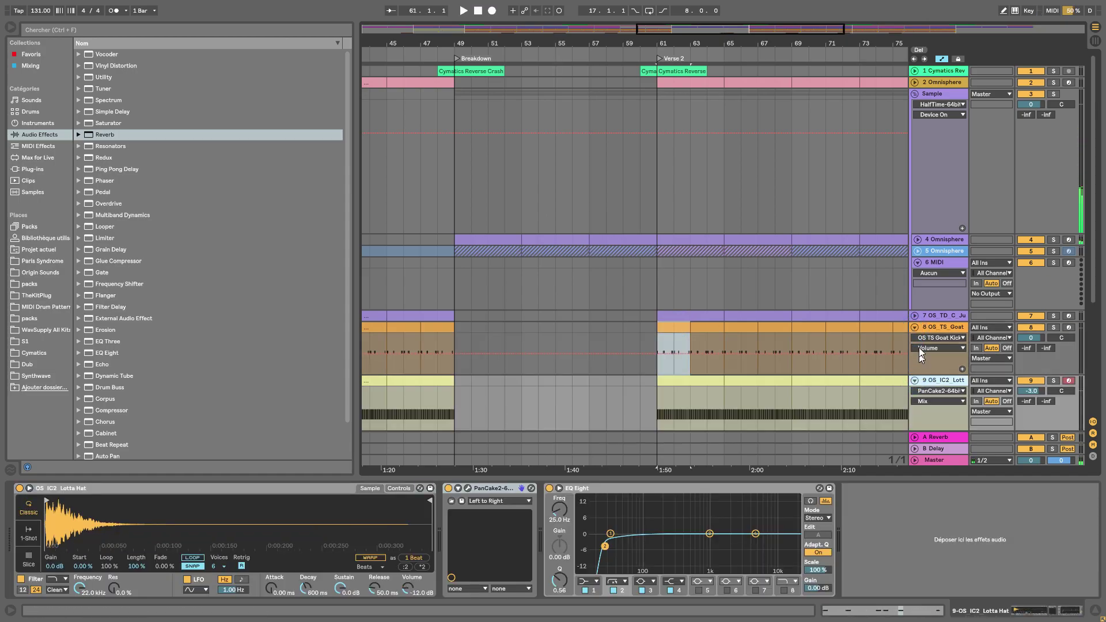
# Expand track 11 Drum Rack and copy its four-bar clip from Verse 2 to bars 57 to 61, ending the Breakdown
pyautogui.scroll(-5, 918, 354)
pyautogui.click(914, 363)
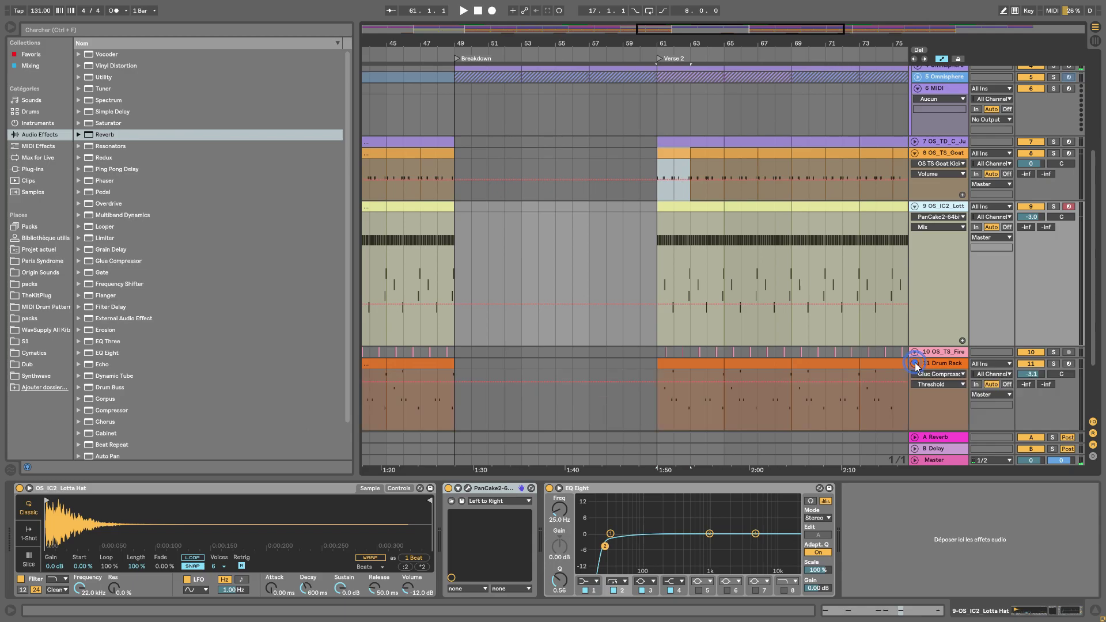
pyautogui.click(712, 365)
pyautogui.moveTo(710, 365); pyautogui.dragTo(641, 370)
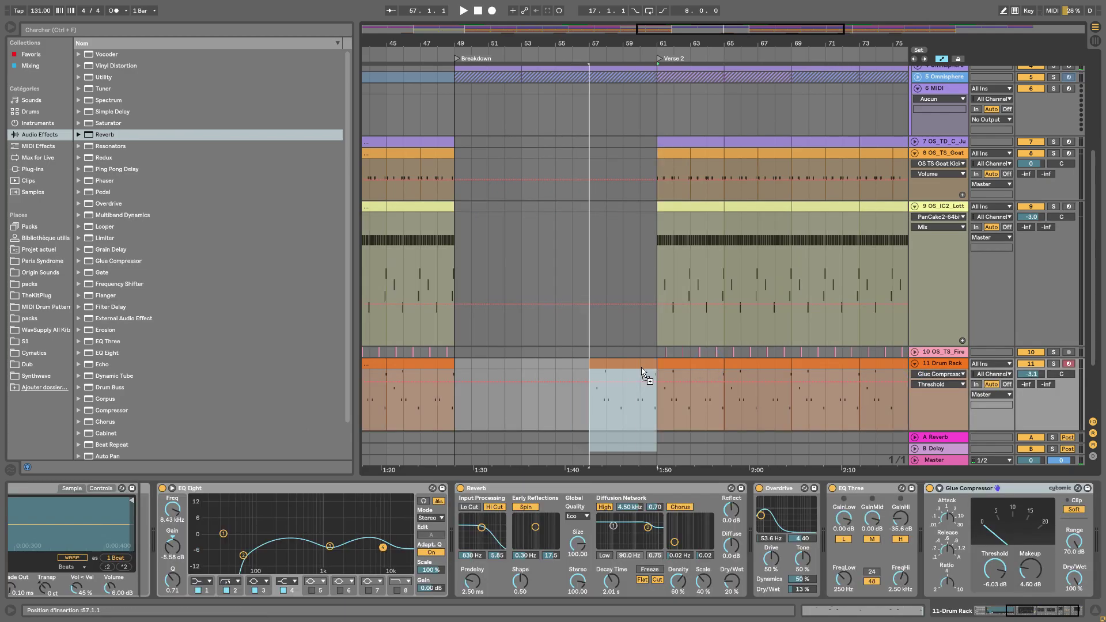
# Listen to the Breakdown from about bar 53, then copy the track 10 Fire Snare clips from Verse 2 to bars 57 to 61
pyautogui.click(532, 70)
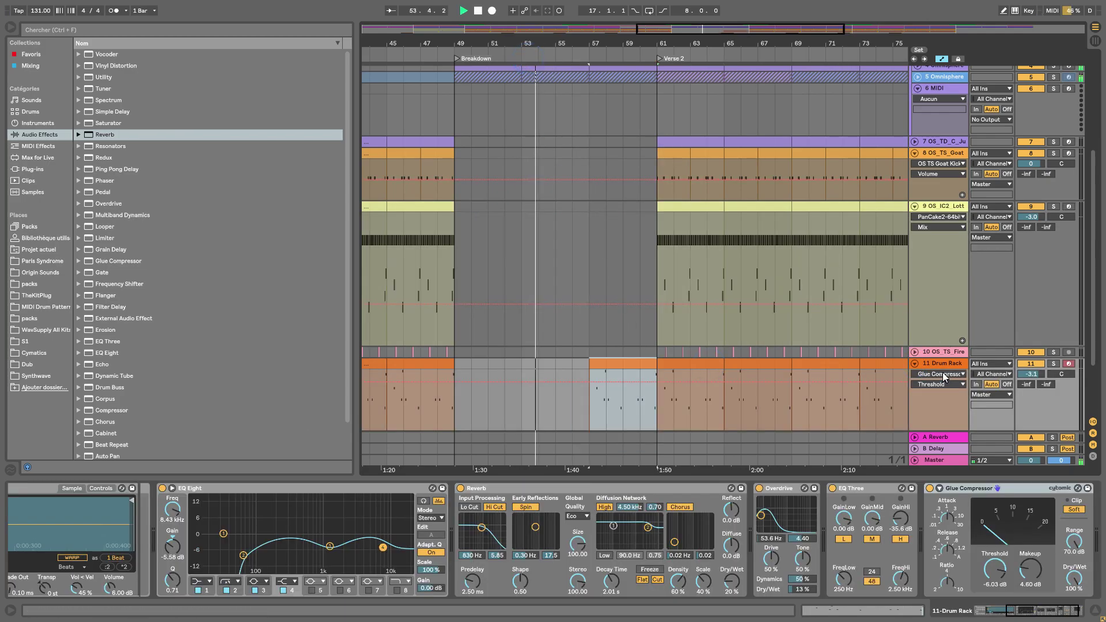
pyautogui.click(914, 363)
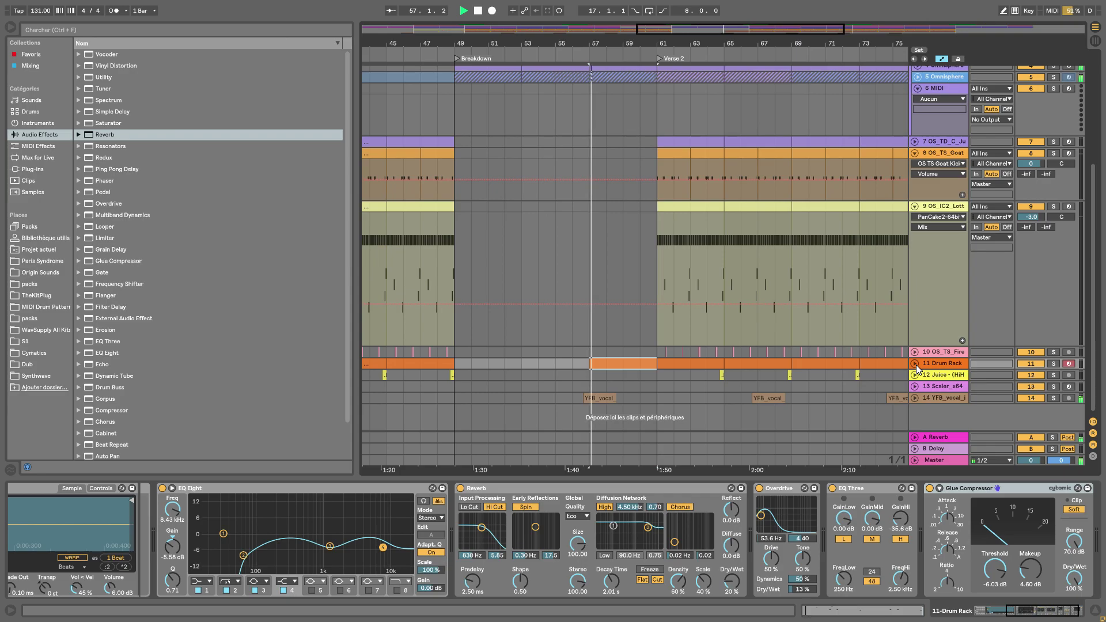
pyautogui.click(914, 364)
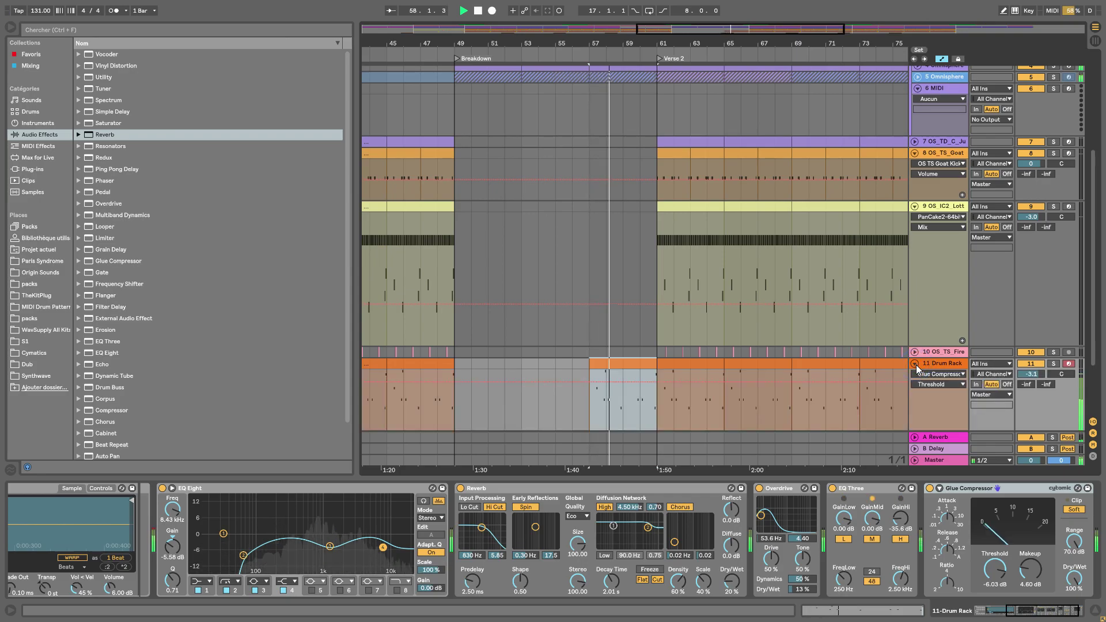
pyautogui.click(916, 365)
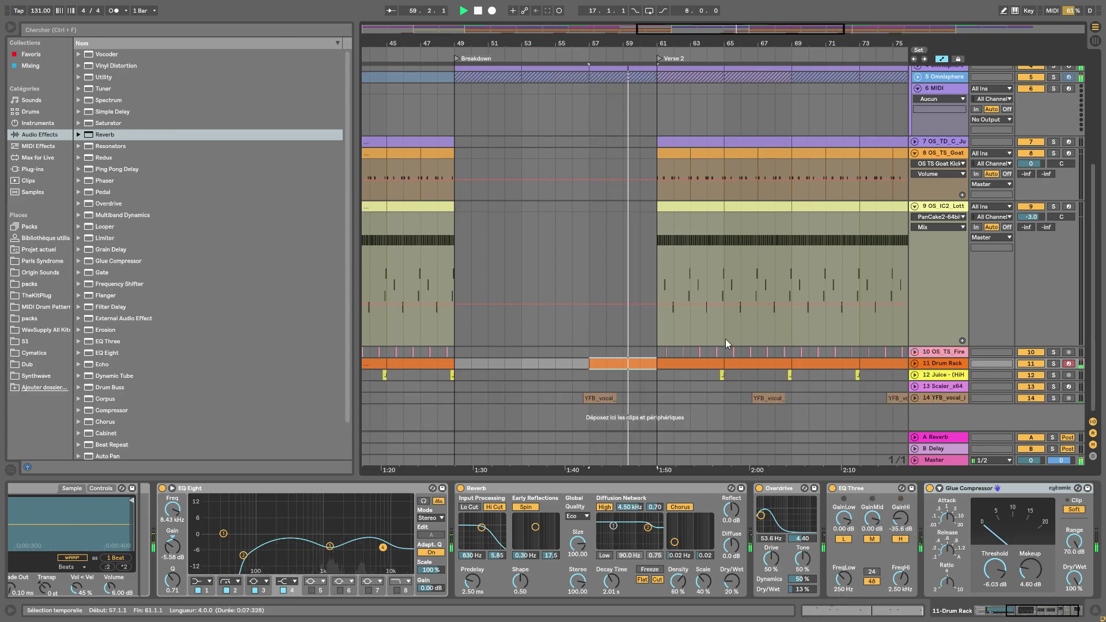
pyautogui.moveTo(726, 351); pyautogui.dragTo(589, 352)
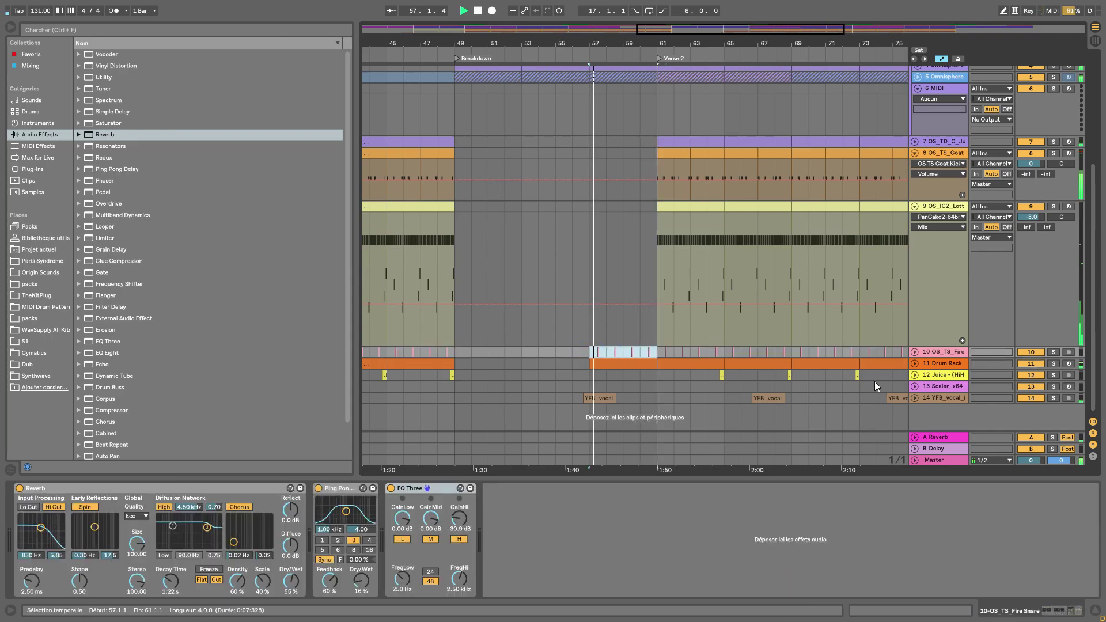
# Listen through the end of the Breakdown into Verse 2, with tracks 11 Drum Rack and 9 Lotta Hat collapsed
pyautogui.click(915, 364)
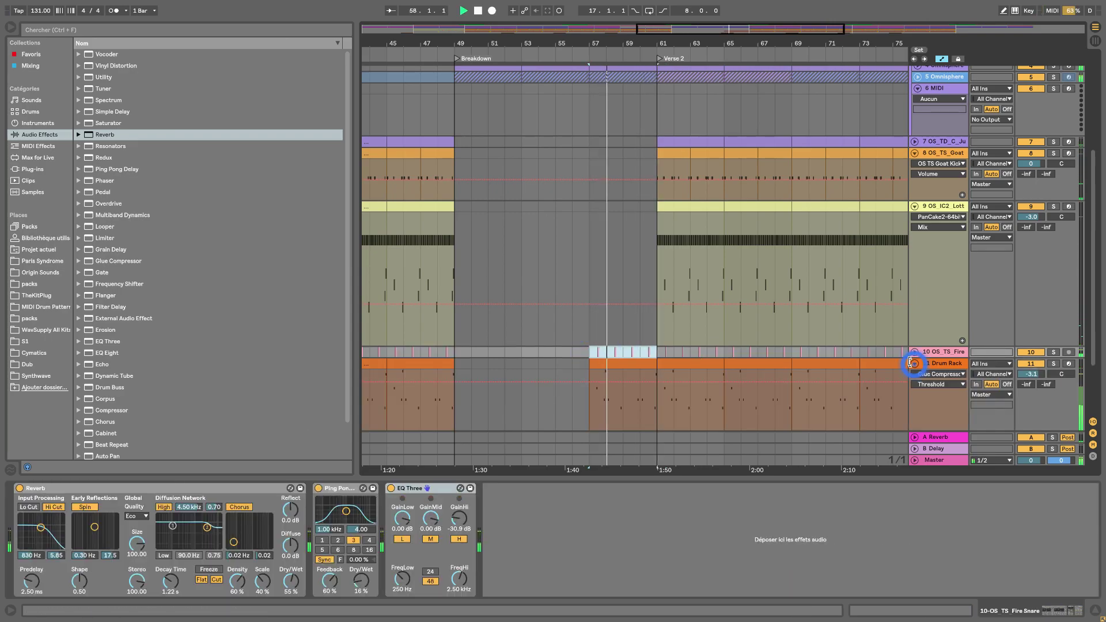
pyautogui.click(642, 109)
pyautogui.moveTo(646, 52); pyautogui.dragTo(654, 40)
pyautogui.click(475, 54)
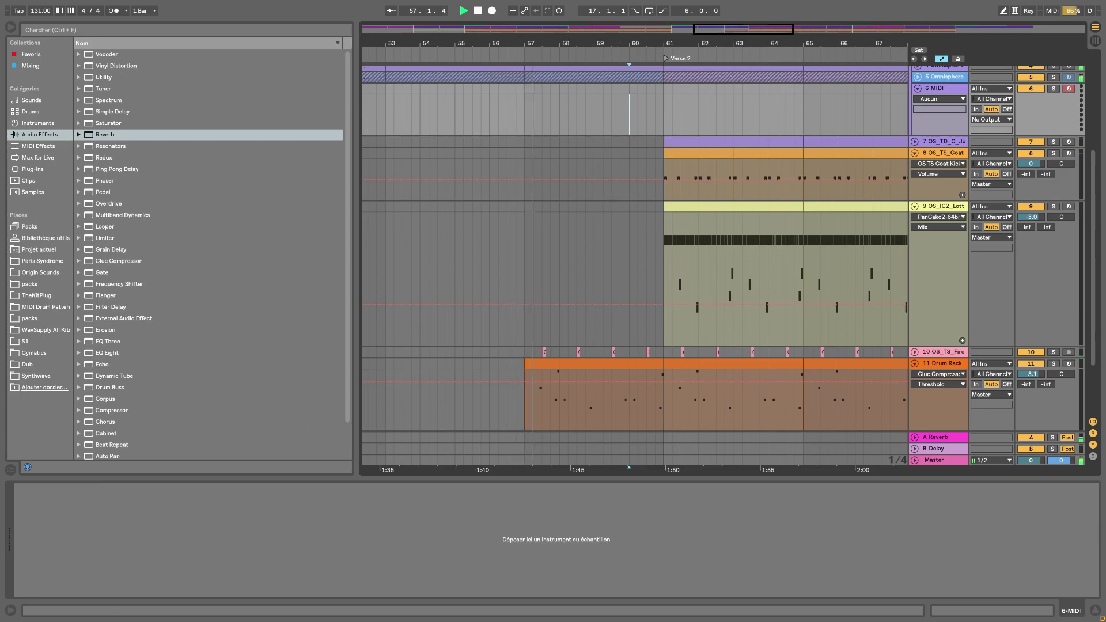
pyautogui.moveTo(632, 44); pyautogui.dragTo(632, 37)
pyautogui.click(914, 364)
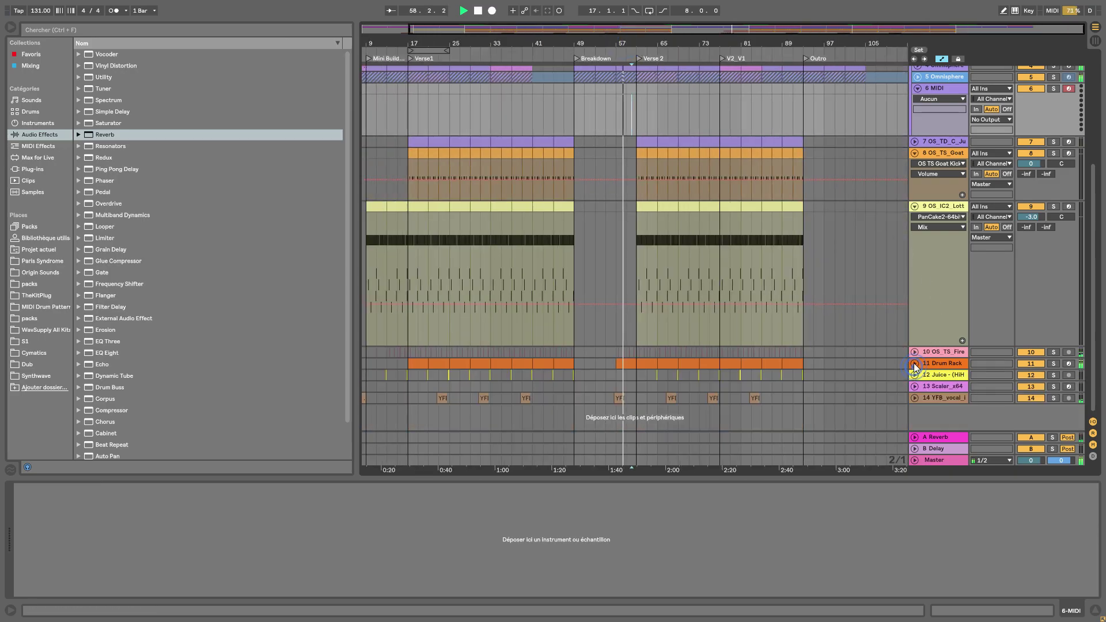
pyautogui.click(914, 207)
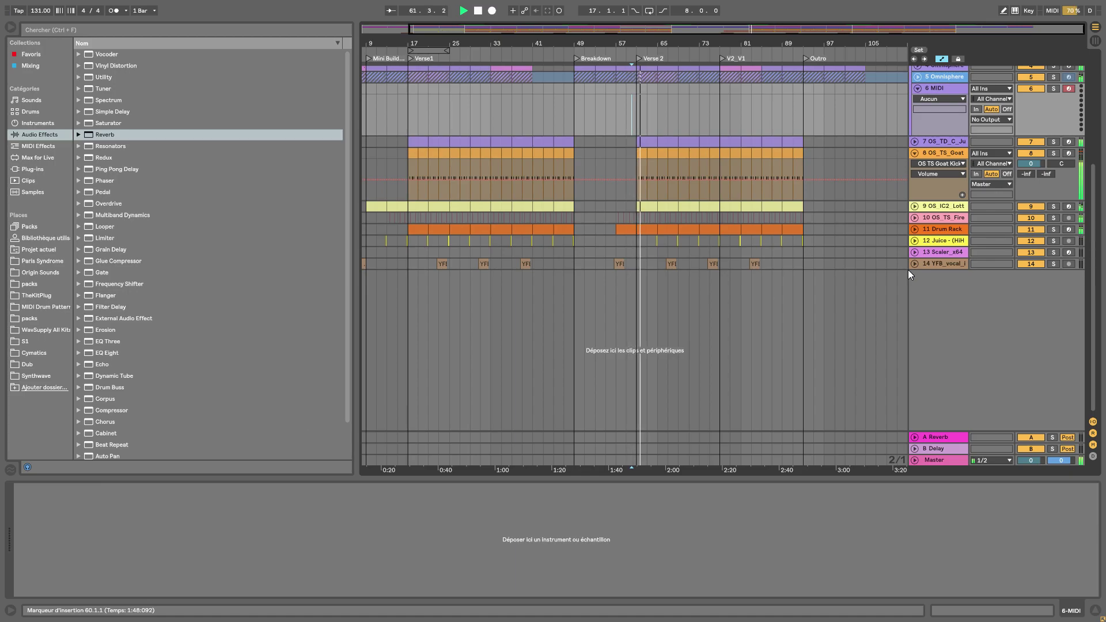
# Delete the track 2 Omnisphere clips at the start of Verse 2, bars 61 to 69, and replay the transition
pyautogui.scroll(5, 633, 189)
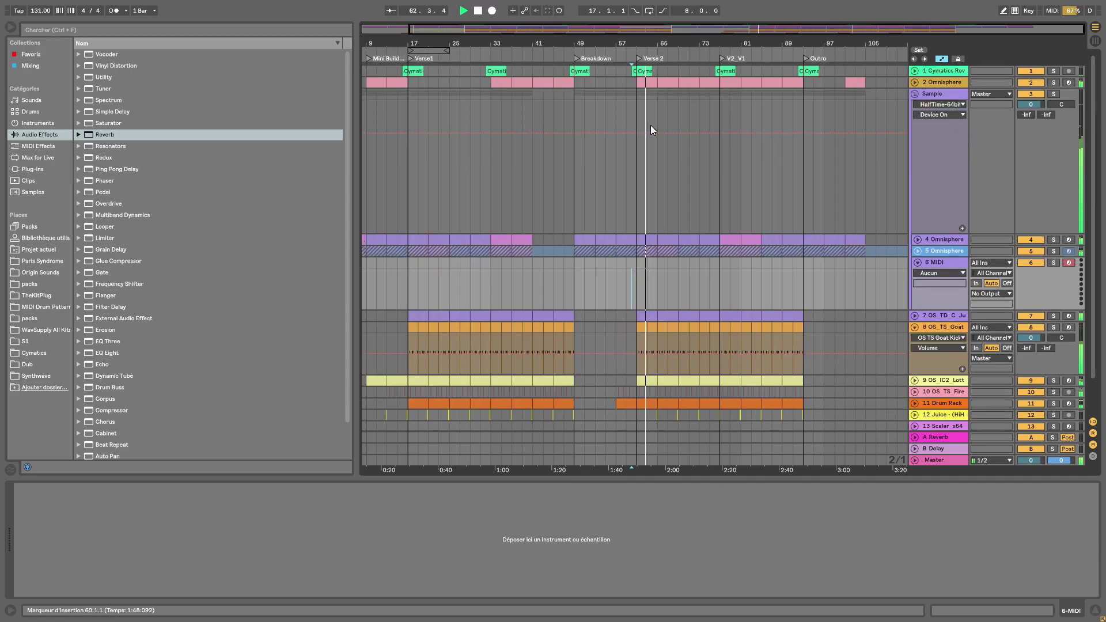
pyautogui.click(651, 84)
pyautogui.press('space')
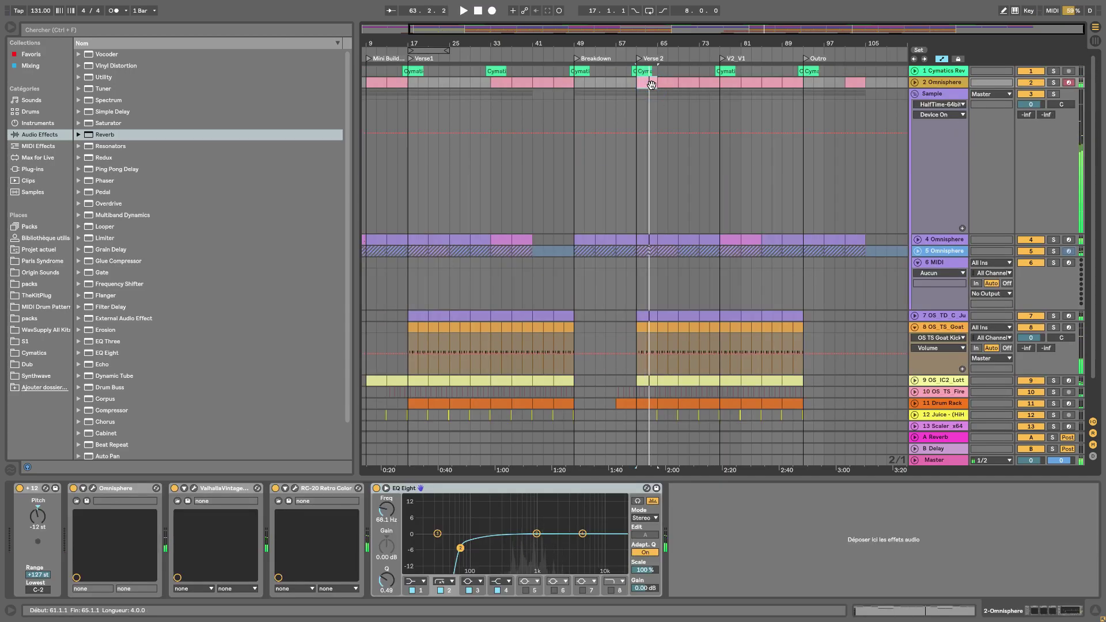
pyautogui.click(662, 88)
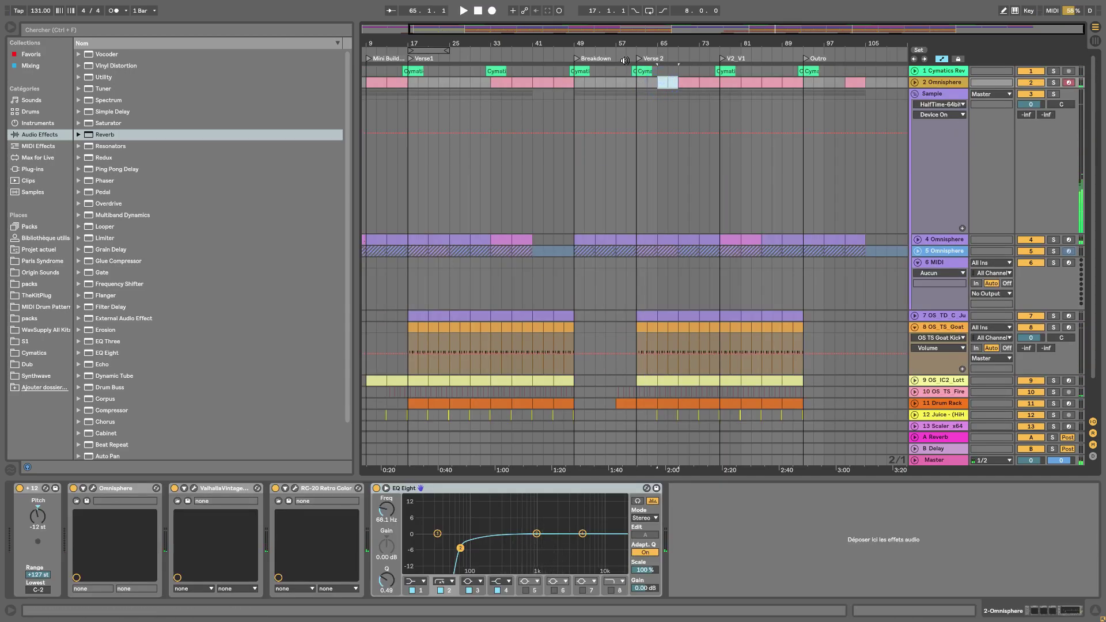
pyautogui.click(623, 60)
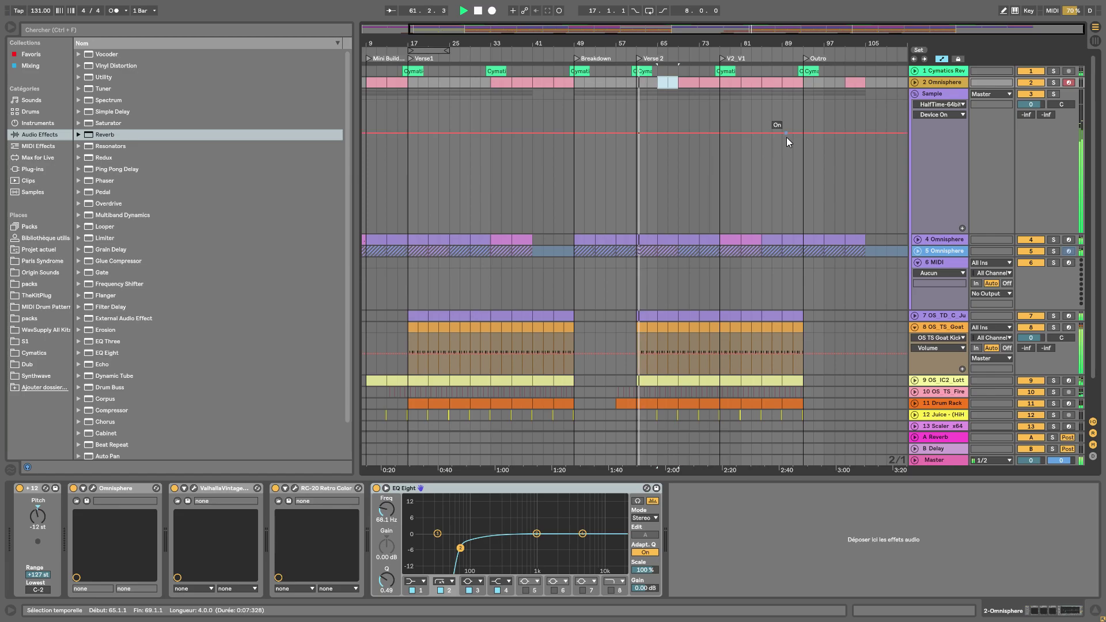
pyautogui.press('space')
pyautogui.click(722, 42)
pyautogui.moveTo(722, 42); pyautogui.dragTo(722, 36)
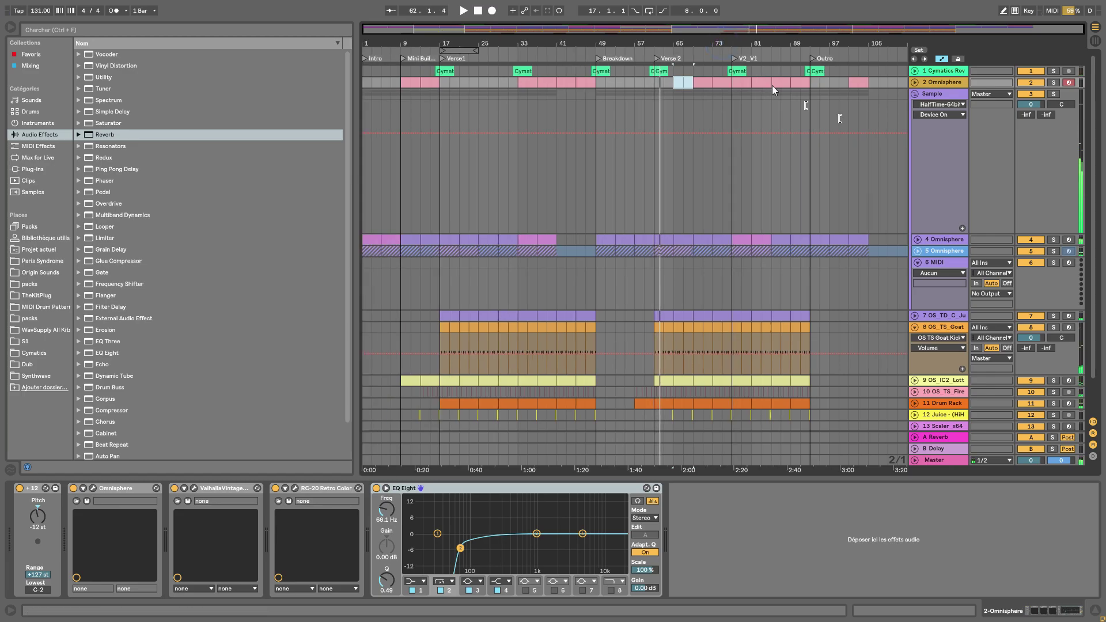
# Collapse the Sample group and switch to Session View with the Master track selected
pyautogui.click(915, 95)
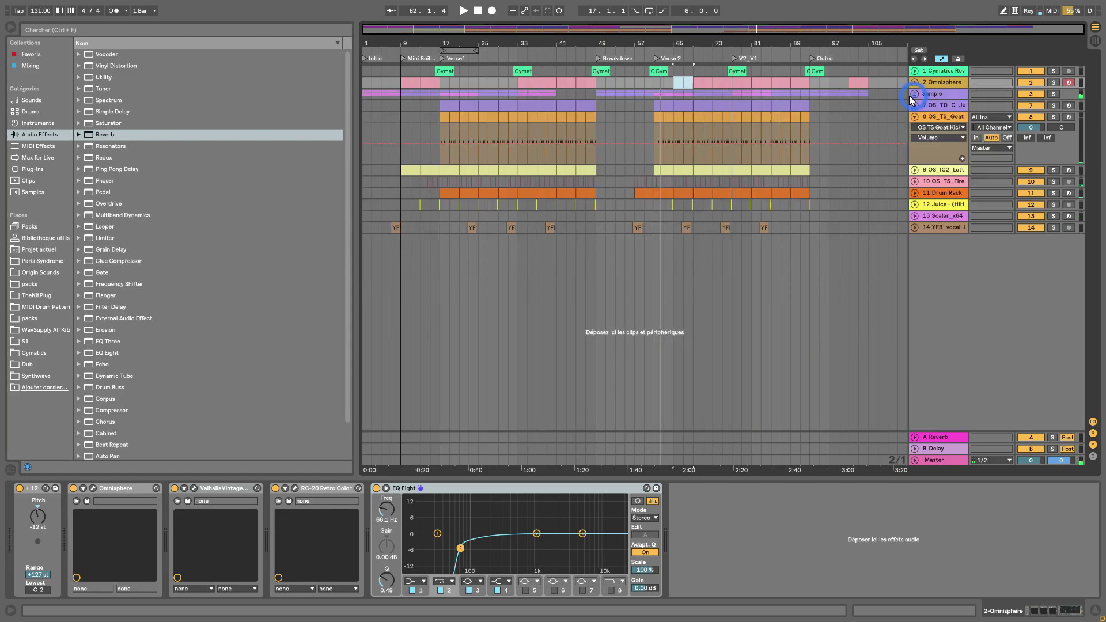
pyautogui.click(1096, 41)
pyautogui.click(1067, 38)
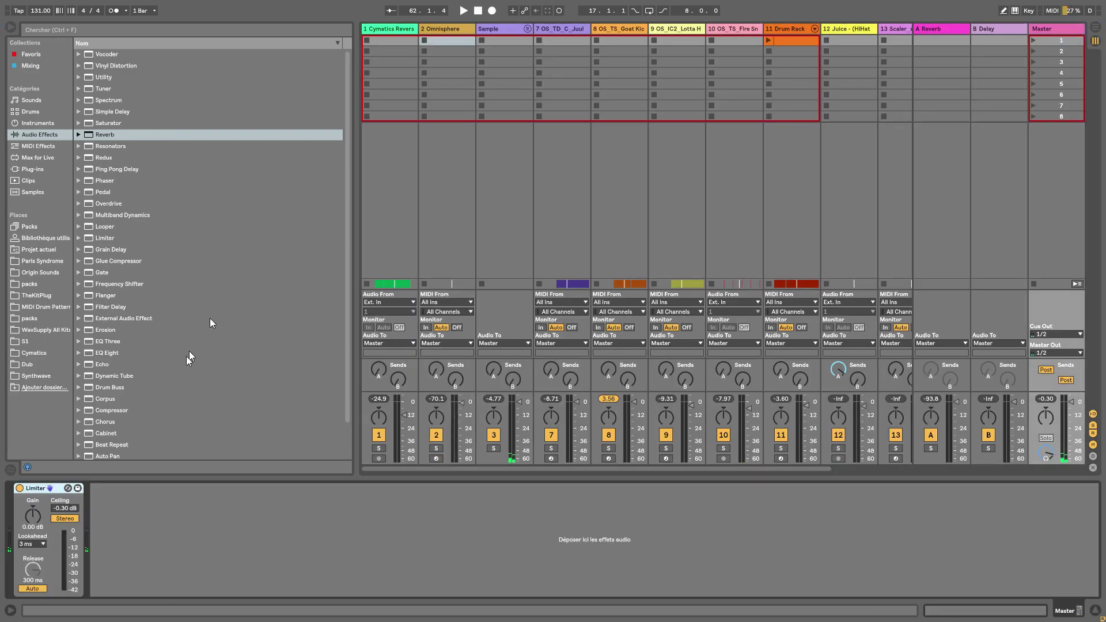
# Browse the instruments, return to the Audio Effects category, save the project and reset the playback position to bar 1
pyautogui.click(37, 125)
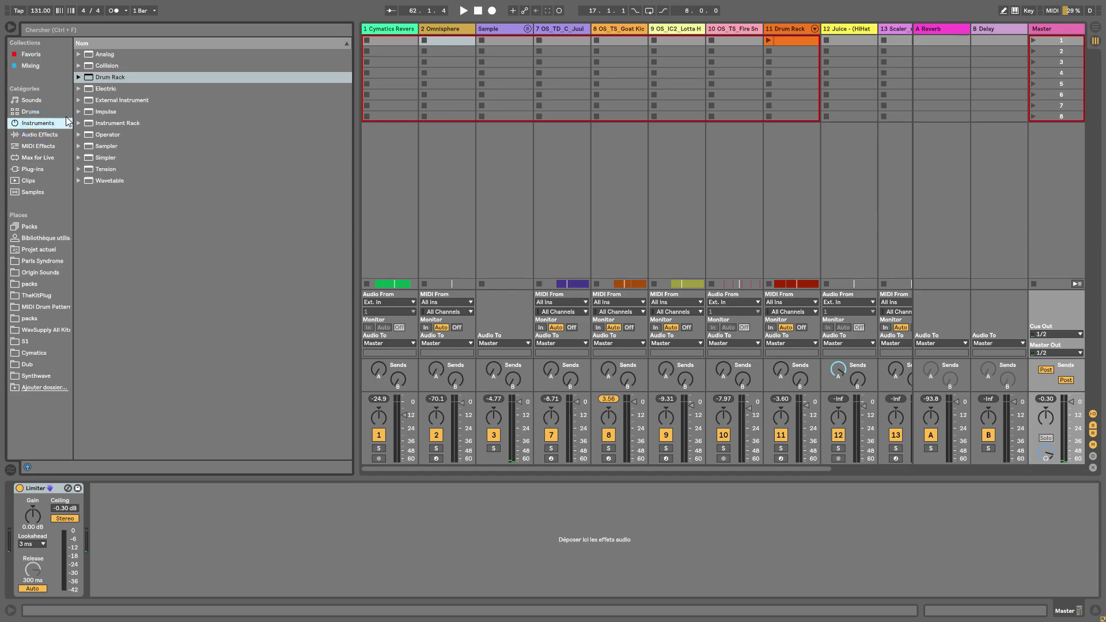
pyautogui.click(77, 81)
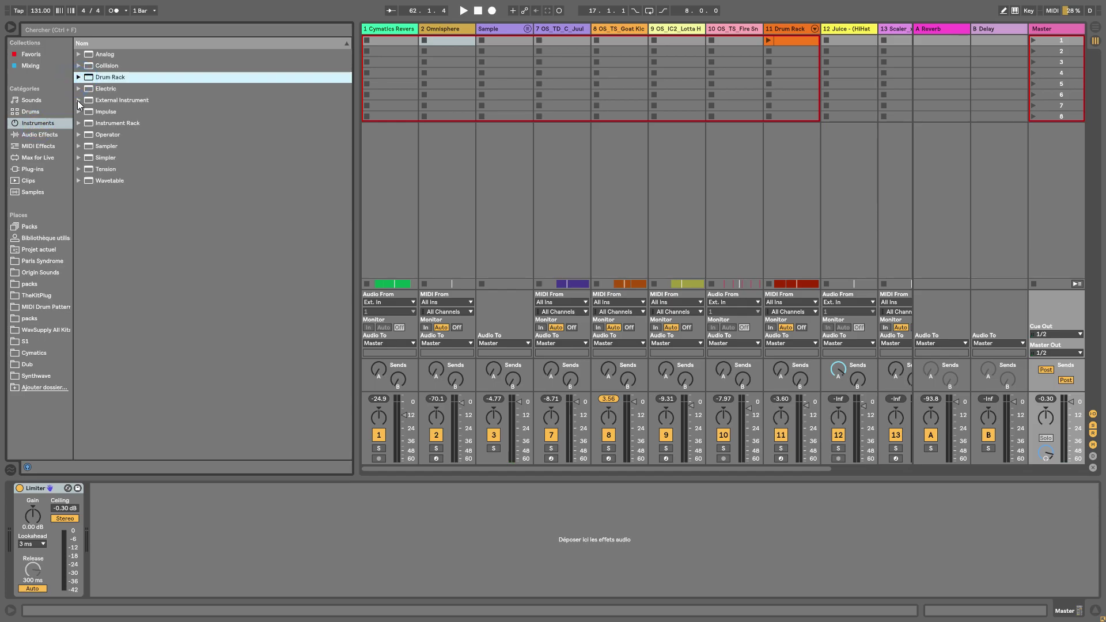
pyautogui.click(37, 134)
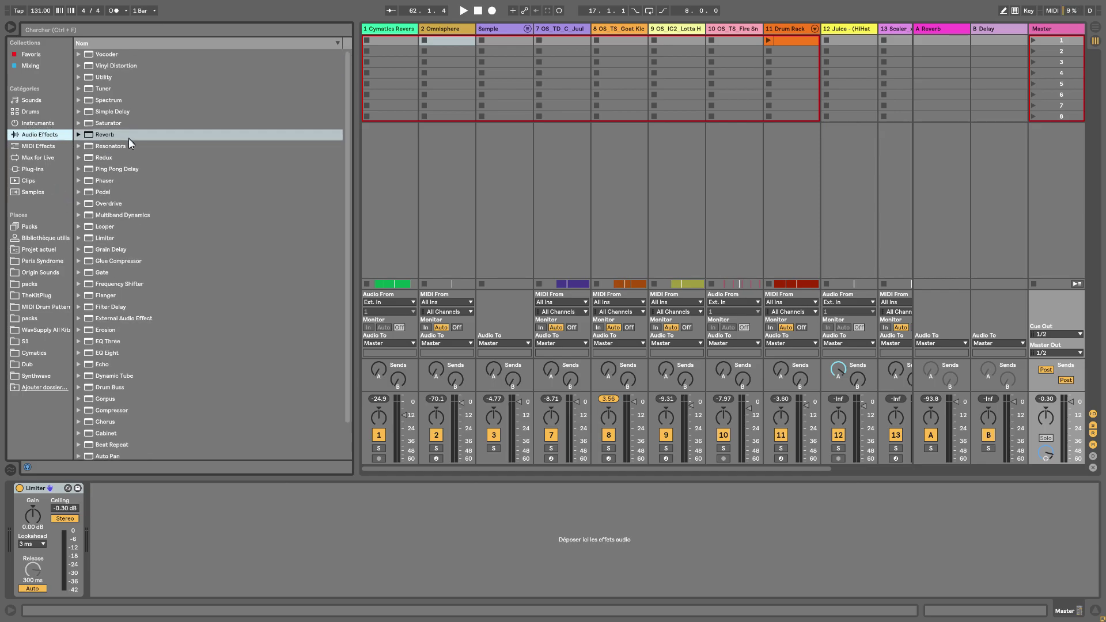
pyautogui.hotkey('ctrl', 's')
pyautogui.click(479, 13)
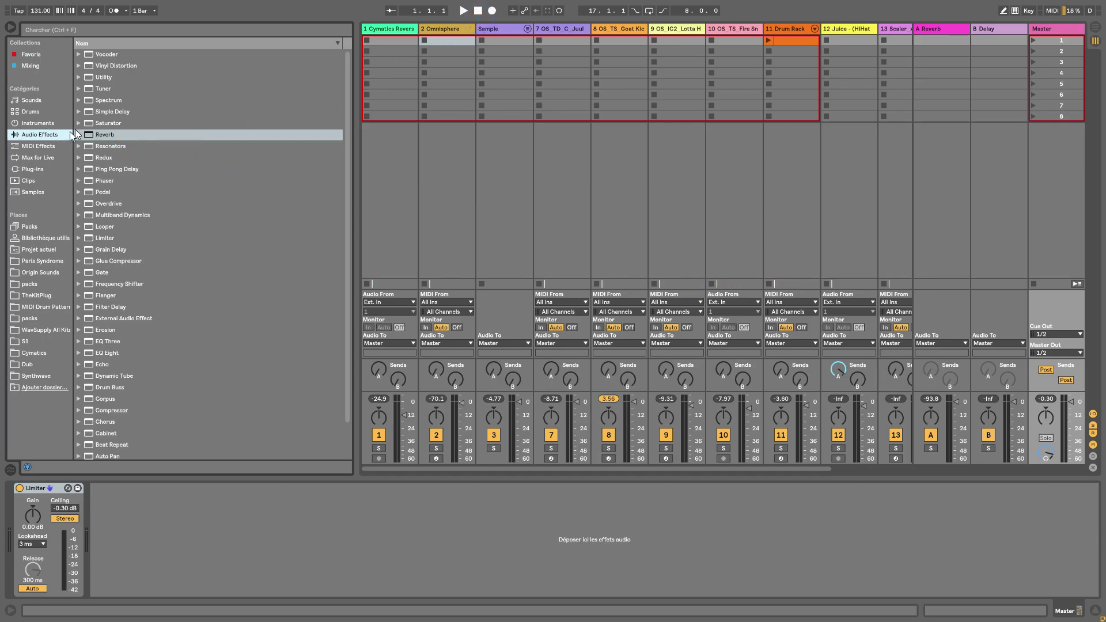
# Search the audio effects for "maste" and add the MASTERING 2 rack to the Master track before the Limiter
pyautogui.click(99, 29)
pyautogui.write('maste')
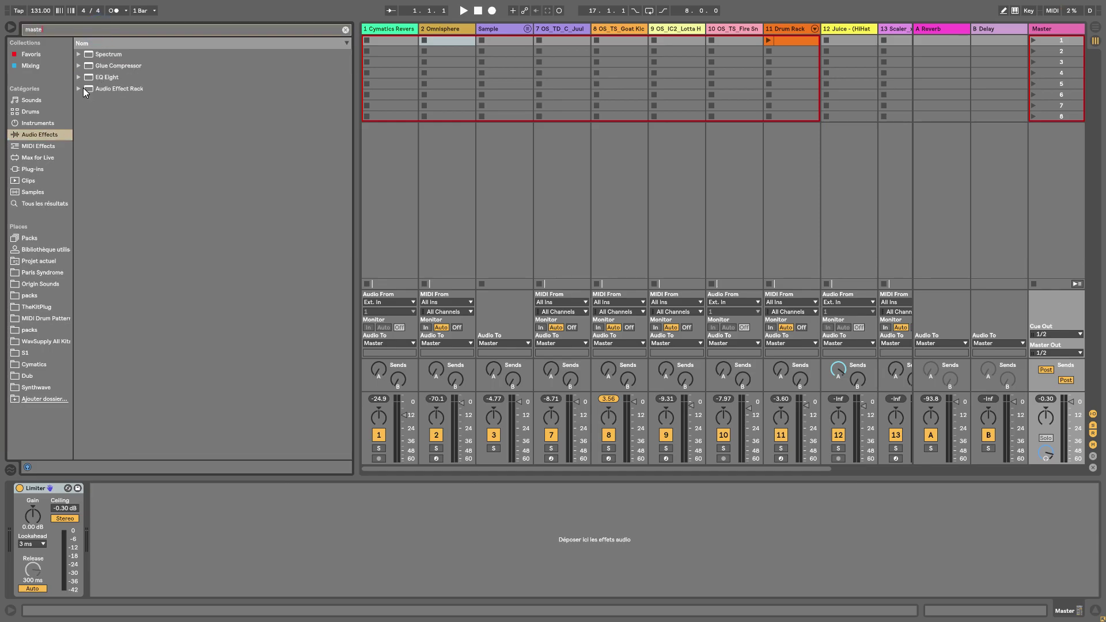
pyautogui.click(83, 90)
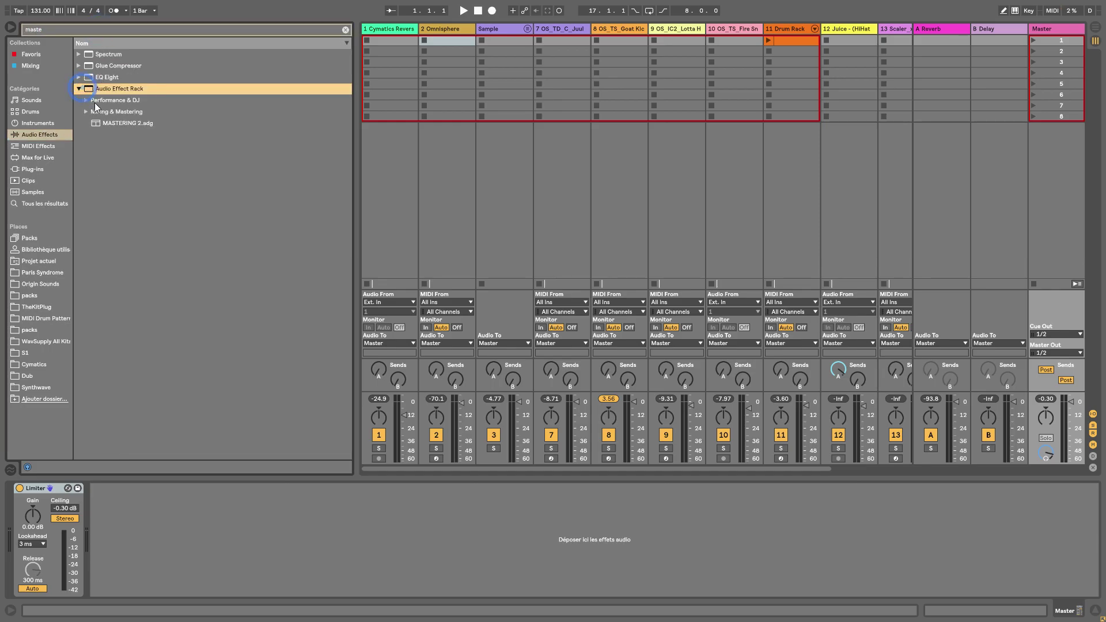
pyautogui.moveTo(107, 122); pyautogui.dragTo(16, 522)
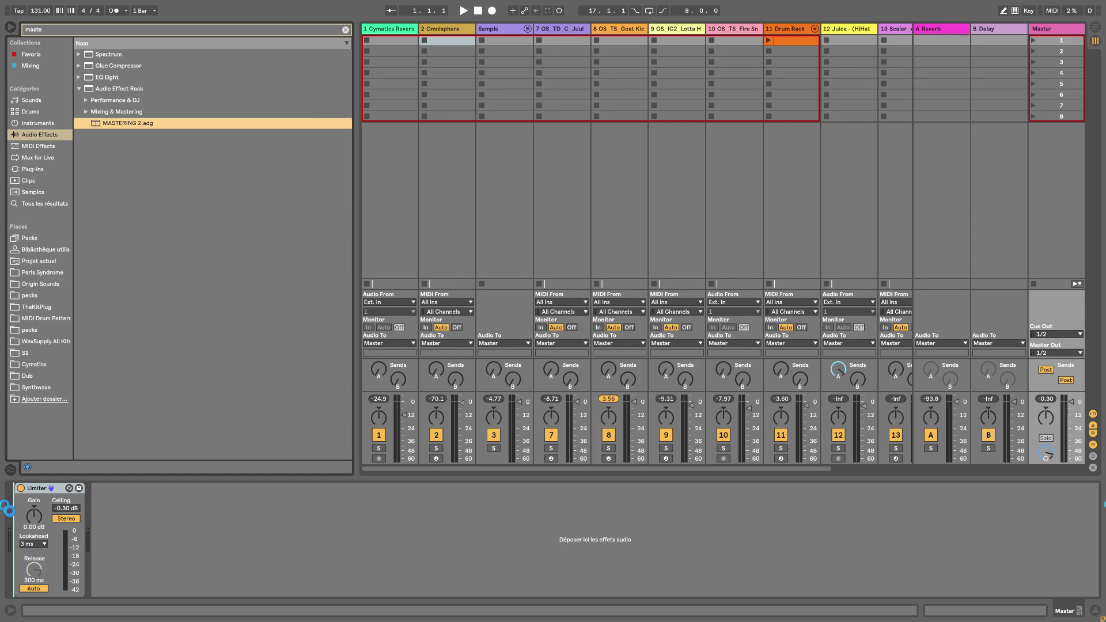
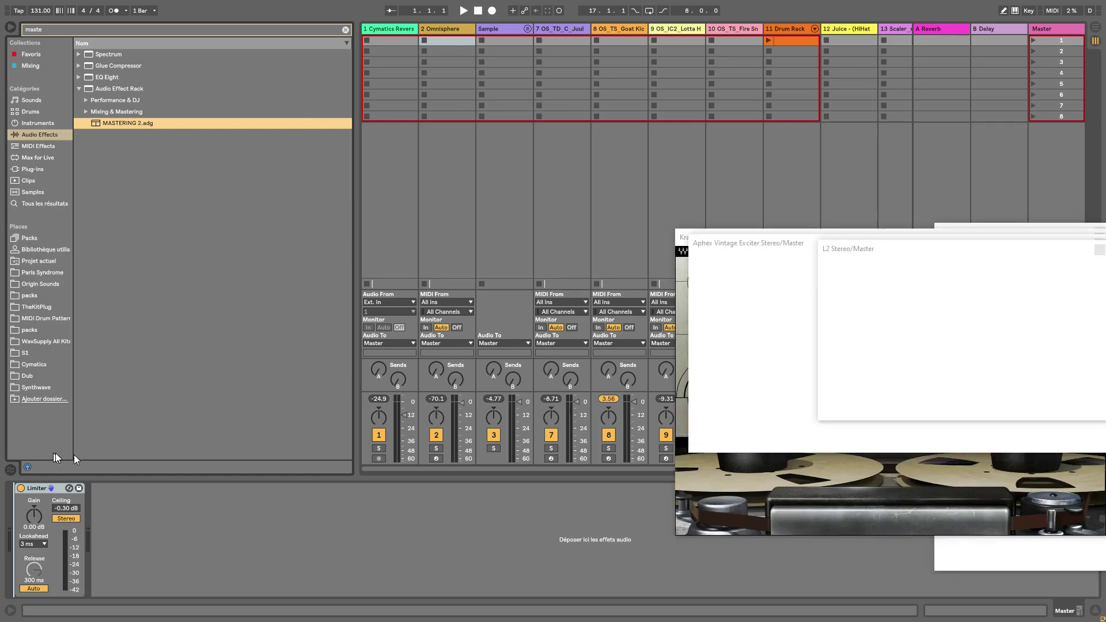
# Close the open plug-in windows of the mastering rack, including L2 and Aphex Vintage Exciter
pyautogui.moveTo(1013, 248); pyautogui.dragTo(740, 265)
pyautogui.click(824, 268)
pyautogui.click(1099, 243)
pyautogui.click(1096, 238)
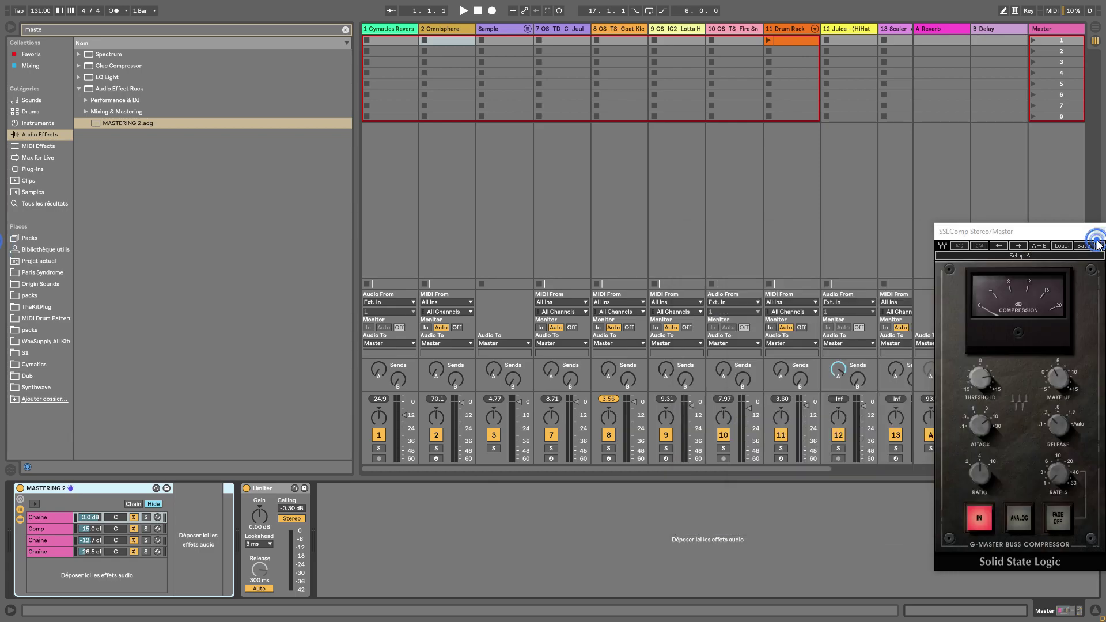
# Close the SSLComp window, return to the Arrangement View and play from Verse 2, comparing the MASTERING 2 rack off and on
pyautogui.click(1094, 230)
pyautogui.click(1096, 32)
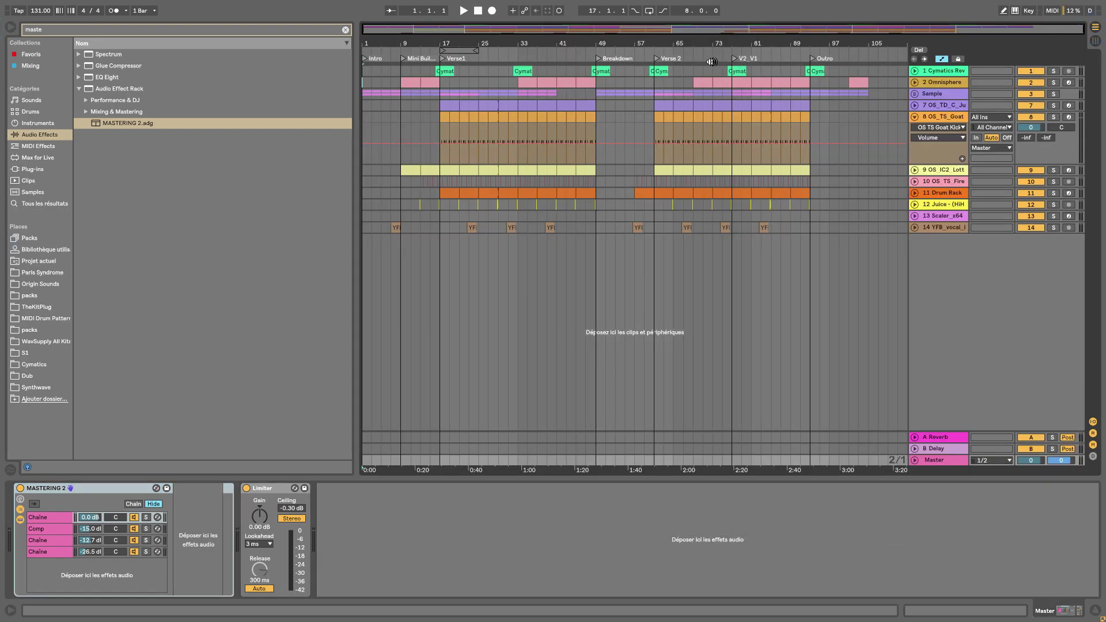
pyautogui.click(657, 59)
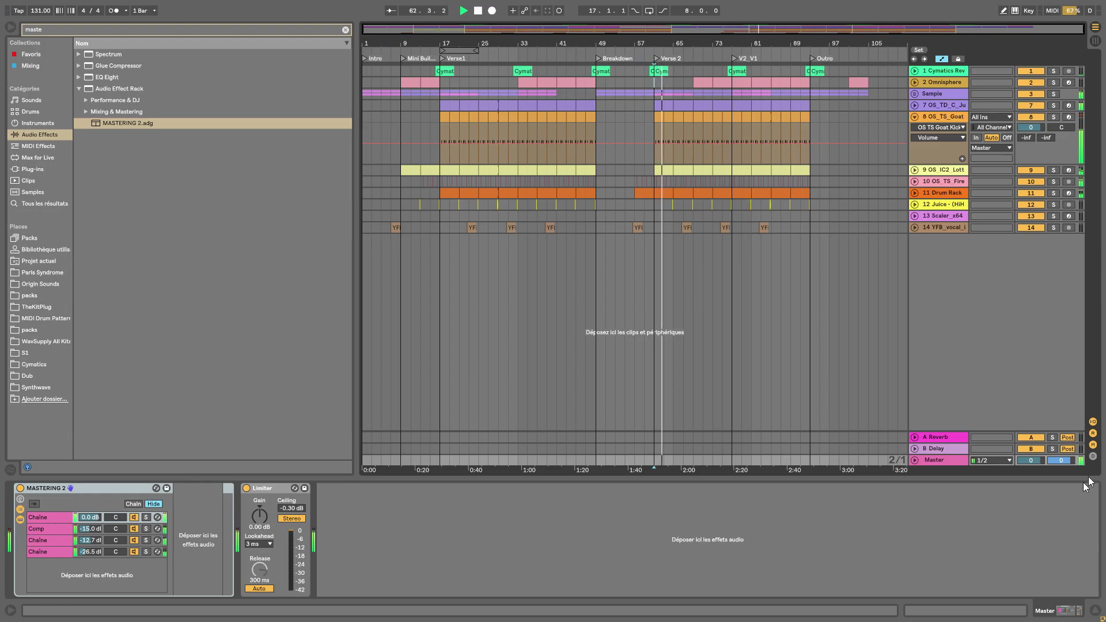
pyautogui.click(20, 489)
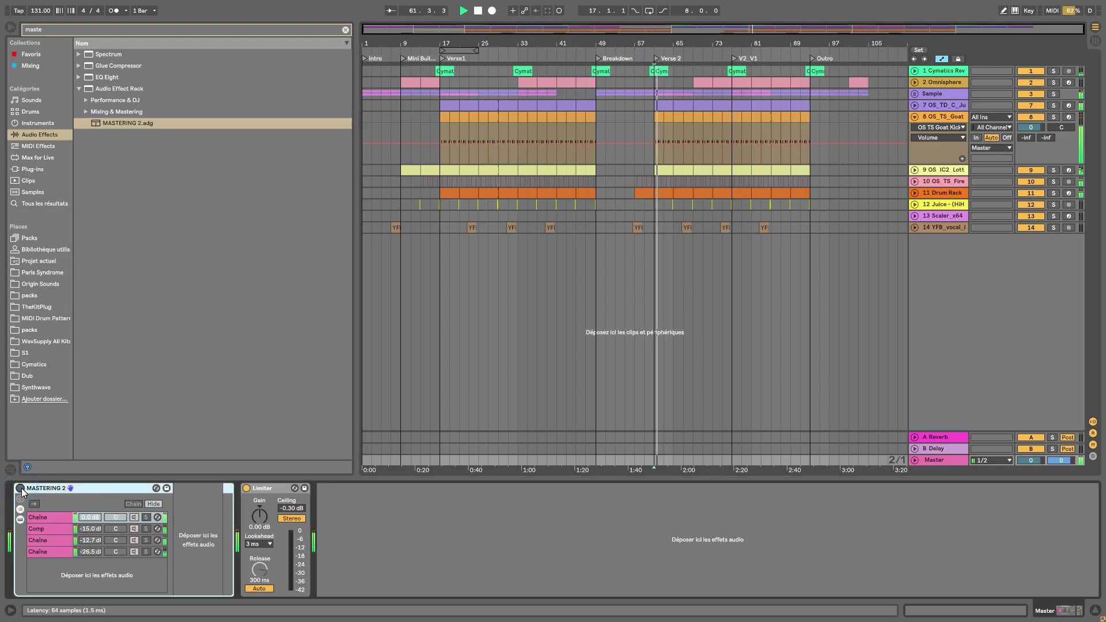
pyautogui.click(20, 489)
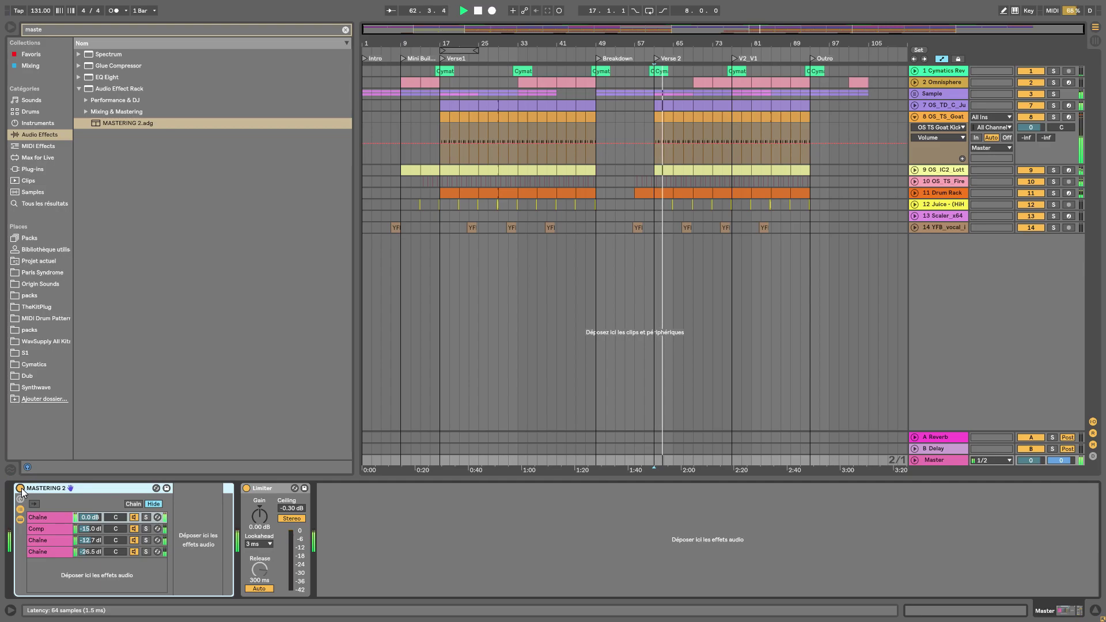
# Search the audio effects for "trans", add the Transitions-3 rack before MASTERING 2 on the Master track and close the HalfTime window
pyautogui.click(345, 30)
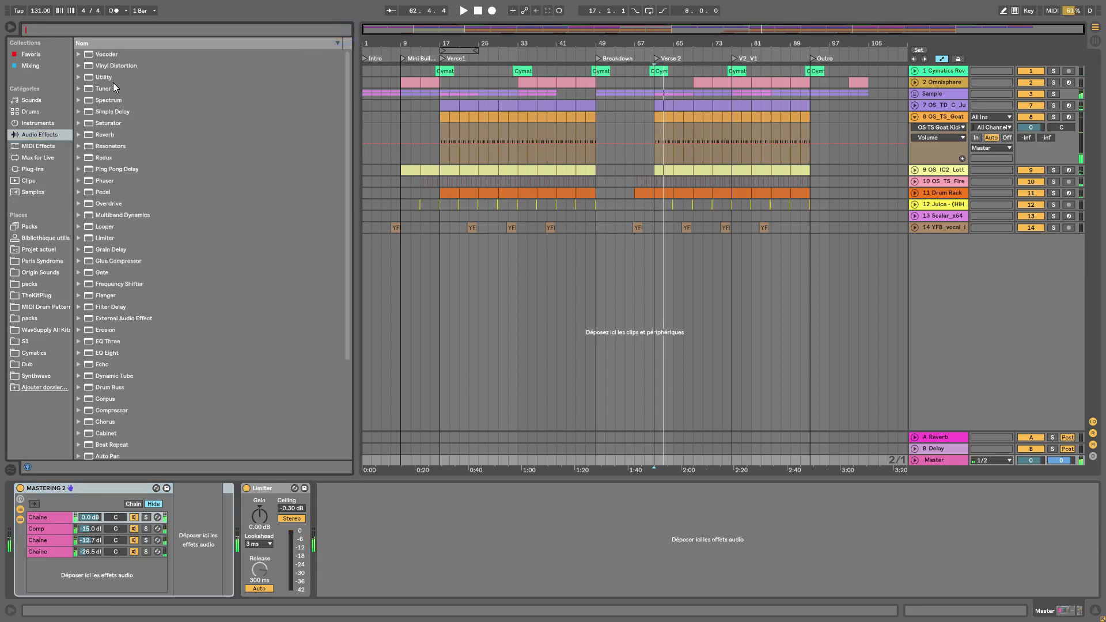
pyautogui.write('trans')
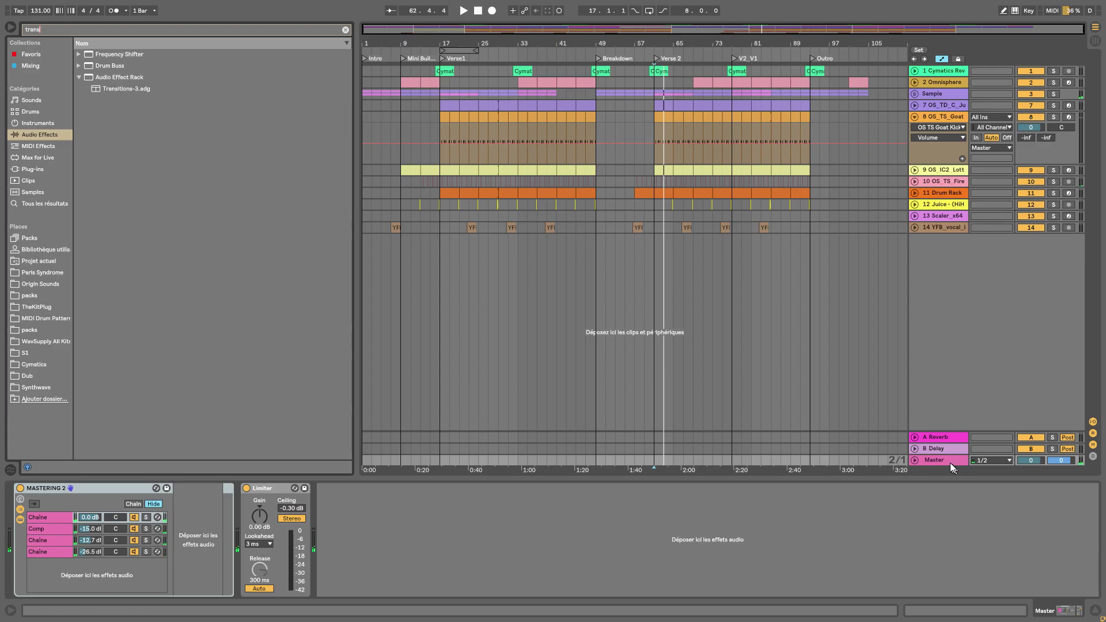
pyautogui.moveTo(119, 90)
pyautogui.mouseDown()
pyautogui.moveTo(299, 597)
pyautogui.moveTo(17, 519)
pyautogui.mouseUp()
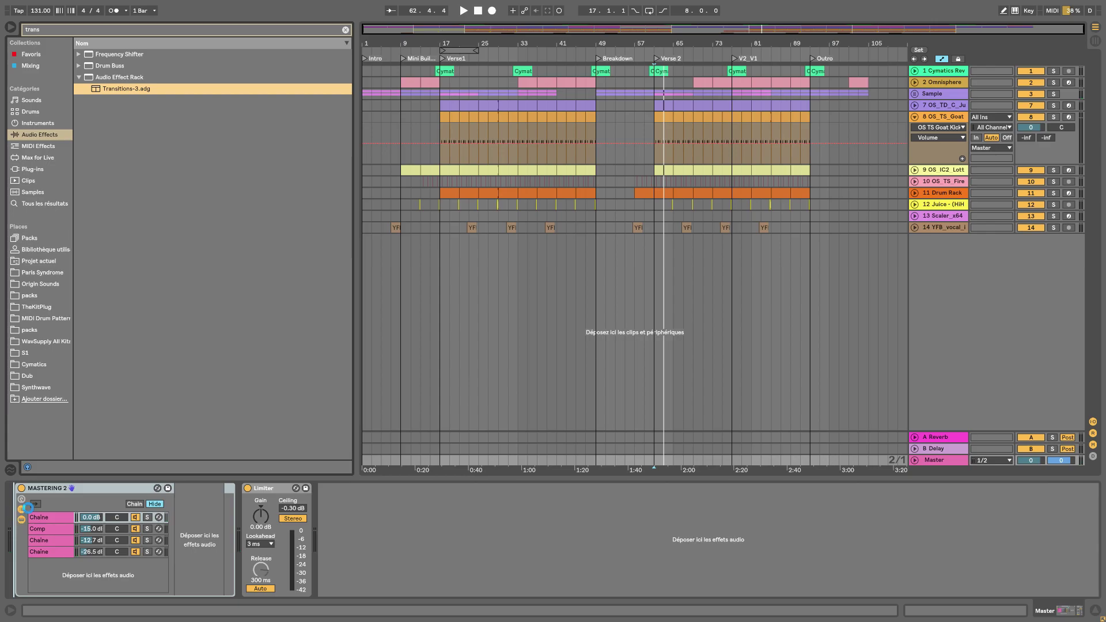
pyautogui.click(34, 505)
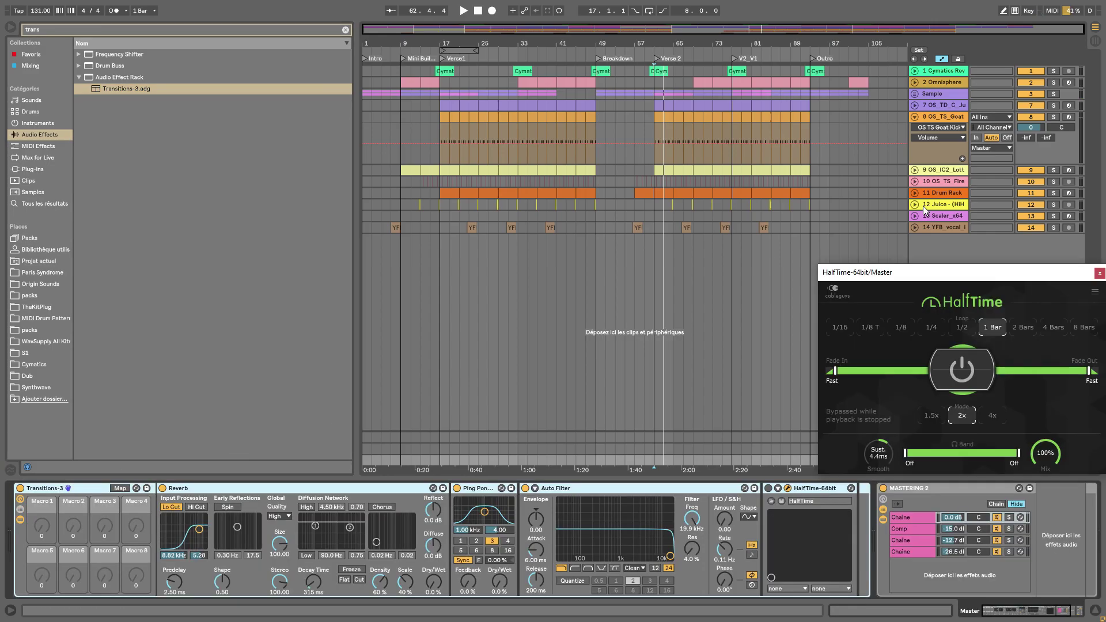
pyautogui.click(1101, 274)
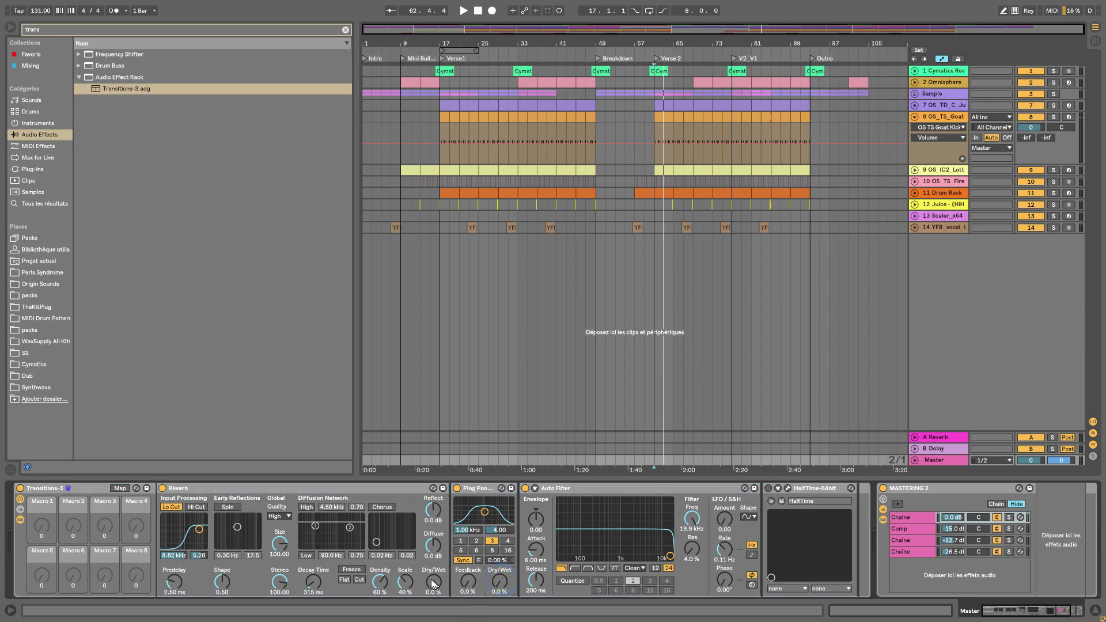
# Unfold the Master track and raise its Reverb Dry/Wet automation over bars 1 to 17 to about 23%
pyautogui.click(916, 460)
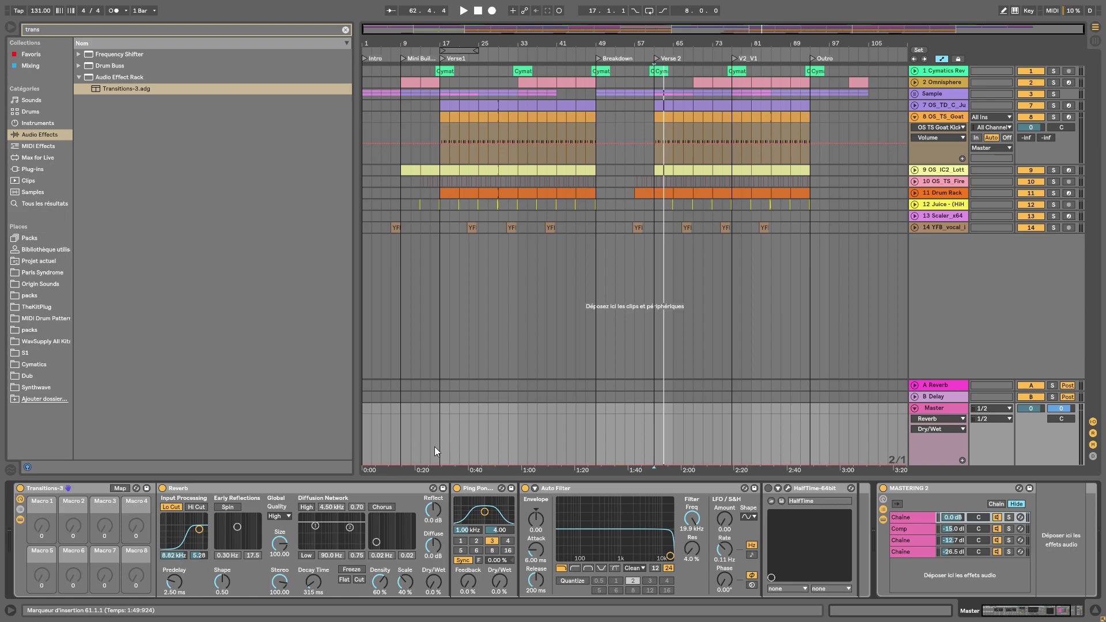
pyautogui.moveTo(434, 447); pyautogui.dragTo(327, 453)
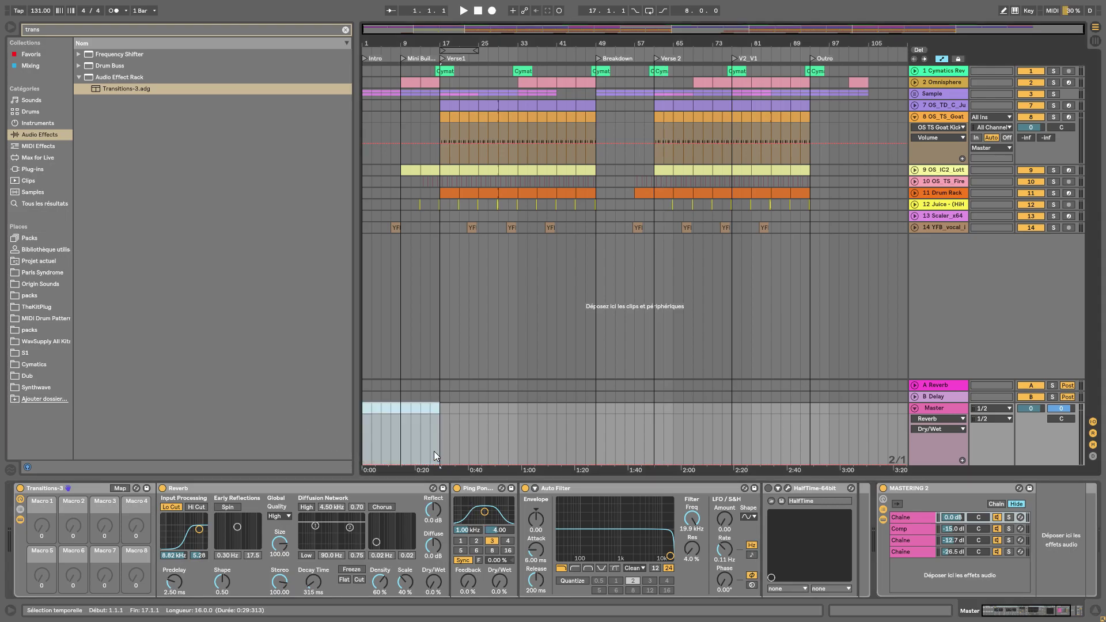
pyautogui.moveTo(368, 454)
pyautogui.mouseDown()
pyautogui.moveTo(375, 466)
pyautogui.moveTo(378, 447)
pyautogui.mouseUp()
pyautogui.moveTo(446, 42); pyautogui.dragTo(452, 64)
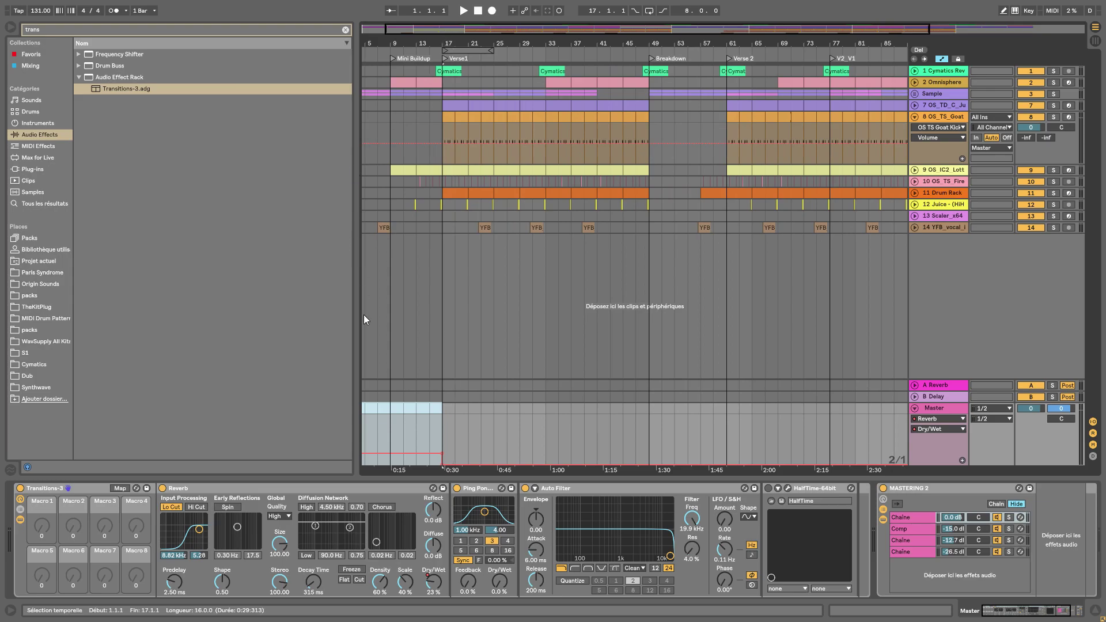
pyautogui.click(454, 426)
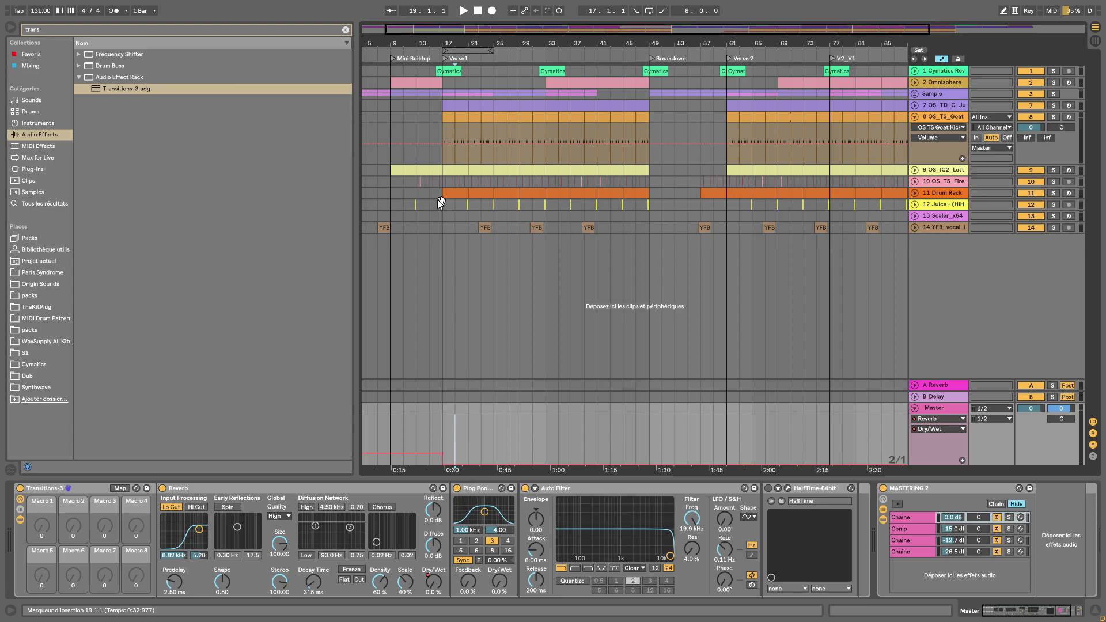
# Raise the Master's Reverb Dry/Wet automation over the Breakdown, bars 49 to 61, to about 18%, and also over the Outro
pyautogui.moveTo(727, 451)
pyautogui.mouseDown()
pyautogui.moveTo(652, 455)
pyautogui.moveTo(667, 450)
pyautogui.mouseUp()
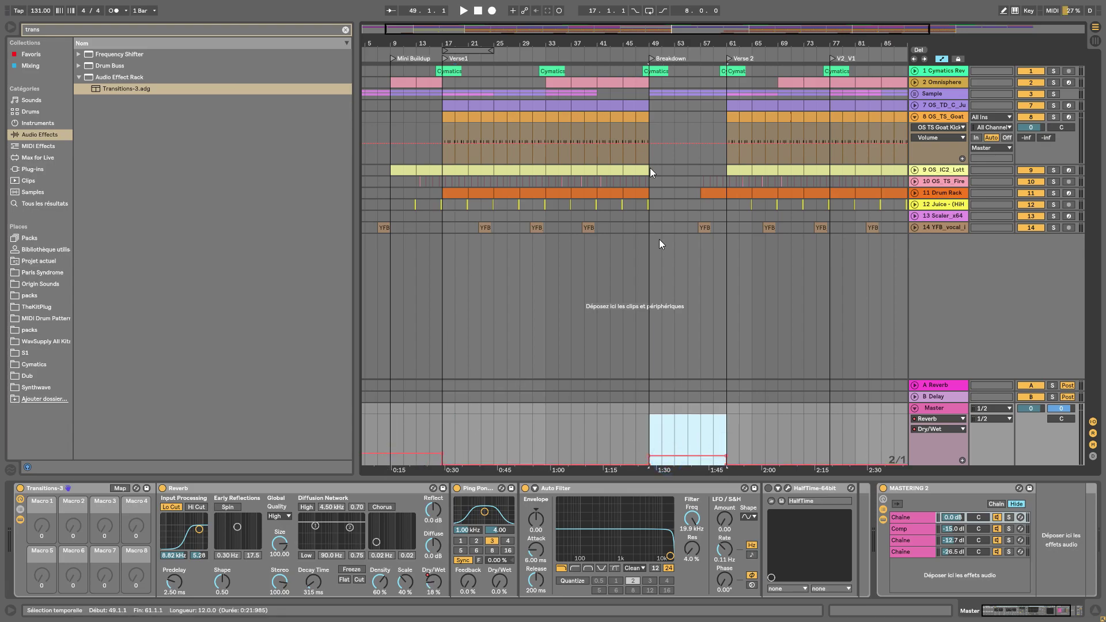
pyautogui.moveTo(688, 39); pyautogui.dragTo(688, 23)
pyautogui.moveTo(879, 434)
pyautogui.mouseDown()
pyautogui.moveTo(811, 435)
pyautogui.moveTo(907, 437)
pyautogui.moveTo(854, 457)
pyautogui.moveTo(887, 448)
pyautogui.moveTo(878, 455)
pyautogui.mouseUp()
pyautogui.click(811, 437)
# Draw a one-bar curved Reverb Dry/Wet swell from bar 20 to 21 and place the same swell at bar 17
pyautogui.moveTo(447, 46); pyautogui.dragTo(447, 205)
pyautogui.click(490, 459)
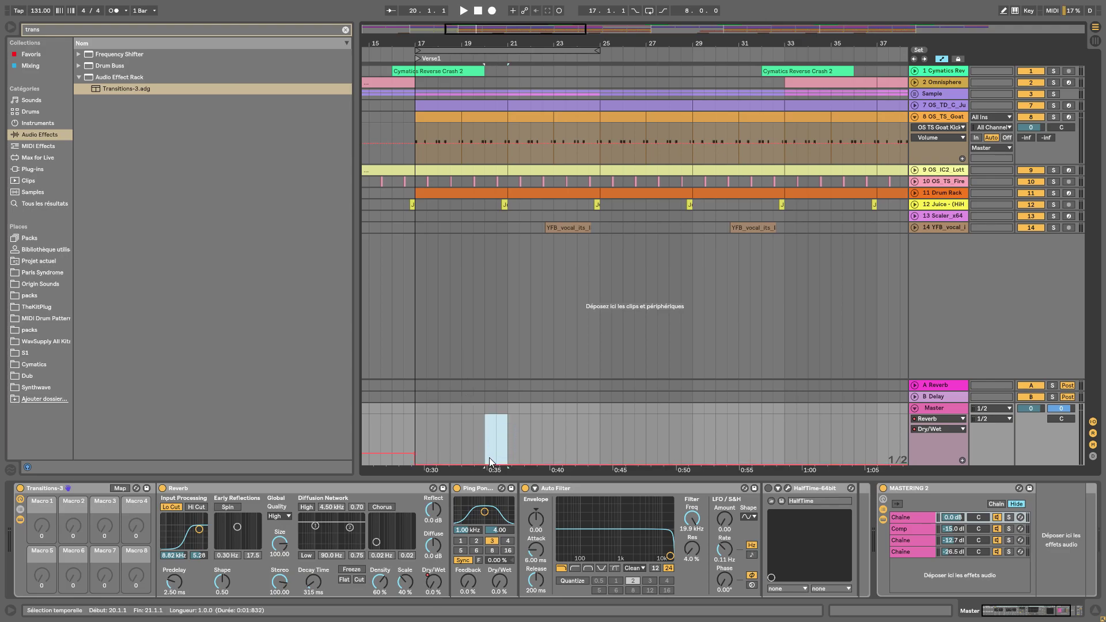
pyautogui.moveTo(491, 459)
pyautogui.mouseDown()
pyautogui.moveTo(486, 428)
pyautogui.moveTo(483, 457)
pyautogui.mouseUp()
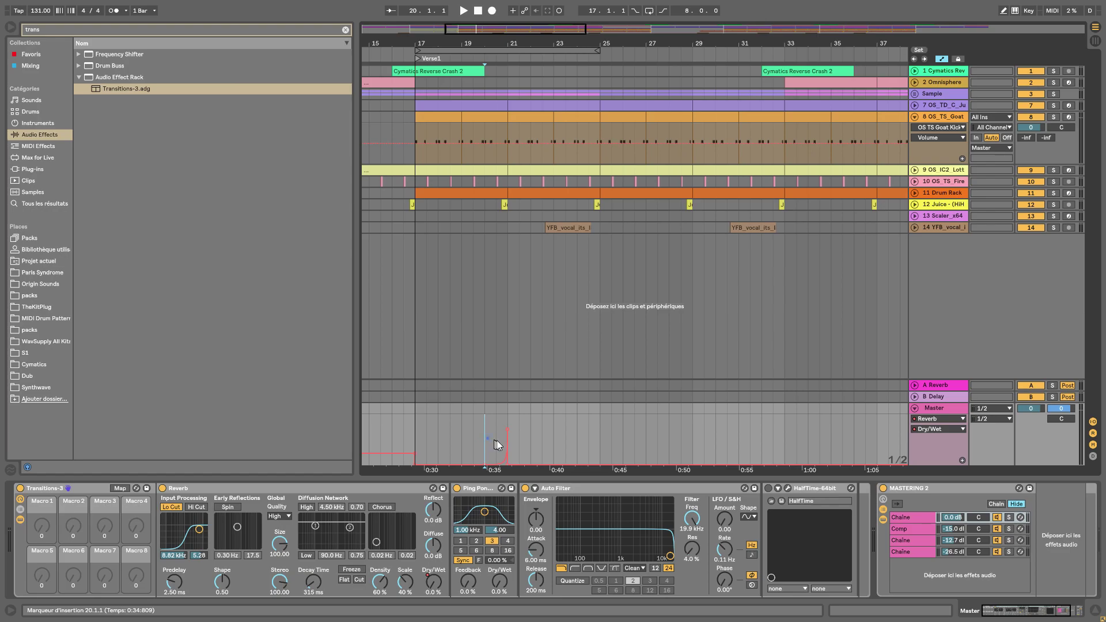
pyautogui.click(496, 441)
pyautogui.click(415, 427)
pyautogui.click(416, 427)
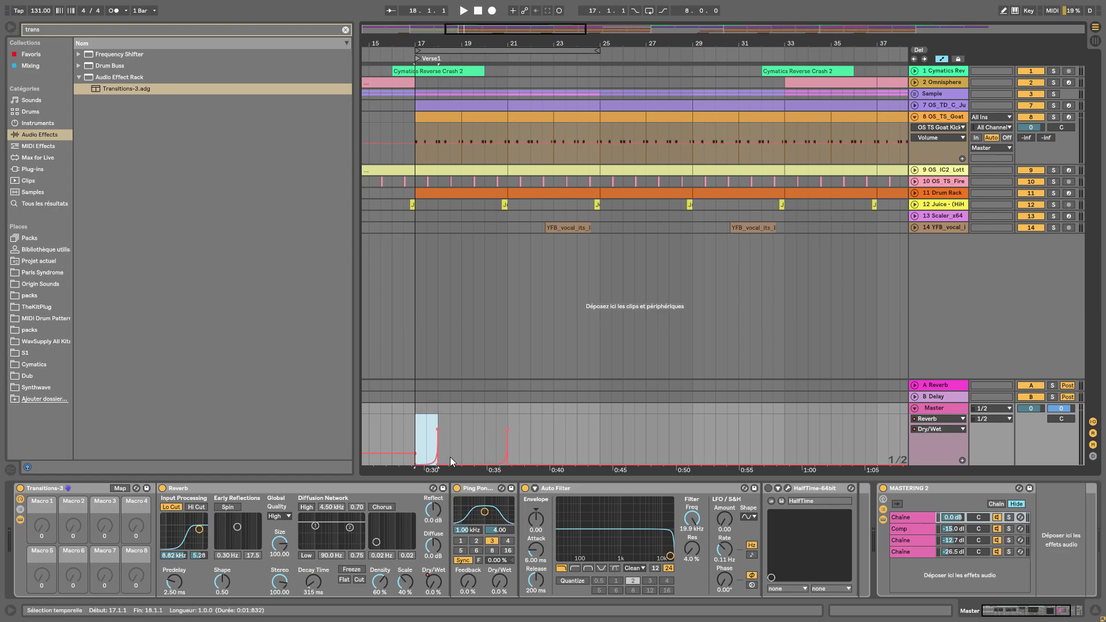
# Duplicate the one-bar reverb swell to fill bars 17 to 21, and repeat that four-bar block up to bar 49
pyautogui.click(419, 435)
pyautogui.hotkey('ctrl', 'd')
pyautogui.hotkey('ctrl', 'd')
pyautogui.hotkey('ctrl', 'd')
pyautogui.moveTo(420, 433); pyautogui.dragTo(511, 427)
pyautogui.hotkey('ctrl', 'd')
pyautogui.hotkey('ctrl', 'd')
pyautogui.hotkey('ctrl', 'd')
pyautogui.hotkey('ctrl', 'd')
pyautogui.hotkey('ctrl', 'd')
pyautogui.hotkey('ctrl', 'd')
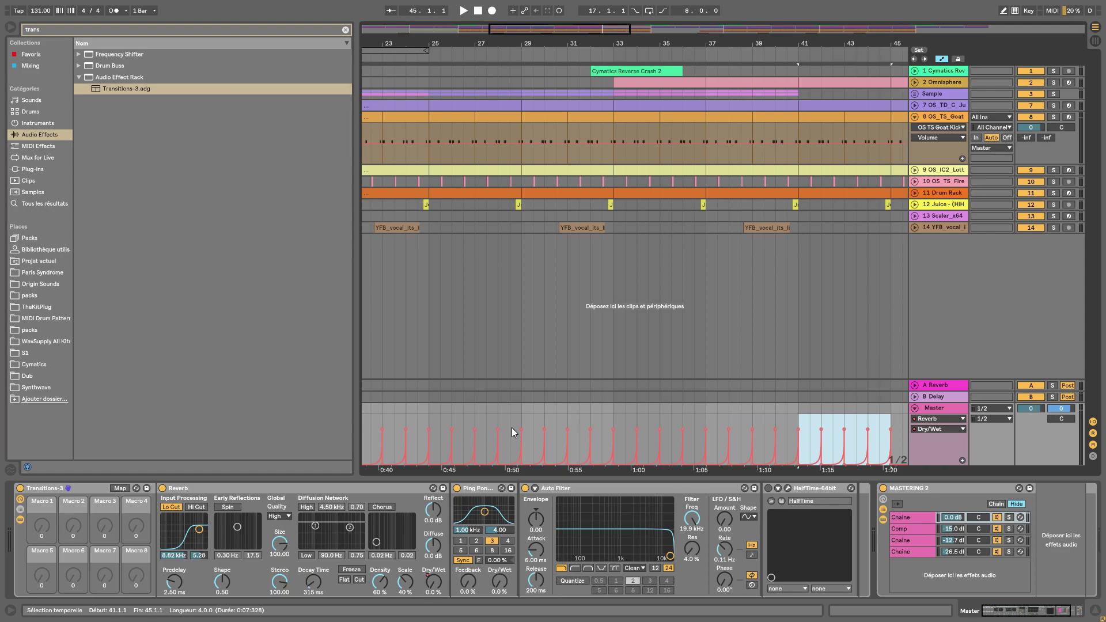
pyautogui.hotkey('ctrl', 'd')
# Lower the Verse 1 reverb swells to a 39% peak and copy bars 17 to 49 of the automation to Verse 2 at bar 61
pyautogui.moveTo(589, 48); pyautogui.dragTo(590, 34)
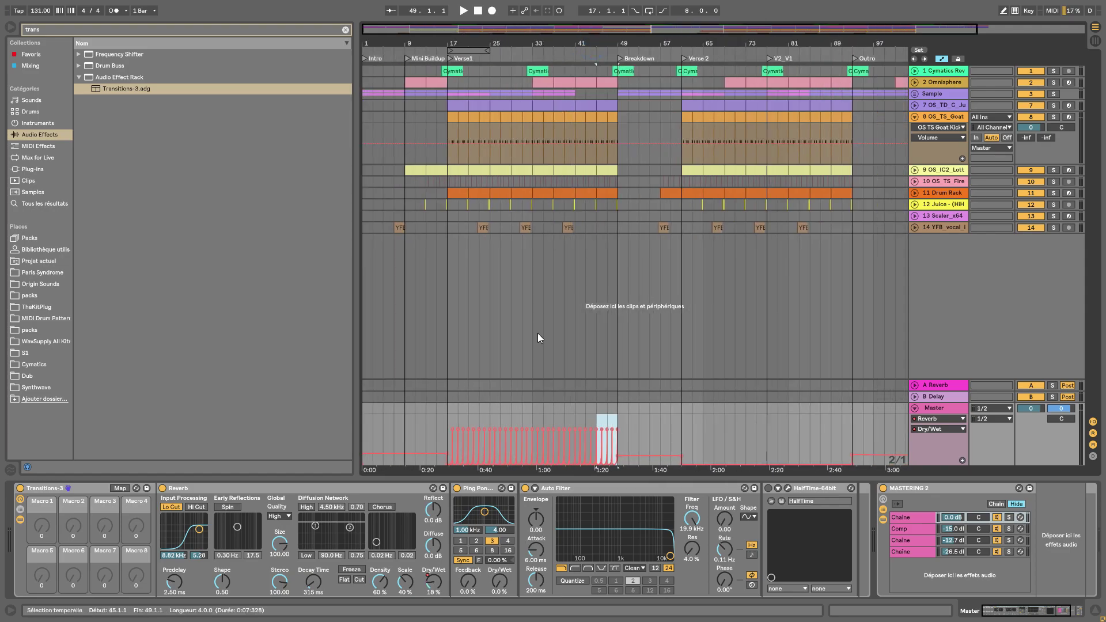
pyautogui.moveTo(459, 426); pyautogui.dragTo(598, 443)
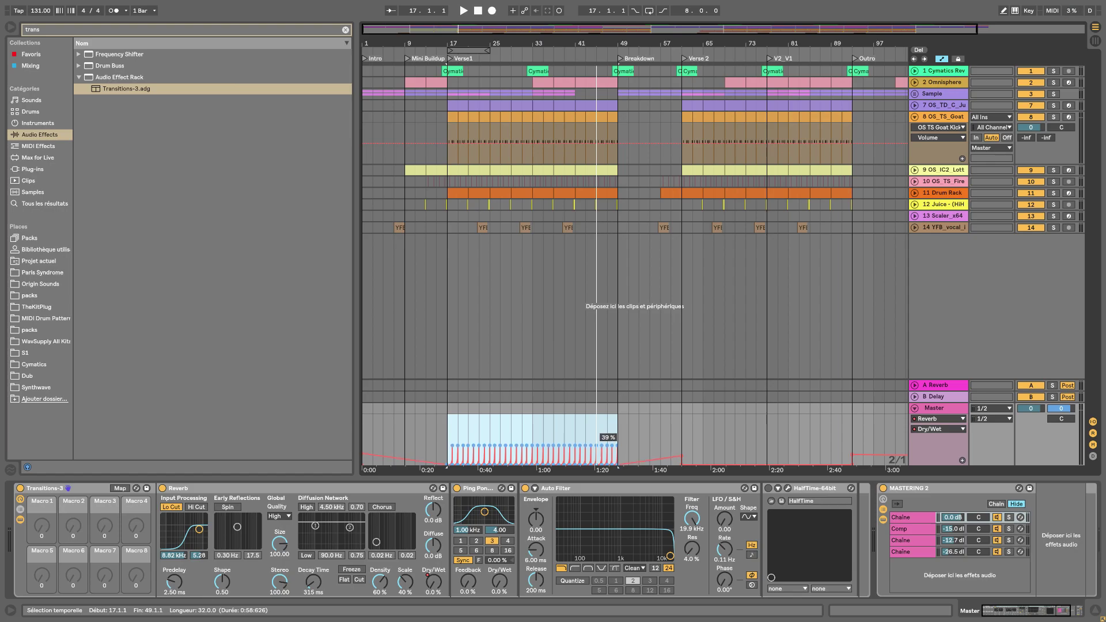
pyautogui.moveTo(448, 431); pyautogui.dragTo(614, 434)
pyautogui.hotkey('ctrl', 'c')
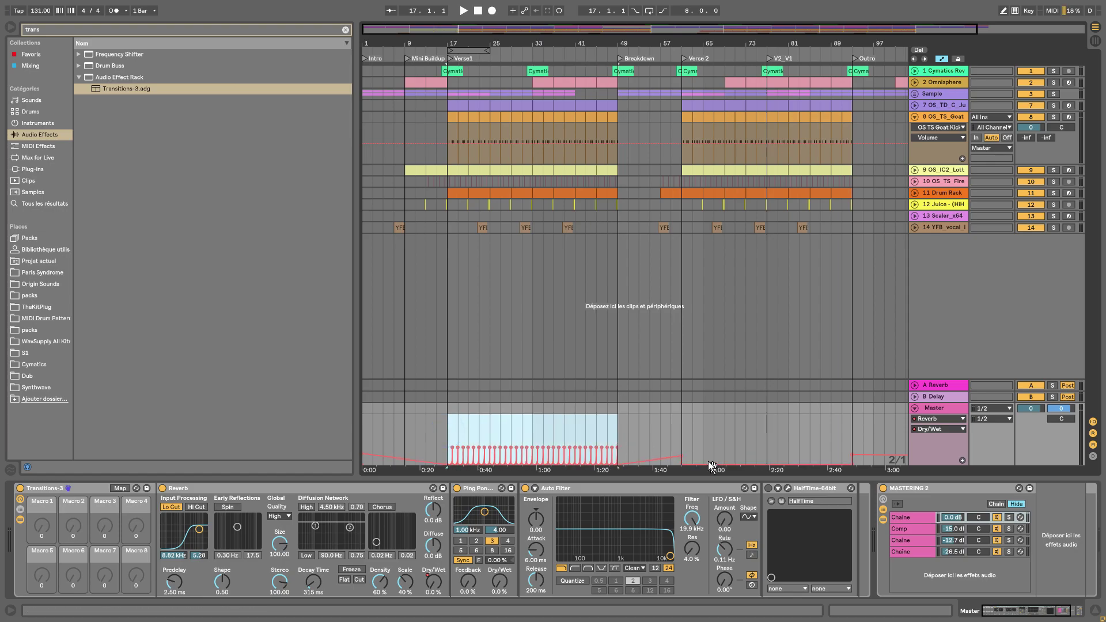
pyautogui.click(682, 438)
pyautogui.hotkey('ctrl', 'v')
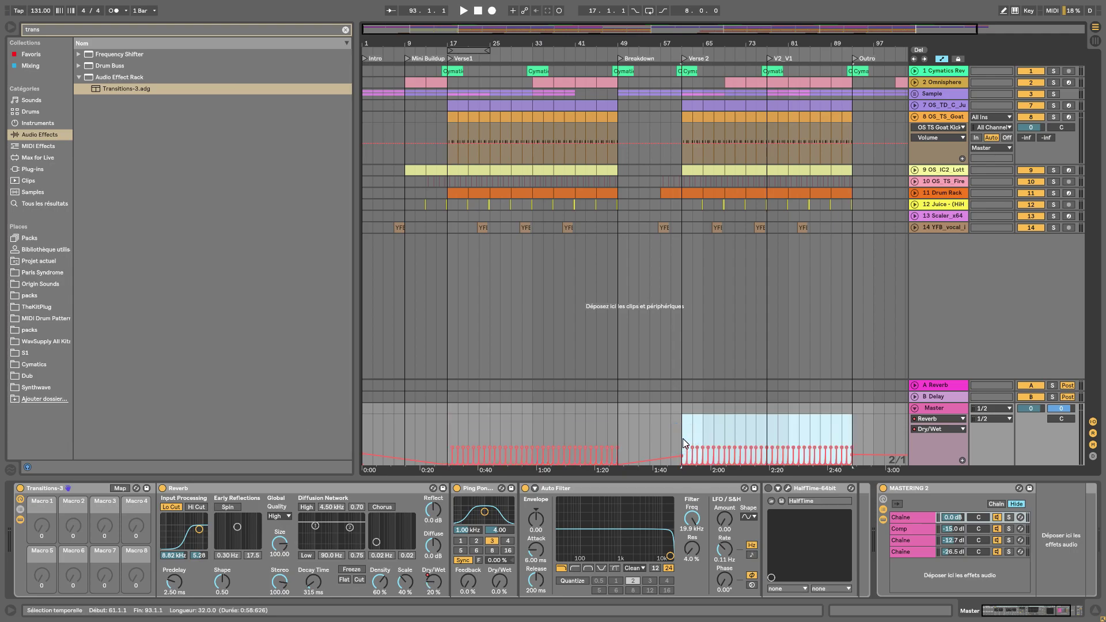
# Adjust the Master's Reverb Dry/Wet levels in the Breakdown and intro, and shape a small peak near bar 108 in the Outro
pyautogui.click(641, 464)
pyautogui.click(432, 451)
pyautogui.moveTo(399, 451); pyautogui.dragTo(398, 455)
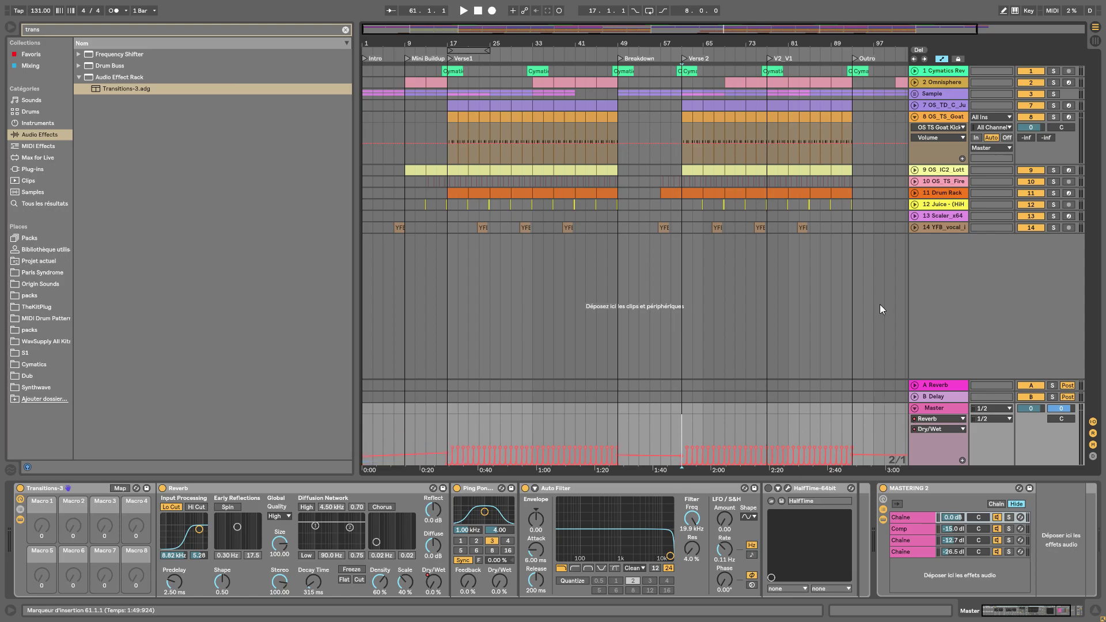
pyautogui.moveTo(842, 45); pyautogui.dragTo(842, 41)
pyautogui.moveTo(863, 439); pyautogui.dragTo(369, 465)
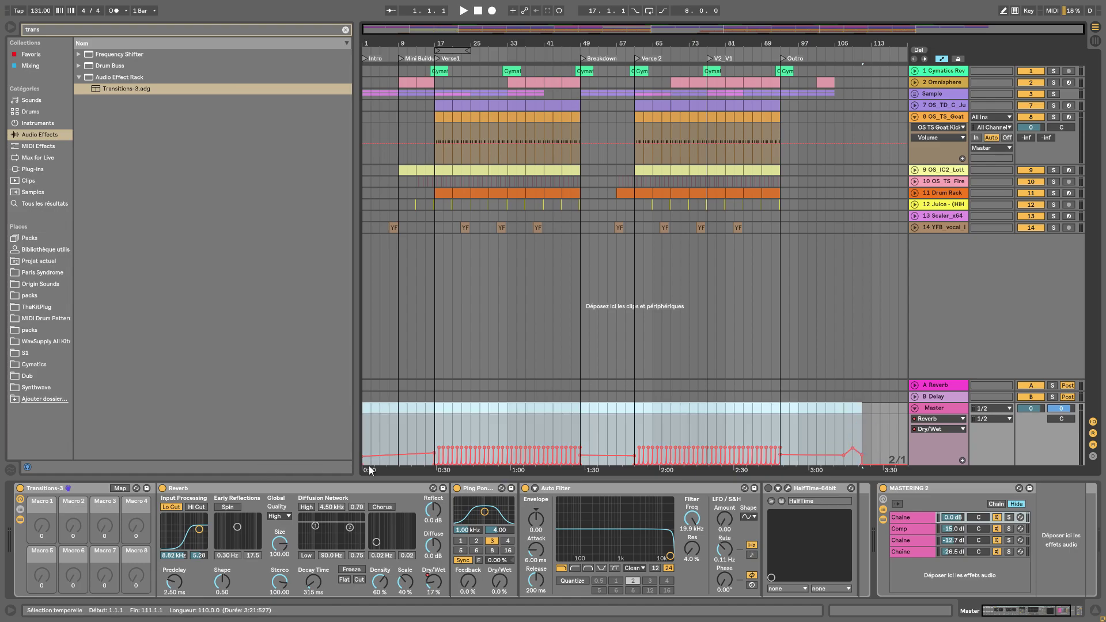
pyautogui.click(499, 582)
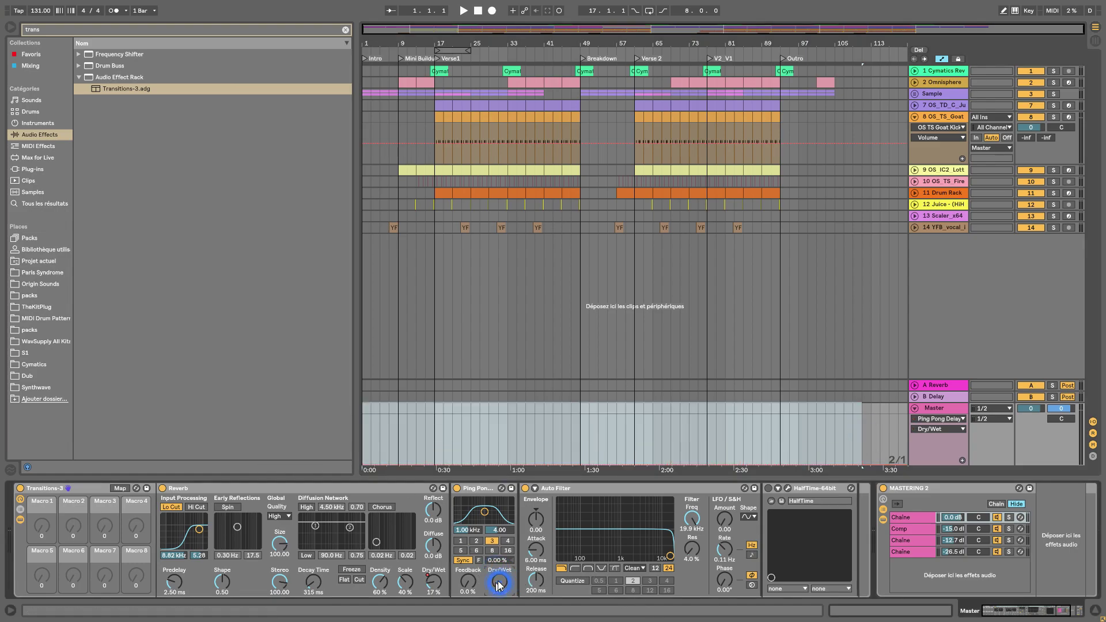
pyautogui.click(365, 452)
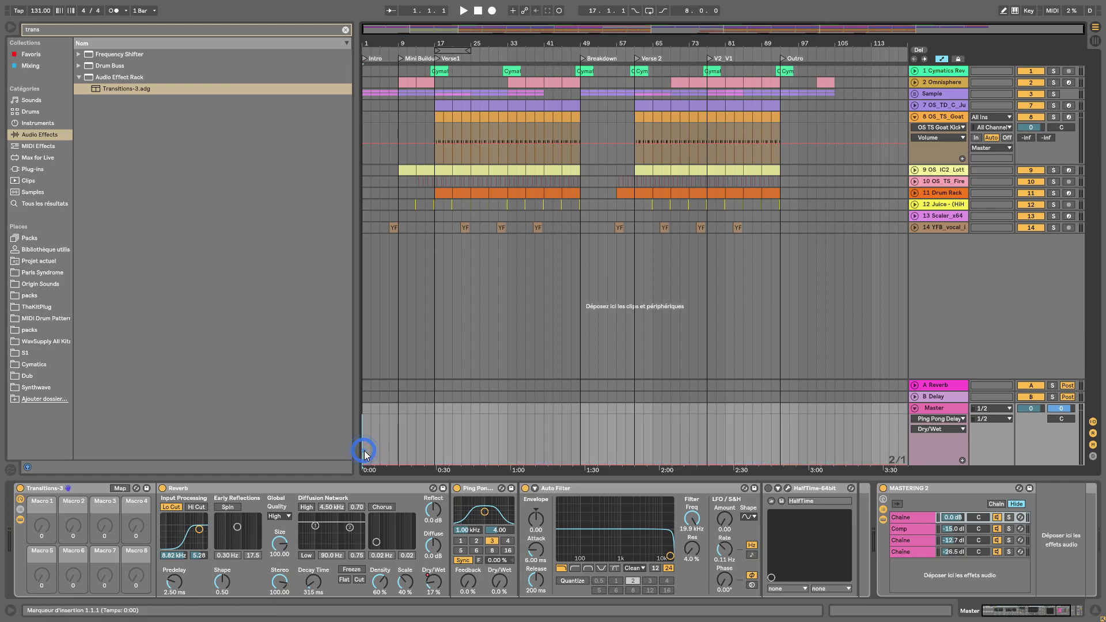
pyautogui.click(368, 455)
pyautogui.click(443, 452)
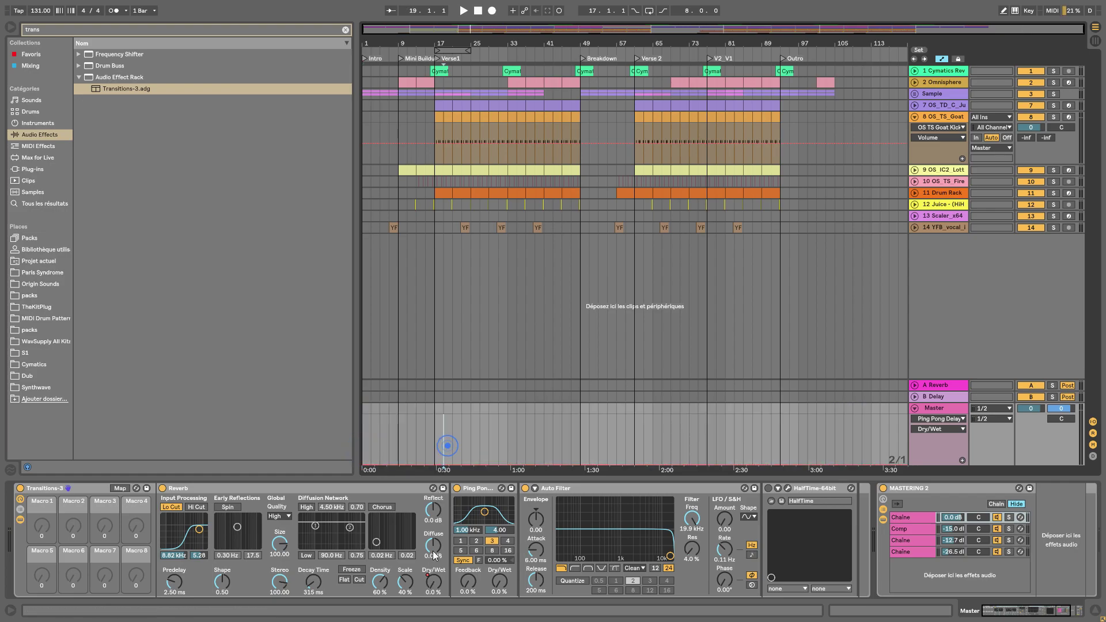
# Copy the Reverb Dry/Wet automation of bars 1 to 115 into the Master's Ping Pong Delay Dry/Wet lane and lower it slightly during playback
pyautogui.click(433, 582)
pyautogui.click(581, 448)
pyautogui.moveTo(879, 446)
pyautogui.mouseDown()
pyautogui.moveTo(459, 484)
pyautogui.moveTo(352, 468)
pyautogui.mouseUp()
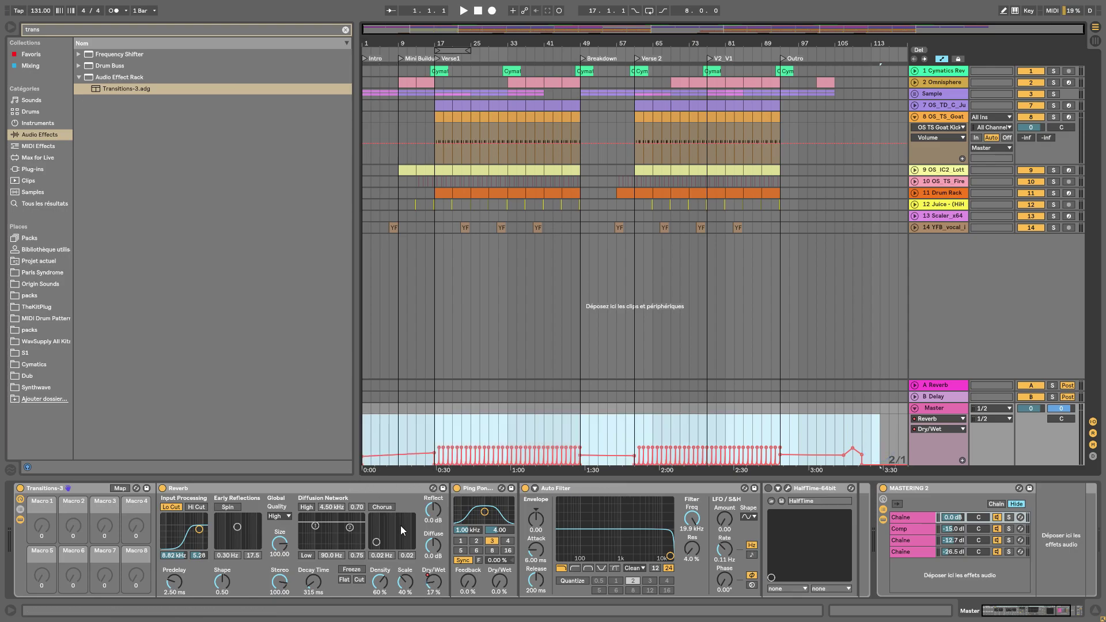
pyautogui.click(498, 586)
pyautogui.doubleClick(365, 449)
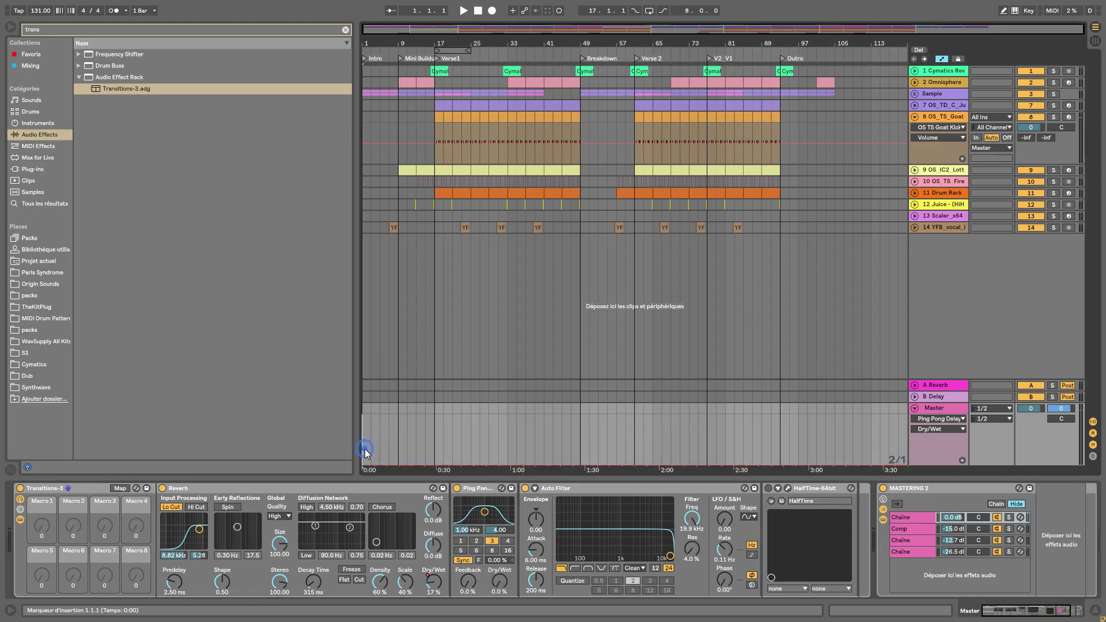
pyautogui.click(364, 448)
pyautogui.hotkey('ctrl', 'a')
pyautogui.press('space')
pyautogui.hotkey('ctrl', 'v')
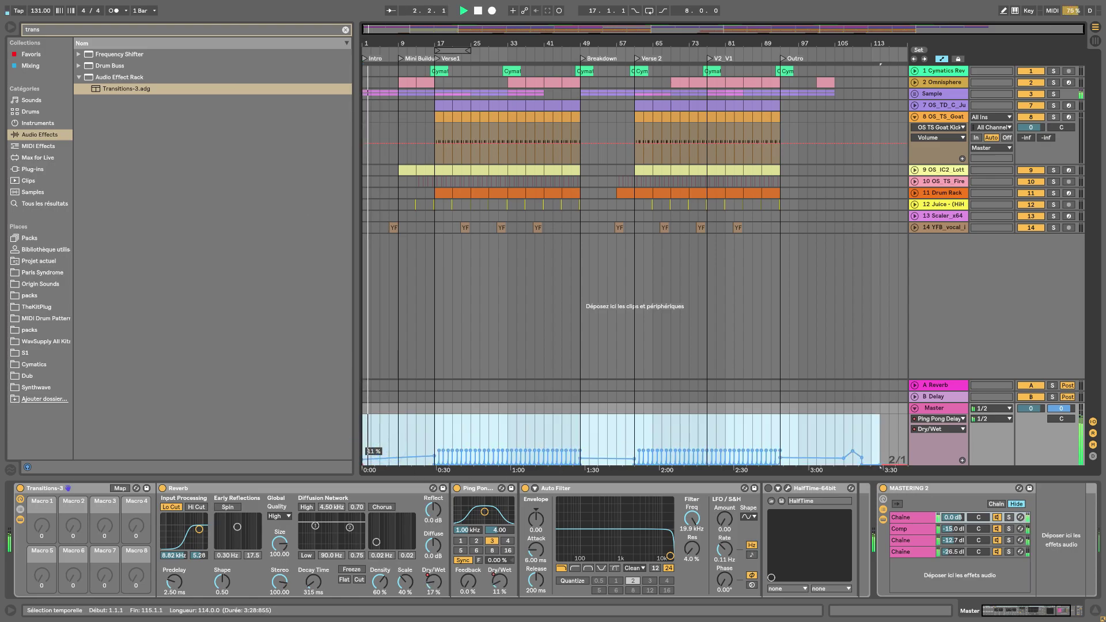
# Lower the Ping Pong Delay Dry/Wet automation in the build-up before Verse 1 and show the Reverb Dry/Wet lane on the Master
pyautogui.click(399, 427)
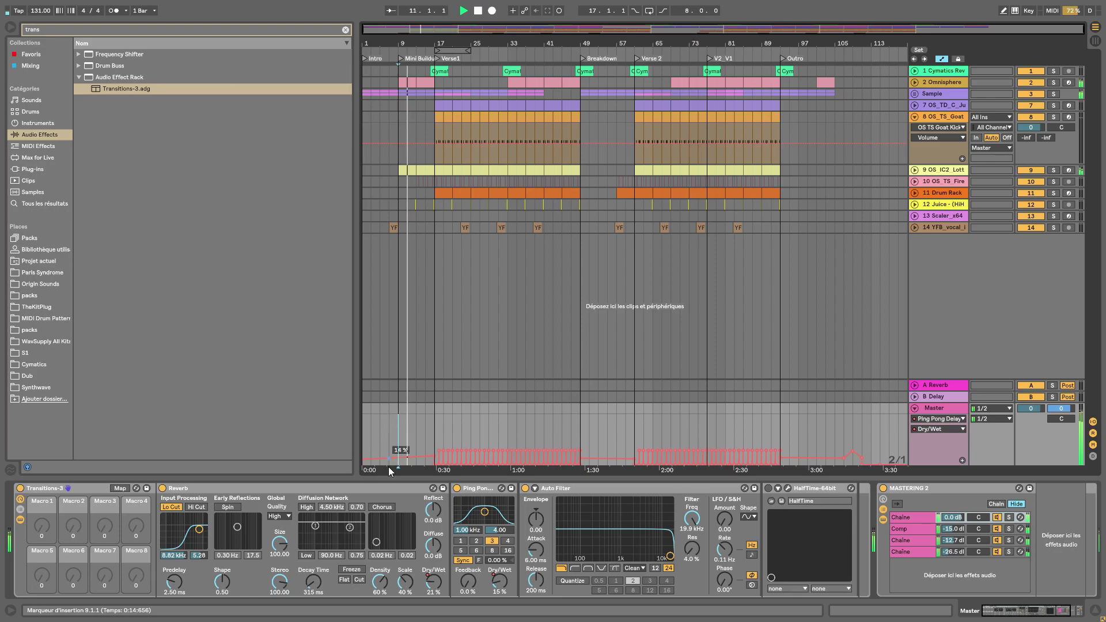
pyautogui.click(462, 409)
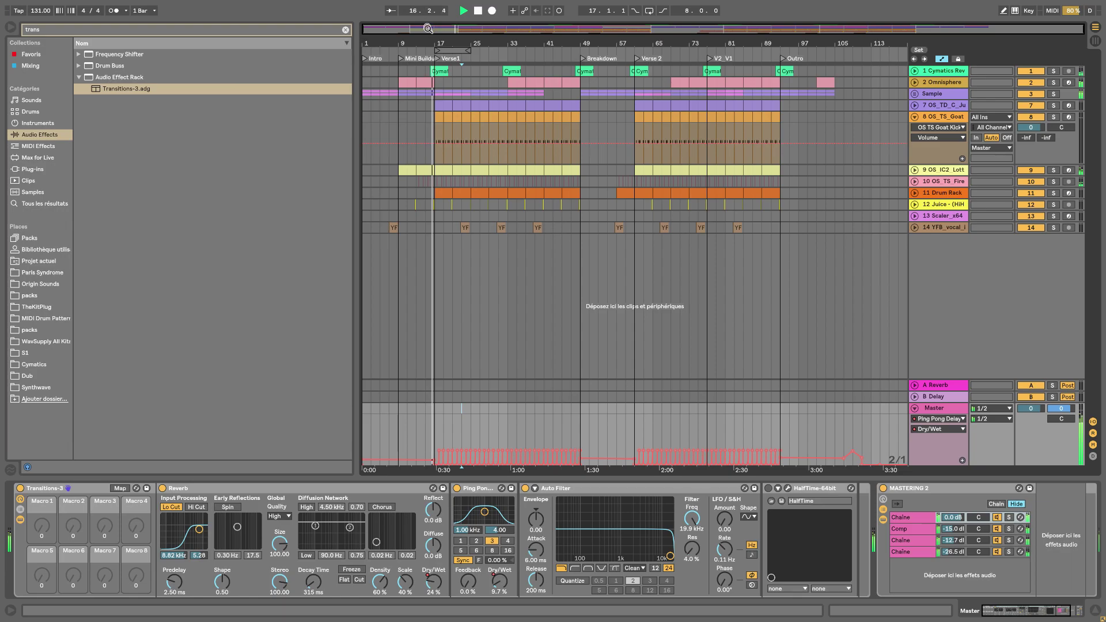
pyautogui.scroll(3, 439, 40)
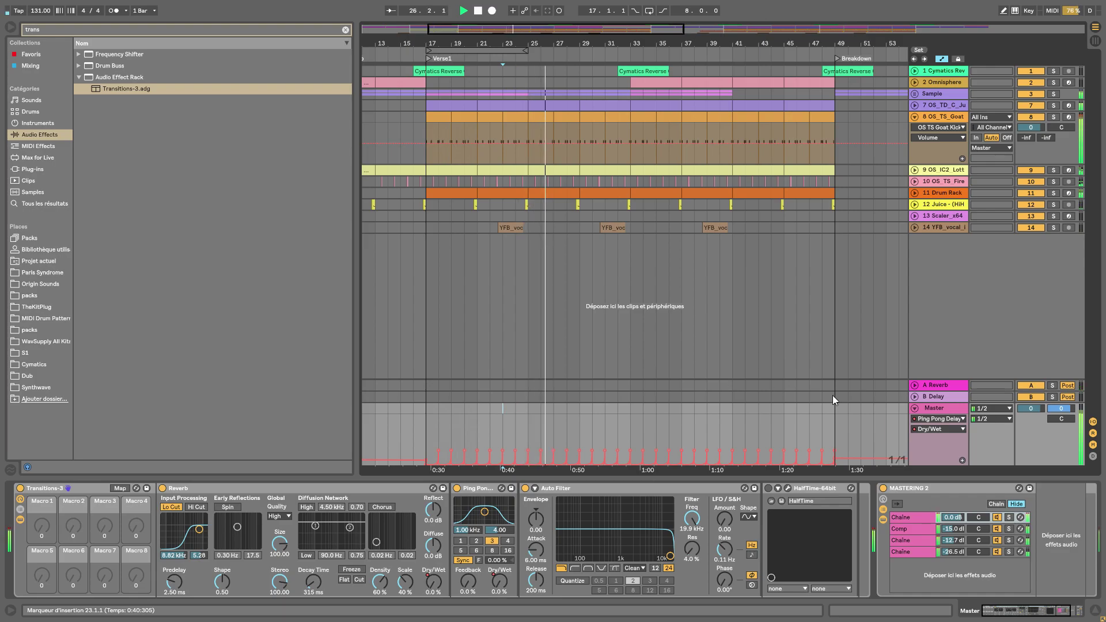
pyautogui.click(939, 419)
pyautogui.click(954, 264)
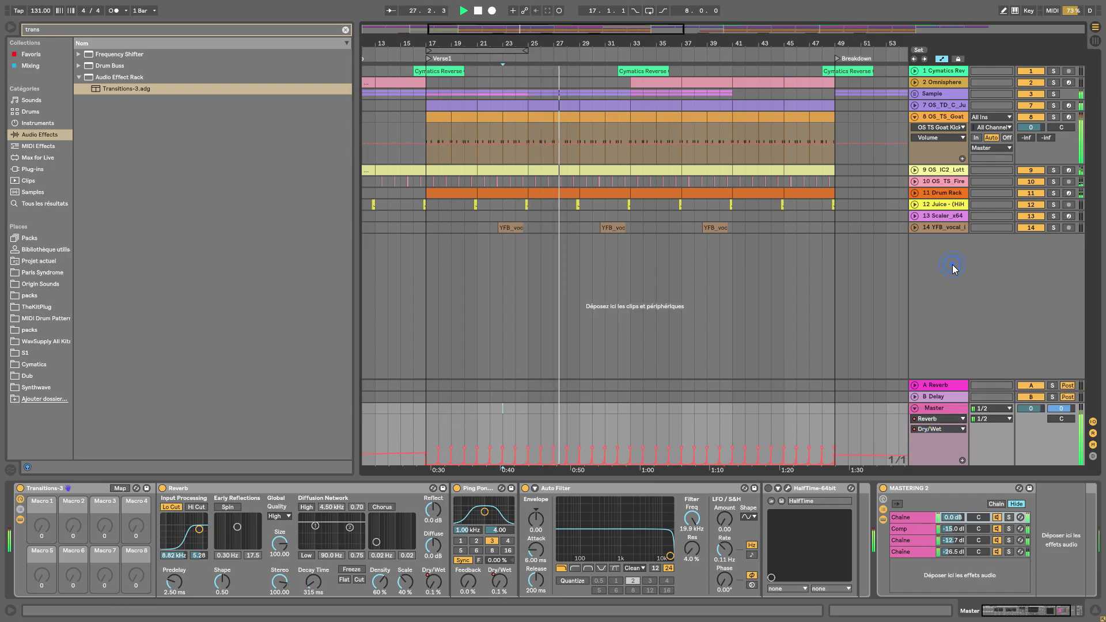
# Unfold the Lotta Hat track and set the Mix of its PanCake2 plug-in to 0%
pyautogui.click(914, 170)
pyautogui.click(468, 488)
pyautogui.moveTo(700, 367); pyautogui.dragTo(699, 391)
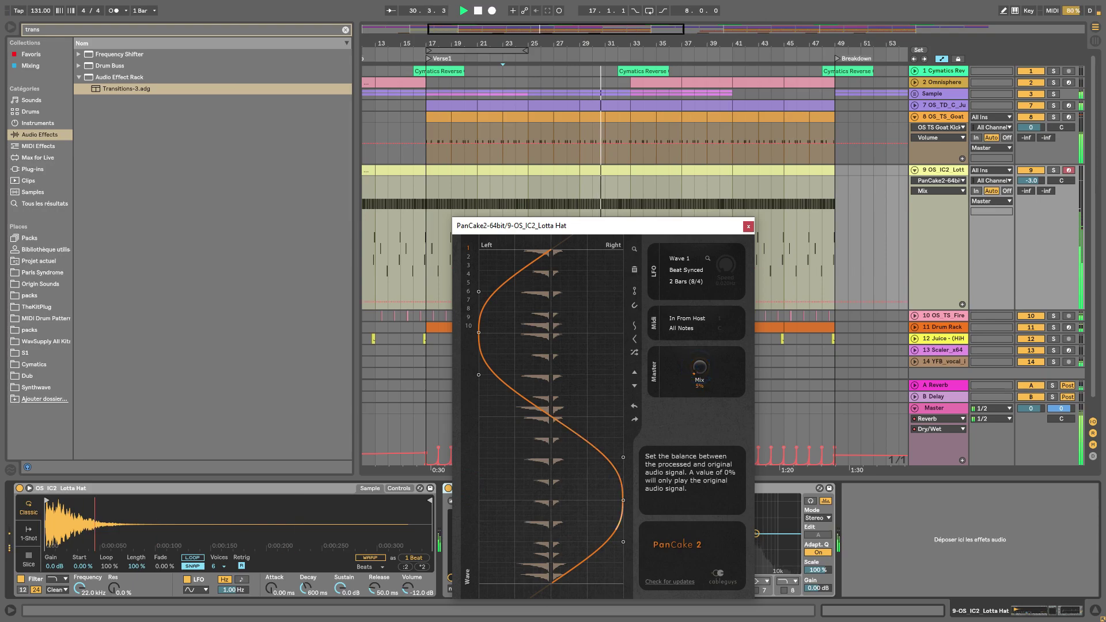
# Close the PanCake2 plug-in window and unfold the Sample group in the arrangement
pyautogui.click(749, 226)
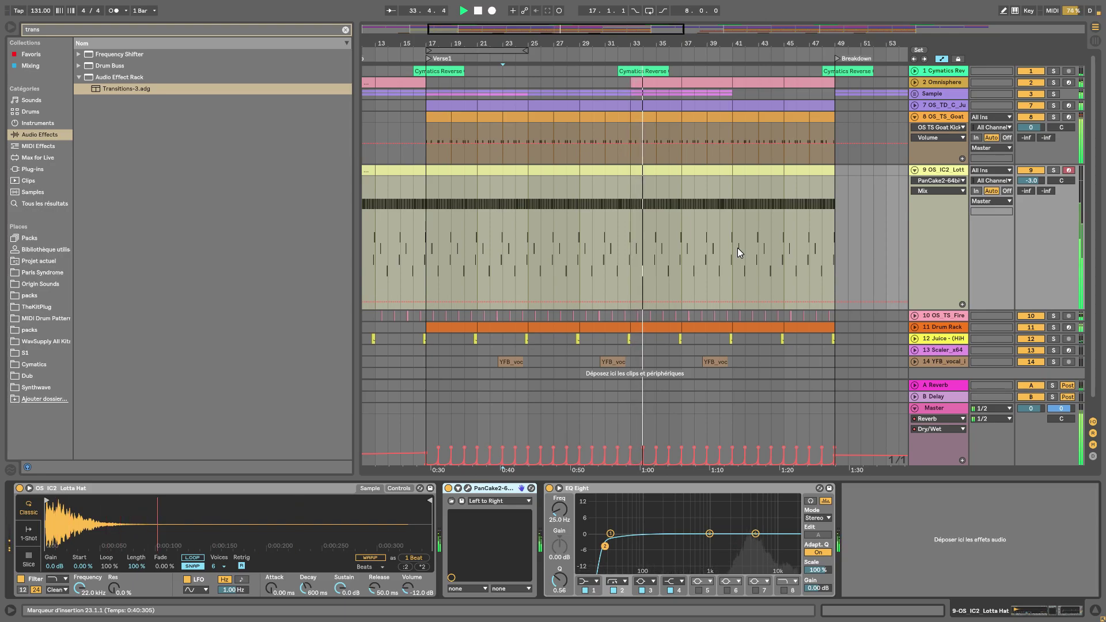
pyautogui.moveTo(684, 43); pyautogui.dragTo(684, 34)
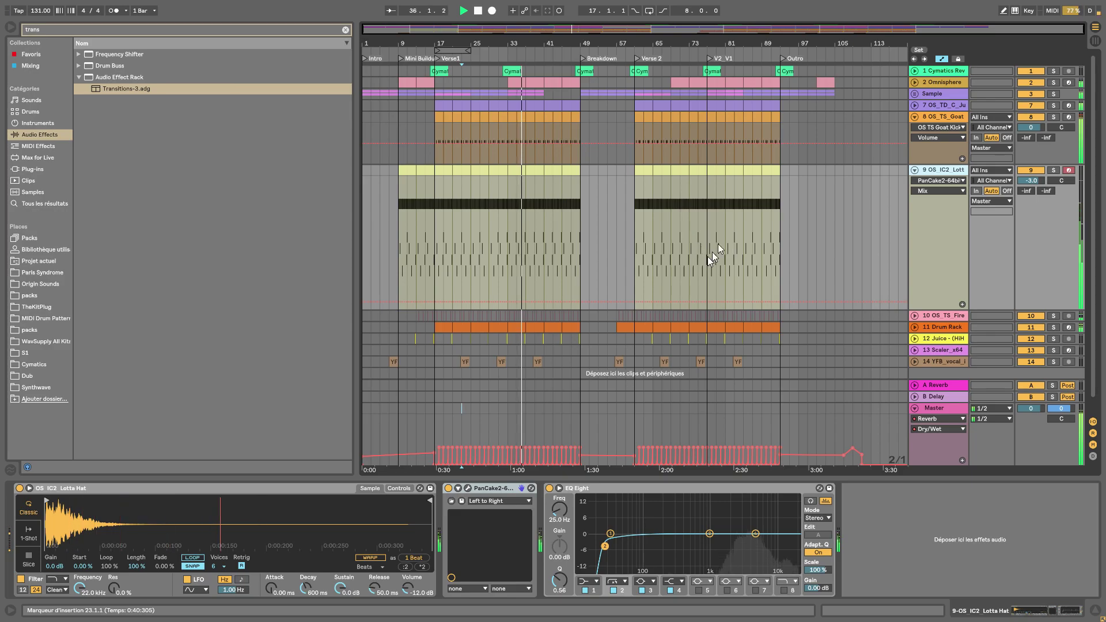
pyautogui.click(915, 95)
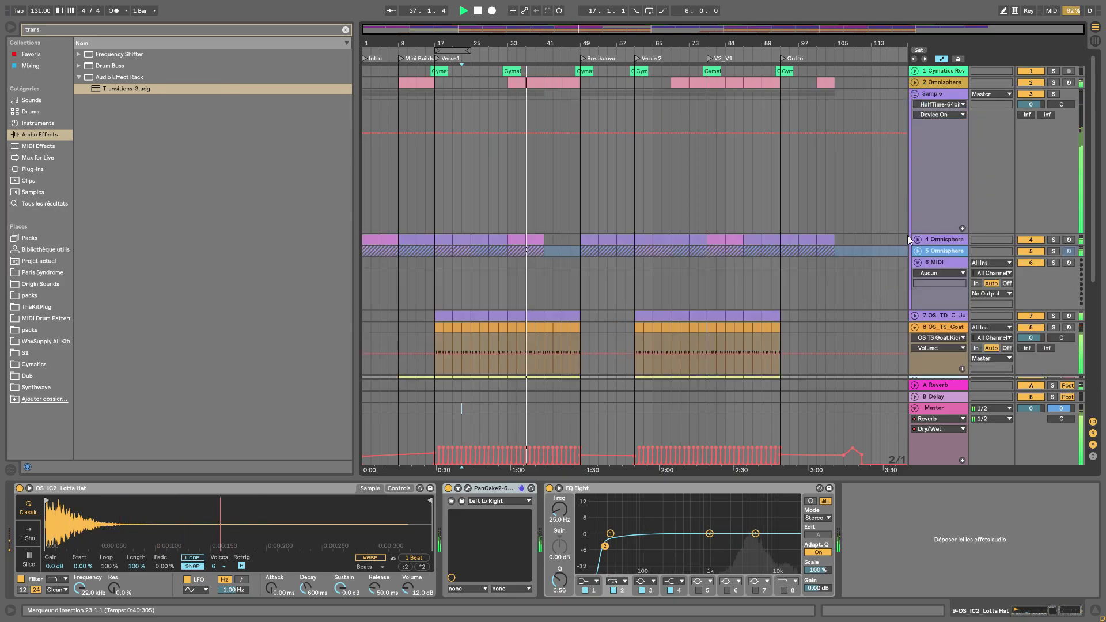
# Stop playback and freeze the 4 Omnisphere track inside the Sample group
pyautogui.press('space')
pyautogui.click(917, 242)
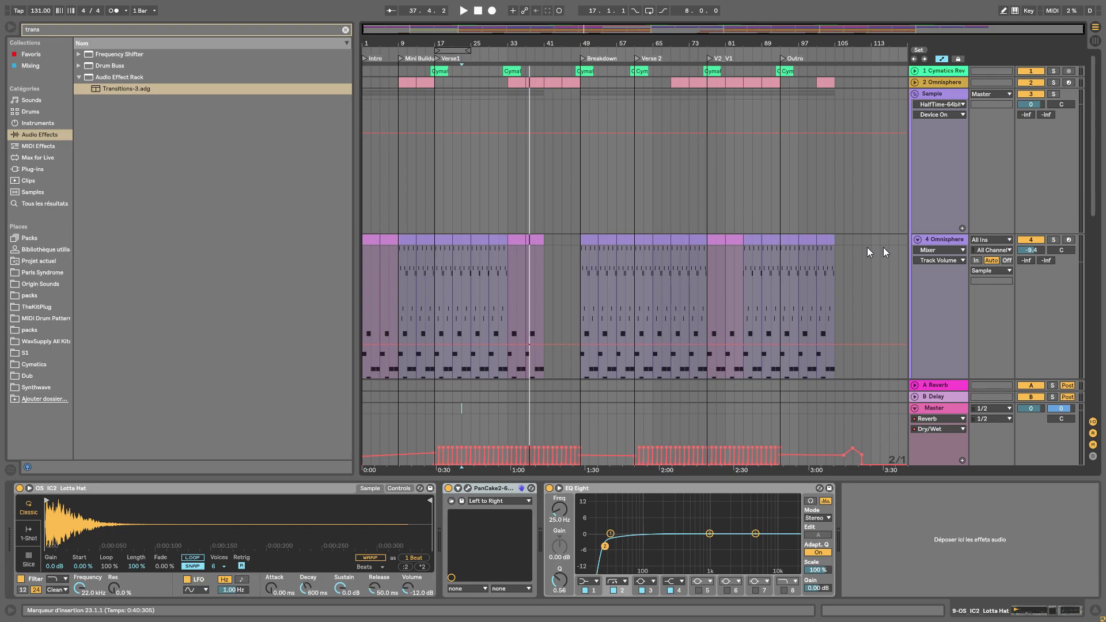
pyautogui.click(918, 240)
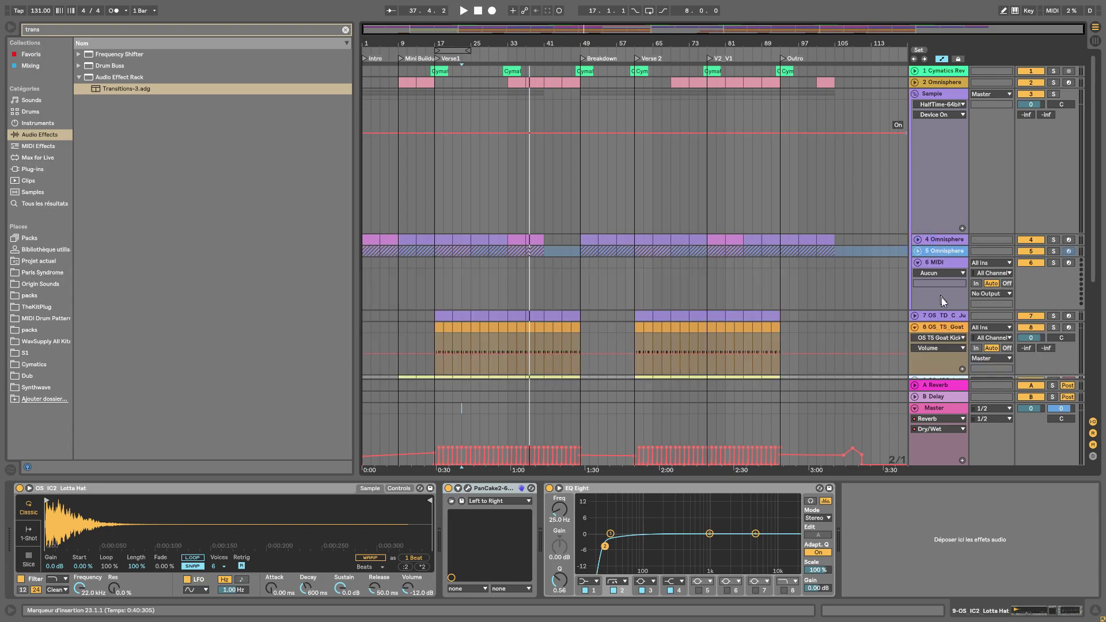
pyautogui.rightClick(938, 240)
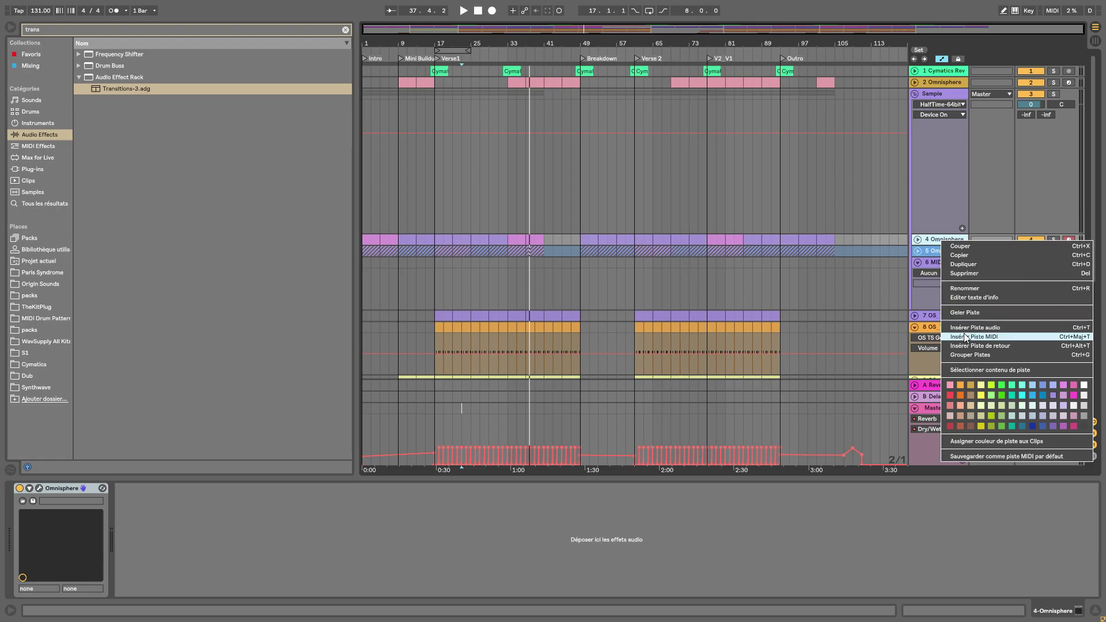
pyautogui.click(961, 312)
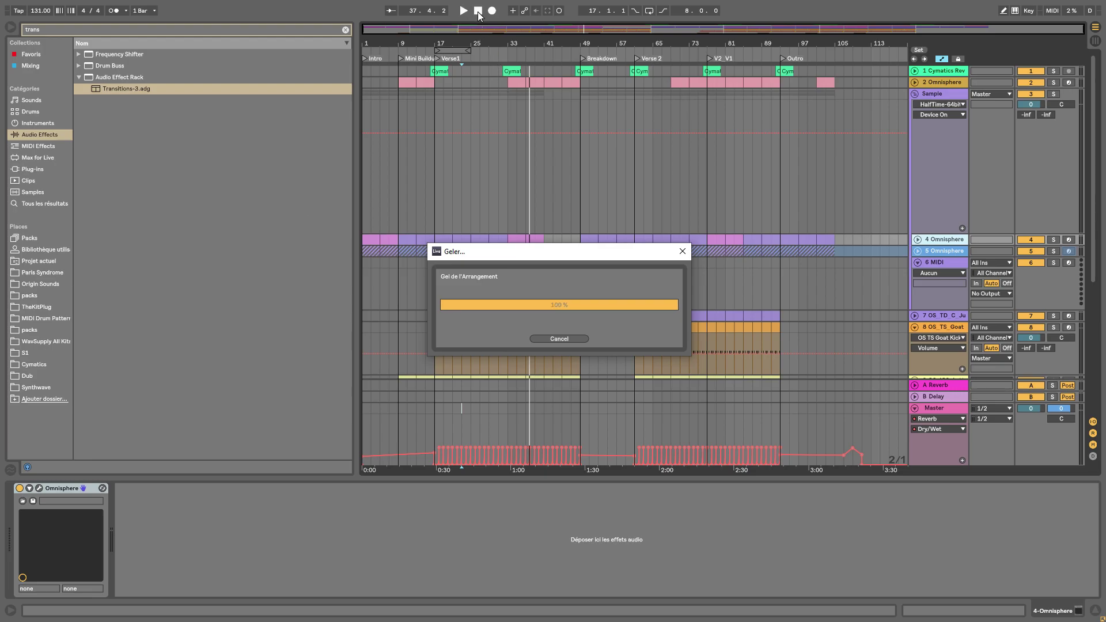
# Play the arrangement and fold the Sample group and the Lotta Hat track
pyautogui.click(464, 11)
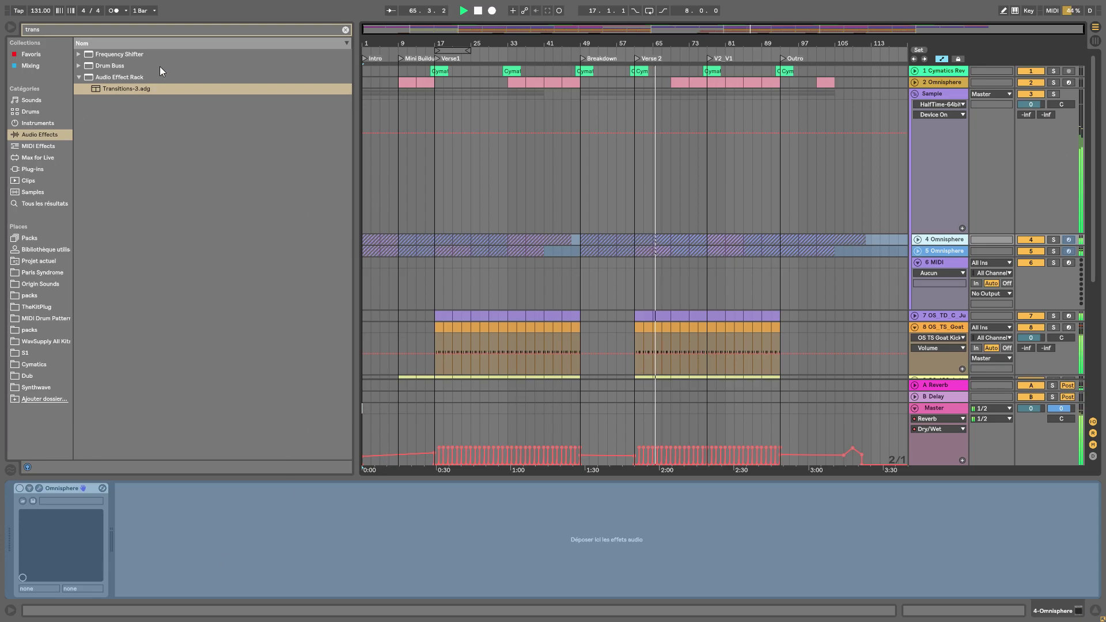
pyautogui.click(914, 95)
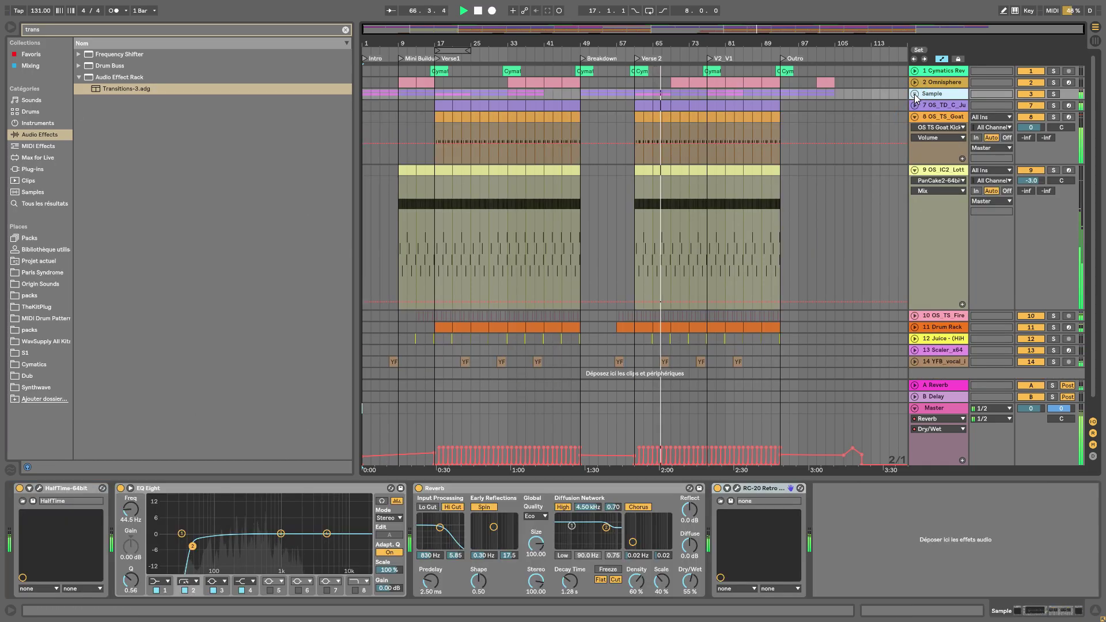
pyautogui.click(915, 171)
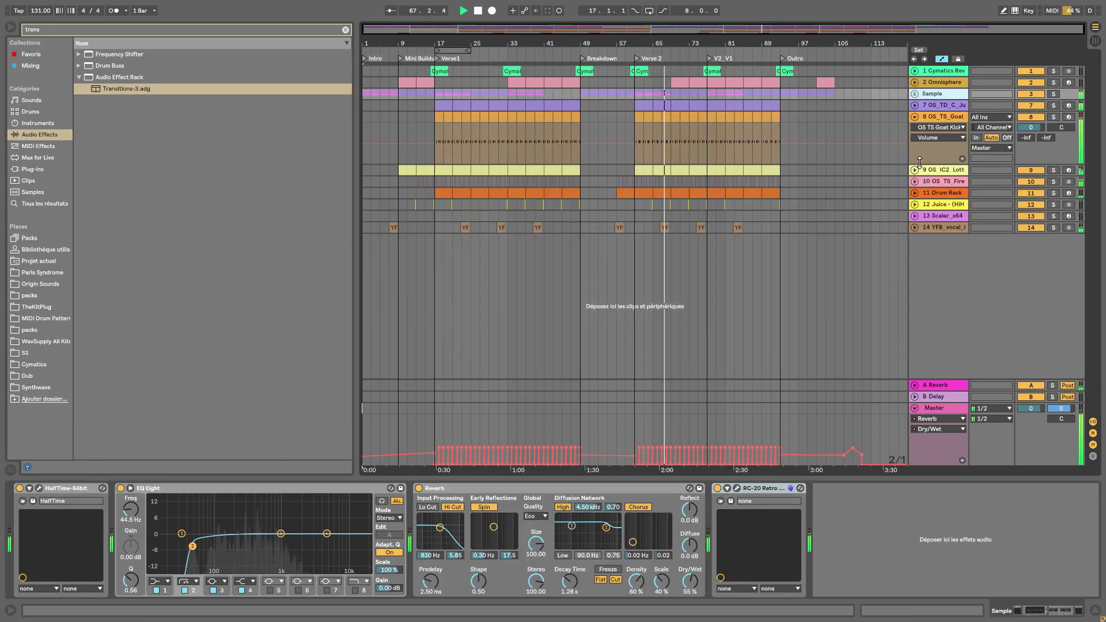
# Examine the contents of the Drum Rack, Juice, Scaler and YFB vocal tracks during playback, leaving them folded
pyautogui.click(914, 195)
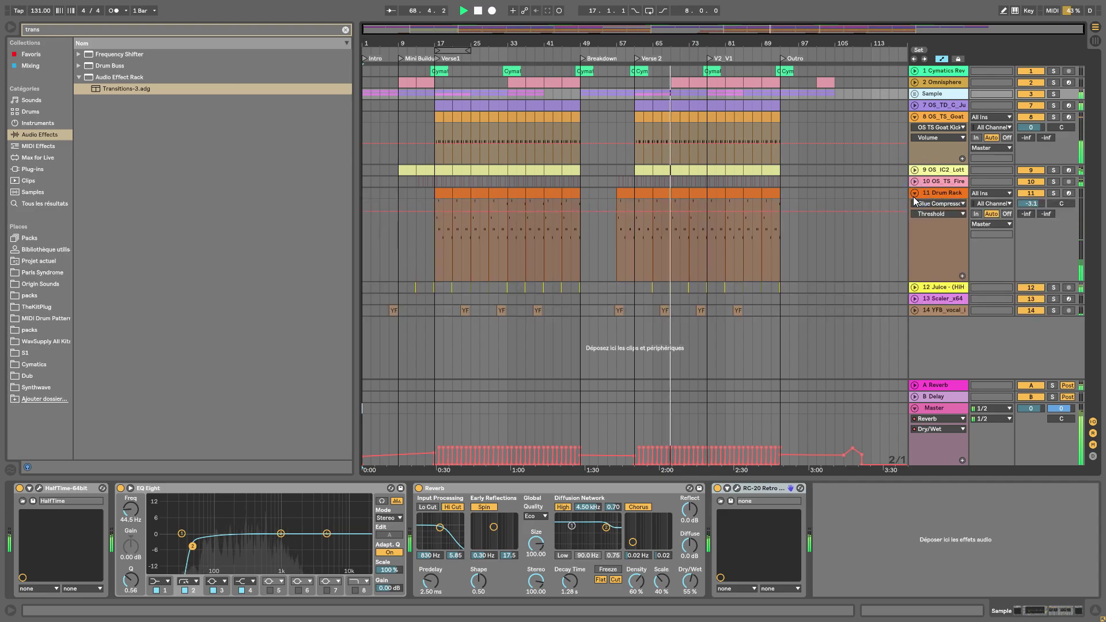
pyautogui.click(914, 287)
pyautogui.click(915, 287)
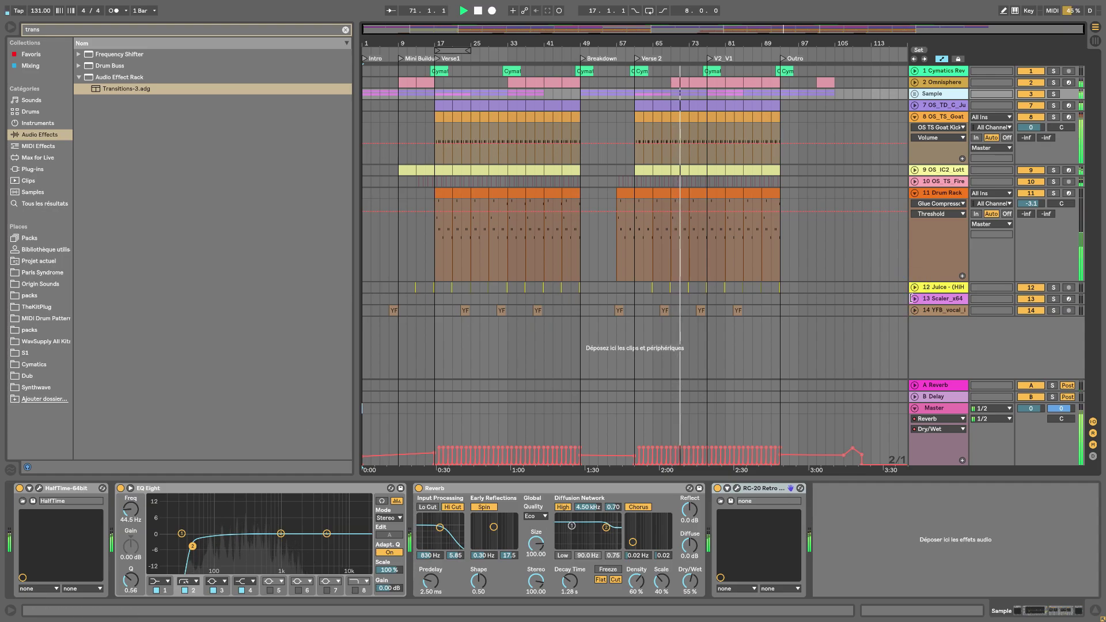
pyautogui.click(915, 299)
pyautogui.click(914, 299)
pyautogui.click(915, 310)
pyautogui.click(915, 310)
pyautogui.click(914, 193)
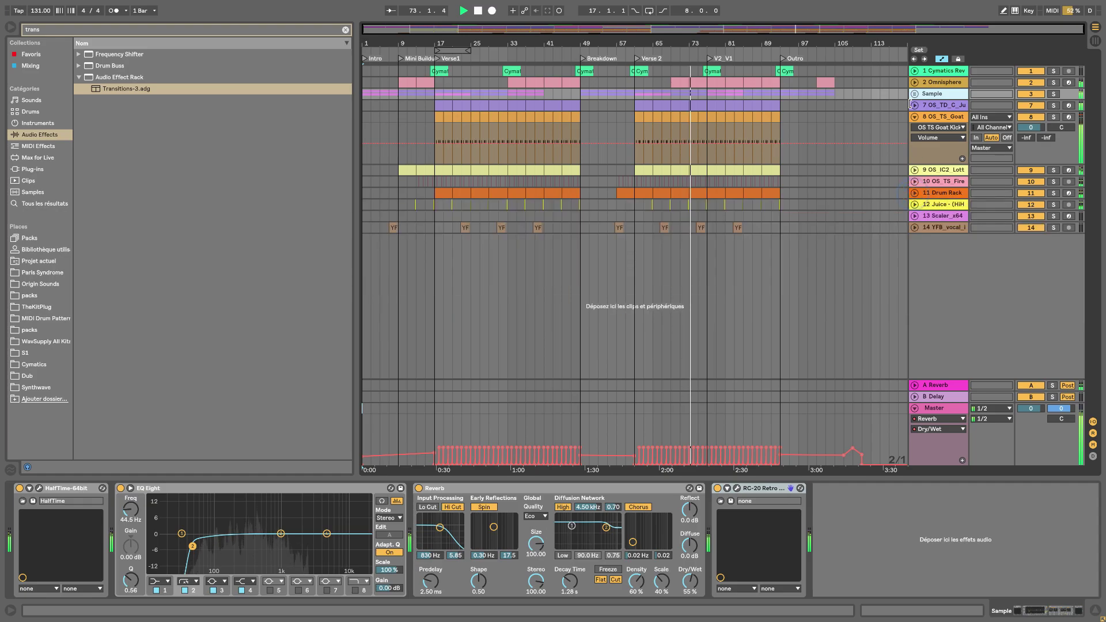
# Unfold the Sample group, its 4 Omnisphere track and the 2 Omnisphere track to examine their clips and automation
pyautogui.click(914, 93)
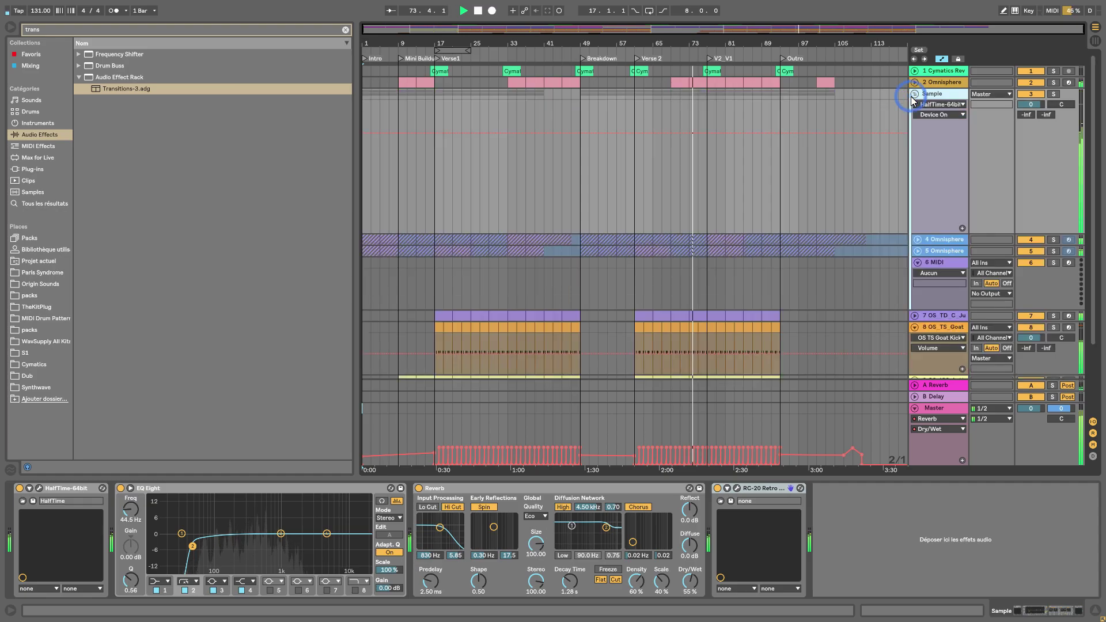
pyautogui.click(918, 240)
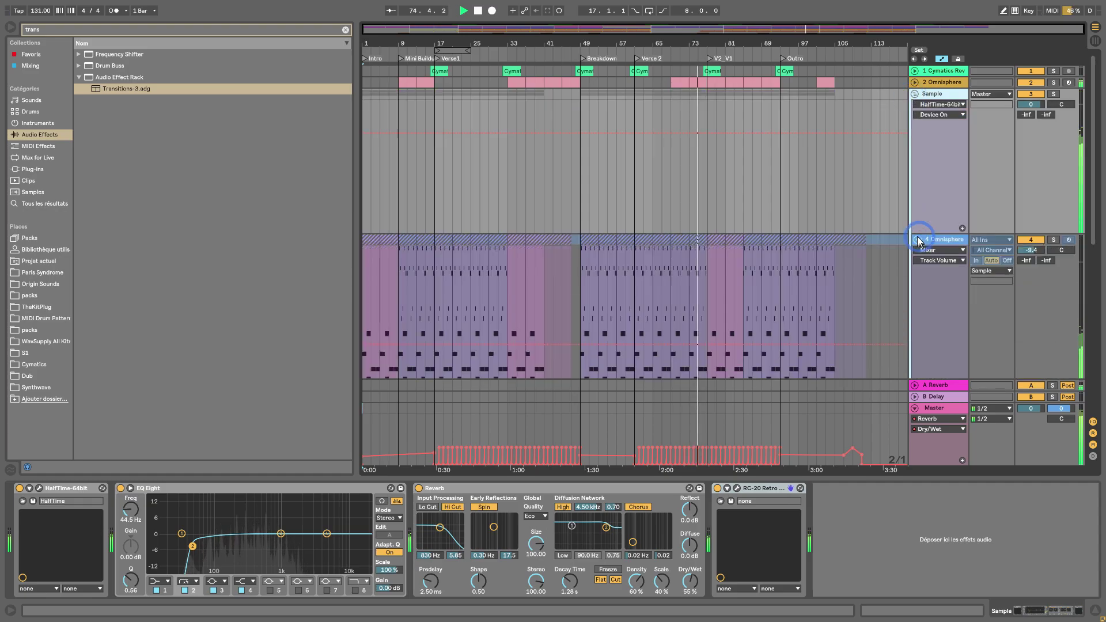
pyautogui.click(915, 83)
pyautogui.click(914, 71)
pyautogui.click(915, 71)
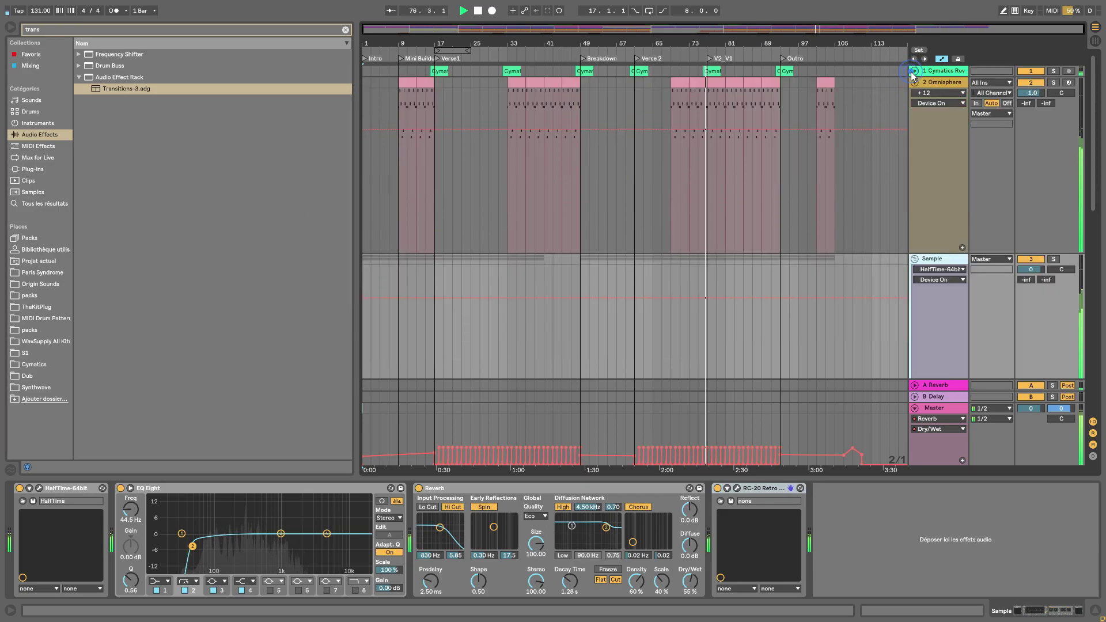
pyautogui.scroll(-10, 959, 130)
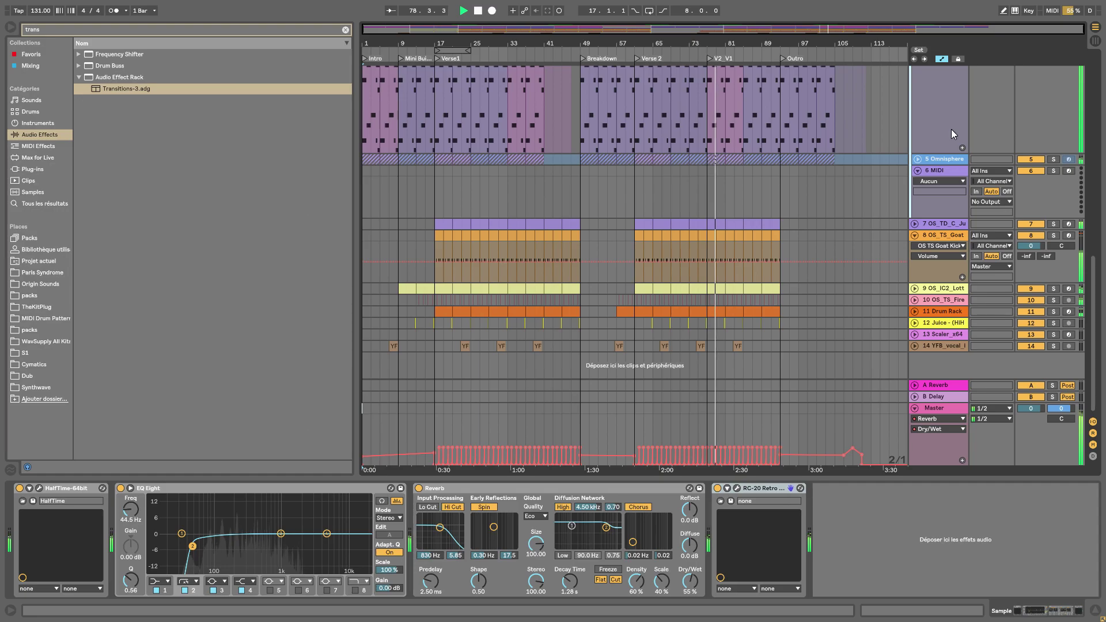
# Fold the 6 MIDI and 4 Omnisphere tracks, the Sample group and the 2 Omnisphere track
pyautogui.click(917, 170)
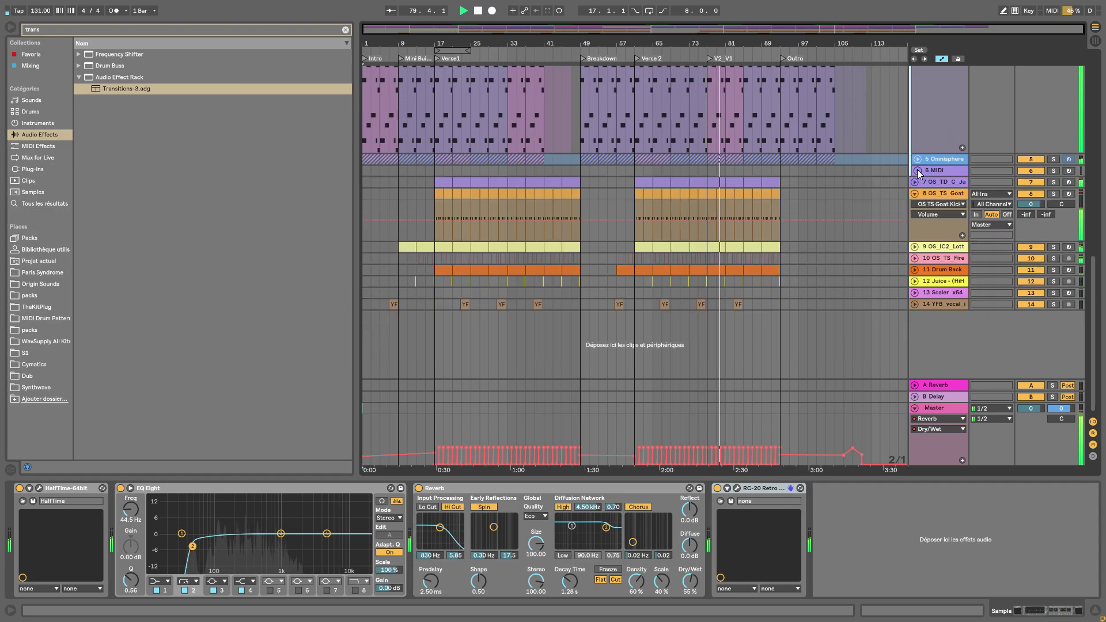
pyautogui.scroll(5, 917, 170)
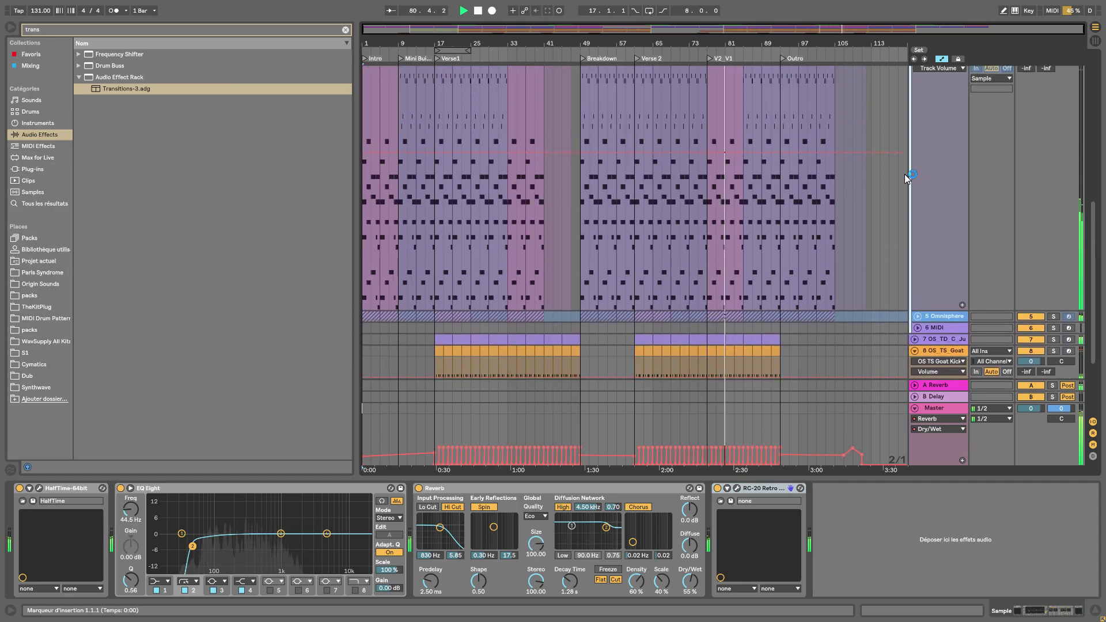
pyautogui.scroll(6, 904, 174)
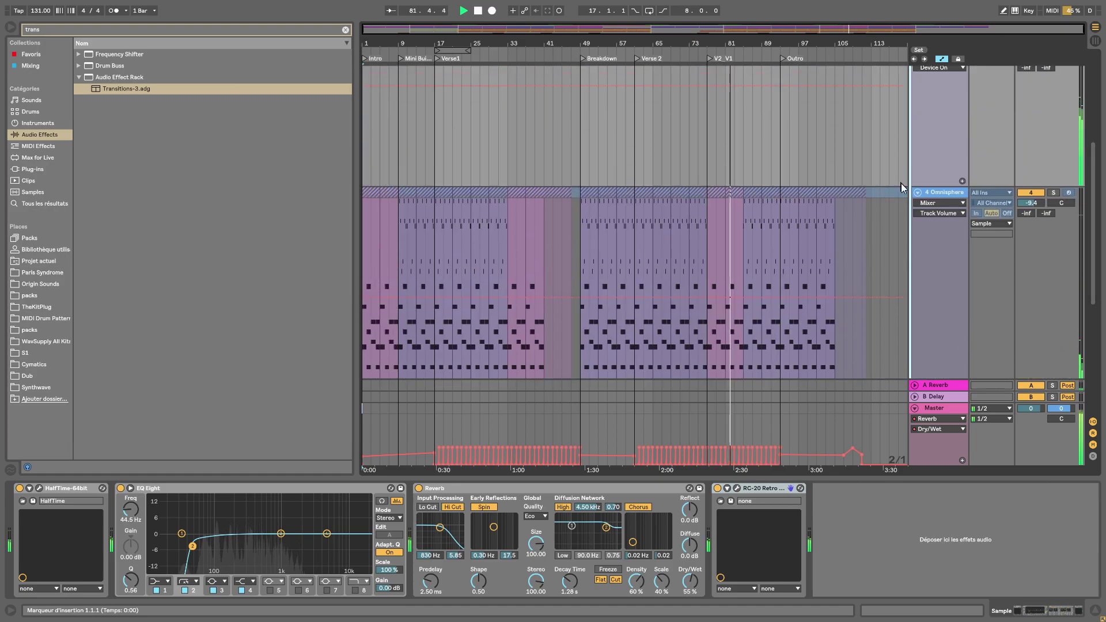
pyautogui.click(917, 192)
pyautogui.scroll(5, 903, 194)
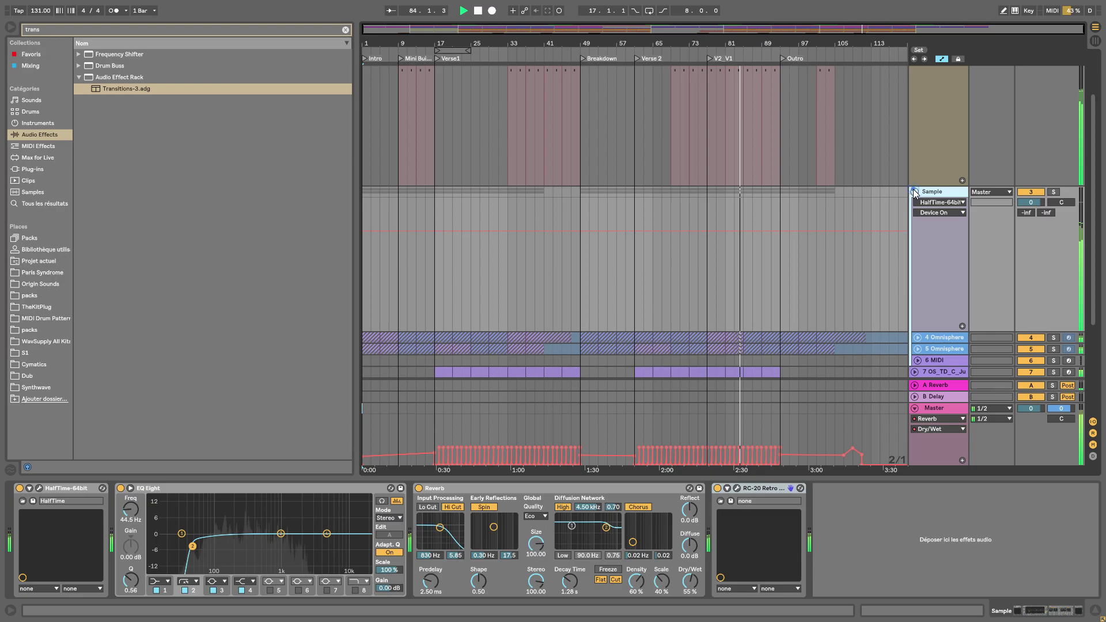
pyautogui.click(915, 192)
pyautogui.scroll(3, 916, 191)
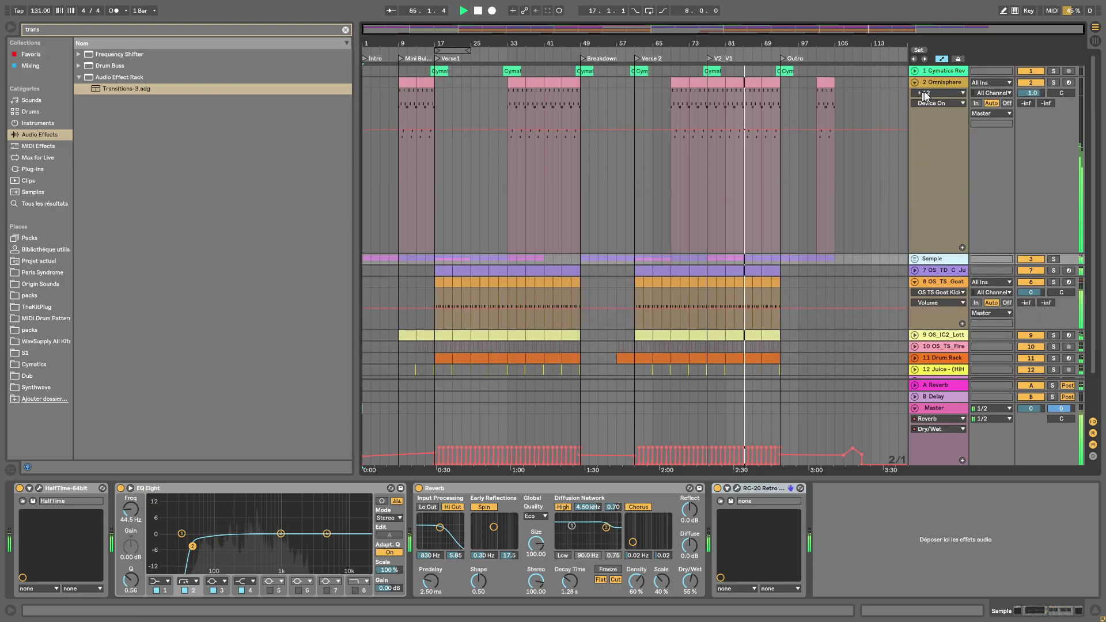
pyautogui.click(913, 83)
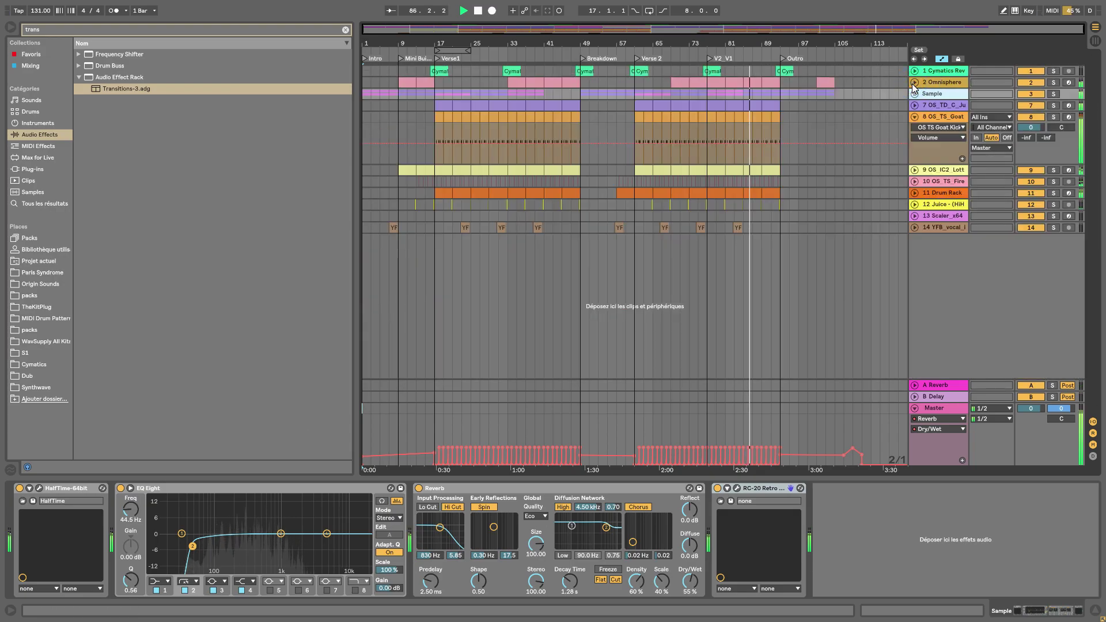